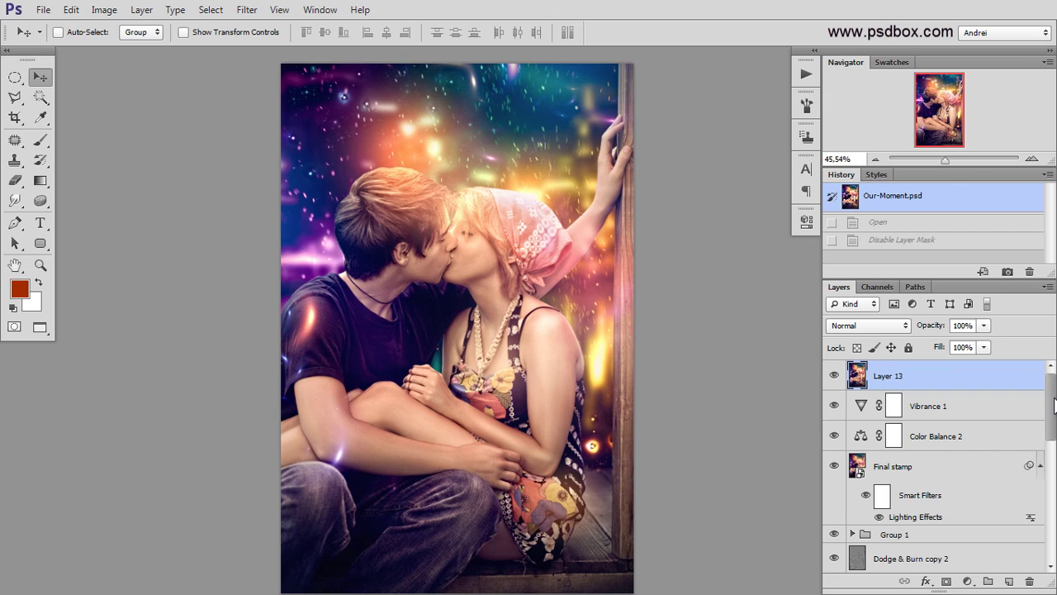
Disable Layer 0's mask and toggle that layer's solo visibility to compare the original photo with the finished composite.
mouse_move(1056, 406)
mouse_down()
mouse_move(1055, 420)
mouse_move(1056, 388)
mouse_up()
mouse_move(1053, 398)
mouse_down()
mouse_move(1052, 432)
mouse_move(1053, 388)
mouse_up()
drag(1051, 397, 1054, 497)
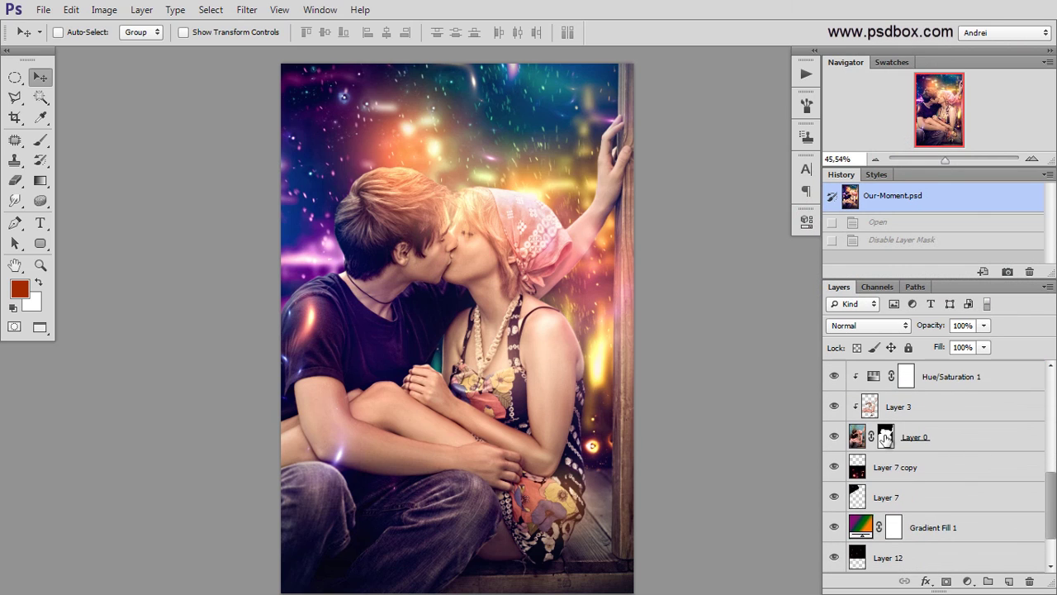
shift+click(885, 440)
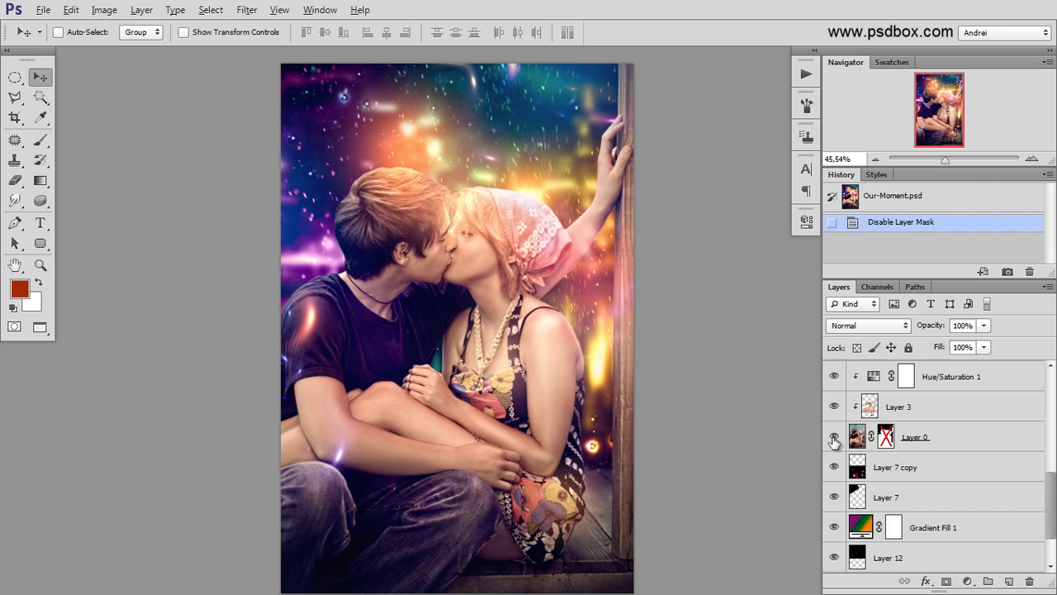
alt+click(834, 438)
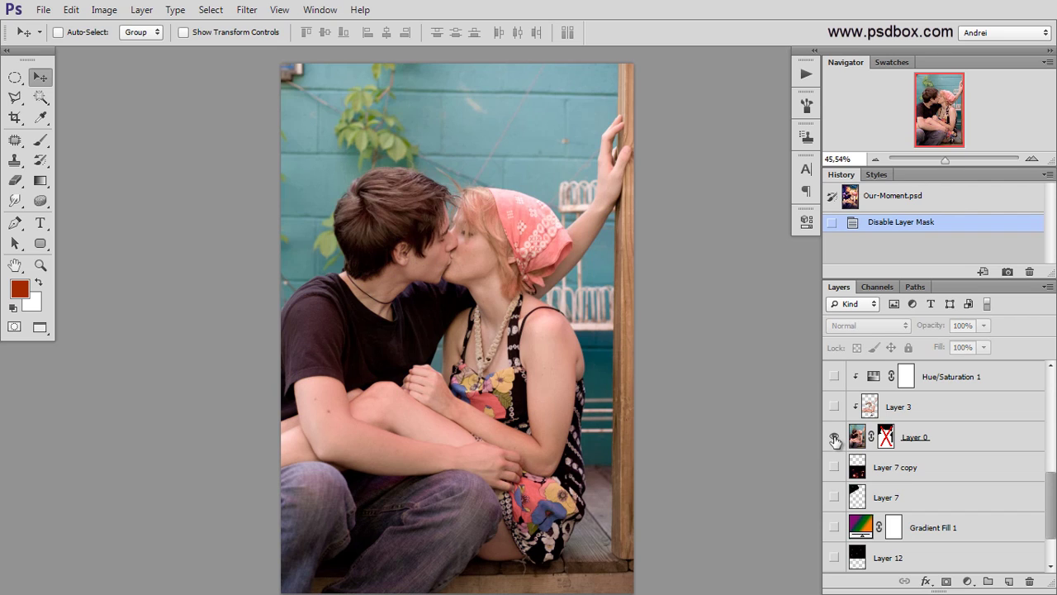
alt+click(834, 439)
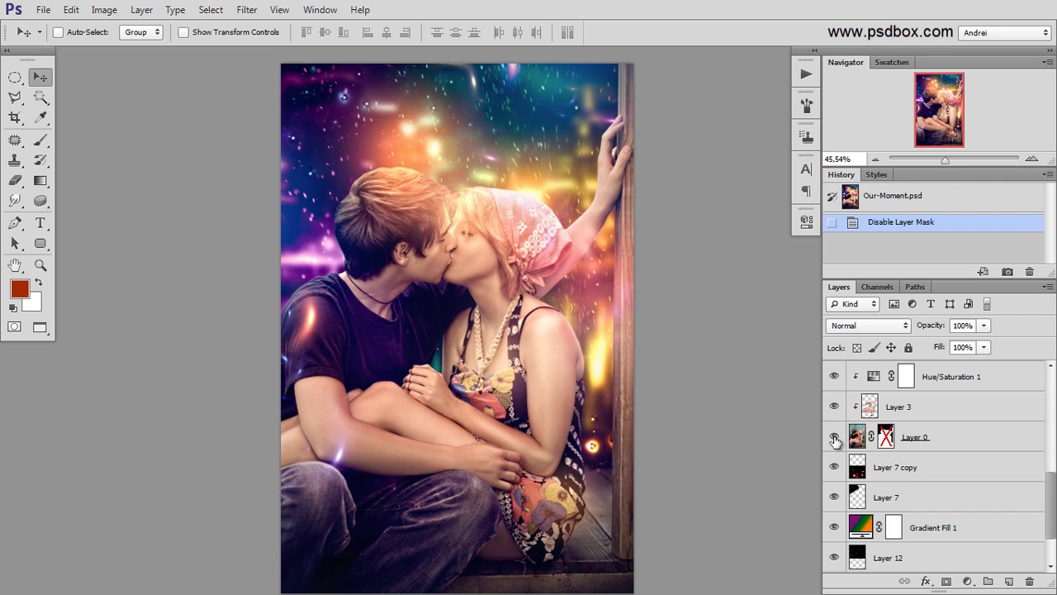
alt+click(834, 439)
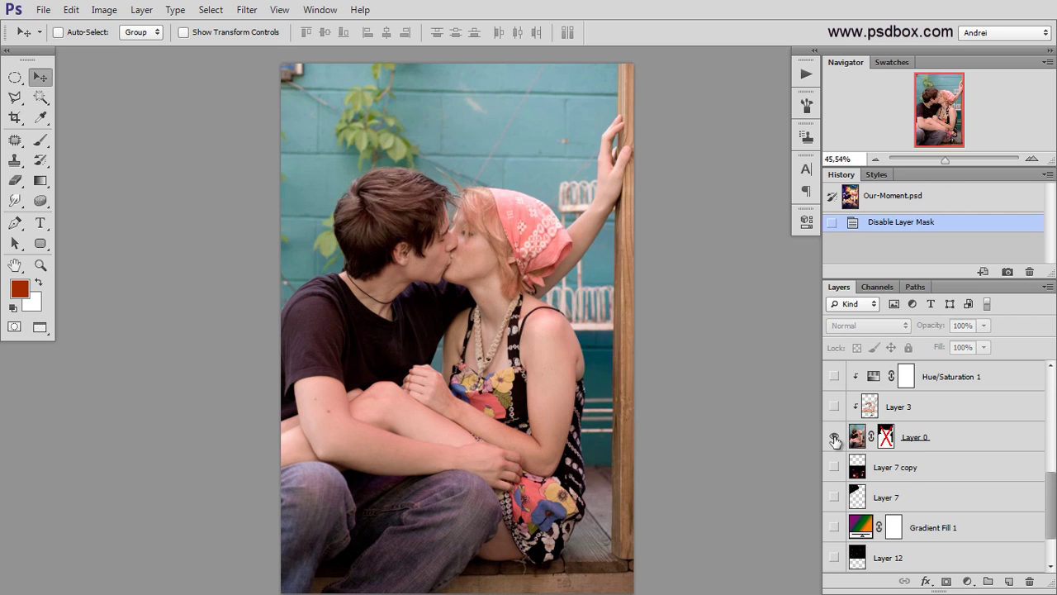
alt+click(834, 440)
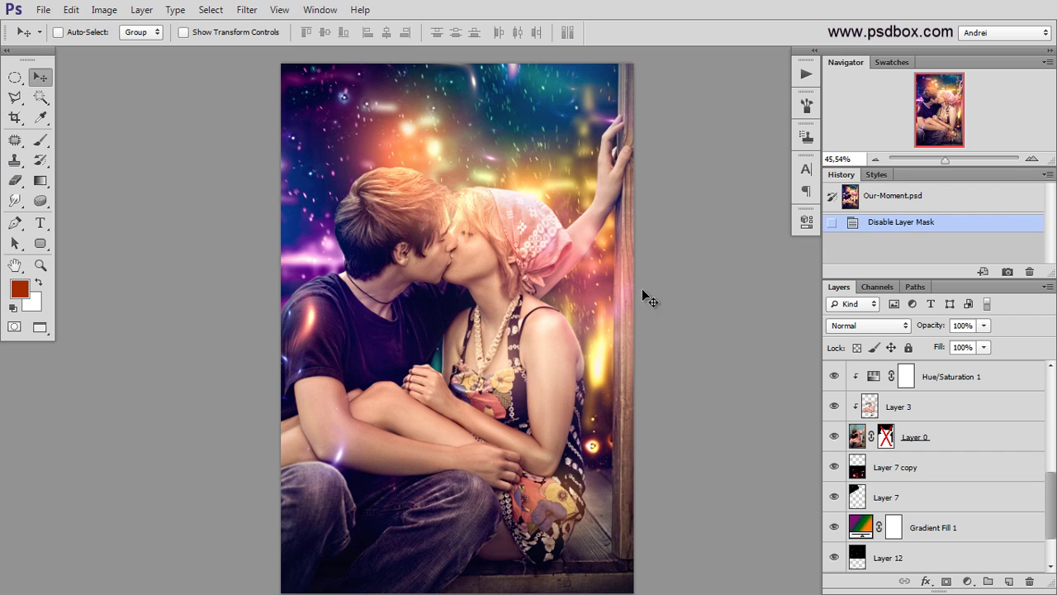
key(ctrl+1)
key(ctrl+plus)
key(ctrl+plus)
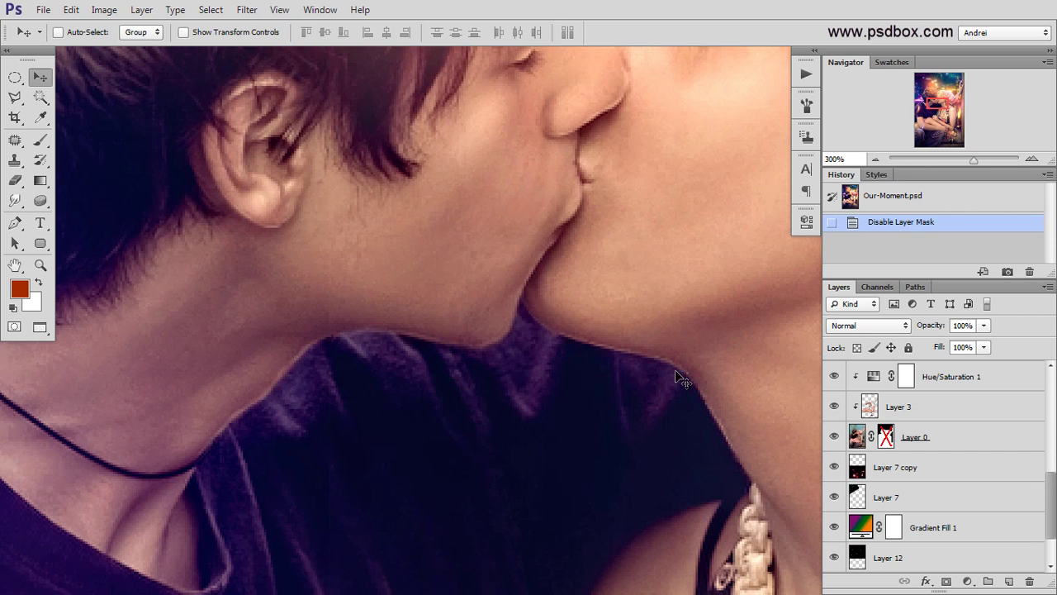
key(ctrl+0)
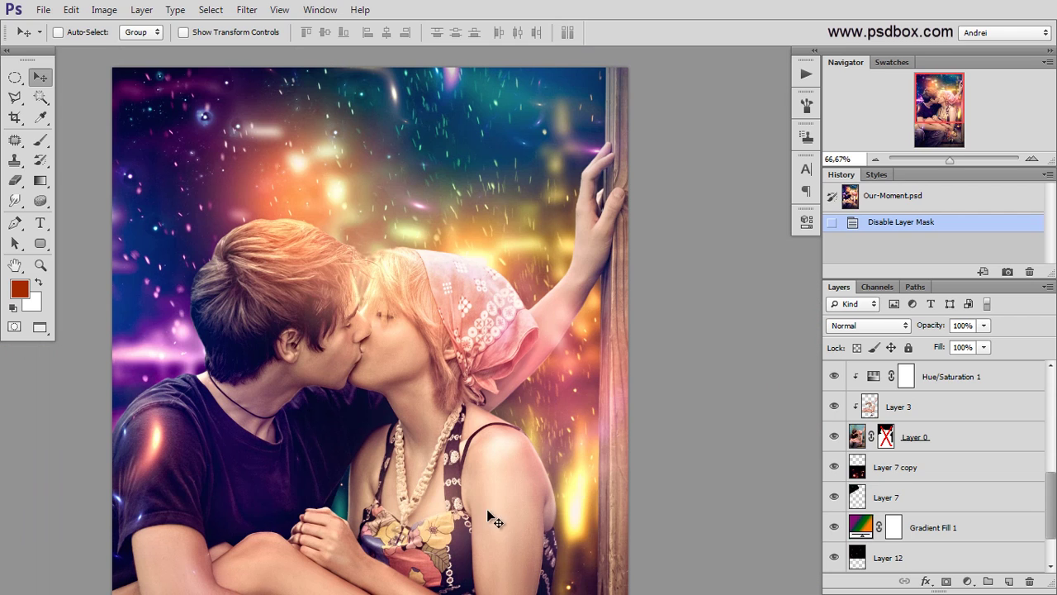
drag(943, 95, 938, 103)
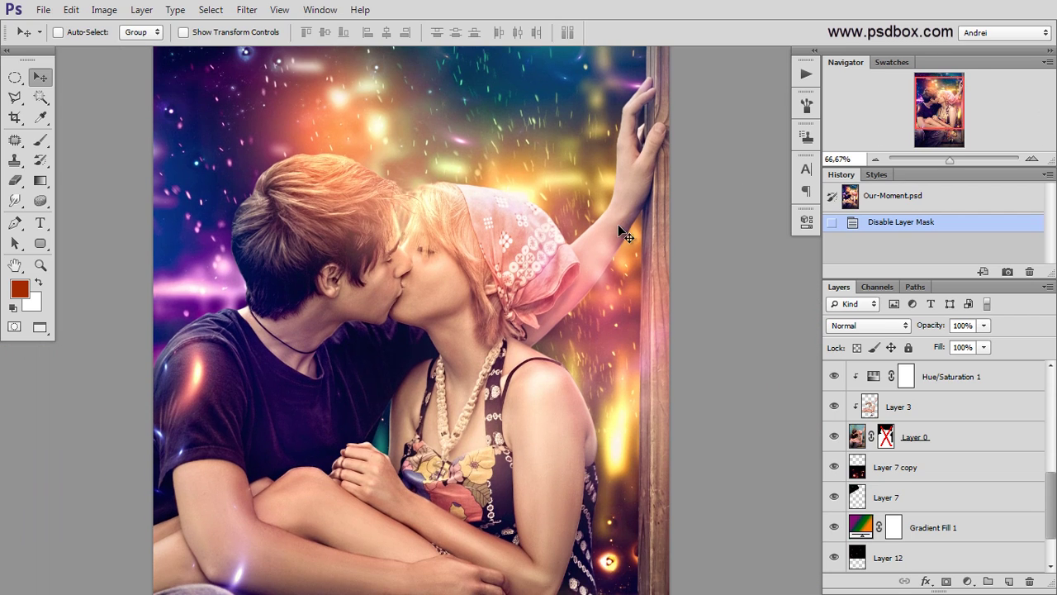
scroll(632, 234, down, 1)
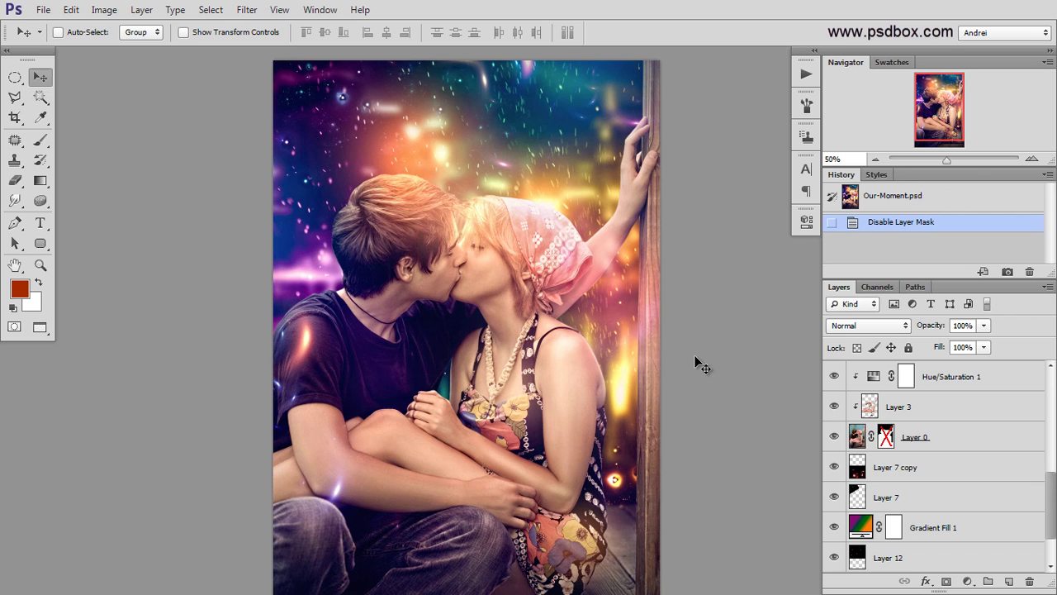
Open the stock photo Two_Models_Stock__03_by_DeAtHBuTtErFly_stock from the Our Moment folder.
key(ctrl+o)
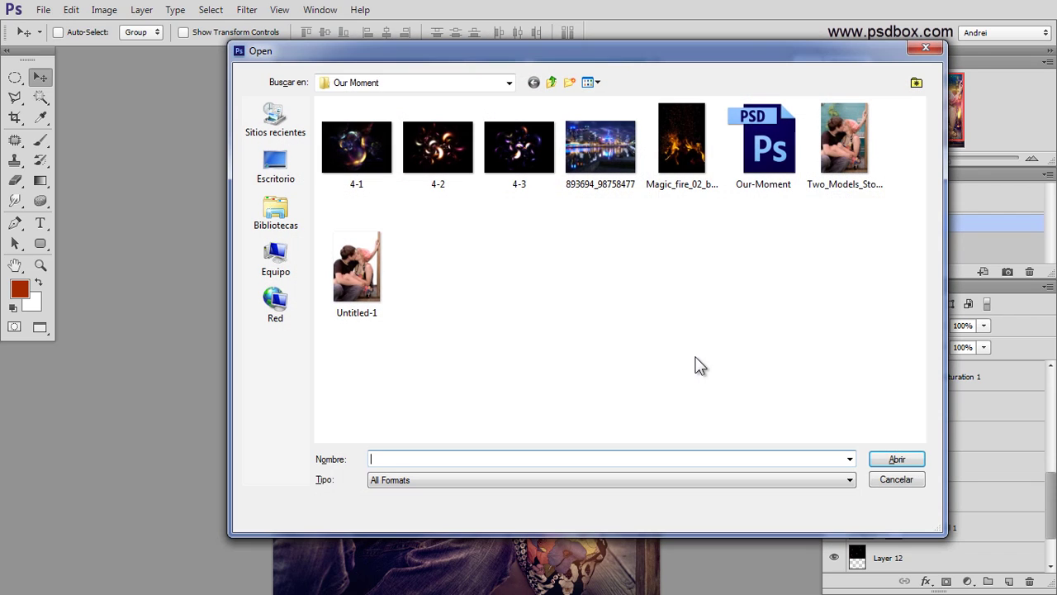
click(849, 161)
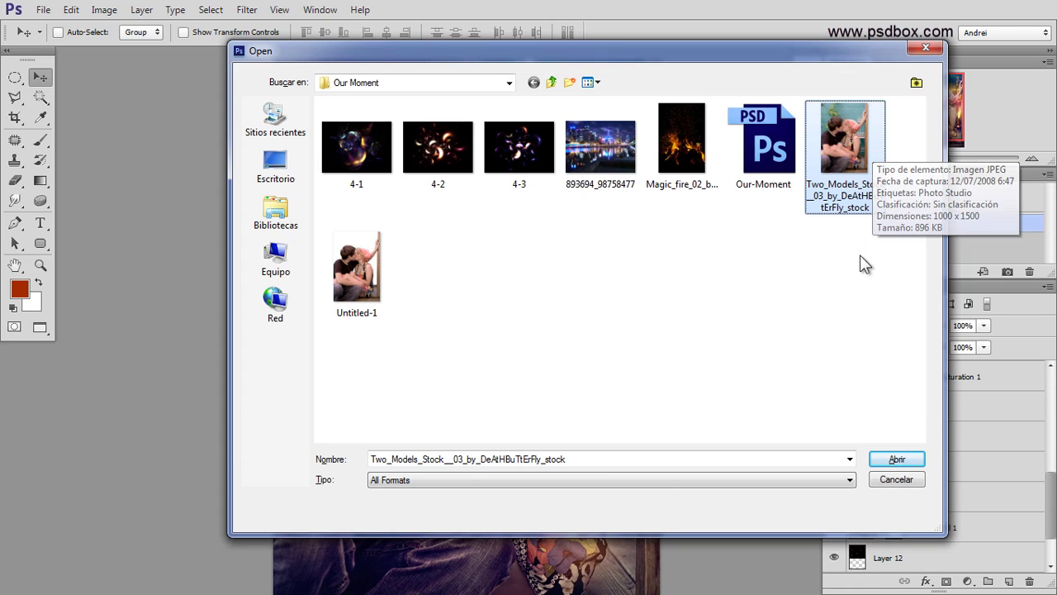
click(896, 459)
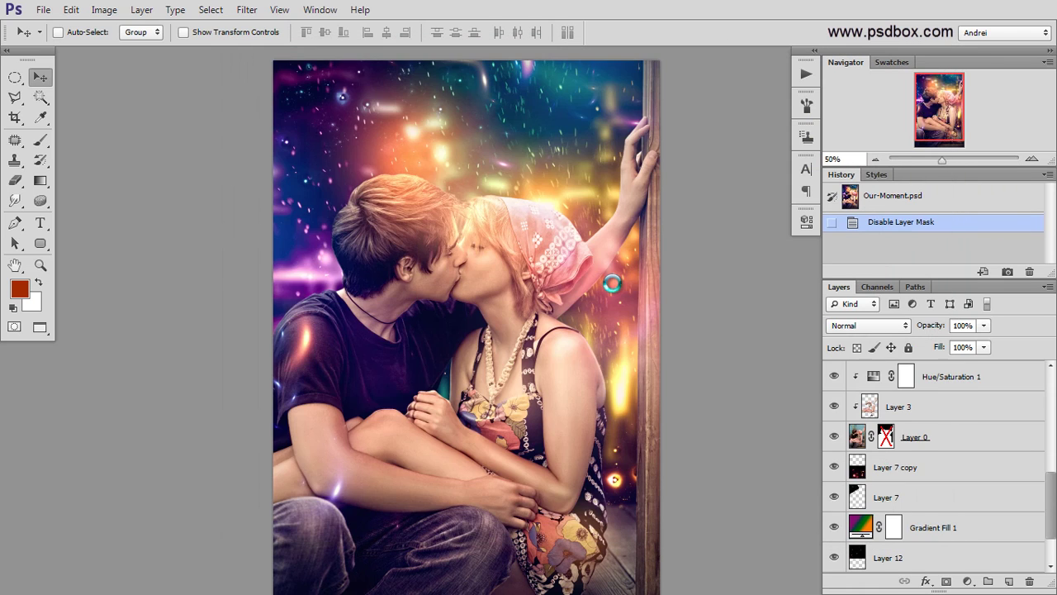
scroll(635, 251, up, 1)
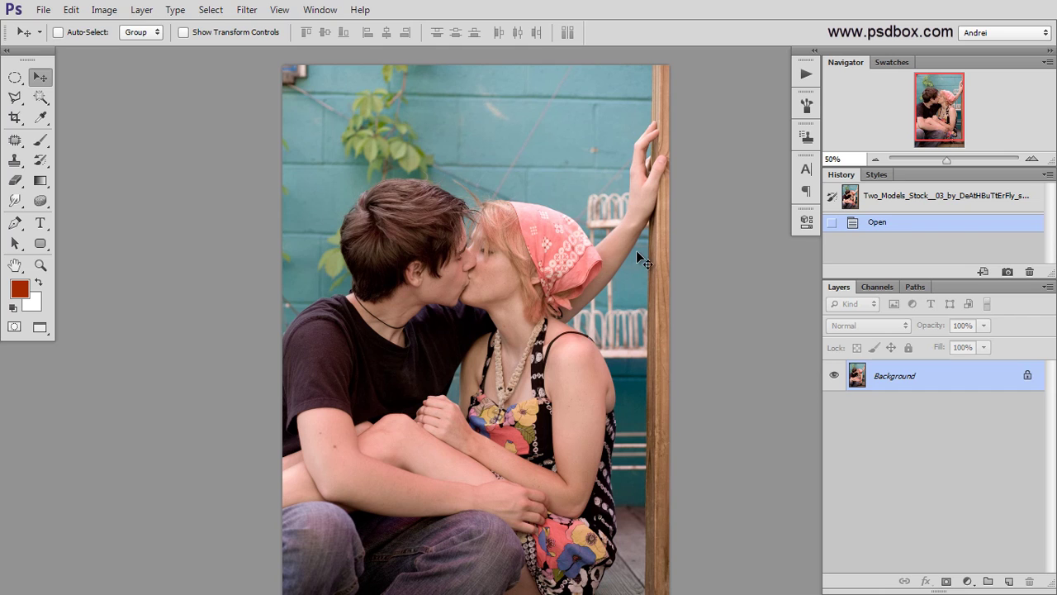
mouse_move(581, 286)
mouse_down()
mouse_move(564, 302)
mouse_move(570, 275)
mouse_up()
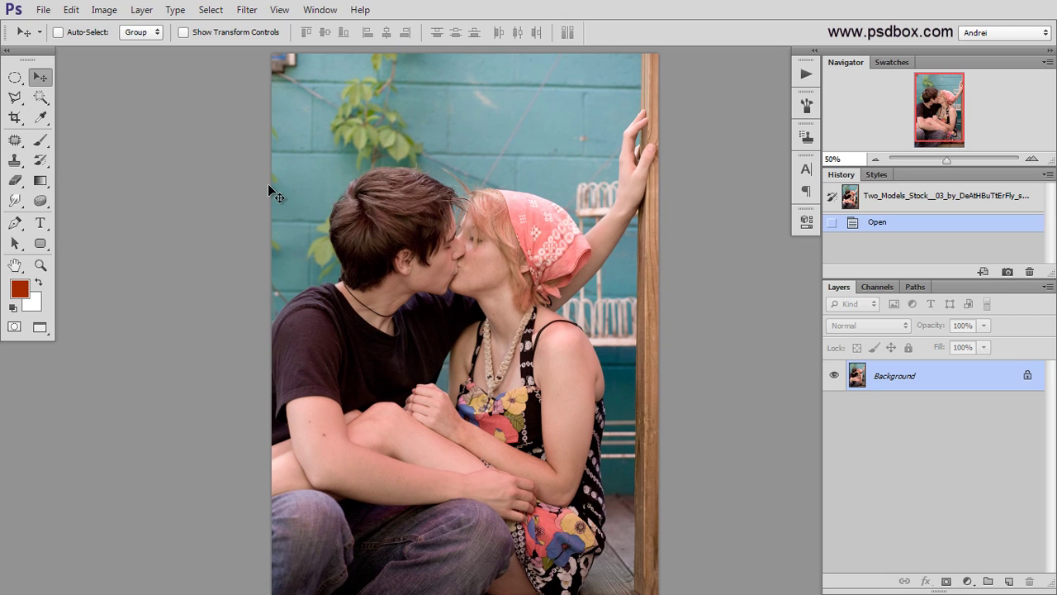
Start a Pen tool path at the photo's edge, tracing the man's shoulder, neck and the outline of his hair.
click(14, 223)
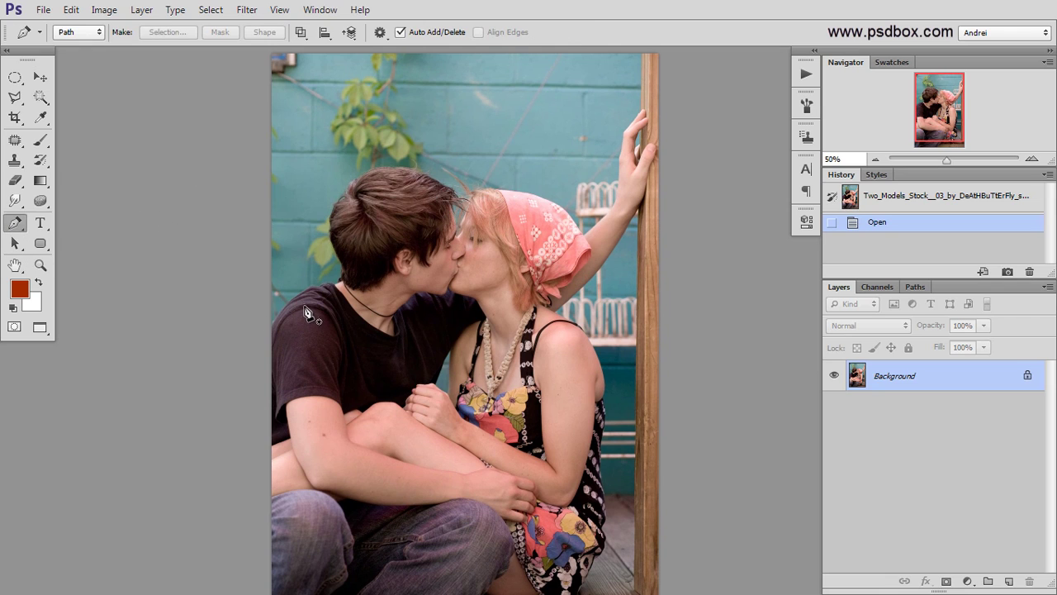
scroll(297, 320, up, 1)
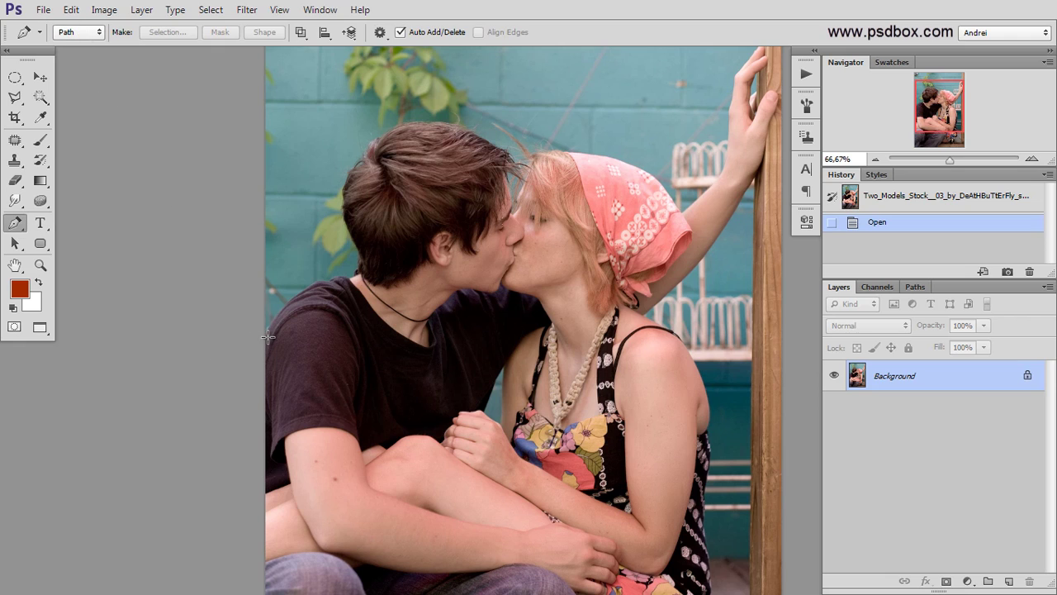
drag(266, 329, 275, 308)
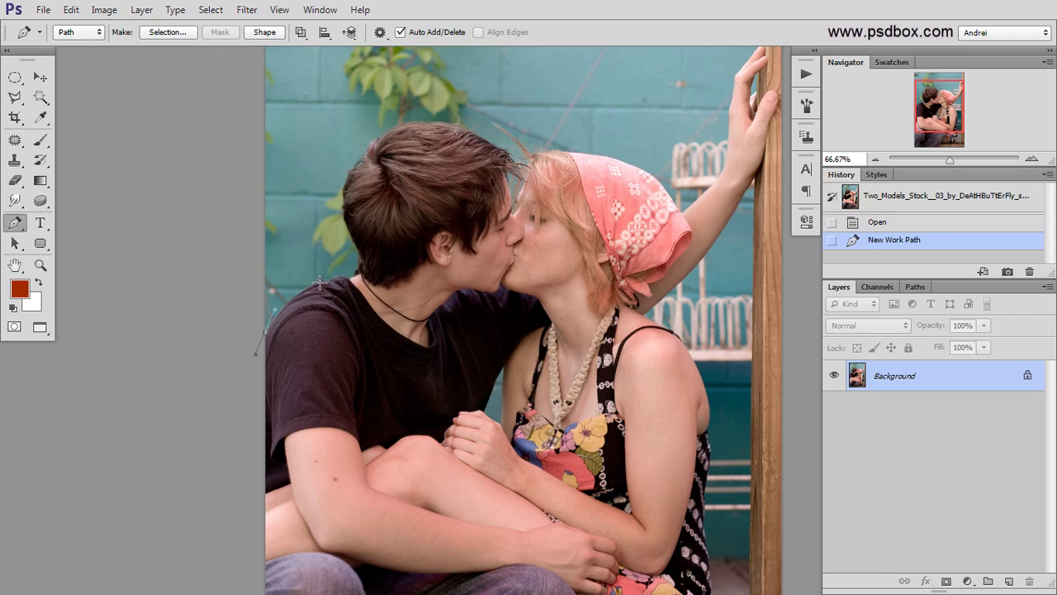
click(320, 282)
click(338, 278)
click(358, 269)
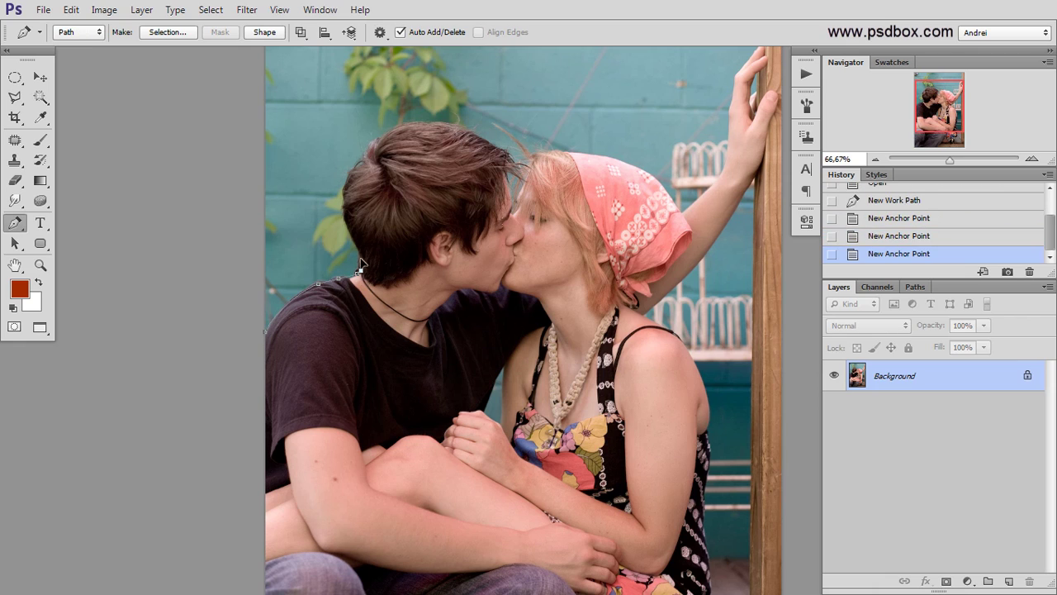
click(356, 244)
click(340, 211)
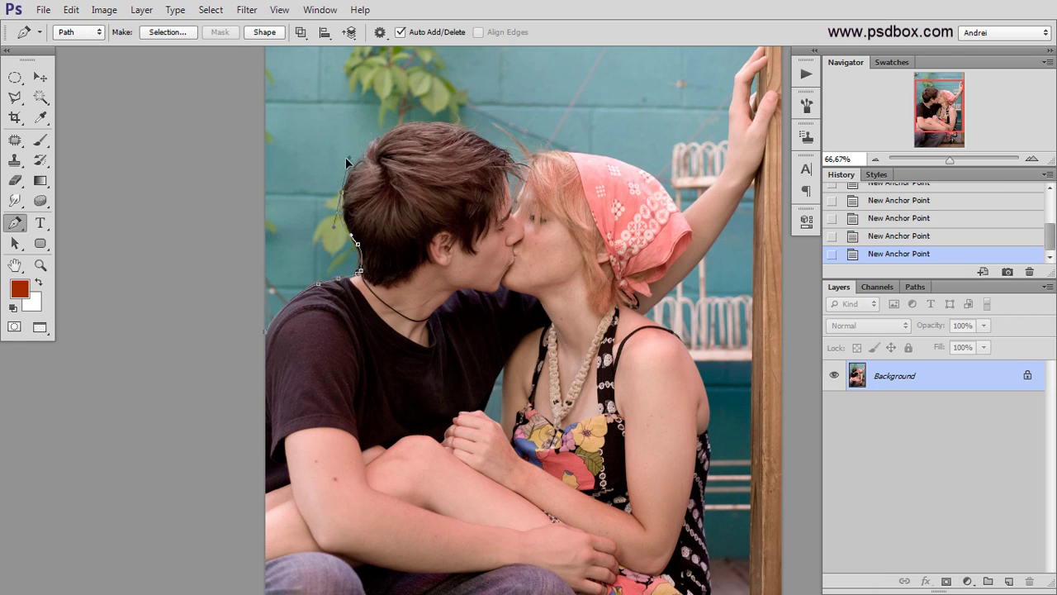
drag(355, 165, 390, 132)
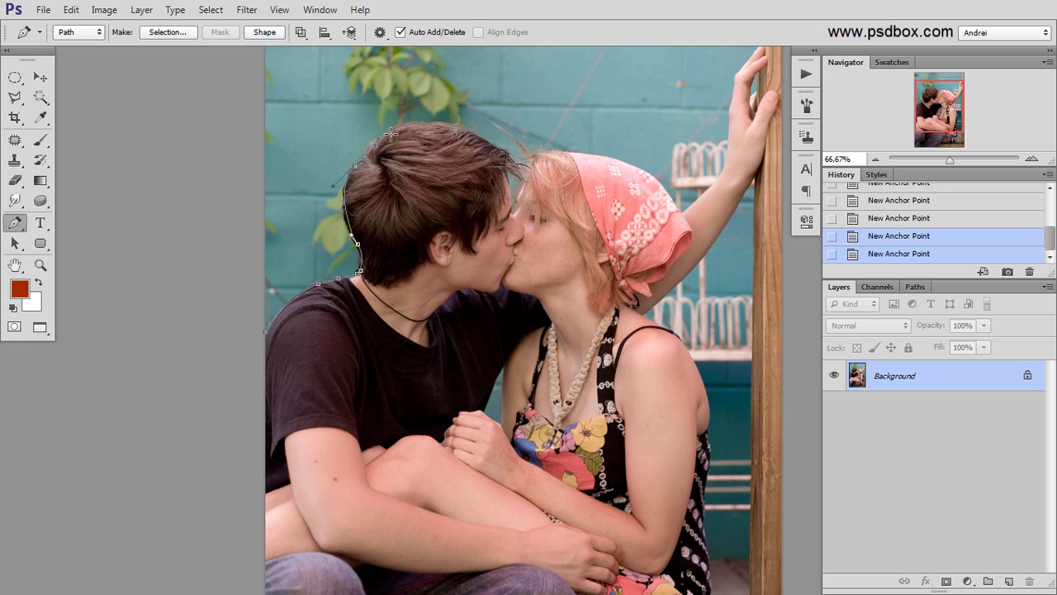
click(485, 135)
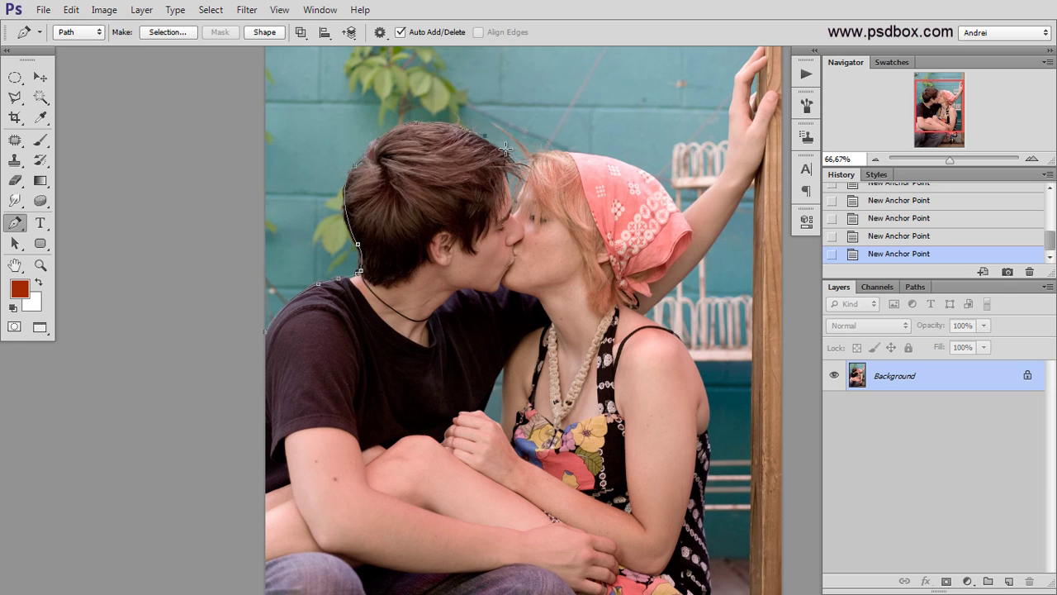
Continue the path over the woman's hair and headscarf, then along her raised arm to her fingers.
drag(507, 154, 562, 152)
drag(581, 154, 625, 165)
drag(639, 168, 685, 215)
drag(725, 154, 725, 142)
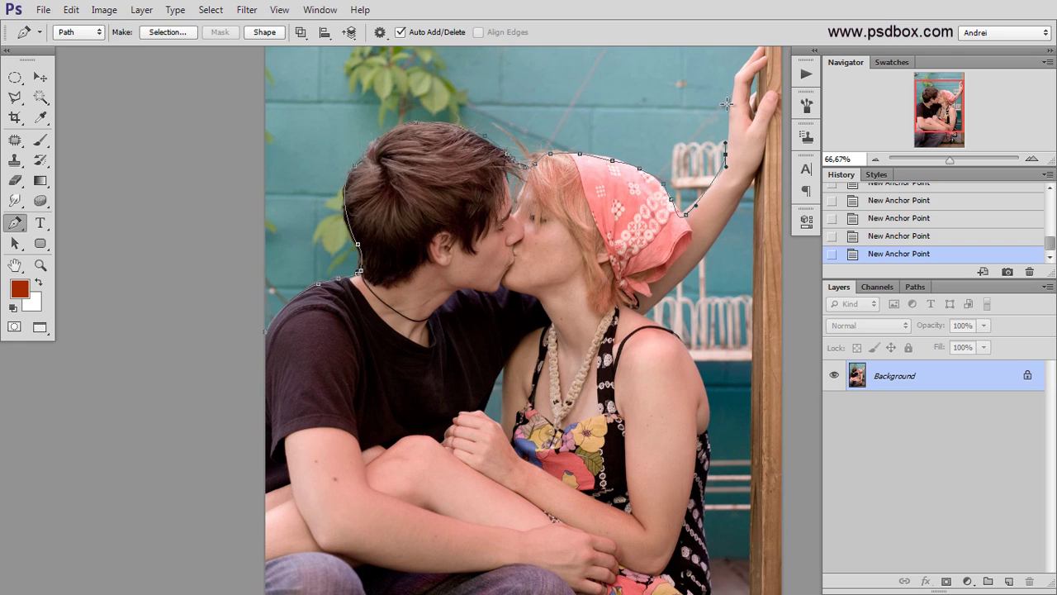
drag(735, 86, 737, 74)
key(space)
drag(736, 126, 735, 195)
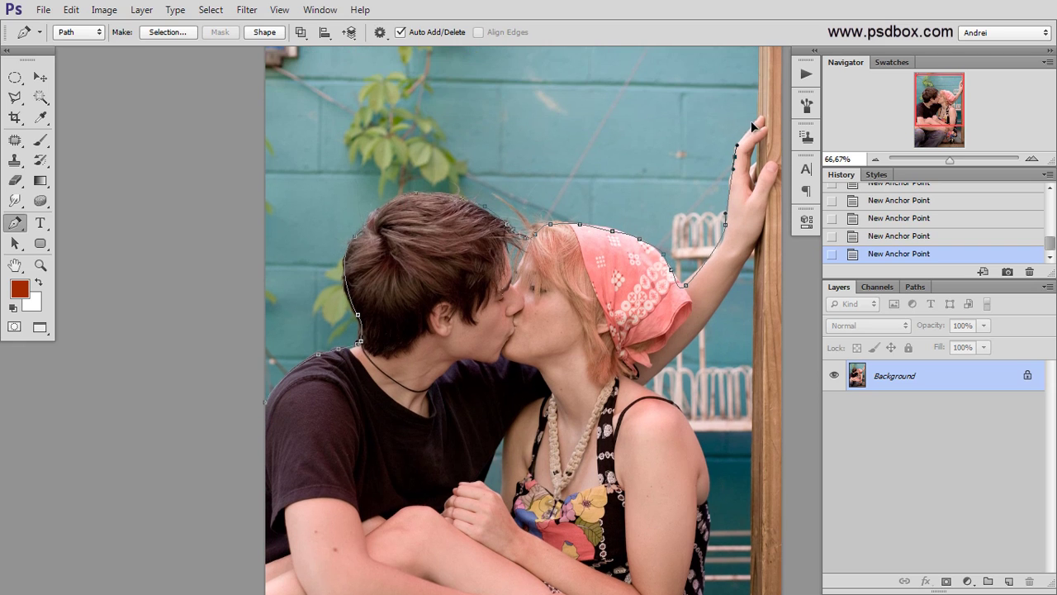
Run the path up along the wooden post and around outside the canvas, closing it at the man's shoulder.
drag(758, 110, 753, 165)
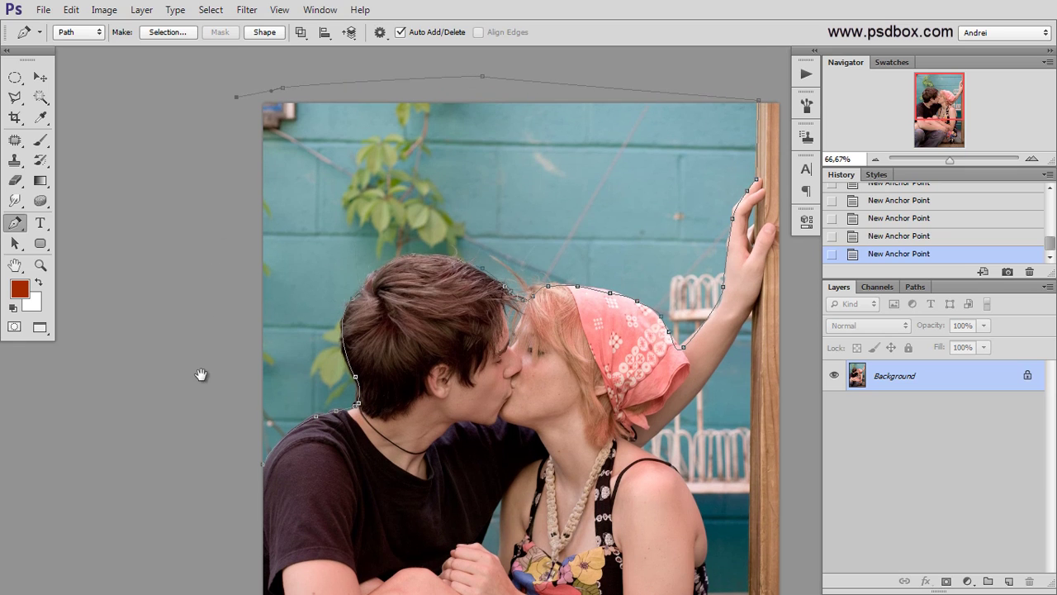
scroll(210, 382, down, 2)
click(228, 390)
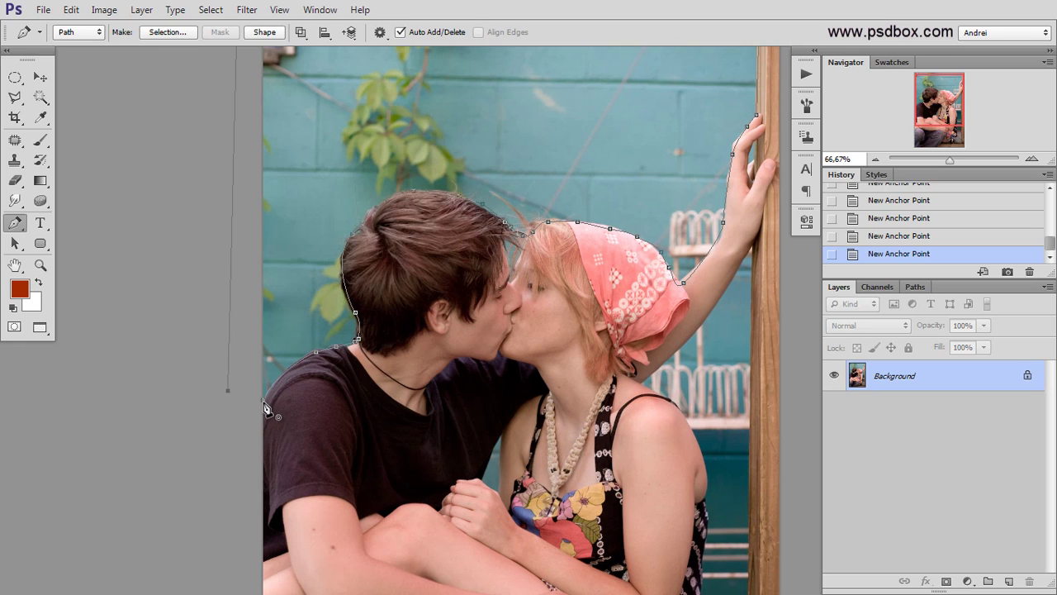
click(262, 404)
drag(387, 231, 390, 268)
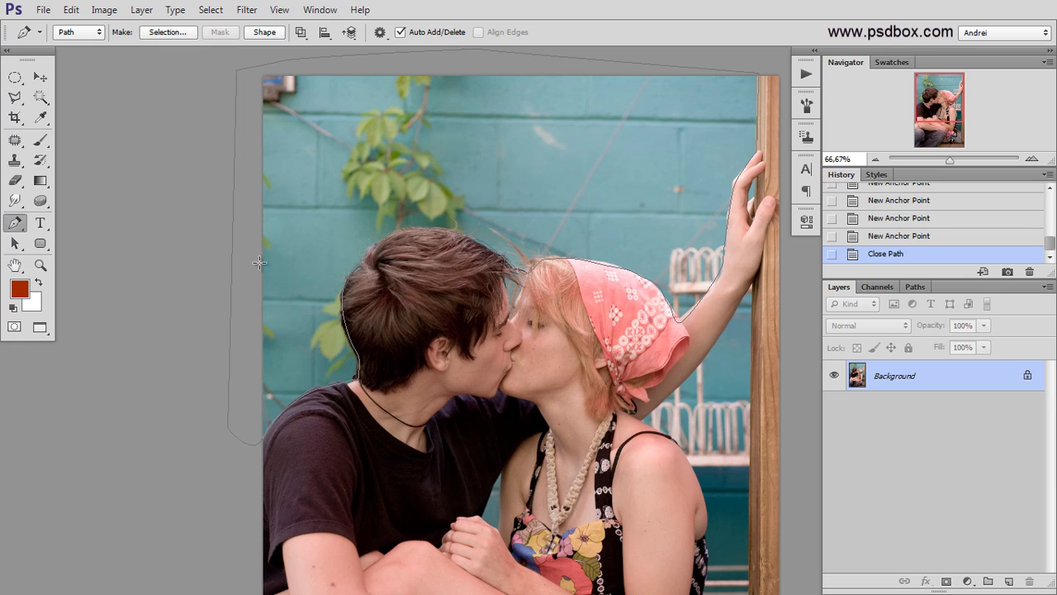
Convert the path to a new anti-aliased selection with 0-pixel feather, and add an inverted layer mask that hides the enclosed wall.
right_click(319, 187)
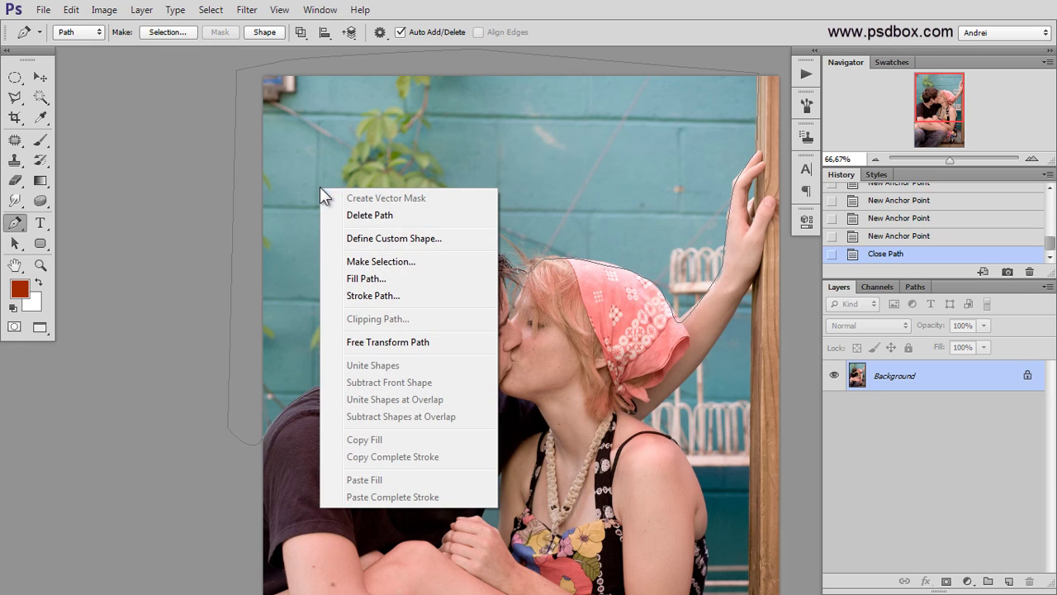
click(377, 264)
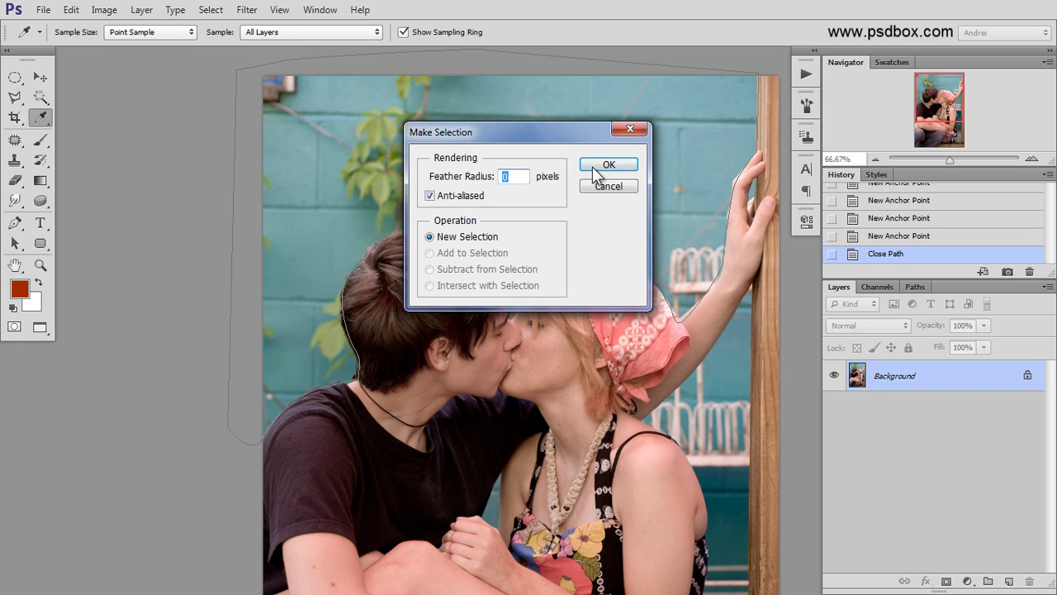
click(611, 166)
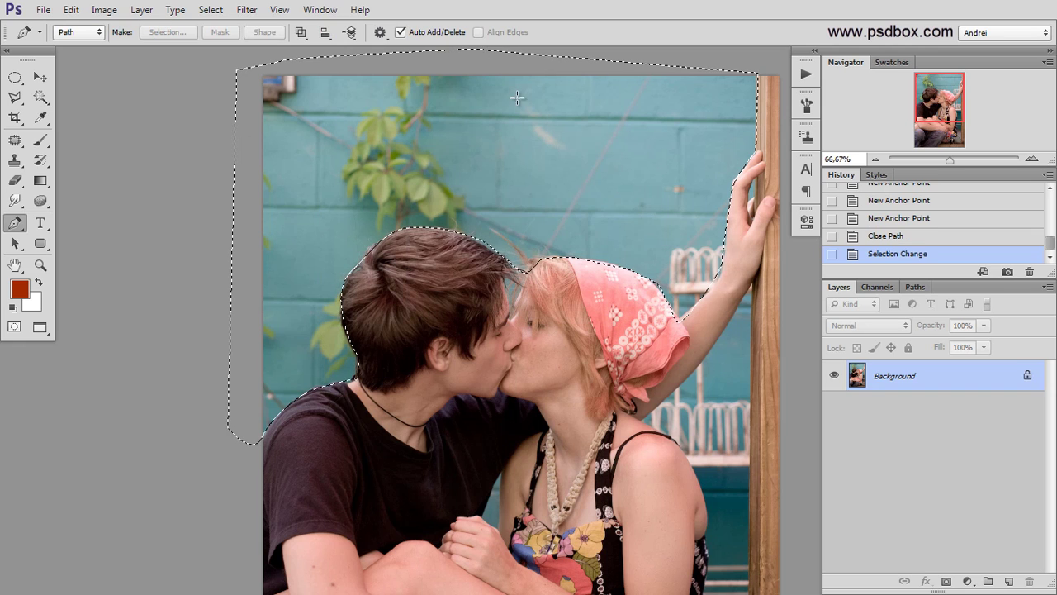
click(947, 582)
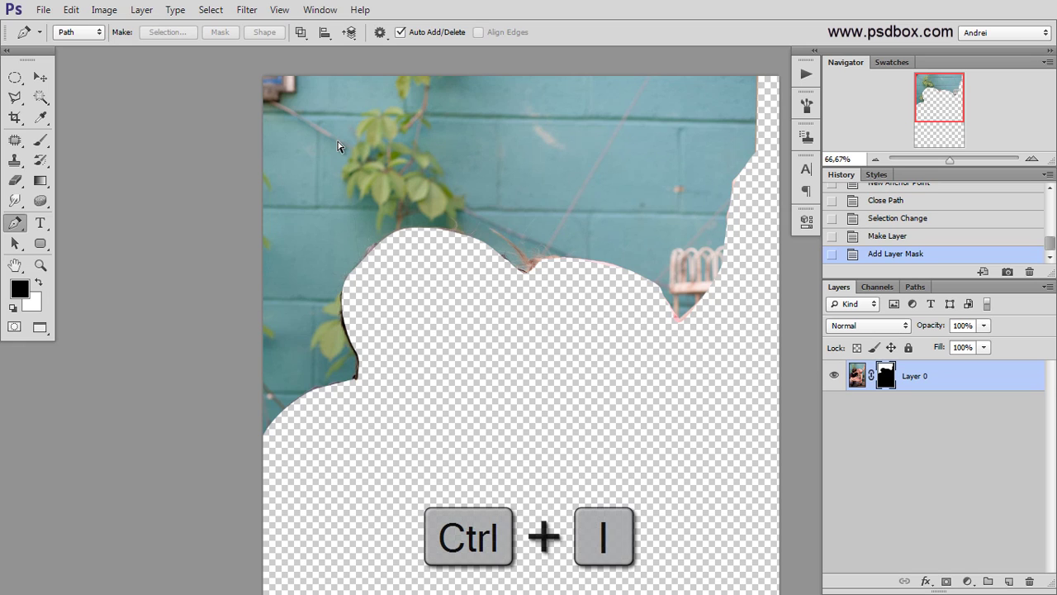
key(ctrl+i)
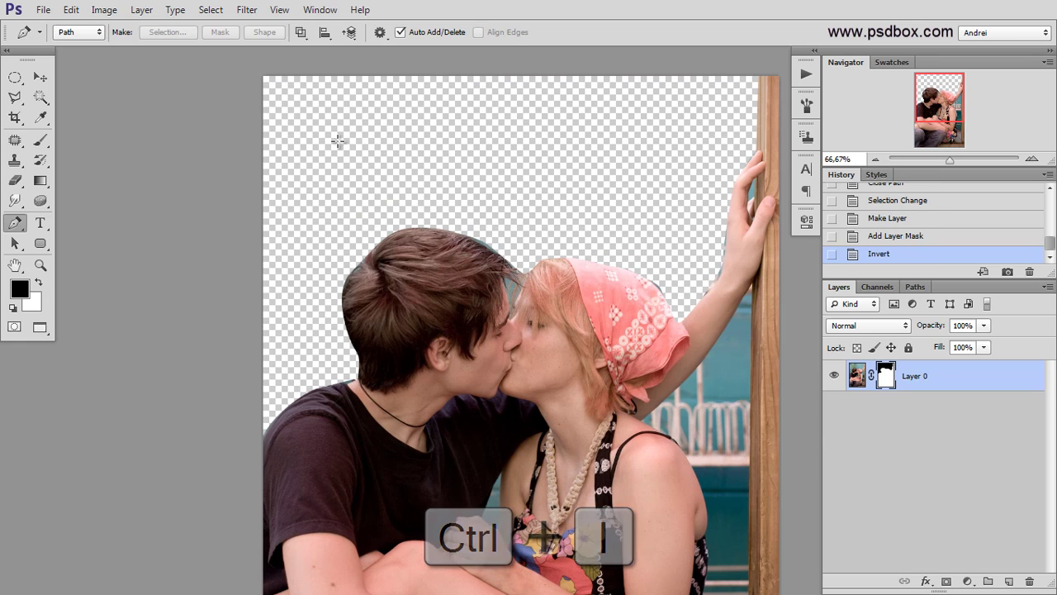
Start a Pen tool path where the woman's raised arm meets the post, running down the post and across the wall's base to her dress.
key(ctrl+minus)
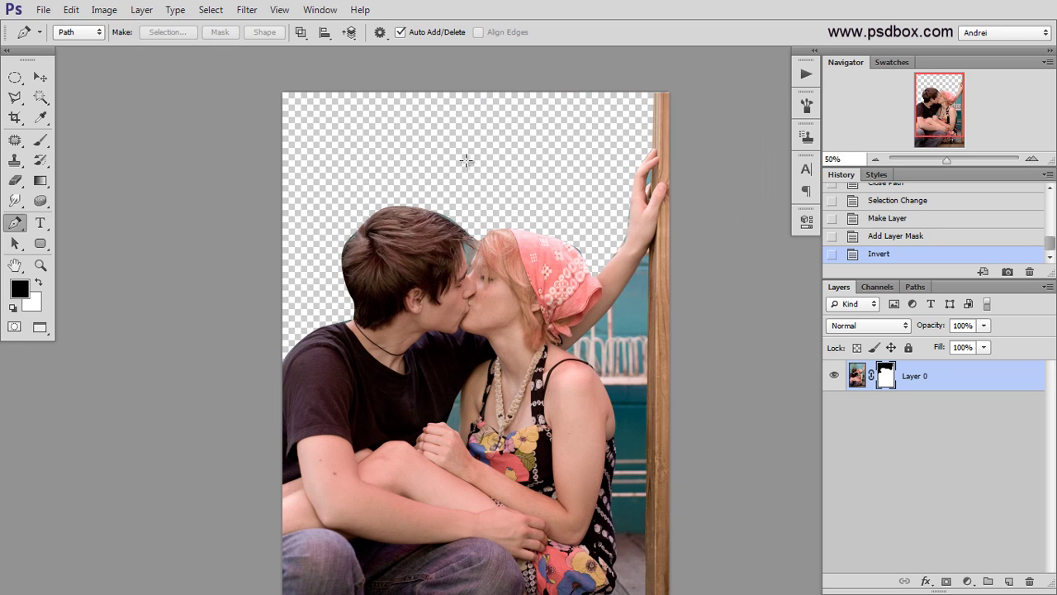
key(ctrl+plus)
drag(588, 342, 481, 219)
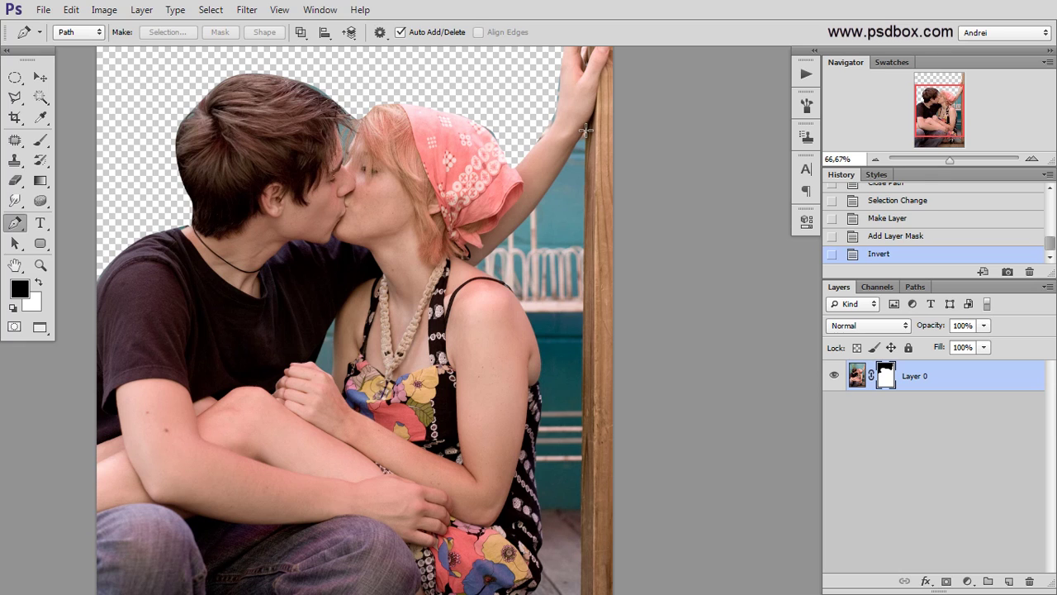
click(586, 130)
drag(582, 496, 570, 293)
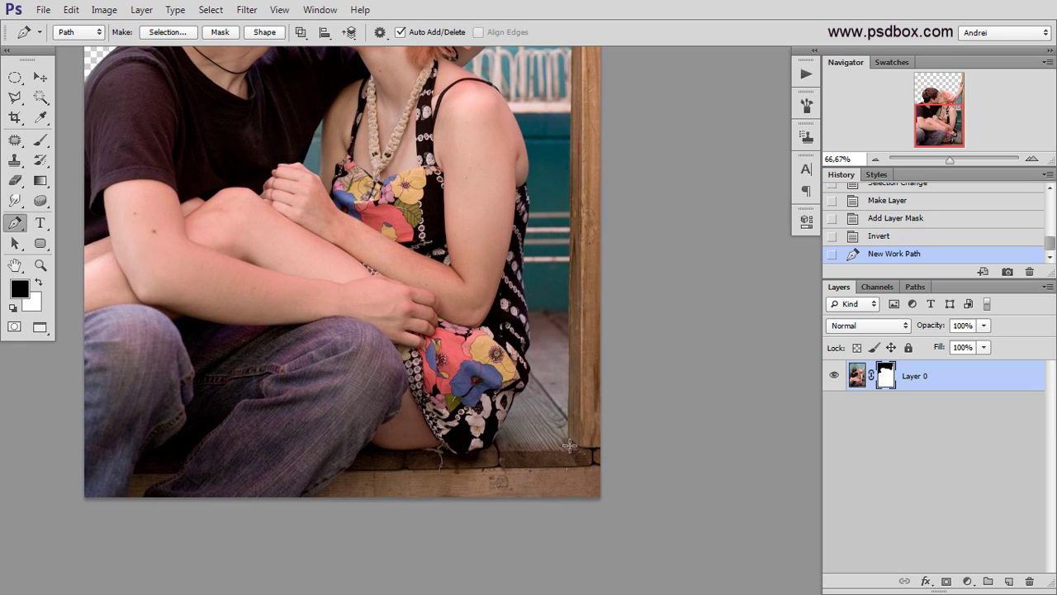
click(569, 311)
click(528, 310)
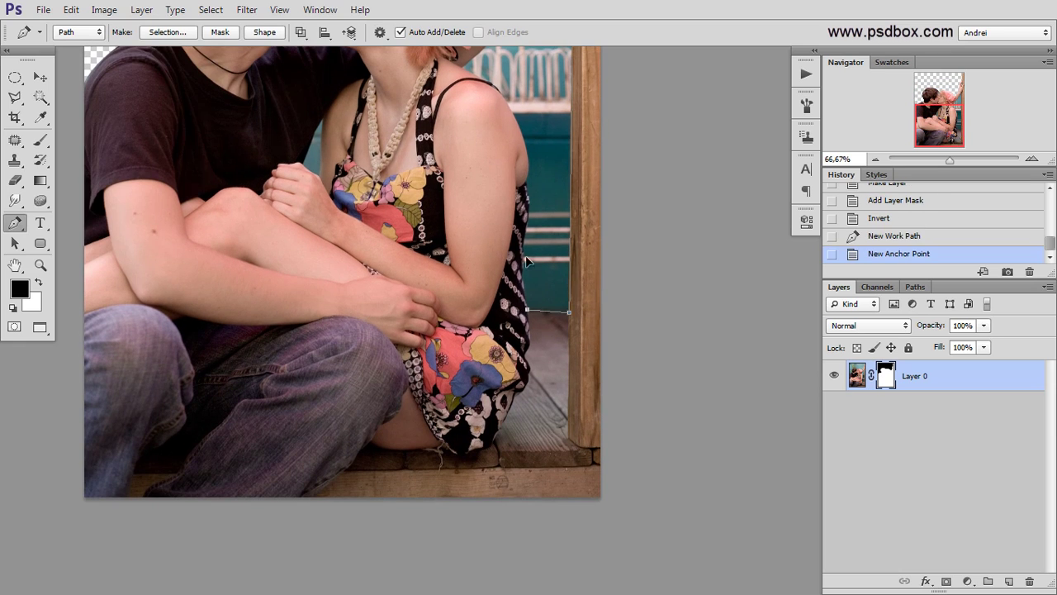
Continue the path up along the woman's dress, back and shoulder, closing it along the underside of her raised arm.
drag(525, 221, 535, 269)
click(523, 186)
drag(507, 192, 492, 245)
click(462, 164)
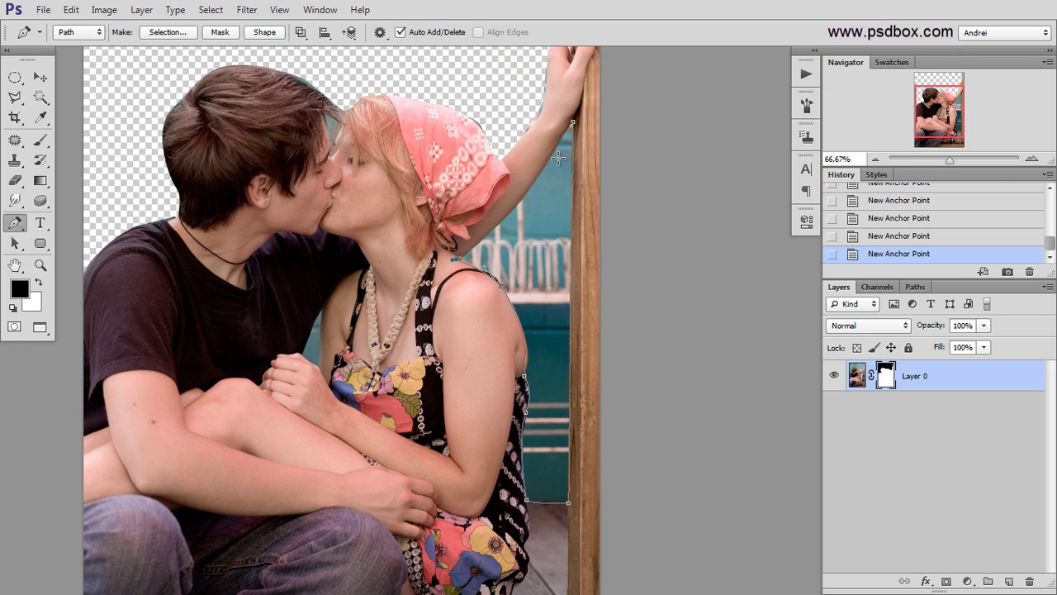
drag(555, 150, 562, 127)
click(572, 122)
Convert the path to a new anti-aliased selection with 0-pixel feather, and fill it with the black foreground colour on the layer mask.
right_click(570, 137)
click(647, 233)
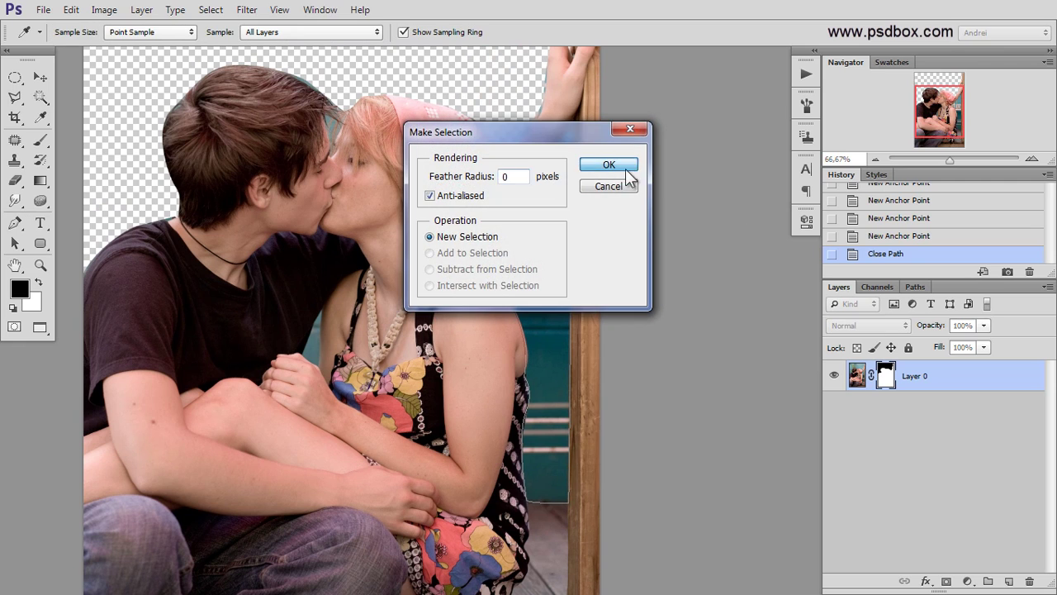
click(628, 170)
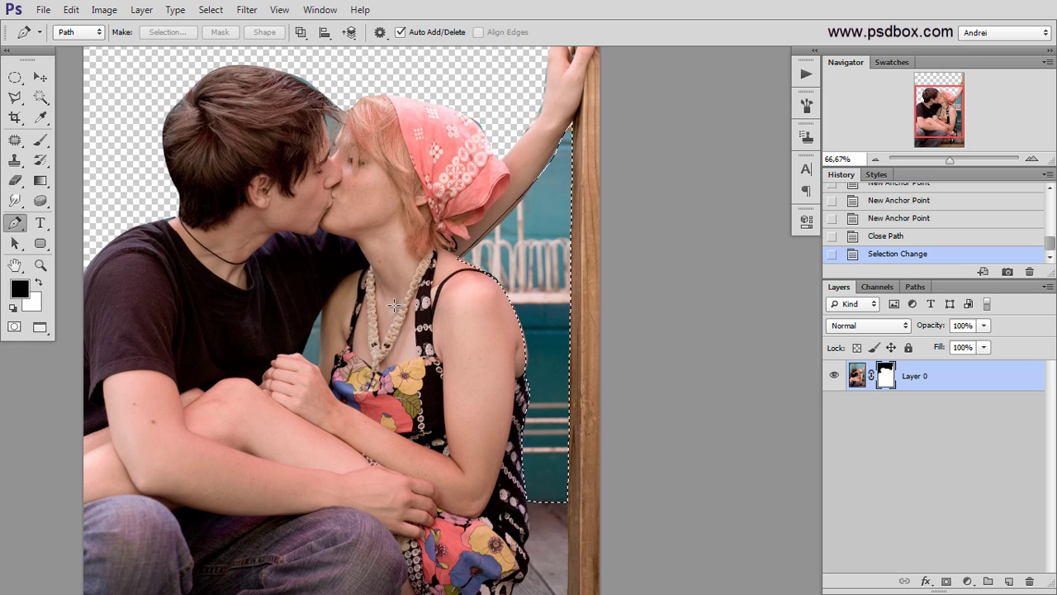
key(alt+BackSpace)
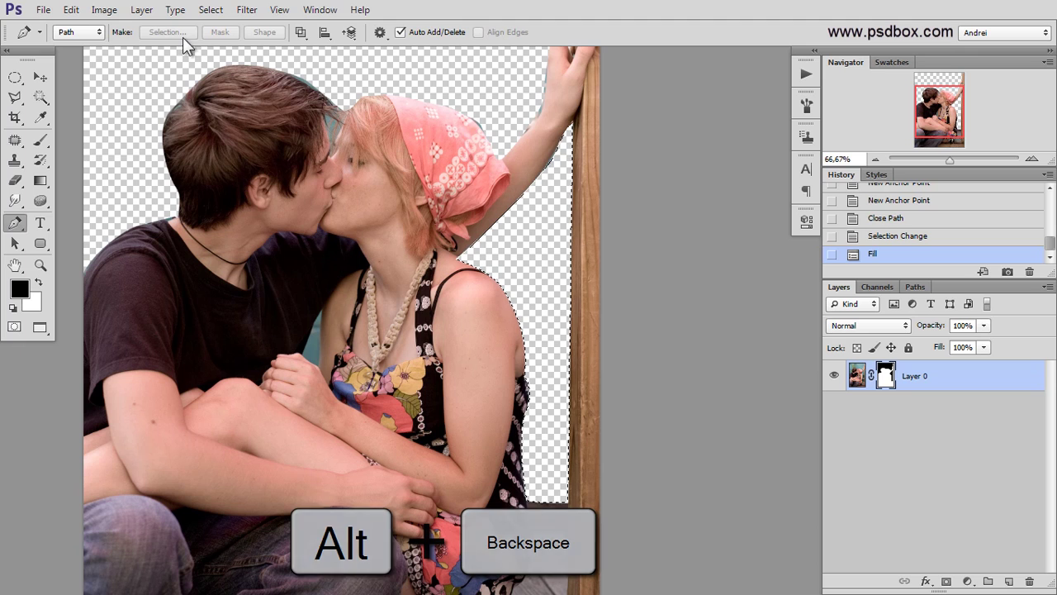
Fill the selected mask area with Black in Normal mode at 100% opacity using the Fill command, and deselect it.
click(71, 10)
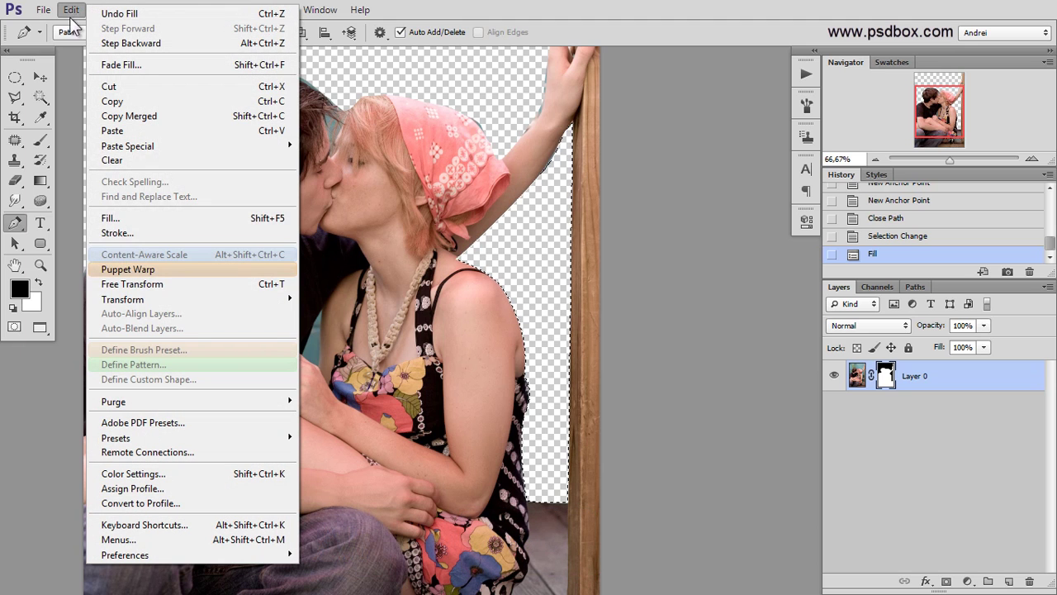
click(112, 217)
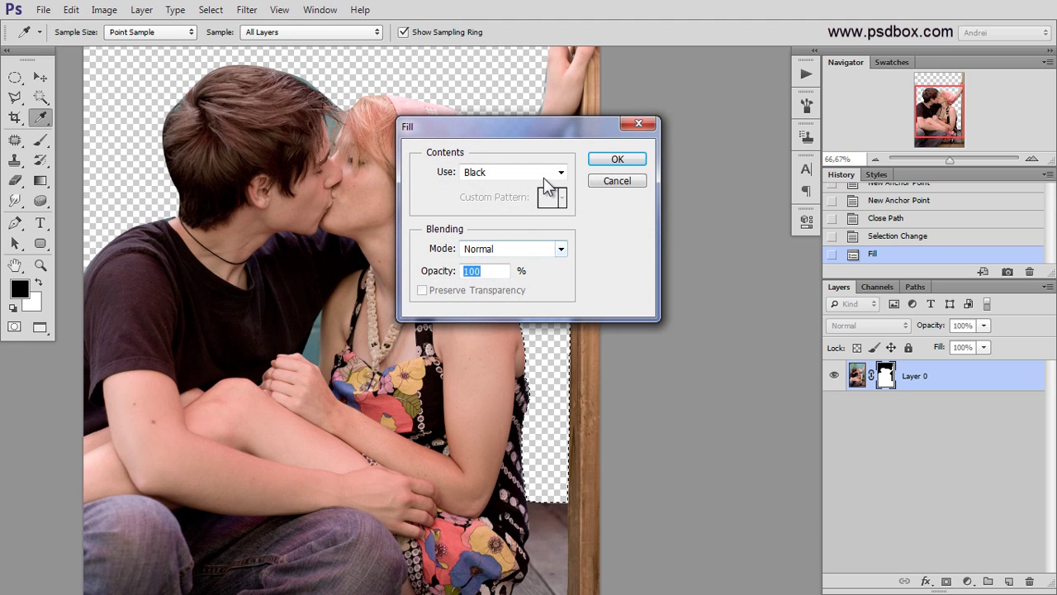
click(561, 172)
click(493, 285)
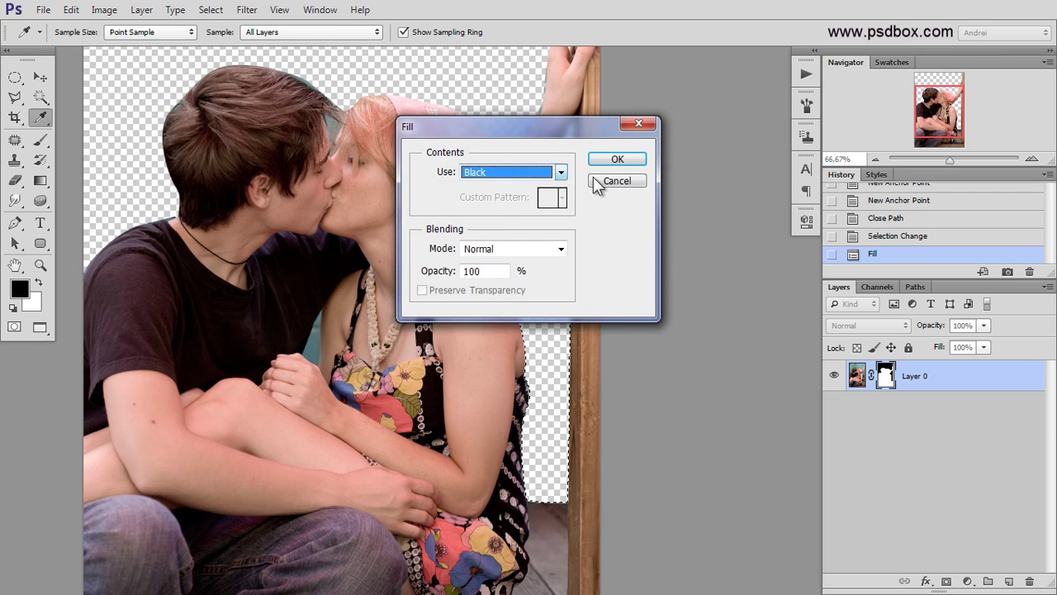
click(615, 159)
key(p)
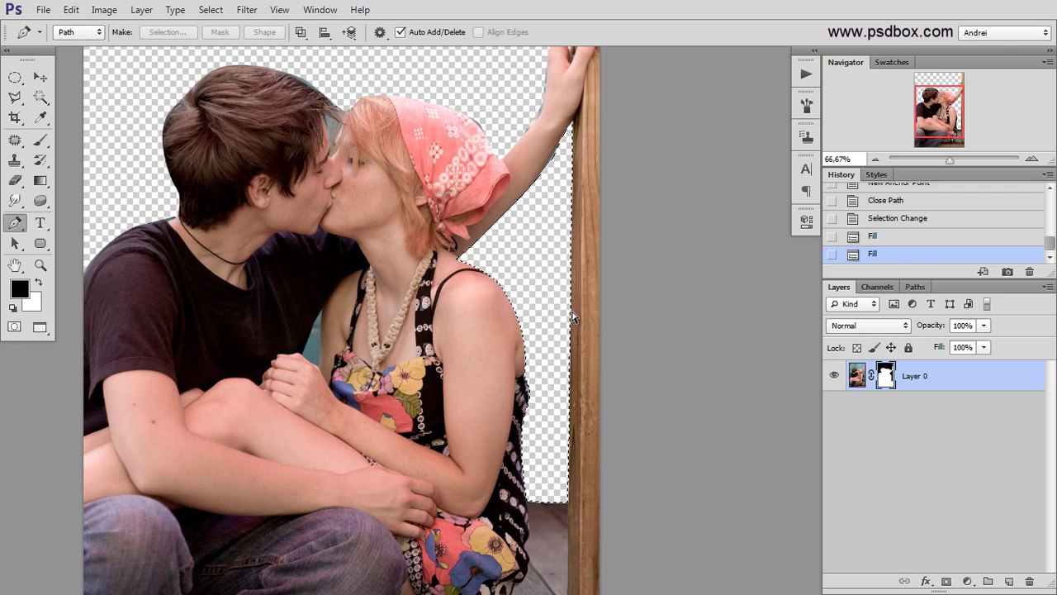
key(ctrl+d)
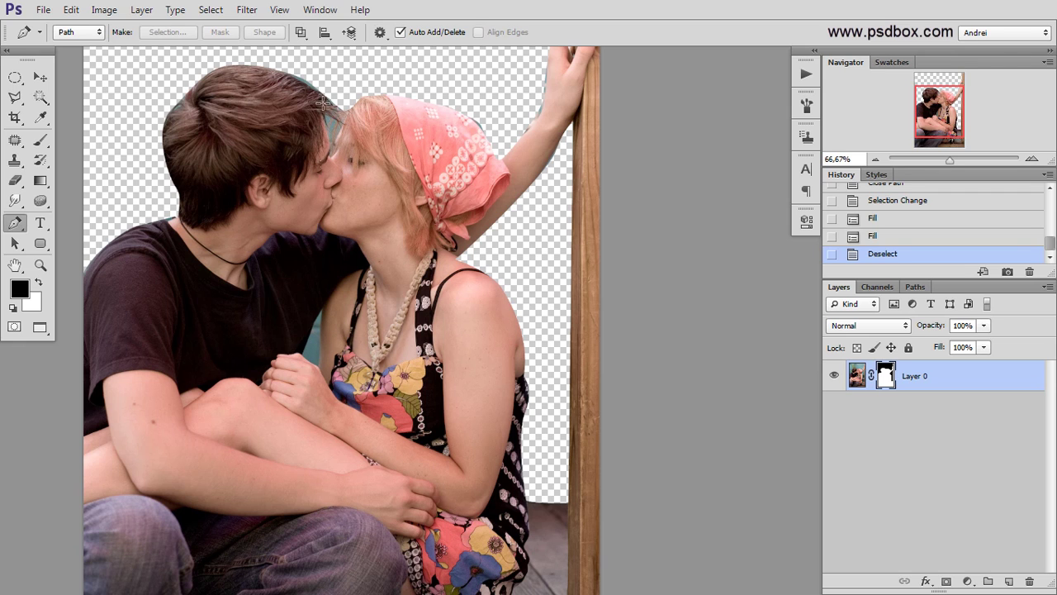
scroll(303, 96, up, 2)
drag(446, 221, 420, 172)
drag(515, 295, 534, 427)
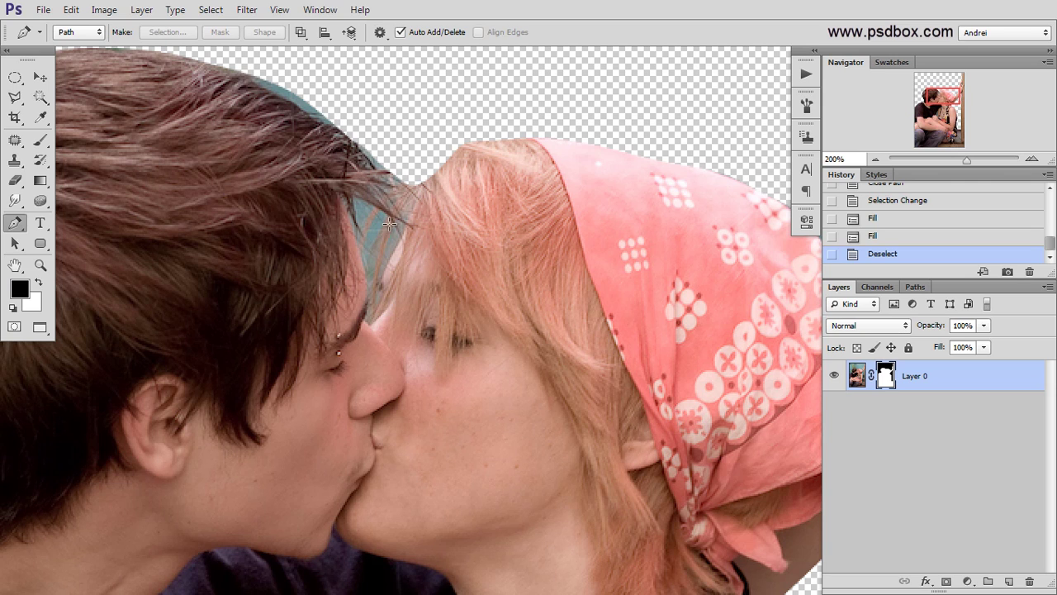
right_click(885, 373)
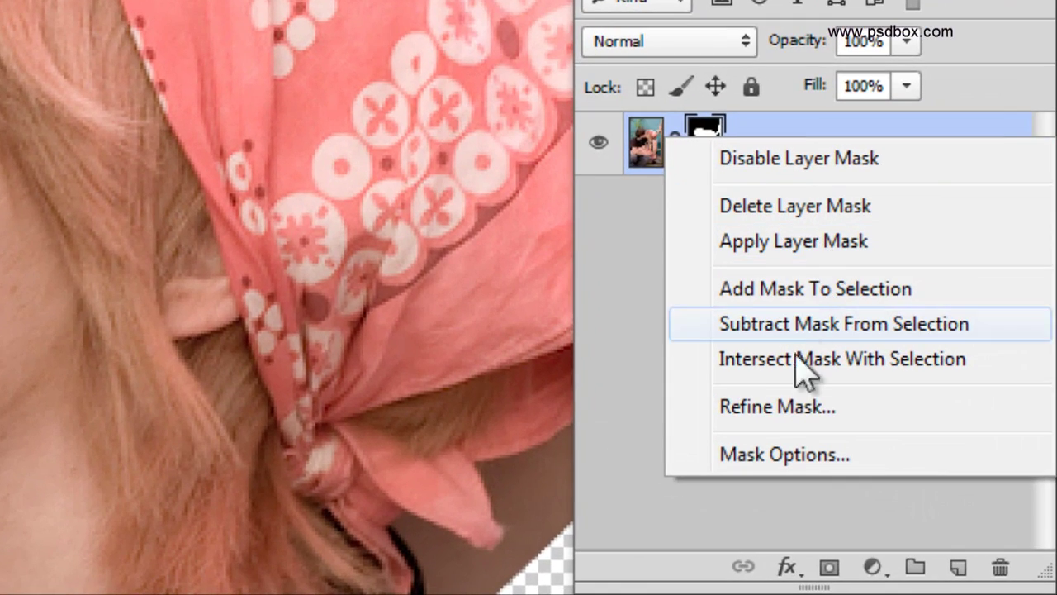
click(772, 413)
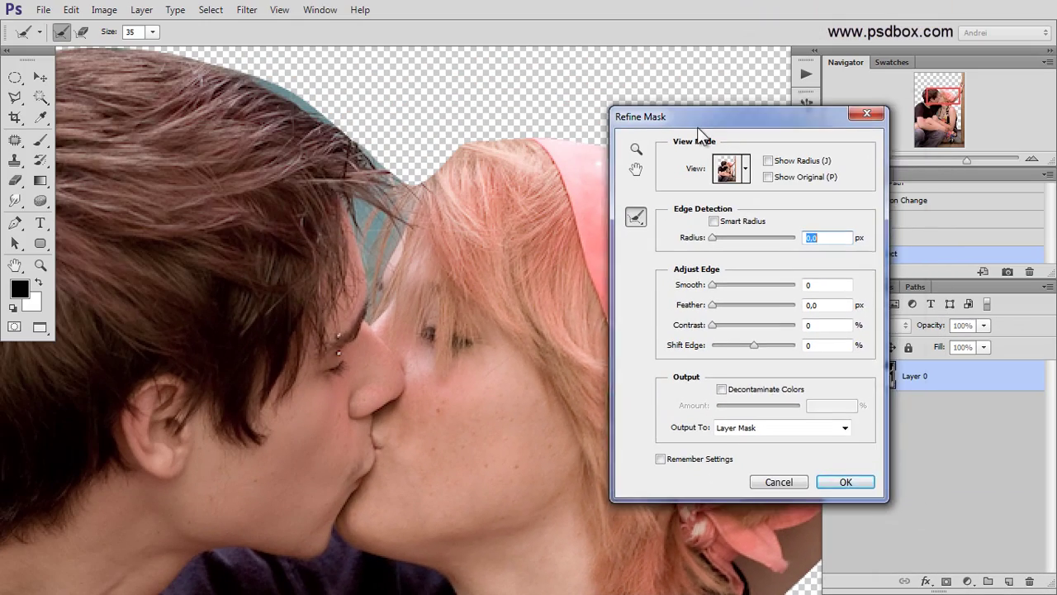
drag(698, 130, 671, 134)
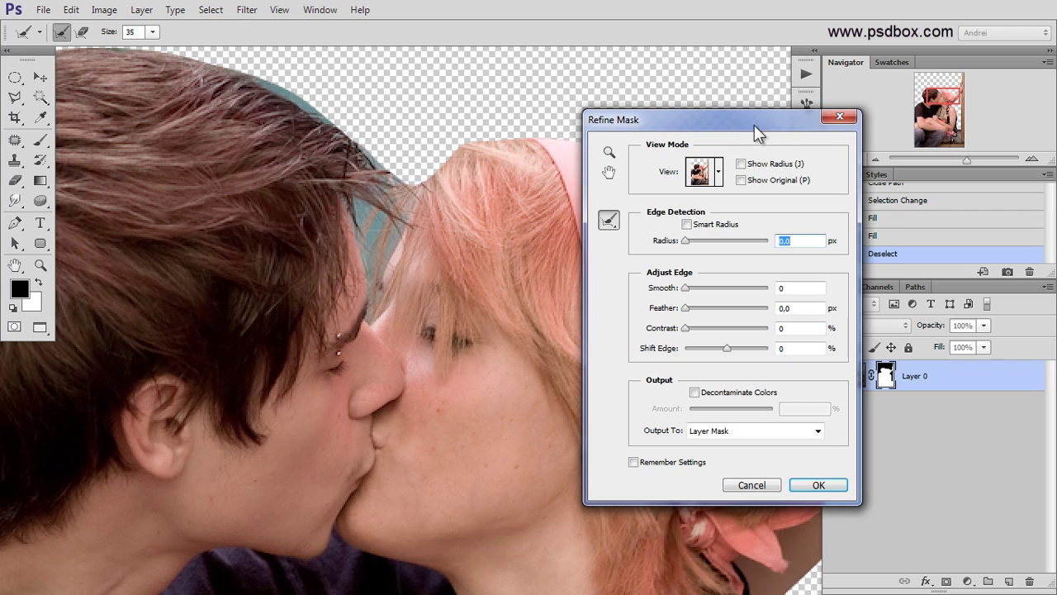
drag(754, 125, 714, 104)
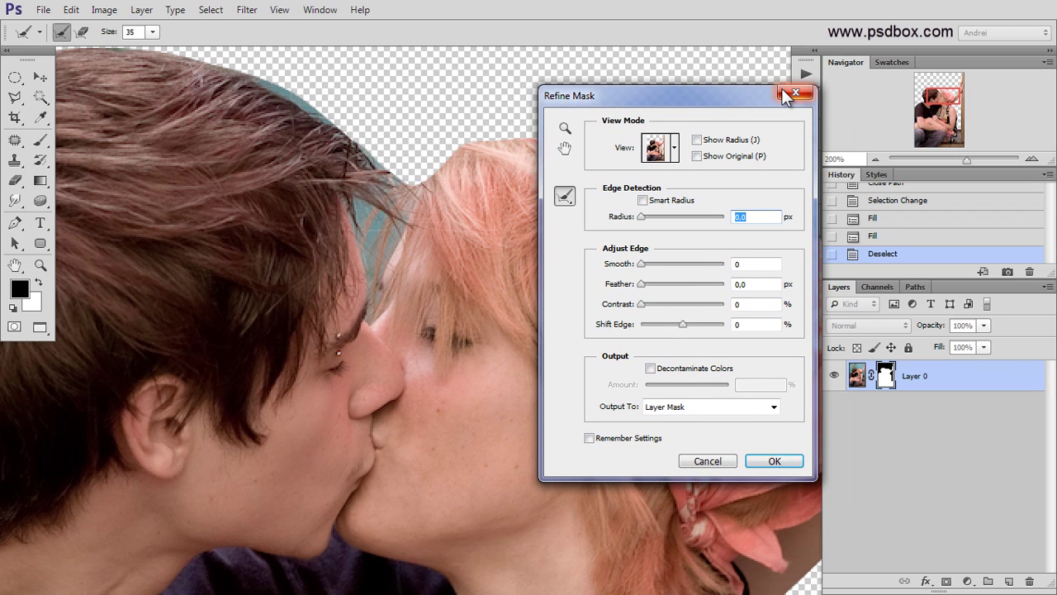
click(808, 96)
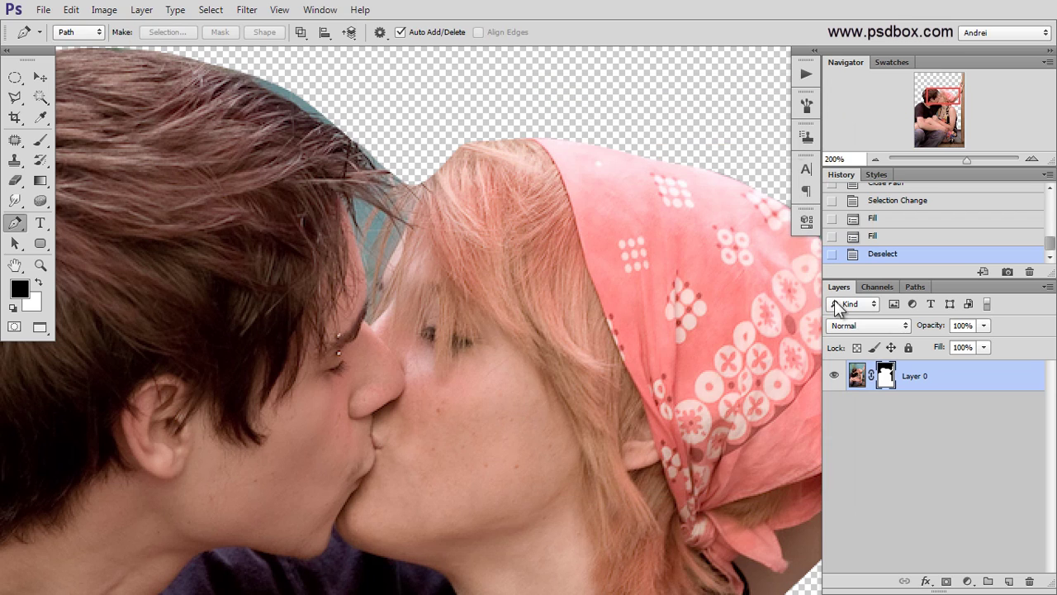
drag(887, 376, 887, 377)
ctrl+click(887, 377)
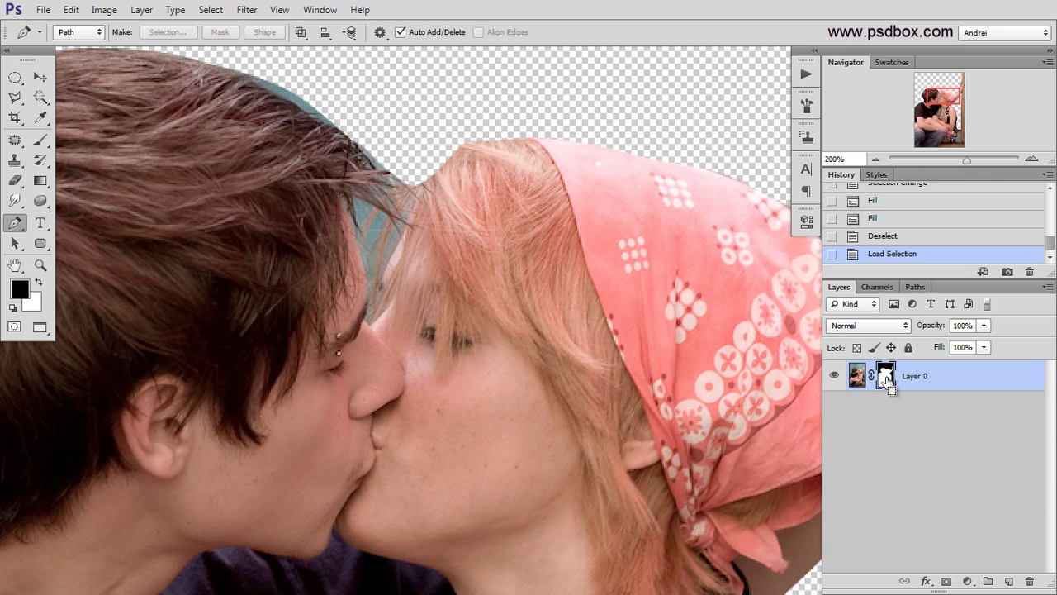
scroll(571, 245, down, 3)
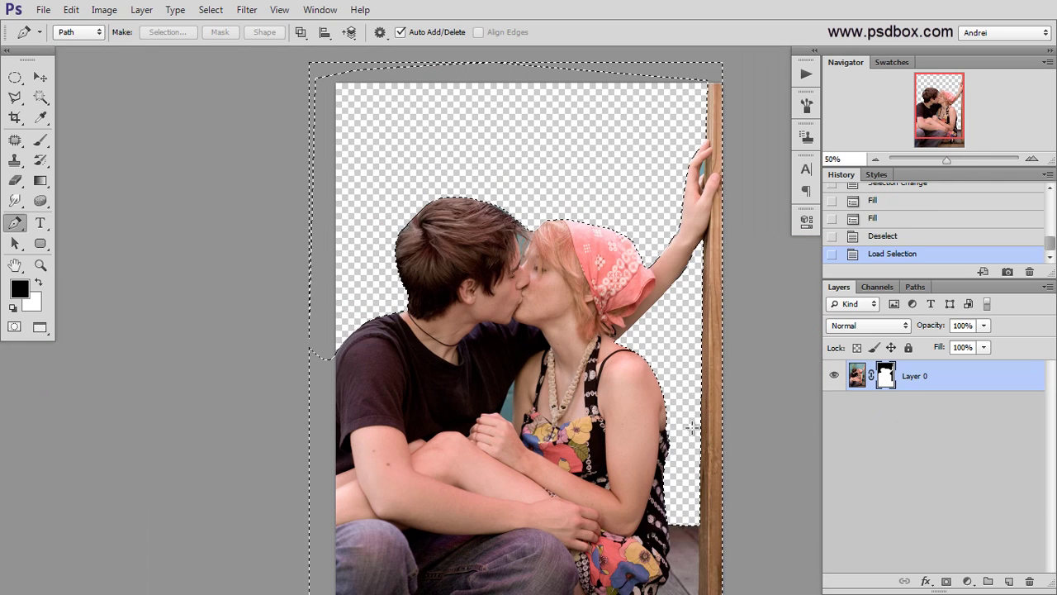
scroll(565, 232, up, 1)
scroll(565, 232, up, 2)
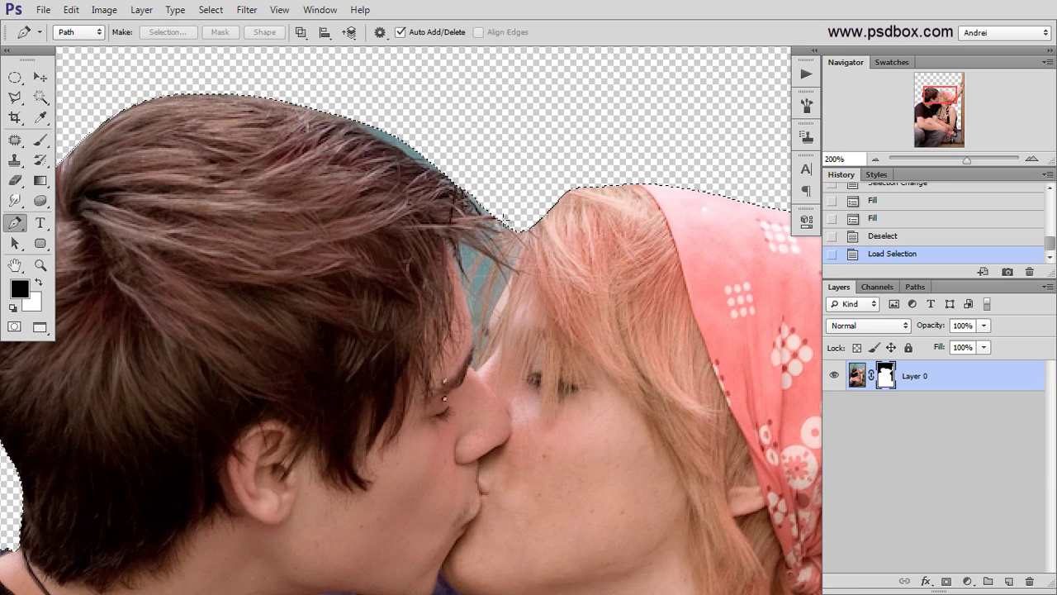
right_click(11, 79)
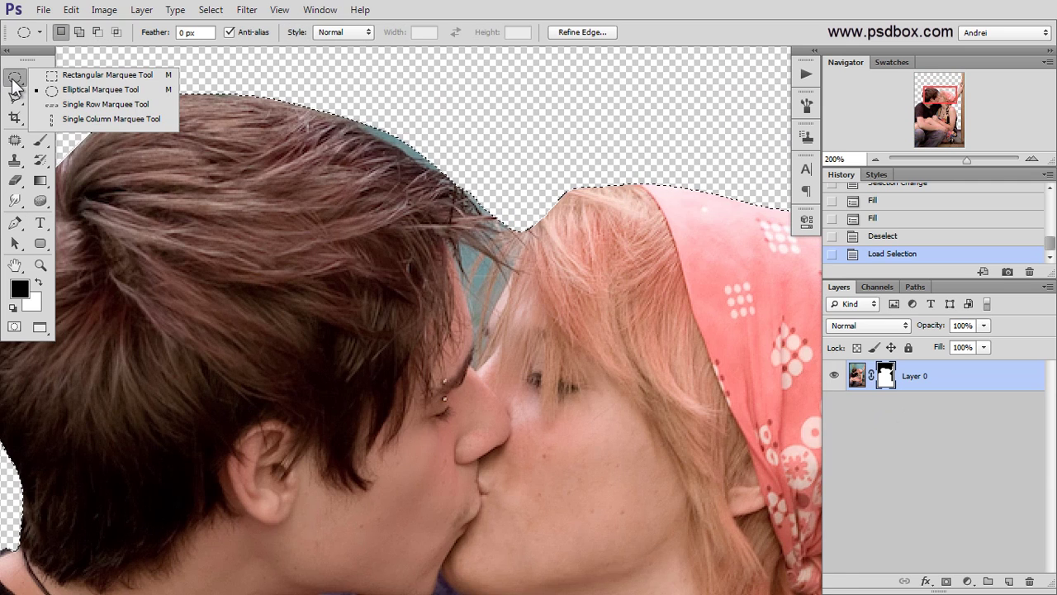
click(62, 77)
click(588, 31)
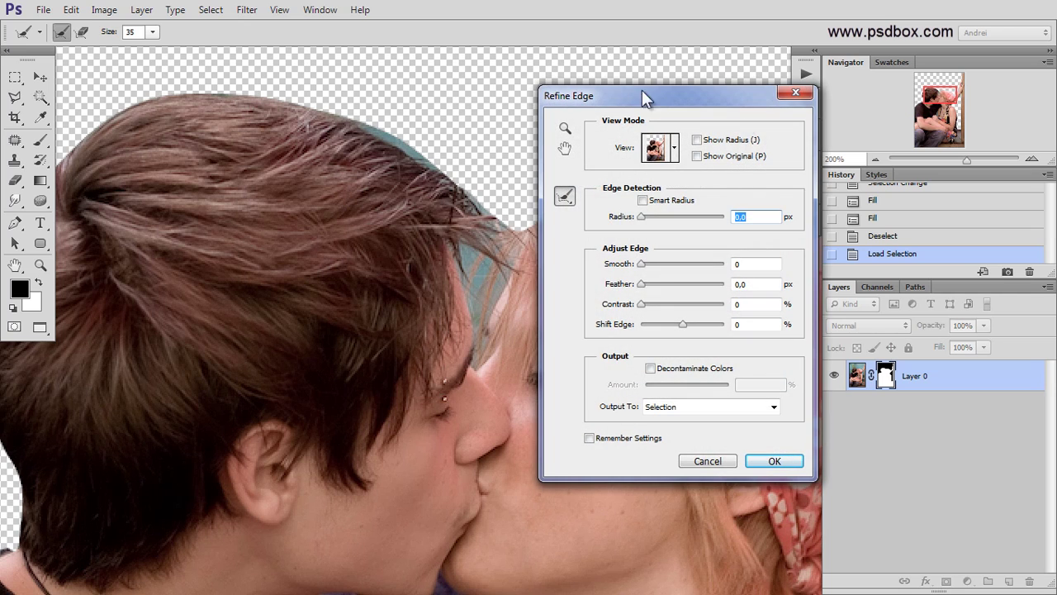
click(795, 93)
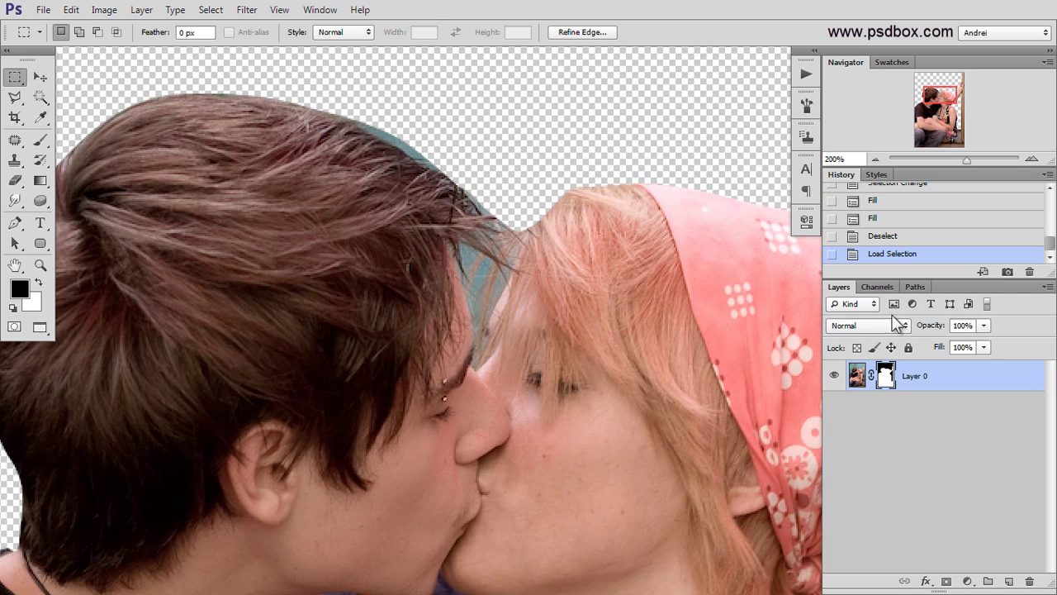
key(ctrl+d)
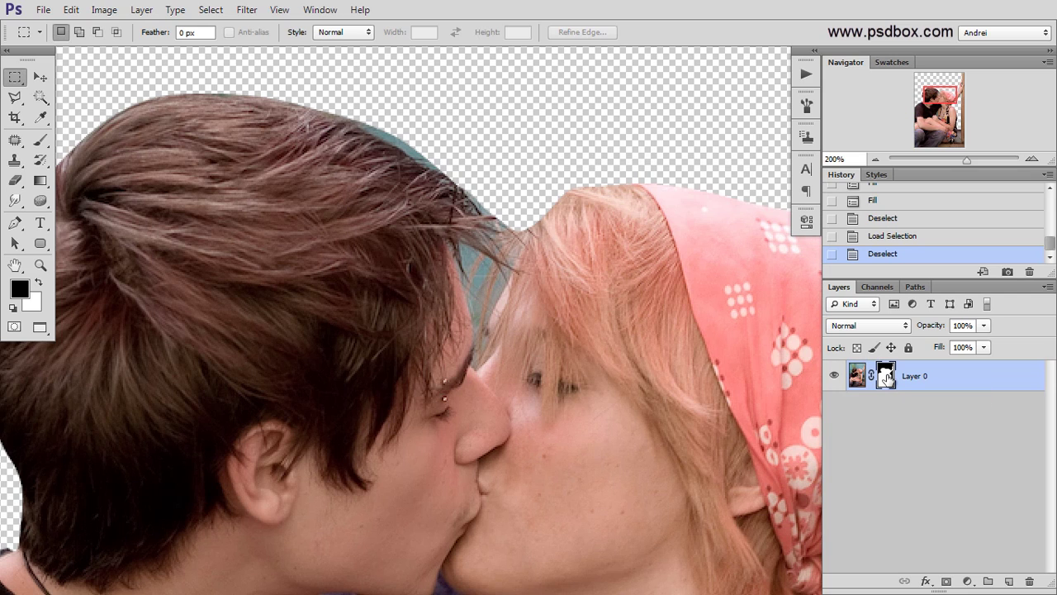
Open Refine Mask for the layer mask, enable Smart Radius and set the refine brush size to 33.
right_click(884, 378)
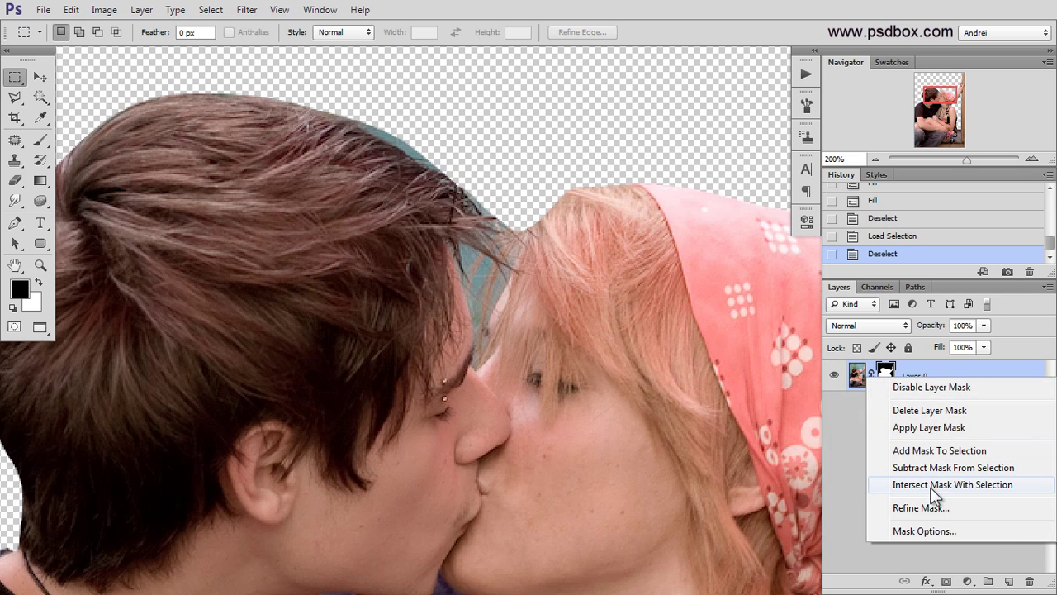
click(922, 507)
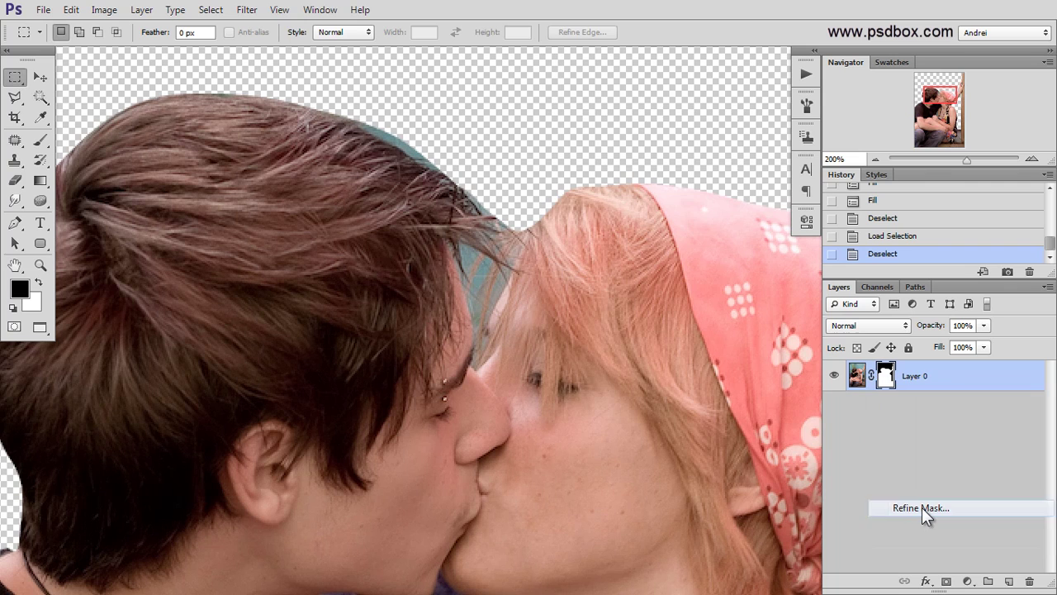
drag(641, 91, 734, 93)
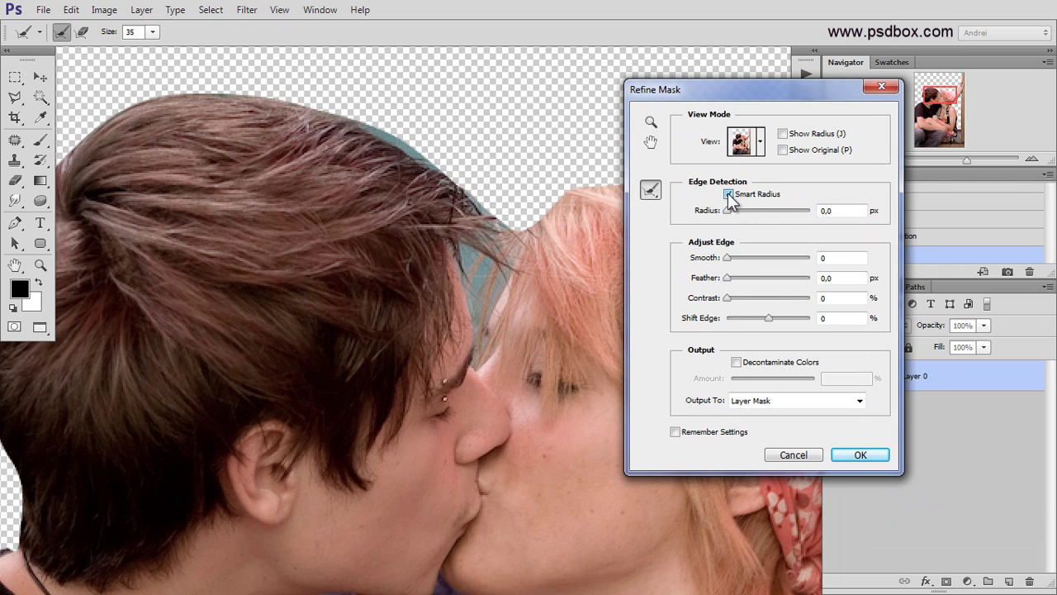
click(152, 31)
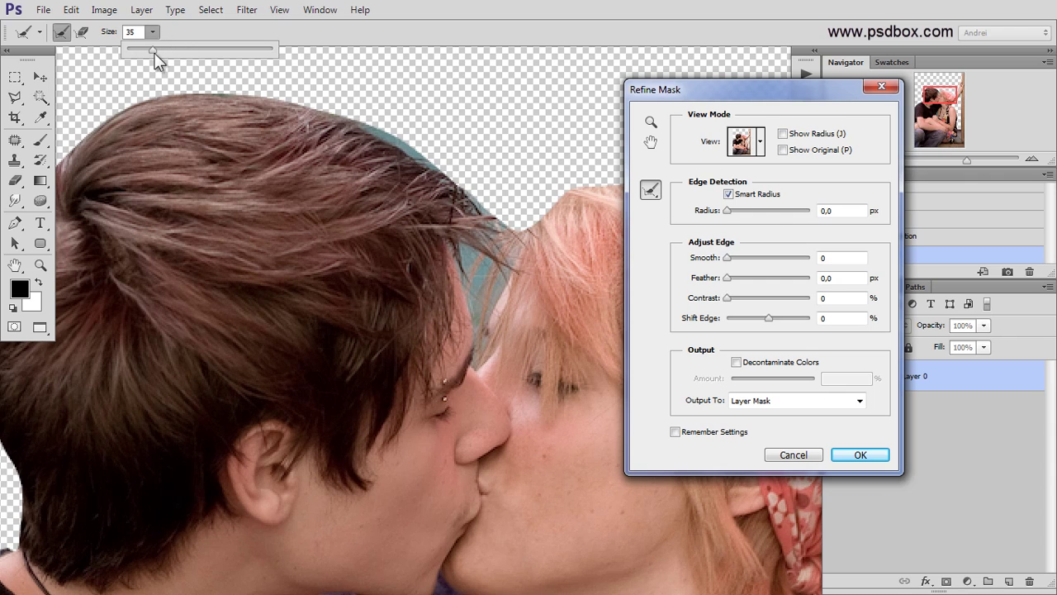
mouse_move(153, 51)
mouse_down()
mouse_move(188, 53)
mouse_move(153, 50)
mouse_up()
click(727, 104)
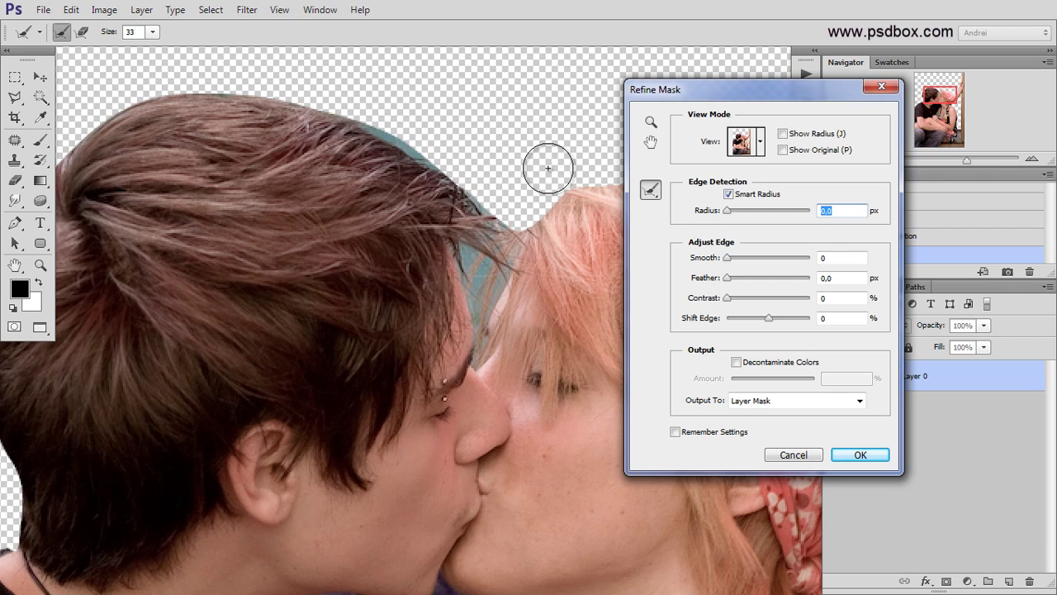
Brush over the hair edge and loose strands between the couple's heads to refine them, and output the result to Layer Mask.
mouse_move(476, 251)
mouse_down()
mouse_move(487, 301)
mouse_move(472, 203)
mouse_move(505, 303)
mouse_move(424, 150)
mouse_move(509, 177)
mouse_move(389, 117)
mouse_up()
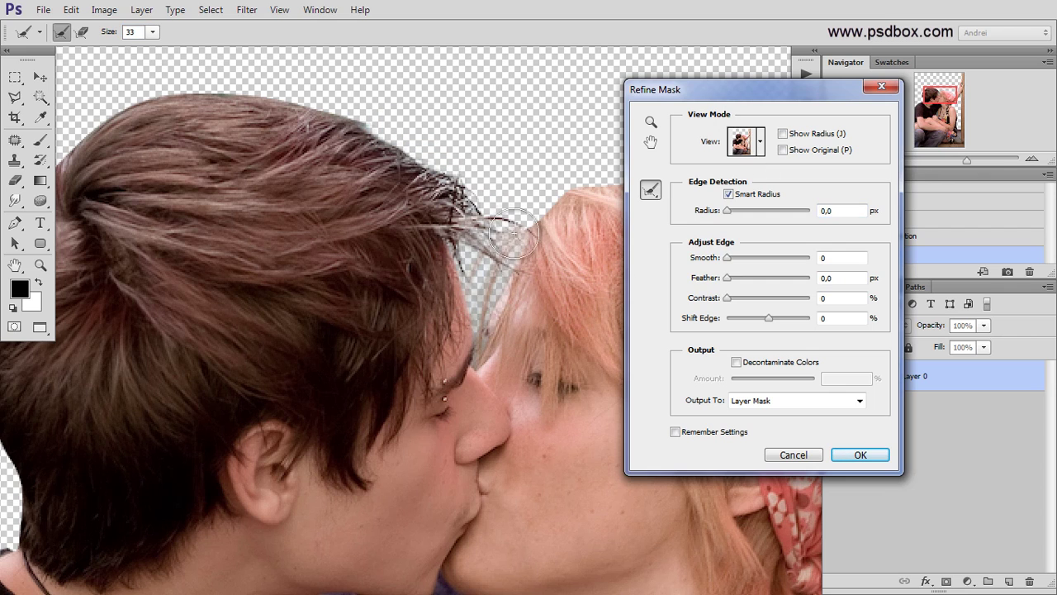
click(765, 401)
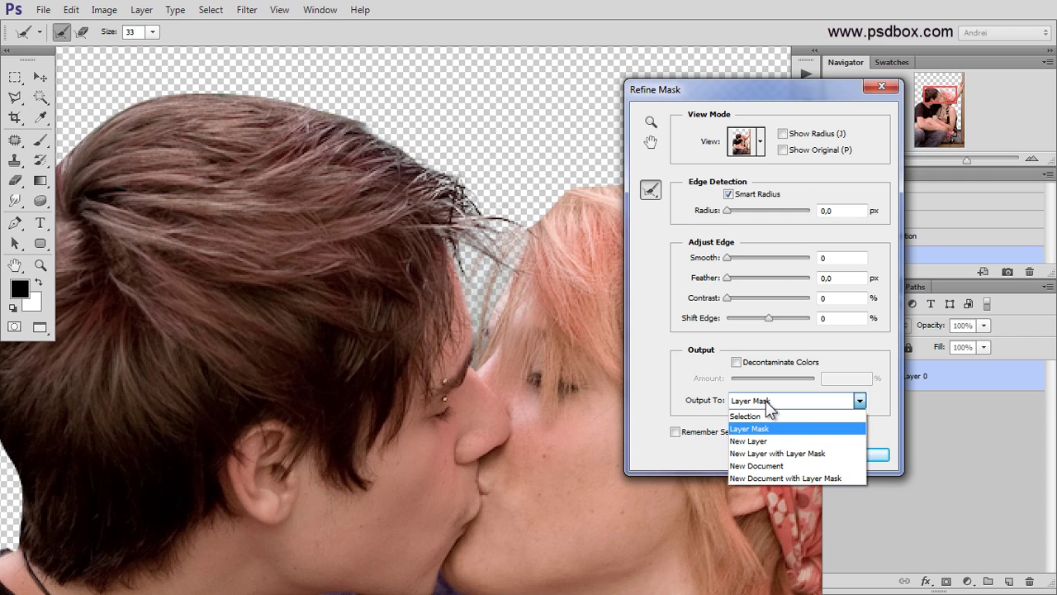
click(772, 422)
click(860, 455)
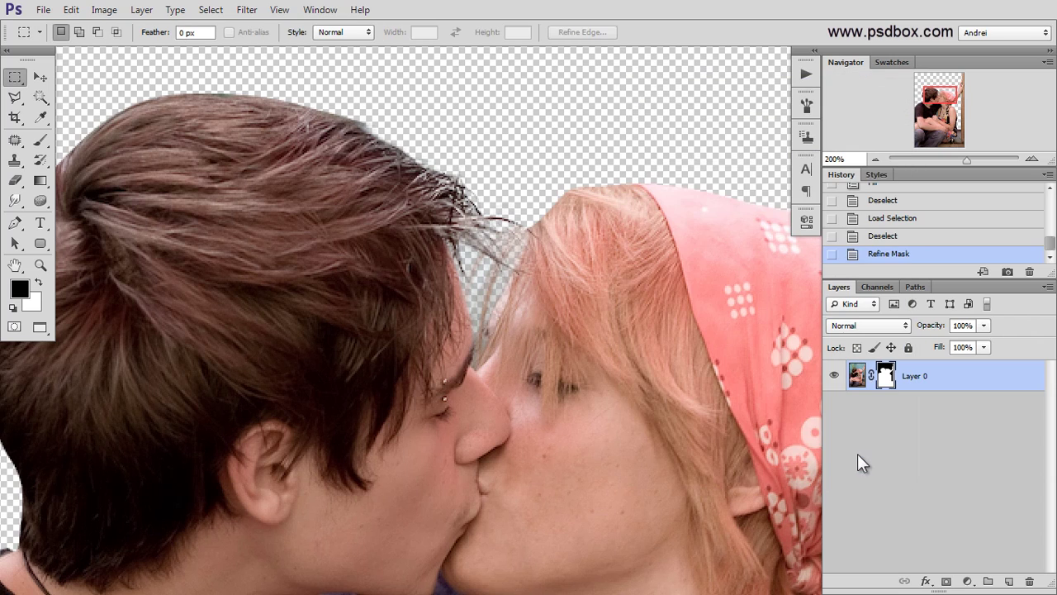
scroll(570, 281, down, 3)
scroll(570, 281, up, 1)
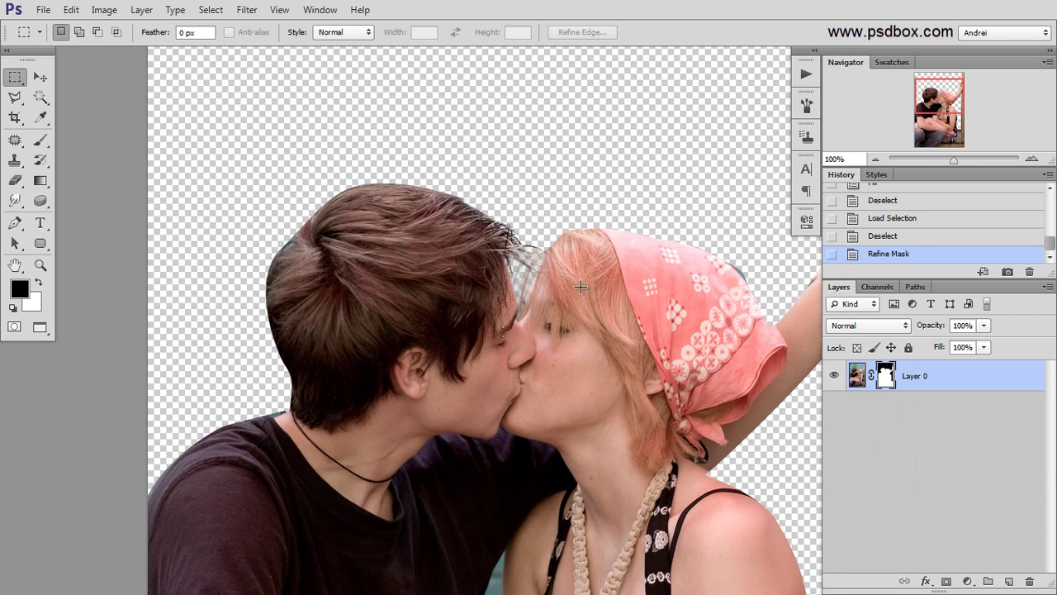
Close the masked couple document without saving and open the cut-out image Untitled-1 from the Our Moment folder.
scroll(573, 275, down, 2)
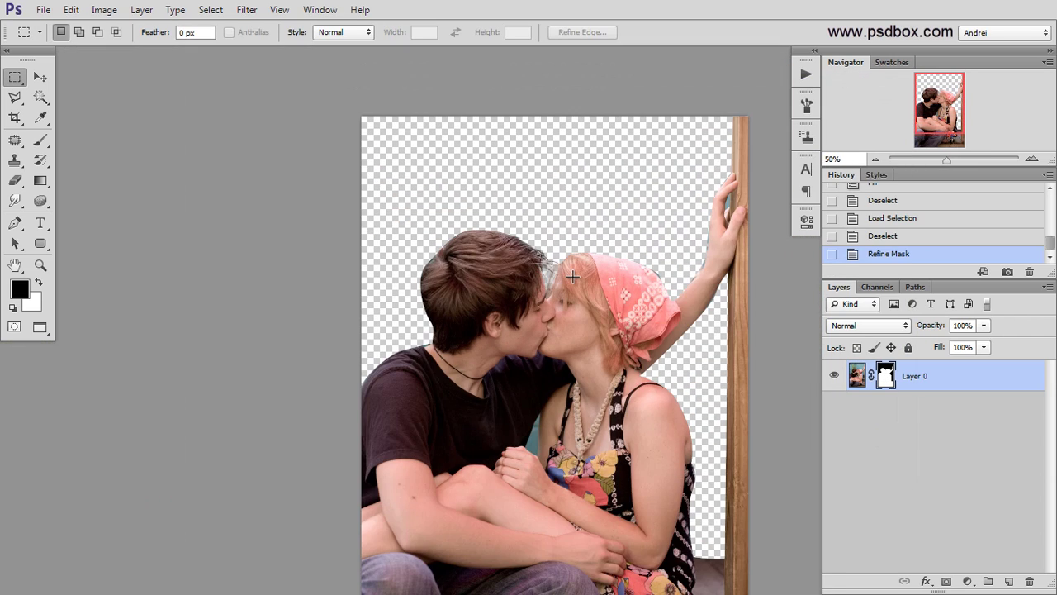
key(ctrl+w)
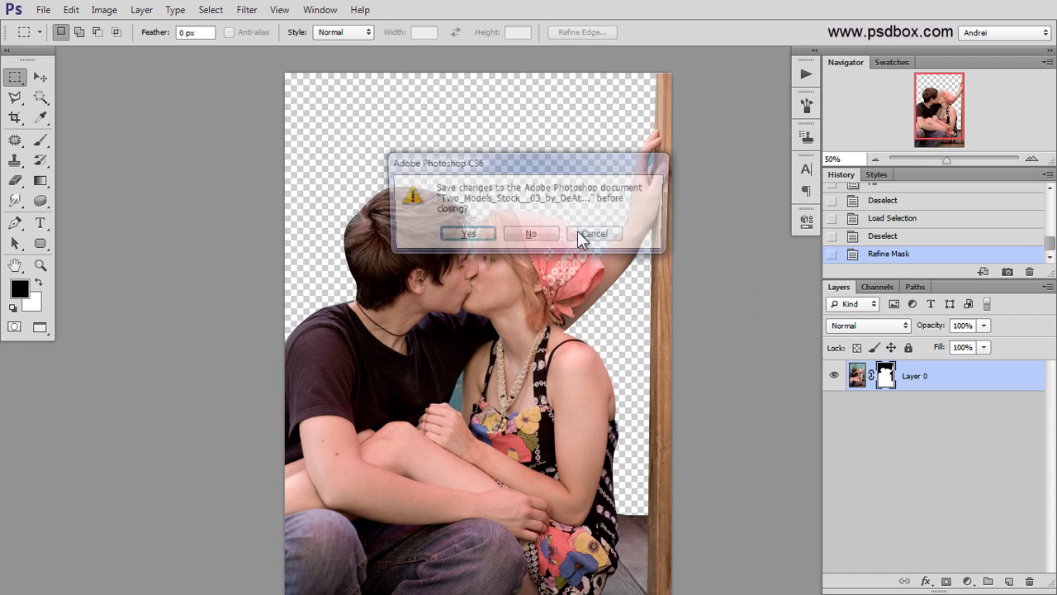
click(545, 236)
key(ctrl+o)
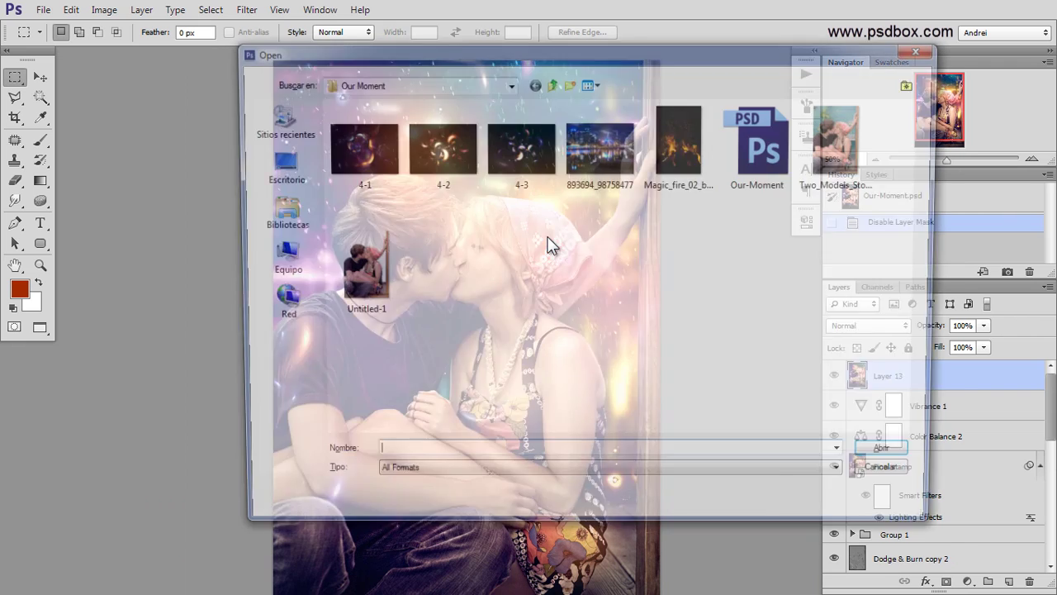
click(363, 274)
click(896, 458)
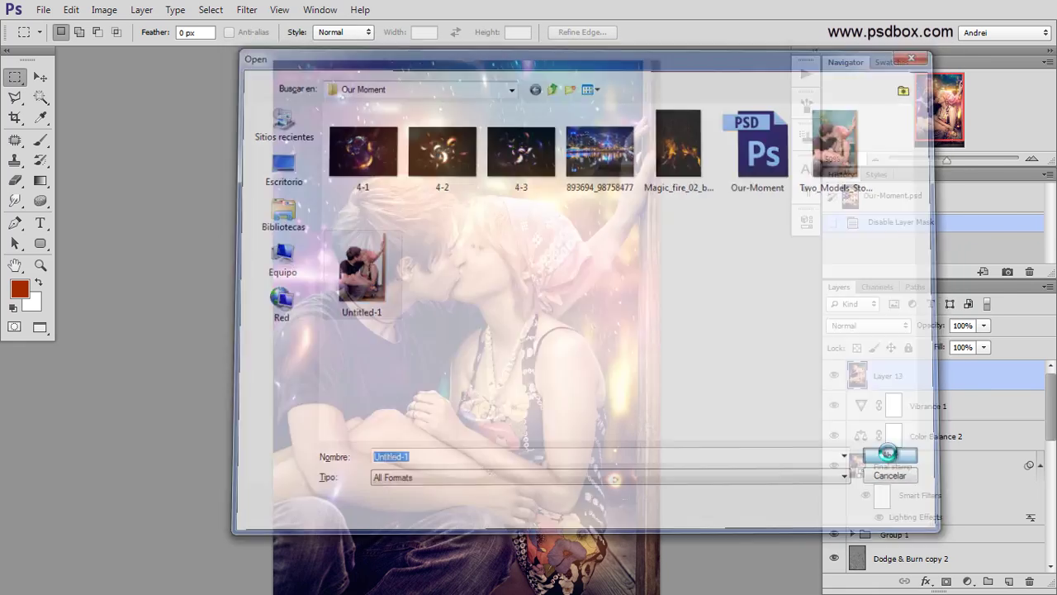
Examine the cut-out edges of the couple, especially the loose hair strands between their heads.
scroll(479, 204, up, 3)
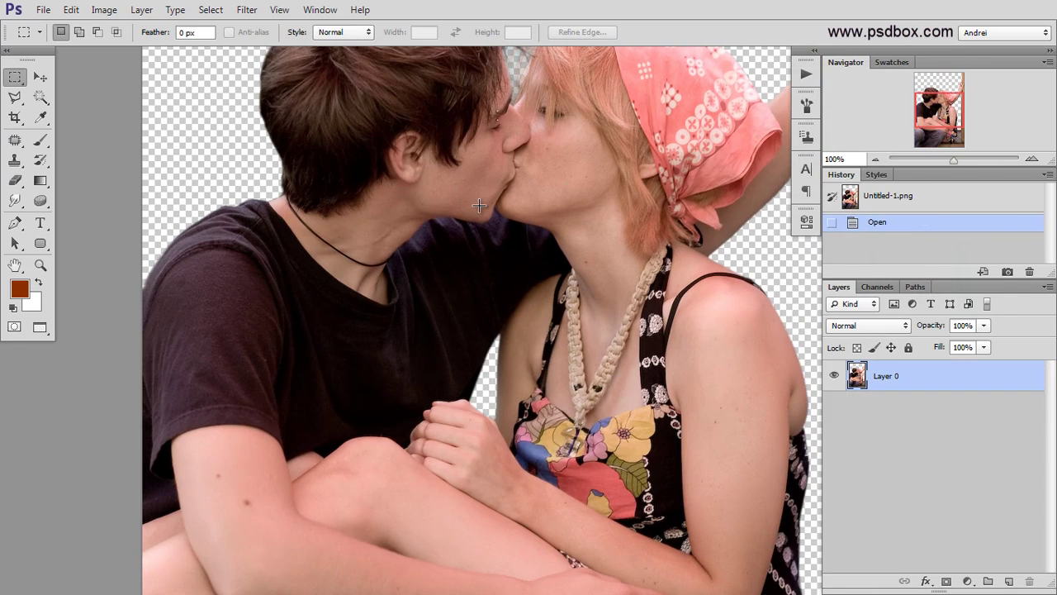
scroll(346, 214, down, 1)
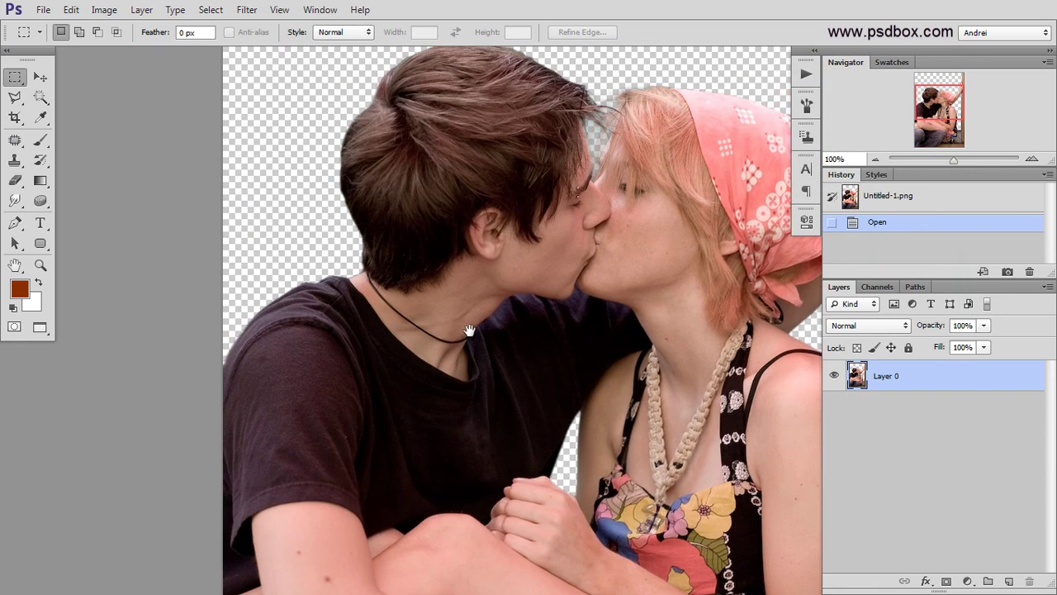
scroll(418, 206, up, 1)
scroll(426, 216, up, 1)
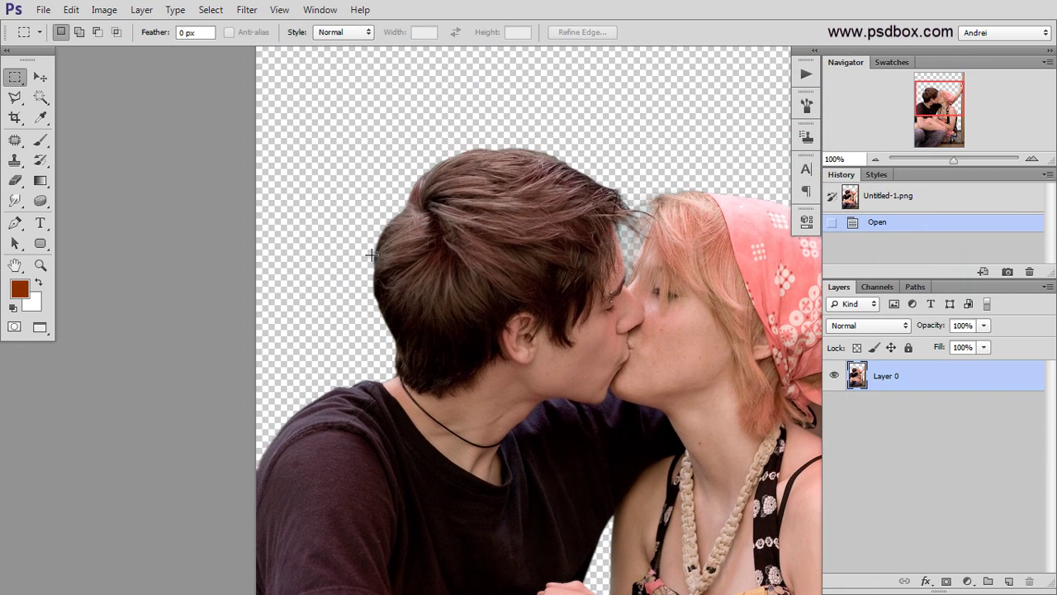
scroll(371, 255, up, 4)
scroll(349, 319, down, 5)
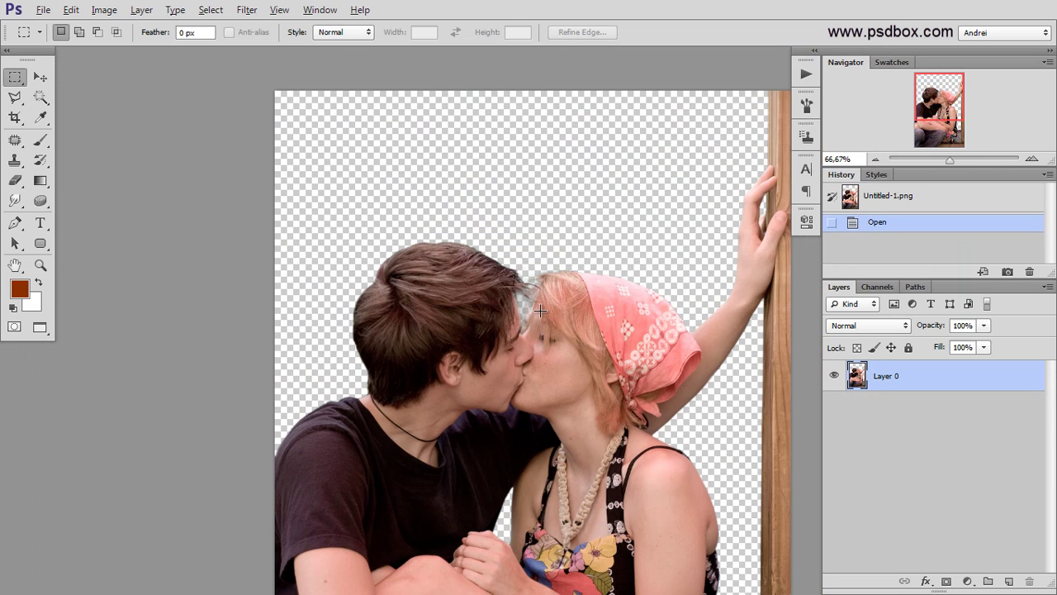
scroll(540, 309, up, 1)
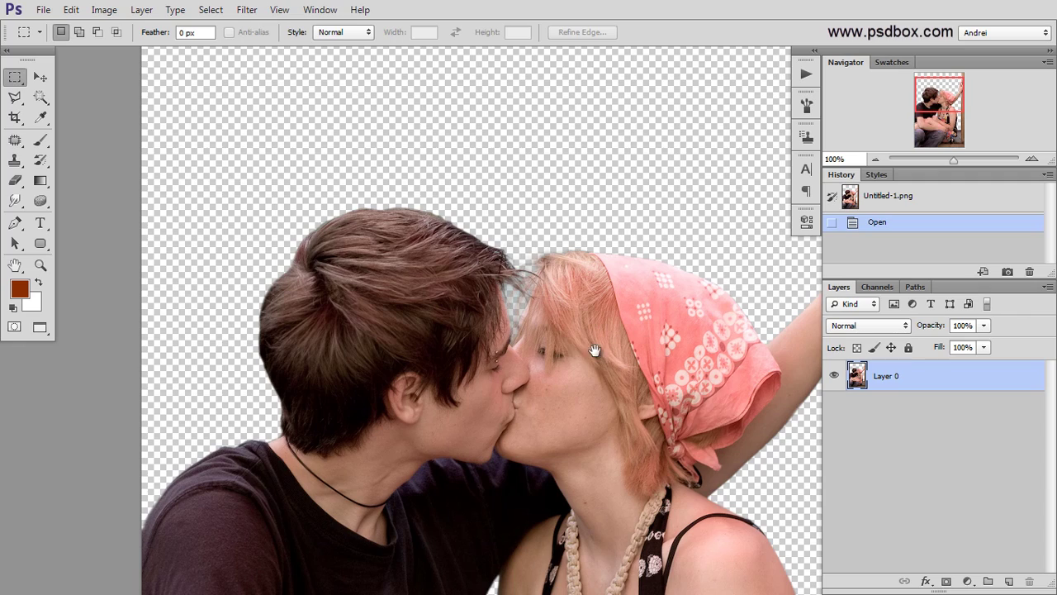
drag(594, 349, 539, 313)
scroll(453, 238, up, 3)
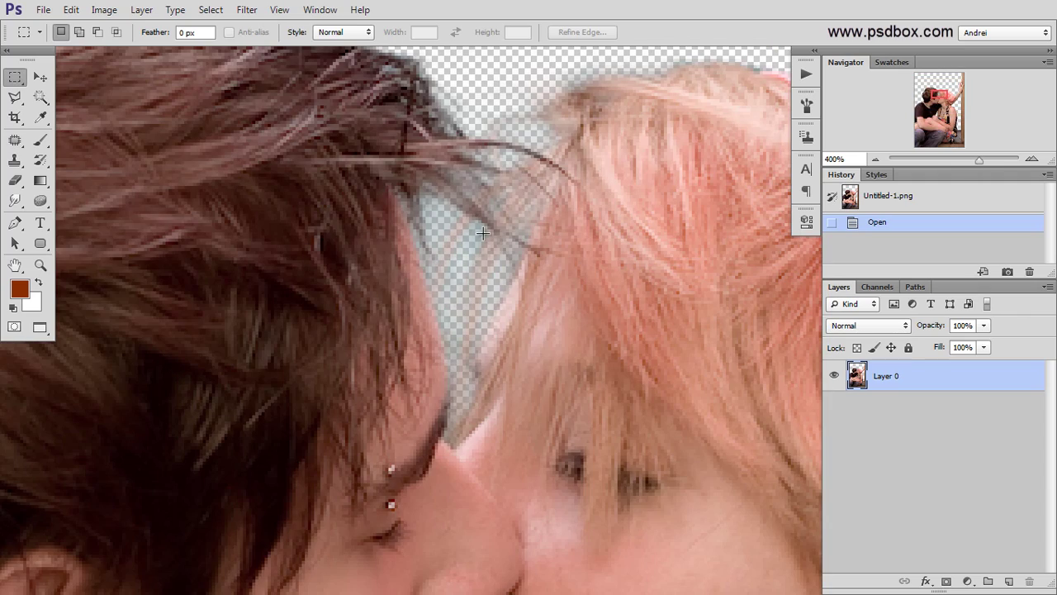
scroll(482, 234, down, 4)
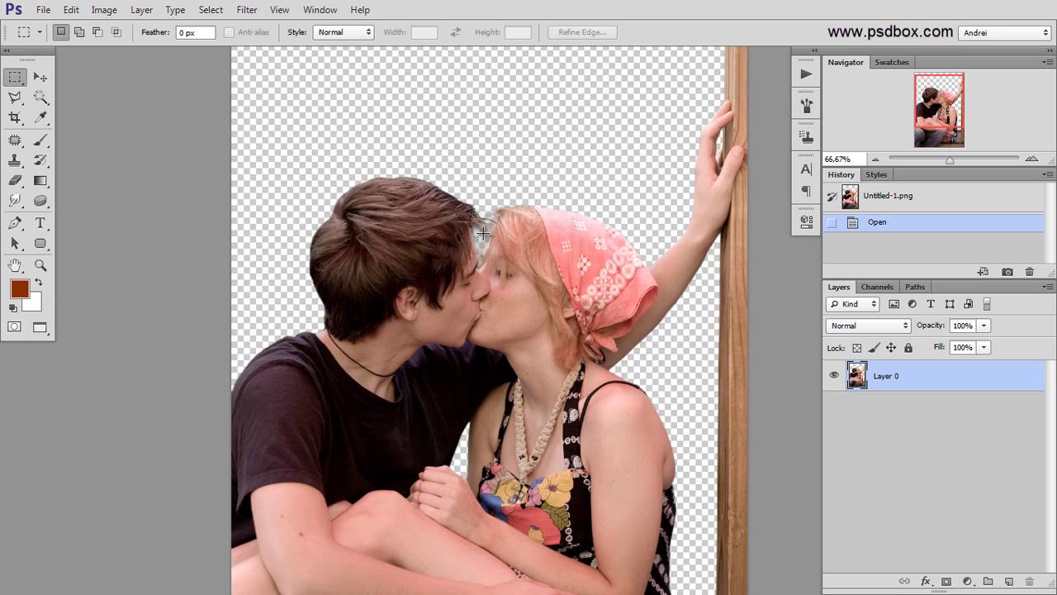
scroll(482, 233, down, 2)
scroll(502, 228, up, 1)
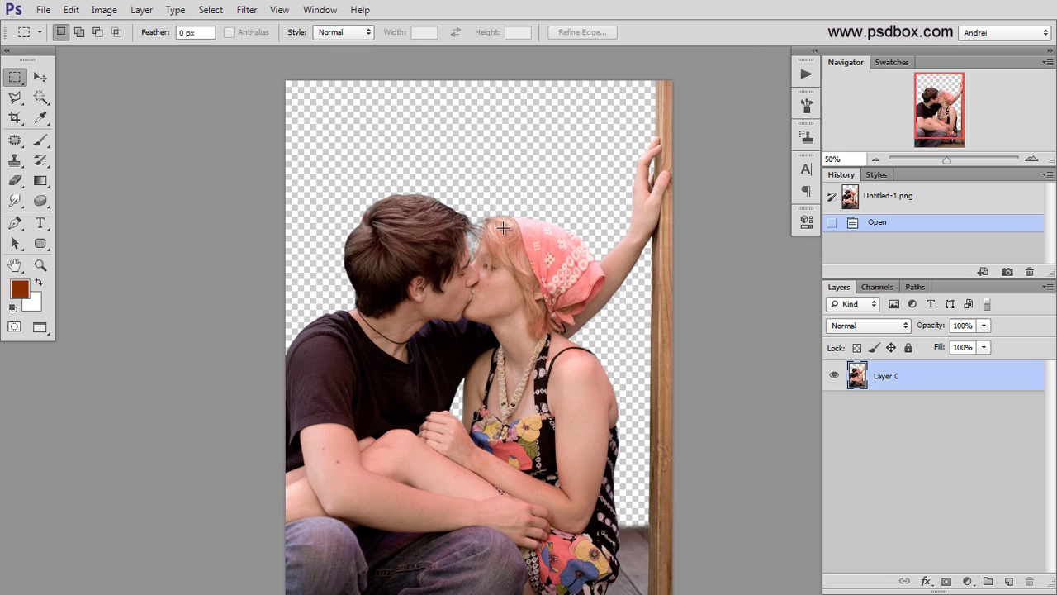
Open the night city photo 893694_98758477, copy its entire canvas and switch back to the couple's document.
key(ctrl+o)
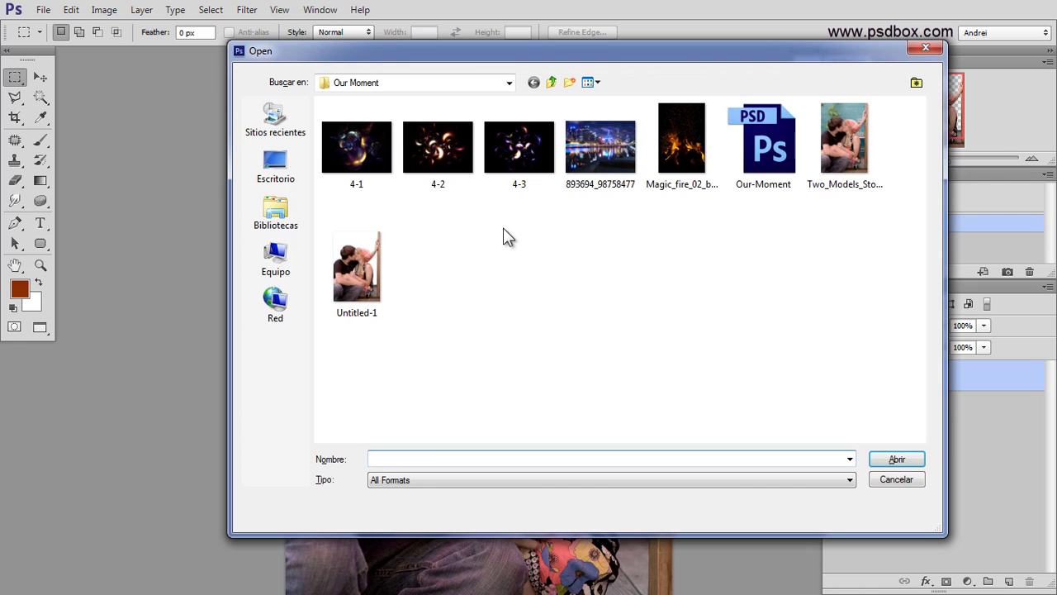
click(631, 137)
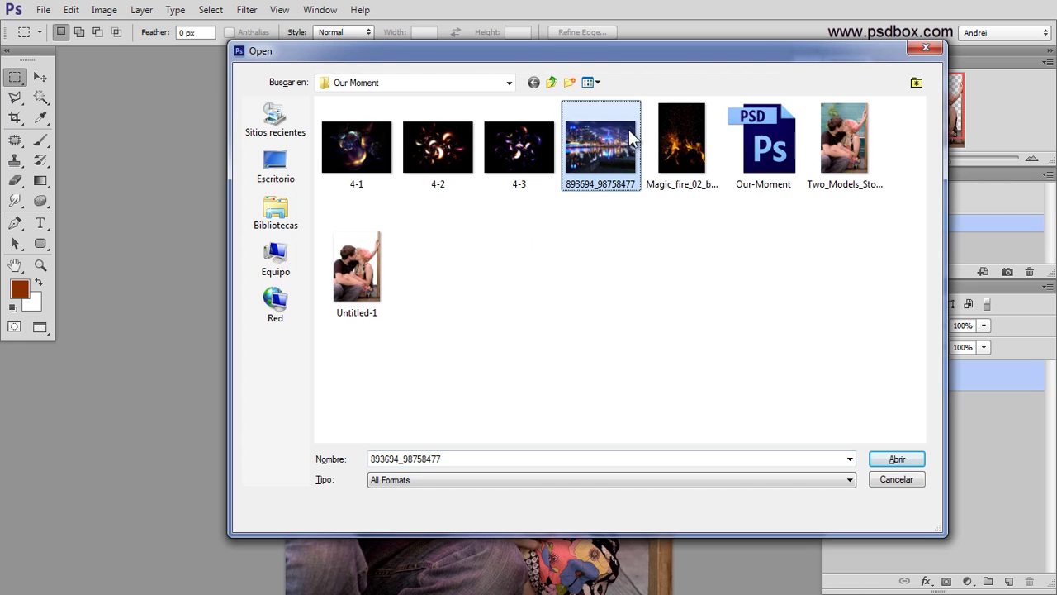
click(908, 465)
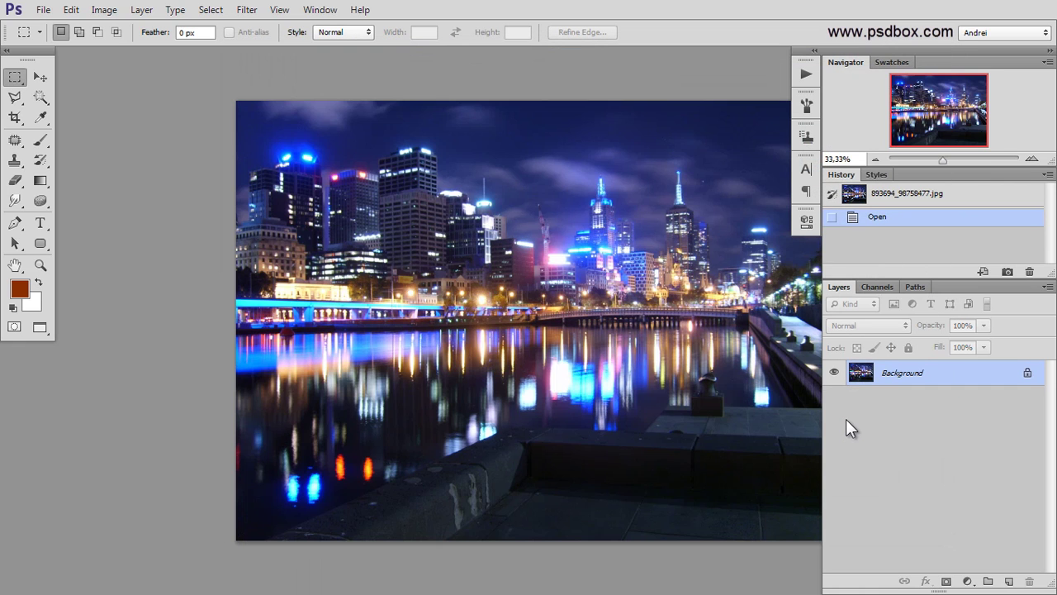
drag(554, 300, 507, 293)
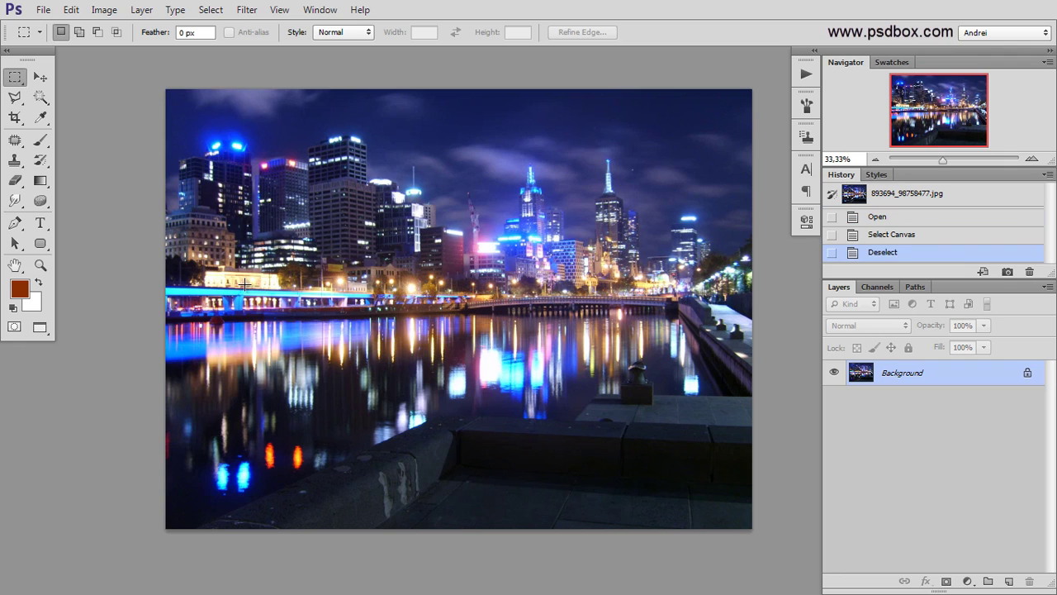
key(ctrl+a)
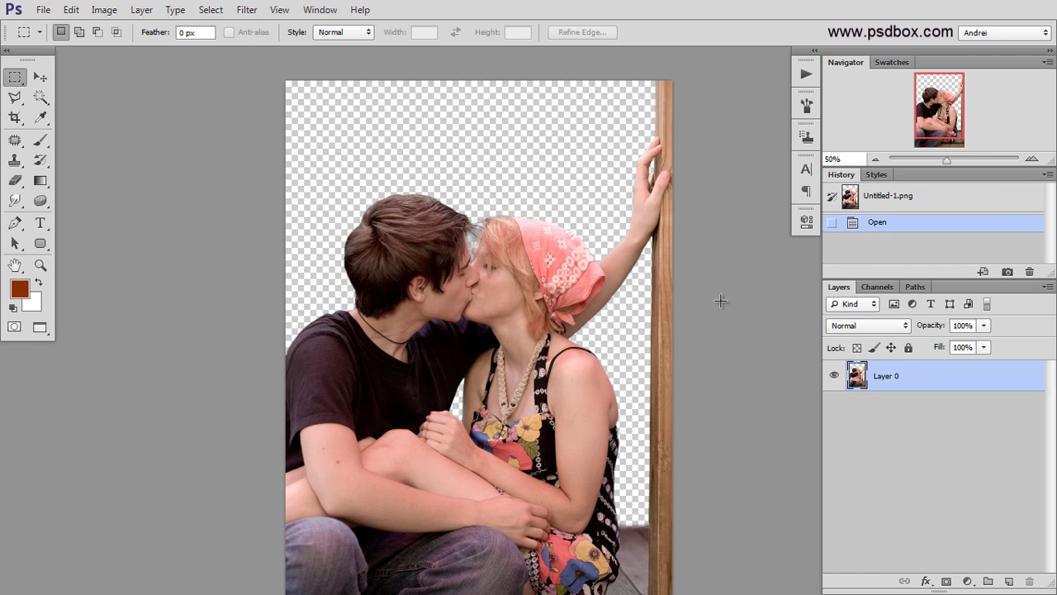
scroll(569, 286, down, 1)
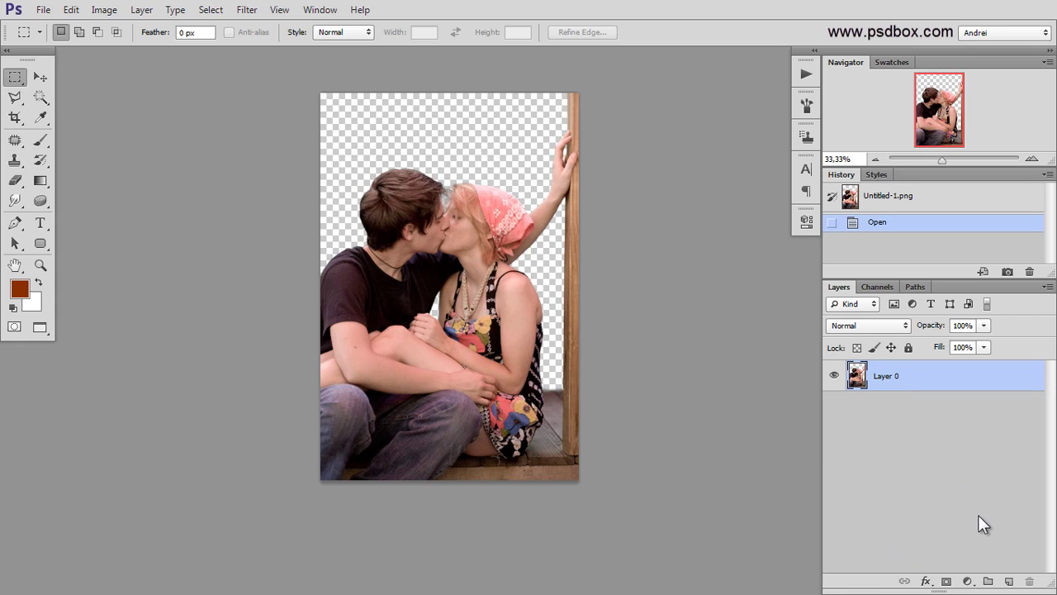
click(1009, 582)
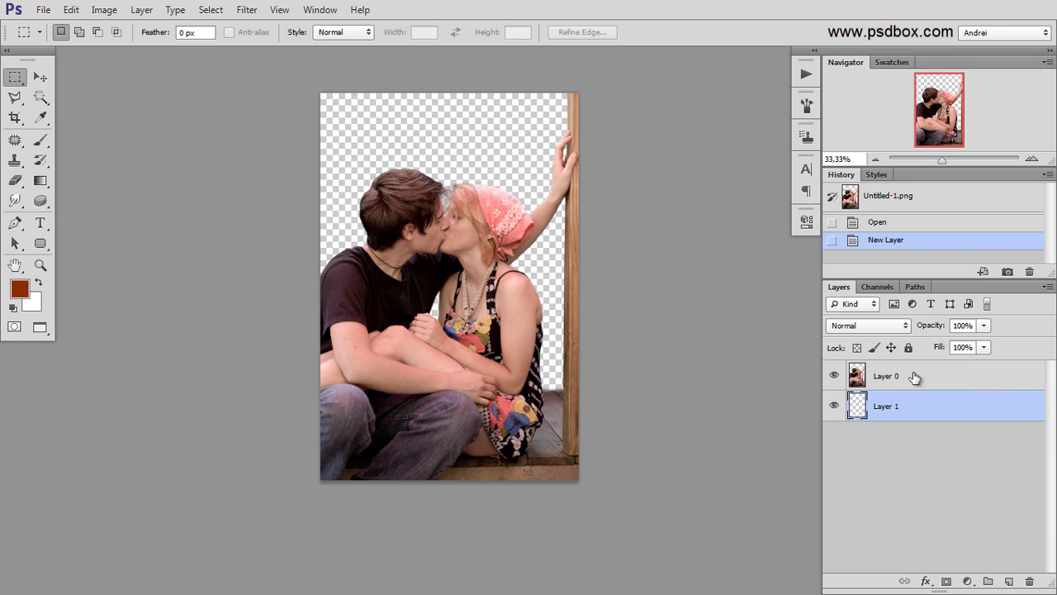
click(935, 385)
key(ctrl+z)
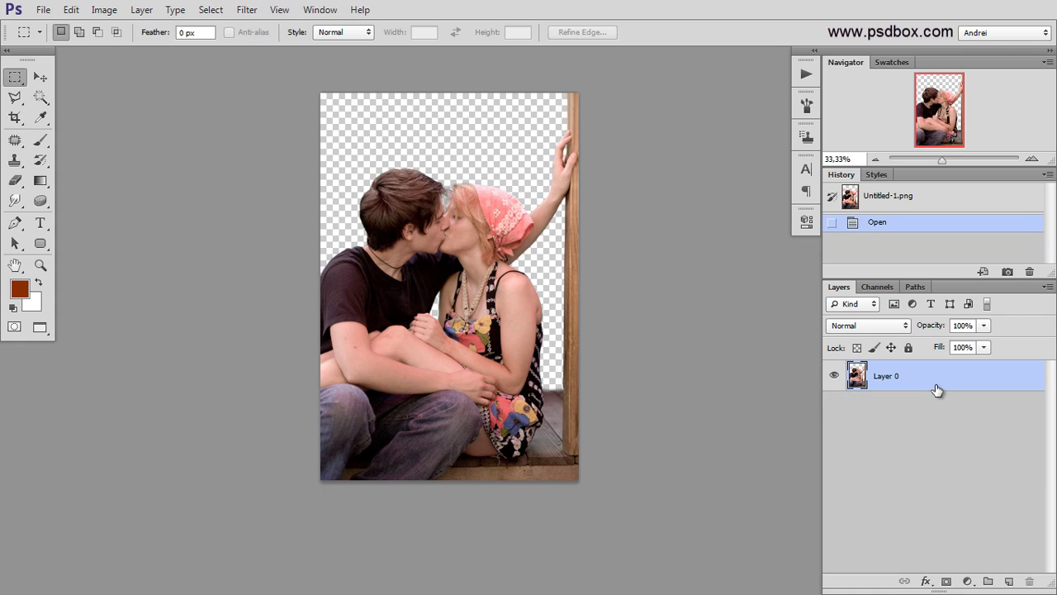
click(1009, 582)
drag(935, 386, 933, 429)
key(ctrl+z)
key(ctrl+z)
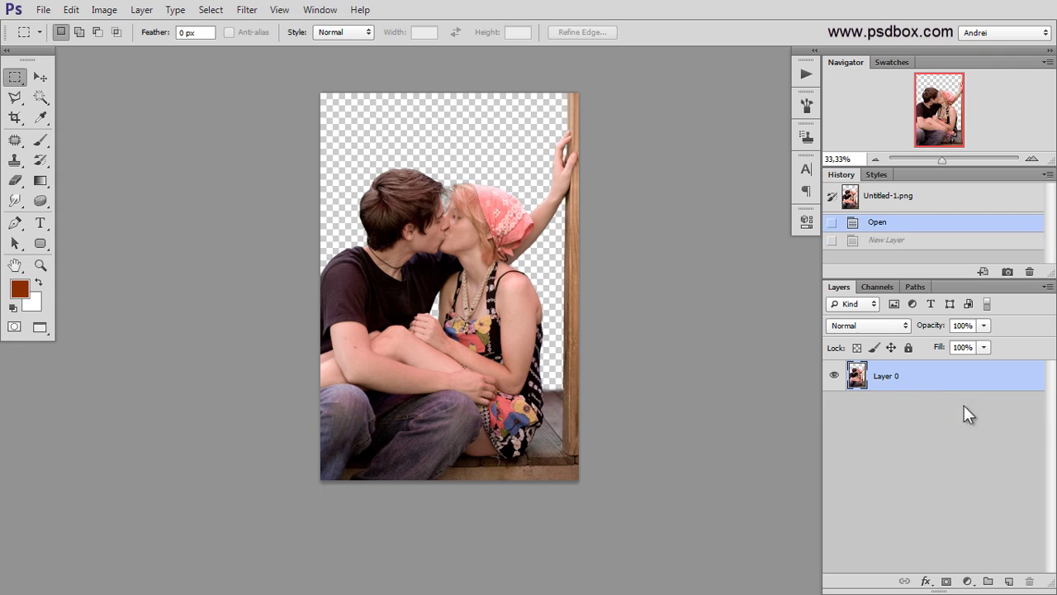
Add a new empty layer directly beneath the couple's layer and rename the couple's layer "main image".
ctrl+click(1008, 581)
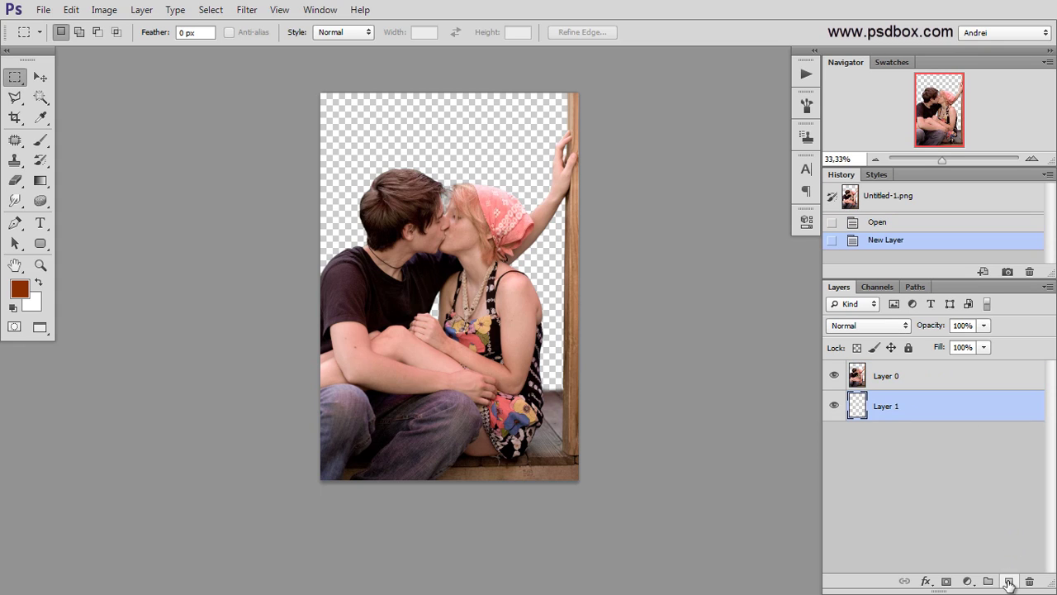
double_click(886, 377)
text(main ima)
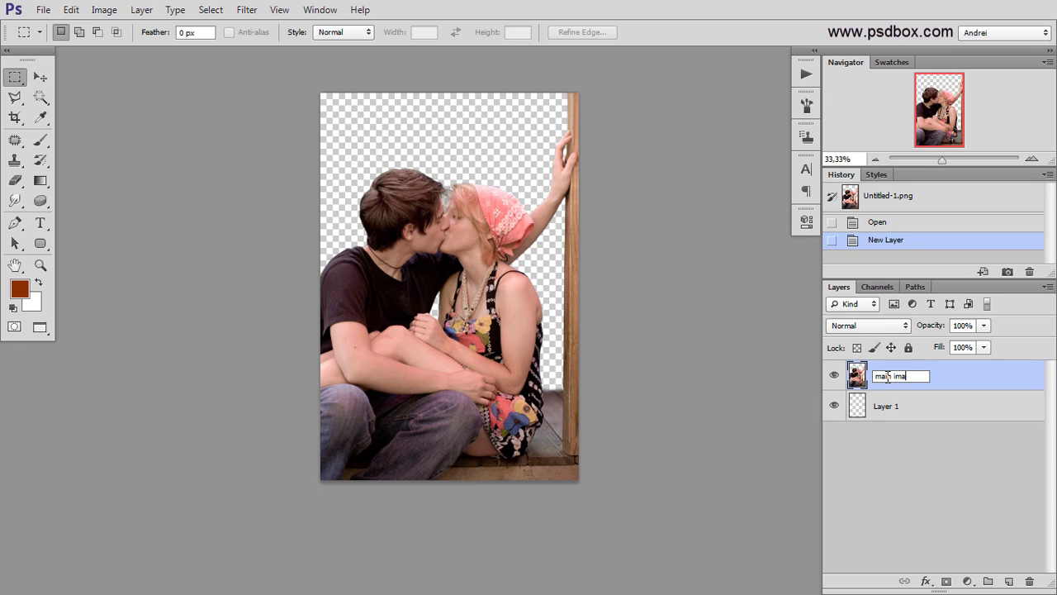
text(ge)
key(Return)
Rename the empty layer beneath the main image as "background".
click(906, 405)
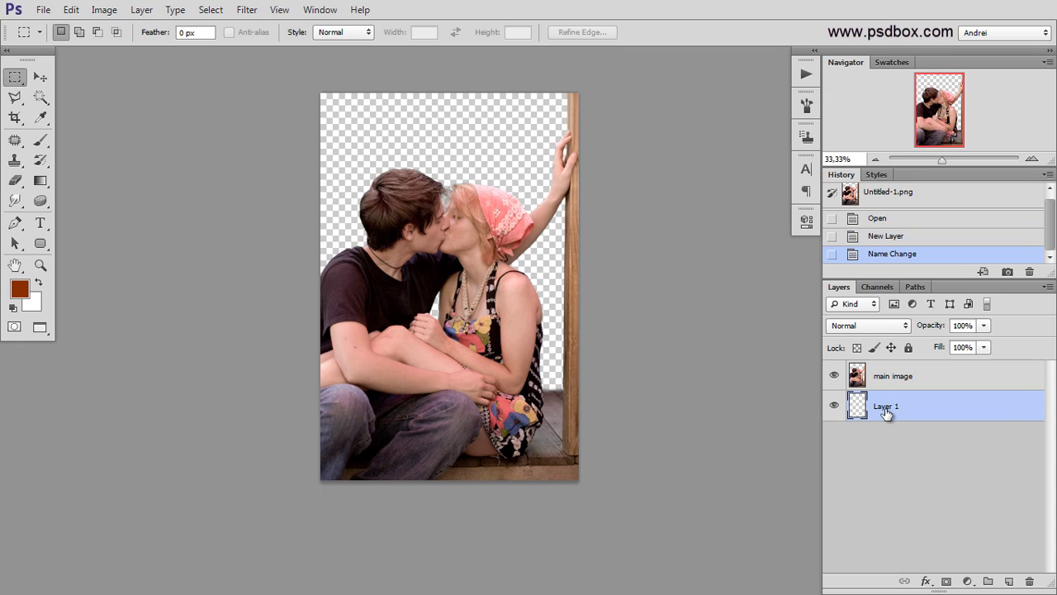
double_click(883, 407)
text(background)
key(Return)
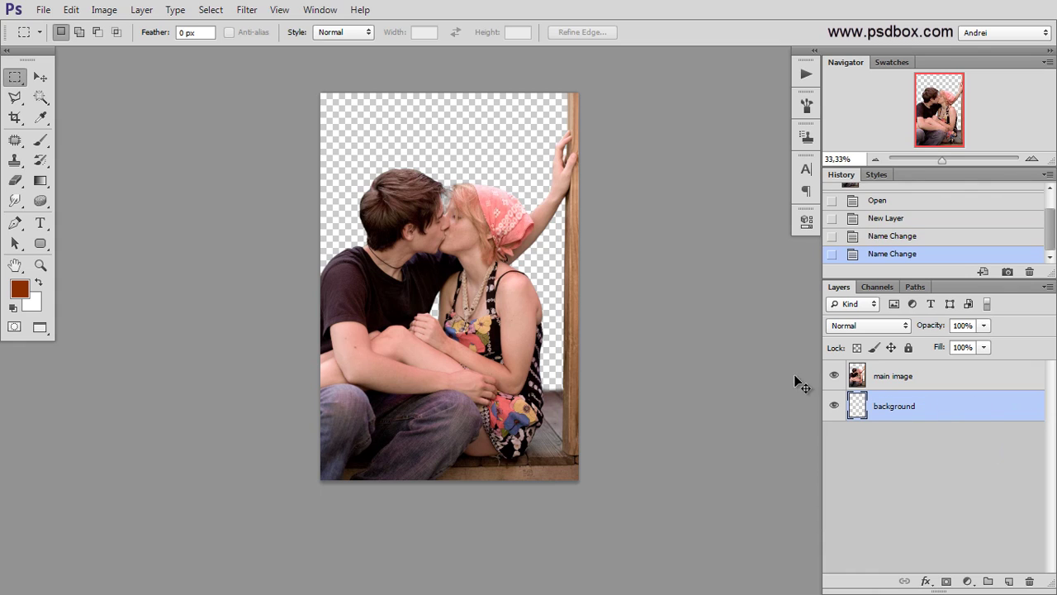
Paste the night city photo into the background layer and move it so the lit blue tower stands between the headscarf and the raised hand.
key(ctrl+v)
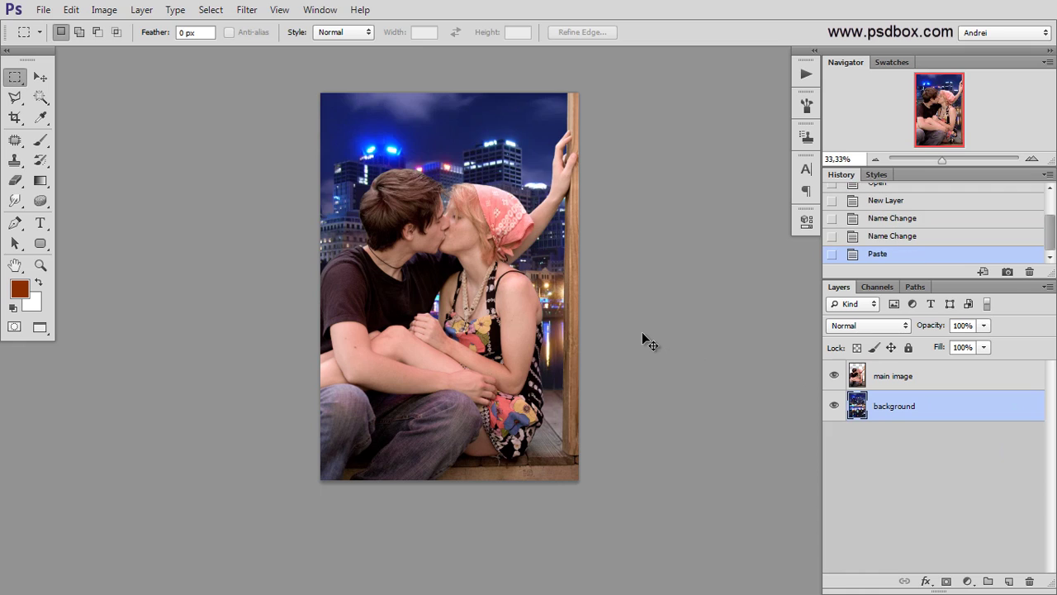
click(47, 74)
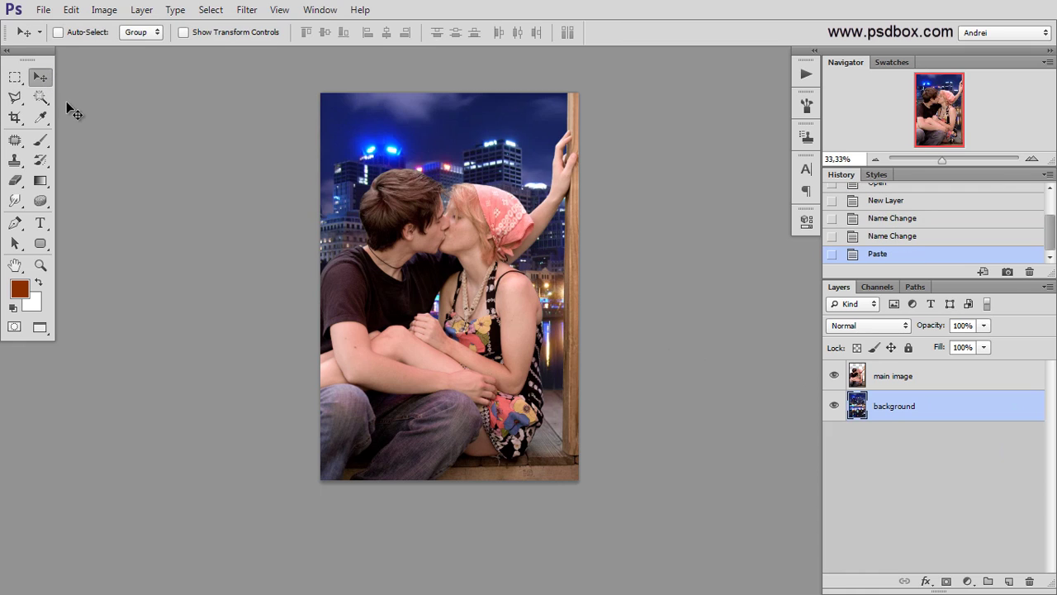
drag(614, 298, 523, 305)
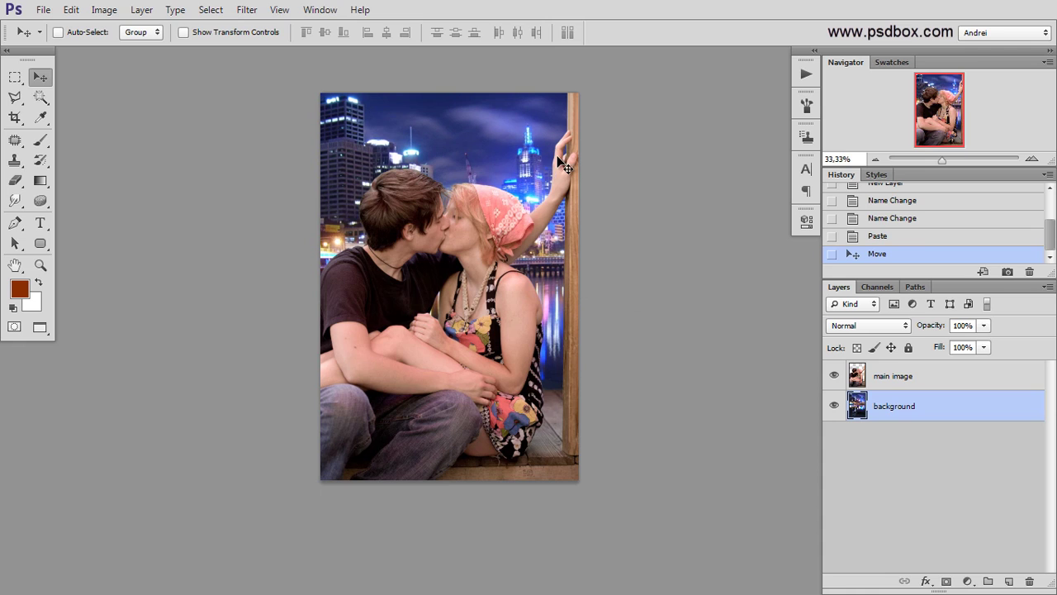
drag(508, 171, 509, 176)
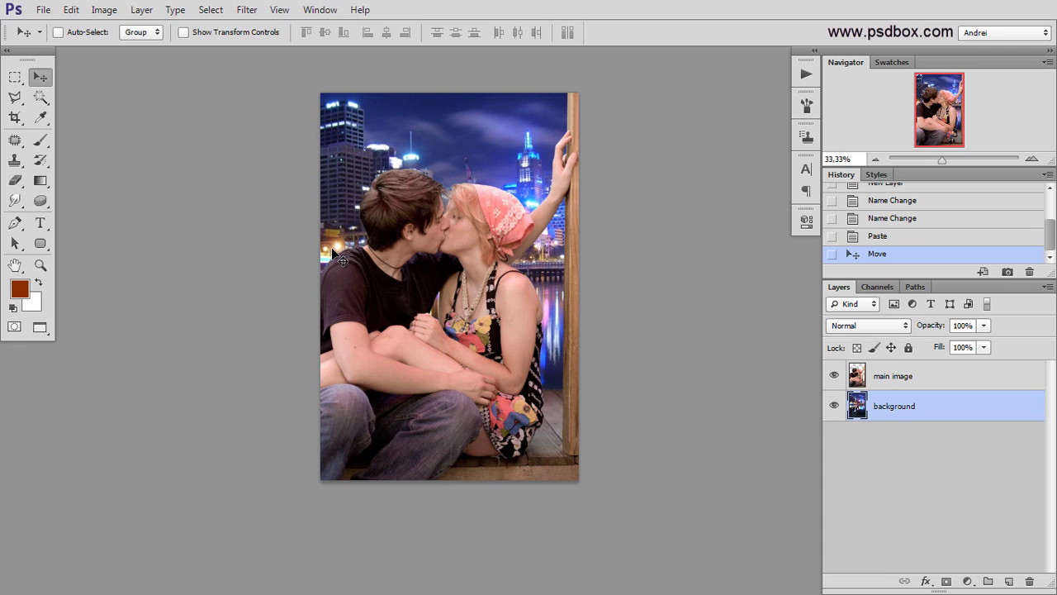
drag(358, 237, 359, 239)
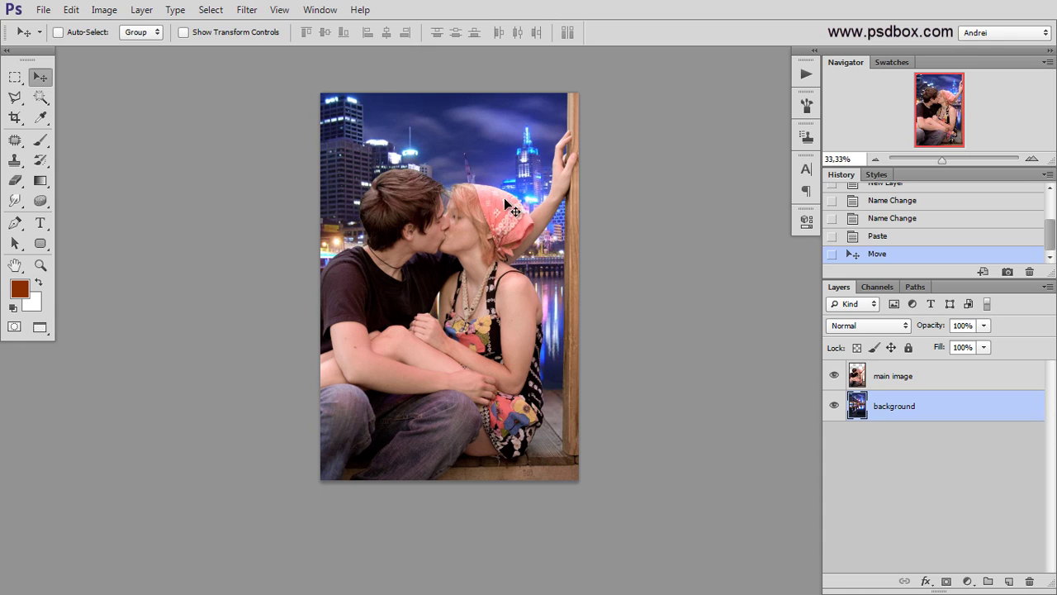
Blur the night city photo on the background layer with a Gaussian Blur of 8 pixels radius.
scroll(436, 229, up, 1)
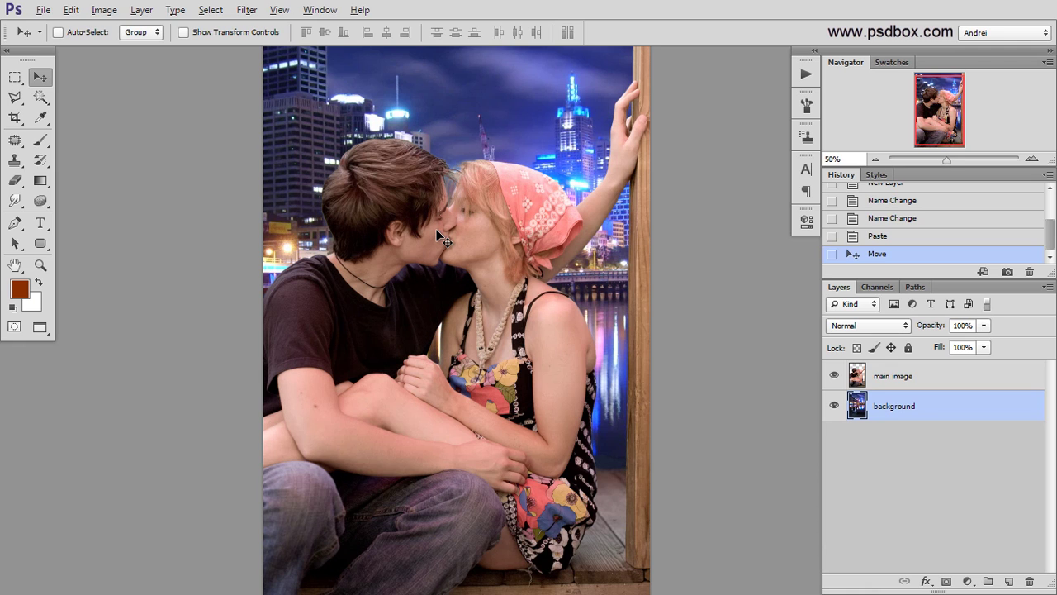
scroll(437, 235, down, 1)
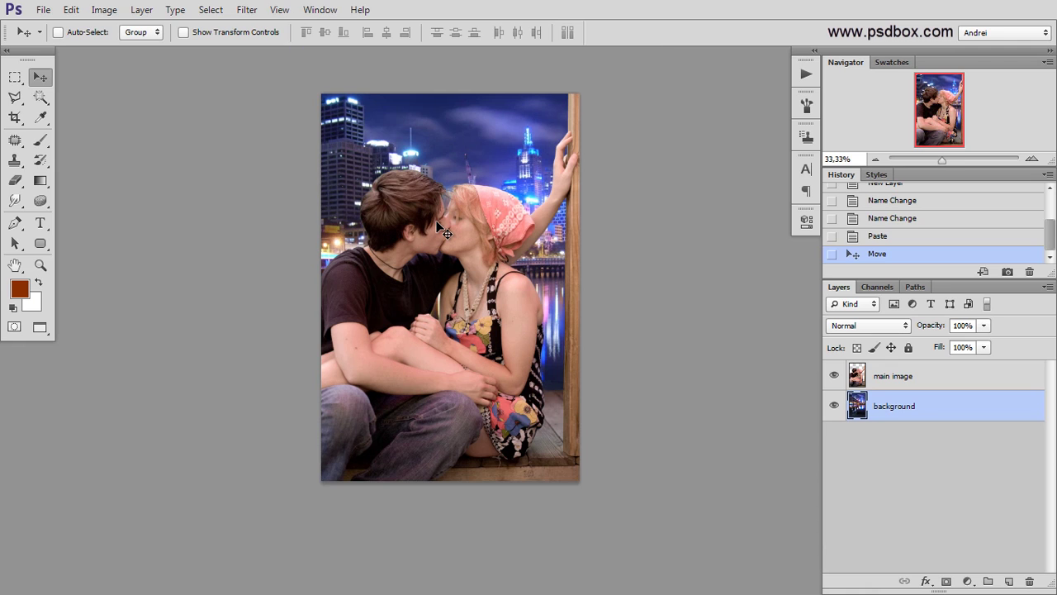
scroll(432, 228, up, 1)
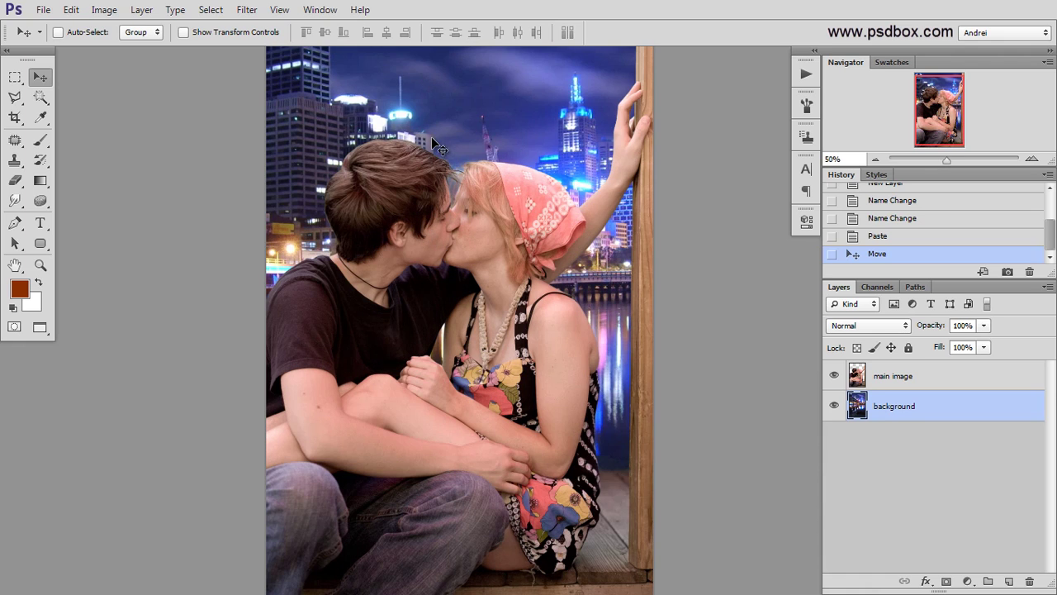
drag(459, 142, 452, 174)
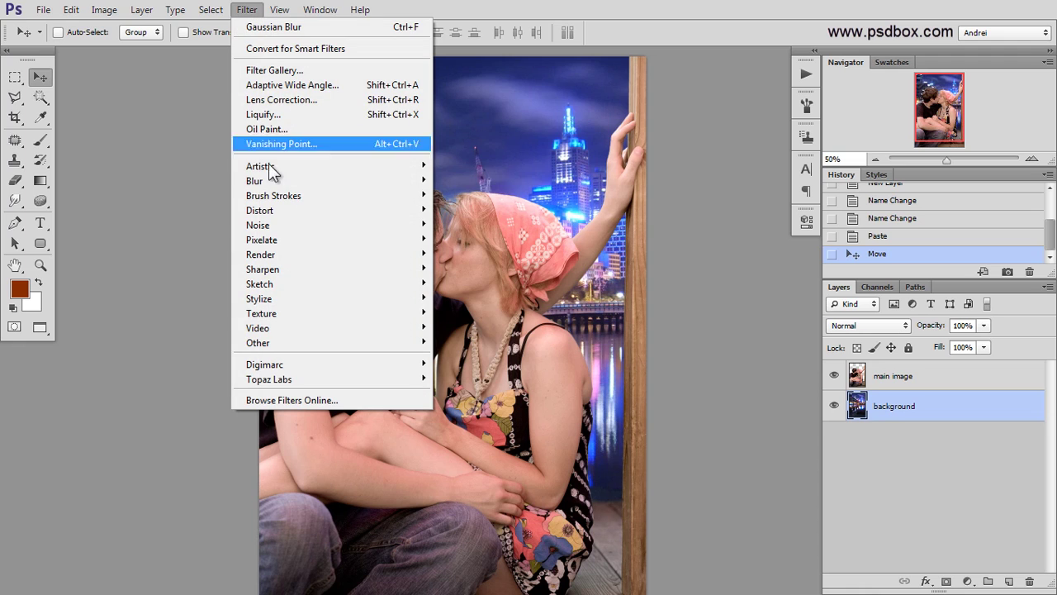
mouse_move(275, 179)
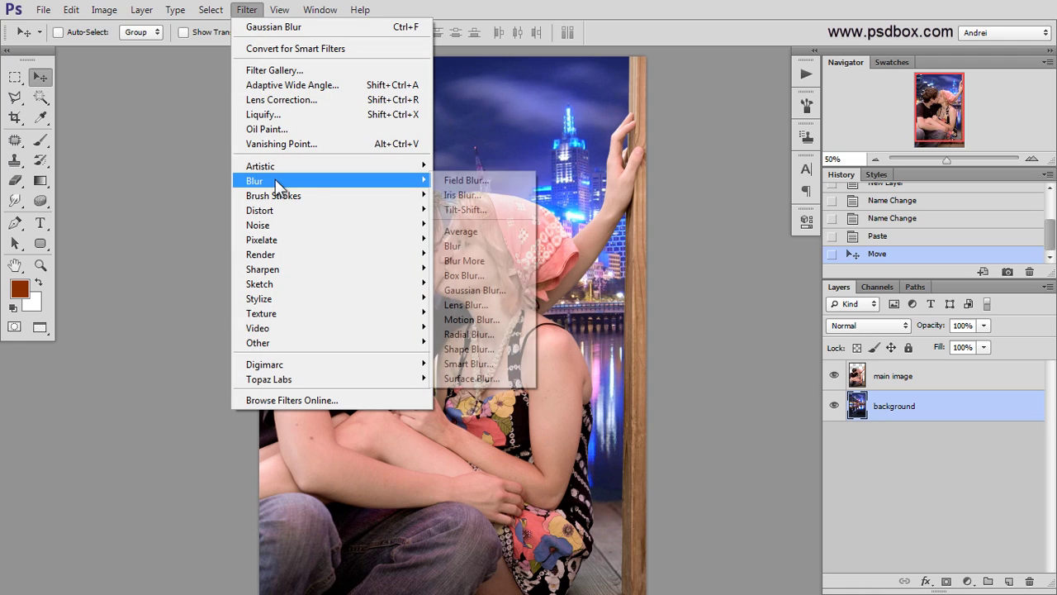
click(474, 291)
drag(816, 155, 779, 191)
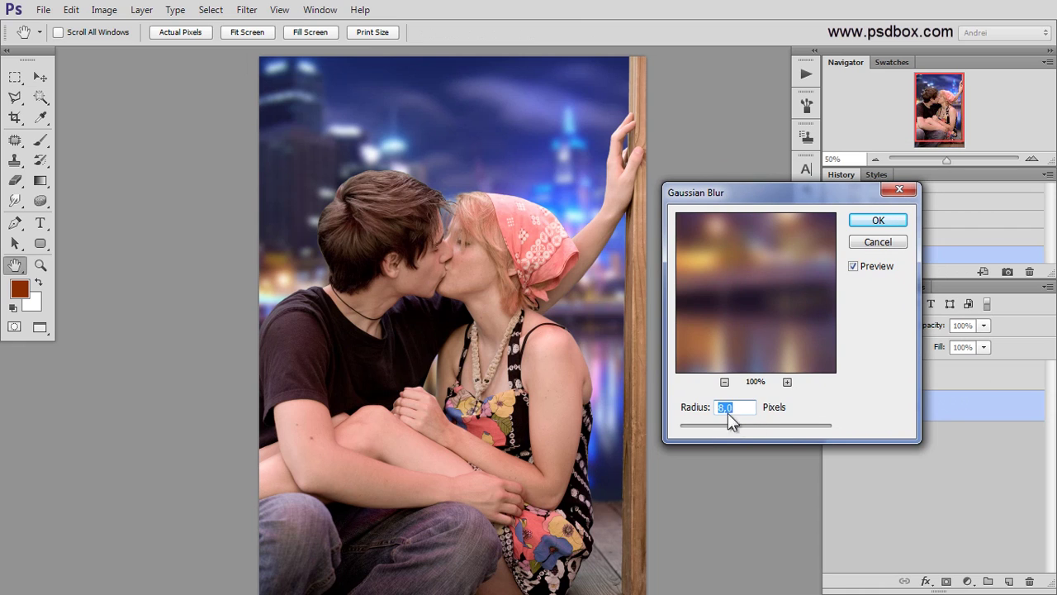
drag(716, 423, 740, 423)
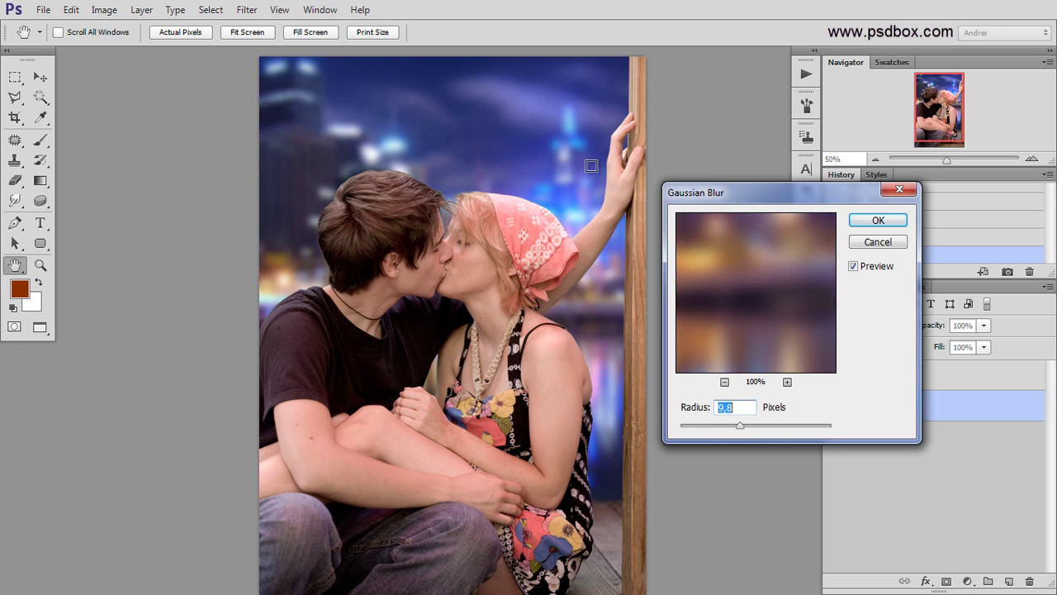
click(745, 425)
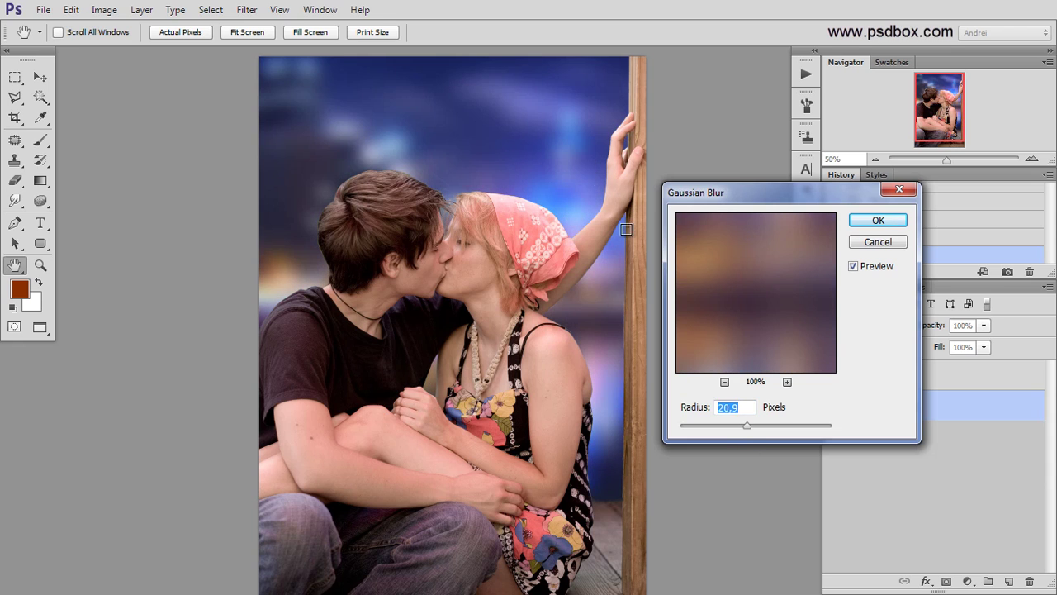
drag(737, 426, 734, 424)
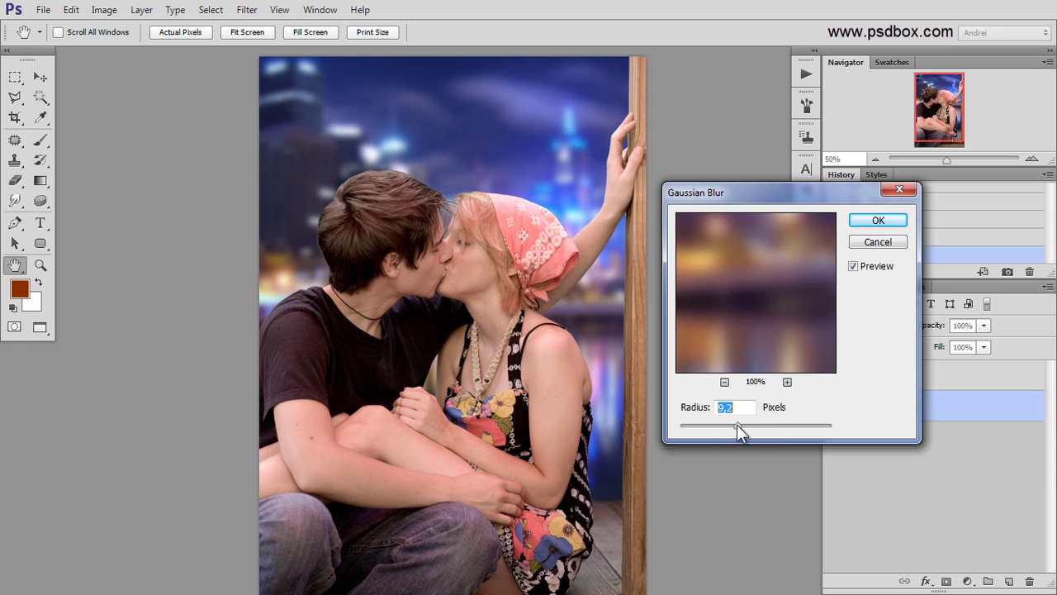
text(8)
click(878, 220)
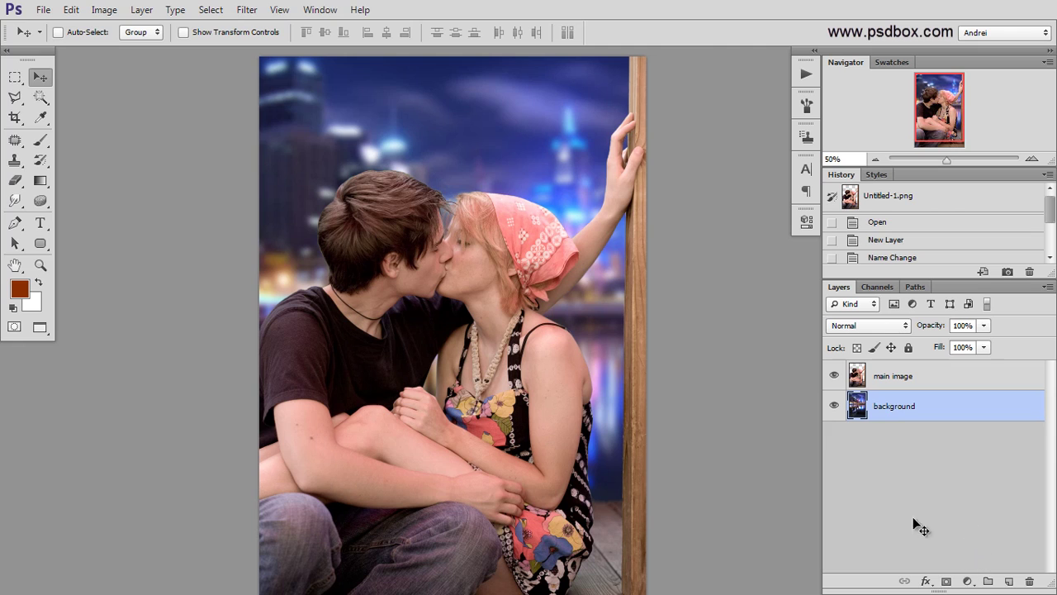
Add a Levels adjustment layer directly above the background layer and darken the city by setting the RGB midtone input to 0.60.
click(968, 582)
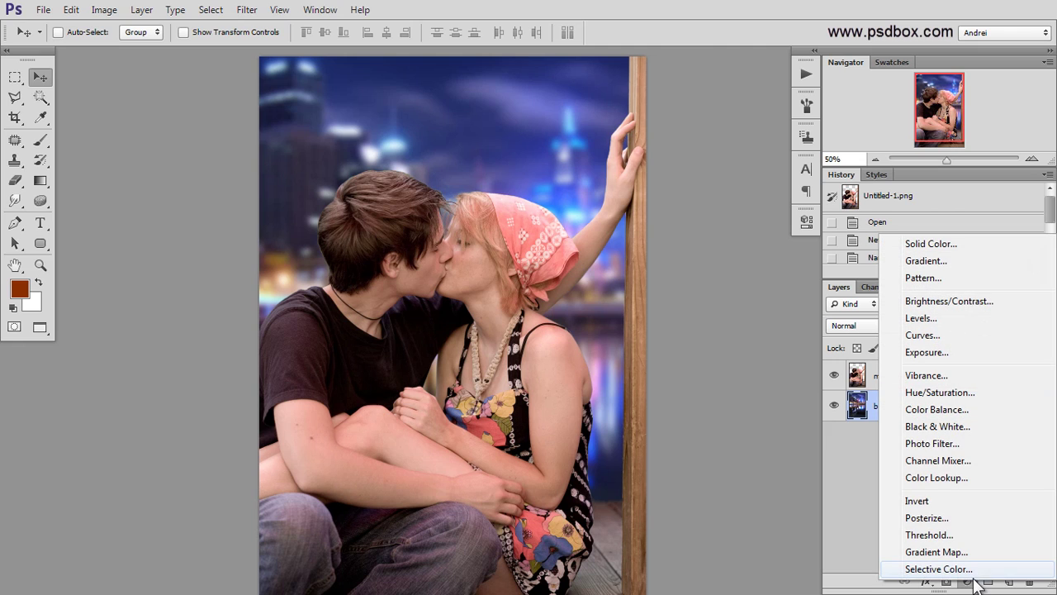
click(969, 582)
click(969, 582)
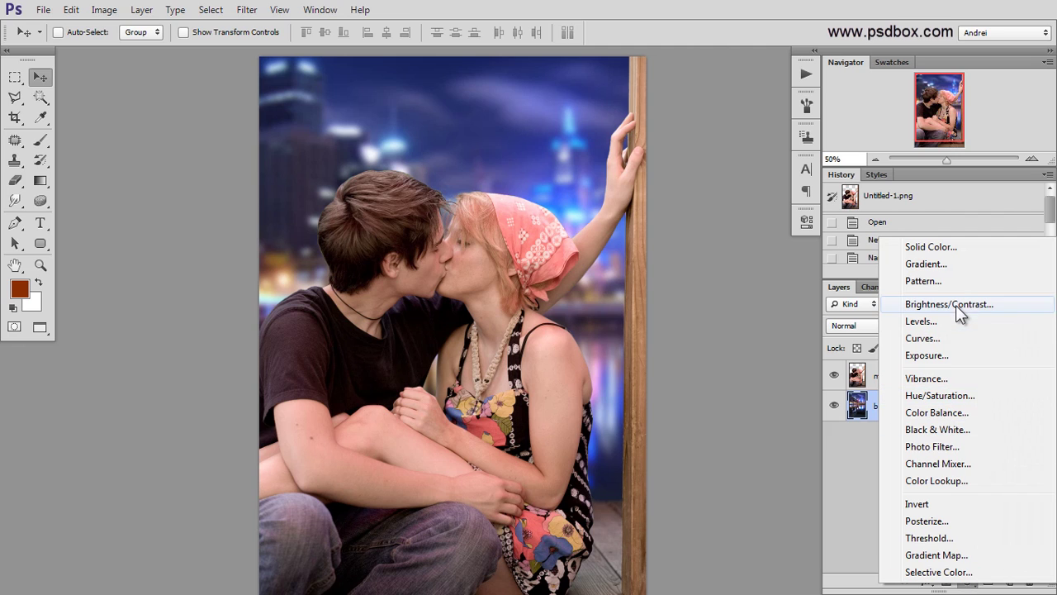
click(939, 323)
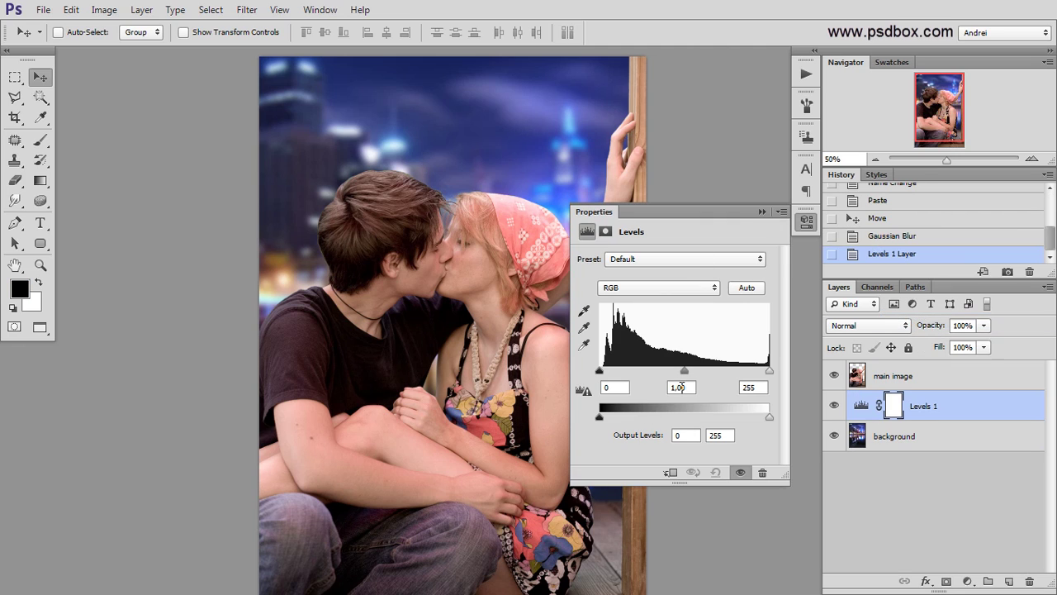
drag(684, 369, 707, 364)
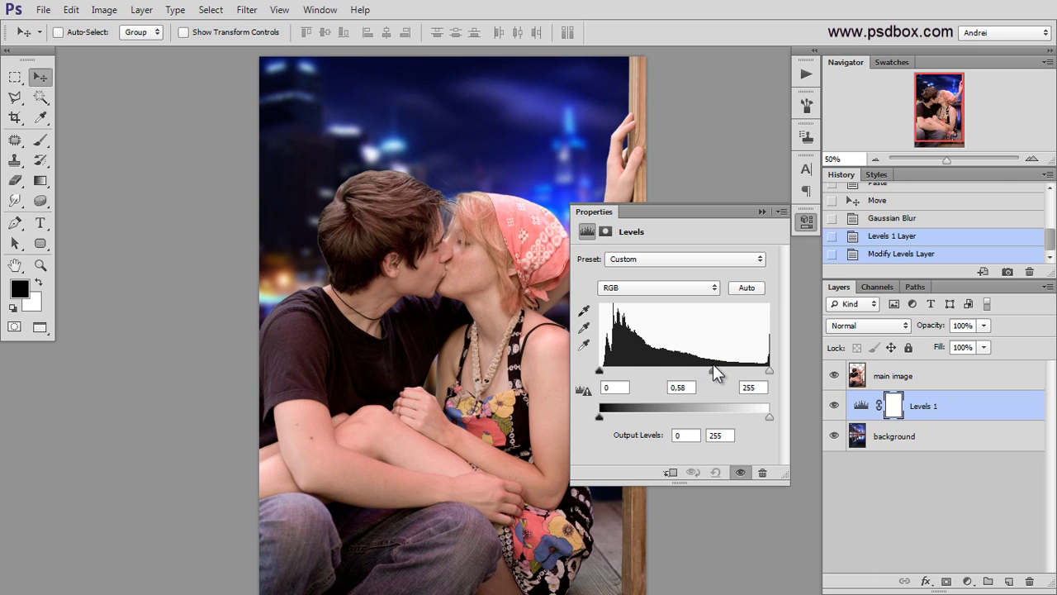
drag(714, 365, 714, 365)
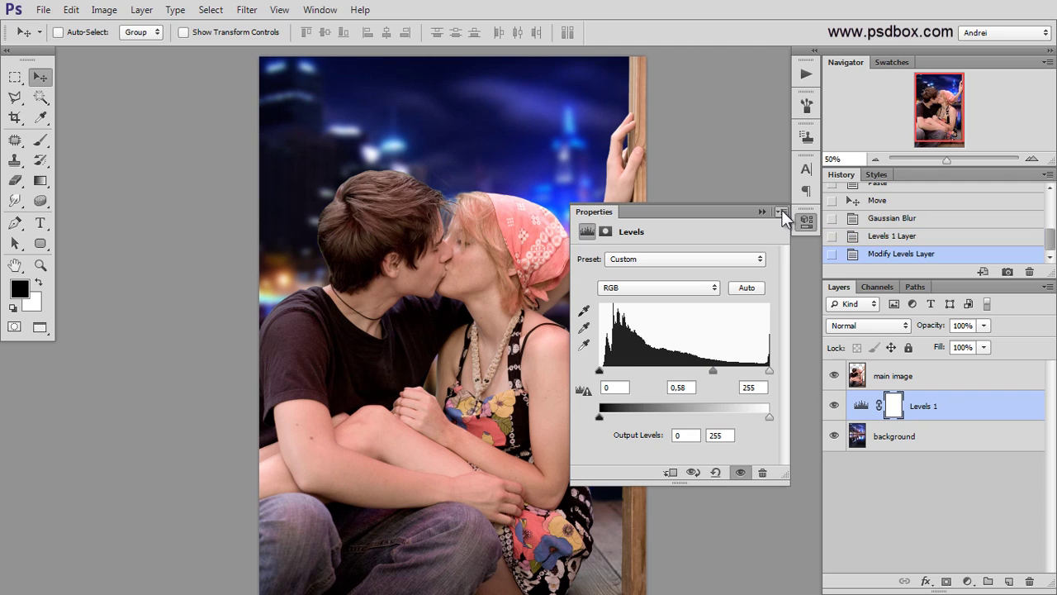
double_click(681, 388)
text(1)
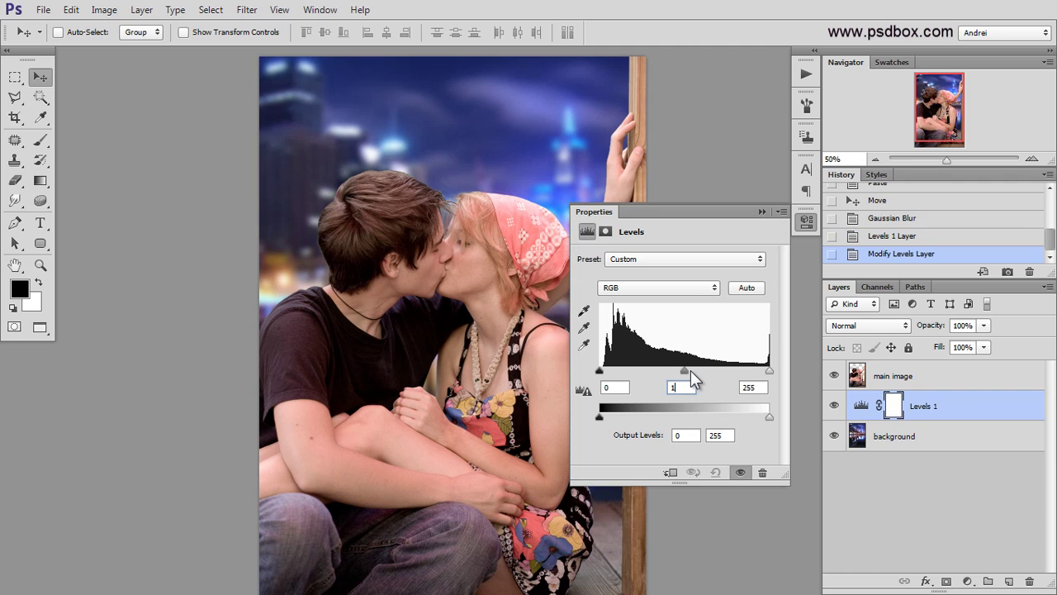
drag(687, 370, 711, 371)
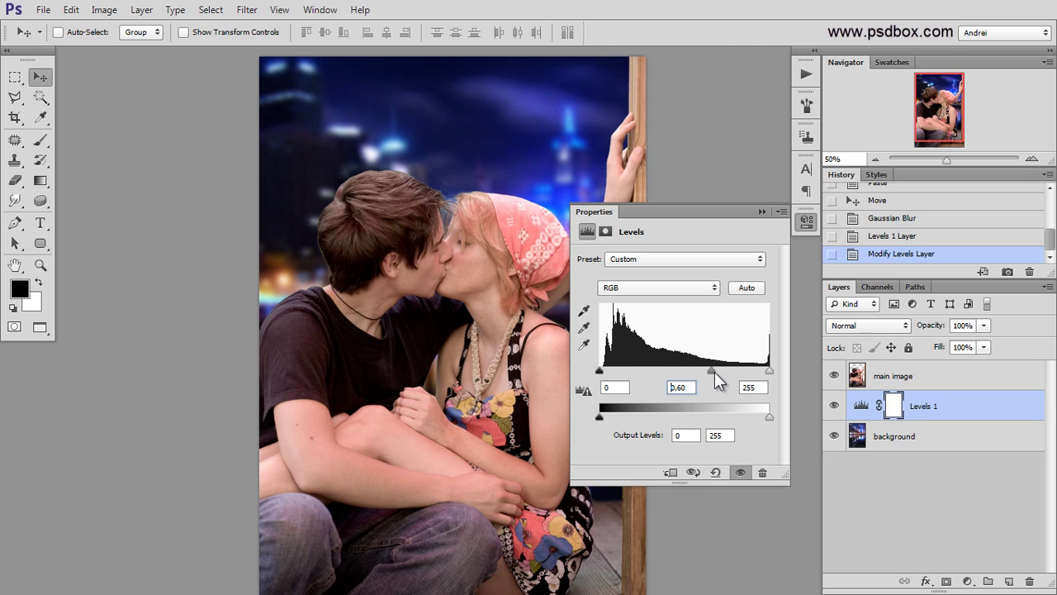
click(762, 212)
Create a new layer named "smooth skin" above the main image and clip it to the main image layer.
drag(931, 131, 932, 133)
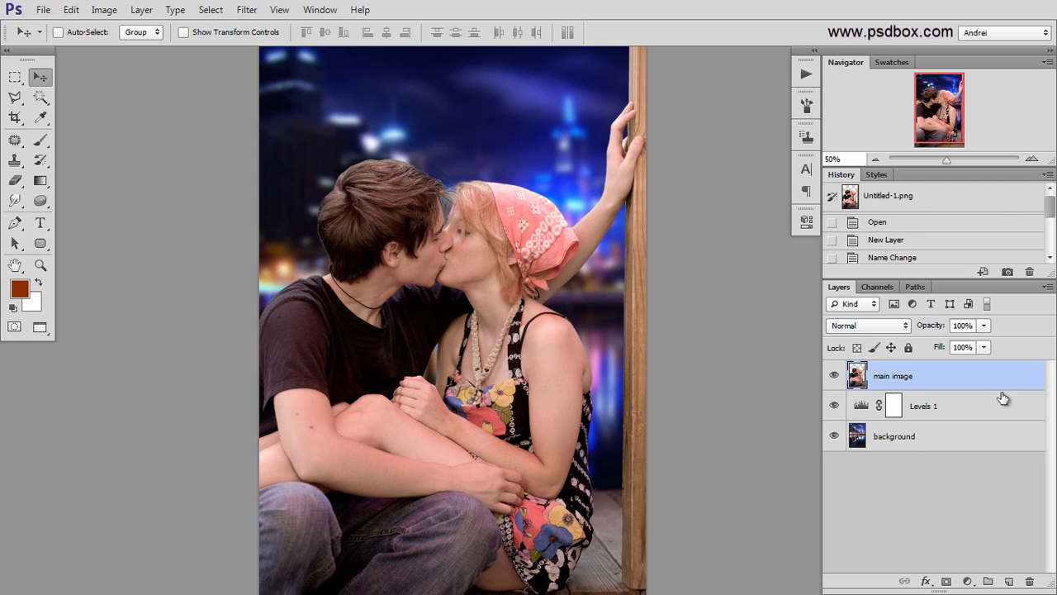
click(1008, 581)
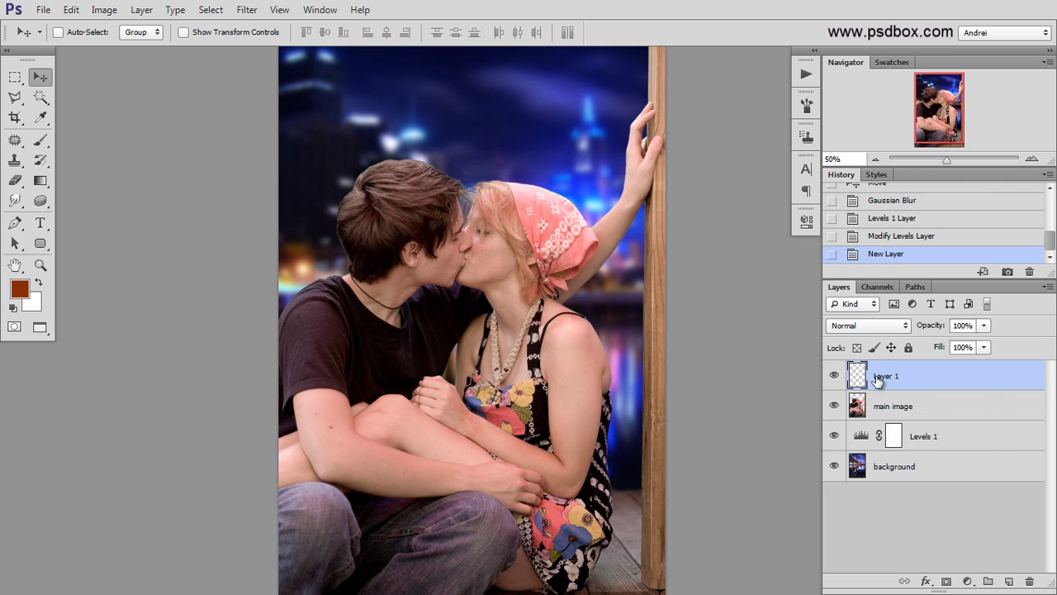
double_click(882, 377)
text(sno)
key(Return)
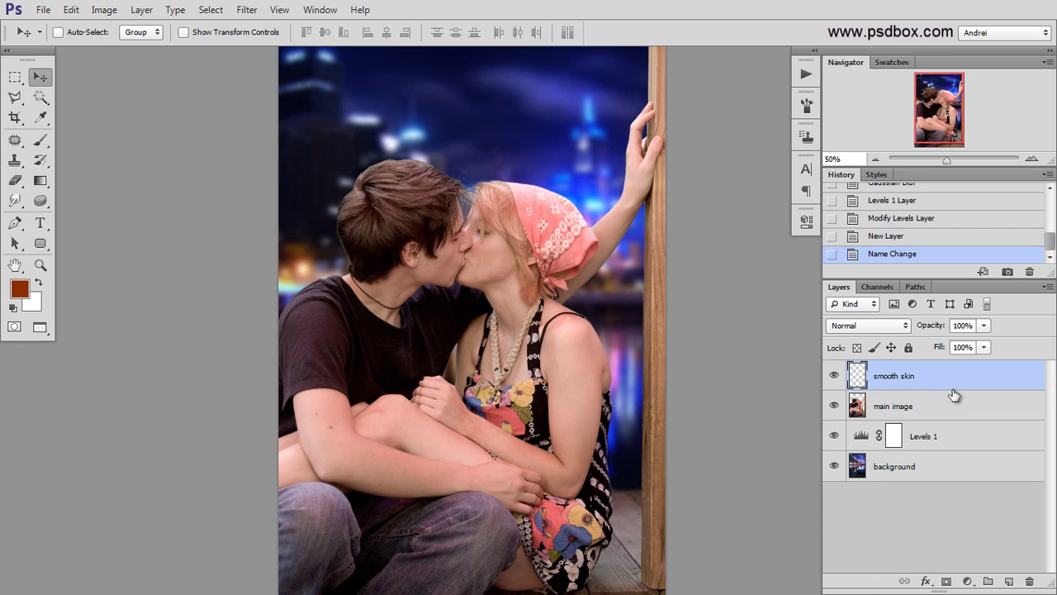
mouse_move(954, 384)
mouse_down()
mouse_move(948, 400)
mouse_move(947, 388)
mouse_up()
alt+click(948, 390)
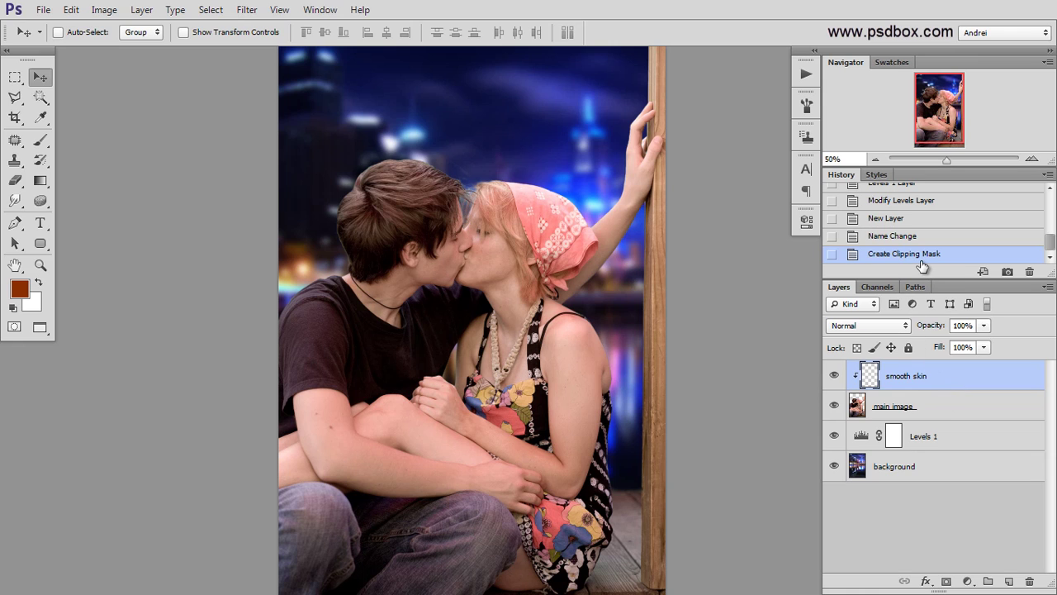
Activate the Mixer Brush Tool with the smooth skin layer selected and the couple's faces in close view.
key(ctrl+plus)
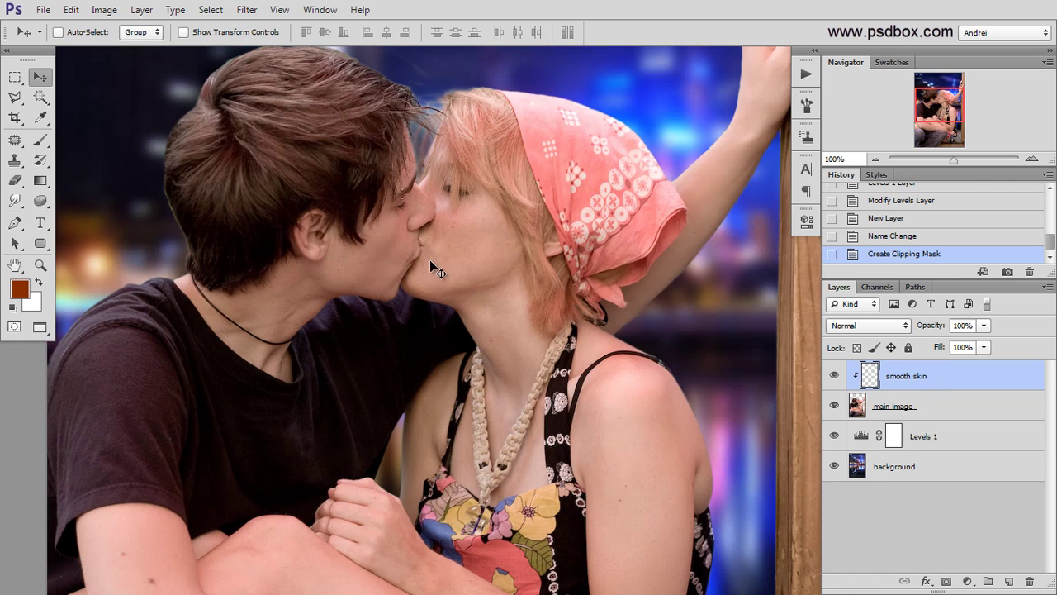
key(ctrl+plus)
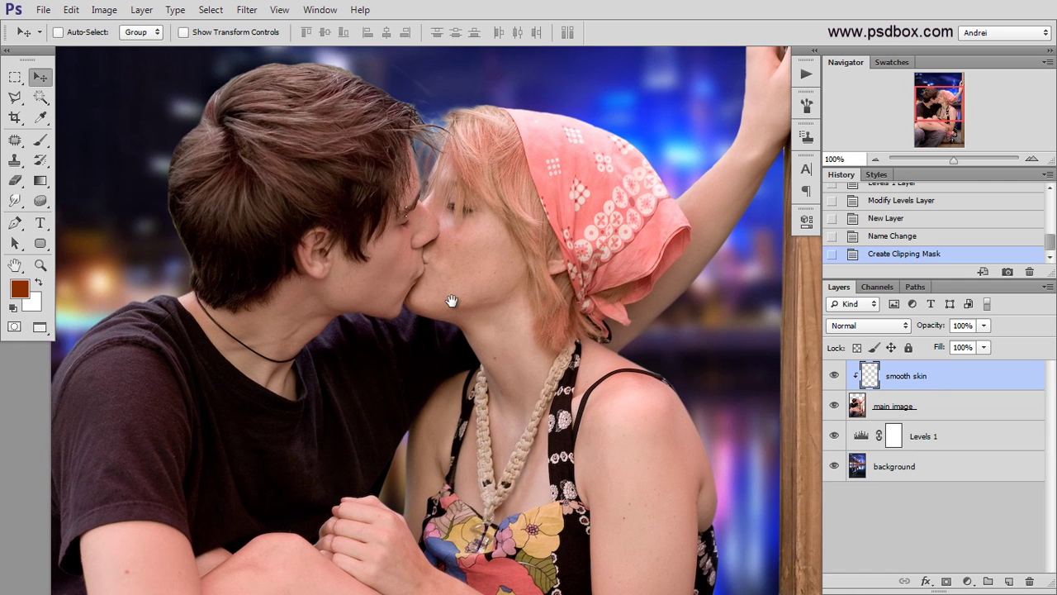
click(39, 140)
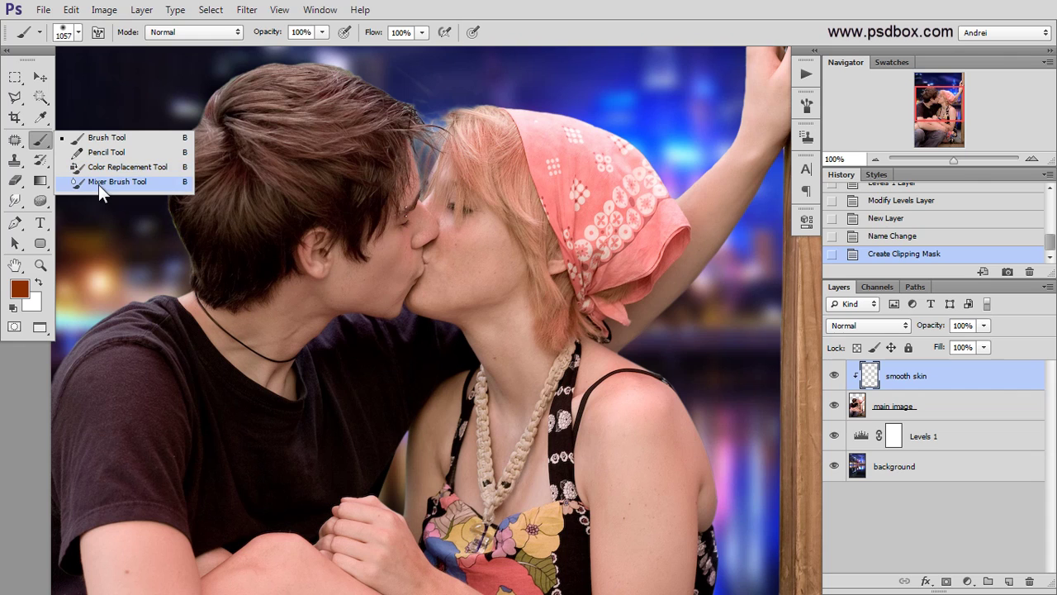
click(100, 182)
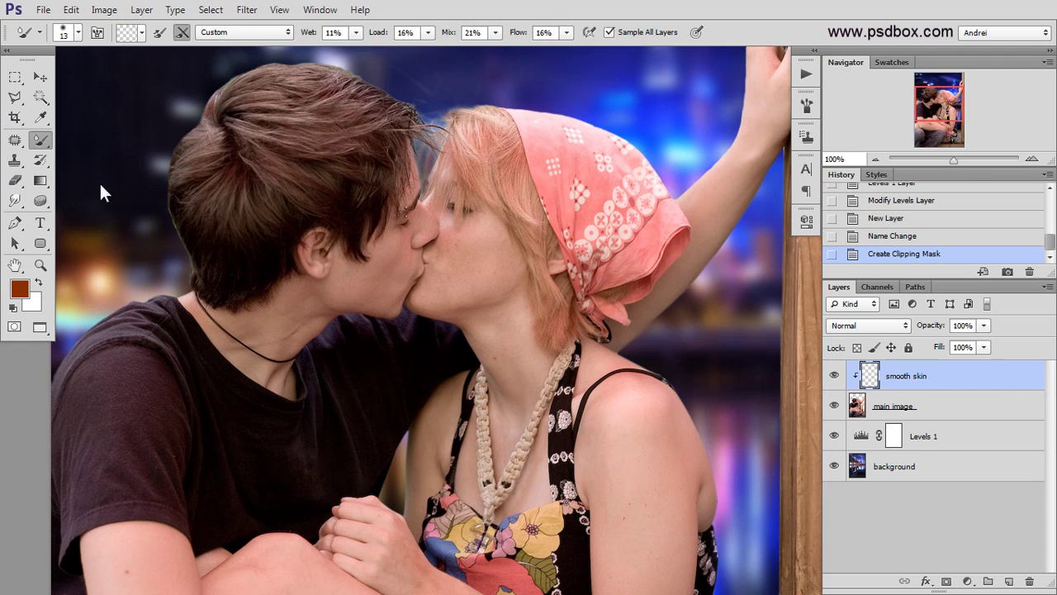
click(37, 141)
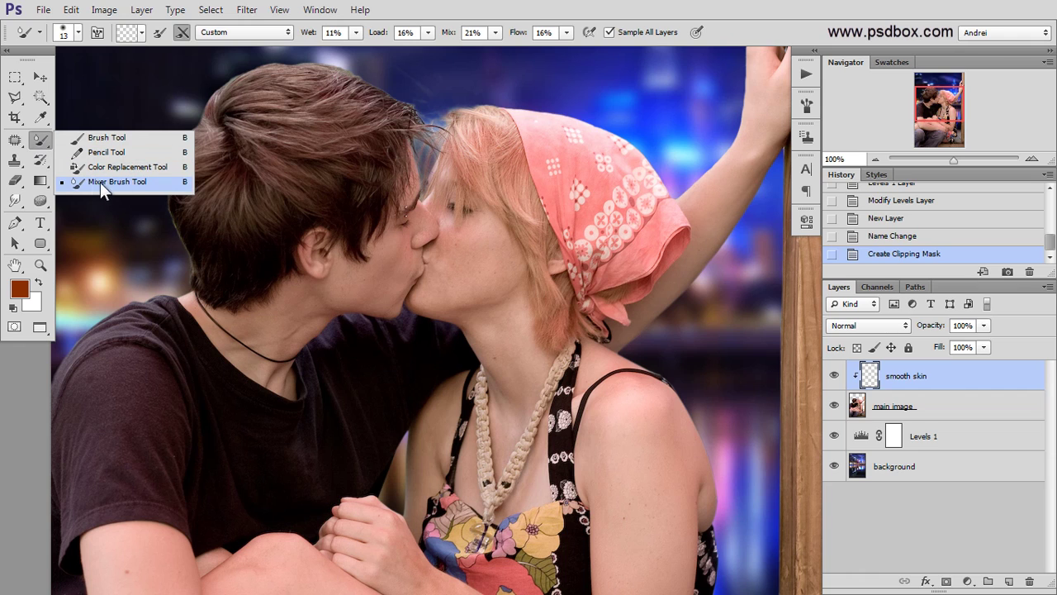
click(114, 183)
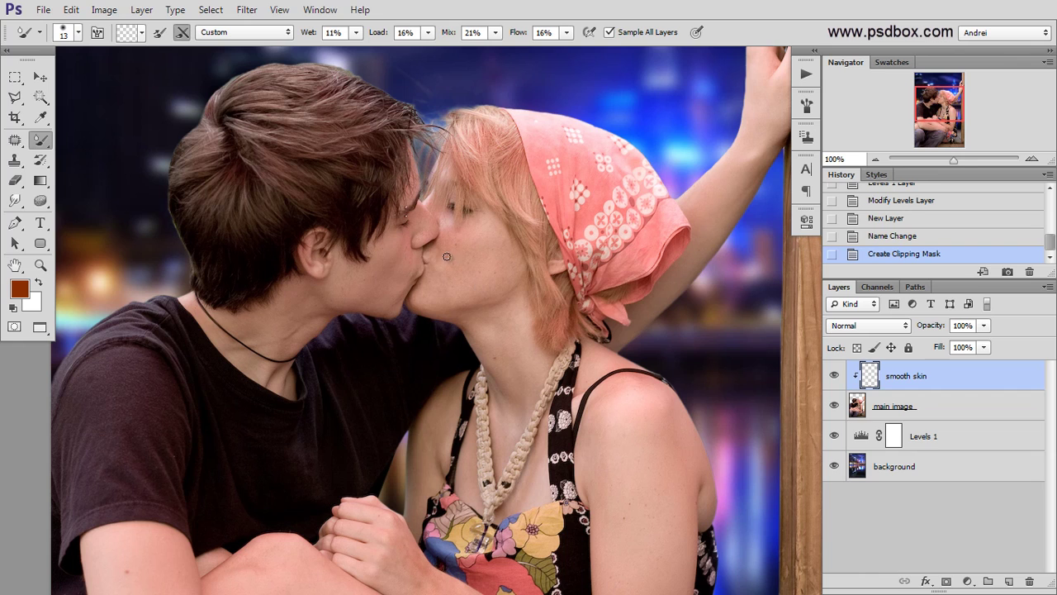
Select the main image layer and set up the Spot Healing Brush with a softer edge and a size of 7 px.
scroll(449, 266, up, 1)
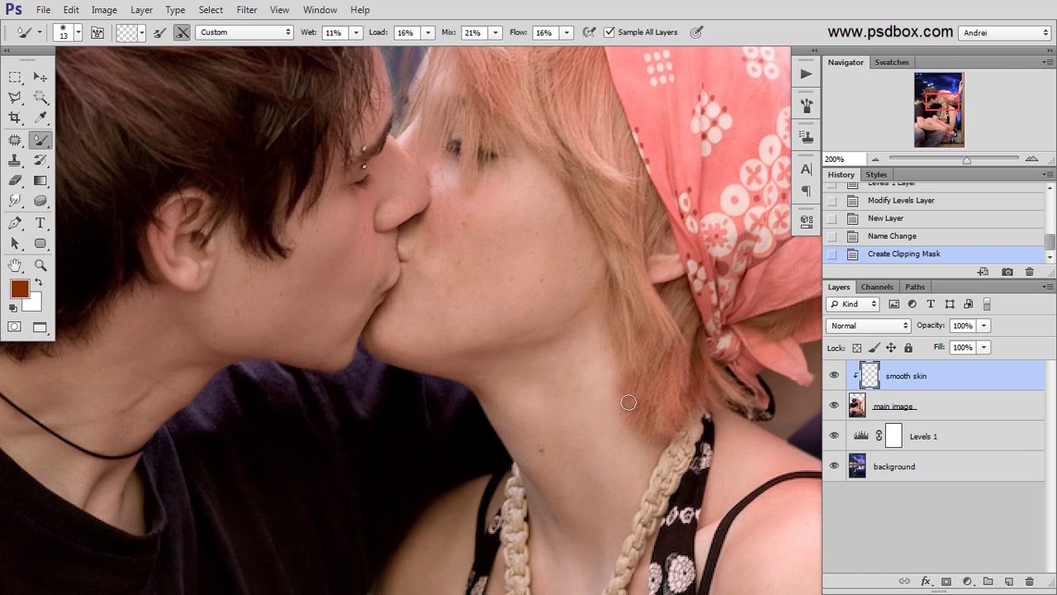
click(934, 408)
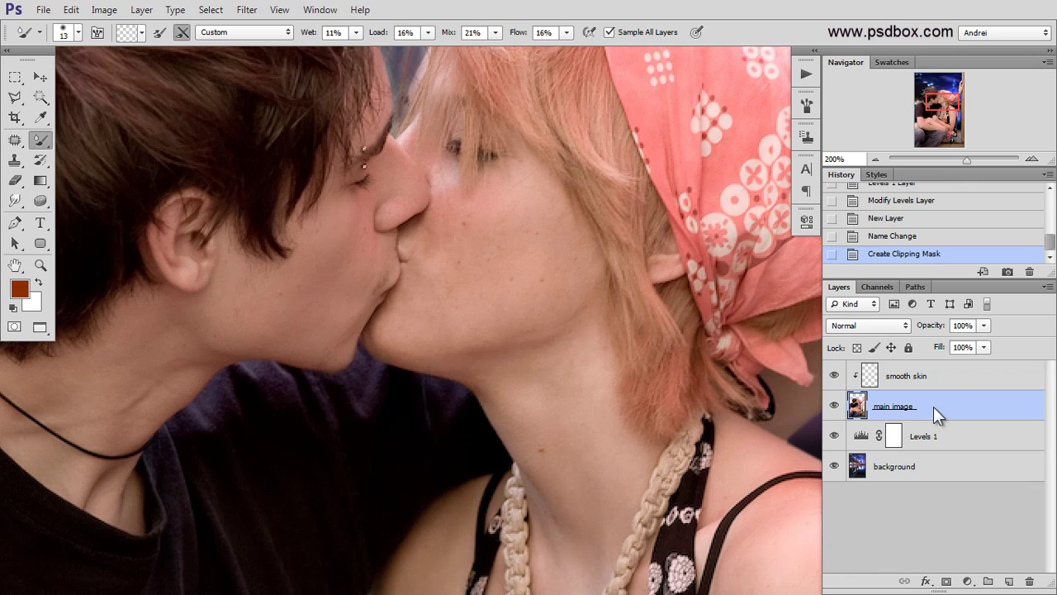
click(14, 141)
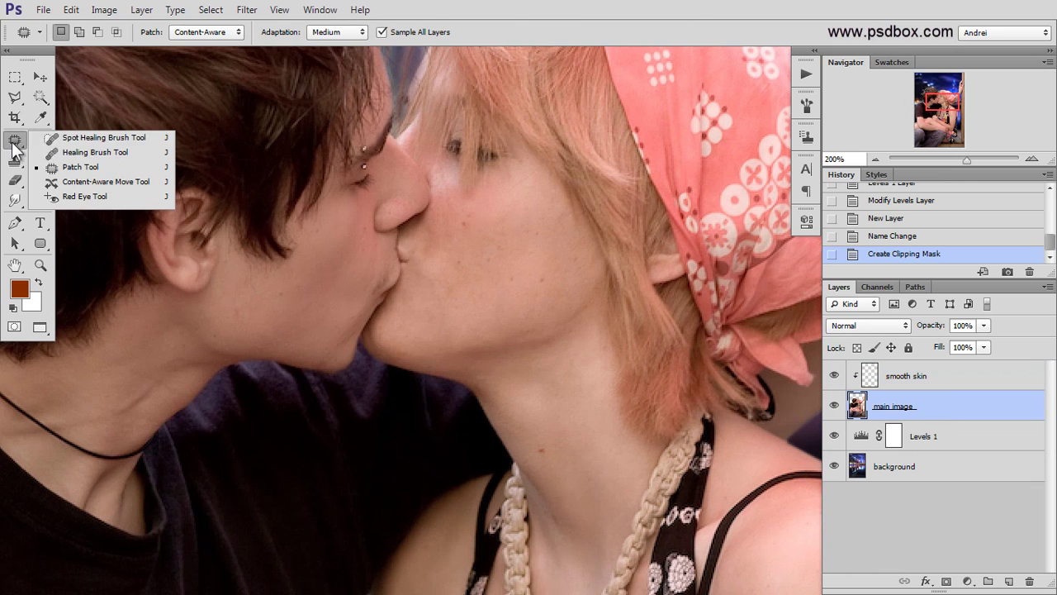
click(78, 139)
right_click(510, 248)
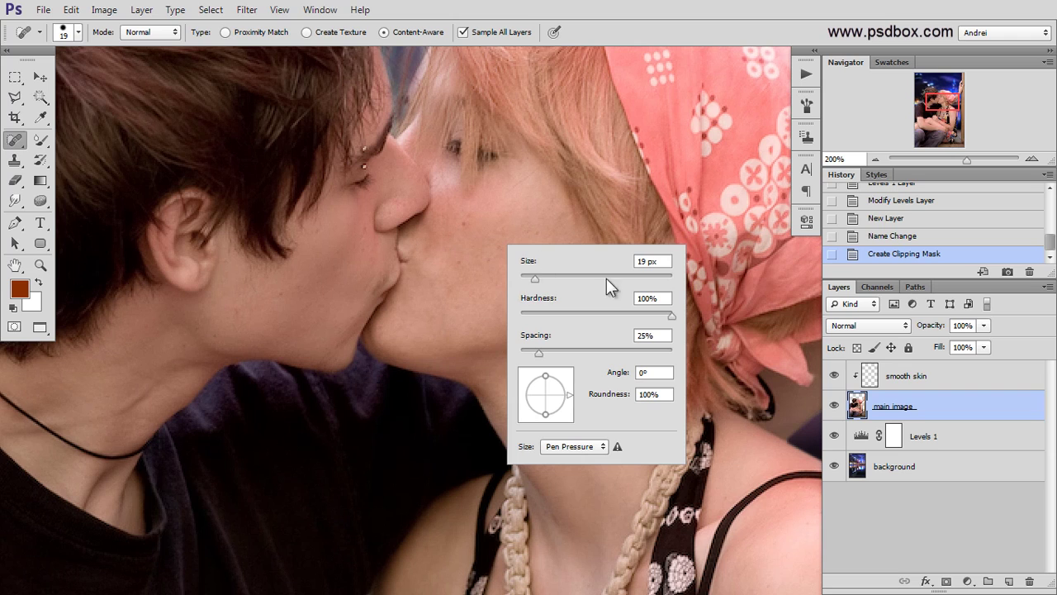
drag(670, 315, 552, 314)
click(525, 276)
key(Return)
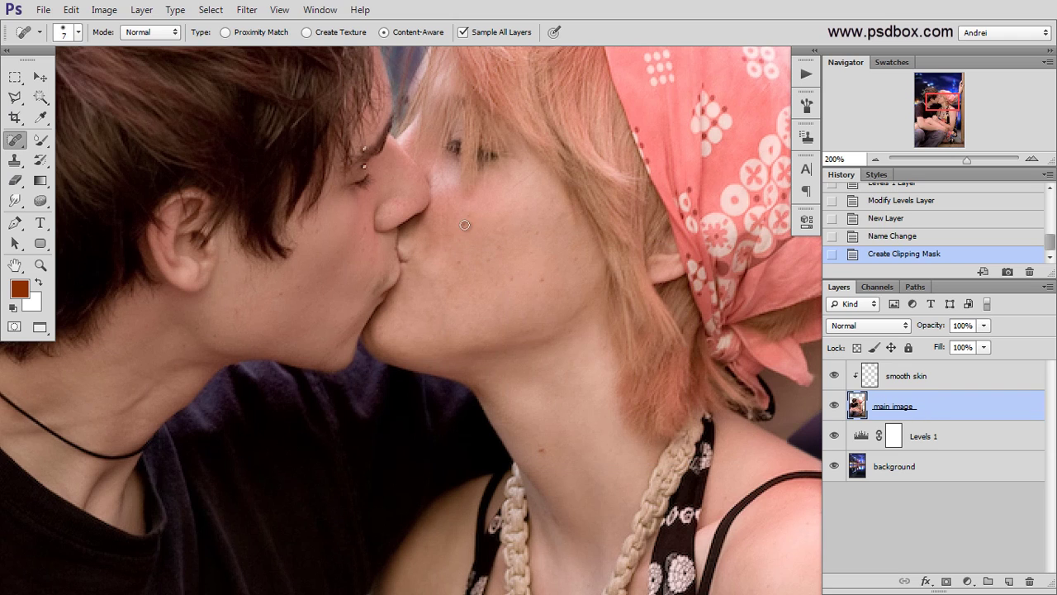
Remove the small blemishes on the woman's cheek and neck with the Spot Healing Brush on the main image layer.
click(543, 283)
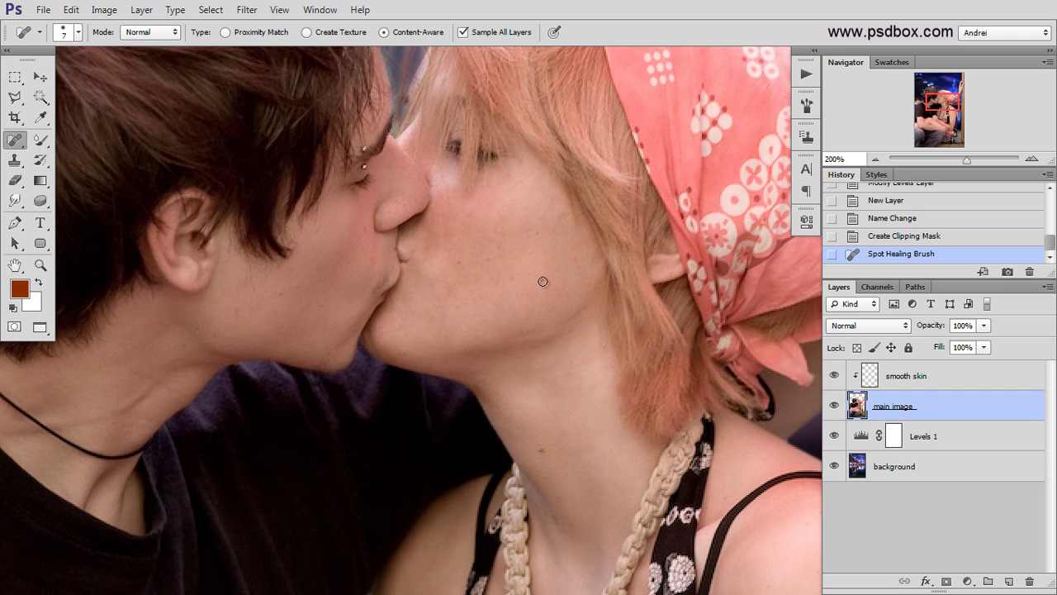
click(542, 451)
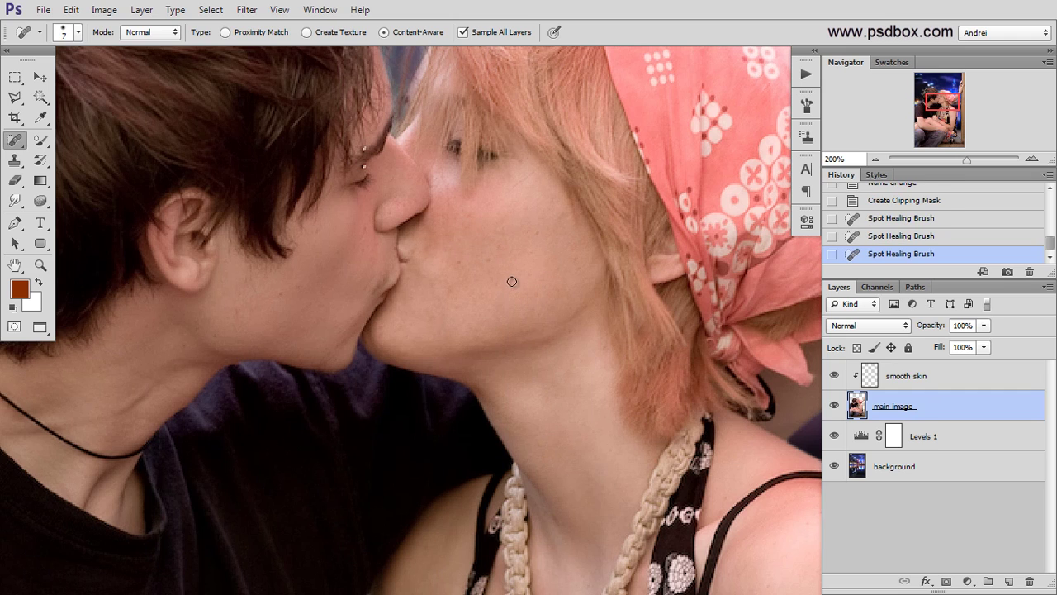
click(512, 281)
click(461, 263)
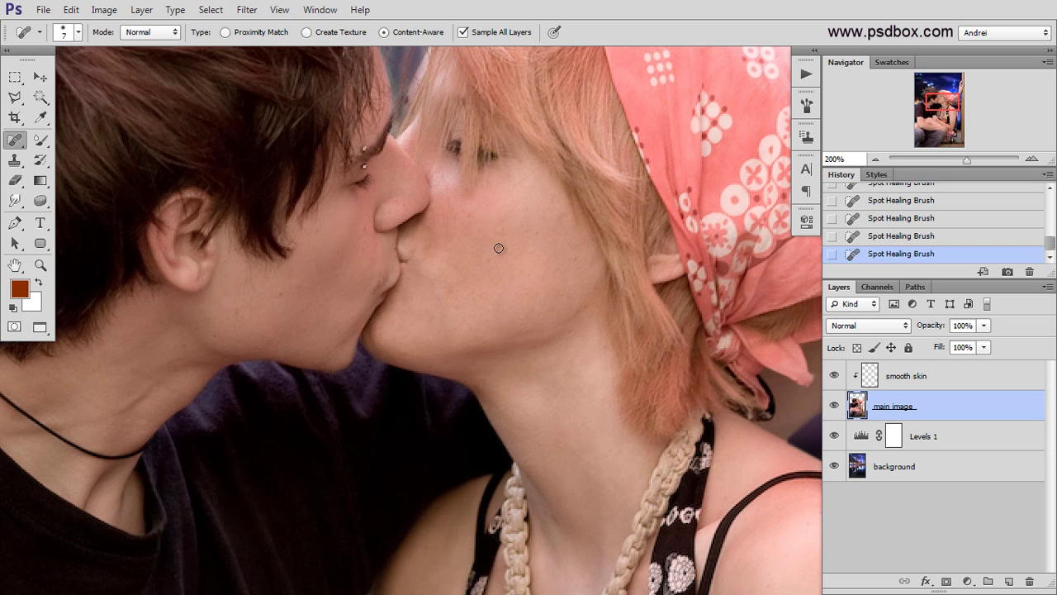
click(489, 259)
Heal the moles and dark spots along the woman's upper arm.
drag(332, 334, 504, 301)
drag(477, 327, 278, 170)
drag(674, 414, 473, 221)
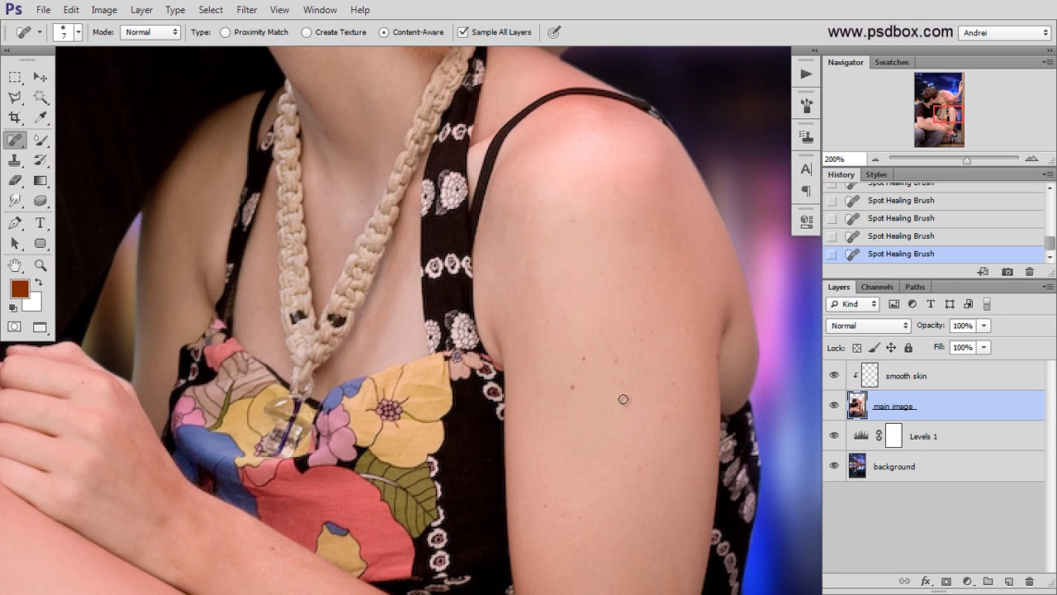
click(583, 359)
click(573, 387)
click(618, 361)
click(641, 341)
drag(545, 514, 578, 353)
click(600, 342)
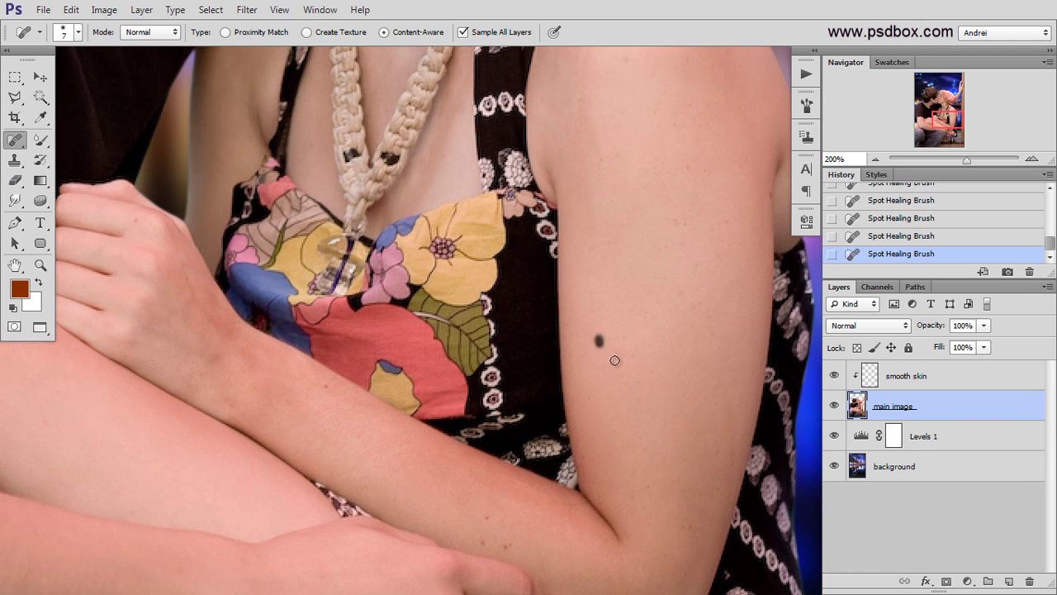
click(618, 354)
click(633, 356)
Heal the small moles on the woman's forearm near the elbow and wrist.
mouse_move(577, 504)
mouse_down()
mouse_move(607, 383)
mouse_move(593, 364)
mouse_up()
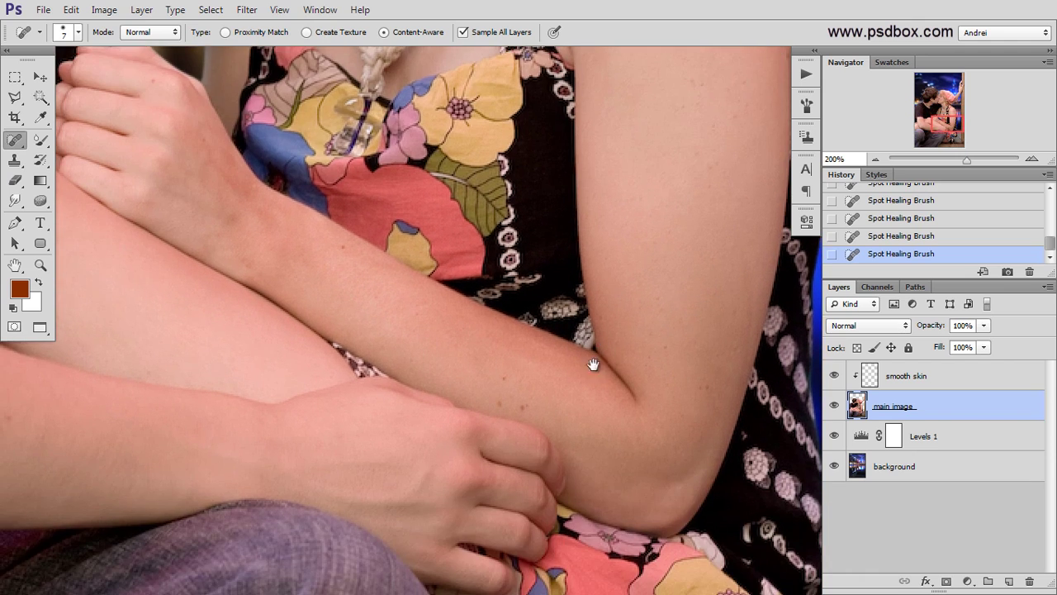
click(524, 408)
click(500, 403)
click(503, 379)
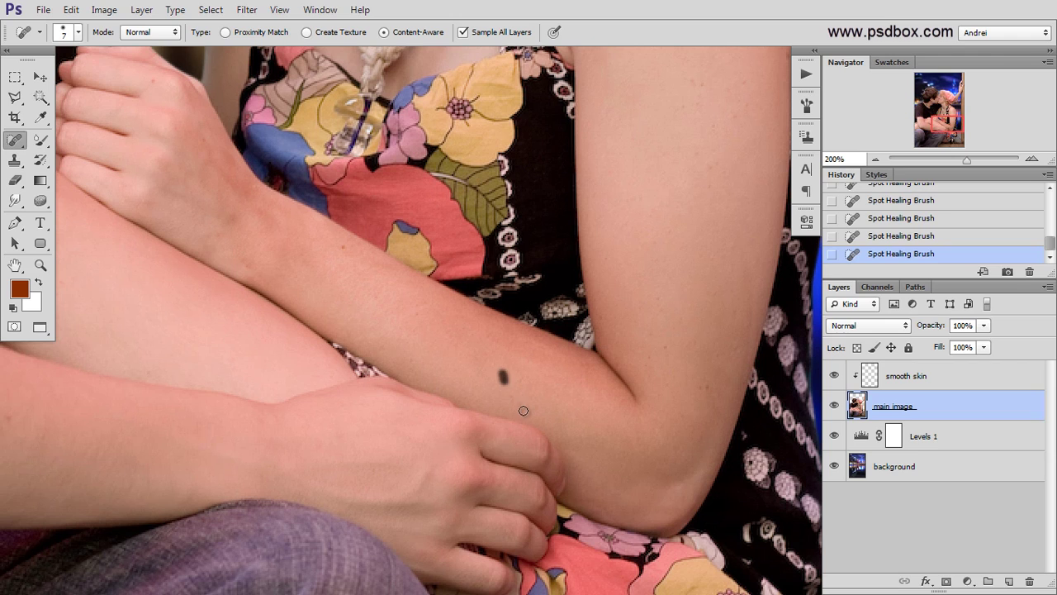
click(344, 246)
Enlarge the Spot Healing Brush to 15 px and remove the two large moles on the man's arm below the sleeve.
drag(330, 267, 581, 297)
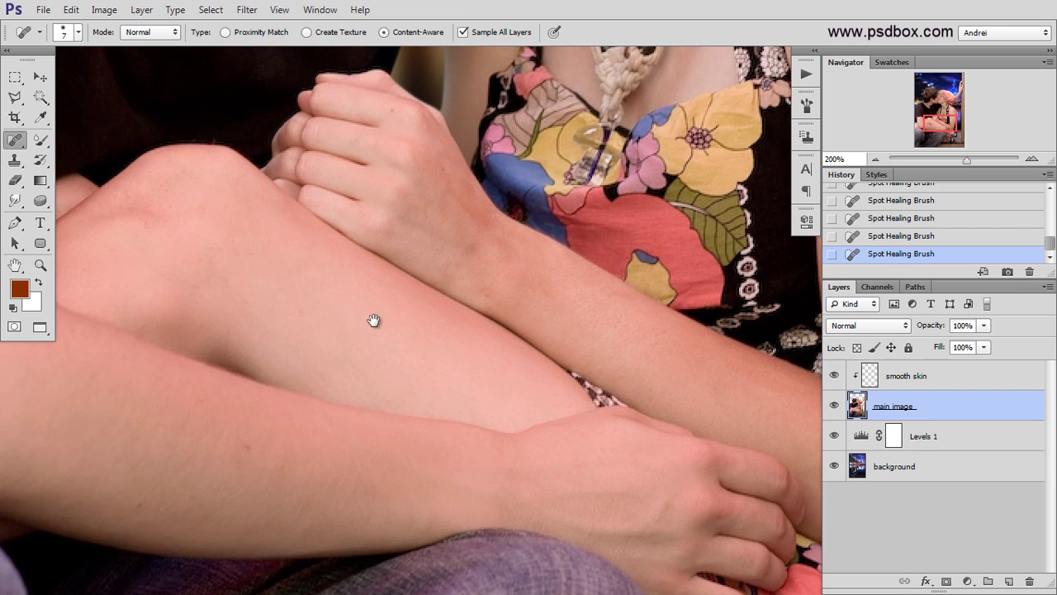
drag(373, 321, 602, 321)
drag(294, 273, 434, 339)
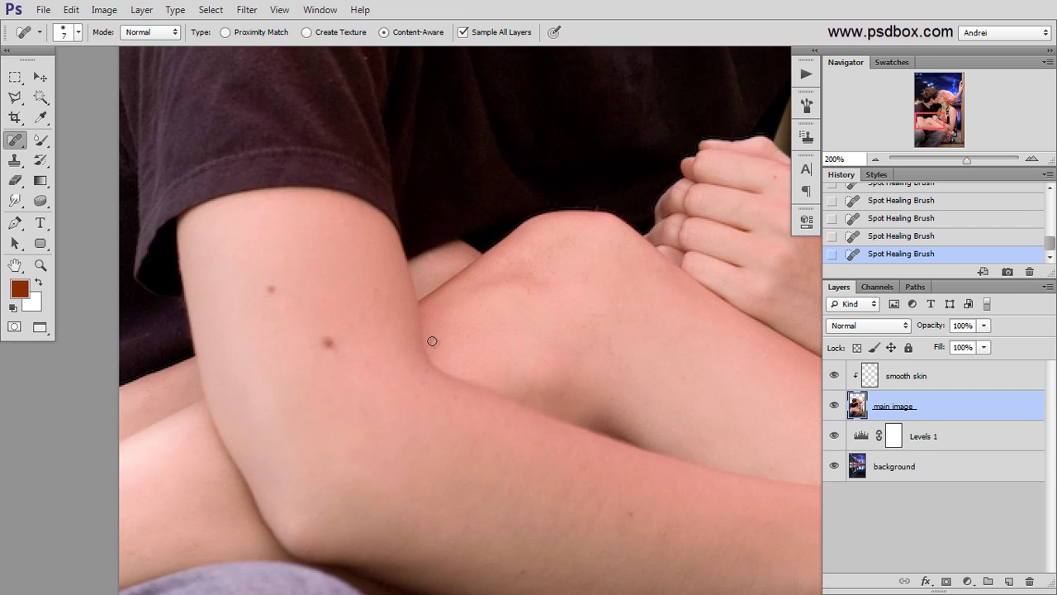
key(bracketright)
key(bracketright)
key(bracketright)
key(bracketright)
click(326, 345)
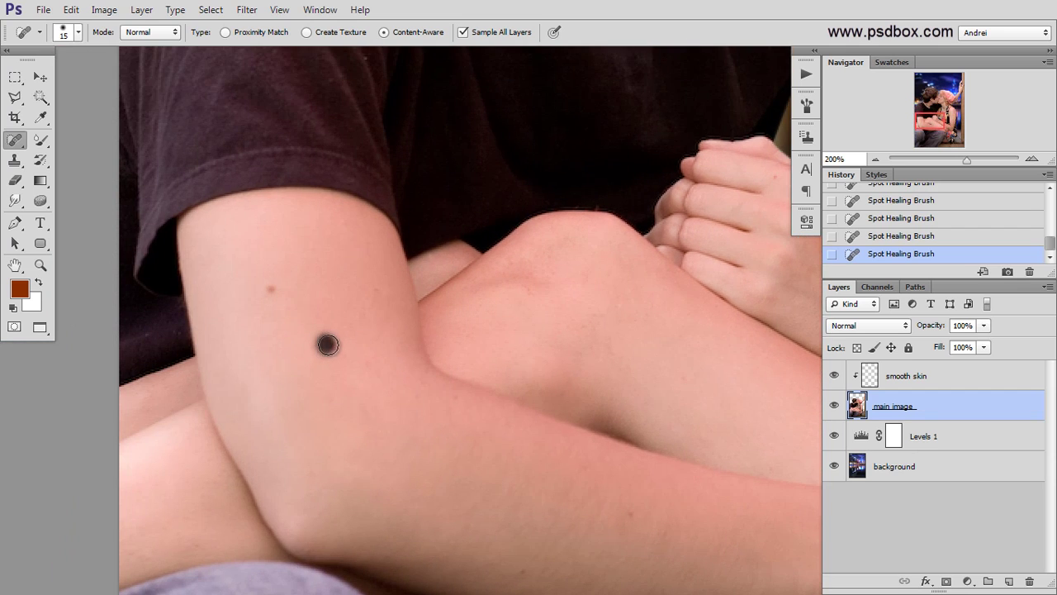
click(271, 288)
Select the smooth skin layer, activate the Mixer Brush Tool and clean the brush.
scroll(510, 260, down, 3)
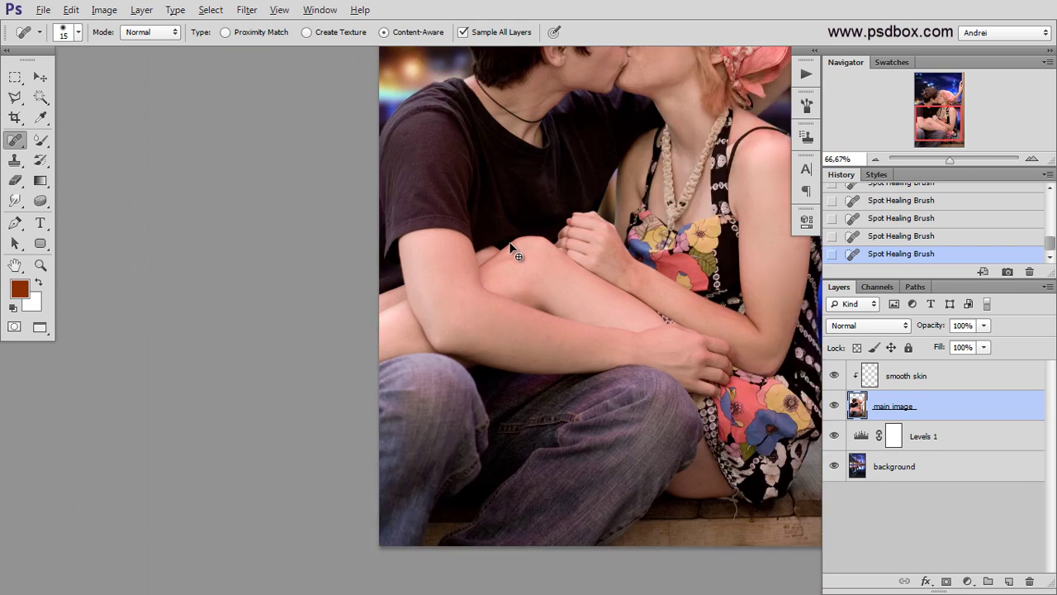
scroll(652, 173, up, 1)
click(933, 376)
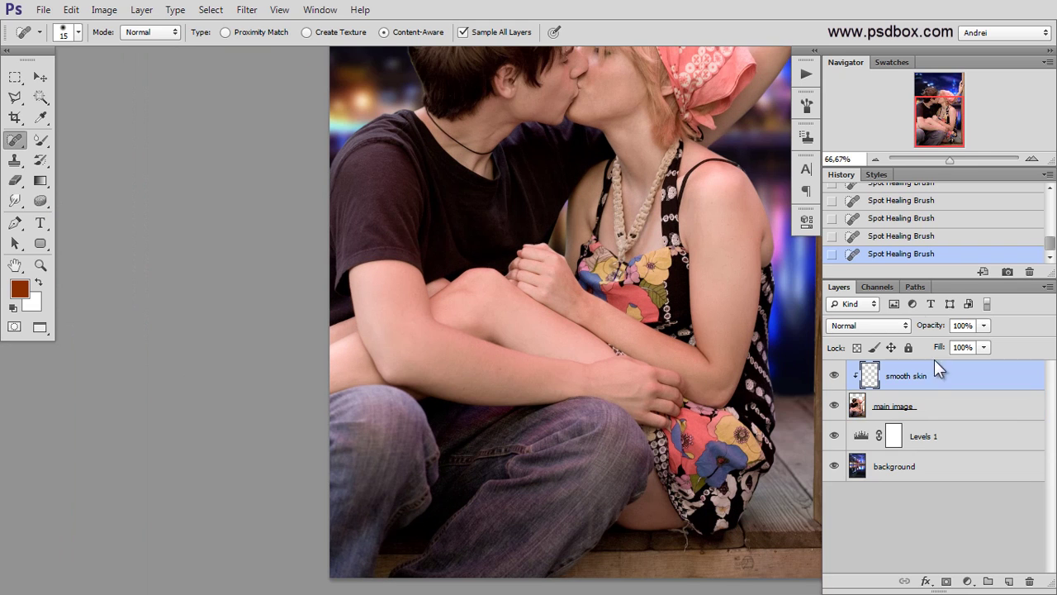
scroll(578, 307, up, 2)
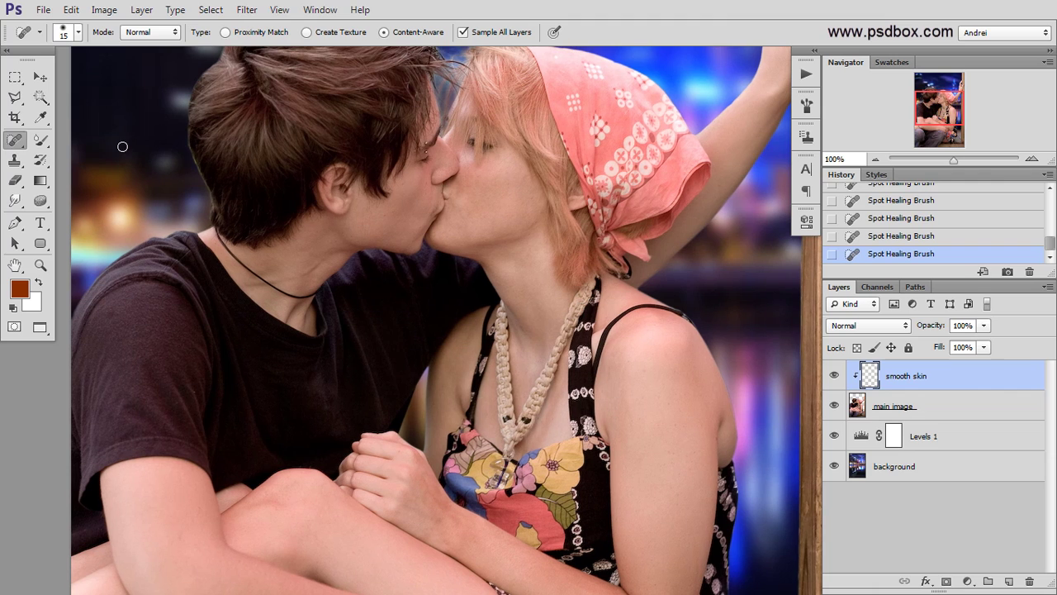
click(40, 139)
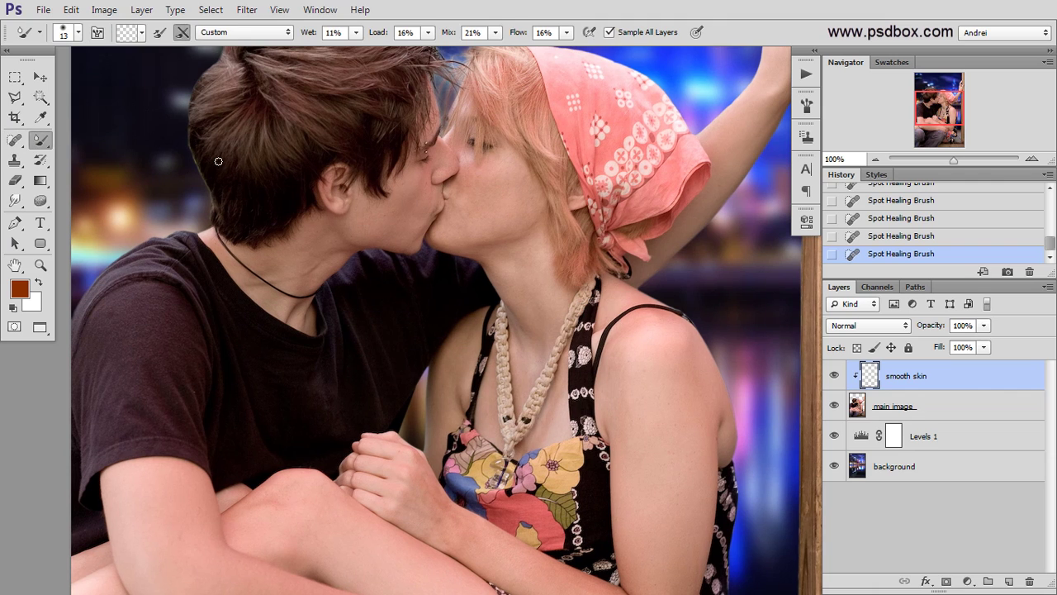
click(143, 33)
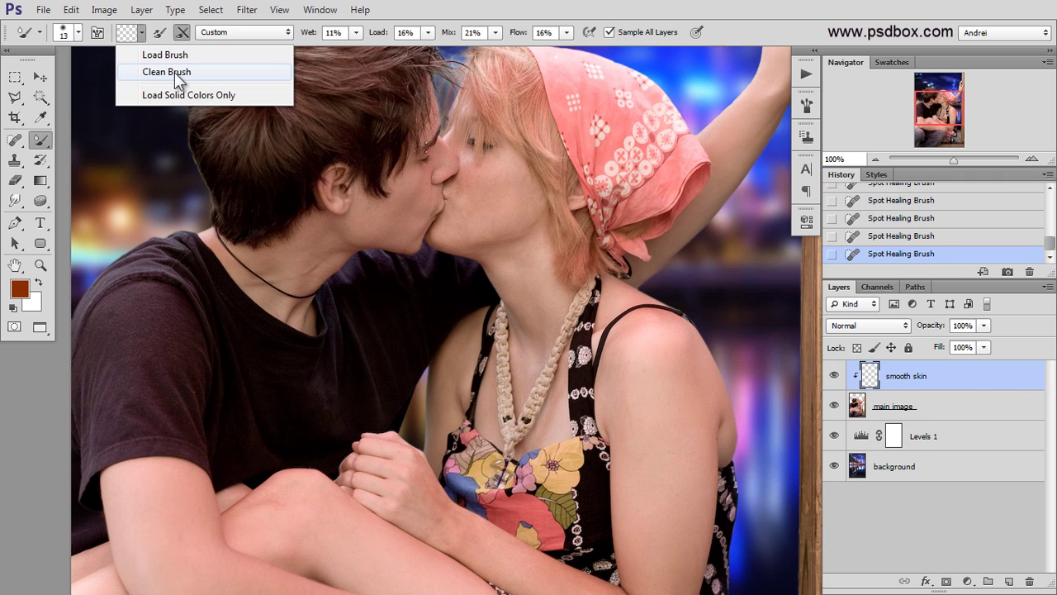
click(172, 73)
click(143, 34)
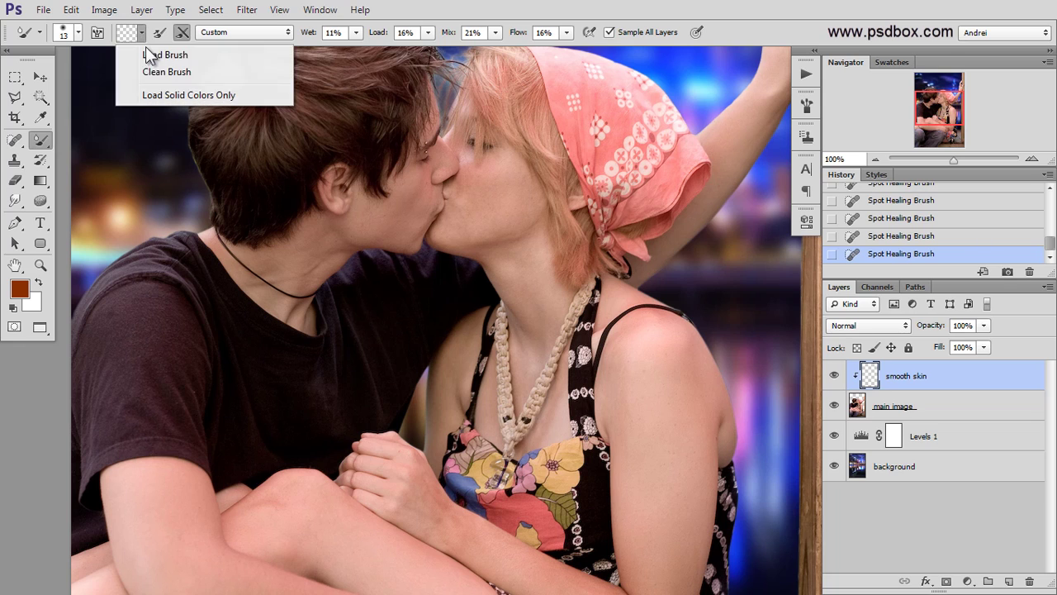
click(162, 71)
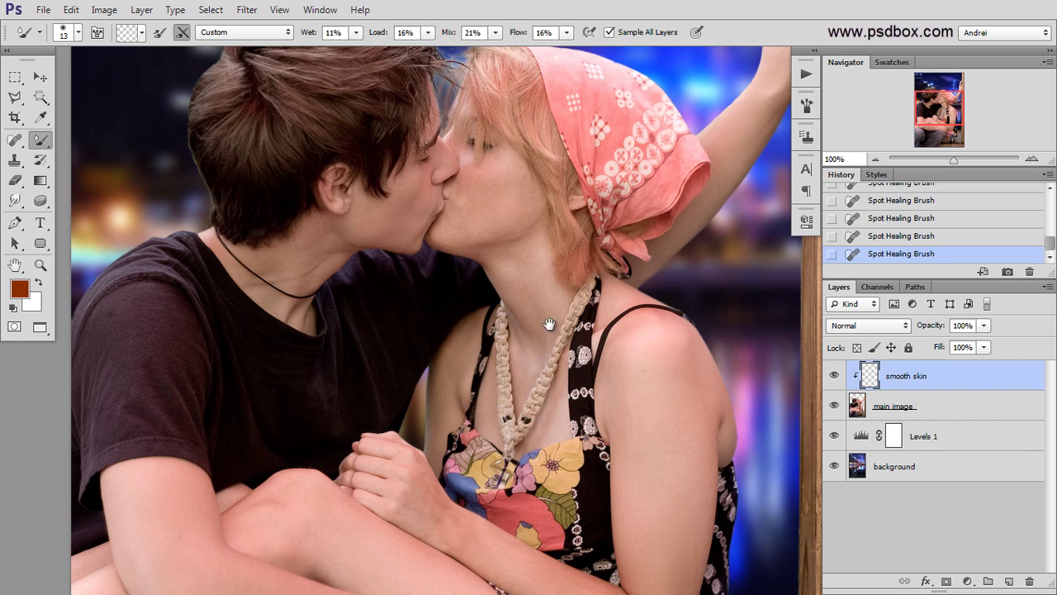
Set the Mixer Brush size to 35 px for working on the woman's cheek.
drag(549, 324, 510, 299)
right_click(465, 182)
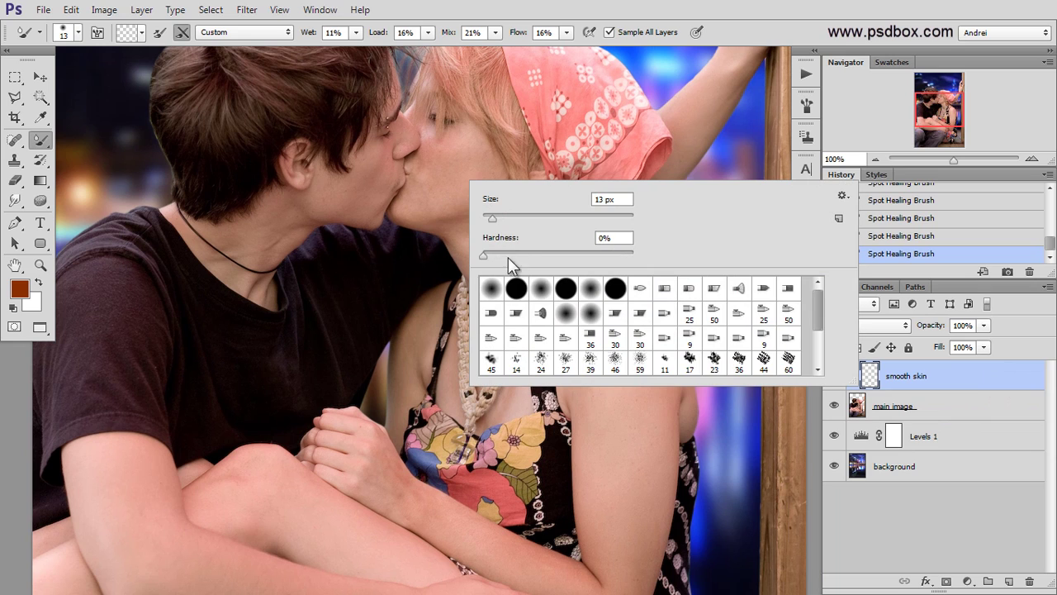
drag(496, 216, 515, 215)
click(969, 375)
ctrl+click(453, 157)
ctrl+click(451, 161)
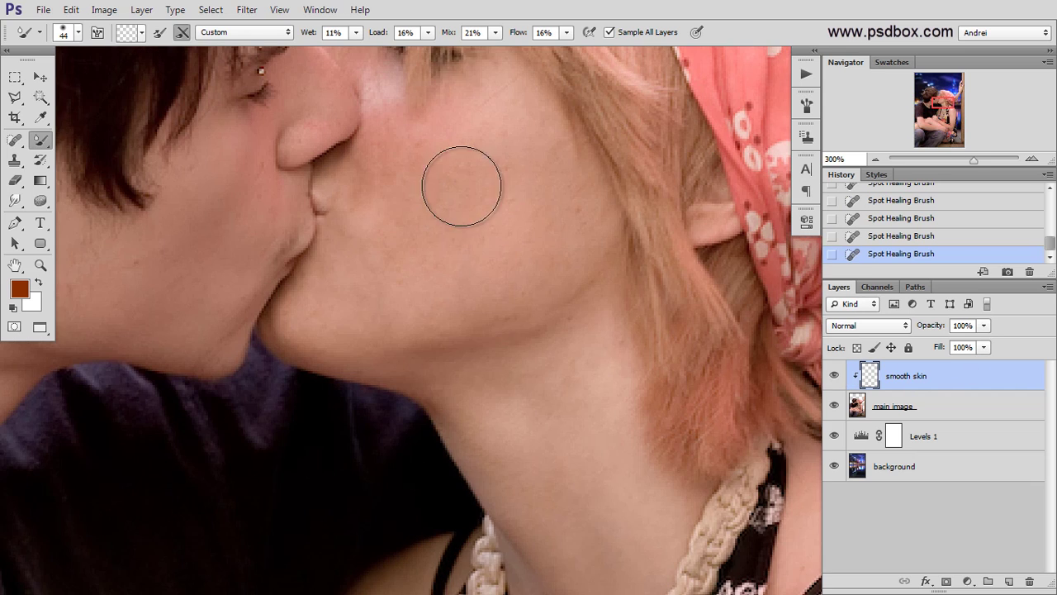
drag(480, 246, 506, 323)
key(bracketleft)
key(bracketleft)
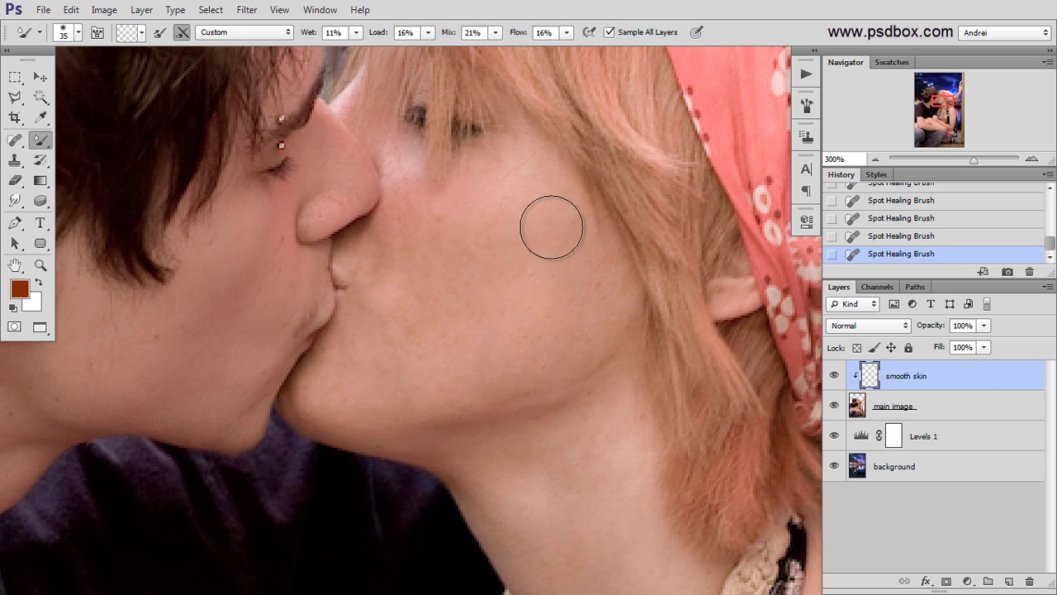
Smooth the skin of the woman's cheek and jaw with overlapping Mixer Brush strokes on the smooth skin layer.
drag(540, 290, 441, 355)
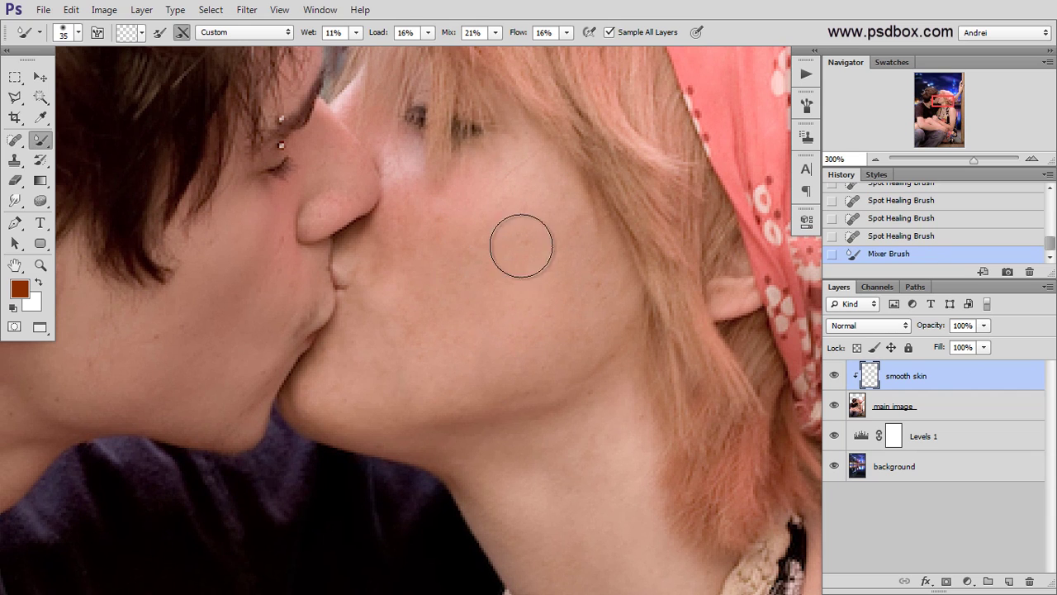
drag(521, 239, 487, 325)
mouse_move(558, 271)
mouse_down()
mouse_move(513, 369)
mouse_move(393, 393)
mouse_up()
mouse_move(589, 347)
mouse_down()
mouse_move(502, 409)
mouse_move(429, 420)
mouse_up()
mouse_move(614, 318)
mouse_down()
mouse_move(609, 331)
mouse_move(492, 400)
mouse_up()
mouse_move(610, 354)
mouse_down()
mouse_move(556, 361)
mouse_move(485, 391)
mouse_up()
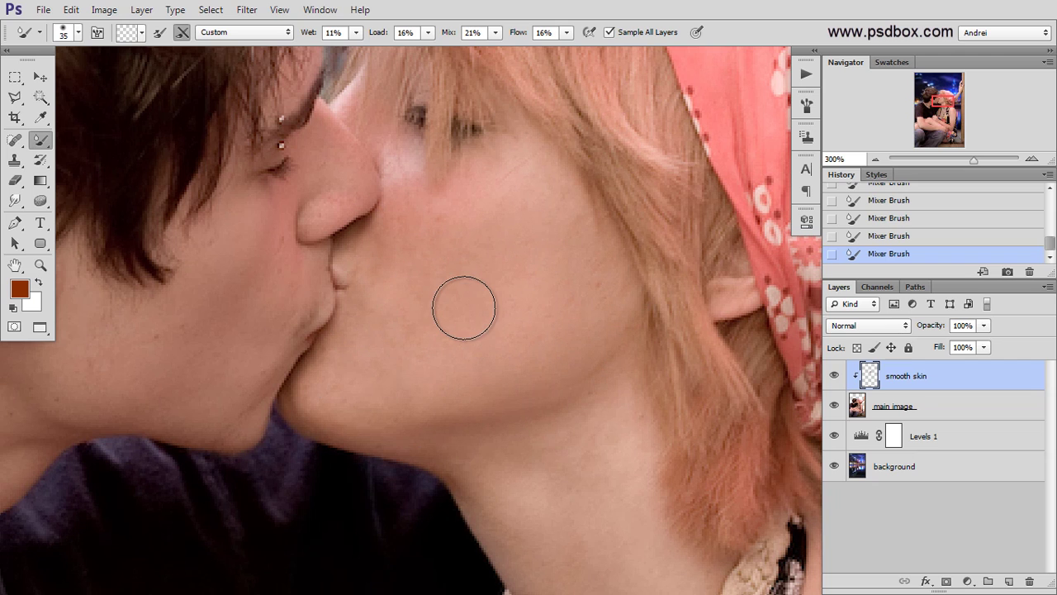
Reduce the Mixer Brush size to 30 px and revert to an earlier Mixer Brush history state.
key(ctrl+minus)
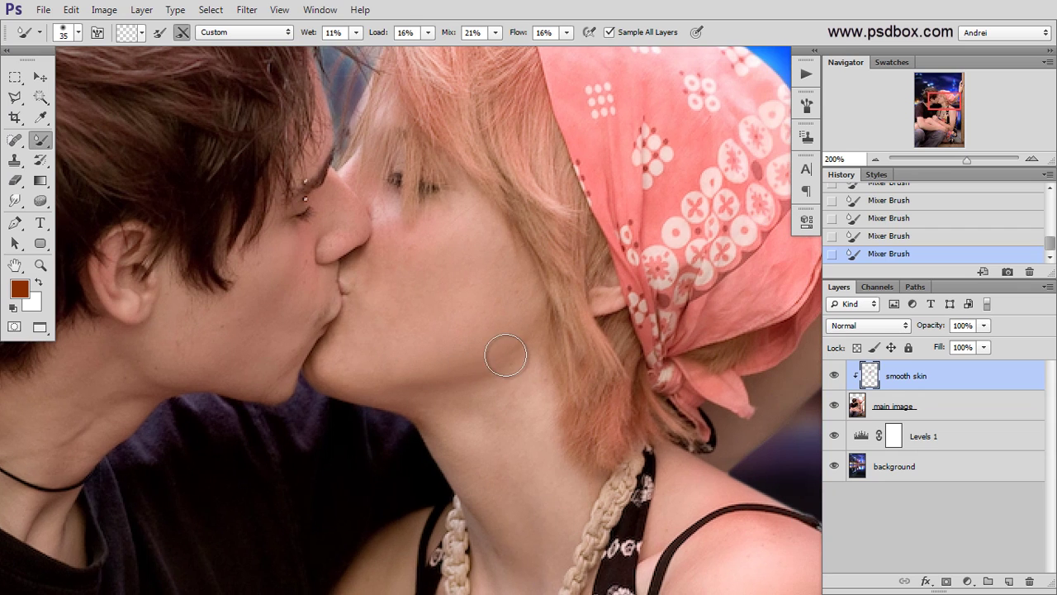
key(bracketleft)
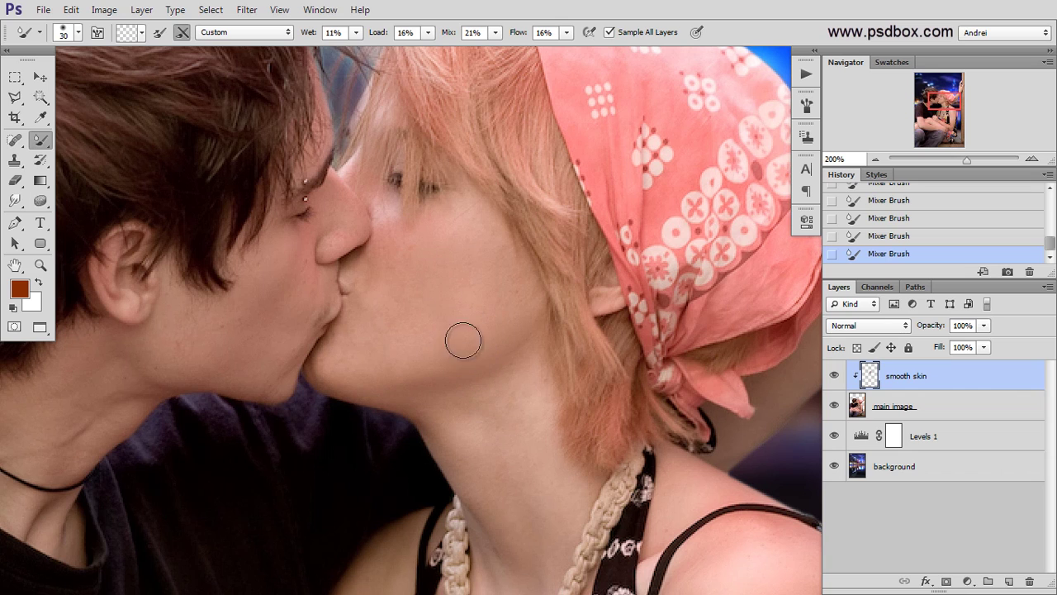
scroll(928, 242, up, 1)
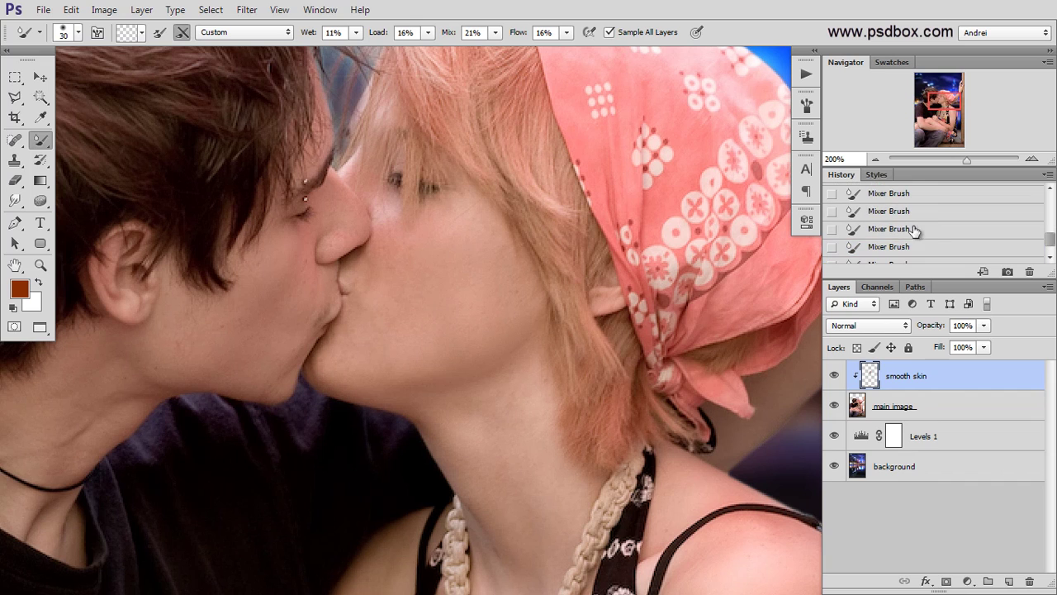
click(887, 199)
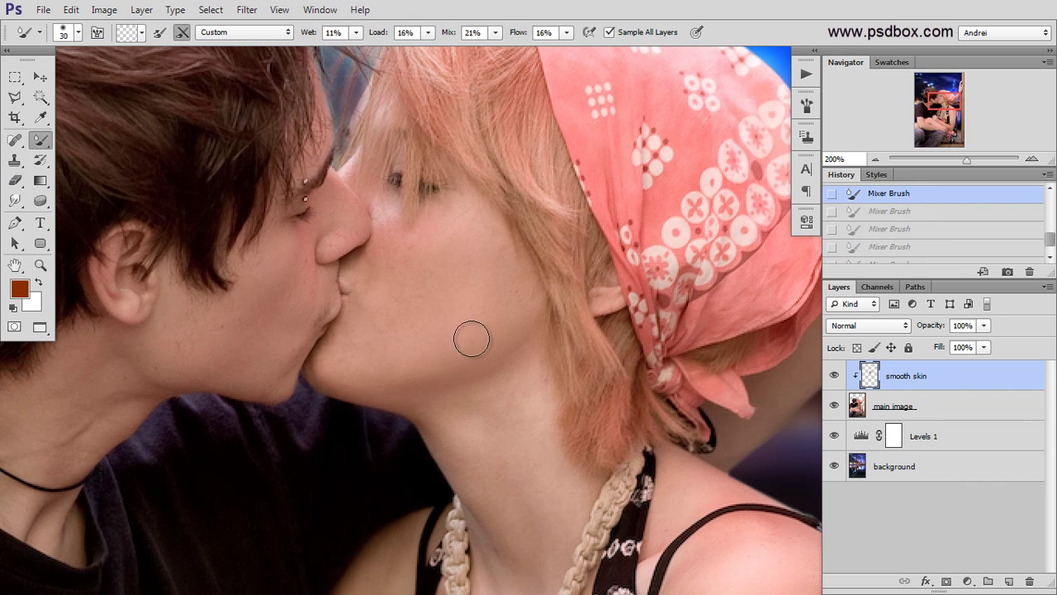
Continue smoothing the skin on the woman's cheek and down her neck with the 30 px Mixer Brush.
drag(536, 331, 518, 259)
drag(522, 267, 527, 282)
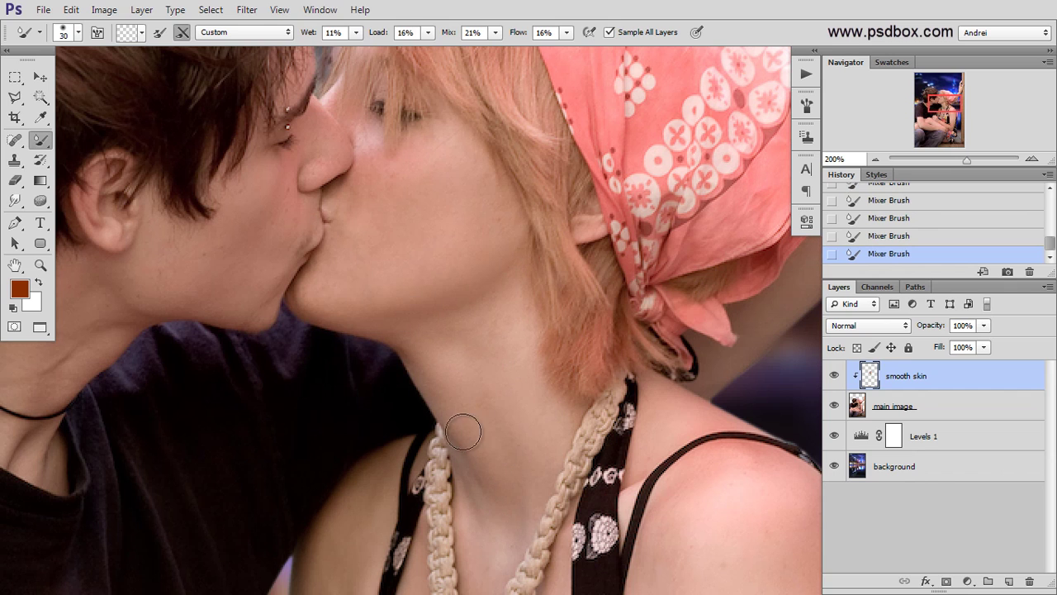
drag(526, 481, 510, 368)
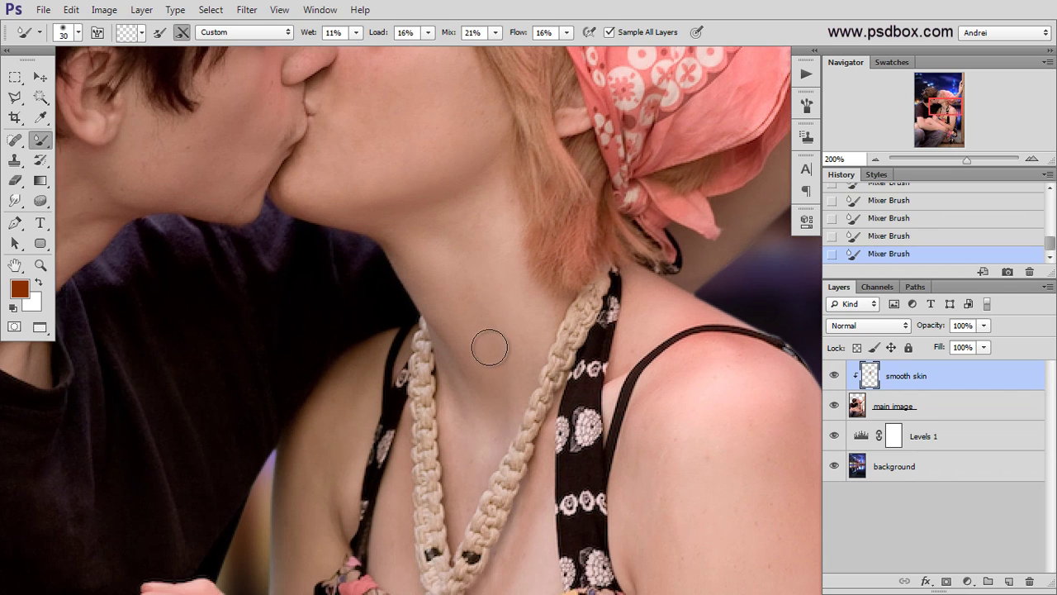
drag(530, 307, 627, 520)
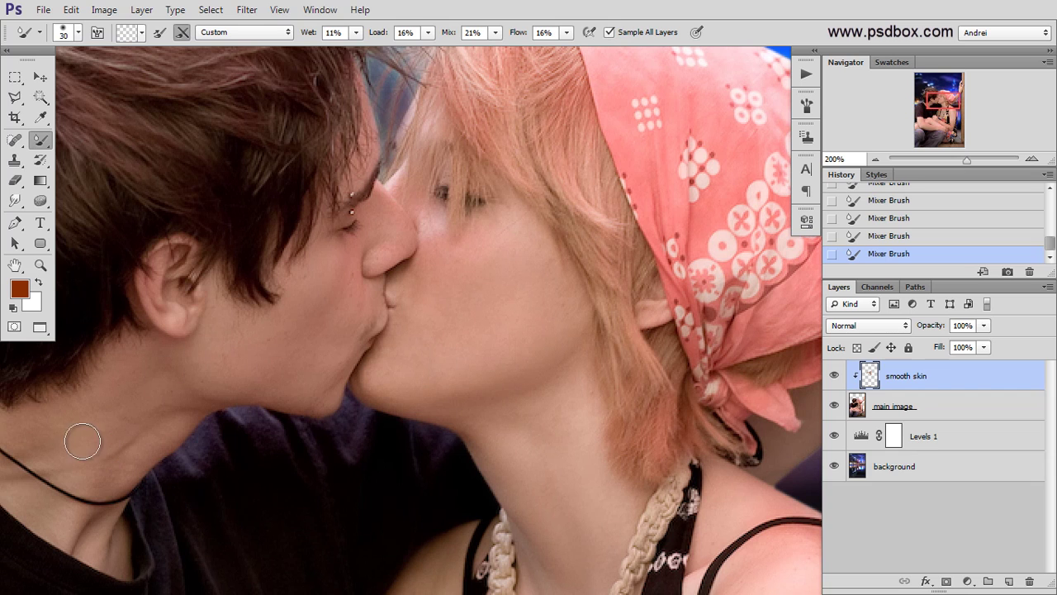
Reduce the Mixer Brush size to 15 px for the area around the couple's lips.
key(bracketleft)
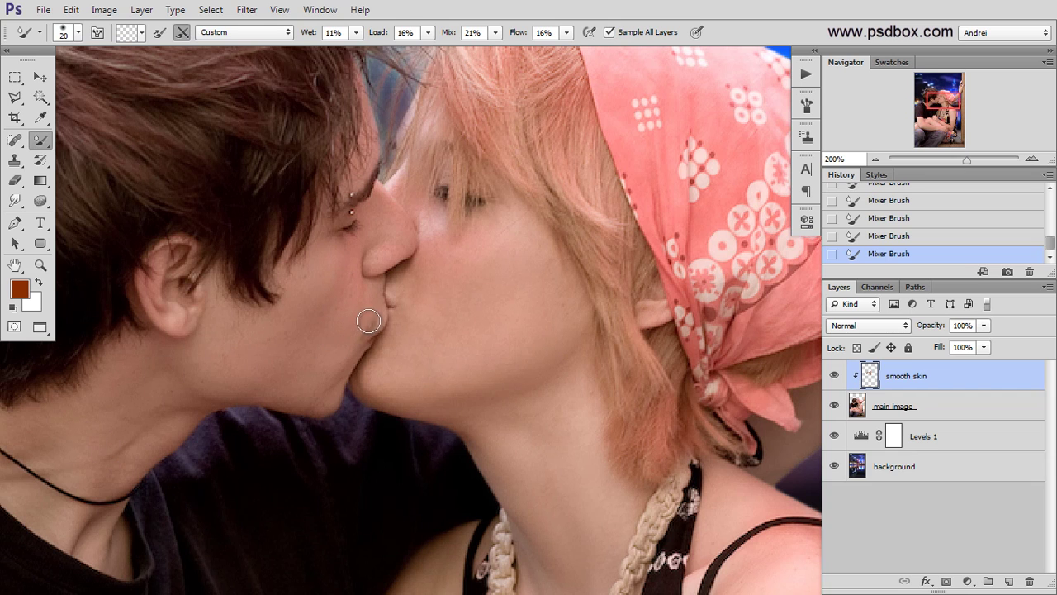
scroll(324, 364, up, 2)
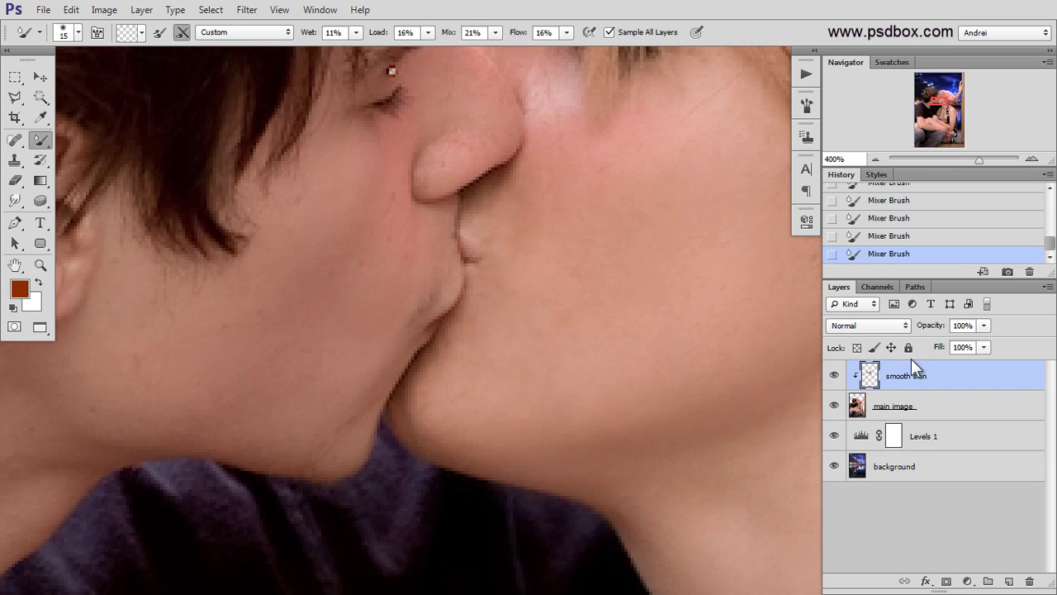
scroll(447, 292, up, 1)
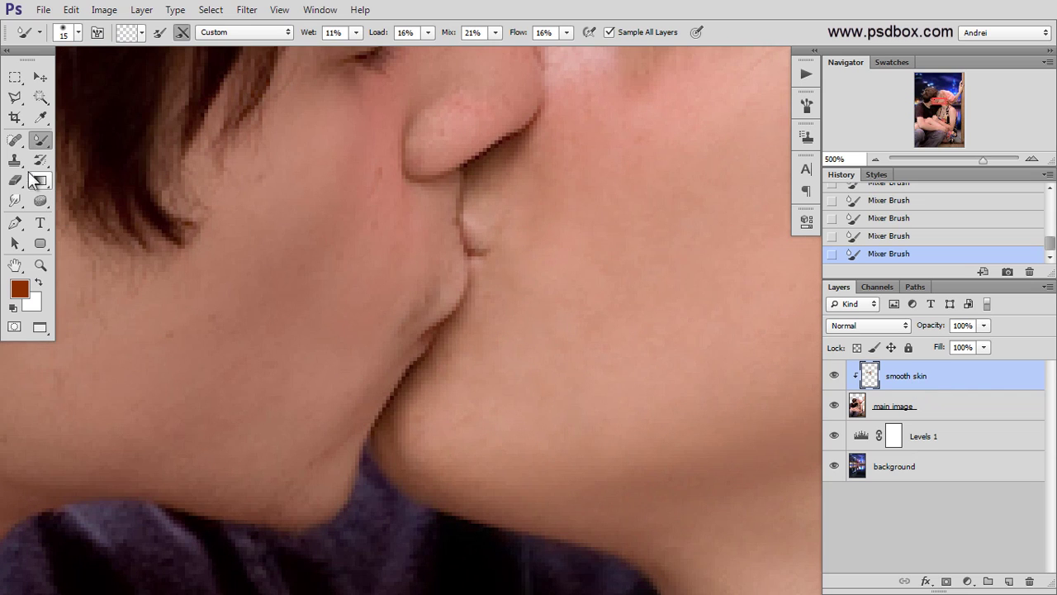
click(14, 140)
alt+click(367, 288)
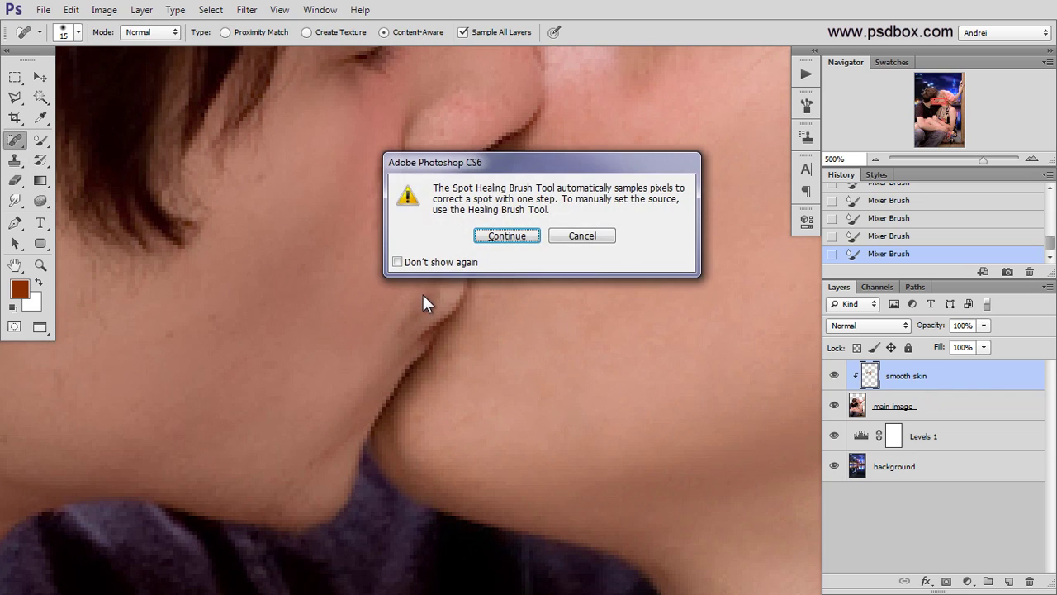
click(585, 237)
key(bracketleft)
key(bracketleft)
key(bracketleft)
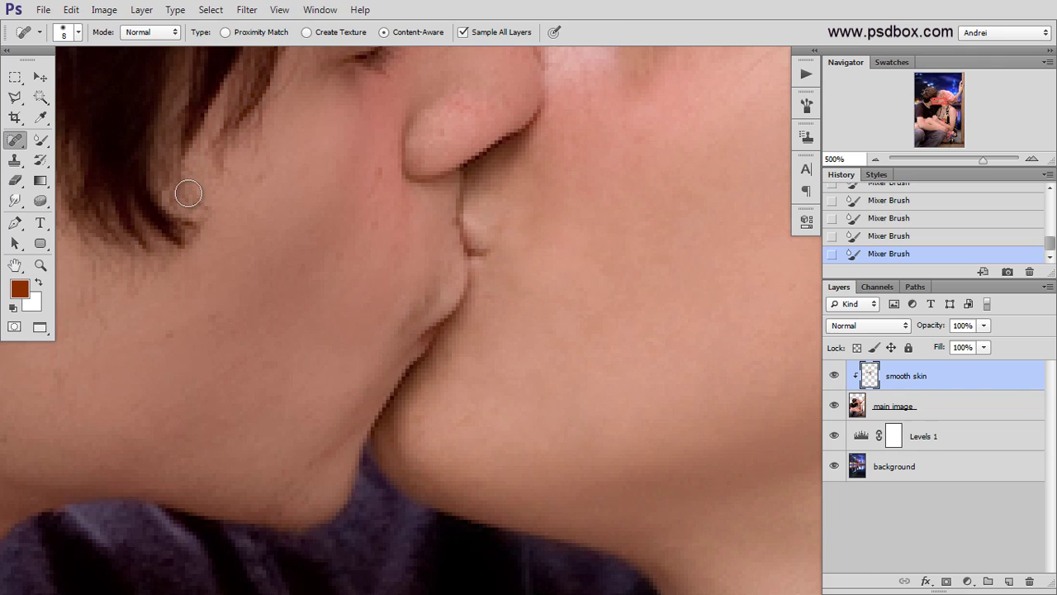
Set the Clone Stamp to 30% opacity and 35% flow for the skin beside the man's mouth.
click(14, 160)
drag(303, 39, 265, 50)
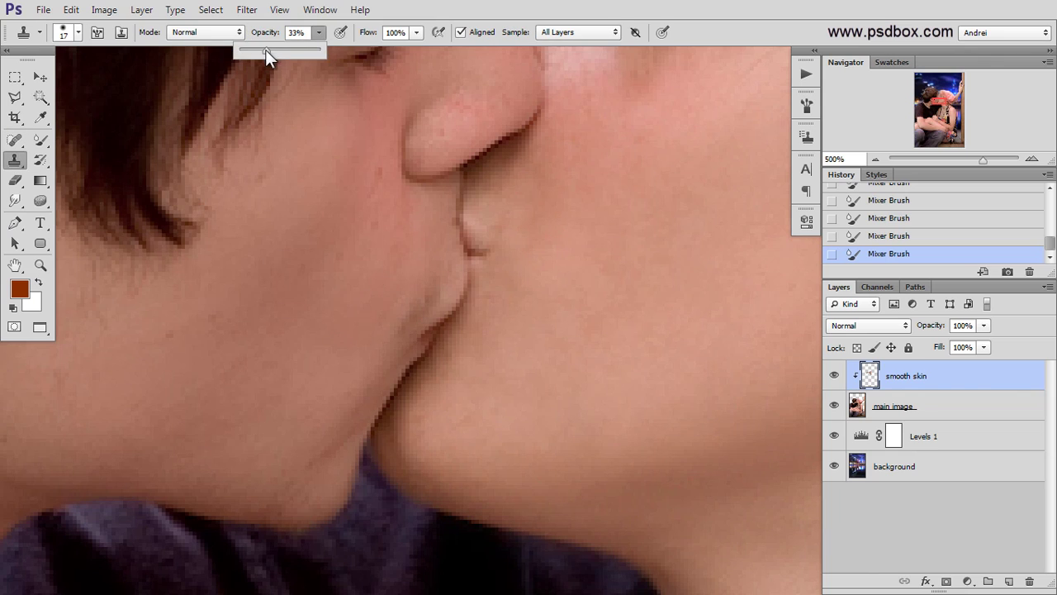
click(416, 34)
drag(365, 55, 365, 54)
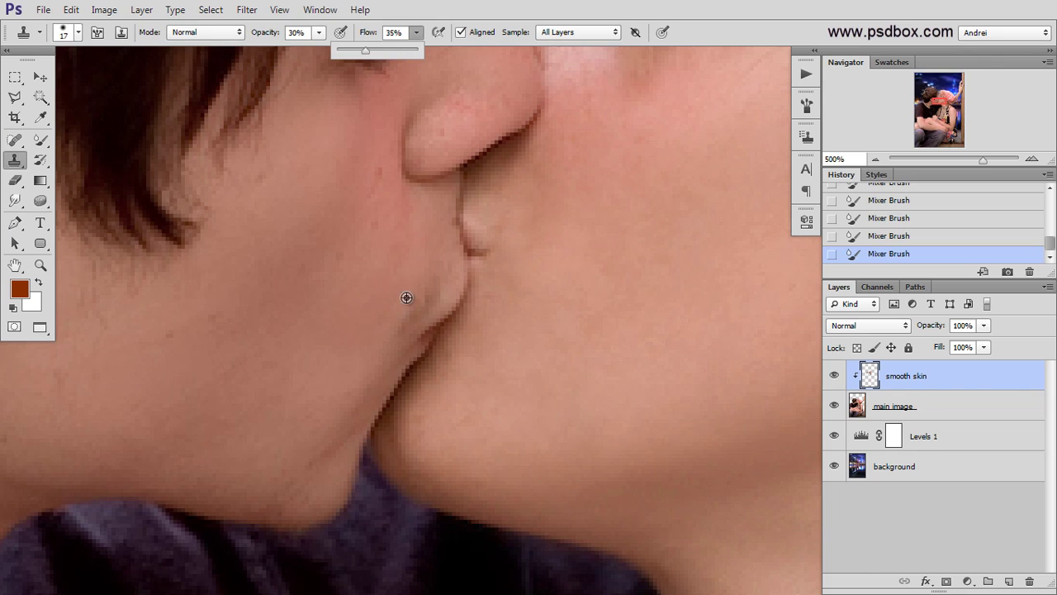
Clone clean cheek skin over the dark crease beside the man's lower lip with the 17 px Clone Stamp.
alt+click(396, 290)
click(435, 283)
alt+click(332, 345)
click(414, 309)
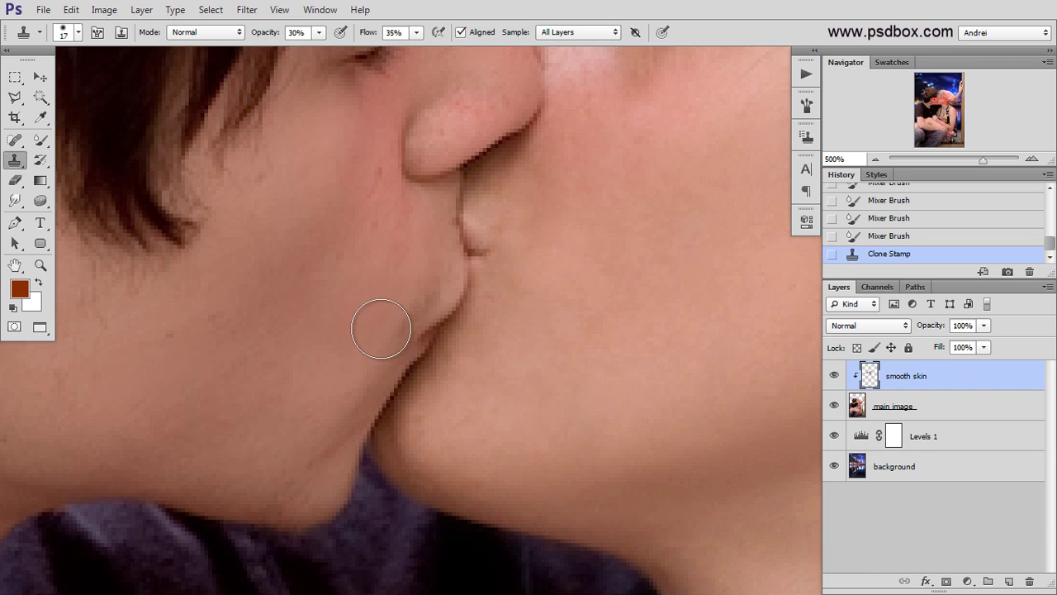
drag(385, 323, 416, 323)
Reduce the Clone Stamp to 8 px and clone away the remaining crease below the corner of the man's mouth.
right_click(415, 324)
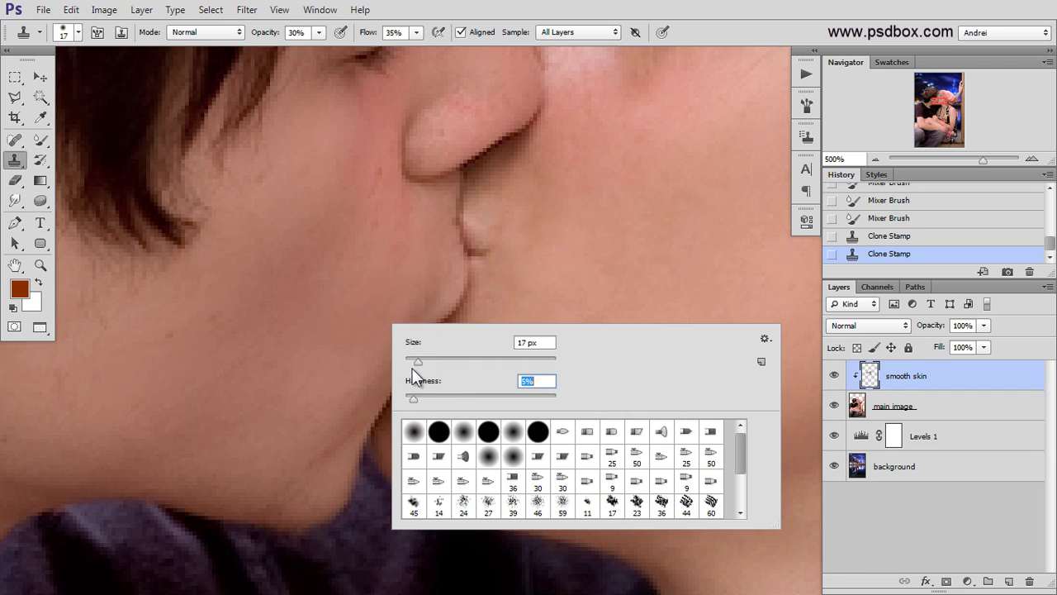
click(411, 361)
click(401, 279)
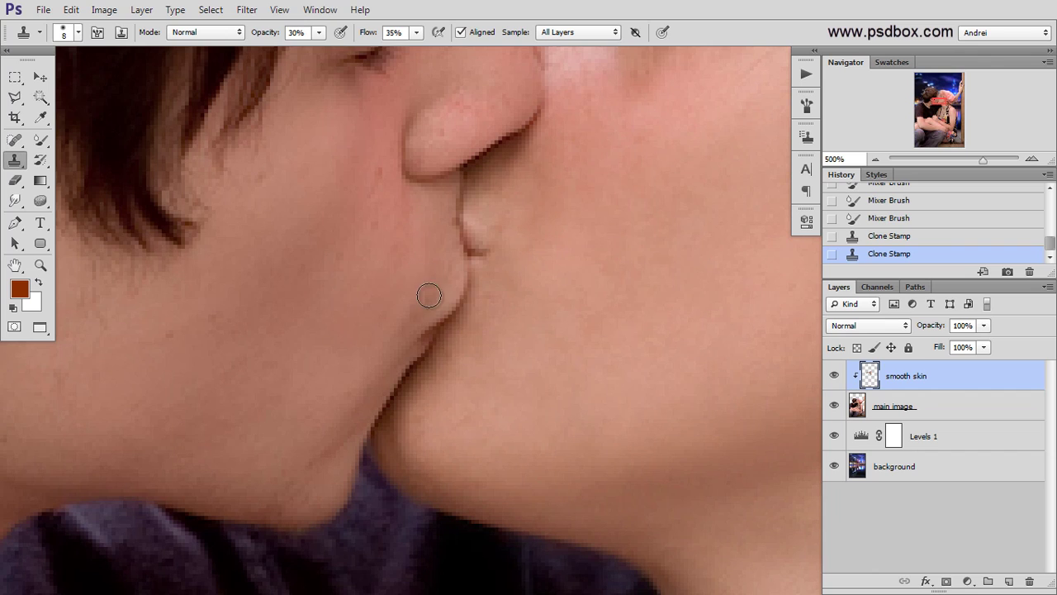
drag(398, 331, 360, 328)
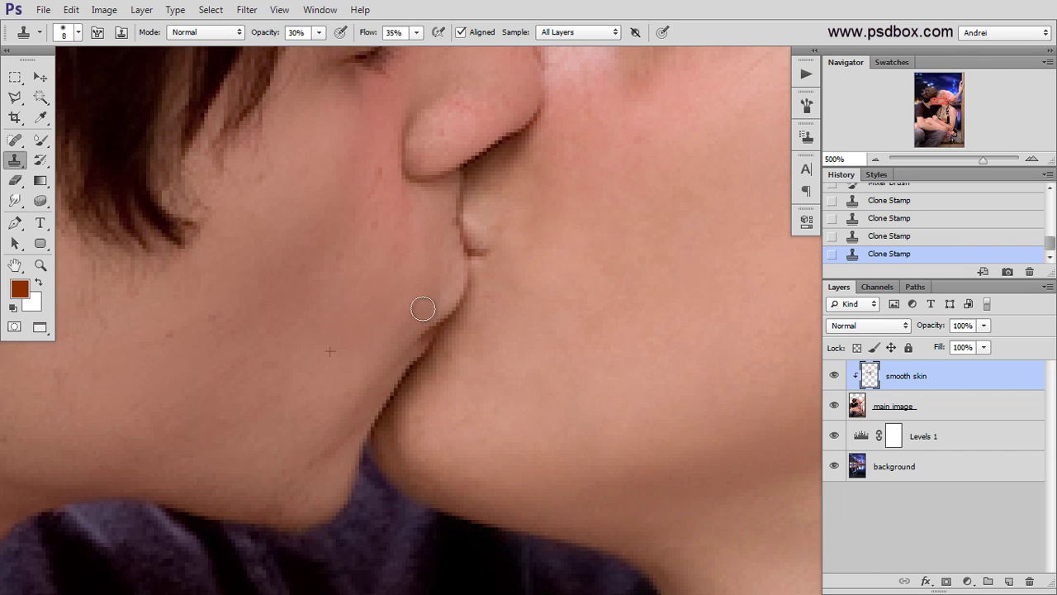
drag(422, 308, 392, 323)
Smooth the man's cheek and jaw with the Mixer Brush at 15 to 20 px, undoing and redoing the last strokes near the chin.
key(ctrl+minus)
key(ctrl+minus)
key(ctrl+minus)
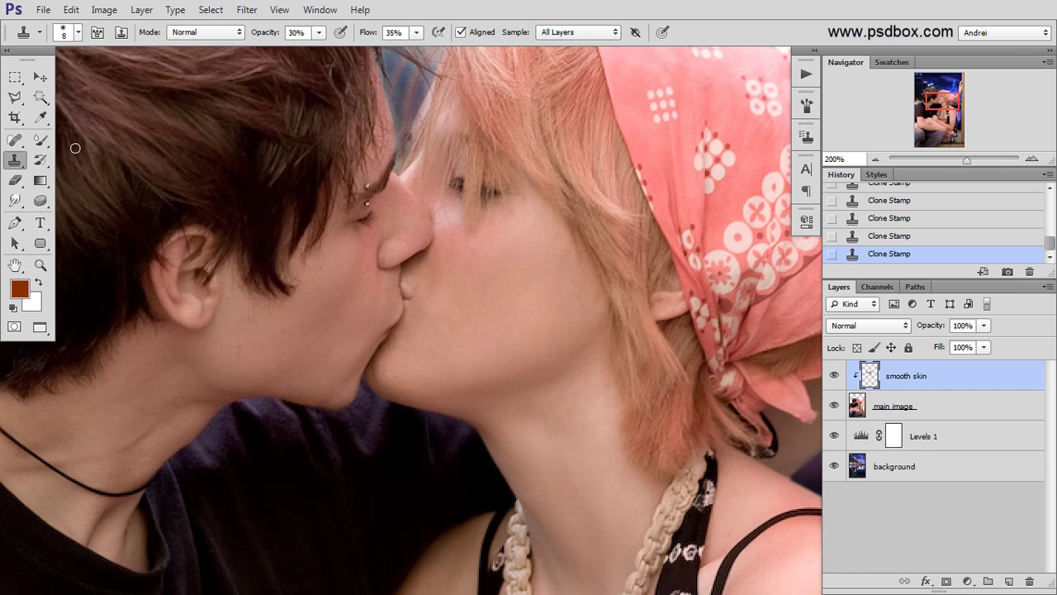
click(41, 144)
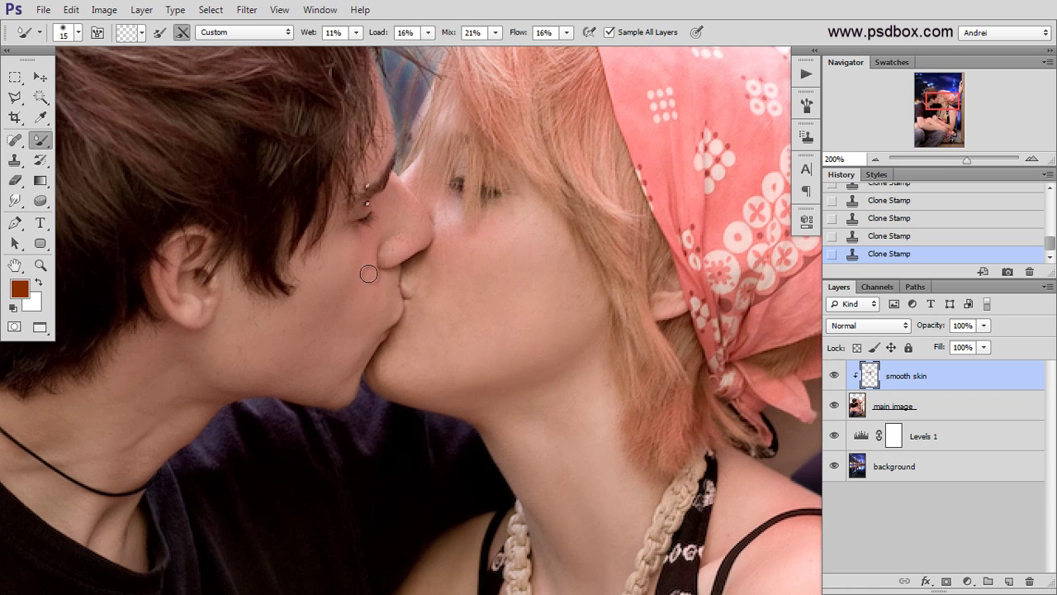
mouse_move(369, 273)
mouse_down()
mouse_move(250, 355)
mouse_move(308, 334)
mouse_move(270, 365)
mouse_up()
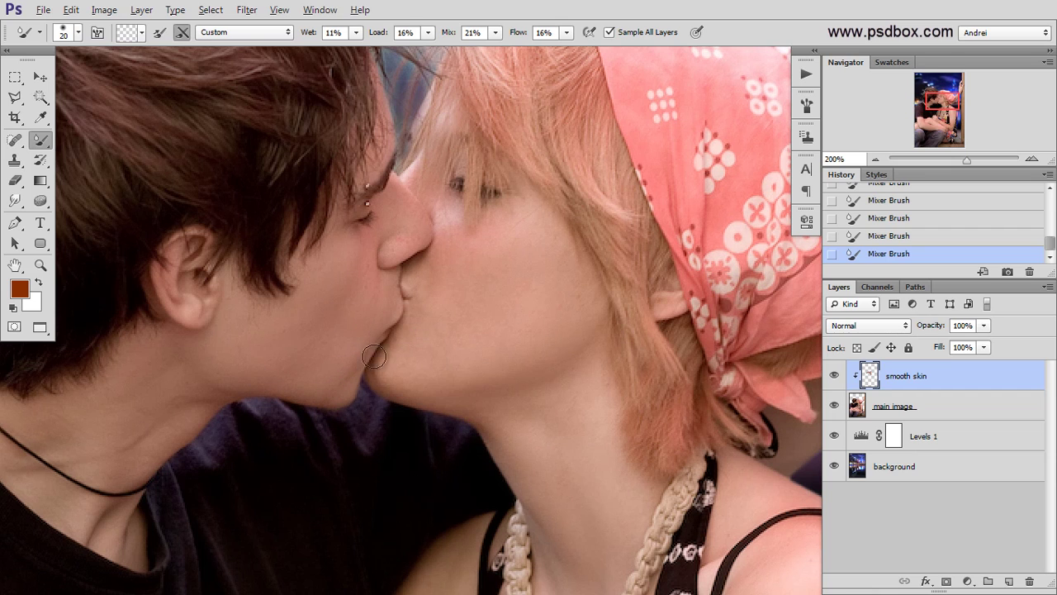
key(ctrl+alt+z)
key(ctrl+alt+z)
drag(350, 365, 332, 389)
Enlarge the Mixer Brush and smooth the skin on the woman's chin and neck.
drag(553, 424, 508, 323)
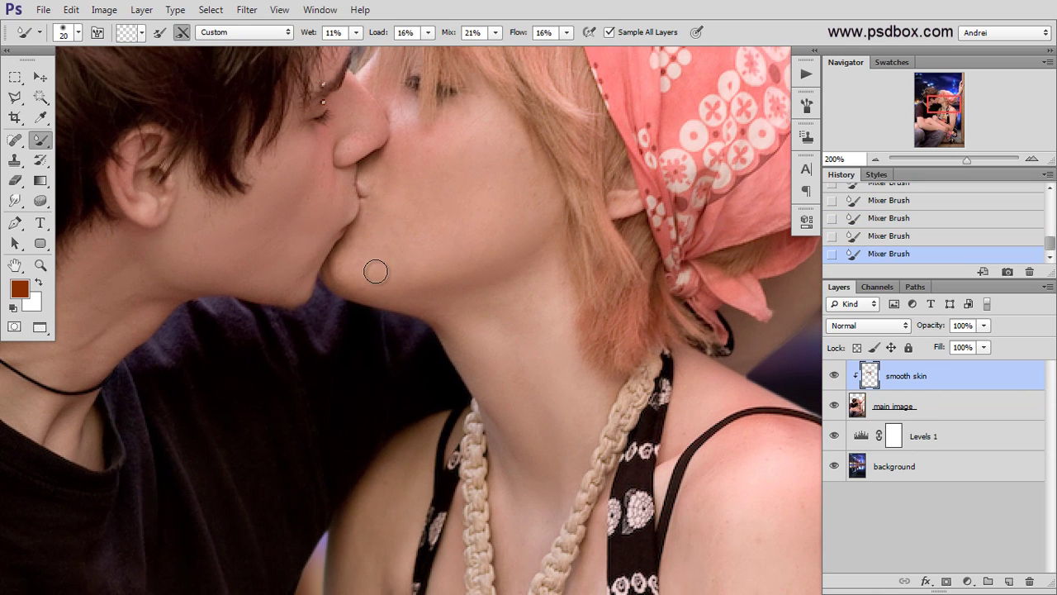
key(bracketright)
key(bracketright)
drag(428, 151, 430, 252)
Reduce the Mixer Brush to 20 px for smoothing the man's jaw.
key(bracketleft)
key(bracketleft)
key(bracketleft)
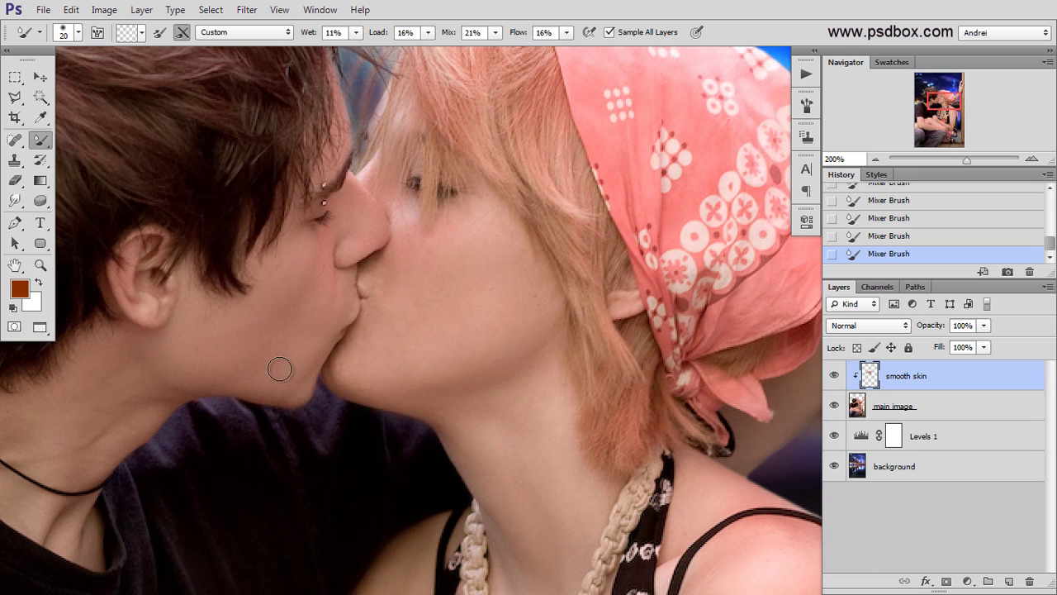
Set the Mixer Brush to 15% Wet, 19% Load and 35 px for smoothing the man's neck.
drag(212, 391, 446, 323)
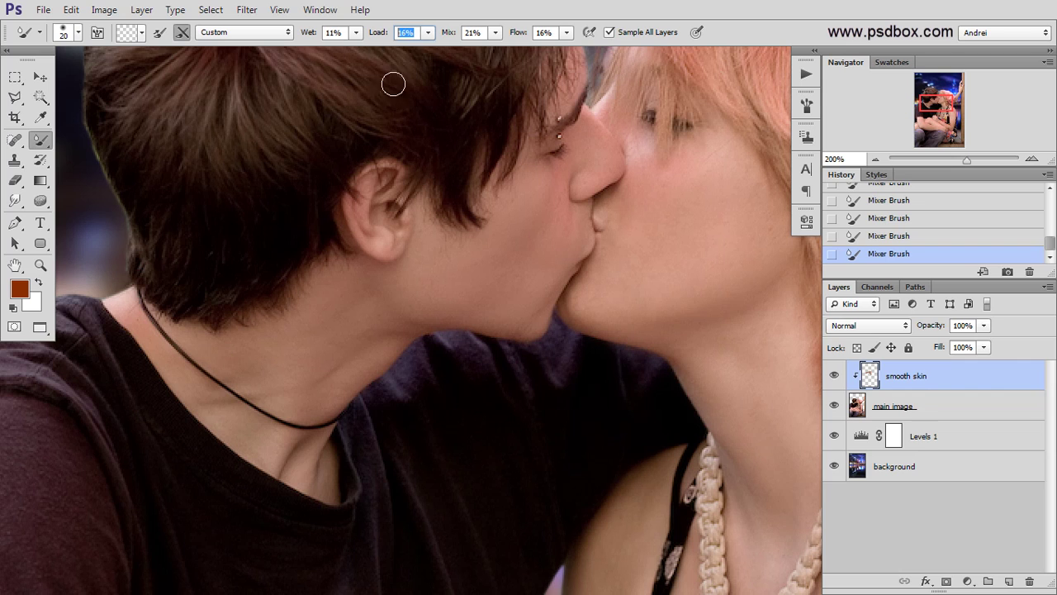
click(344, 33)
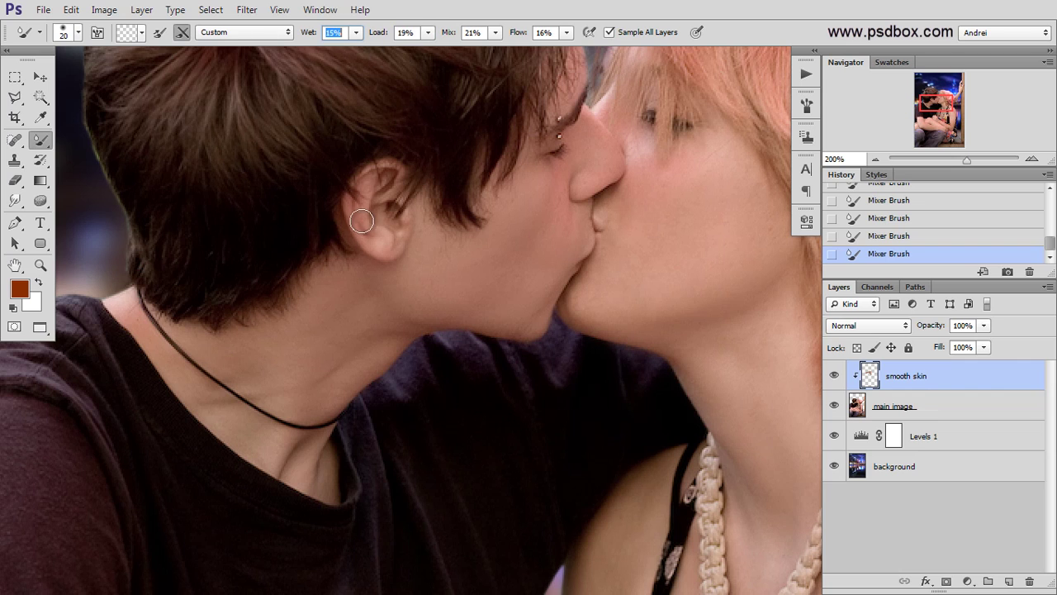
key(bracketright)
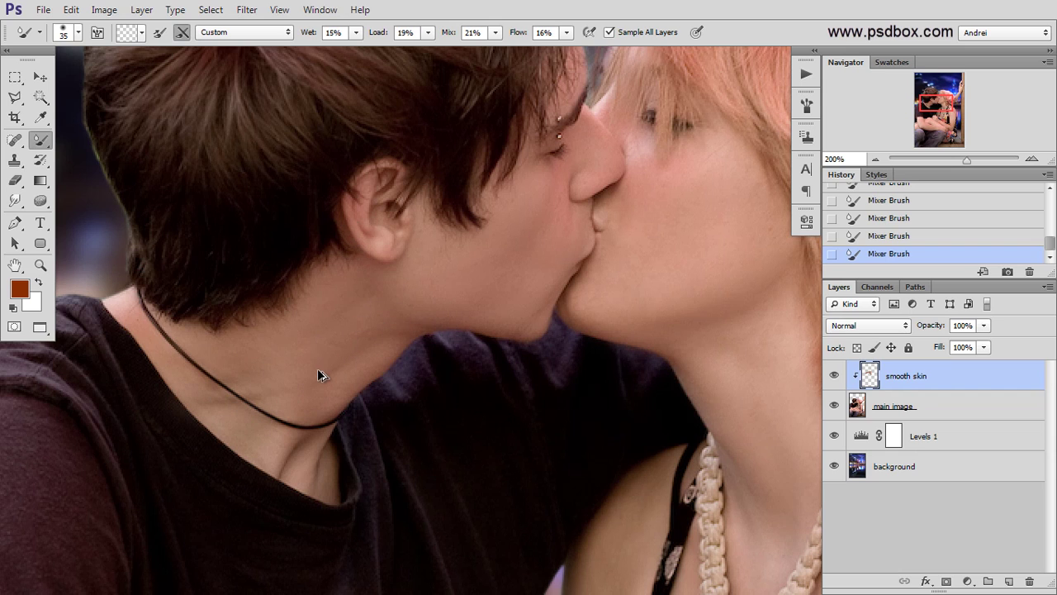
Step back two Mixer Brush strokes on the man's neck, reduce the brush to 20 px, and restore the strokes.
key(ctrl+alt+z)
key(ctrl+alt+z)
key(bracketleft)
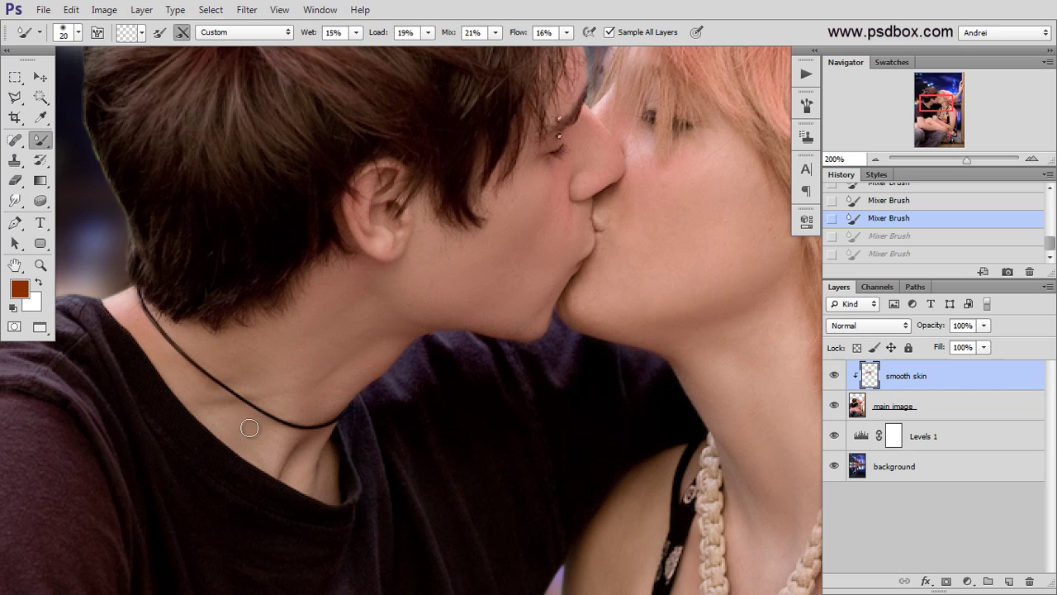
key(ctrl+shift+z)
key(ctrl+shift+z)
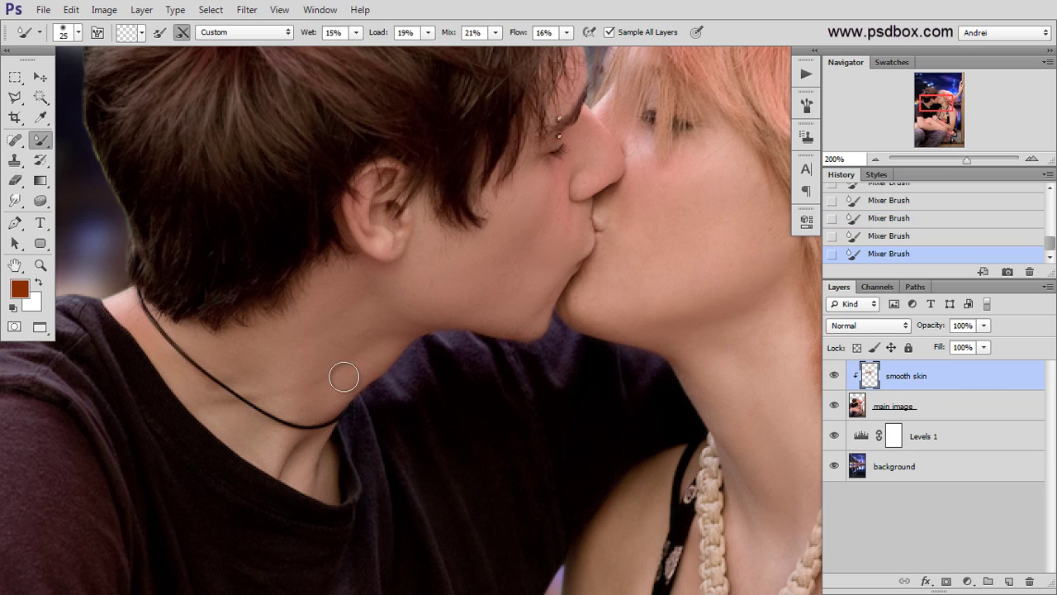
Smooth the man's neck above the necklace and below the jaw with the Mixer Brush, varying its size between 10 and 35 px.
scroll(310, 372, up, 1)
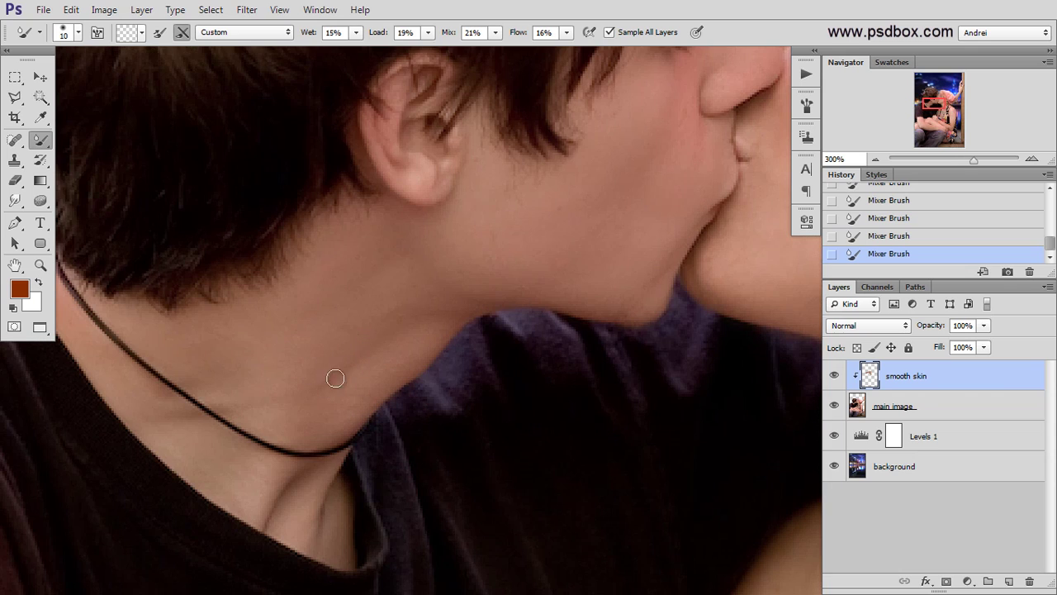
key(bracketright)
key(bracketright)
key(bracketright)
key(bracketright)
key(bracketleft)
key(bracketleft)
key(bracketleft)
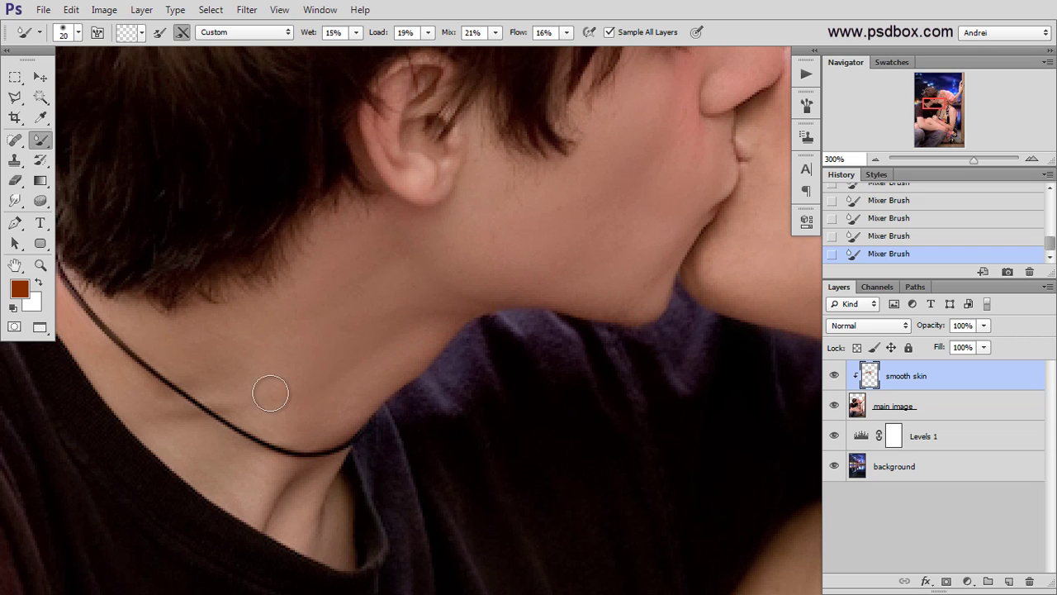
key(bracketright)
key(bracketright)
key(bracketright)
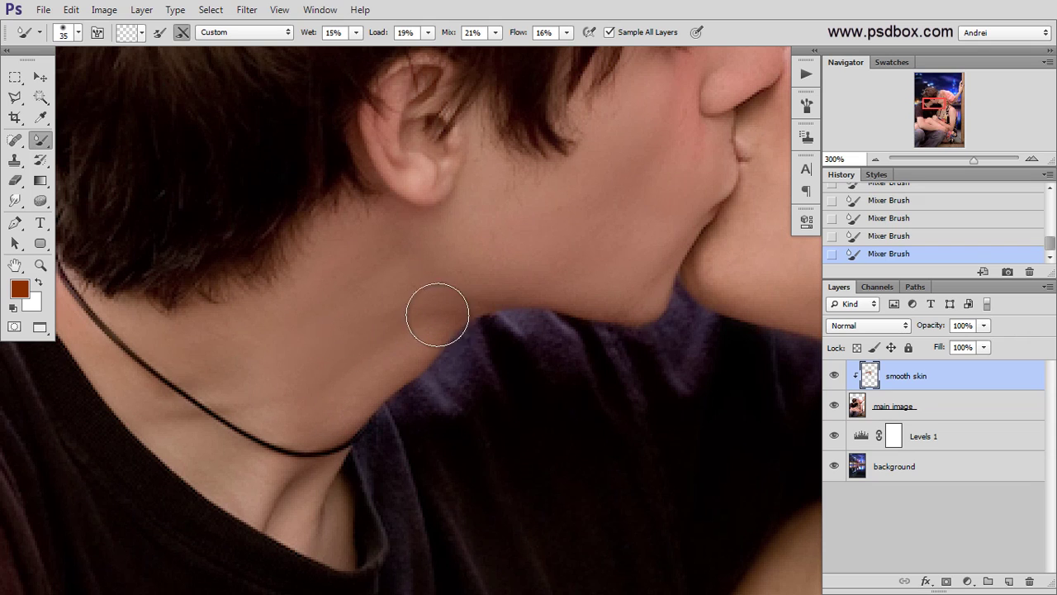
Compare the couple's faces and necks with and without the smooth skin layer by toggling its visibility.
scroll(390, 299, down, 2)
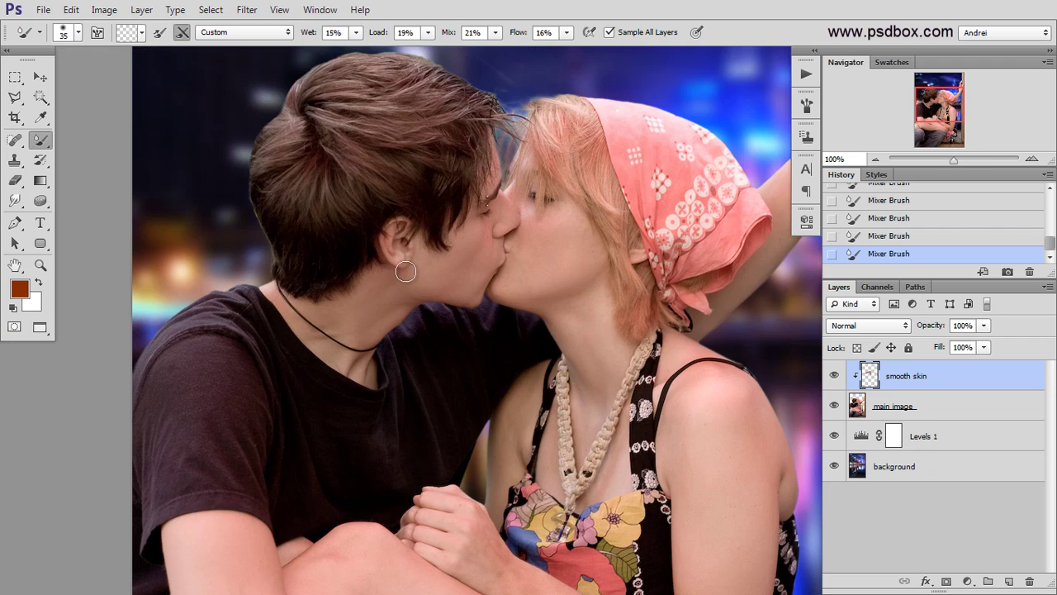
scroll(404, 271, up, 2)
scroll(553, 351, down, 1)
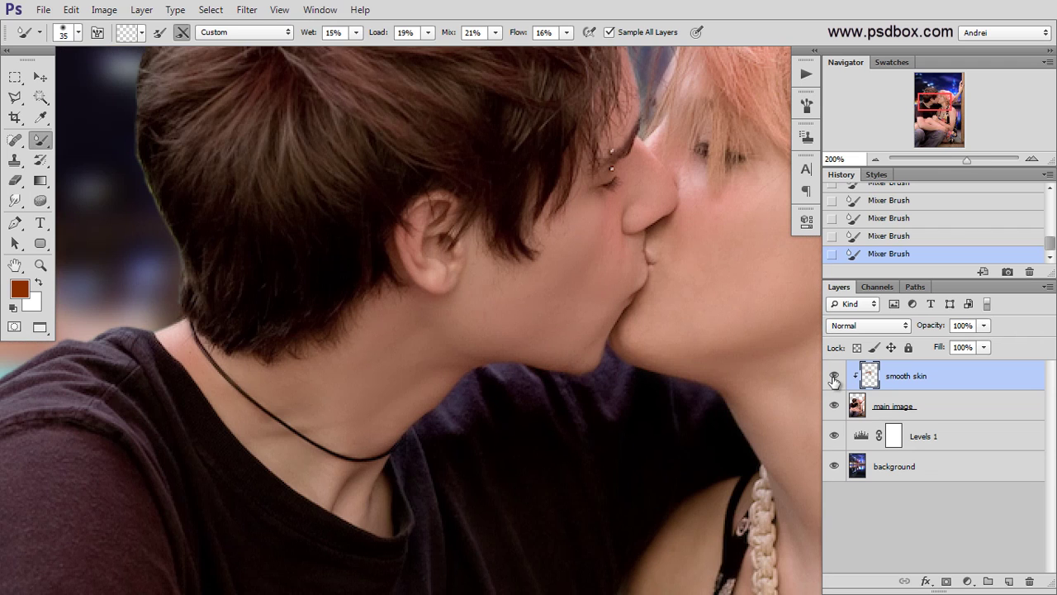
click(834, 377)
click(834, 378)
click(834, 377)
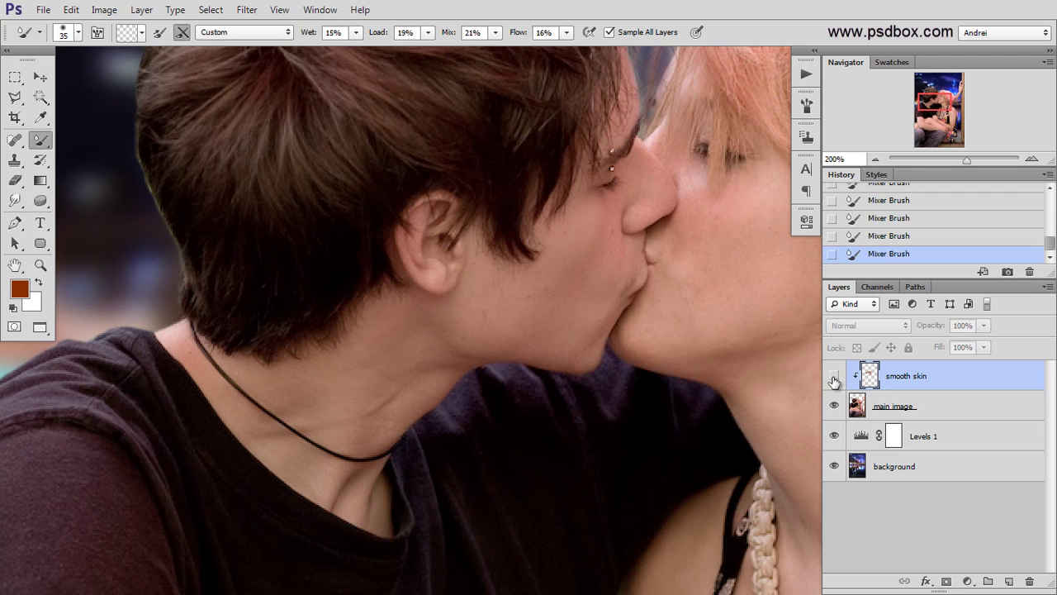
click(834, 377)
click(834, 379)
click(834, 380)
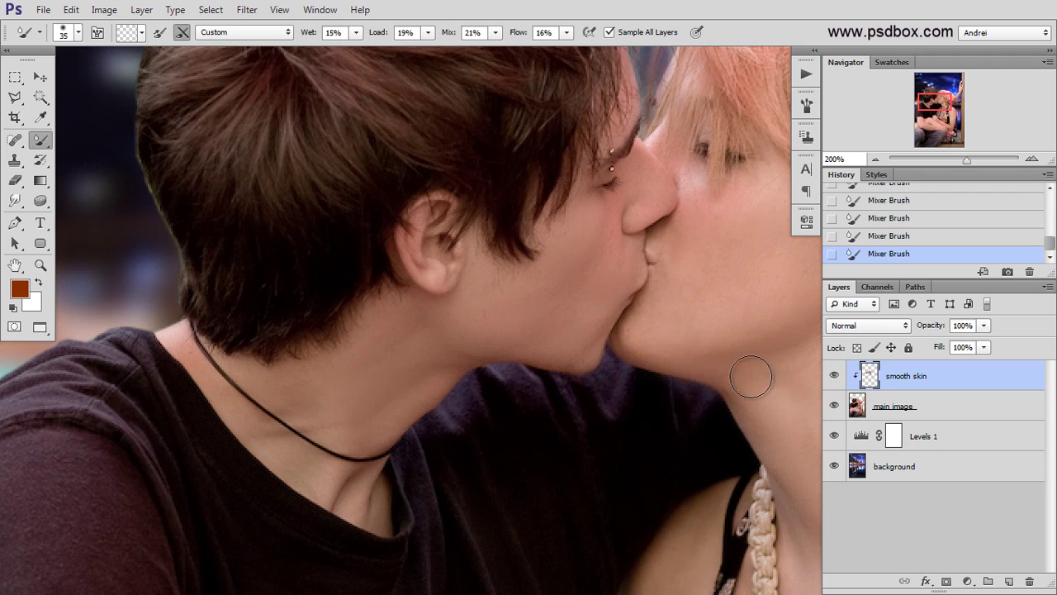
drag(524, 383, 514, 405)
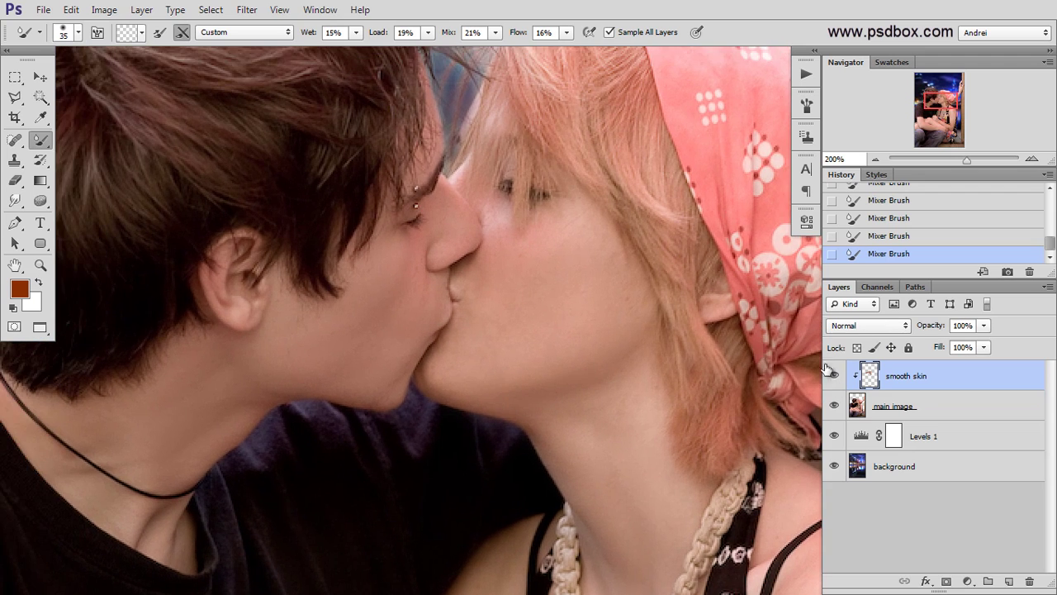
click(835, 379)
click(835, 378)
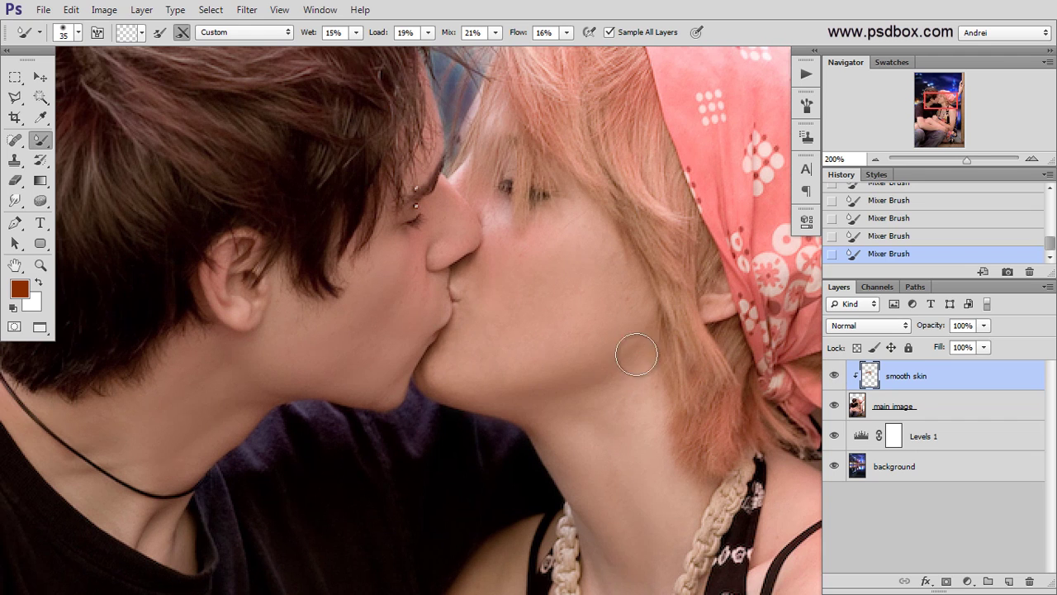
Set the Mixer Brush to 22% Load, 24% Mix, 20% Flow and 47 px for the woman's shoulder.
scroll(530, 381, down, 1)
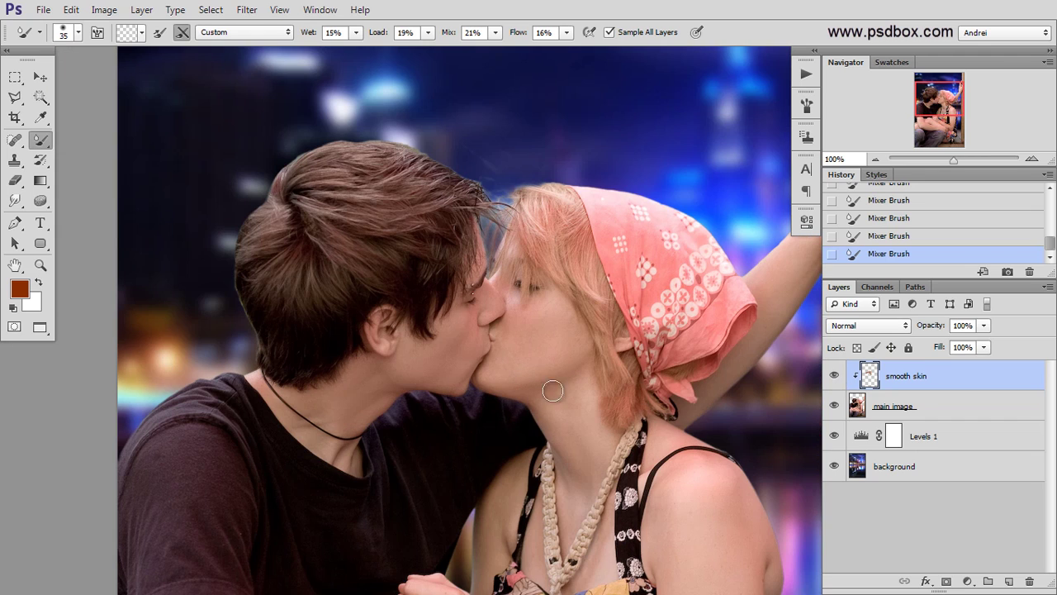
drag(603, 464, 476, 380)
scroll(536, 409, up, 1)
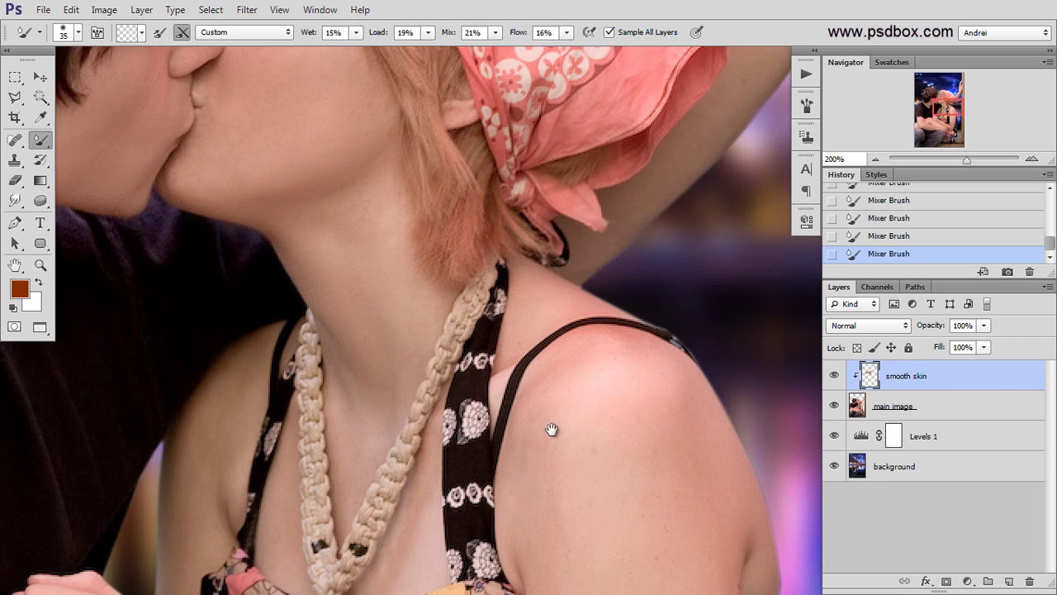
drag(552, 430, 512, 363)
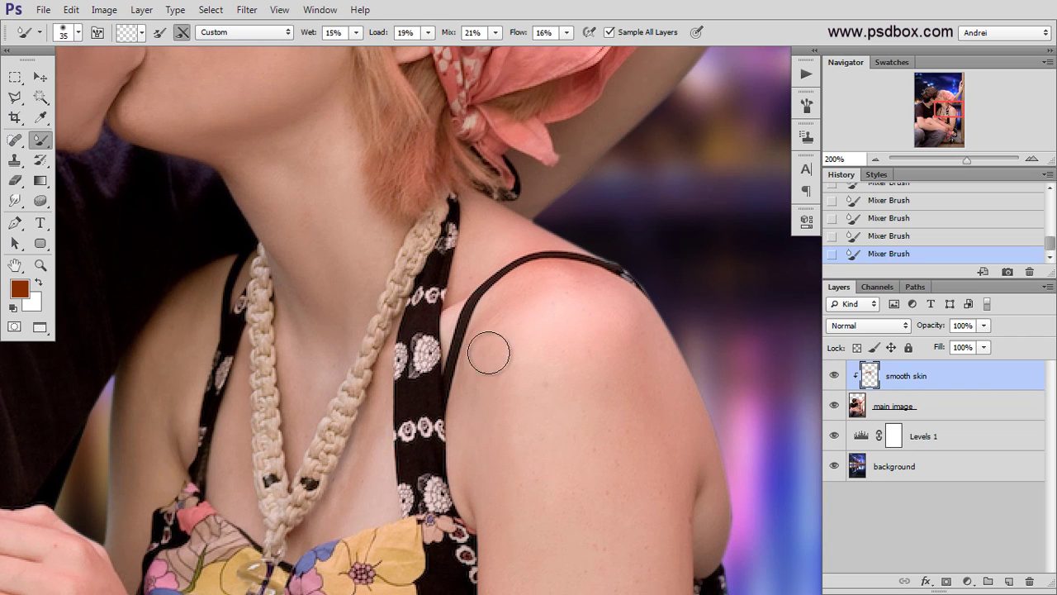
scroll(550, 366, down, 1)
drag(555, 285, 531, 247)
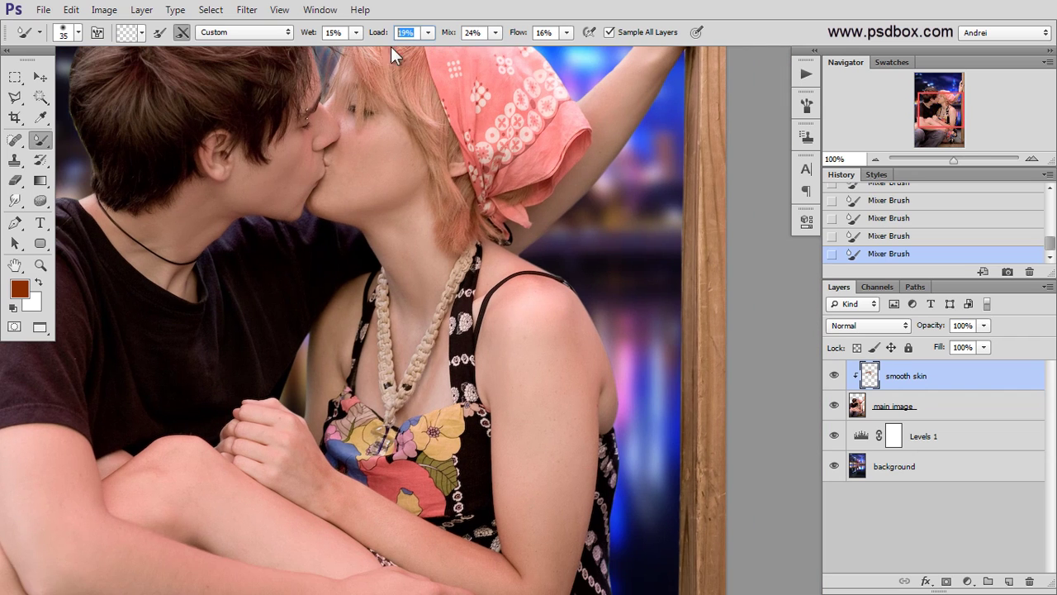
click(542, 33)
right_click(556, 325)
key(Return)
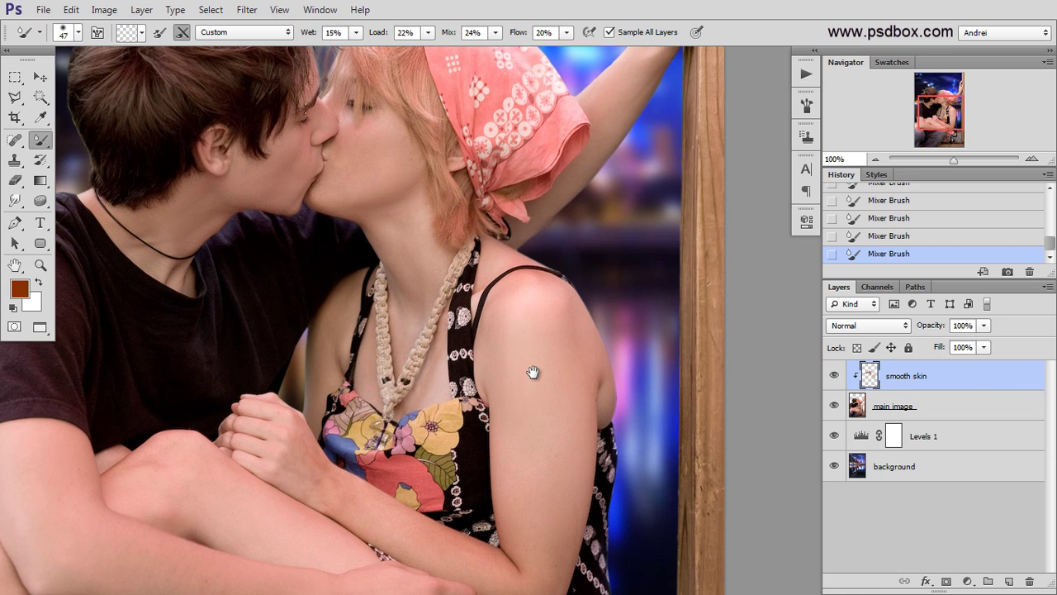
Resize the Mixer Brush to 45 px and smooth the woman's shoulder.
drag(530, 316, 524, 264)
key(bracketright)
key(bracketright)
key(bracketright)
key(bracketright)
key(bracketleft)
key(bracketleft)
key(bracketleft)
key(bracketleft)
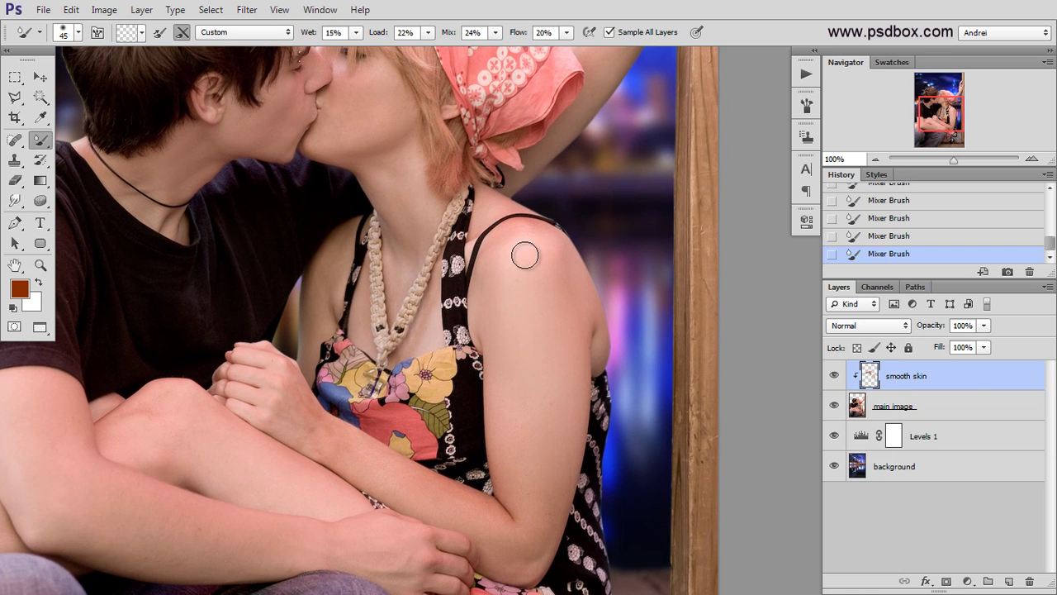
Continue smoothing the woman's shoulder and upper arm with the 45 px Mixer Brush.
scroll(526, 243, up, 1)
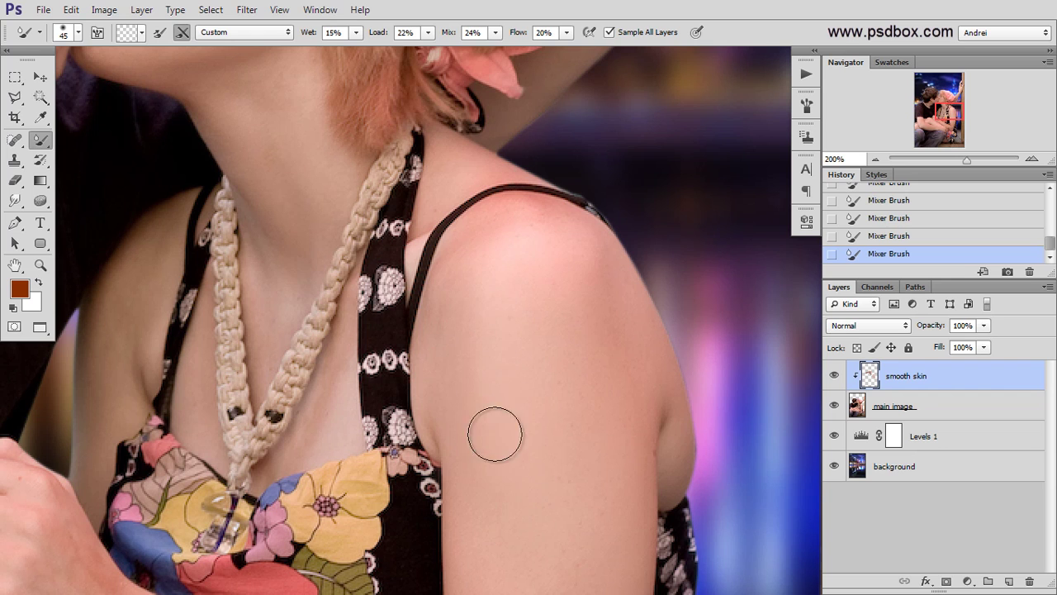
scroll(540, 431, down, 1)
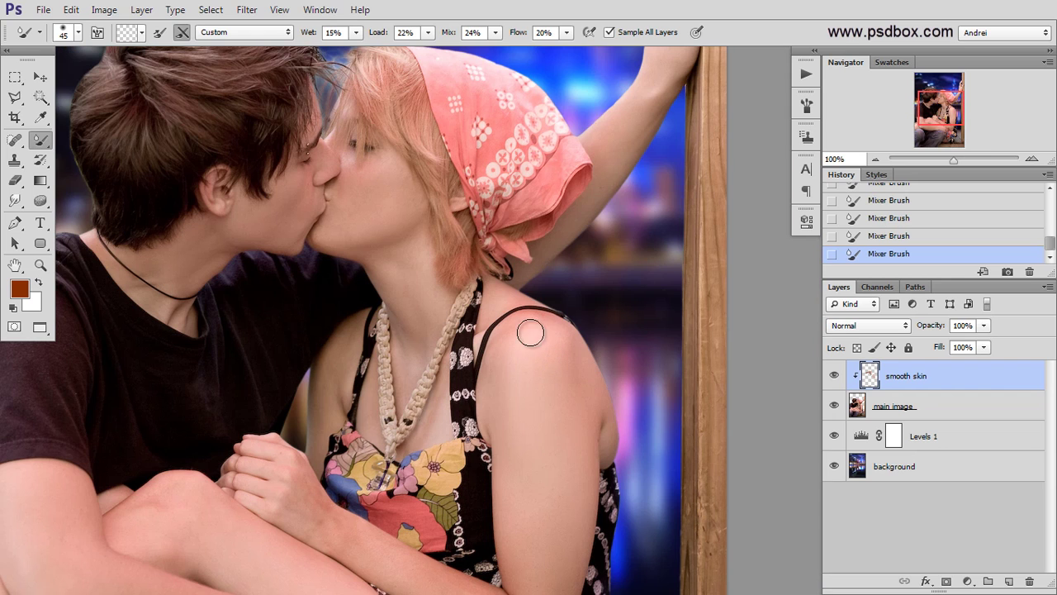
scroll(561, 351, up, 1)
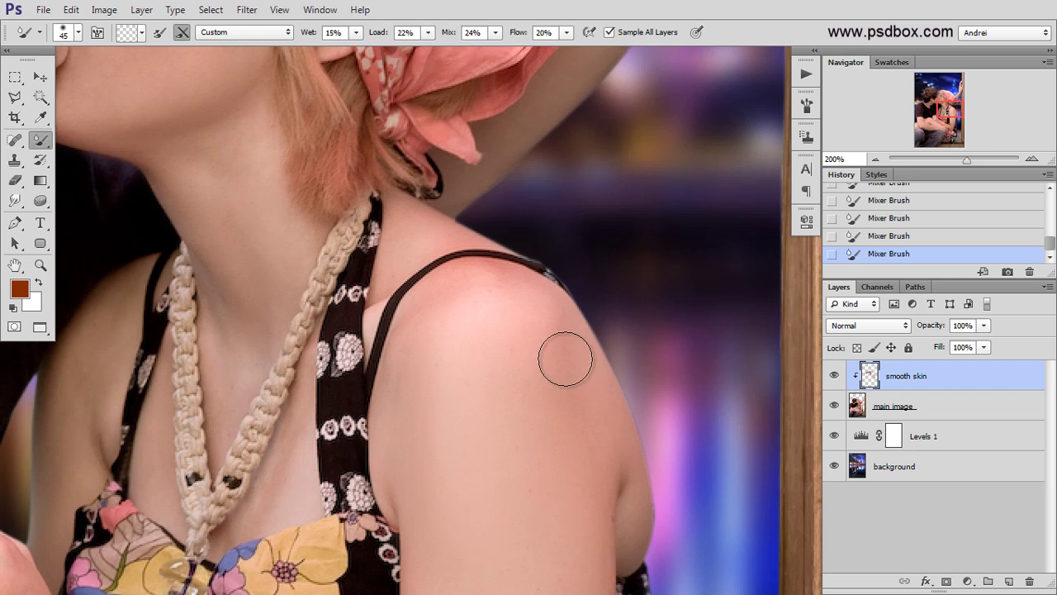
scroll(576, 487, down, 1)
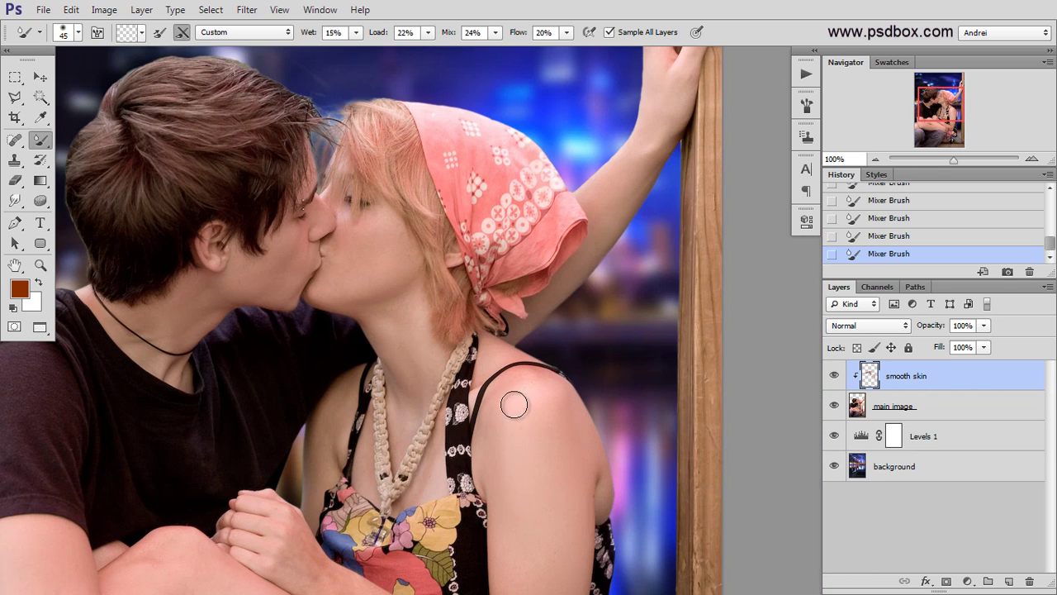
Smooth both of the woman's upper arms with the 45 px Mixer Brush and undo the last stroke.
drag(559, 383, 576, 311)
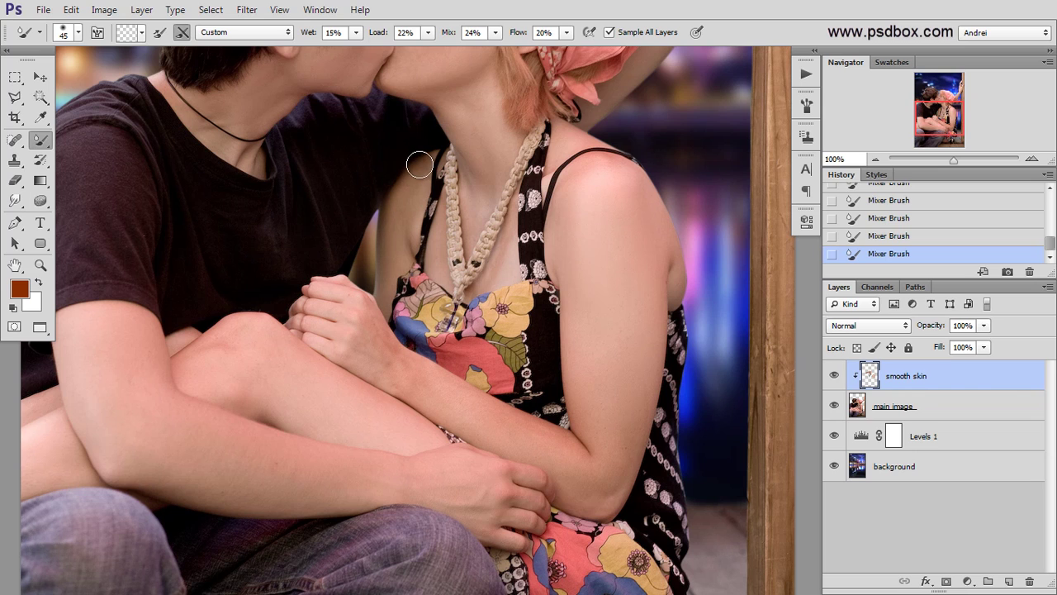
key(ctrl+z)
drag(390, 264, 409, 242)
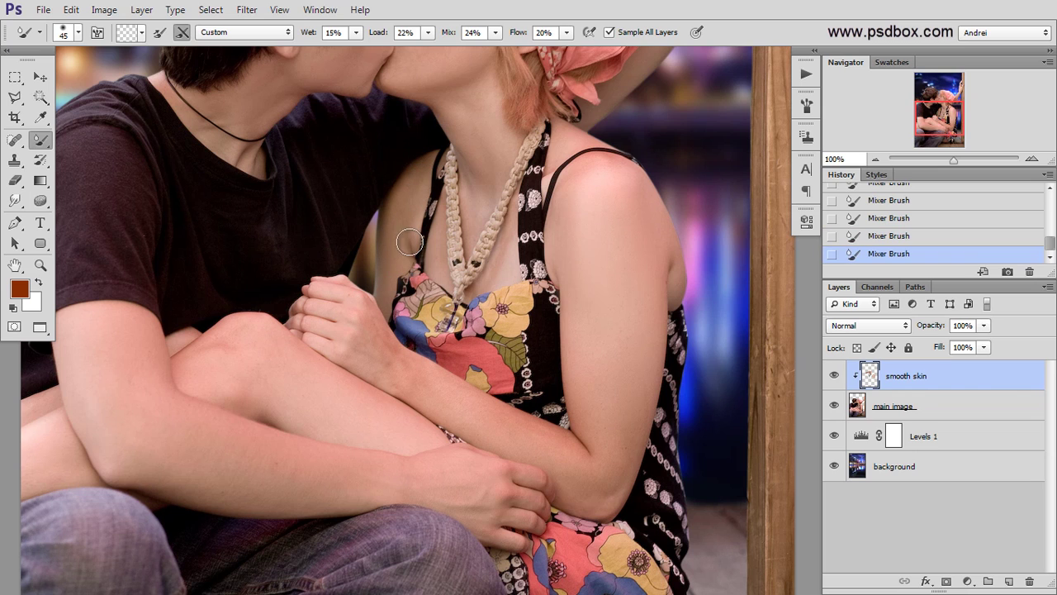
drag(593, 322, 589, 345)
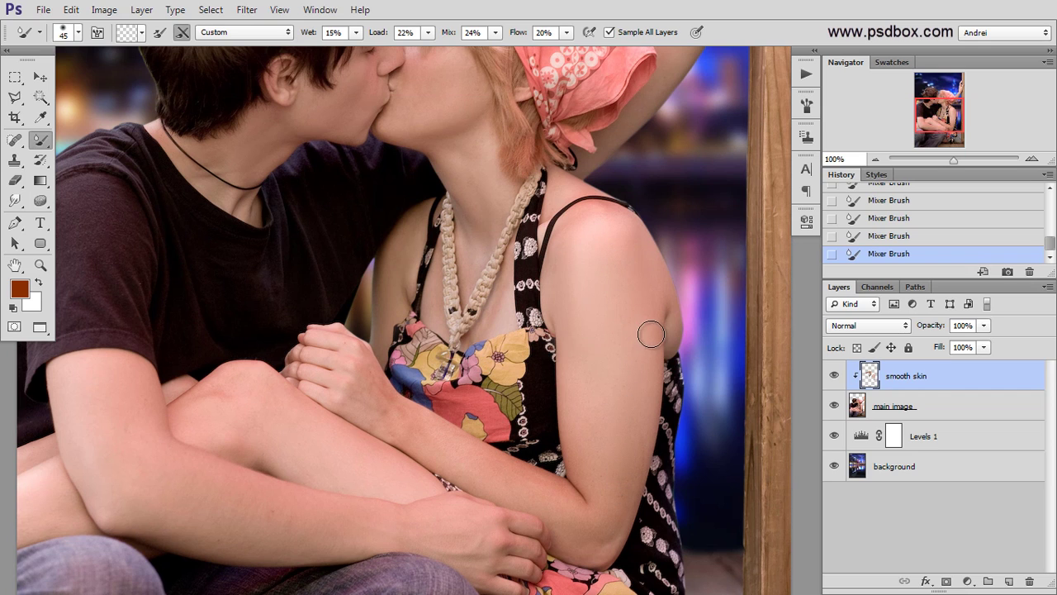
key(ctrl+z)
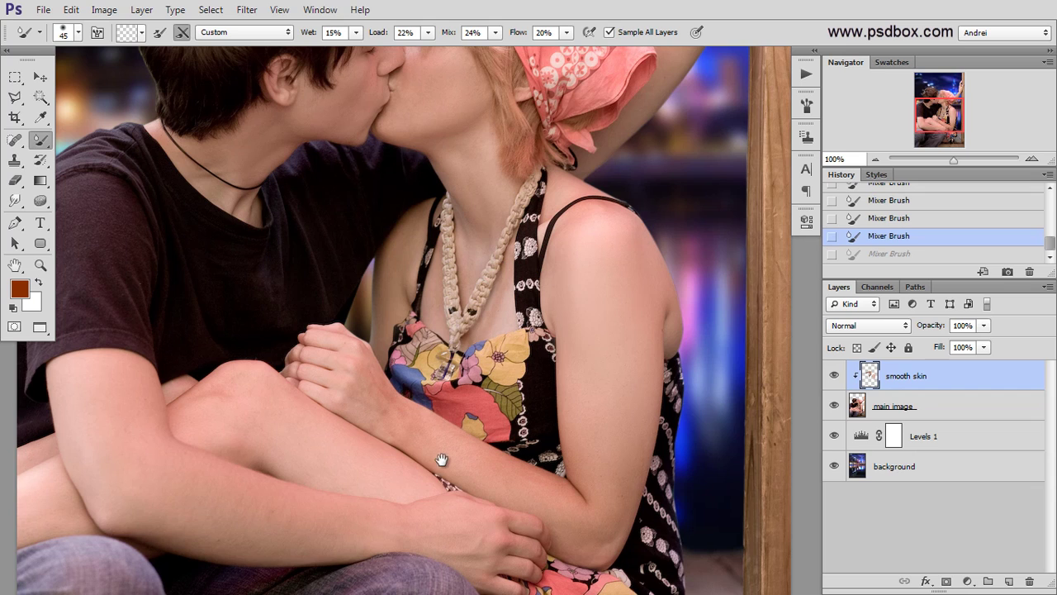
Smooth the man's forearm and elbow with the Mixer Brush, varying its size between 50 and 60 px.
drag(442, 460, 556, 345)
click(320, 374)
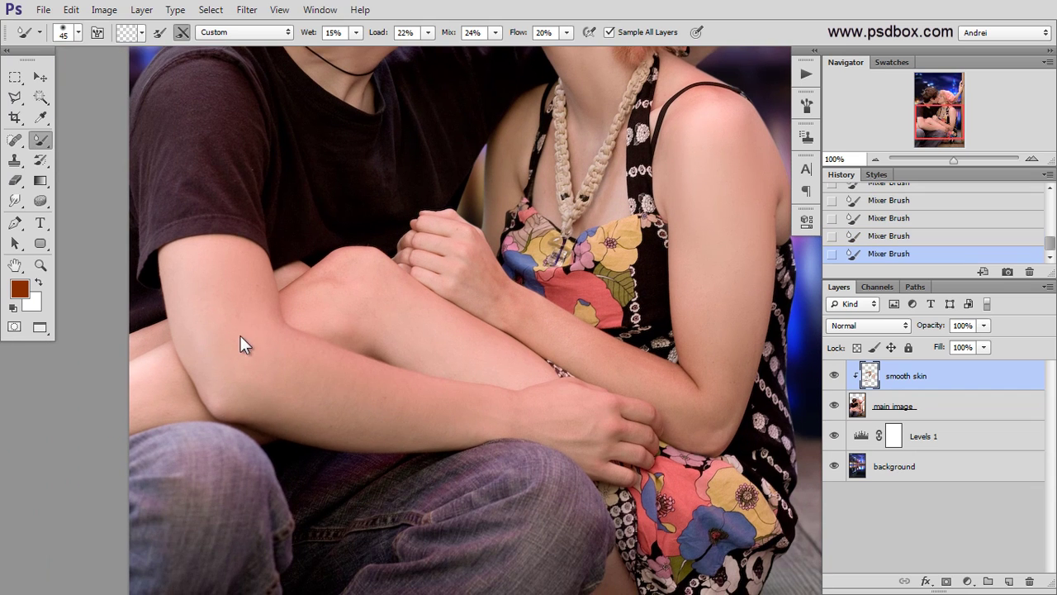
key(bracketright)
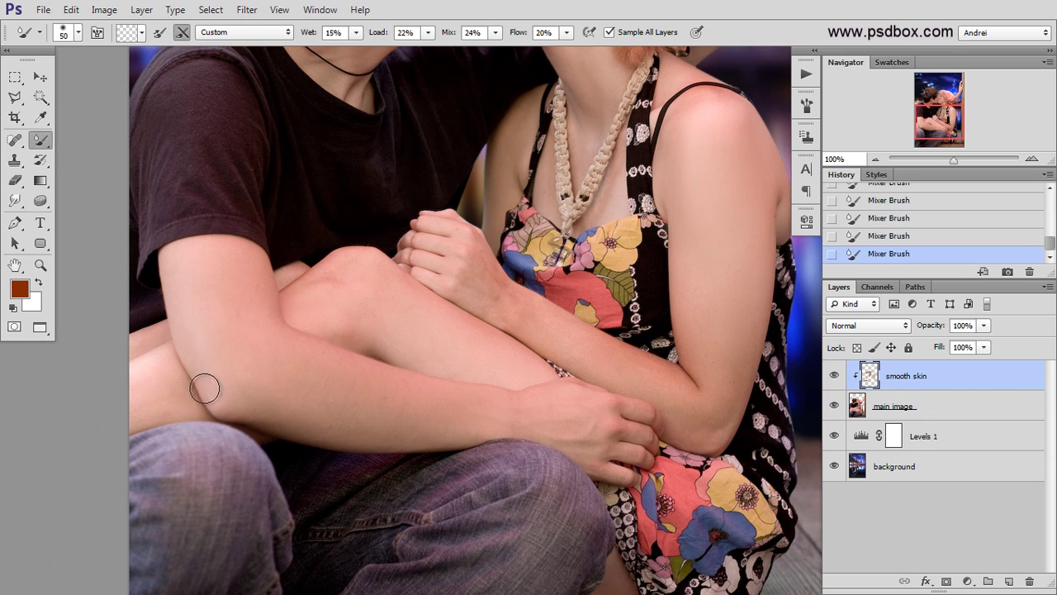
key(bracketright)
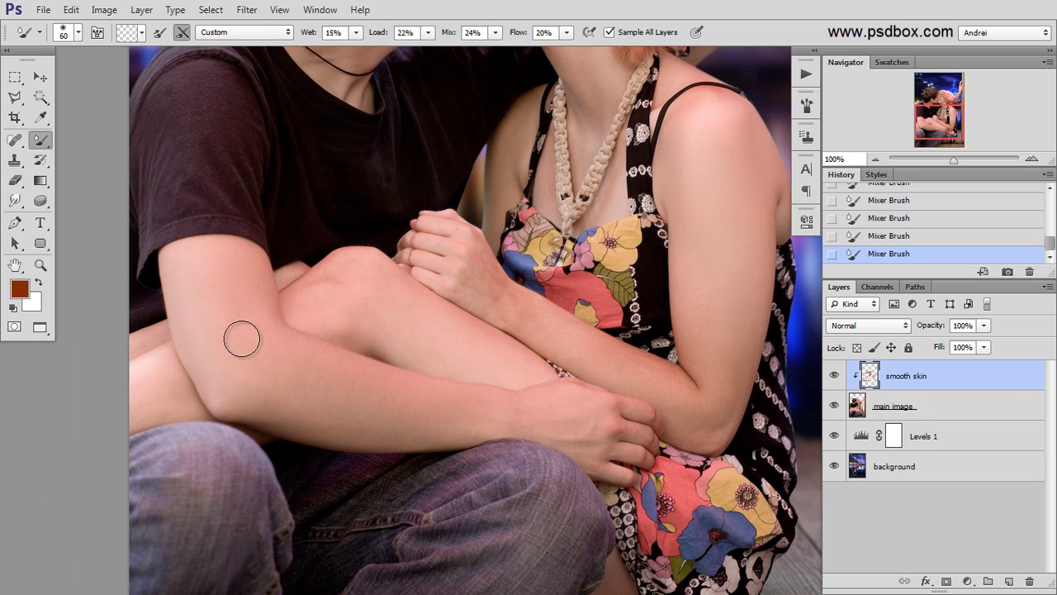
key(bracketleft)
Compare the man's arm before and after smoothing by stepping back three Mixer Brush strokes and restoring them.
key(ctrl+alt+z)
key(ctrl+alt+z)
key(ctrl+alt+z)
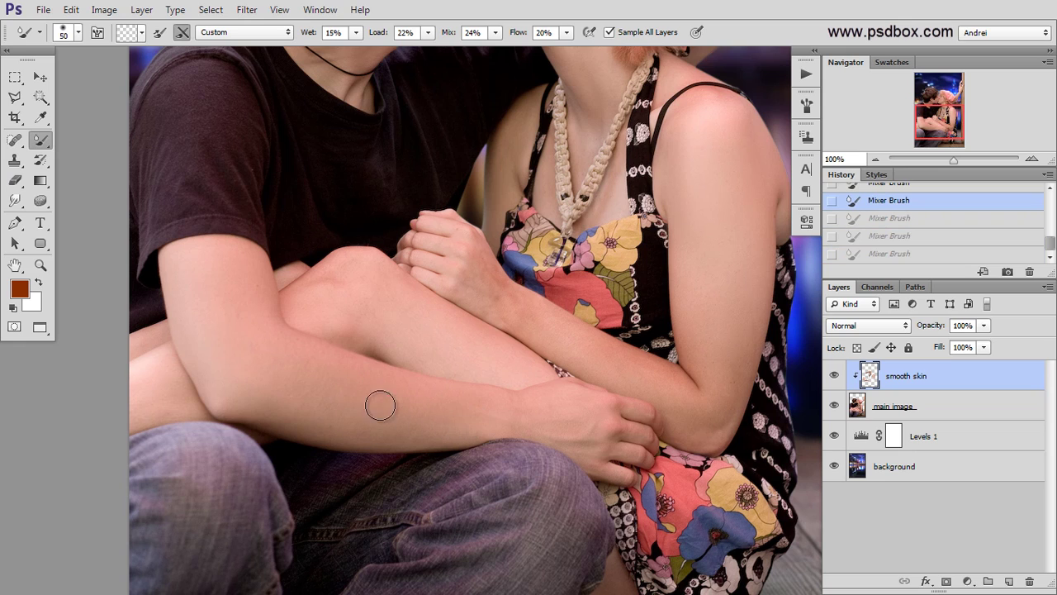
key(ctrl+shift+z)
key(ctrl+shift+z)
key(ctrl+shift+z)
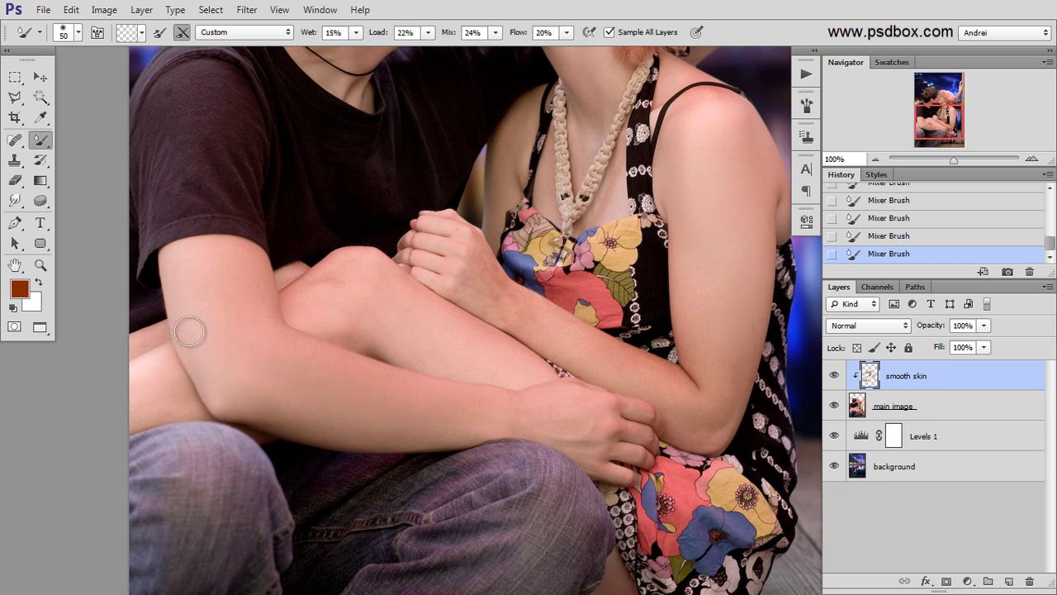
Smooth the back of the man's hand and wrist with the Mixer Brush at 40 px and 30 px.
alt+scroll(570, 418, up, 2)
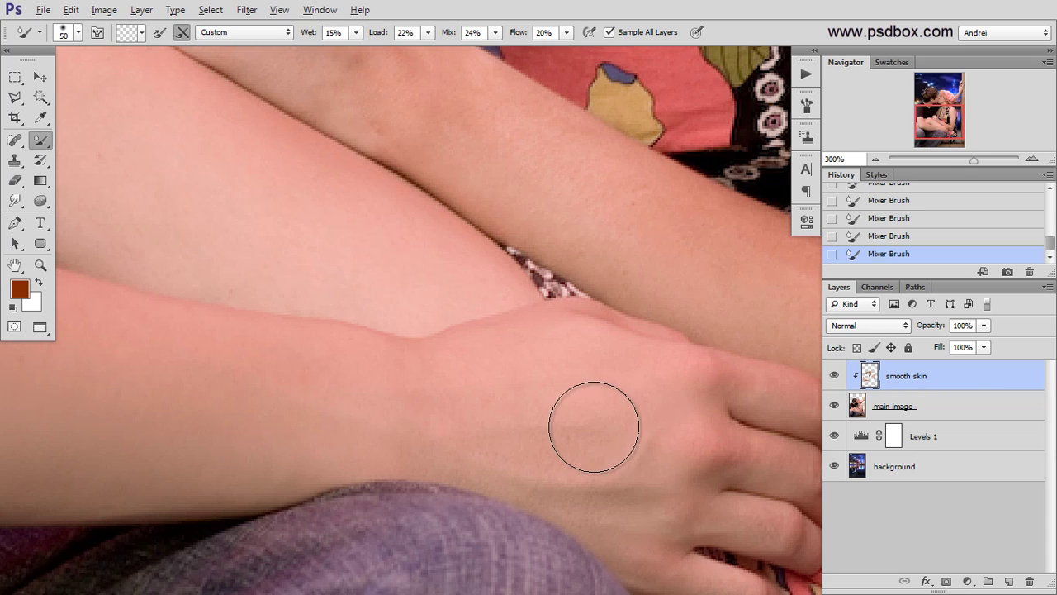
key(bracketleft)
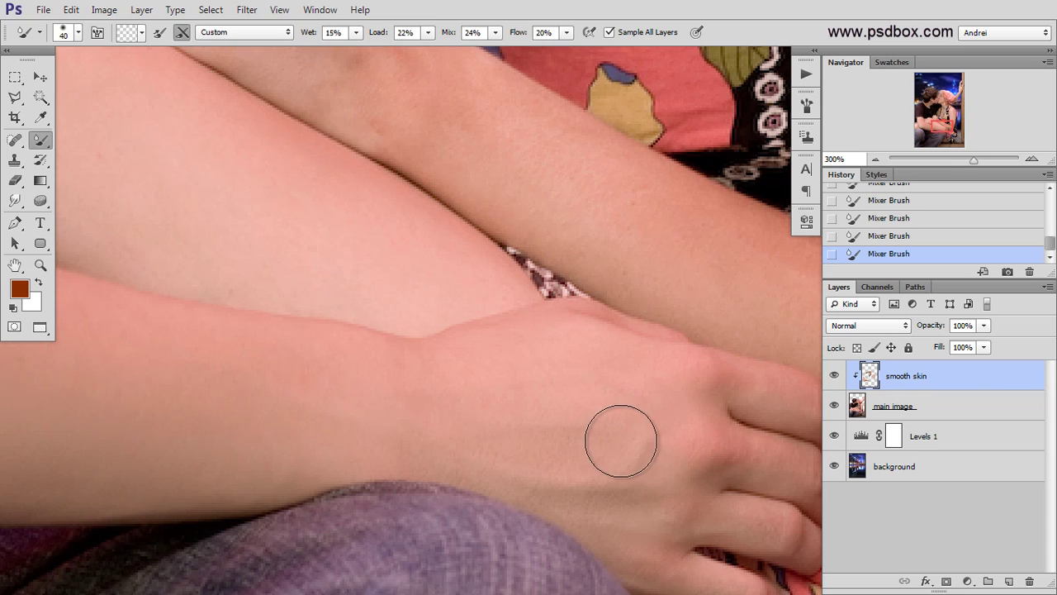
key(bracketleft)
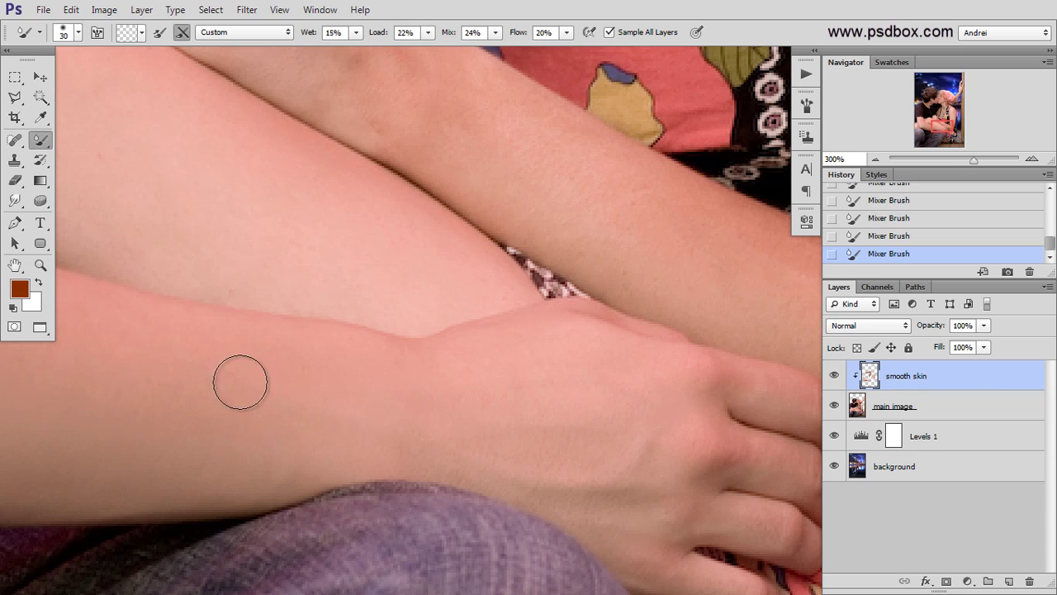
Smooth the back of the woman's clasped hand and wrist with the Mixer Brush at 20 px and 30 px.
drag(229, 372, 321, 484)
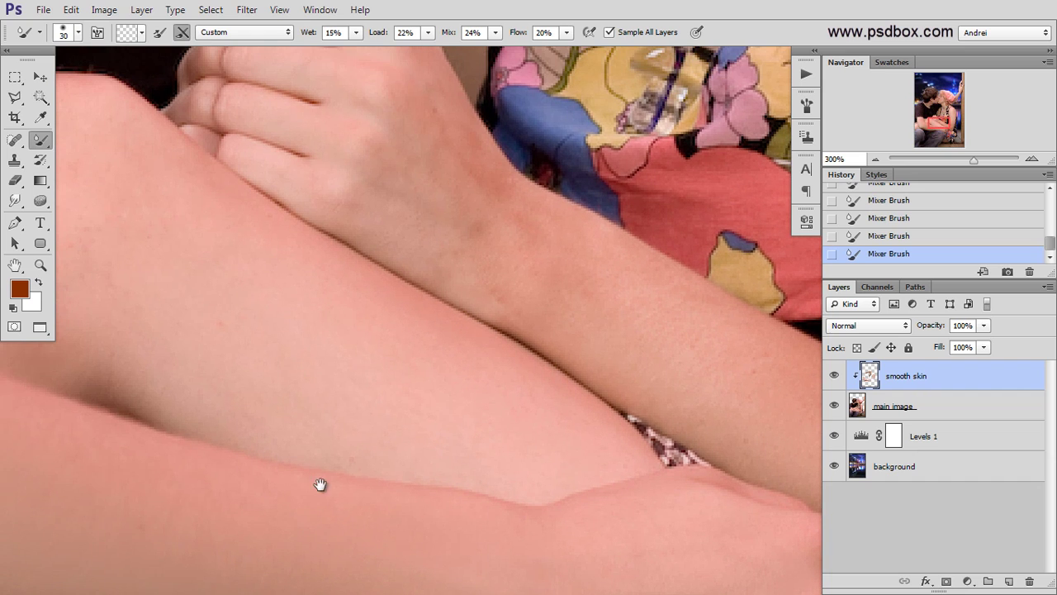
drag(526, 215, 489, 355)
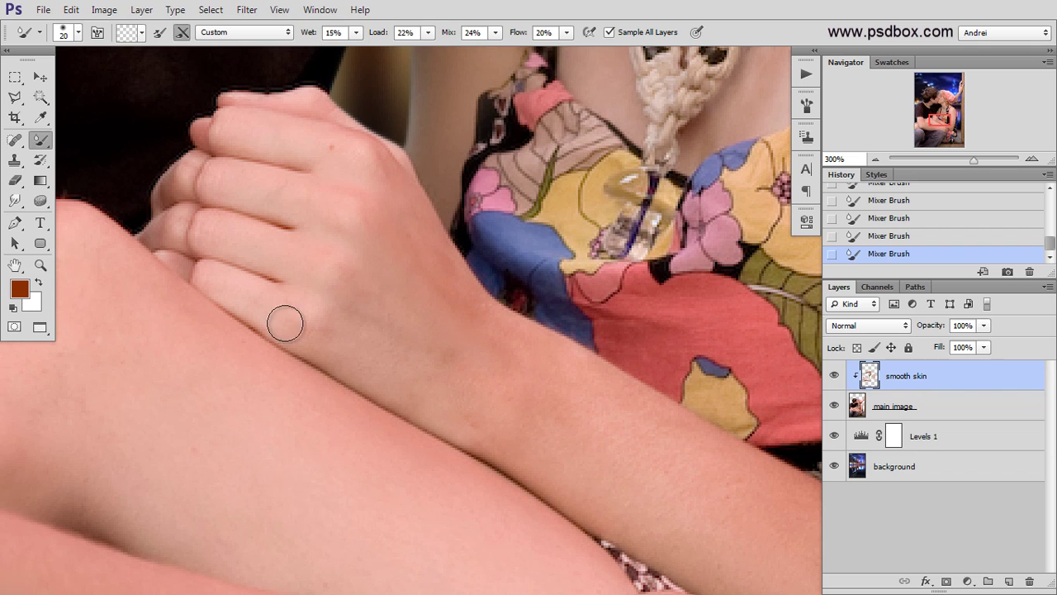
key(bracketright)
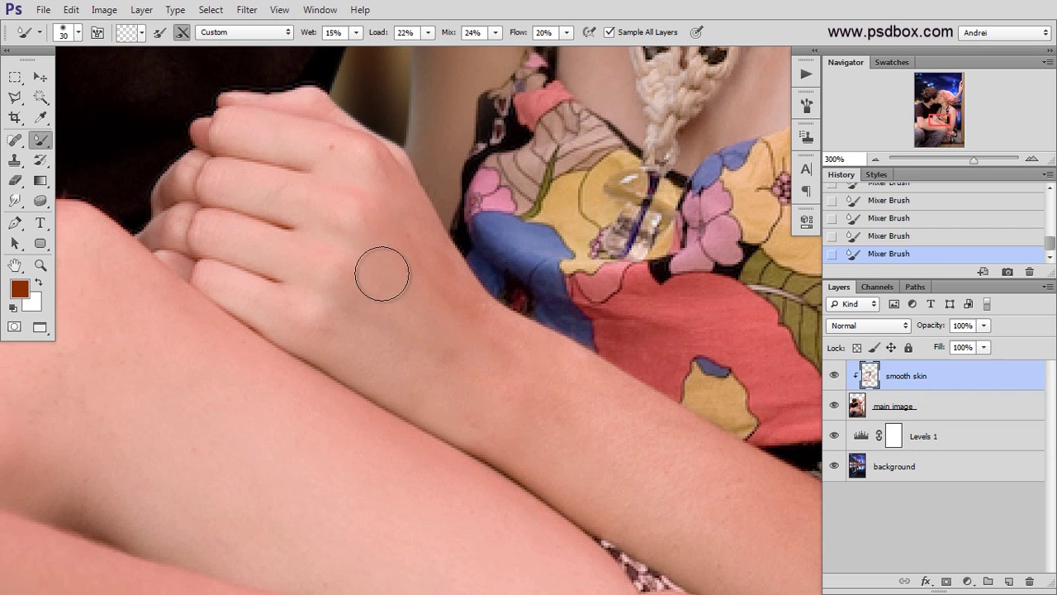
Smooth the woman's forearm and elbow with the 30 px Mixer Brush.
scroll(536, 386, down, 1)
drag(561, 407, 448, 342)
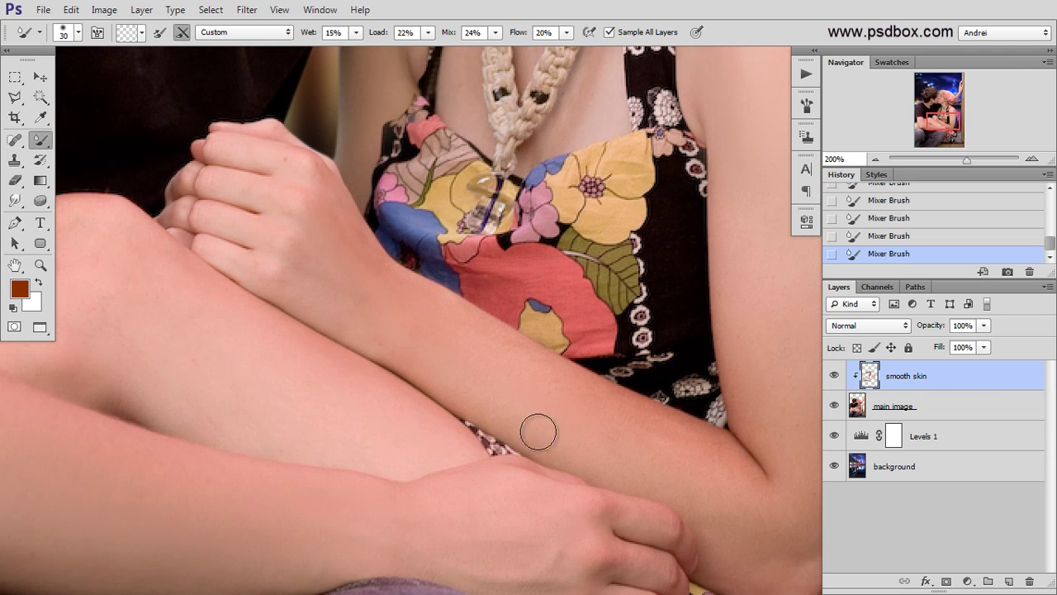
drag(668, 458, 536, 384)
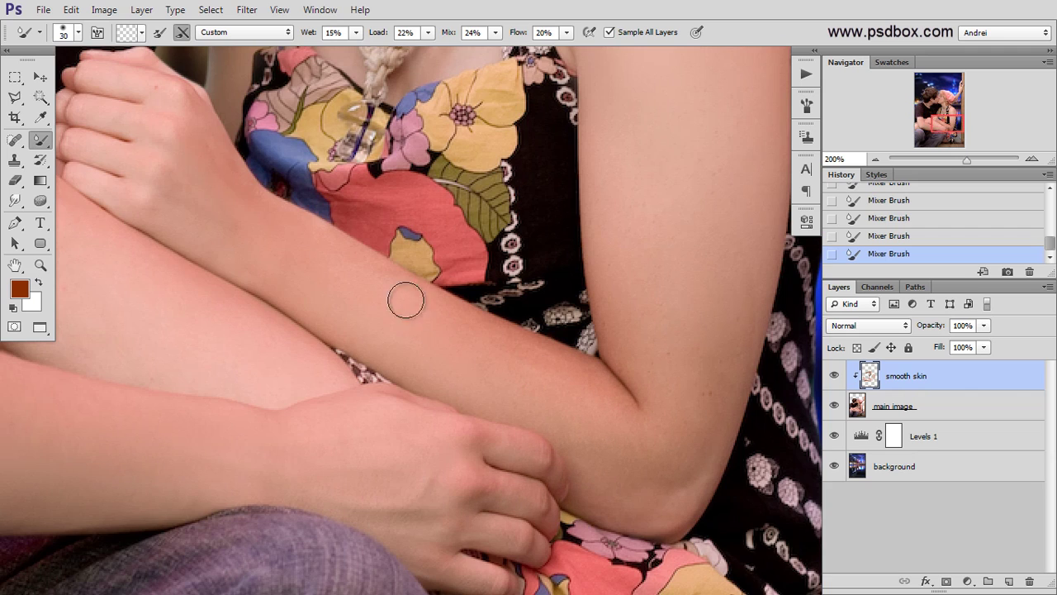
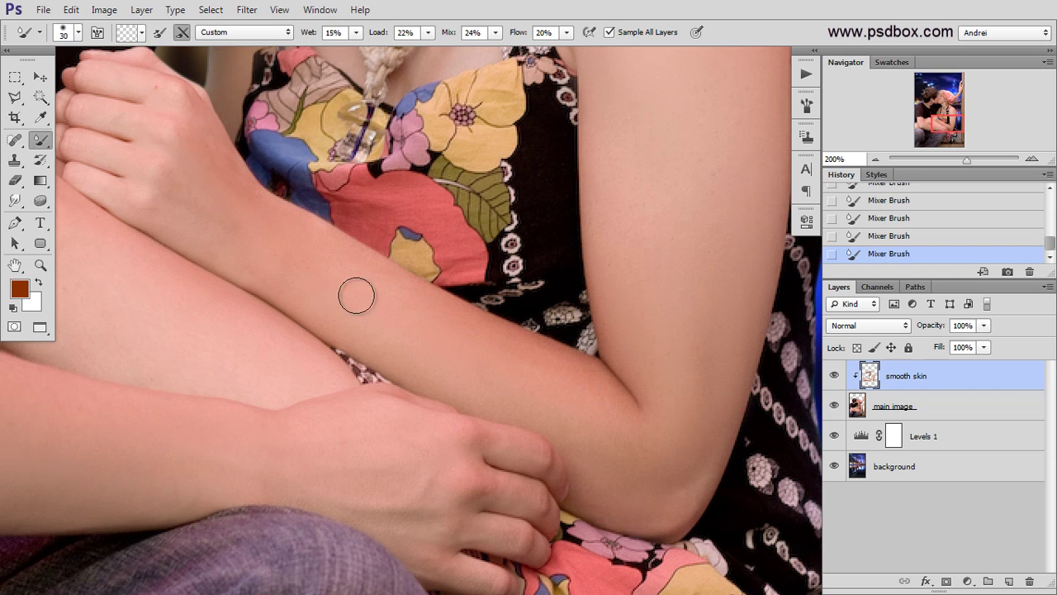
Touch up the woman's hand at 30 px and smooth her knee and leg with the Mixer Brush at 40 px.
drag(271, 217, 594, 441)
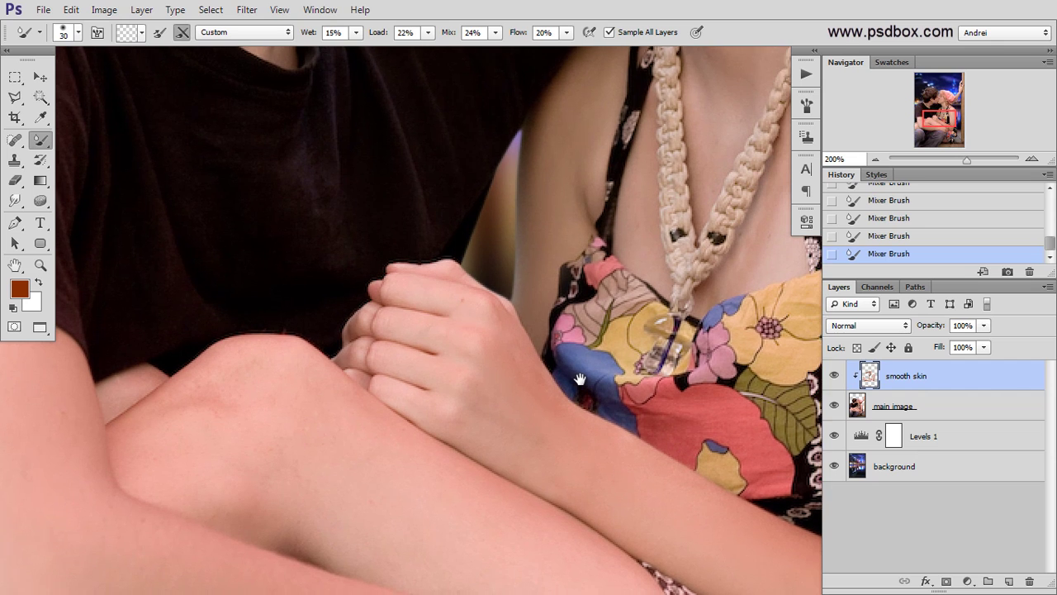
drag(578, 370, 475, 283)
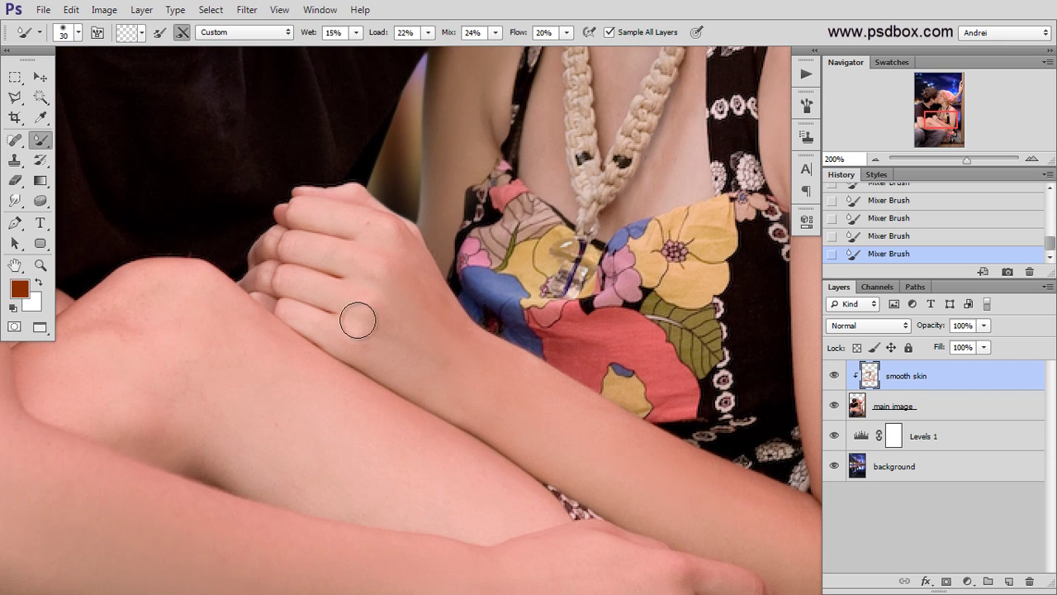
drag(307, 354, 531, 349)
key(bracketright)
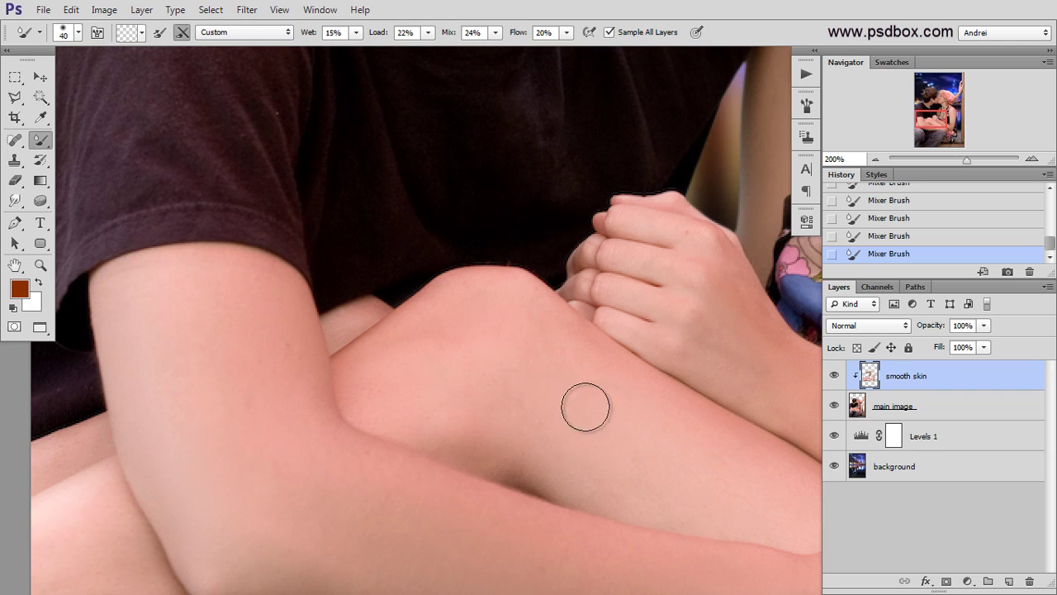
Smooth the man's elbow and the leg behind it with the Mixer Brush at 40 px and 30 px.
scroll(356, 371, down, 2)
scroll(271, 442, up, 1)
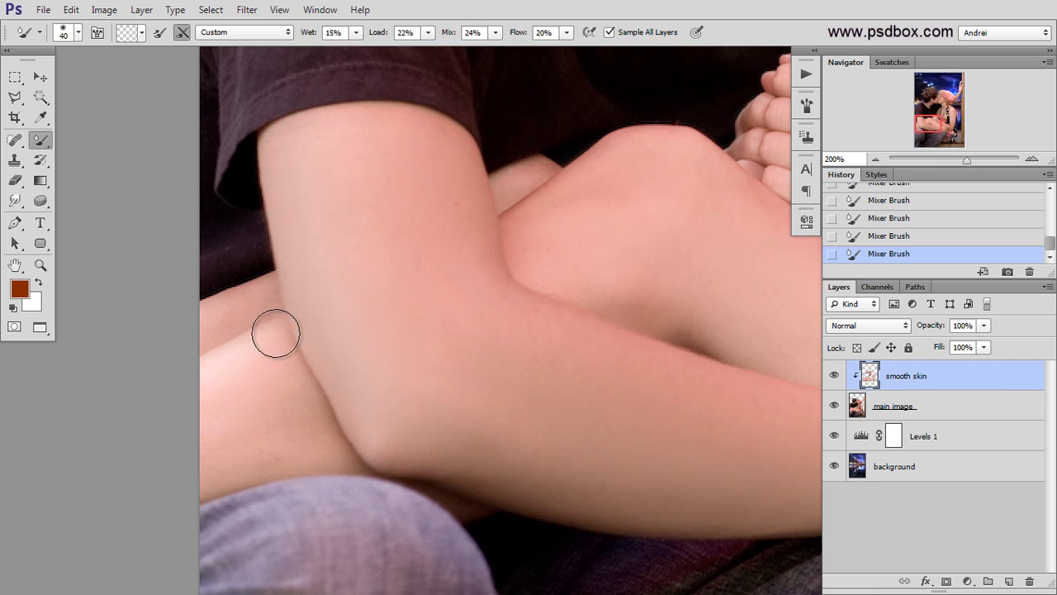
key(bracketleft)
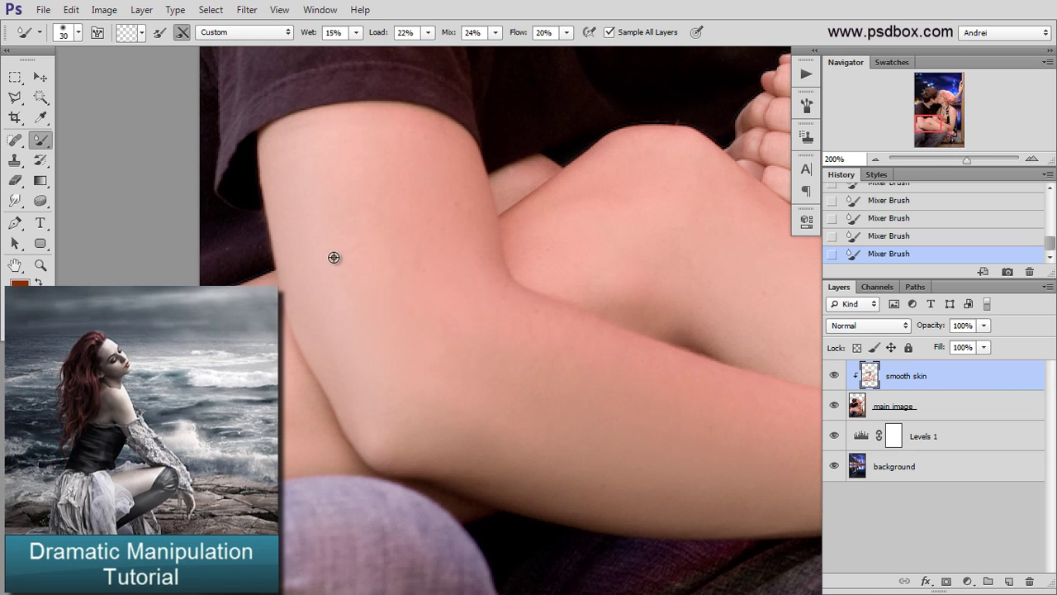
key(ctrl+minus)
key(ctrl+minus)
drag(618, 339, 621, 365)
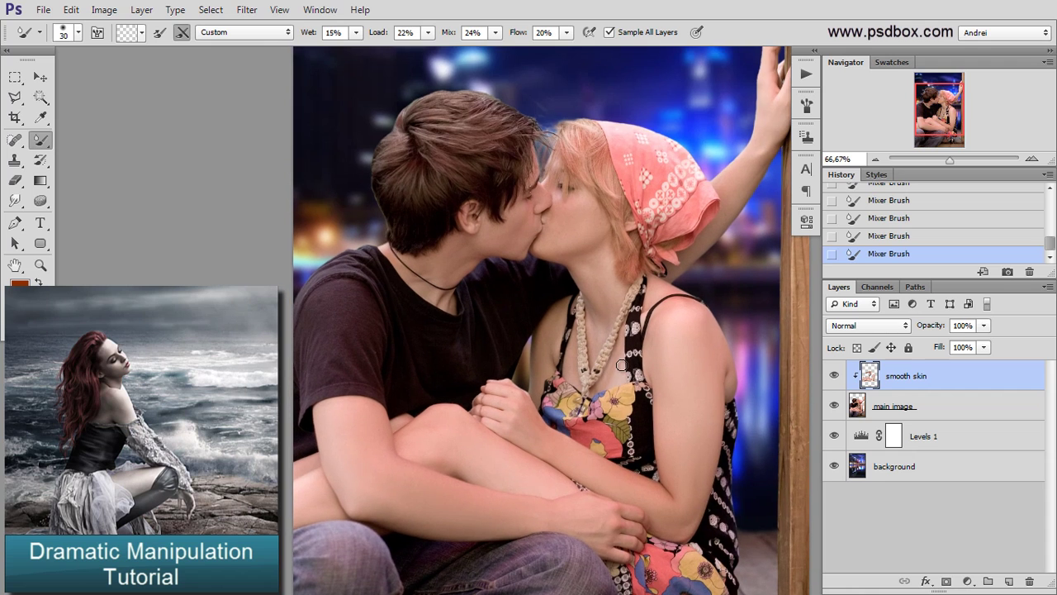
Smooth the woman's jaw, chin and neck with the Mixer Brush at 40 px and 30 px.
scroll(578, 261, up, 2)
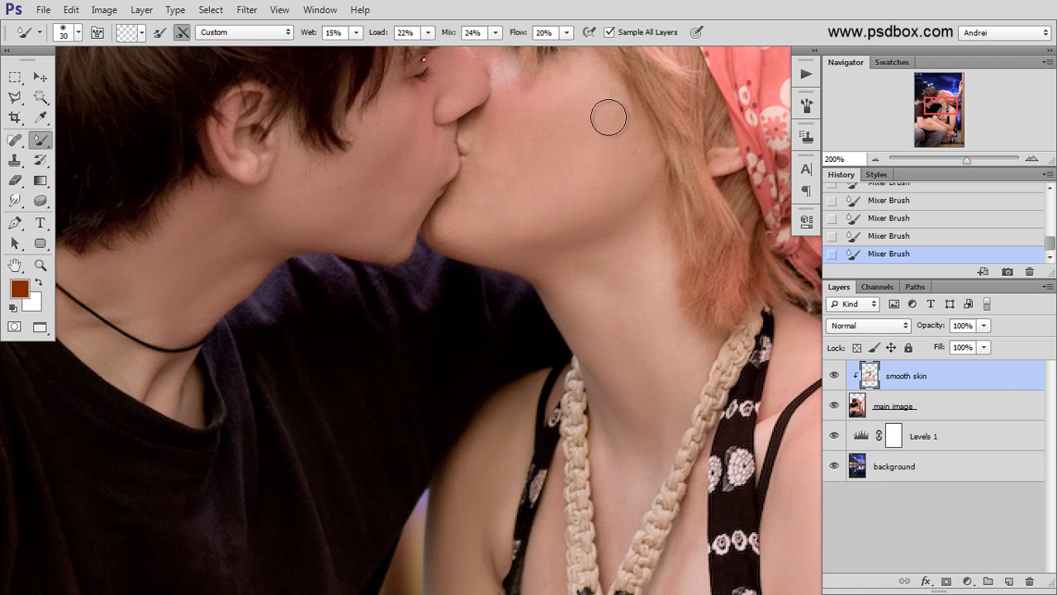
drag(630, 232, 641, 329)
key(bracketright)
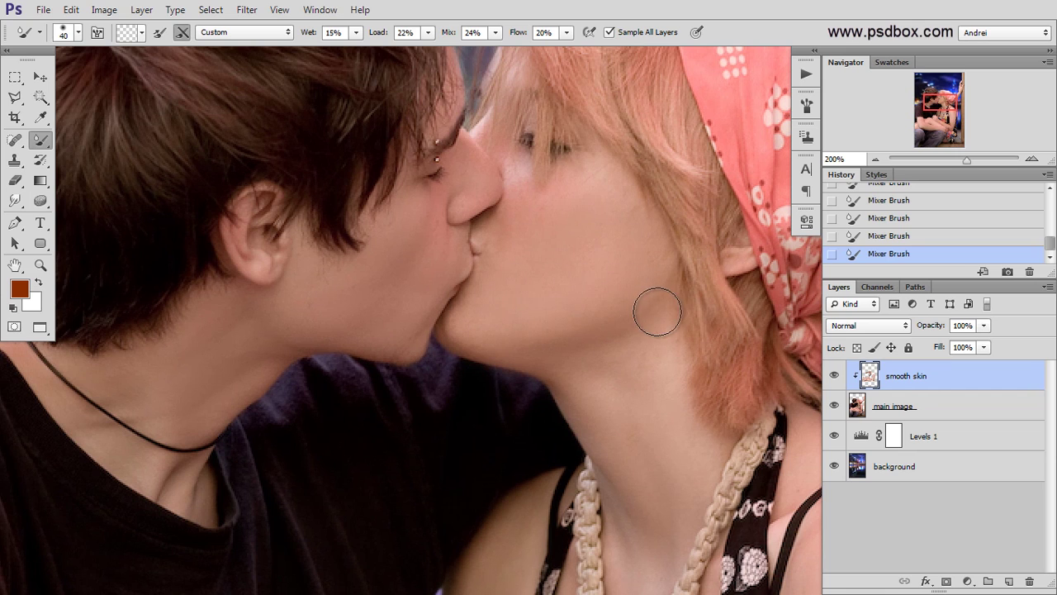
key(bracketleft)
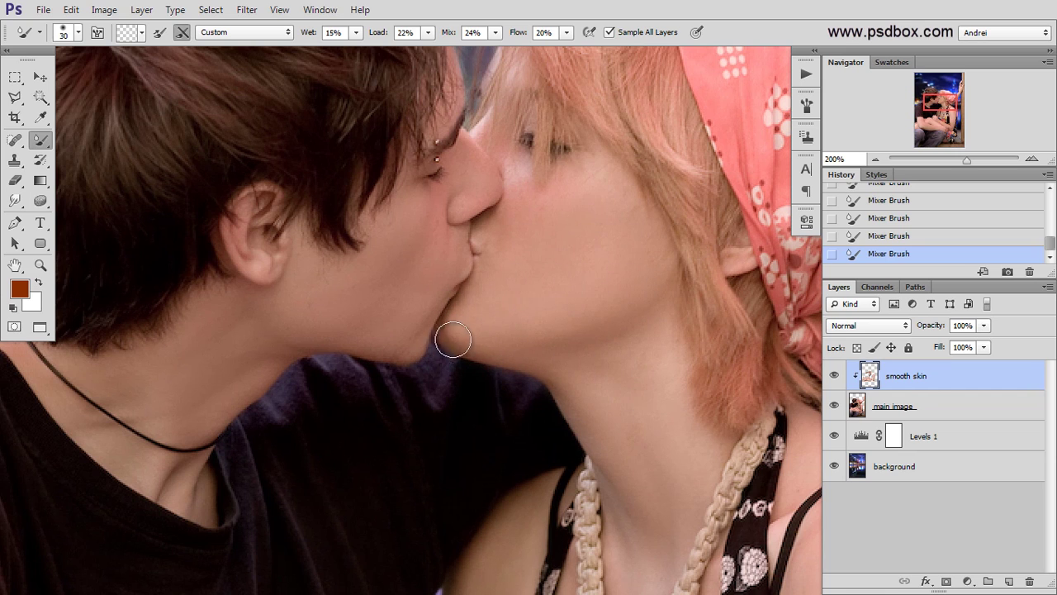
key(ctrl+plus)
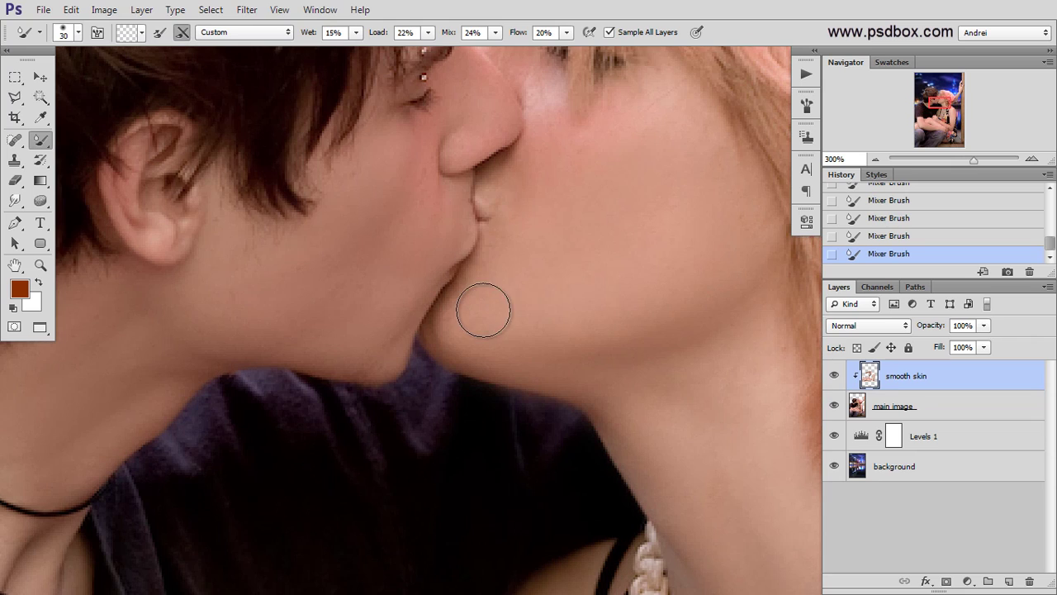
Undo the last stroke and smooth the man's cheek and the skin beside his mouth with the Mixer Brush at 20 px.
key(ctrl+z)
key(bracketleft)
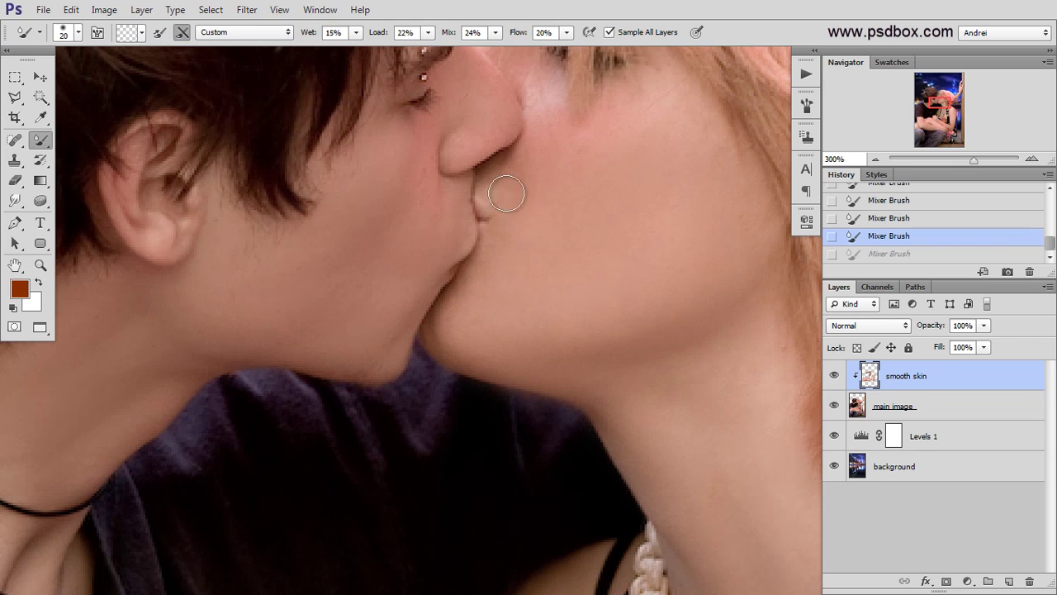
drag(425, 172, 426, 207)
mouse_move(424, 143)
mouse_down()
mouse_move(411, 253)
mouse_move(417, 152)
mouse_move(416, 222)
mouse_up()
mouse_move(328, 204)
mouse_down()
mouse_move(327, 231)
mouse_move(311, 234)
mouse_move(282, 282)
mouse_up()
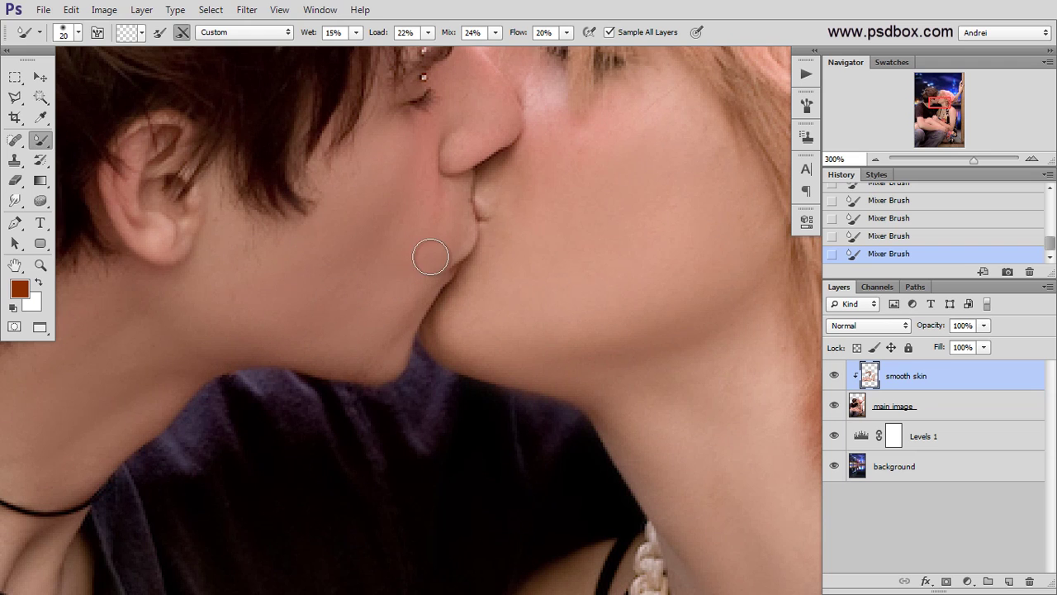
scroll(459, 221, down, 1)
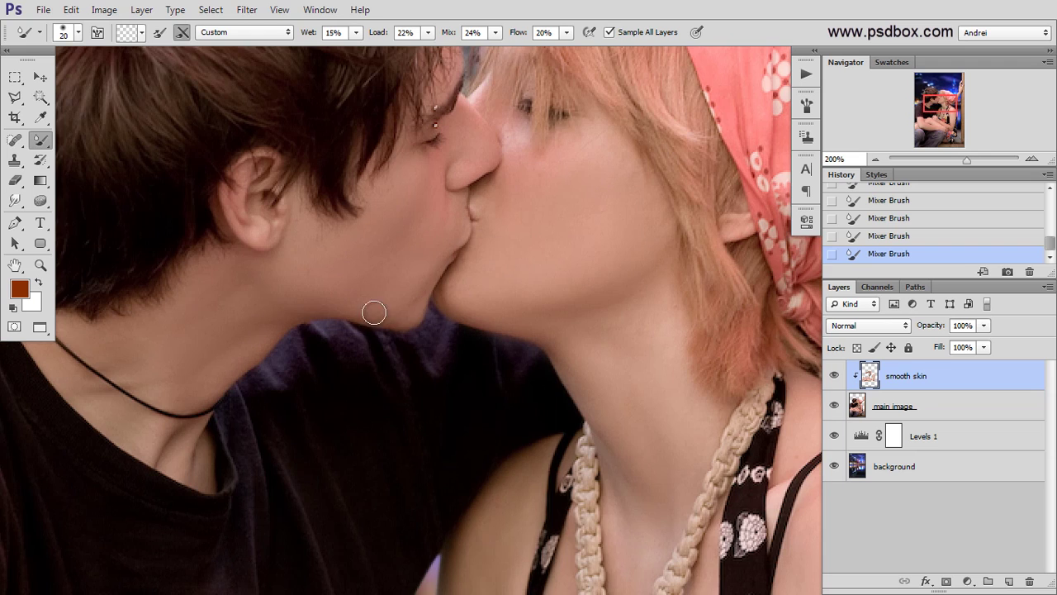
Refine the skin on the woman's cheek and around the noses with the Mixer Brush at 35 px and 25 px.
drag(623, 246, 563, 340)
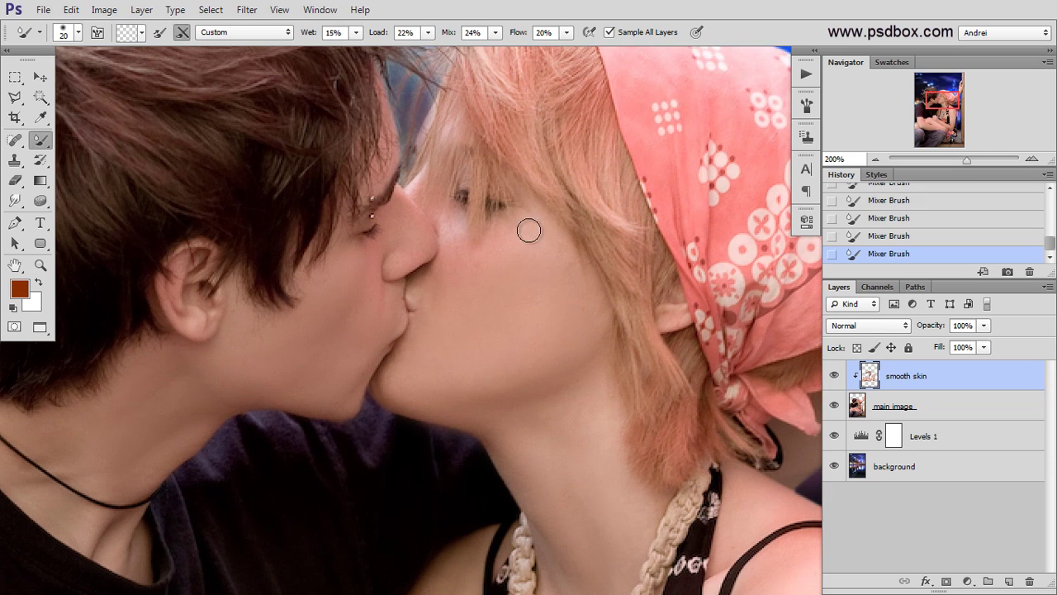
key(])
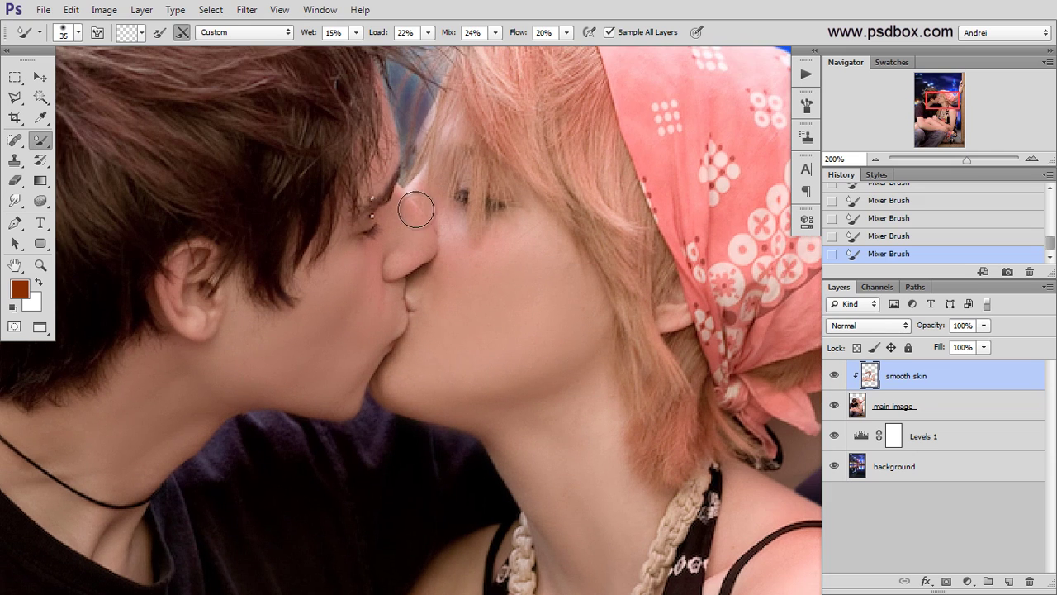
scroll(465, 270, down, 3)
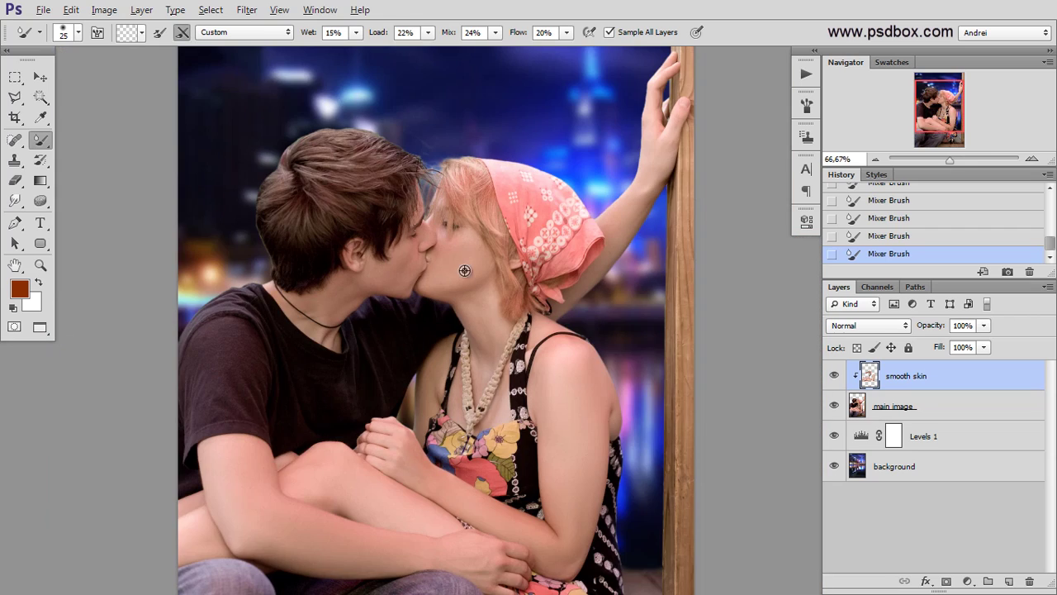
Examine the smoothed skin on the woman's raised arm and hand and on both faces up close, reducing the Mixer Brush to 15 px.
scroll(589, 207, up, 4)
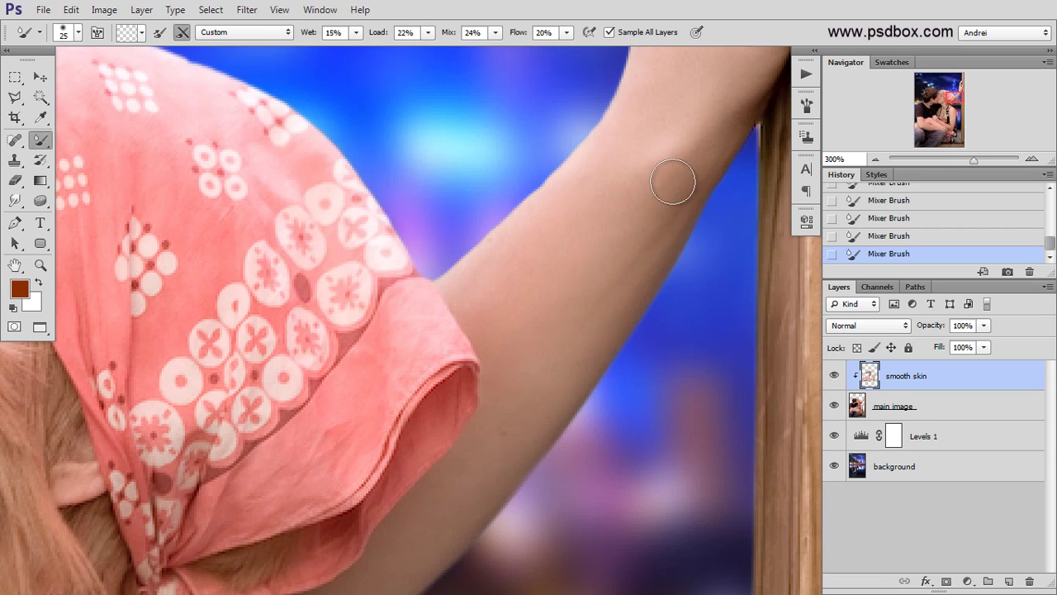
drag(534, 396, 588, 199)
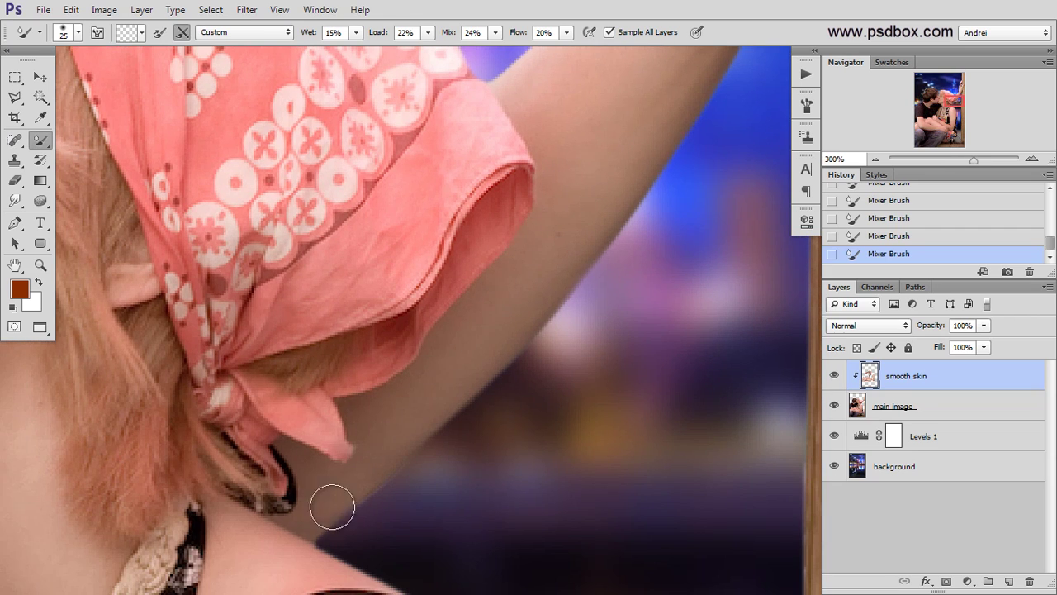
mouse_move(557, 224)
mouse_down()
mouse_move(438, 415)
mouse_move(481, 402)
mouse_move(396, 590)
mouse_up()
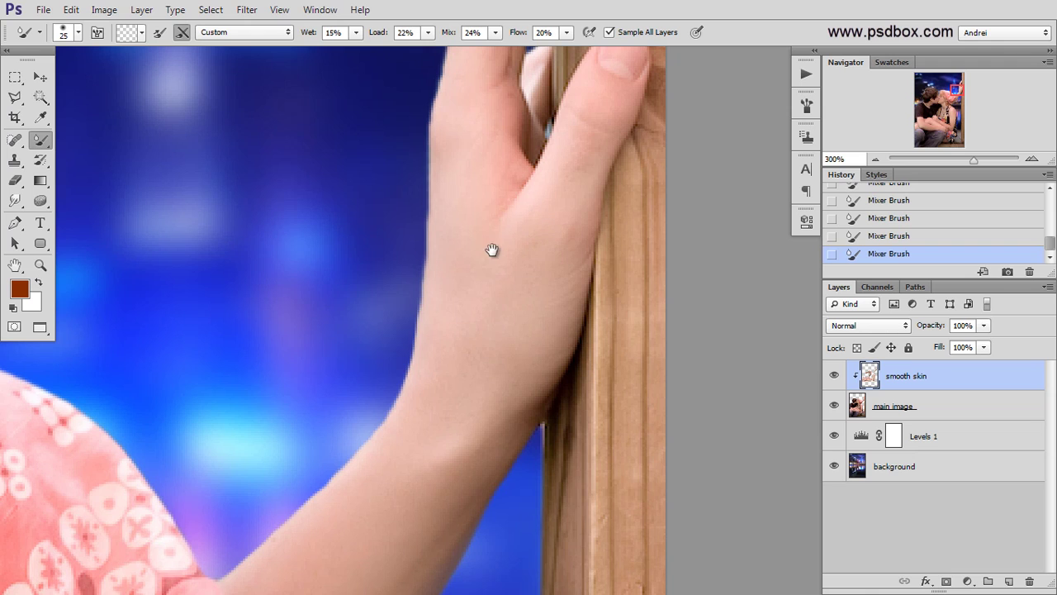
drag(493, 251, 496, 331)
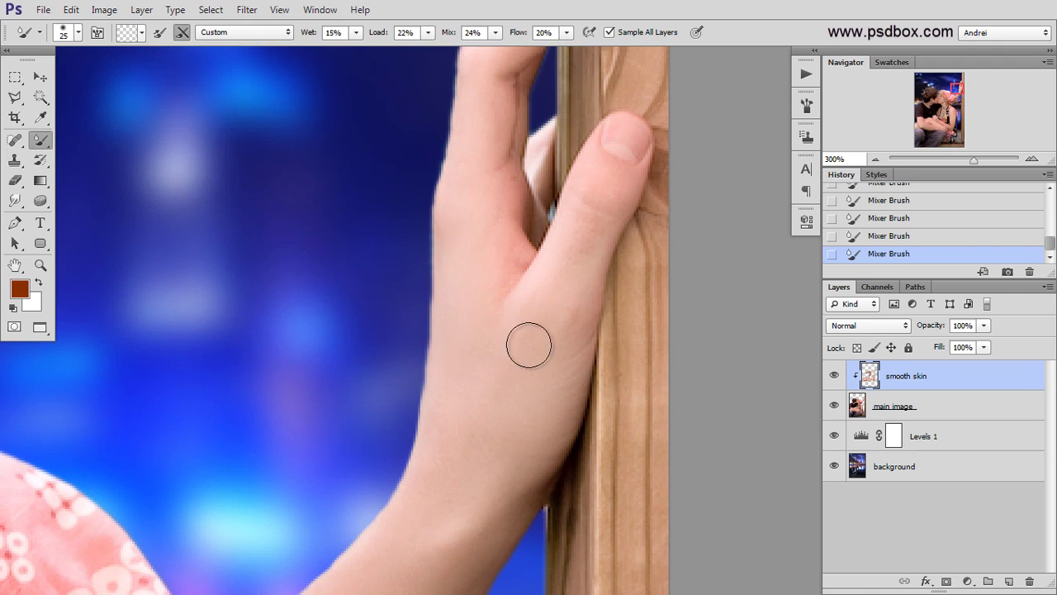
key(ctrl+1)
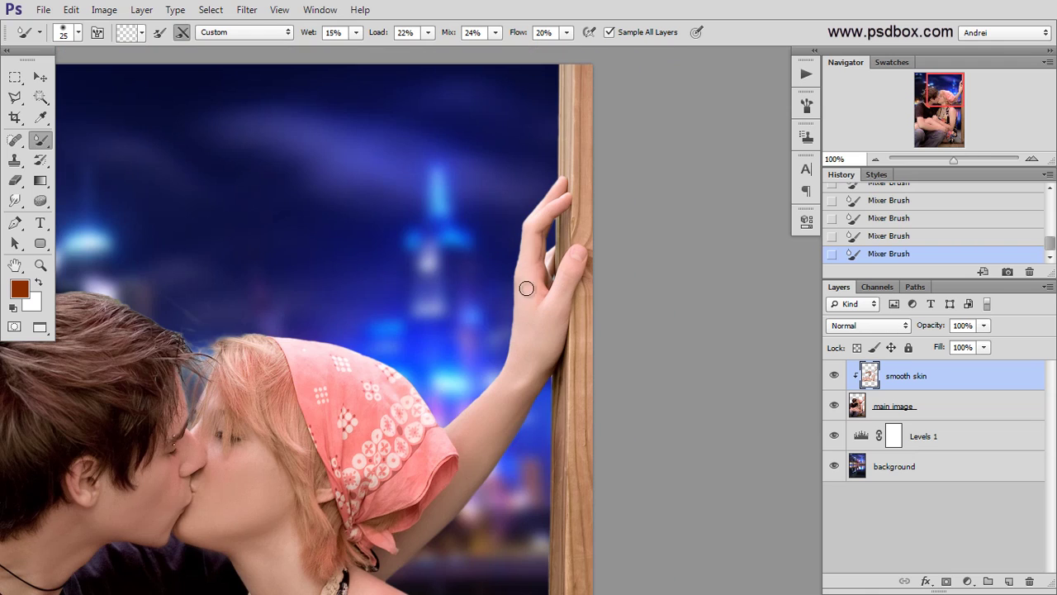
drag(444, 457, 652, 238)
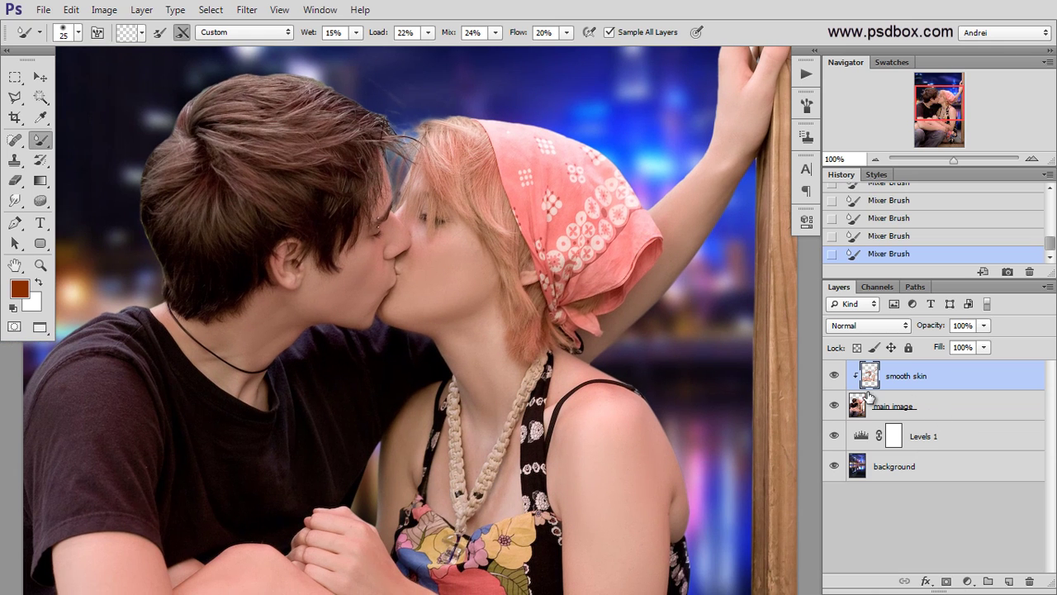
scroll(423, 257, up, 2)
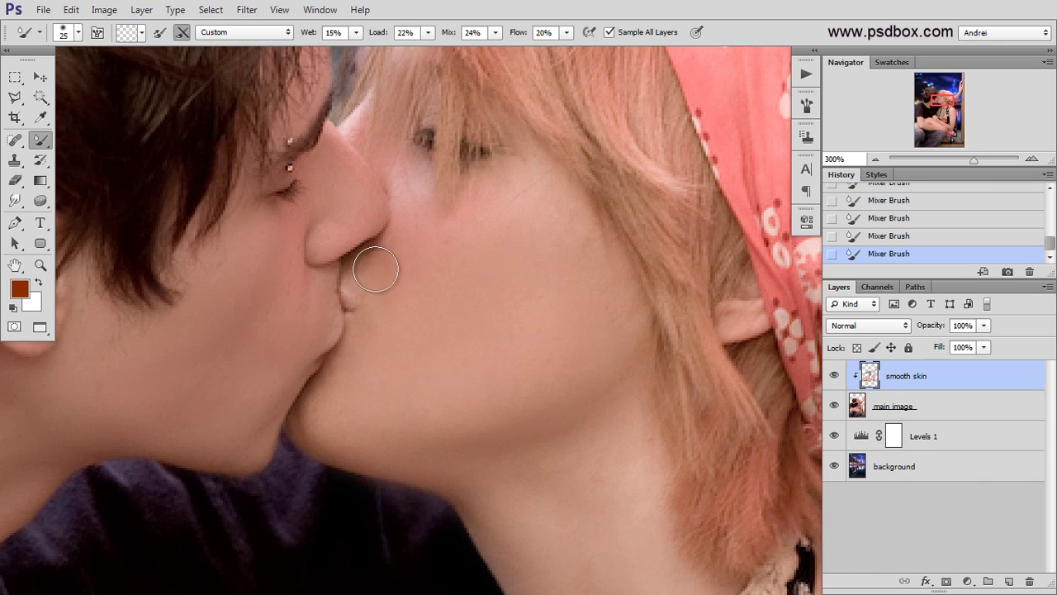
key(bracketleft)
key(bracketleft)
key(bracketleft)
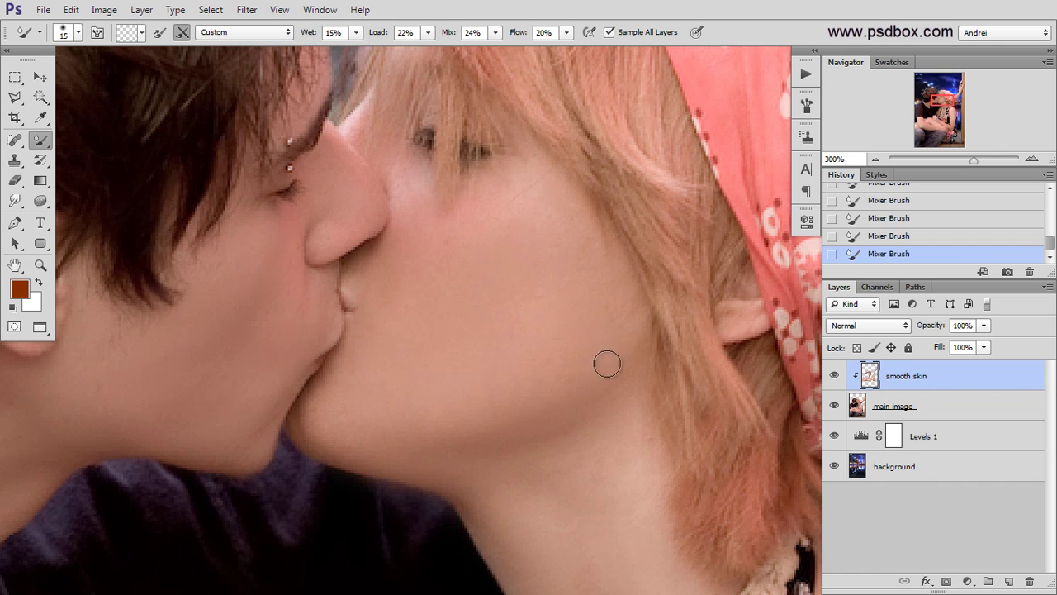
scroll(503, 401, down, 2)
drag(544, 458, 475, 342)
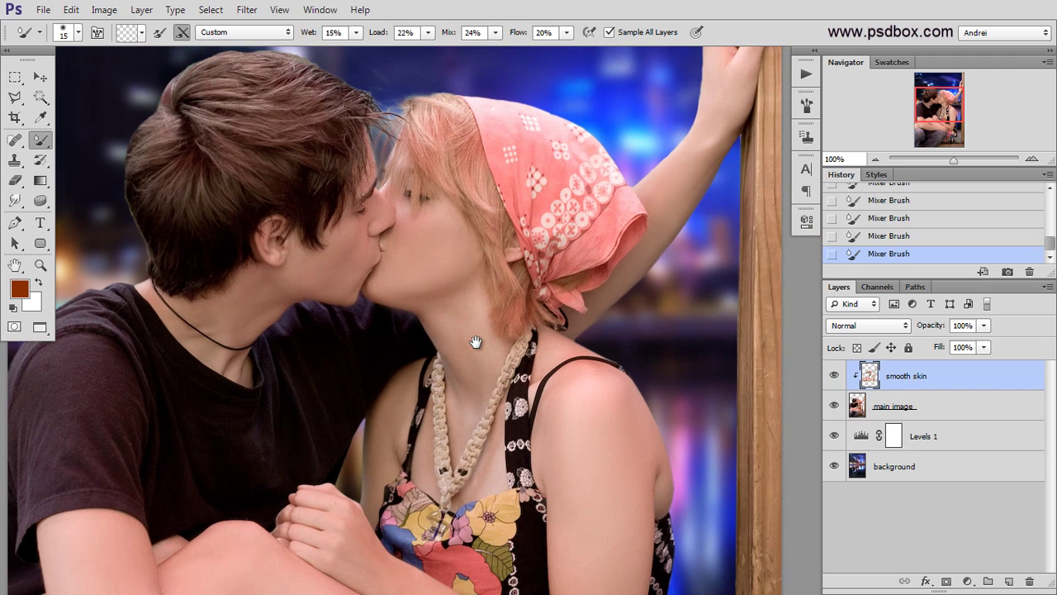
scroll(384, 238, up, 2)
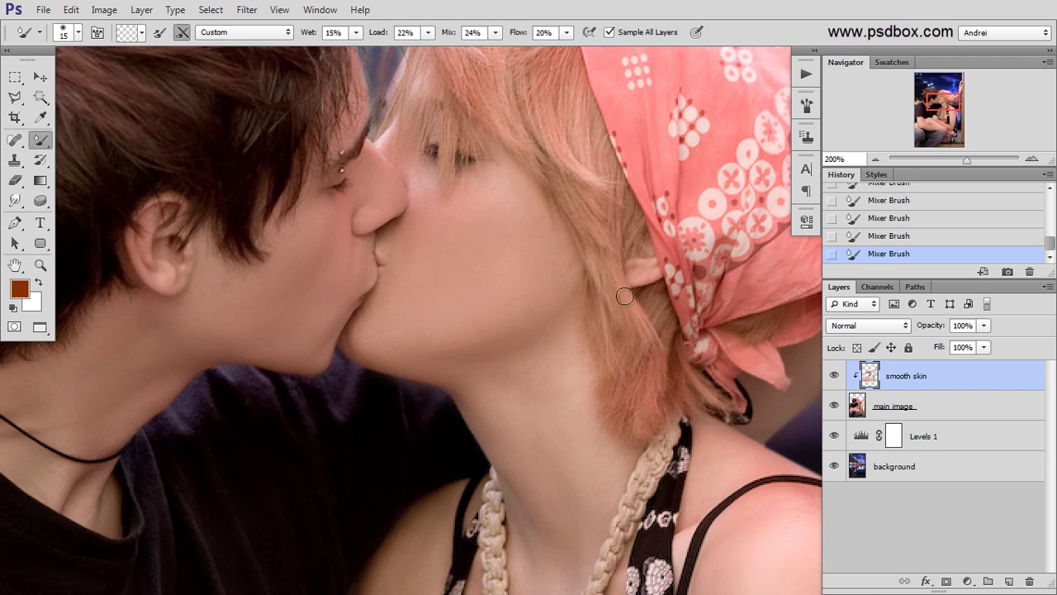
Compare the couple's faces with and without the smooth skin layer, both up close and from further out.
click(834, 377)
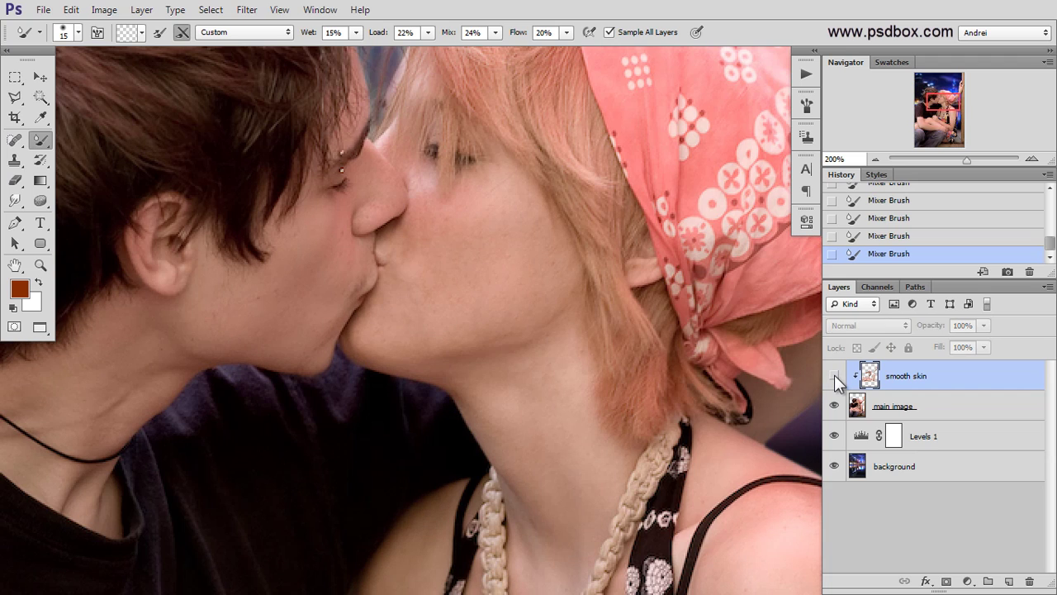
click(834, 376)
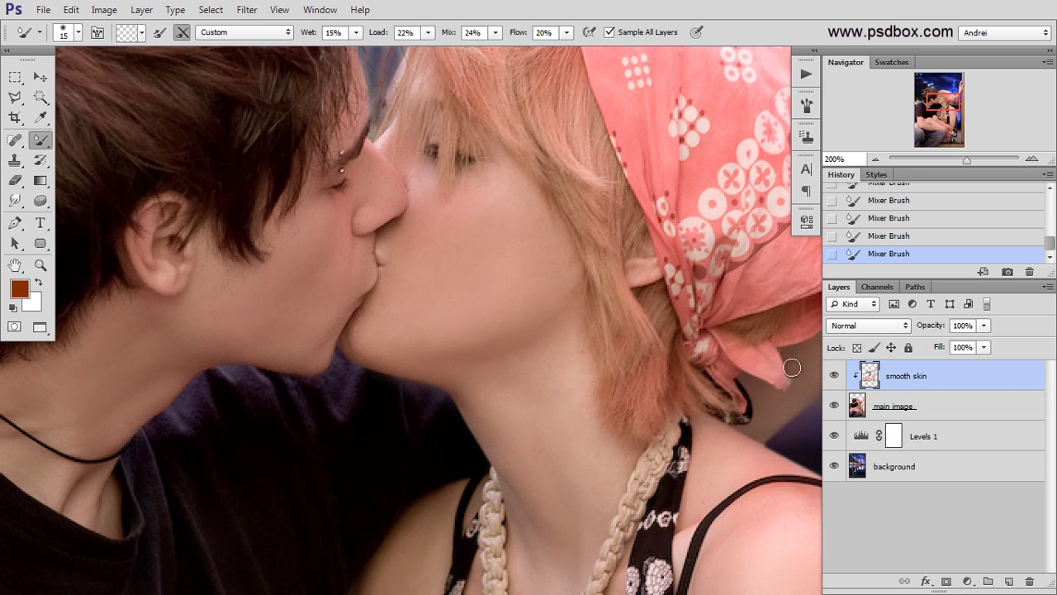
scroll(457, 314, down, 2)
click(835, 379)
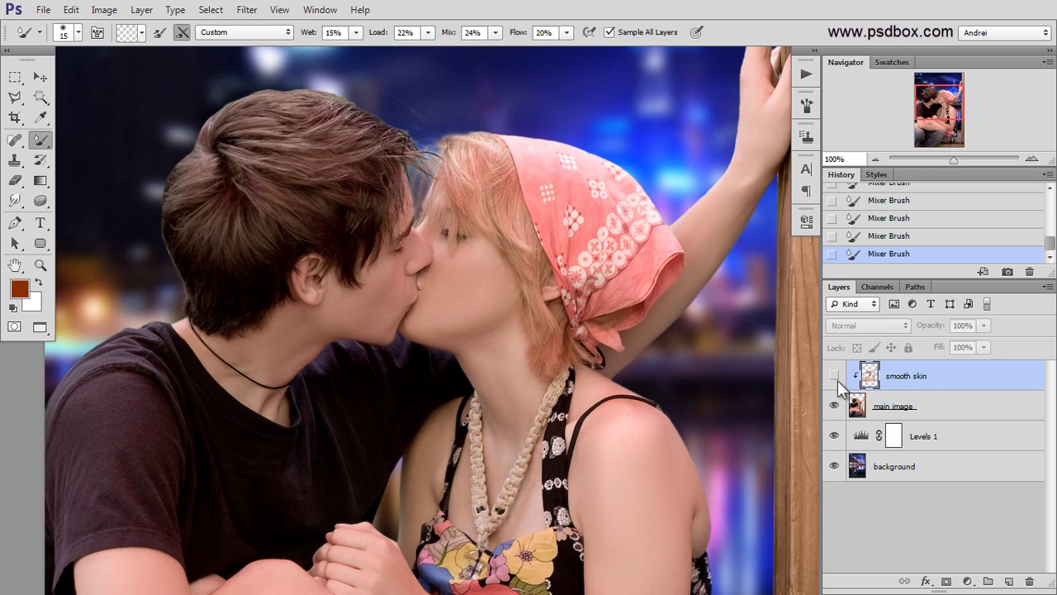
click(835, 379)
scroll(429, 331, up, 2)
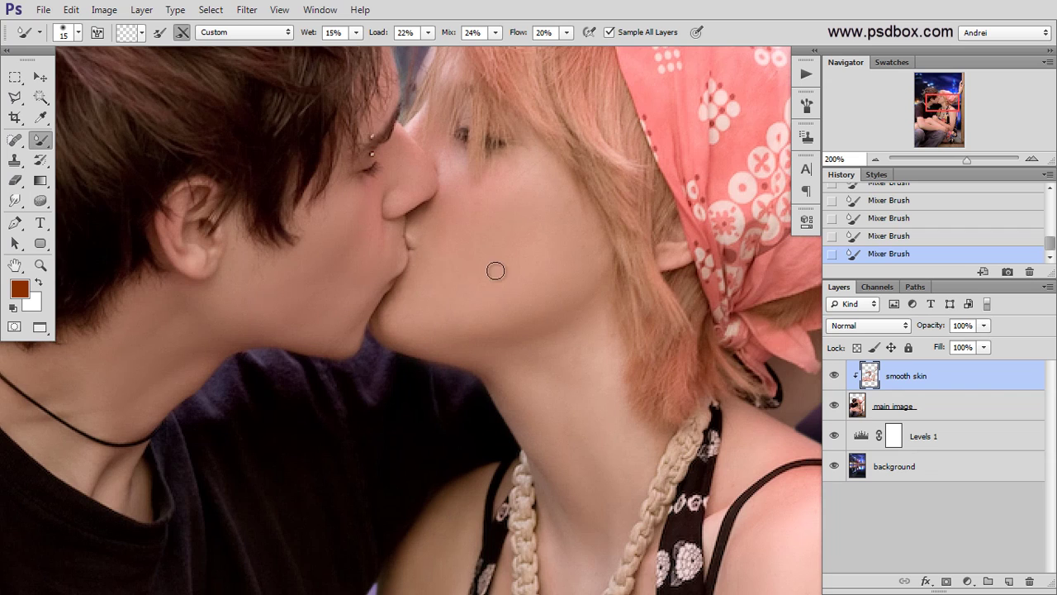
scroll(496, 277, down, 2)
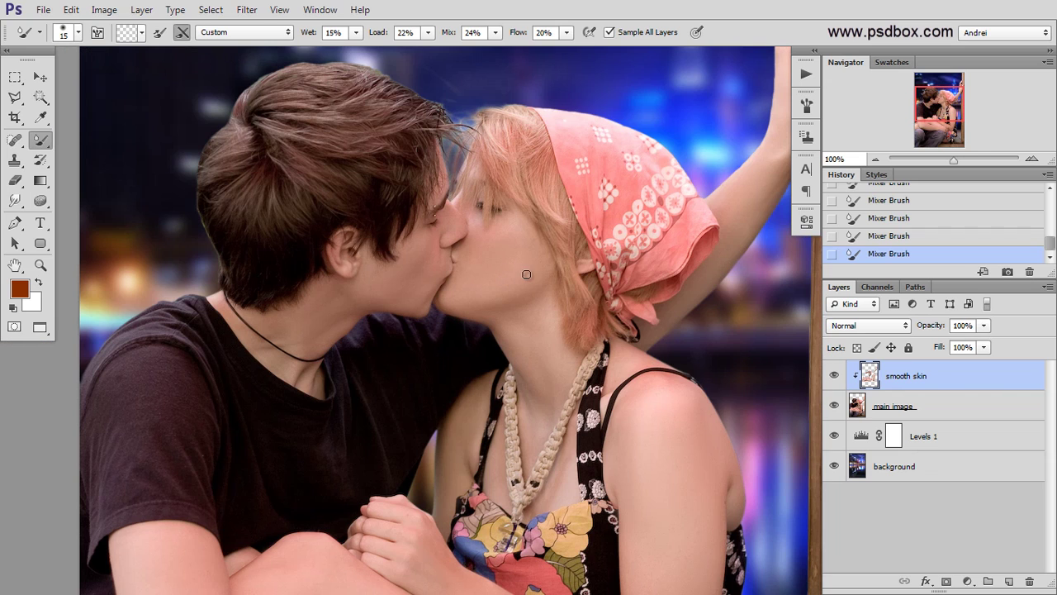
scroll(482, 273, up, 2)
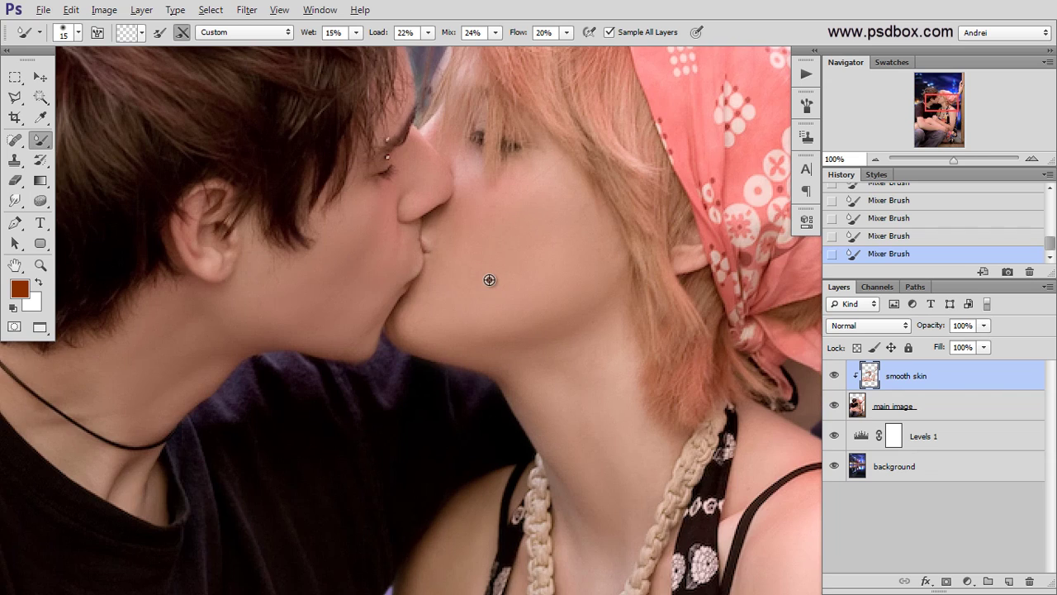
scroll(489, 280, down, 2)
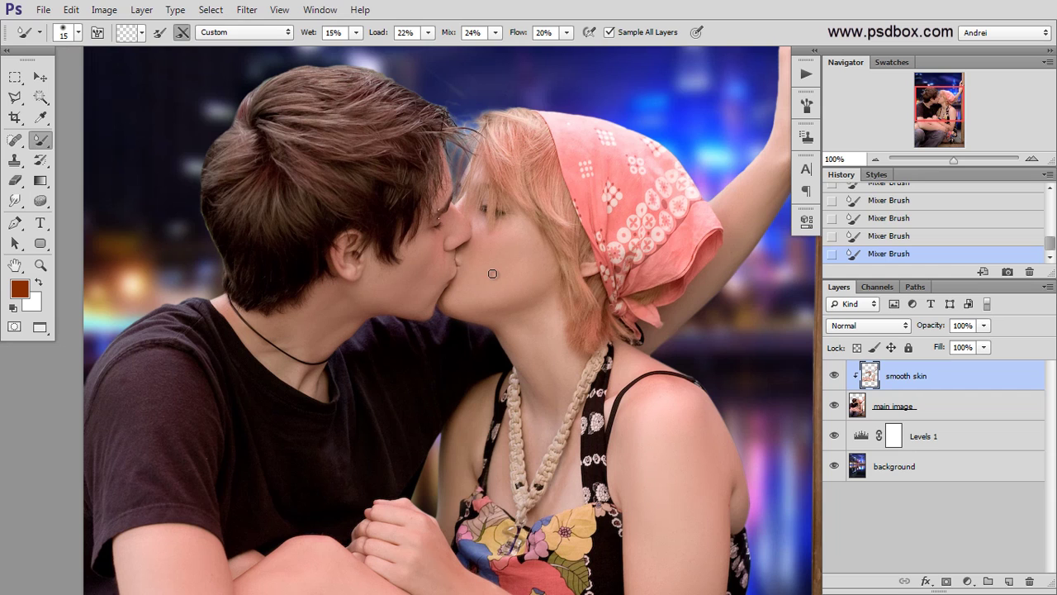
click(830, 380)
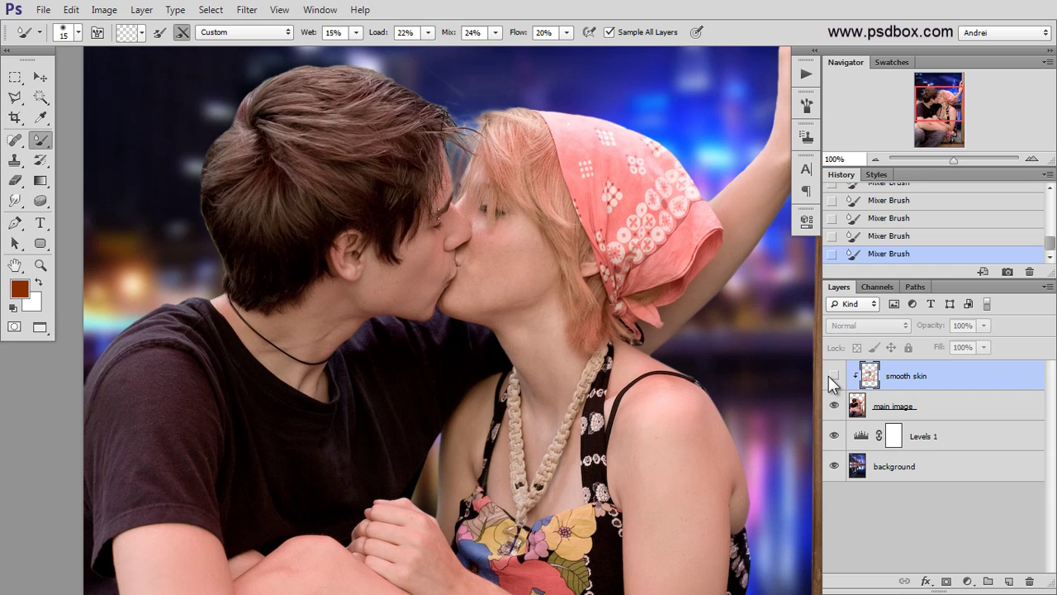
click(830, 380)
click(832, 376)
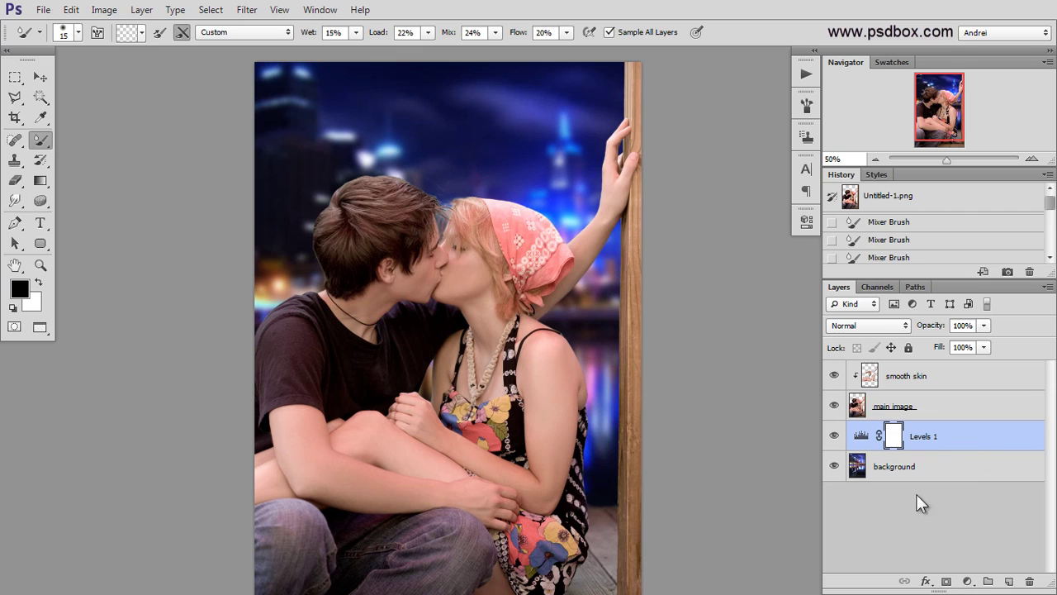
Add a linear Violet, Green, Orange gradient fill layer above Levels 1 at a 0° angle and set its blend mode to Color.
click(967, 581)
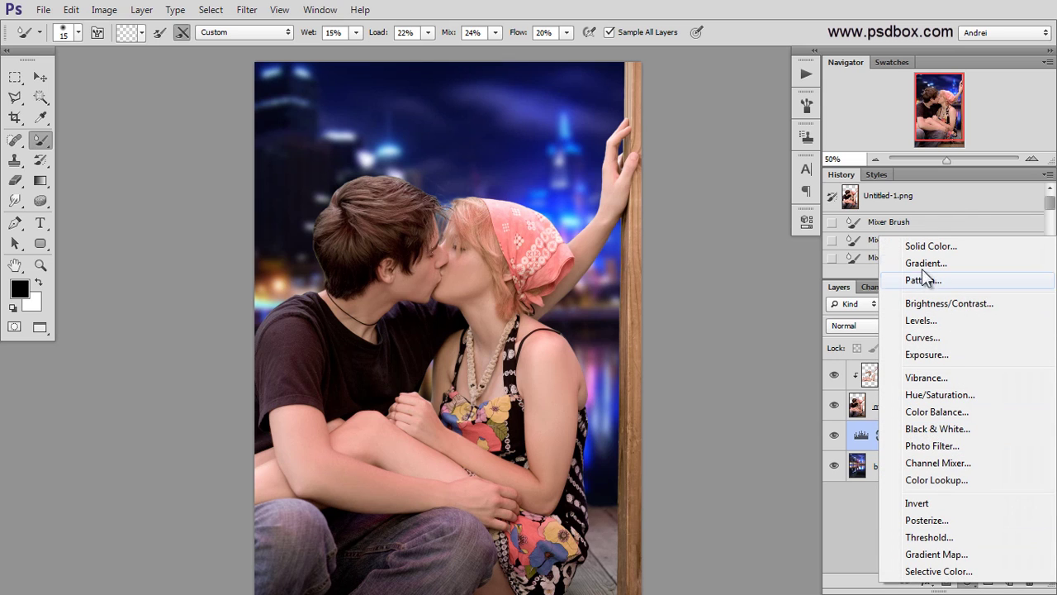
click(971, 264)
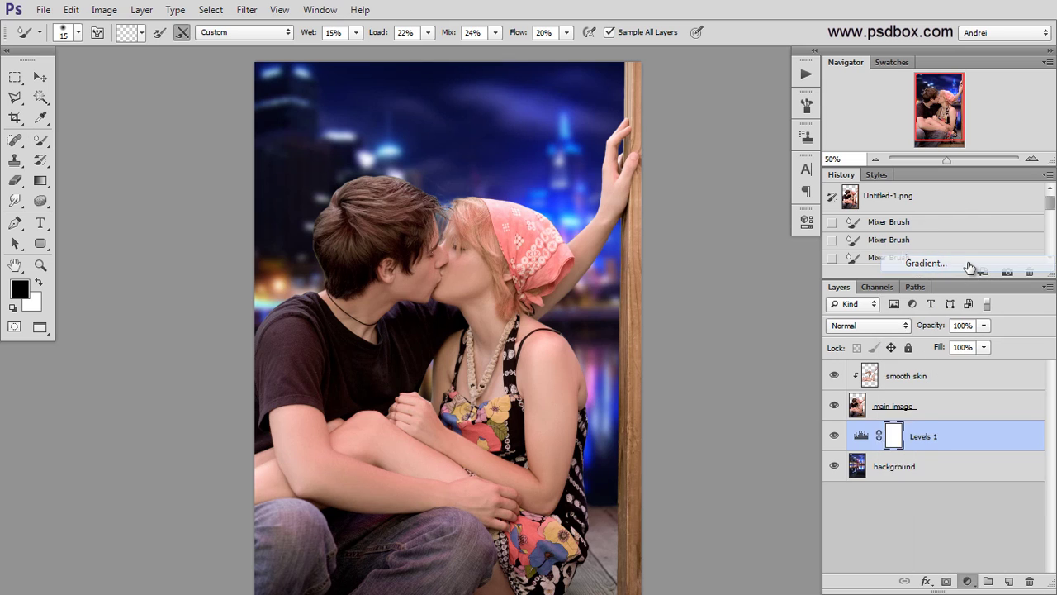
click(682, 256)
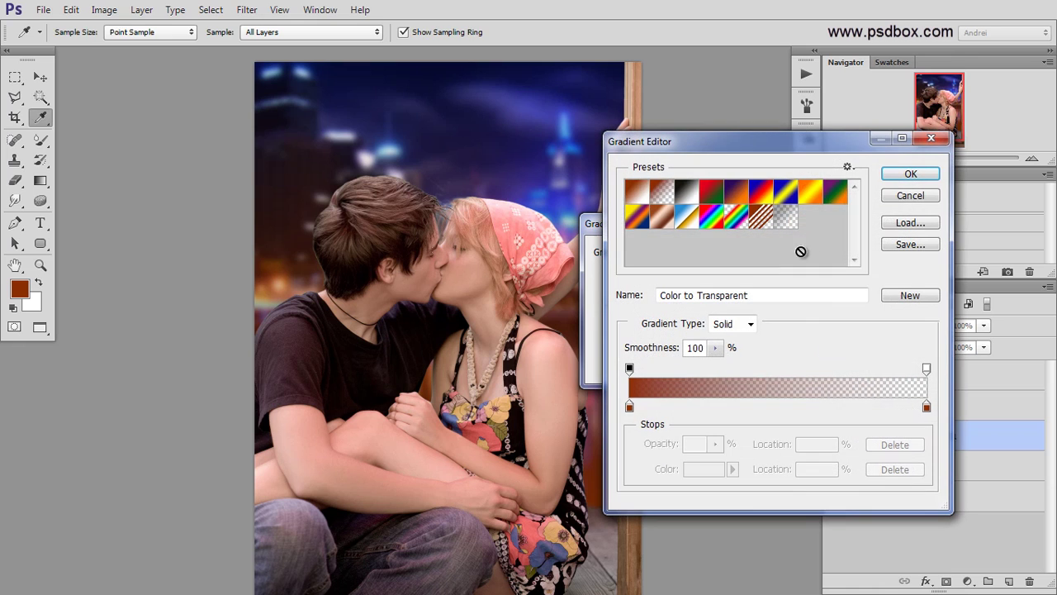
click(836, 200)
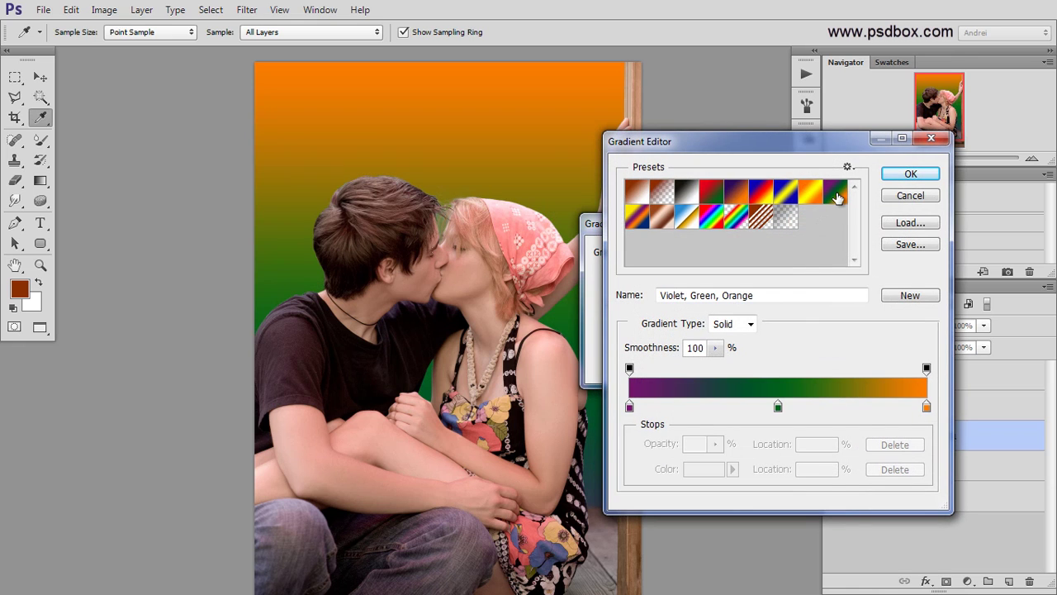
click(910, 173)
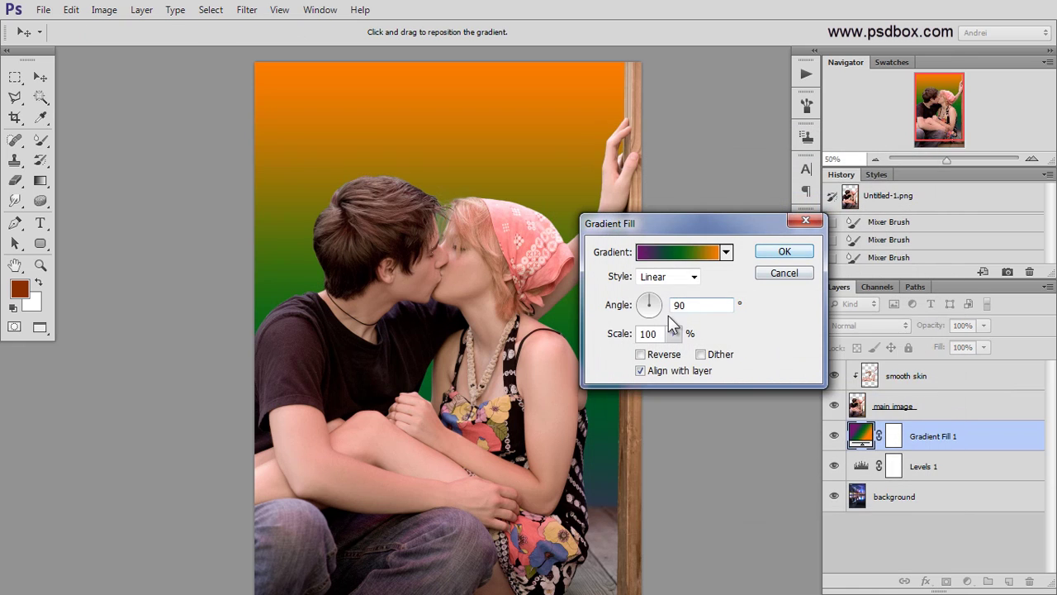
drag(661, 304, 670, 305)
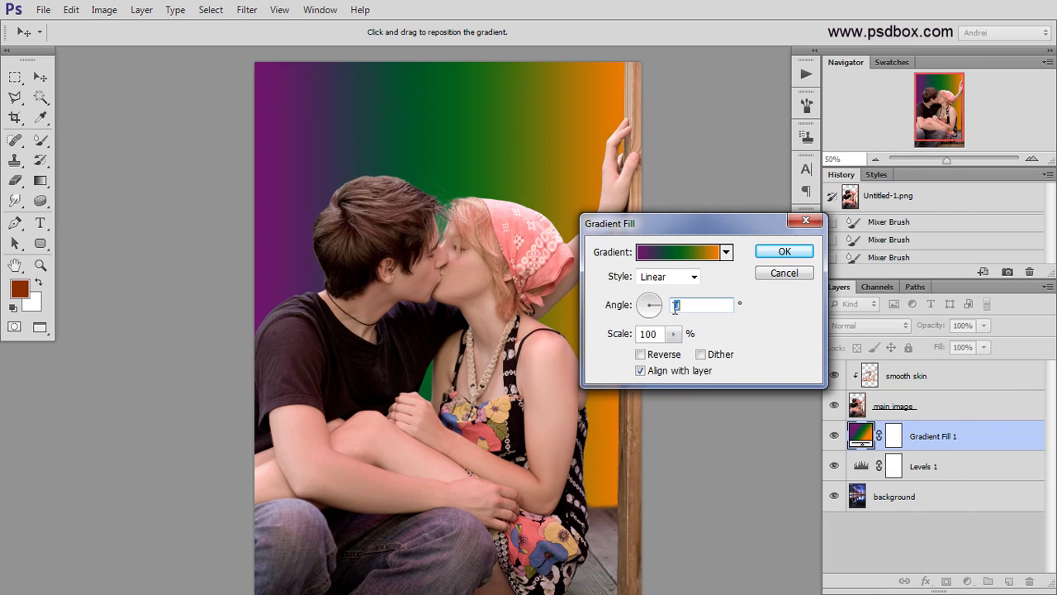
click(788, 253)
click(863, 327)
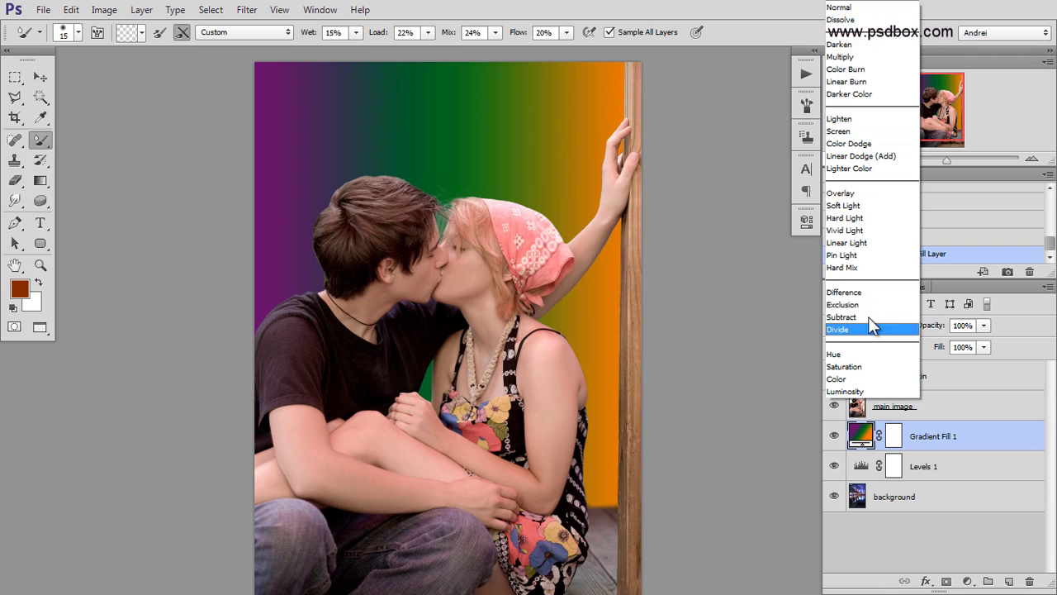
click(846, 378)
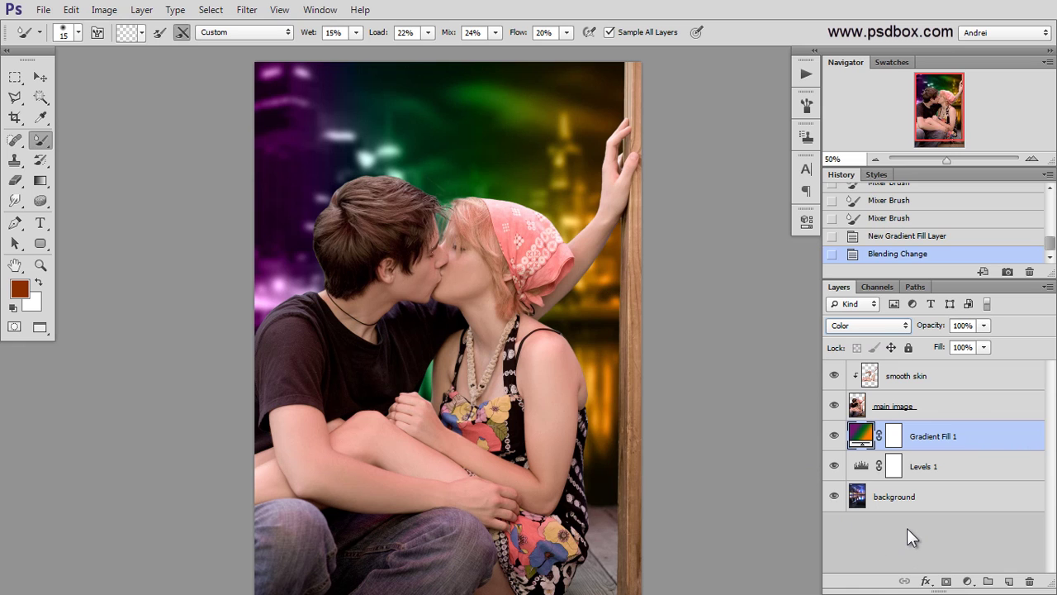
Open Magic_fire_02_by_Ayelie_stock.jpg and copy its upper area of sparks into the couple image, directly above Levels 1.
key(ctrl+o)
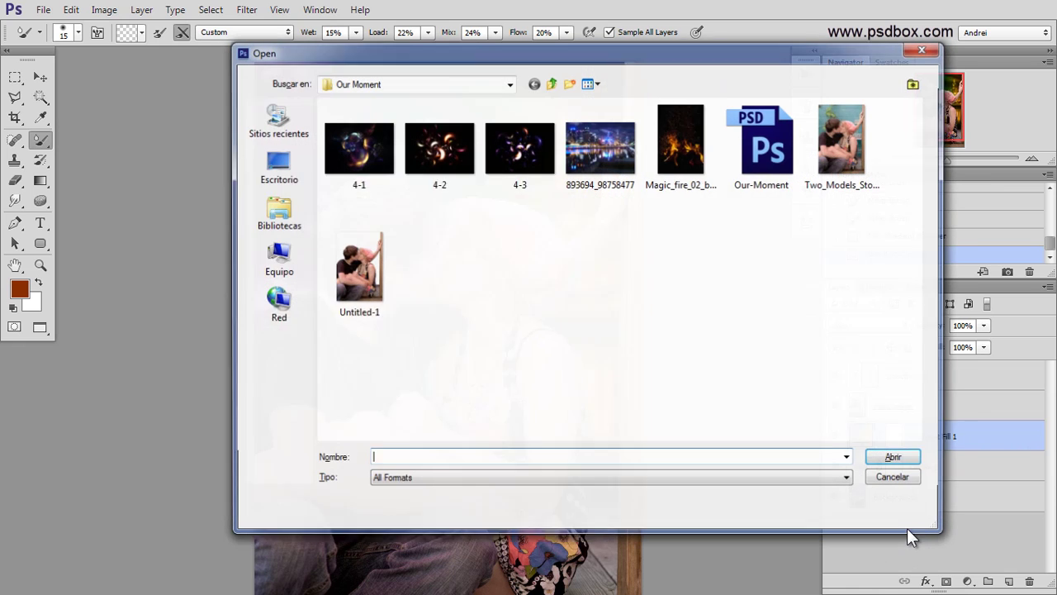
click(676, 156)
click(897, 460)
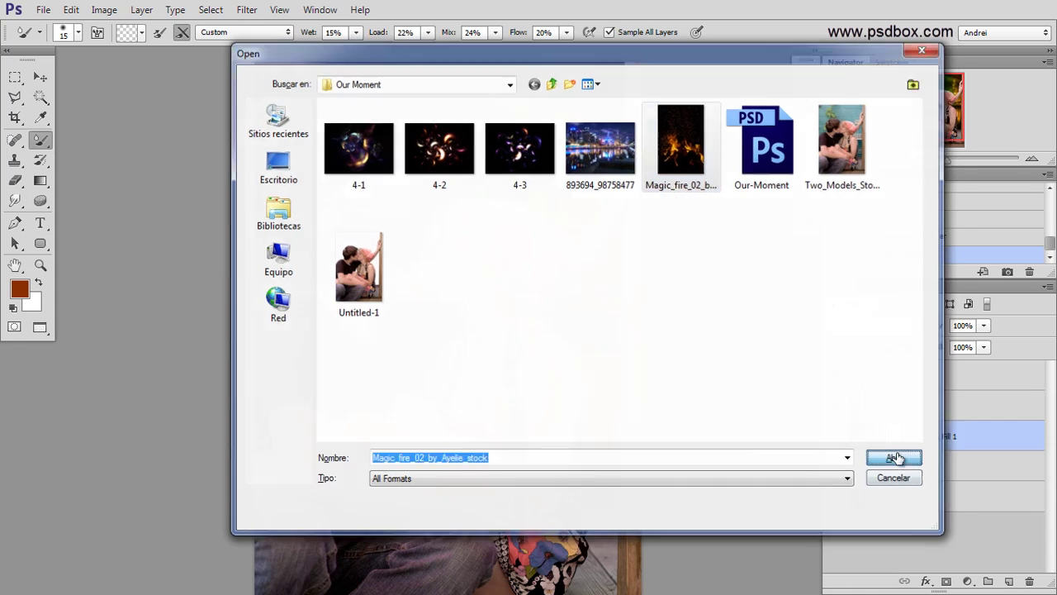
click(14, 77)
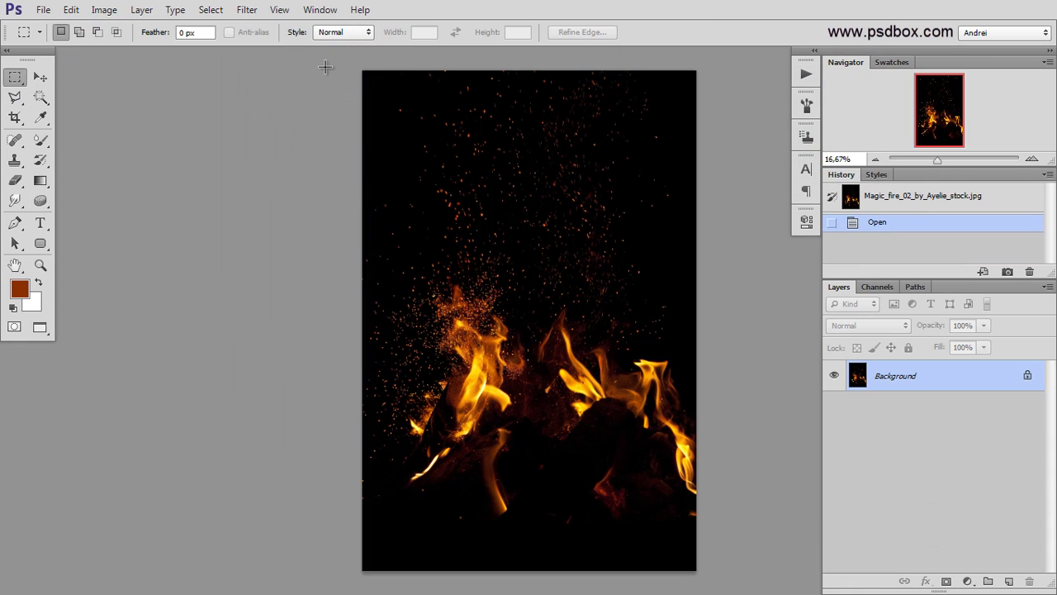
drag(326, 67, 748, 273)
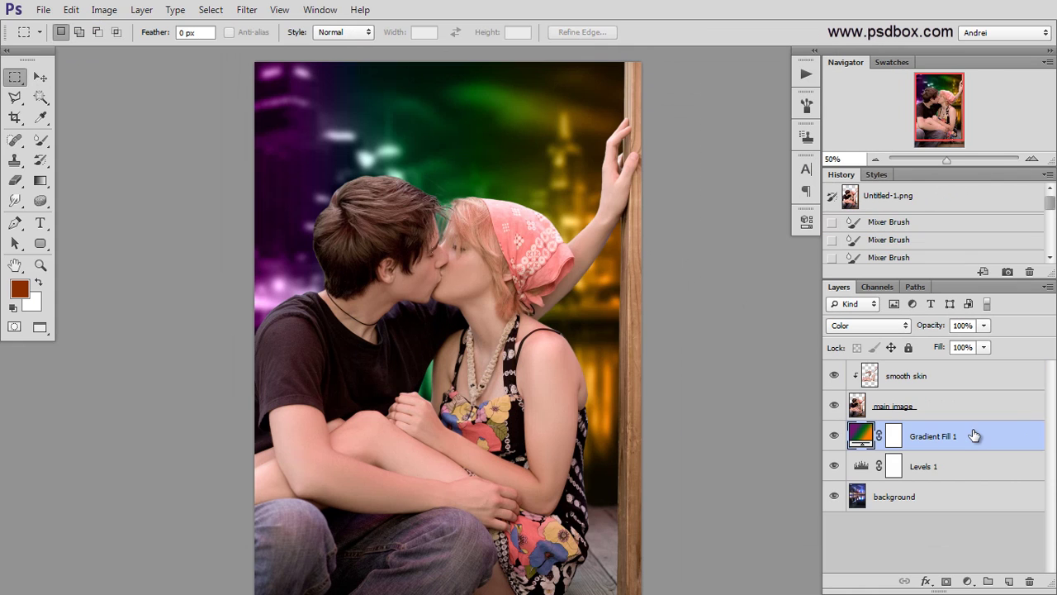
click(984, 464)
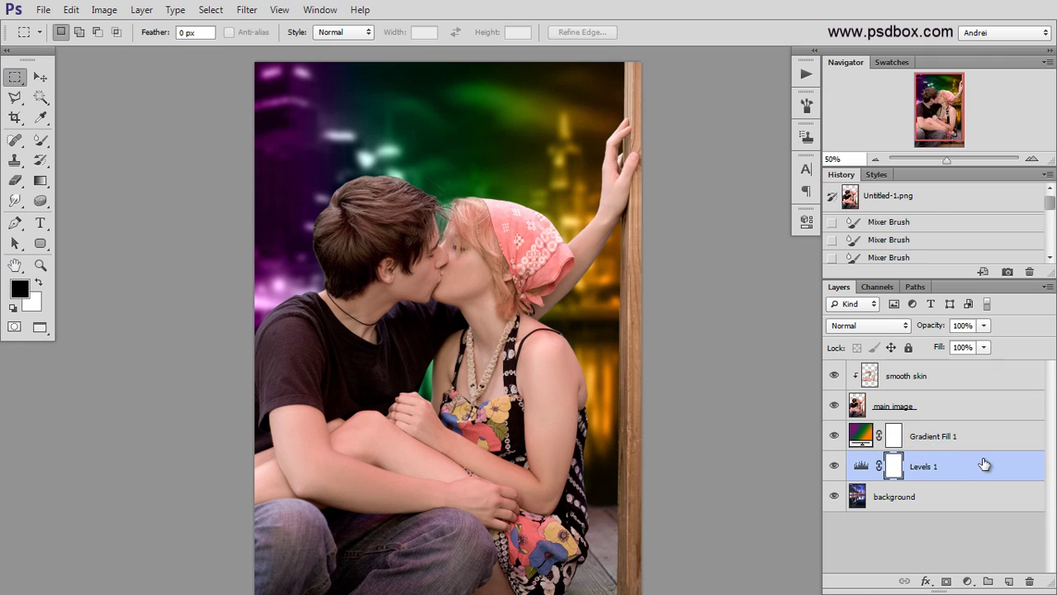
key(ctrl+v)
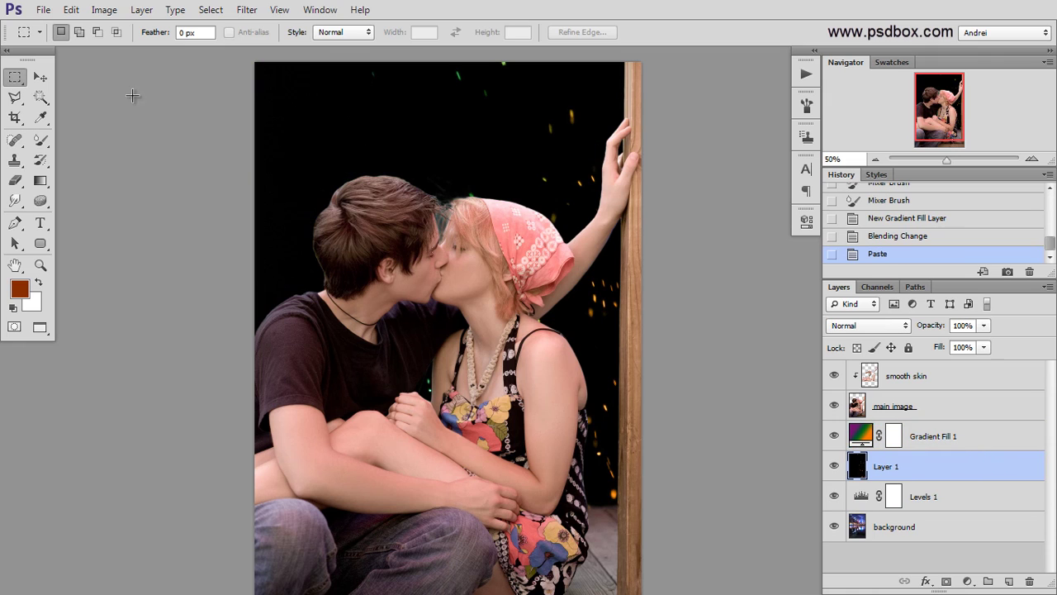
Move the pasted sparks across the background behind the couple and scale them down to about 77%.
click(40, 77)
drag(551, 258, 298, 213)
drag(610, 290, 483, 268)
key(ctrl+t)
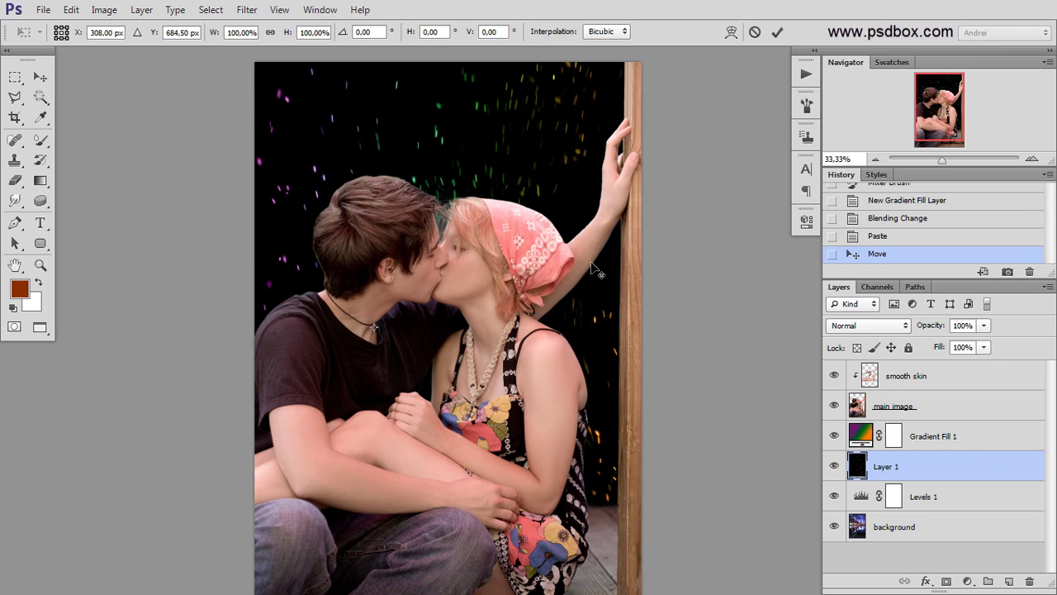
key(ctrl+minus)
drag(737, 145, 658, 198)
drag(599, 256, 622, 241)
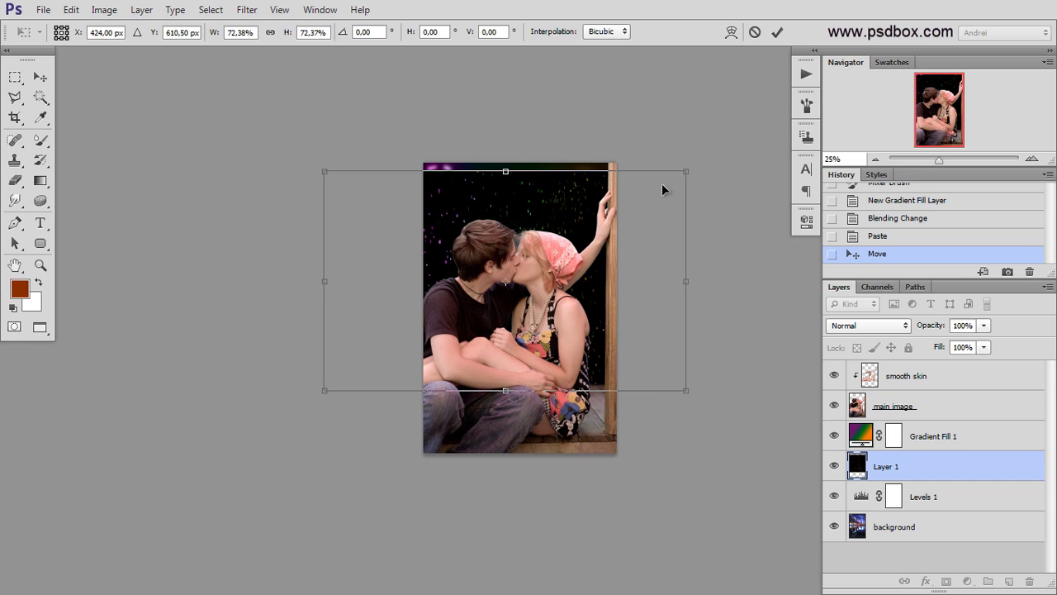
drag(691, 173, 710, 156)
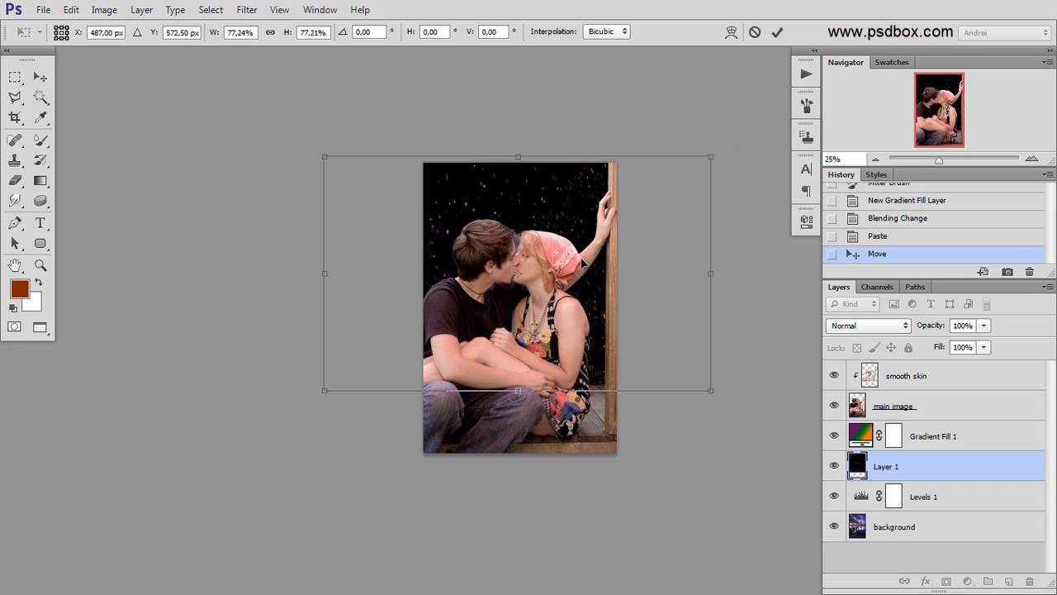
drag(575, 254, 571, 252)
key(Return)
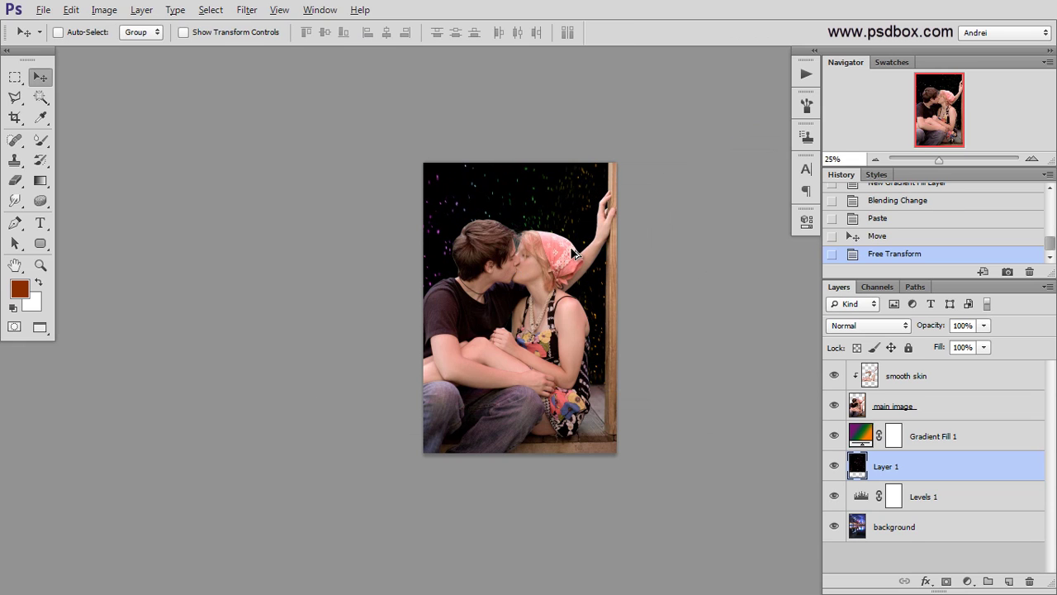
Rename the sparks layer "fire particles" and set its blend mode to Screen.
alt+scroll(570, 246, up, 1)
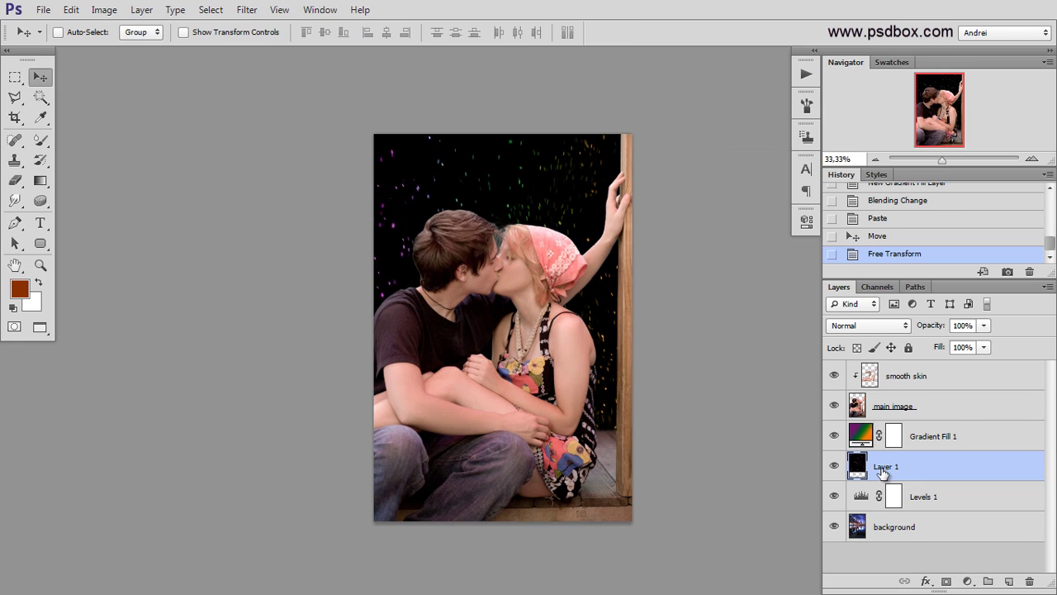
double_click(883, 468)
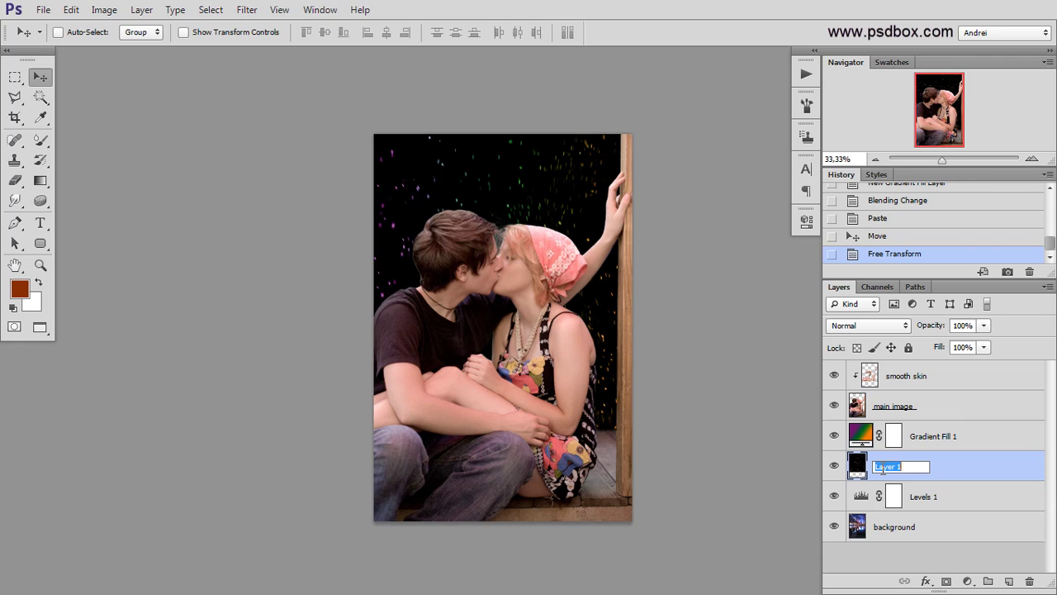
text(fire particles)
key(Return)
click(887, 326)
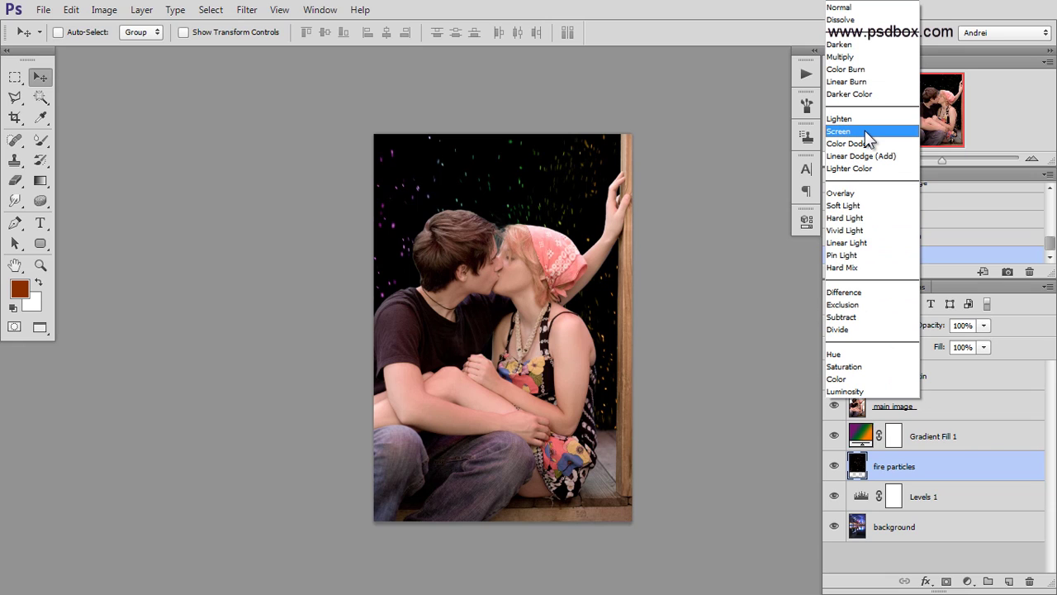
click(868, 139)
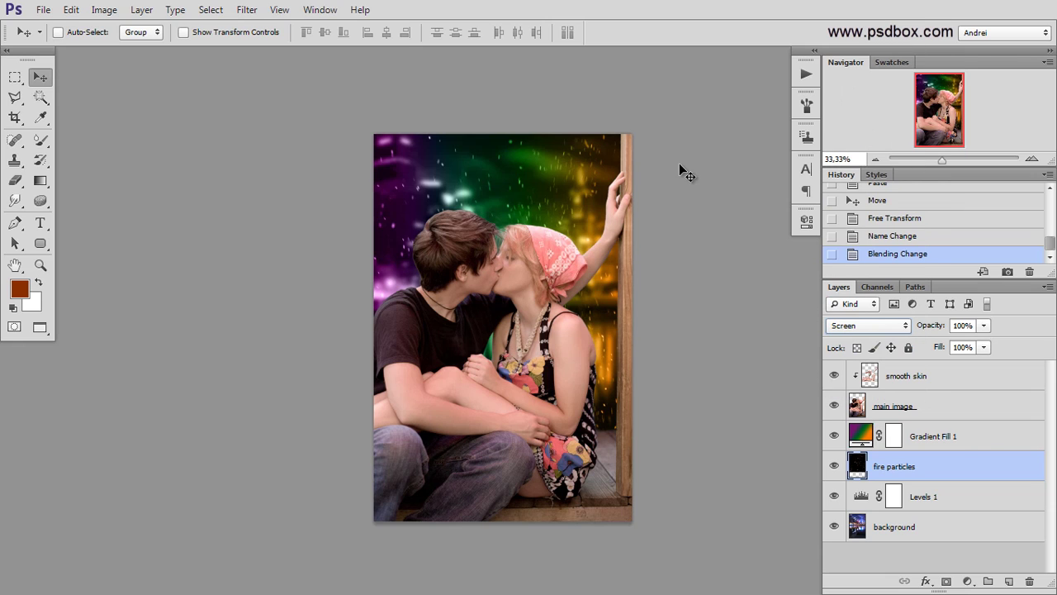
Add a new layer above smooth skin, clip it to the layers below, and name it "doddge burn".
scroll(582, 195, up, 1)
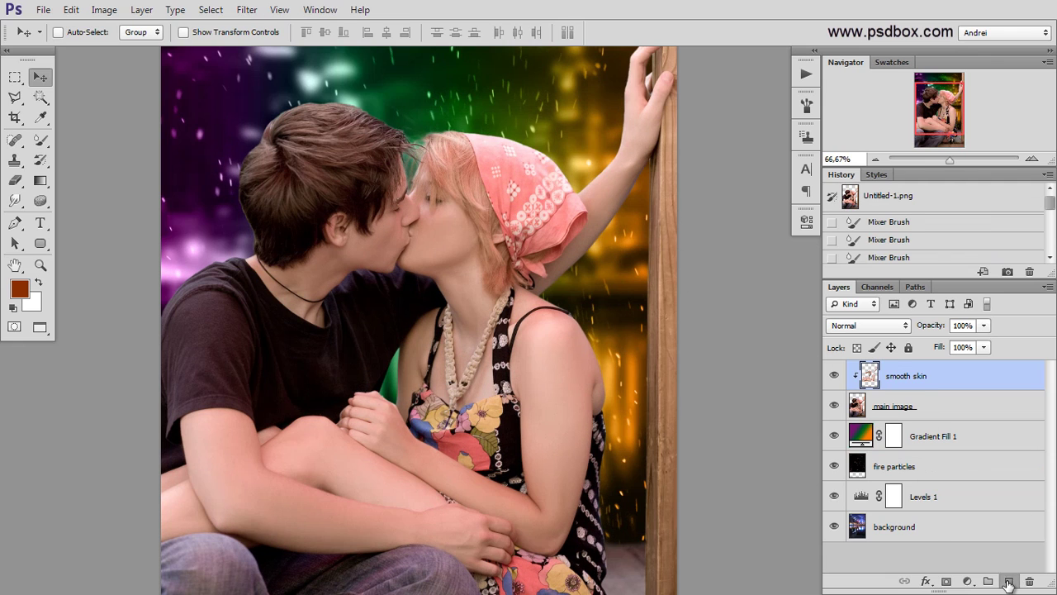
click(1008, 580)
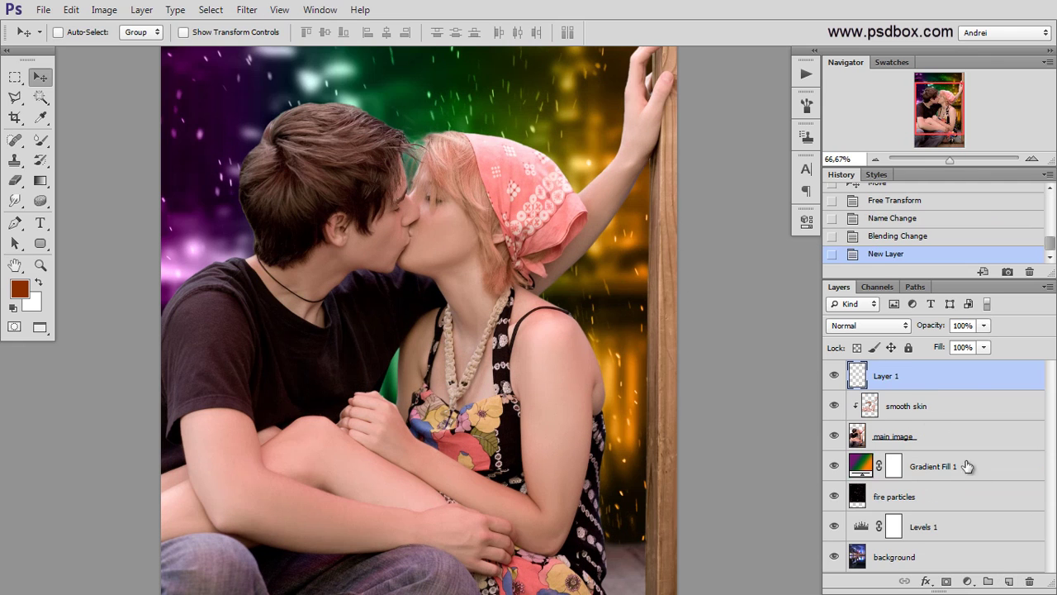
alt+click(947, 387)
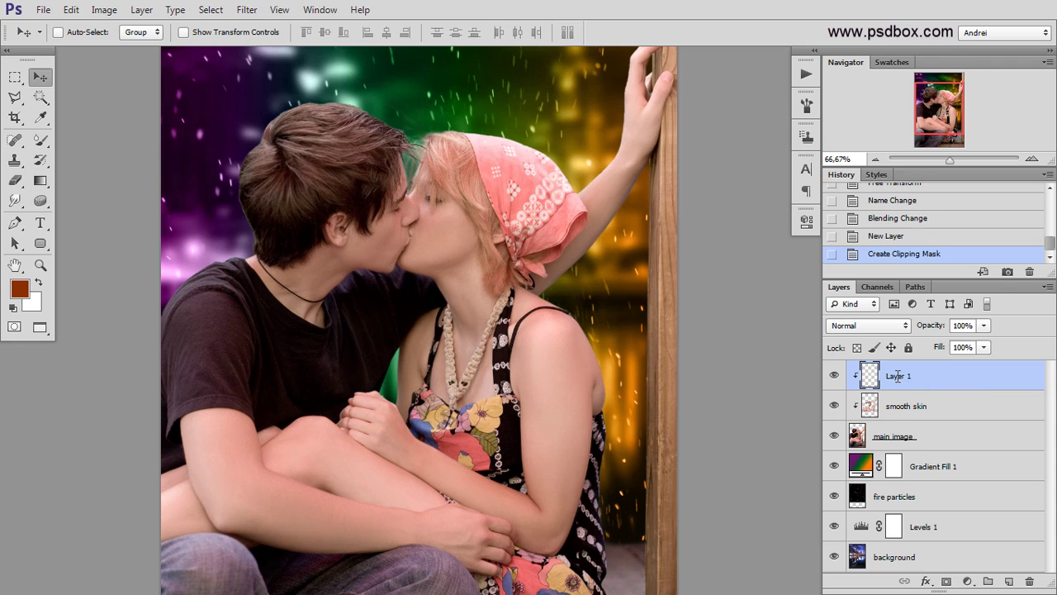
double_click(897, 377)
text(doddge bu)
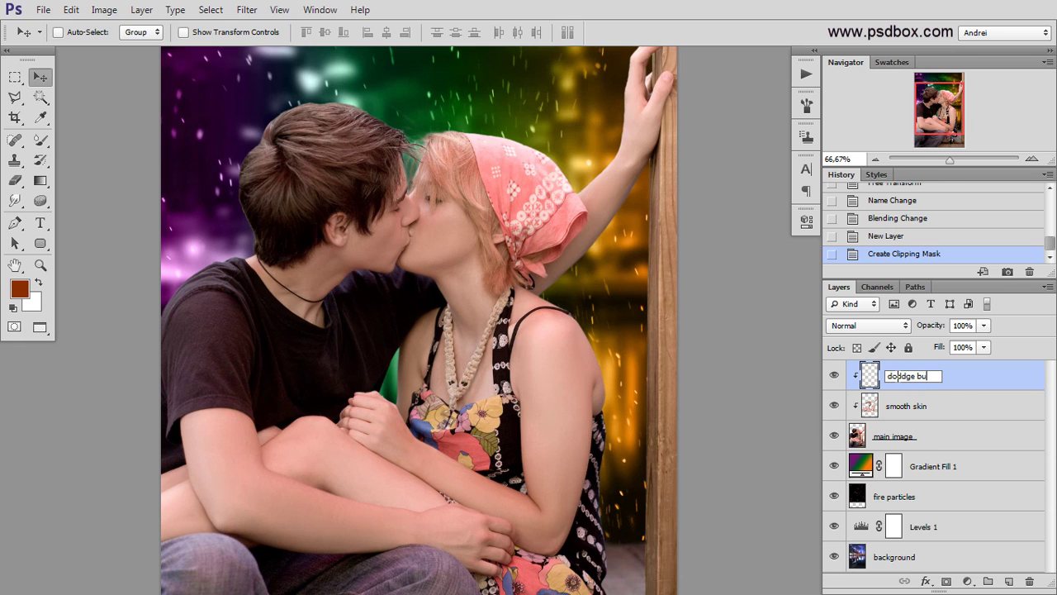
text(rn)
key(Return)
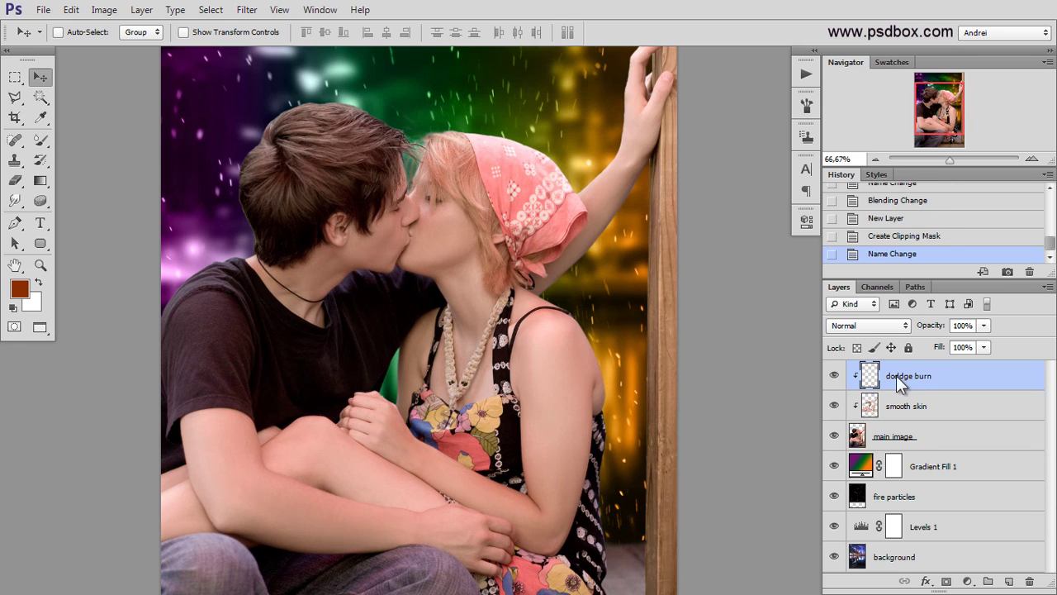
Fill the doddge burn layer with 50% Gray and set its blend mode to Overlay.
click(73, 10)
click(116, 217)
click(512, 172)
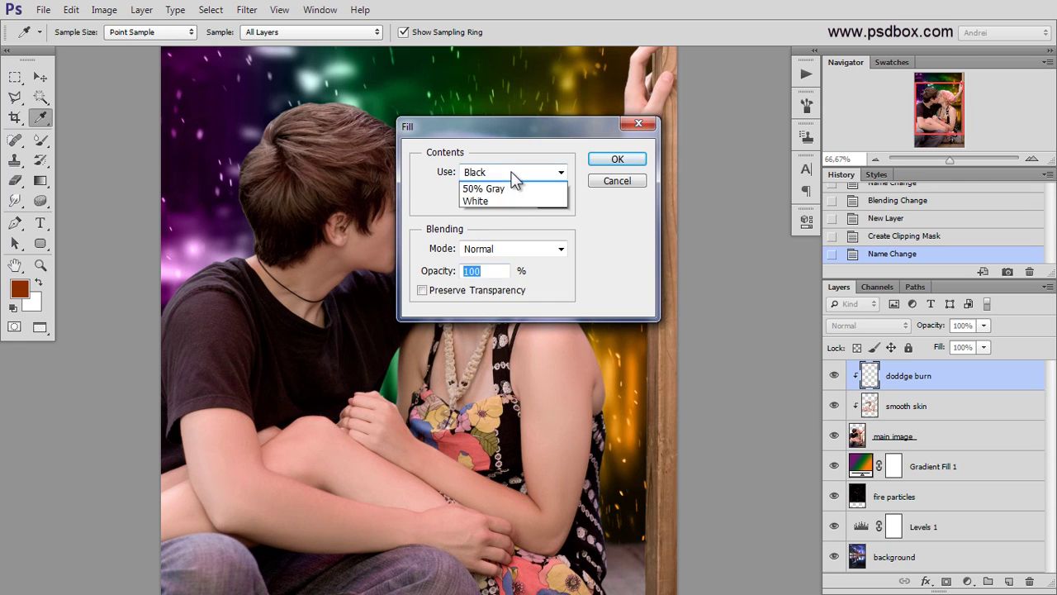
click(498, 303)
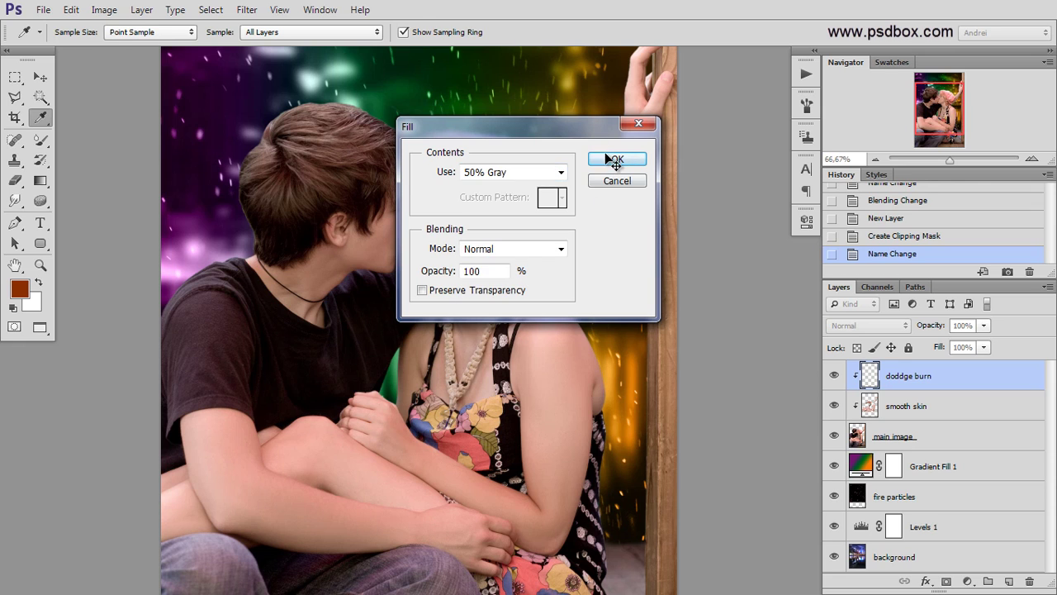
click(613, 160)
key(v)
click(865, 325)
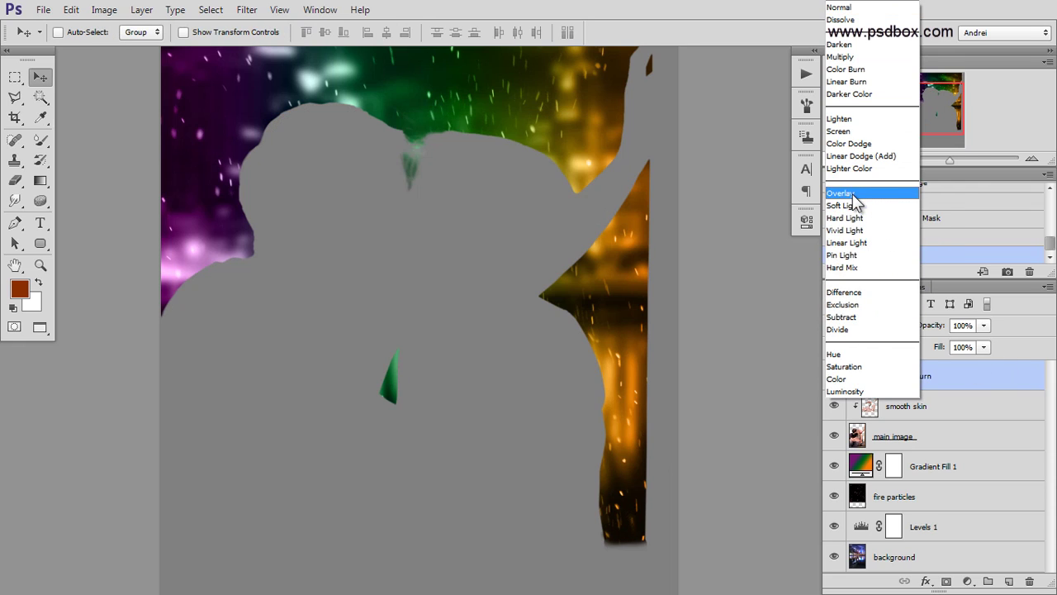
click(854, 194)
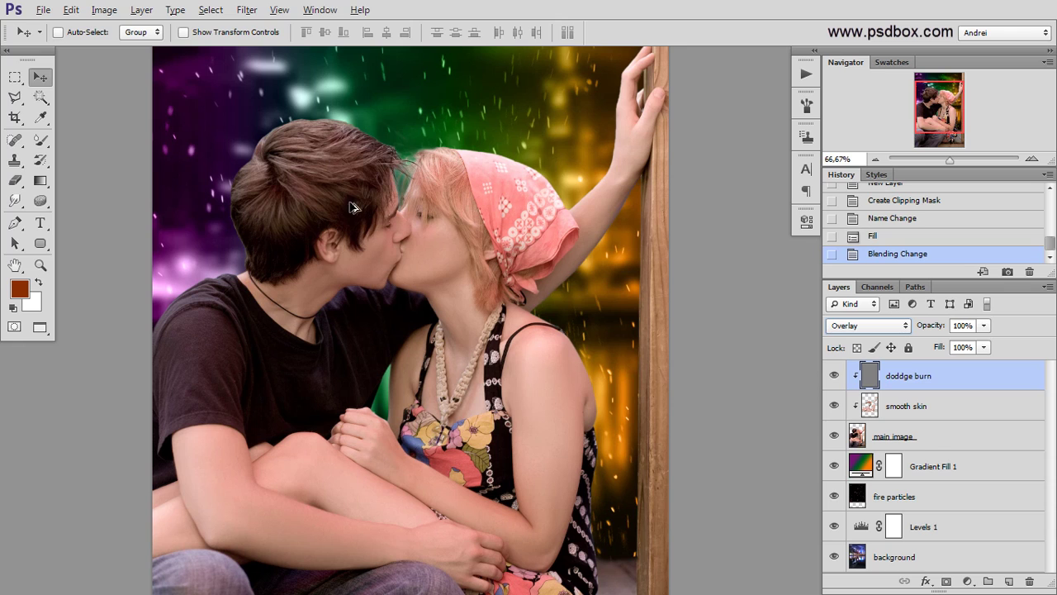
Set up the Dodge Tool with a 45 px brush and 21% exposure, keeping the doddge burn layer selected.
mouse_move(465, 256)
mouse_down()
mouse_move(464, 276)
mouse_move(477, 240)
mouse_up()
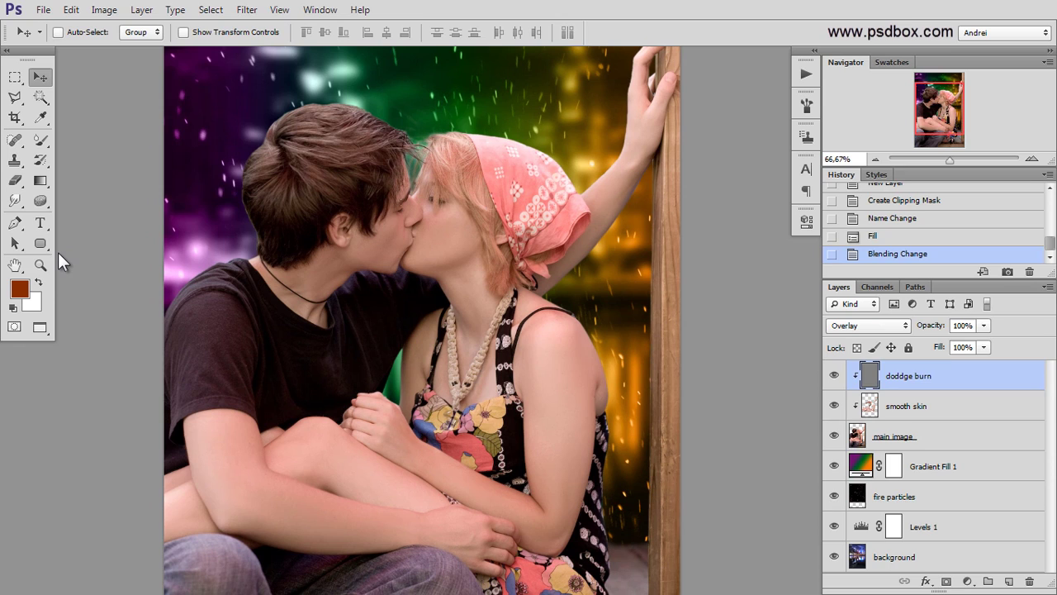
click(20, 202)
click(18, 222)
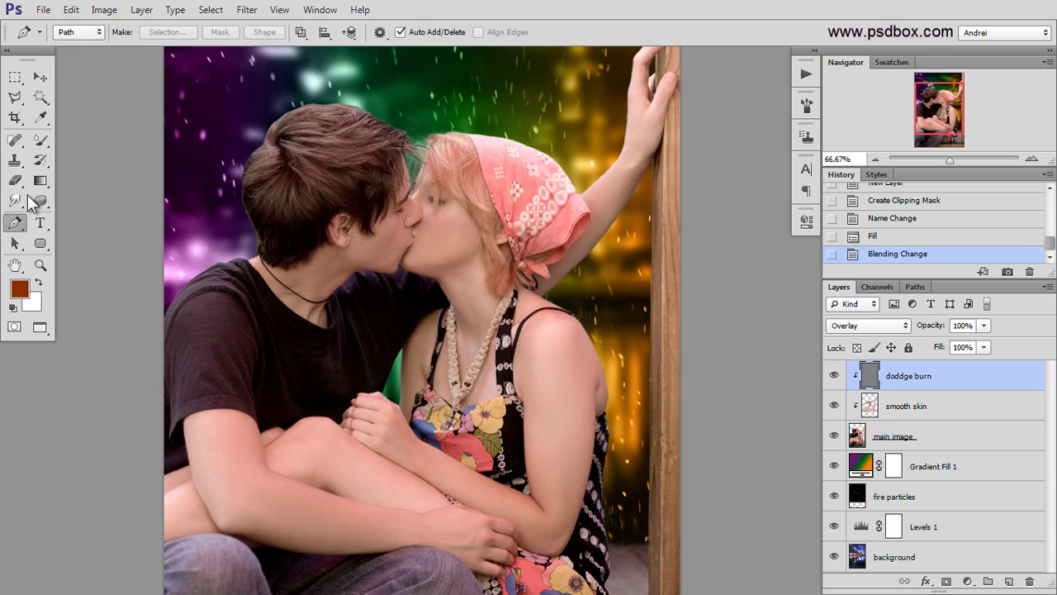
click(32, 197)
click(122, 200)
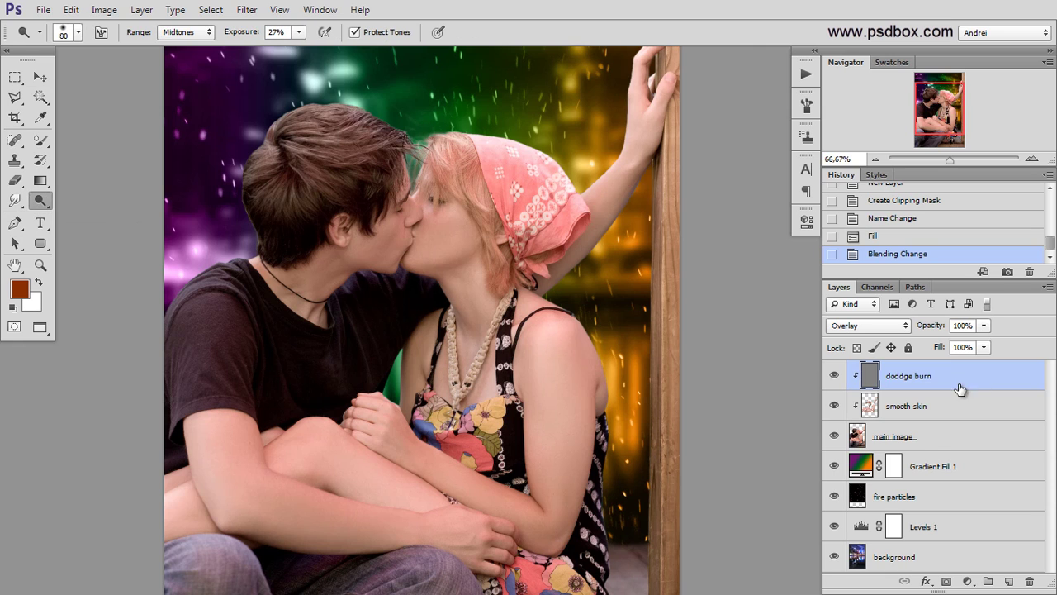
scroll(490, 203, up, 1)
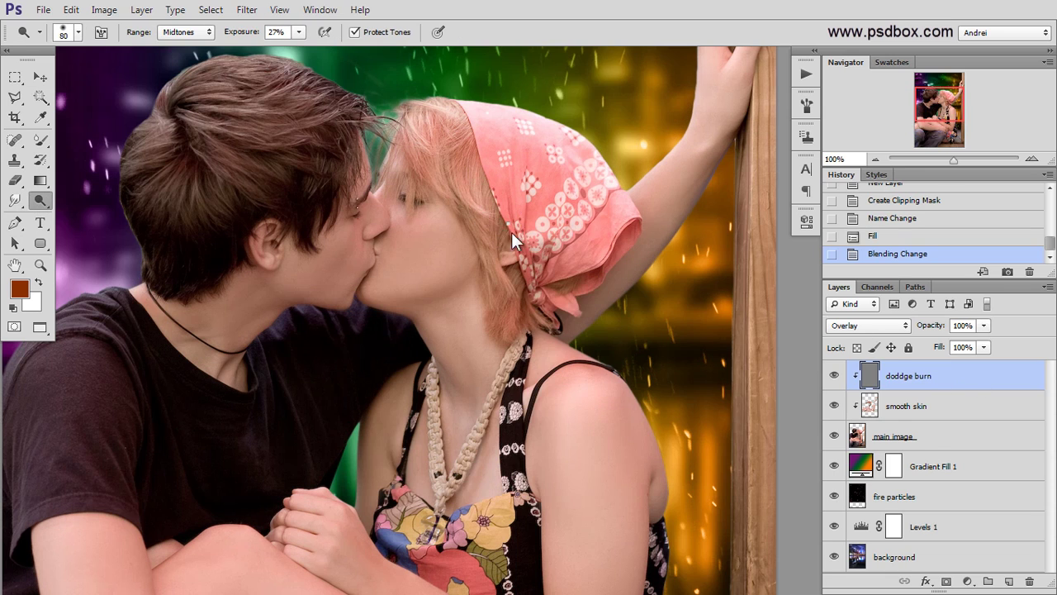
right_click(511, 232)
drag(556, 258, 544, 257)
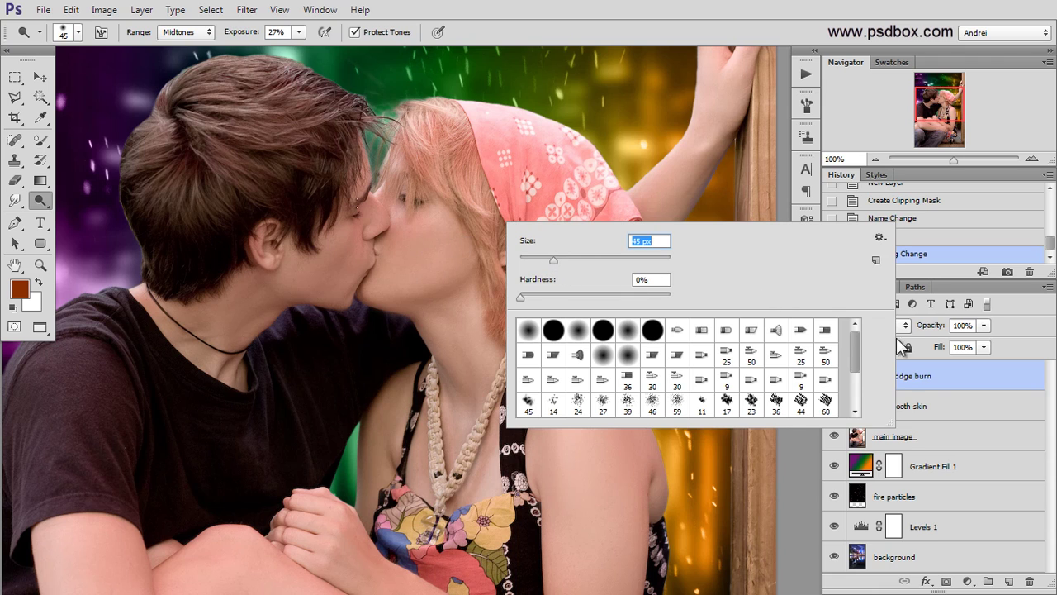
click(938, 377)
click(299, 32)
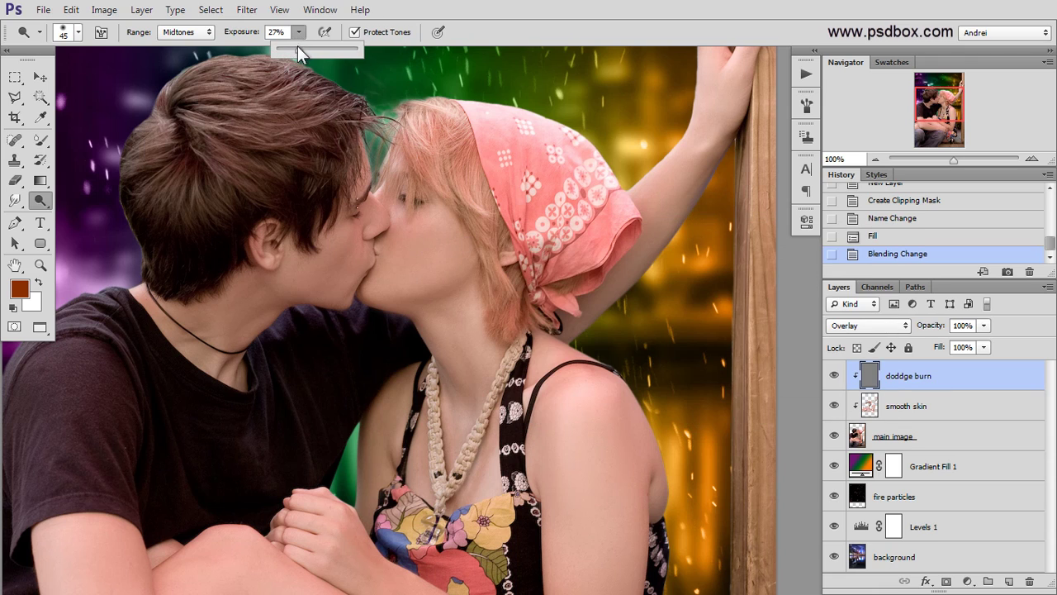
drag(287, 50, 286, 49)
click(250, 38)
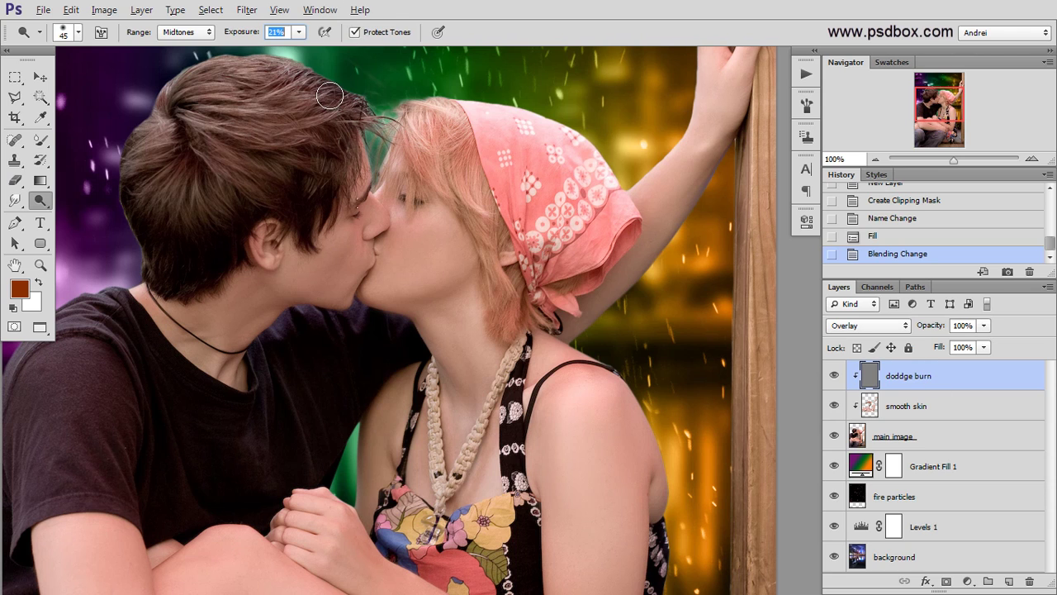
Try lightening the woman's cheek with a 35 px Dodge Tool at 11% exposure, then undo both strokes.
click(15, 76)
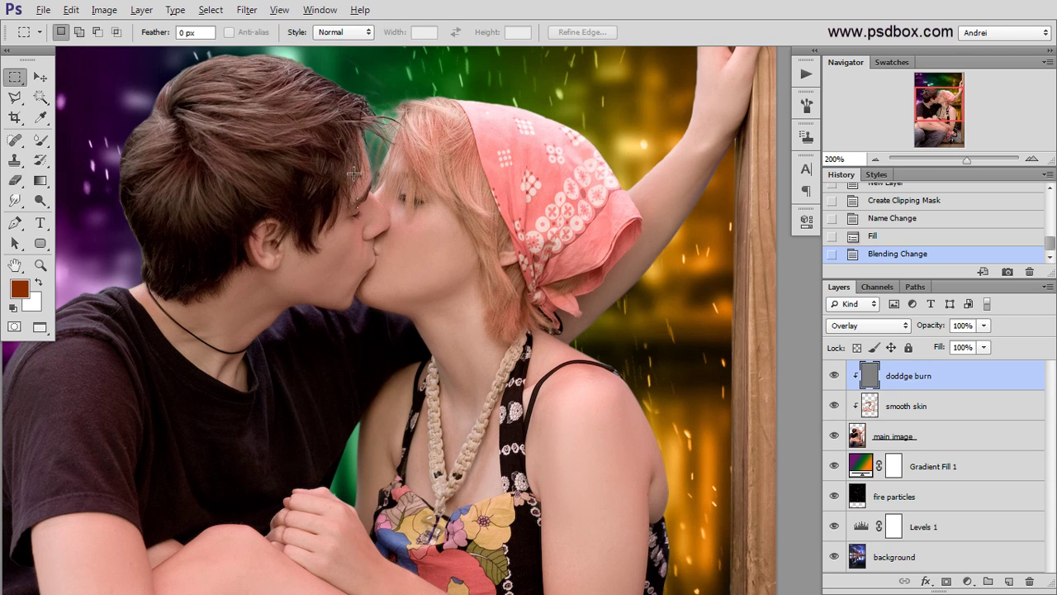
scroll(353, 173, up, 1)
drag(642, 310, 566, 300)
click(39, 201)
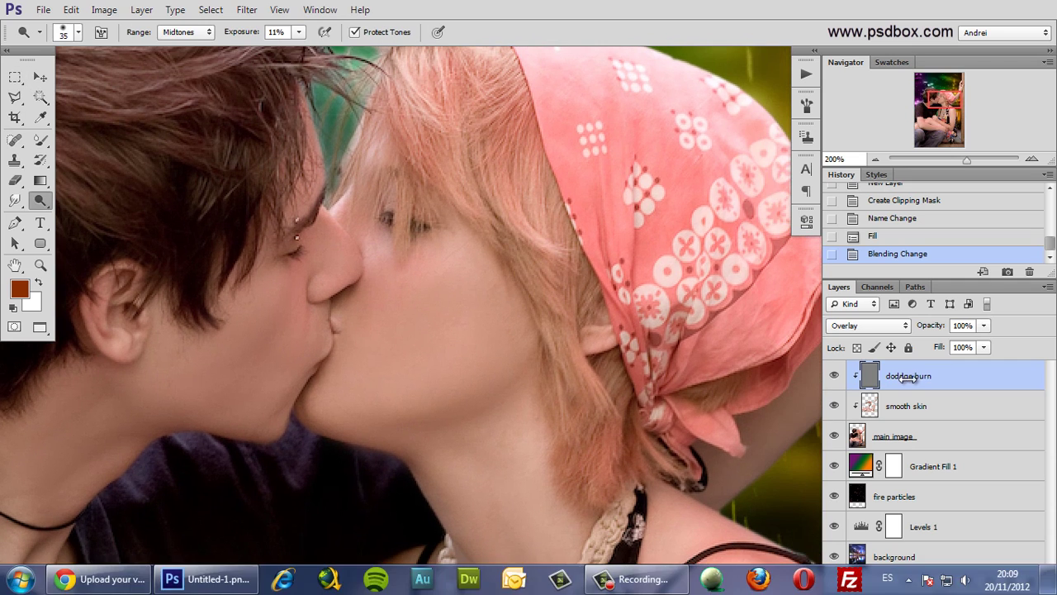
drag(403, 291, 453, 281)
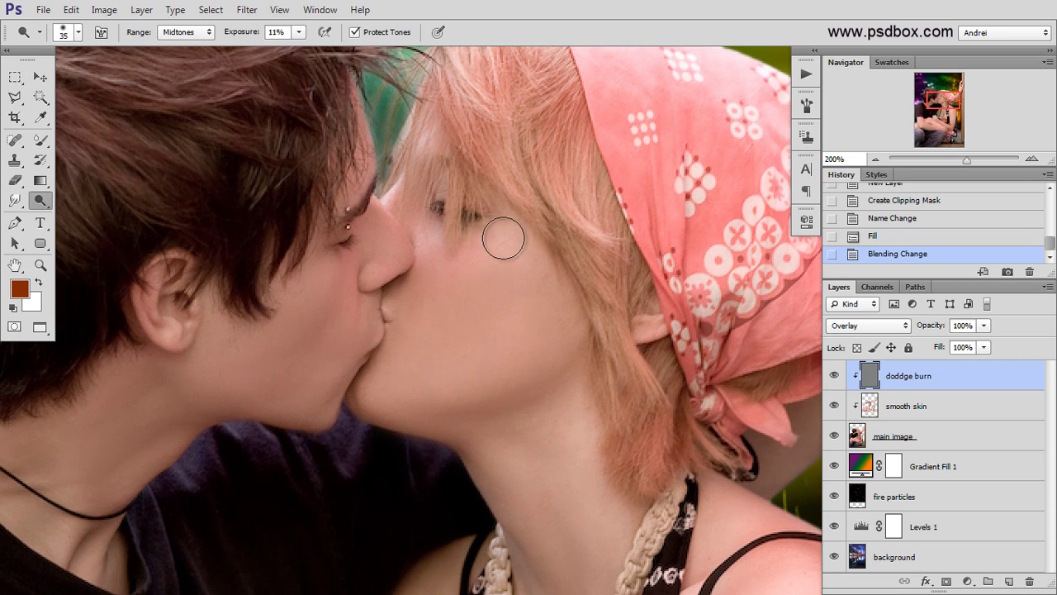
drag(509, 242, 460, 254)
mouse_move(523, 245)
mouse_down()
mouse_move(462, 256)
mouse_move(424, 310)
mouse_up()
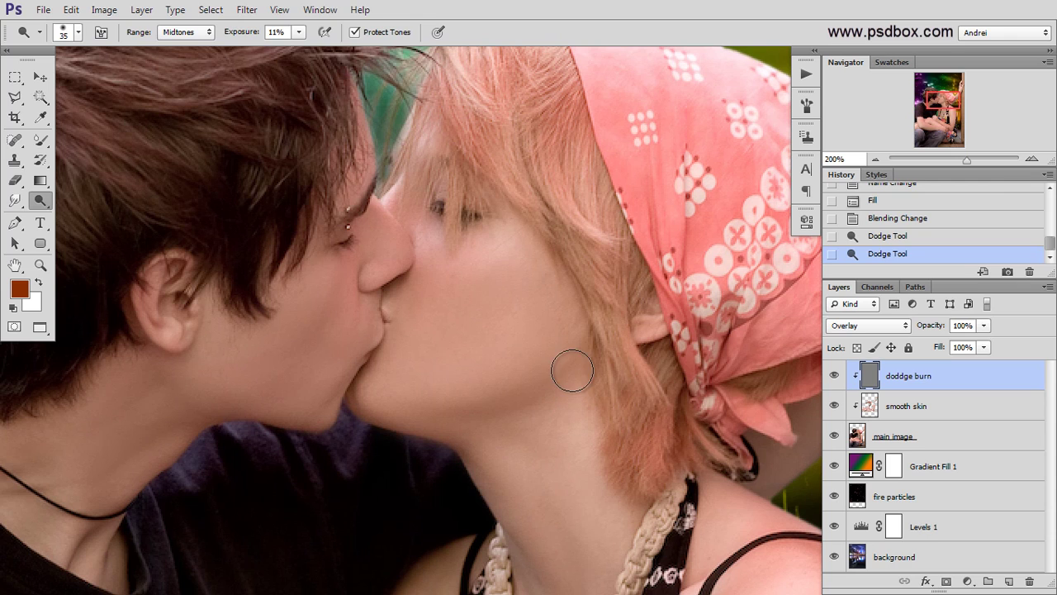
key(ctrl+alt+z)
key(ctrl+alt+z)
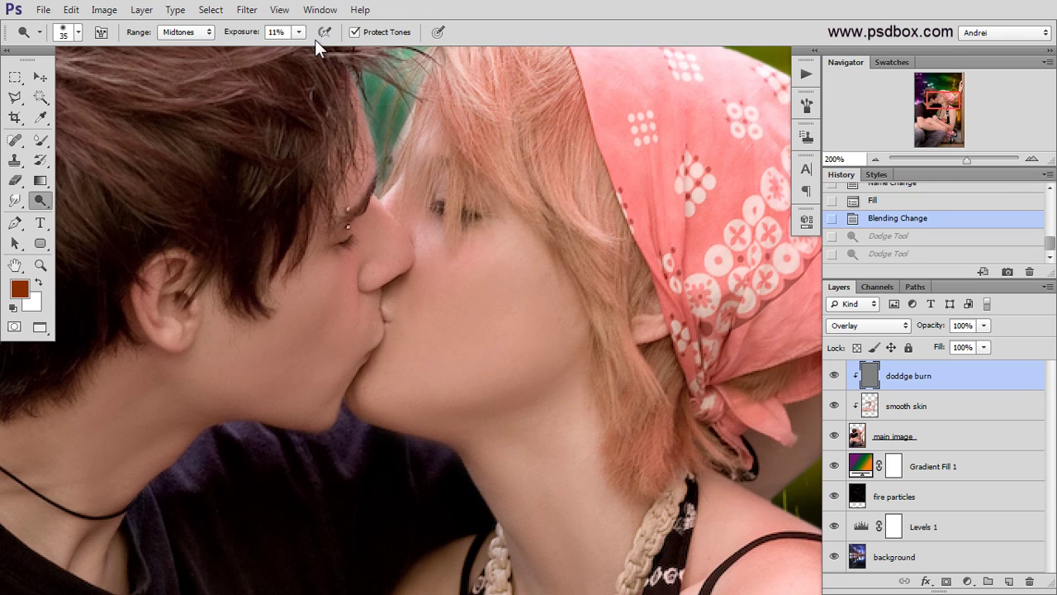
Set the Dodge Tool exposure to 8% and lighten the woman's chin, cheek, forehead and nose.
click(285, 33)
text(7)
key(Return)
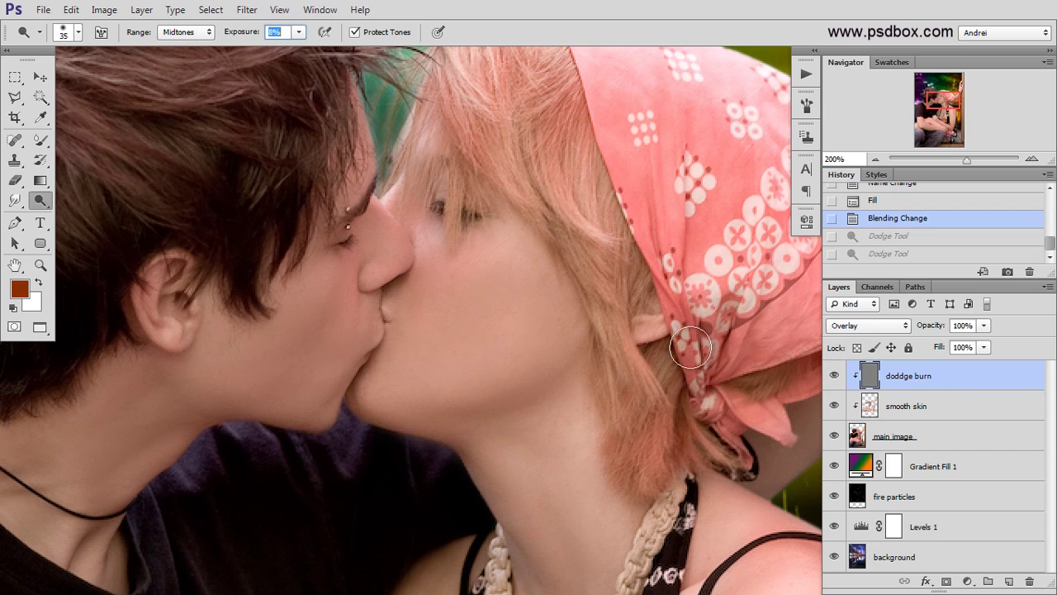
mouse_move(386, 392)
mouse_down()
mouse_move(453, 393)
mouse_move(508, 349)
mouse_up()
mouse_move(484, 248)
mouse_down()
mouse_move(448, 251)
mouse_move(421, 240)
mouse_up()
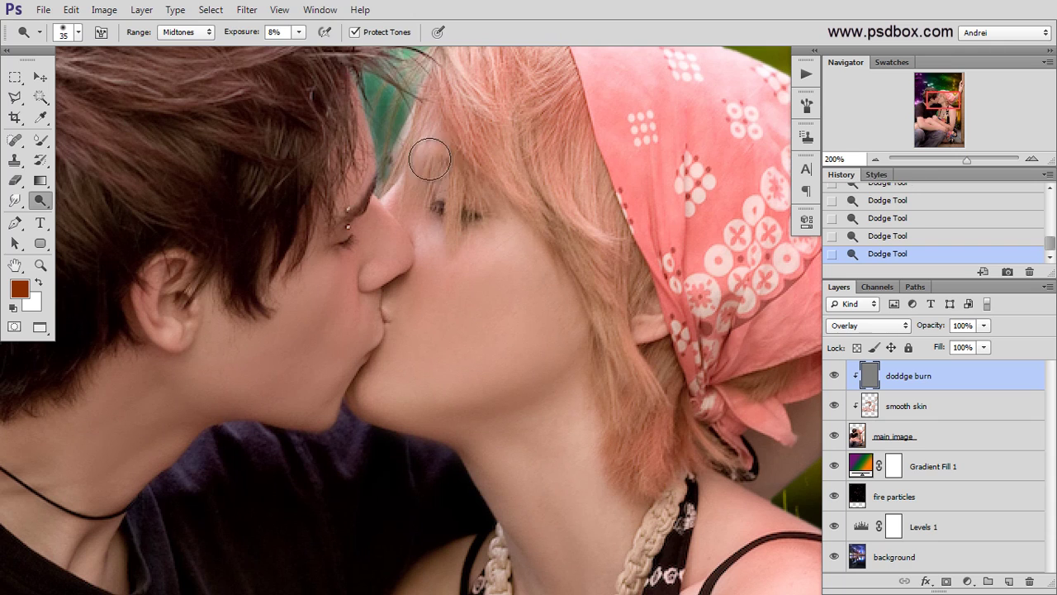
drag(430, 159, 392, 192)
Undo the last two dodge strokes and lighten the woman's cheek below the eye with a 35 px brush at 6% exposure.
key(bracketleft)
key(bracketleft)
key(bracketleft)
key(bracketleft)
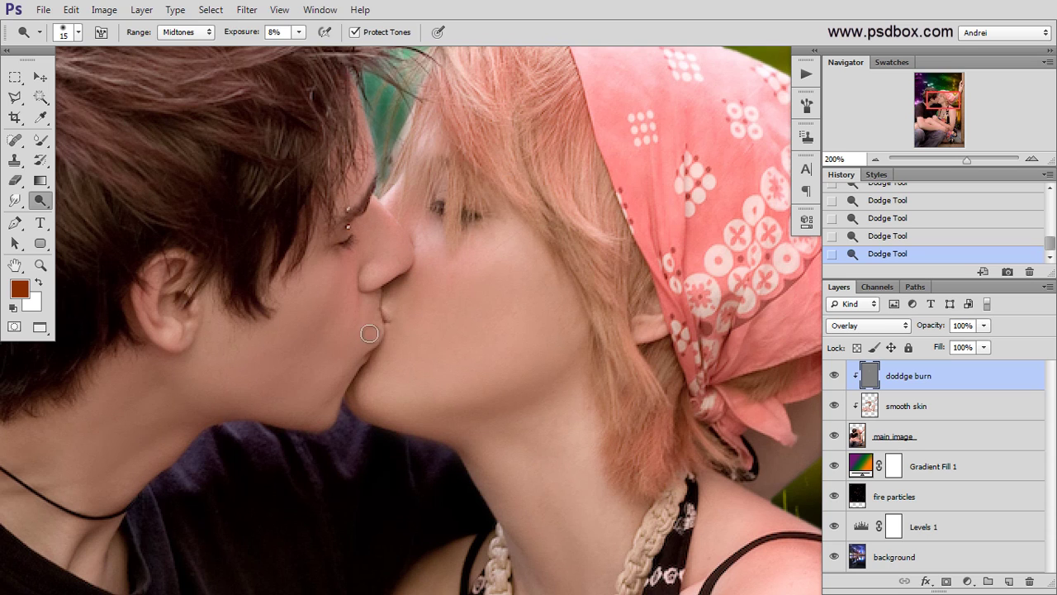
key(bracketright)
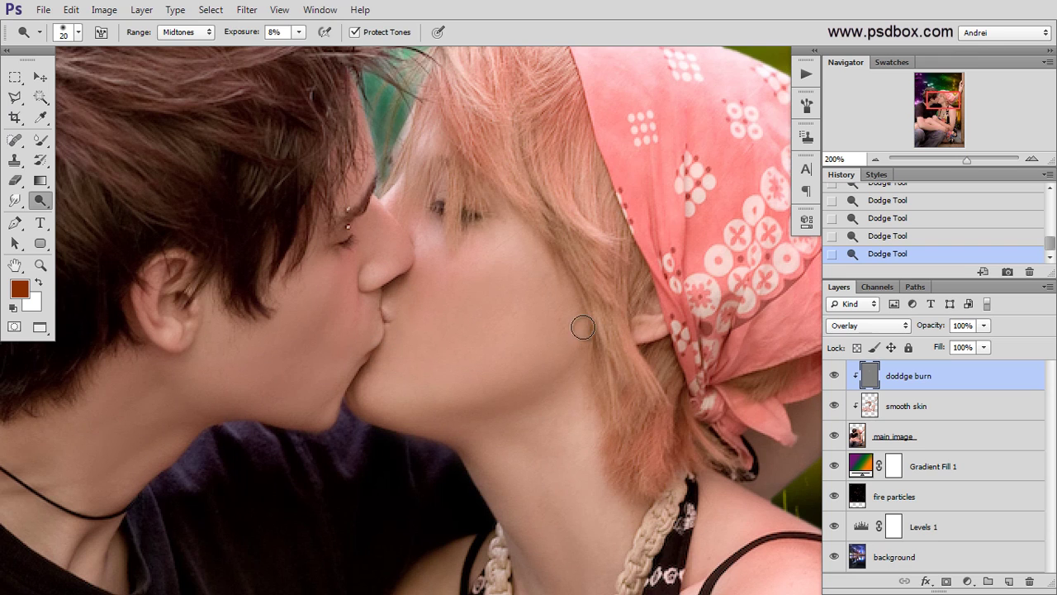
key(bracketright)
key(bracketright)
key(bracketright)
key(ctrl+alt+z)
key(ctrl+alt+z)
drag(254, 35, 252, 35)
mouse_move(460, 250)
mouse_down()
mouse_move(502, 252)
mouse_move(408, 241)
mouse_move(483, 262)
mouse_up()
Lighten the woman's neck with a 30 px Dodge Tool brush at 6% exposure.
drag(578, 405, 560, 339)
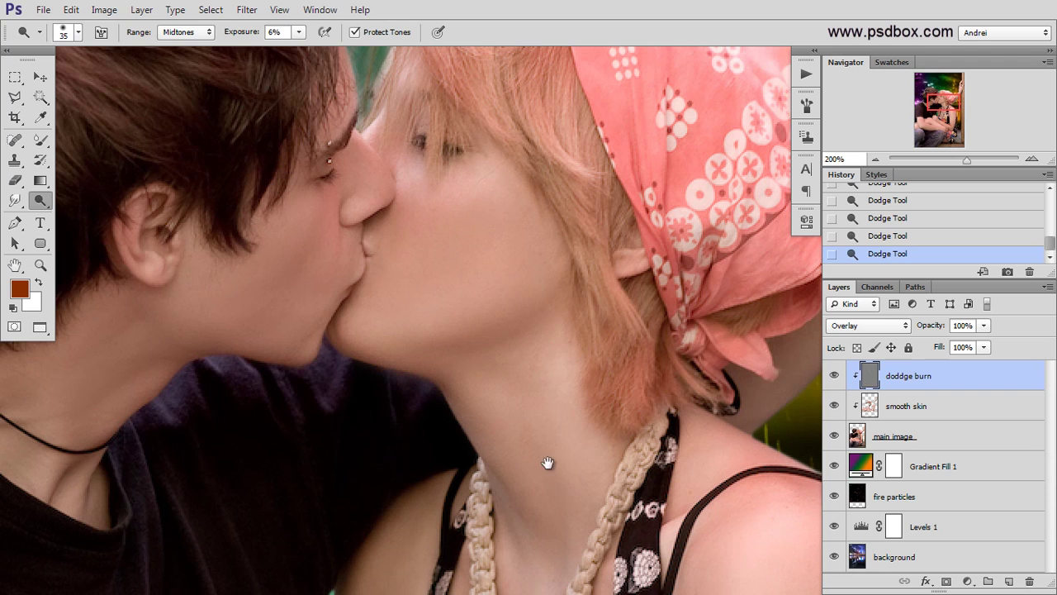
drag(548, 455, 547, 344)
key(bracketleft)
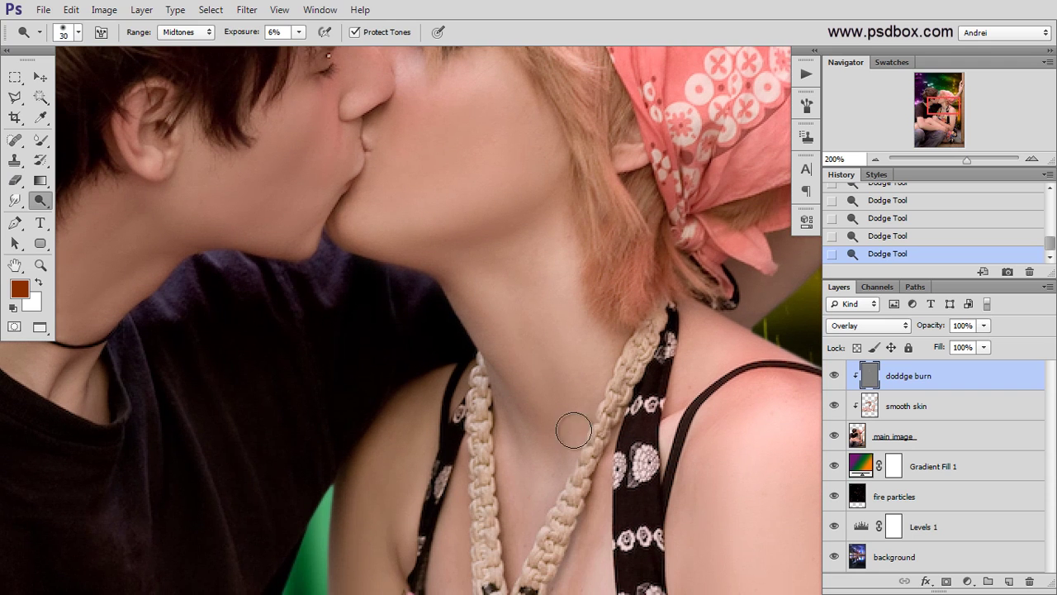
Set the Dodge Tool exposure to 5% and lighten the man's ear and cheek with a soft 30 to 35 px brush.
scroll(579, 393, down, 2)
scroll(517, 335, up, 1)
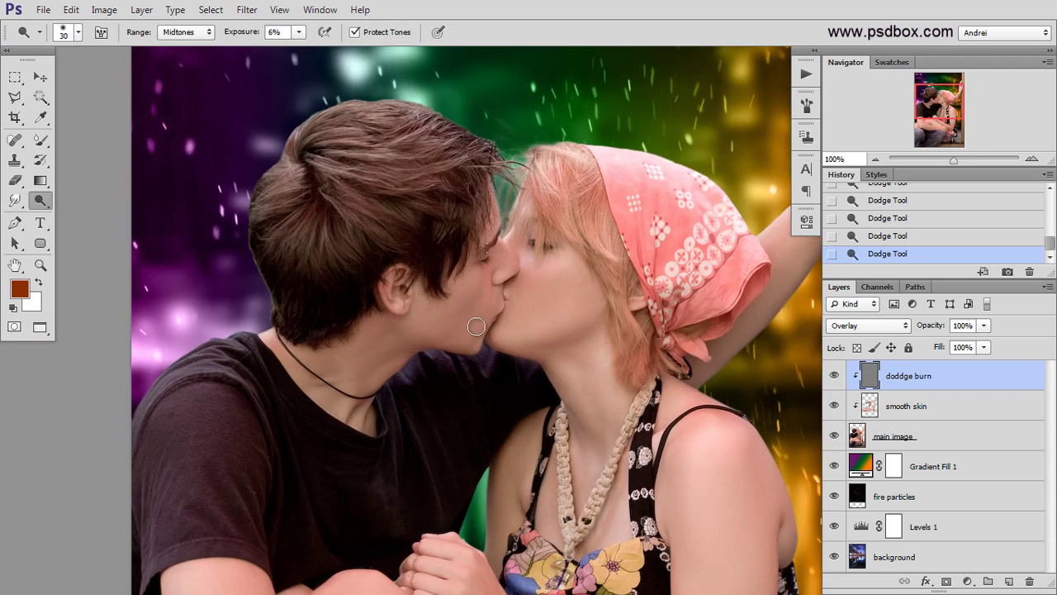
scroll(428, 345, up, 1)
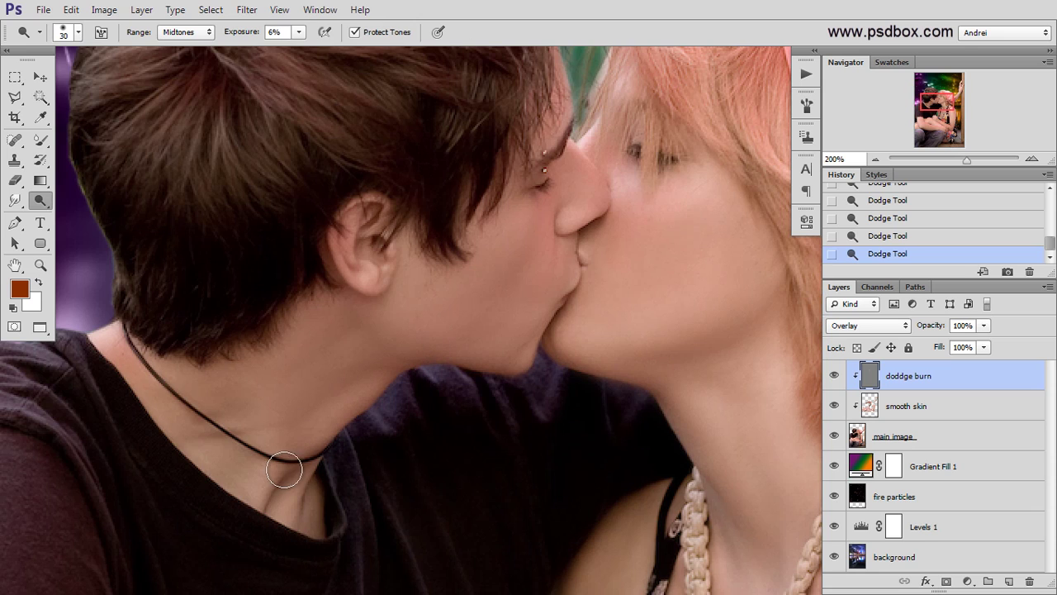
scroll(285, 32, down, 1)
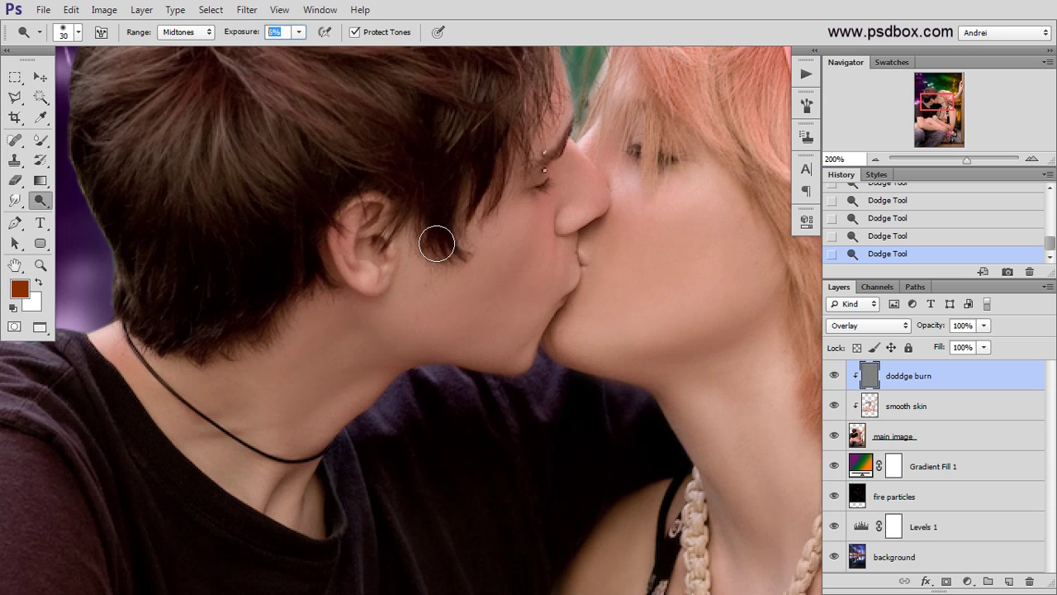
drag(344, 230, 374, 281)
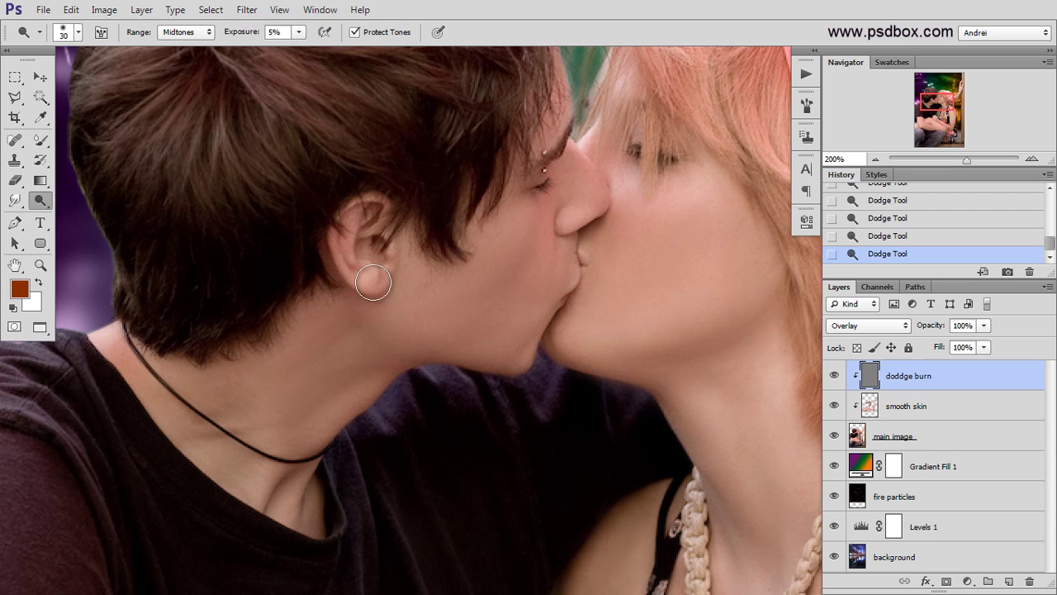
key(bracketright)
right_click(519, 239)
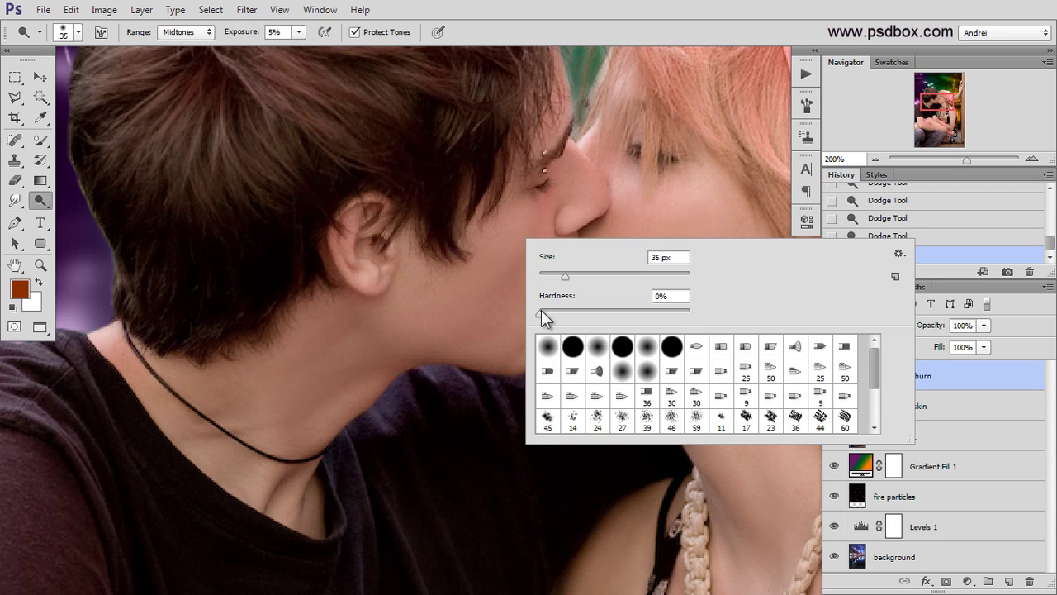
click(410, 306)
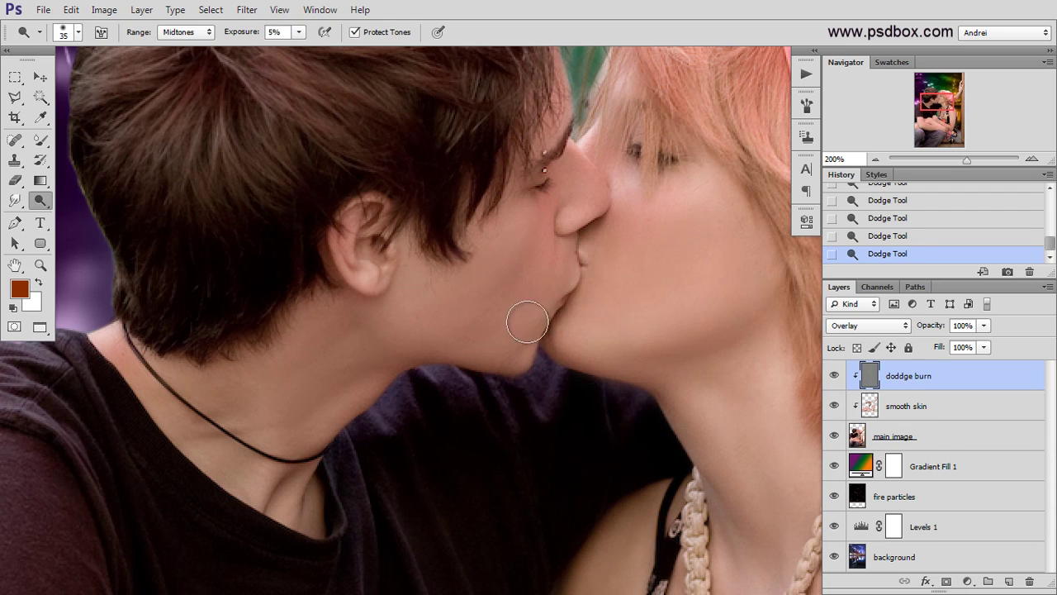
Try lightening the man's jaw and cheek with 46 px and 4 px brushes, then undo the last three dodge strokes.
right_click(528, 321)
drag(577, 309, 583, 311)
click(423, 321)
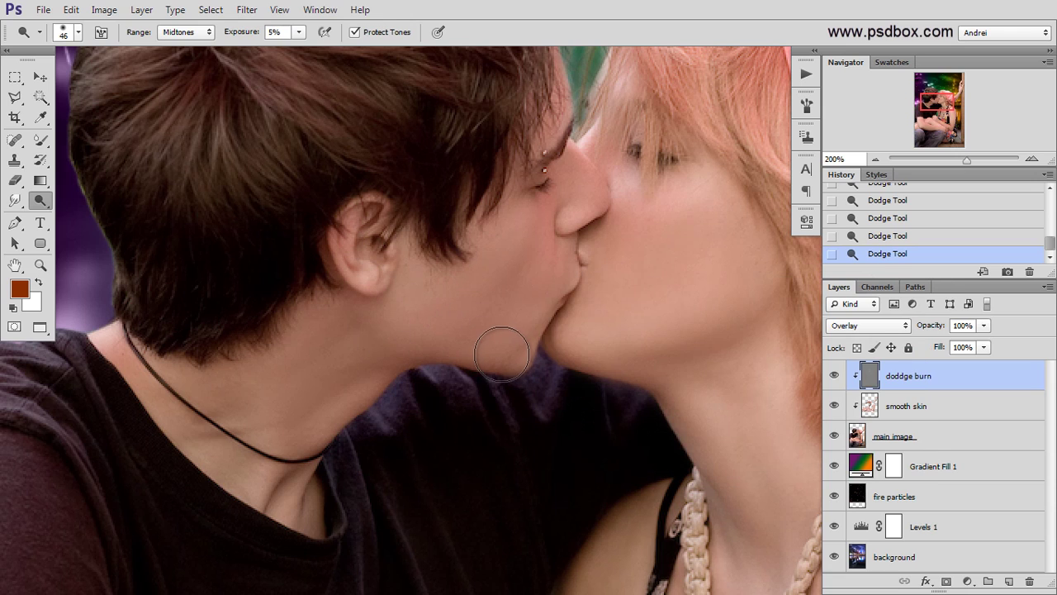
right_click(536, 267)
drag(585, 311, 559, 314)
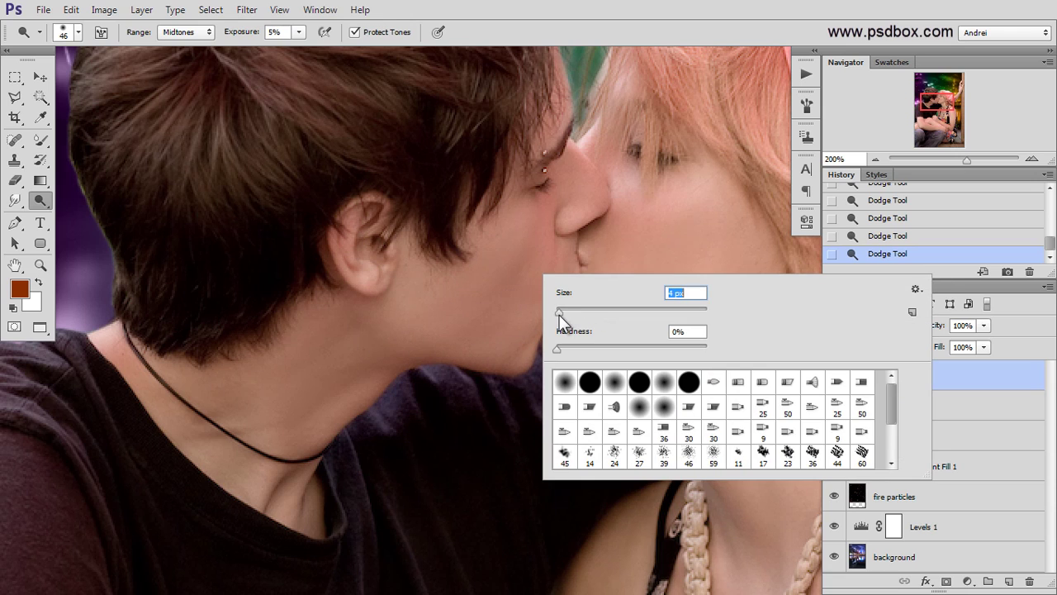
click(482, 324)
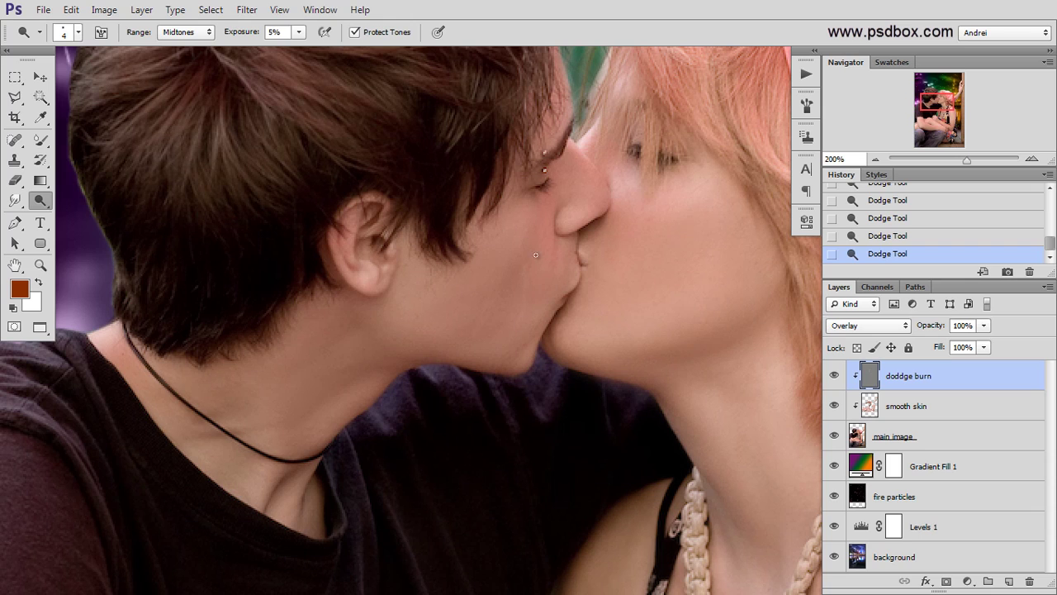
key(ctrl+alt+z)
key(ctrl+alt+z)
key(ctrl+alt+z)
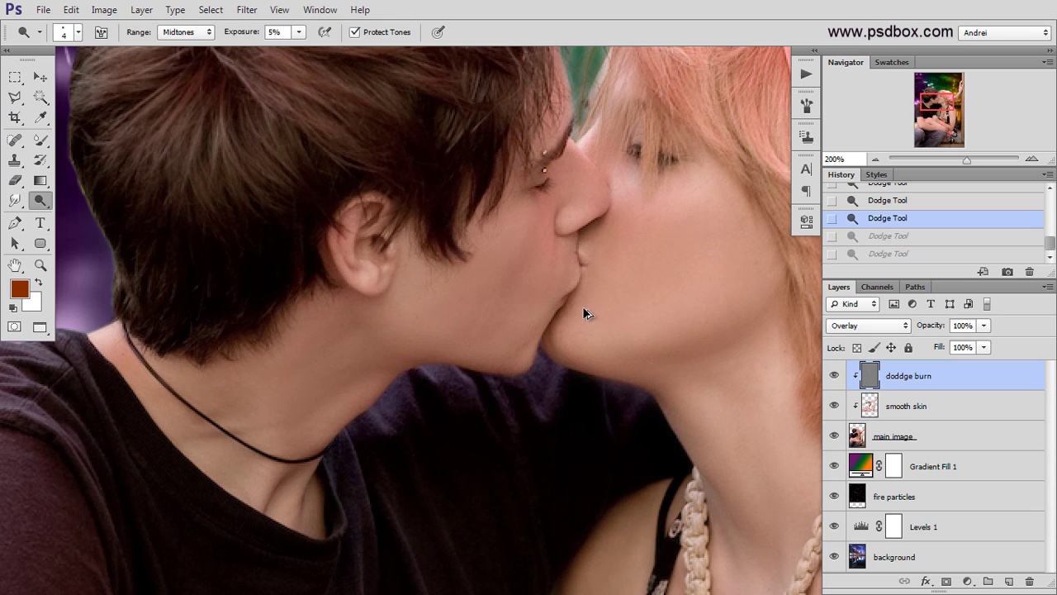
Enlarge the Dodge brush to 47 px and lighten the man's chin and jawline at 5% exposure.
right_click(582, 304)
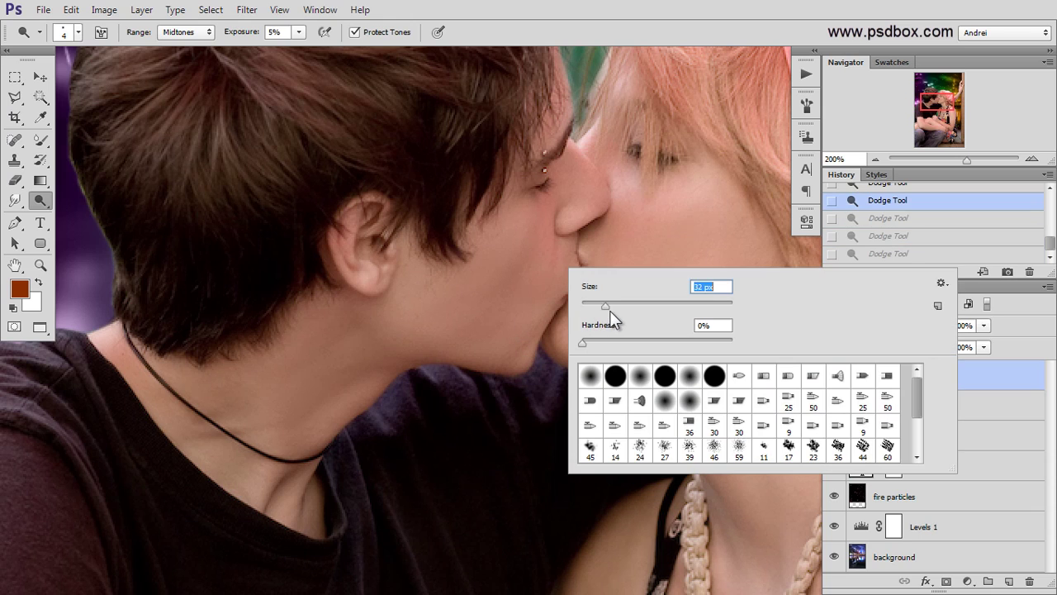
drag(610, 311, 617, 309)
mouse_move(509, 344)
mouse_down()
mouse_move(442, 353)
mouse_move(436, 371)
mouse_up()
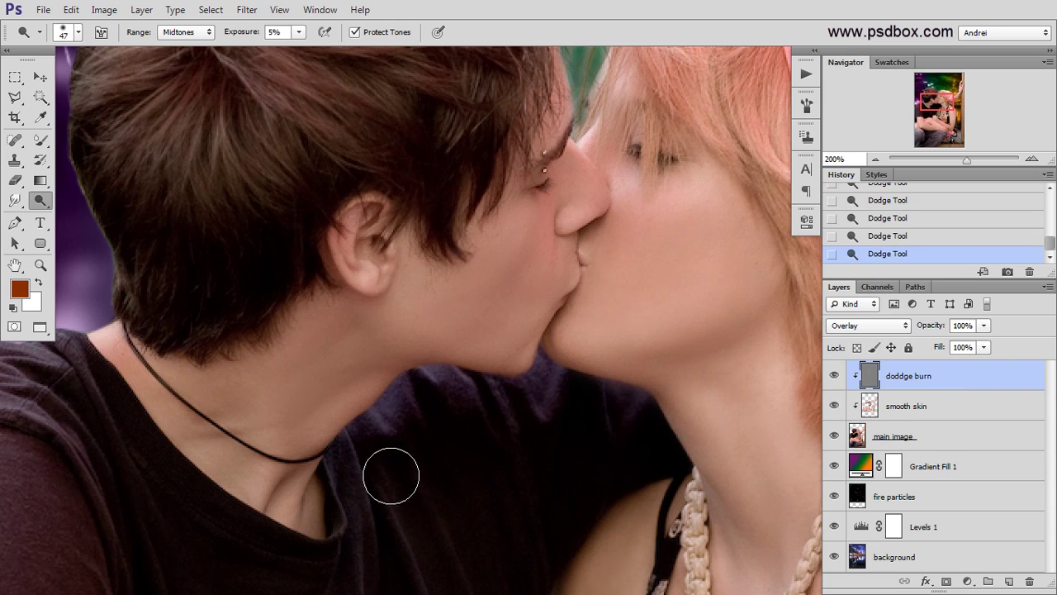
Lighten the woman's shoulder, upper arm and elbow with the Dodge Tool, varying the brush between 47, 30 and 40 px.
drag(738, 335, 429, 376)
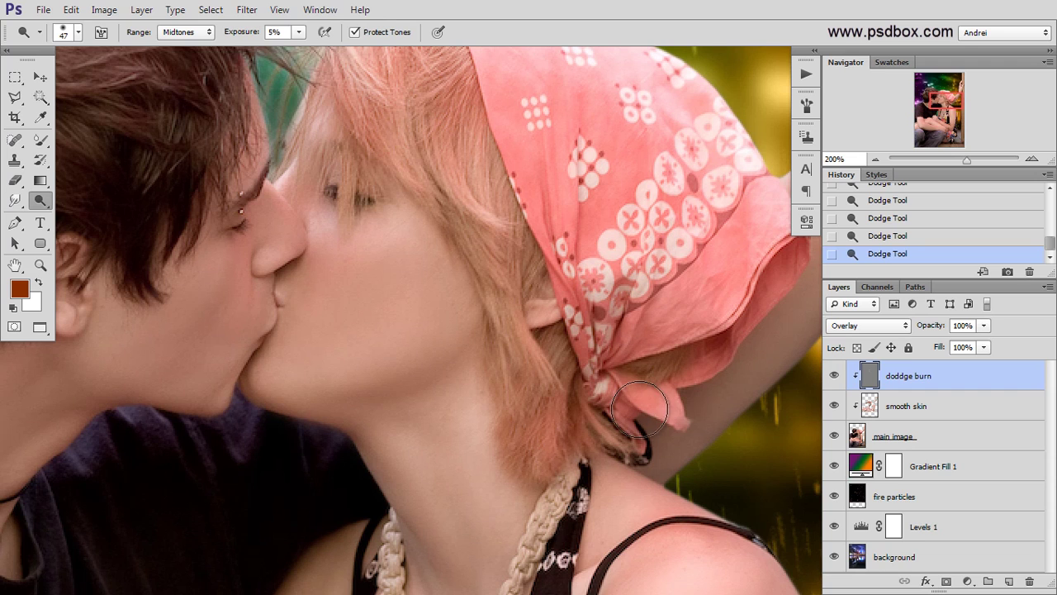
scroll(578, 347, down, 5)
key(ctrl+minus)
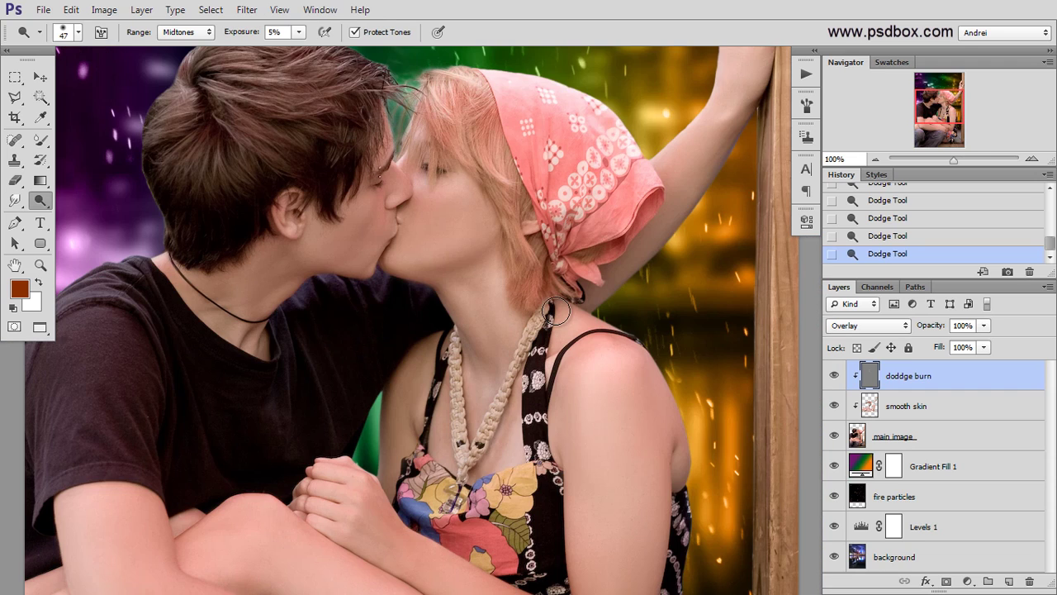
drag(632, 406, 597, 311)
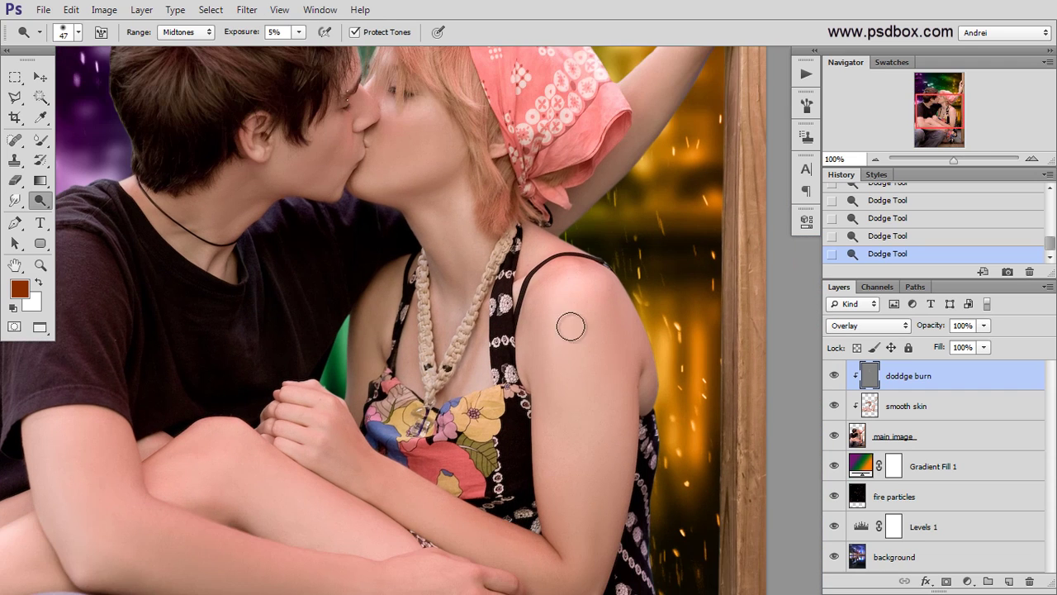
drag(583, 472, 597, 290)
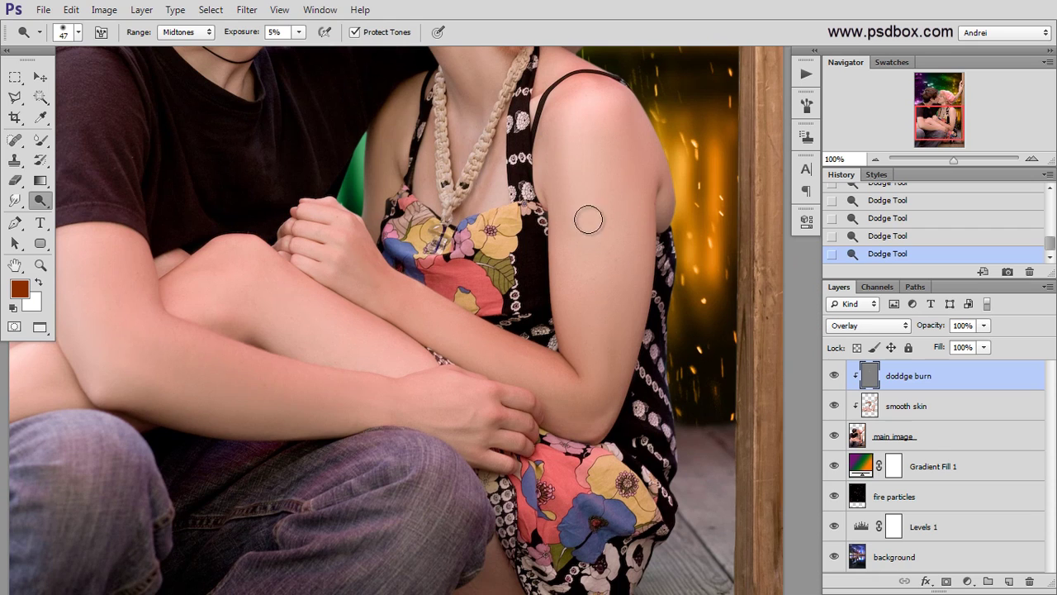
mouse_move(588, 219)
mouse_down()
mouse_move(606, 382)
mouse_move(608, 371)
mouse_move(593, 322)
mouse_move(596, 385)
mouse_move(606, 345)
mouse_move(588, 410)
mouse_move(591, 392)
mouse_move(611, 425)
mouse_up()
key(bracketleft)
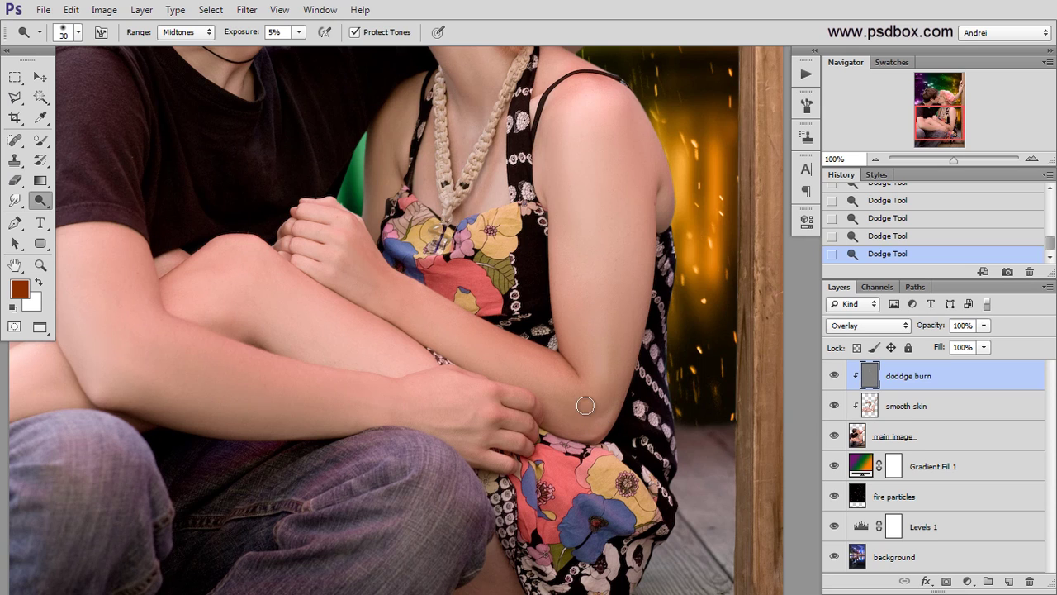
key(bracketright)
Lighten the fingers and back of the woman's hand on her knee with a 10 px Dodge brush.
scroll(406, 272, up, 2)
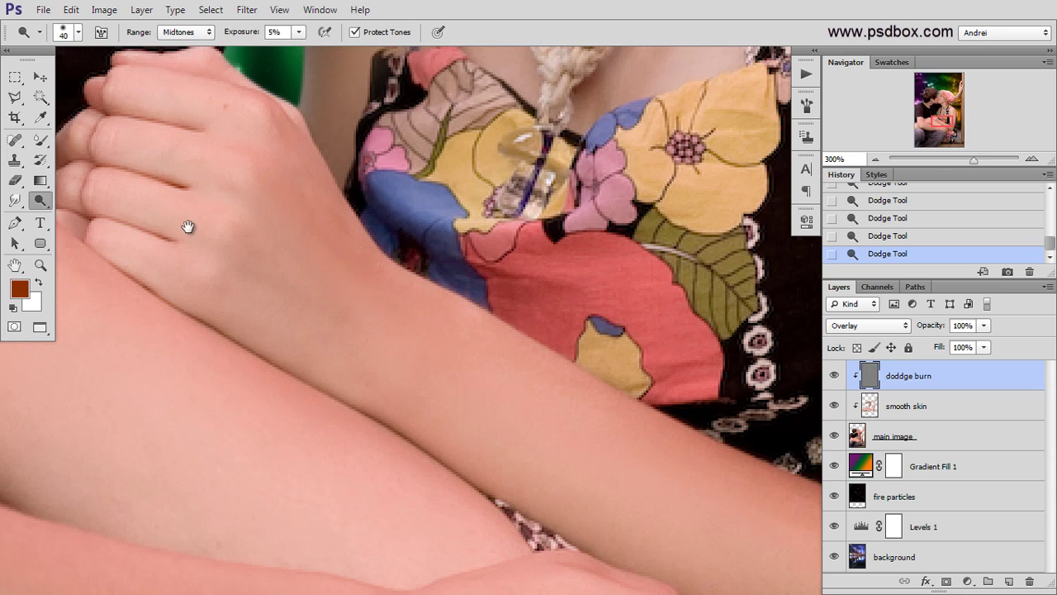
mouse_move(189, 226)
mouse_down()
mouse_move(415, 384)
mouse_move(421, 371)
mouse_up()
key(bracketleft)
key(bracketleft)
key(bracketleft)
key(bracketleft)
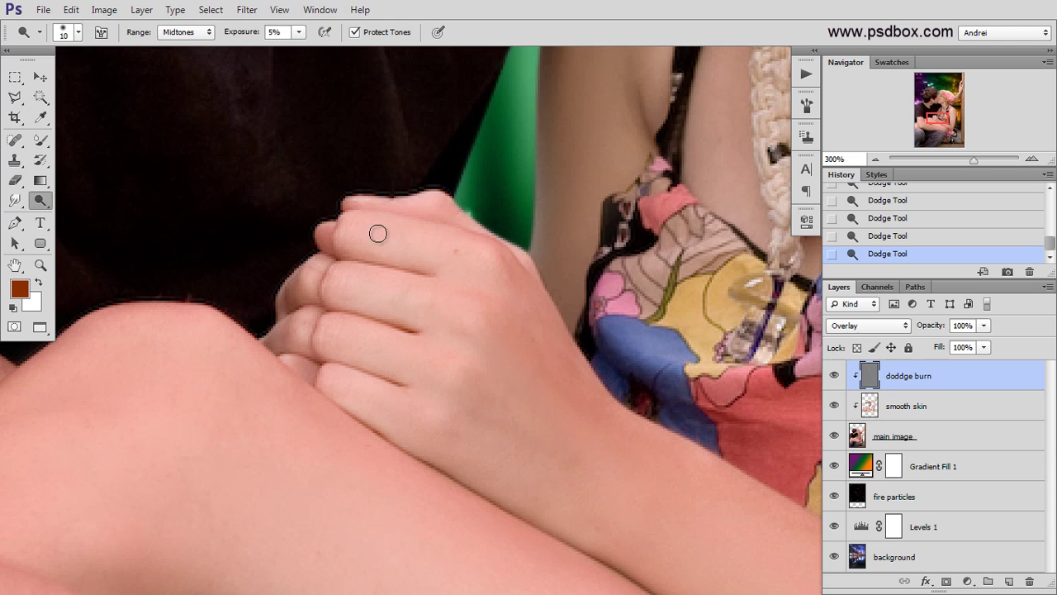
key(bracketright)
Lighten the man's arm and the woman's knee with a 40 px Dodge brush at 5% exposure.
scroll(487, 392, down, 3)
key(bracketright)
key(bracketright)
key(bracketright)
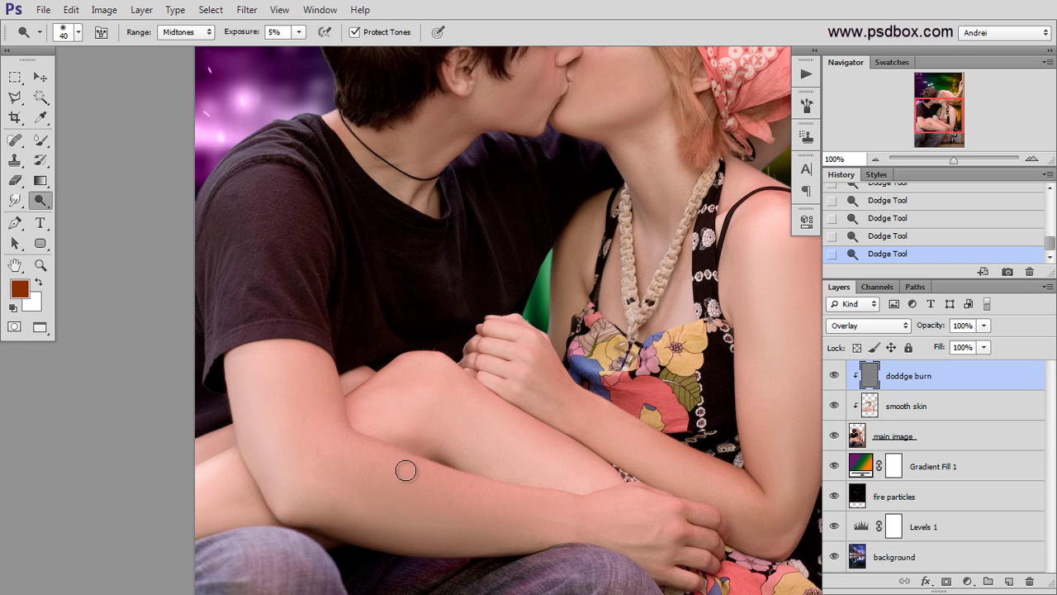
key(bracketleft)
Lighten the back of the man's hand and its fingers with the Dodge brush reduced from 25 to 9 px.
drag(726, 552, 583, 442)
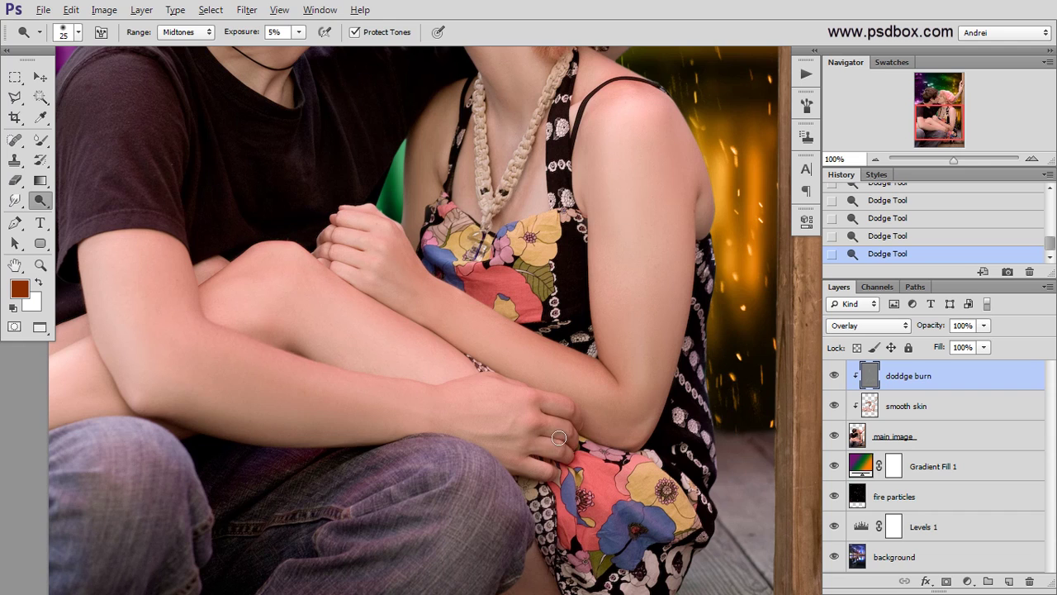
scroll(581, 441, up, 2)
key(bracketleft)
key(bracketleft)
key(bracketleft)
key(bracketleft)
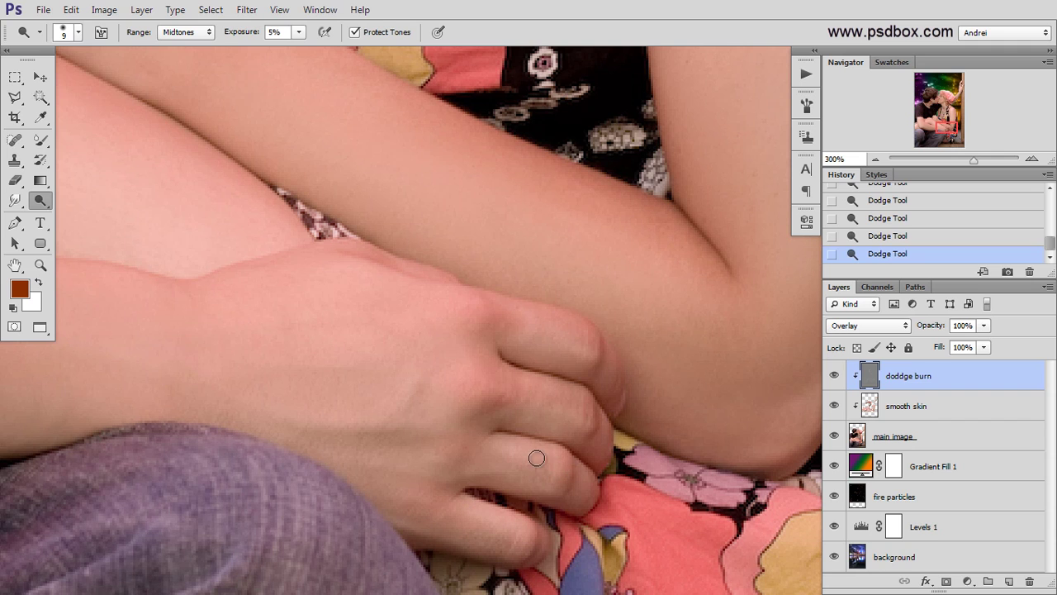
Lighten the woman's leg and the man's forearm with the Dodge brush enlarged to 40 px.
scroll(536, 457, down, 1)
drag(290, 429, 628, 471)
drag(318, 402, 602, 453)
scroll(345, 340, down, 2)
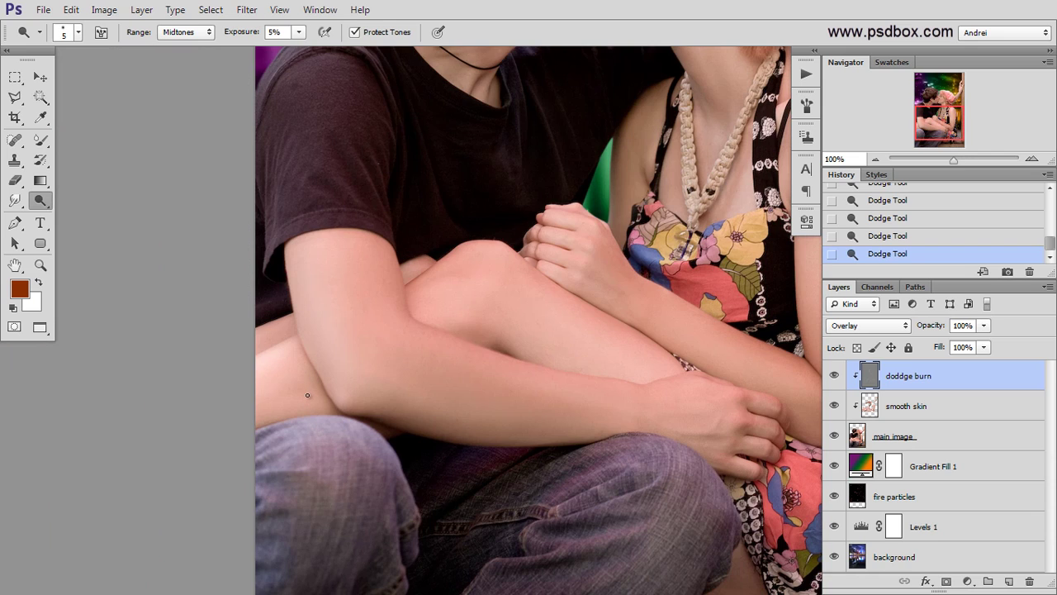
key(bracketright)
key(bracketright)
drag(575, 408, 538, 427)
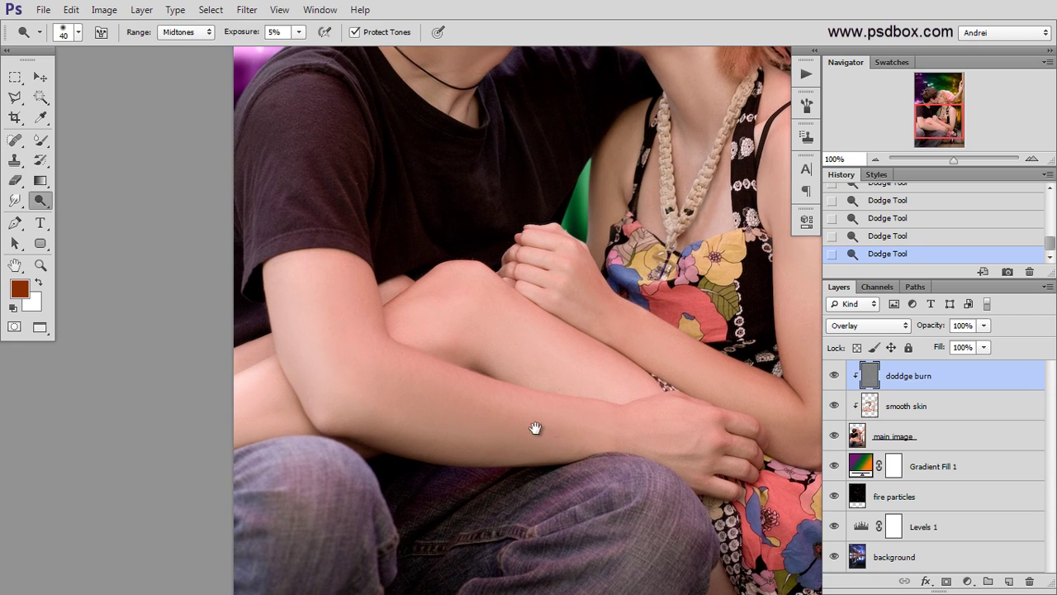
drag(644, 383, 616, 441)
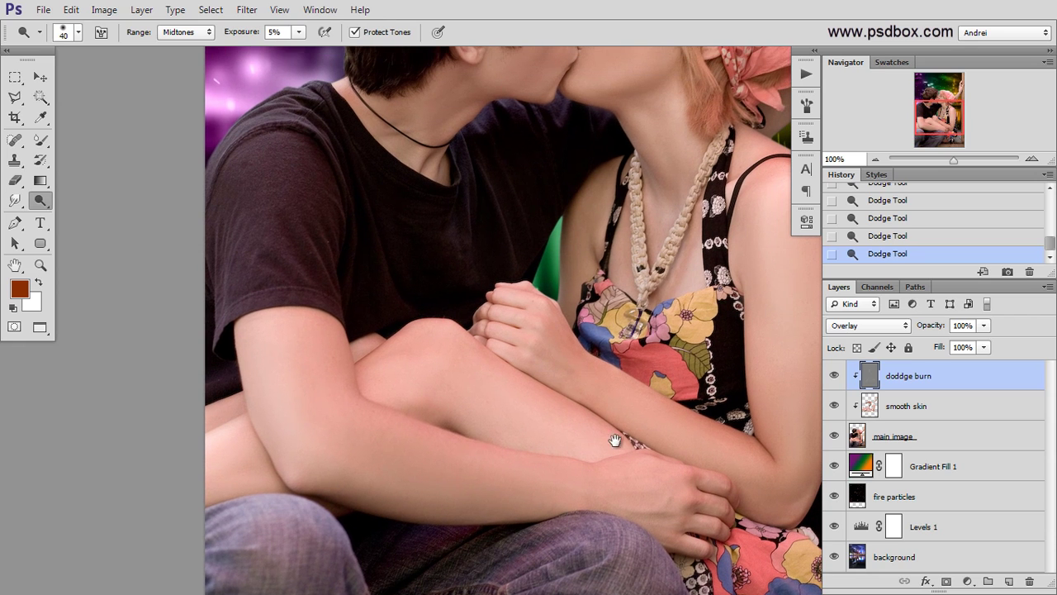
drag(669, 330, 630, 429)
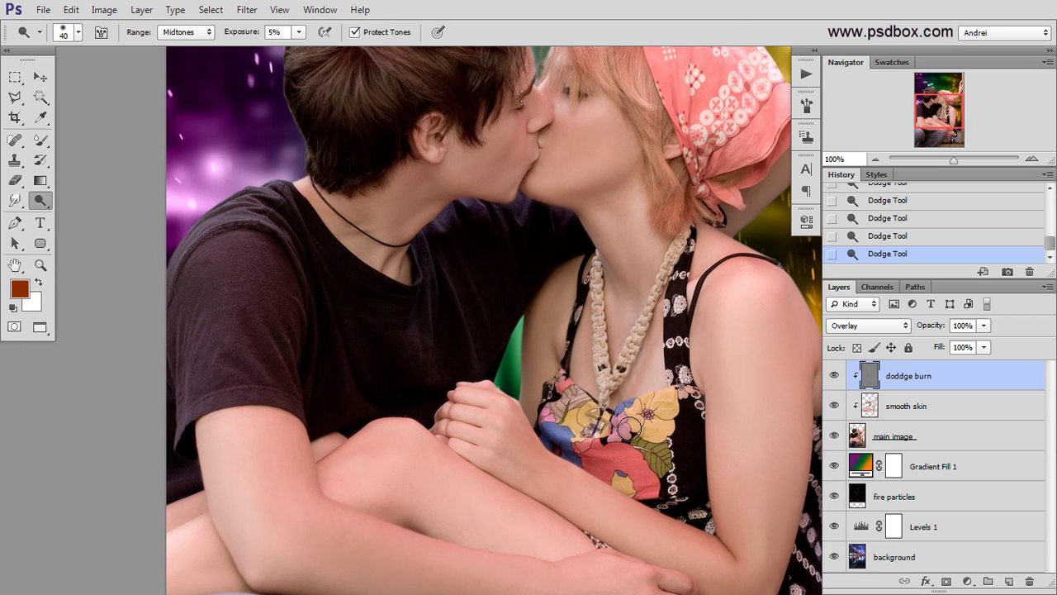
Reduce the Dodge brush to 25 px and lighten the woman's chest and the skin beside her dress strap.
scroll(649, 296, up, 1)
key(bracketleft)
key(bracketleft)
key(bracketleft)
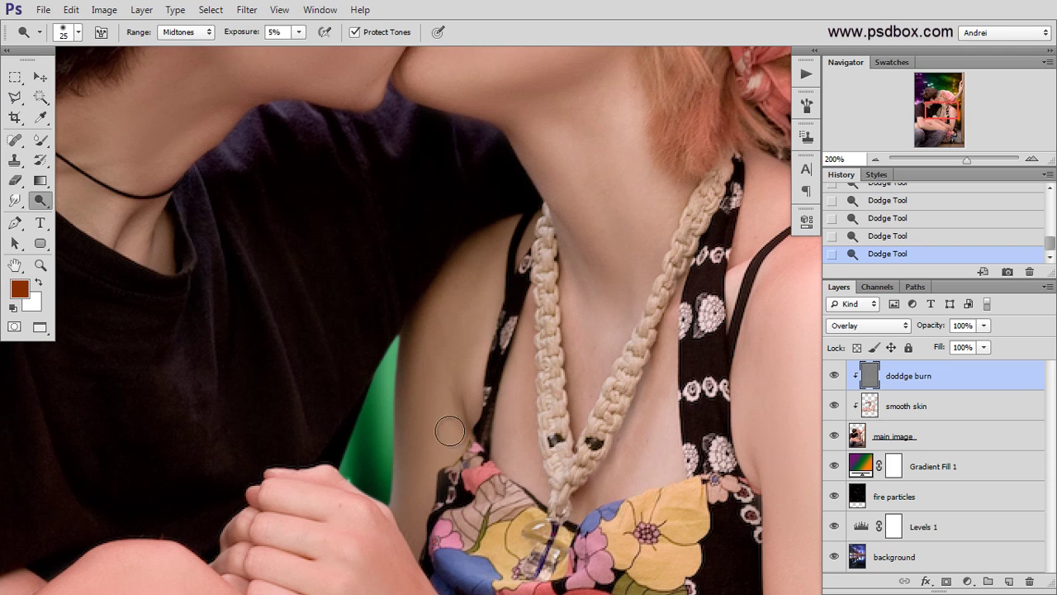
Lighten the woman's raised arm and hand against the wooden post with the 25 px Dodge brush.
key(ctrl+minus)
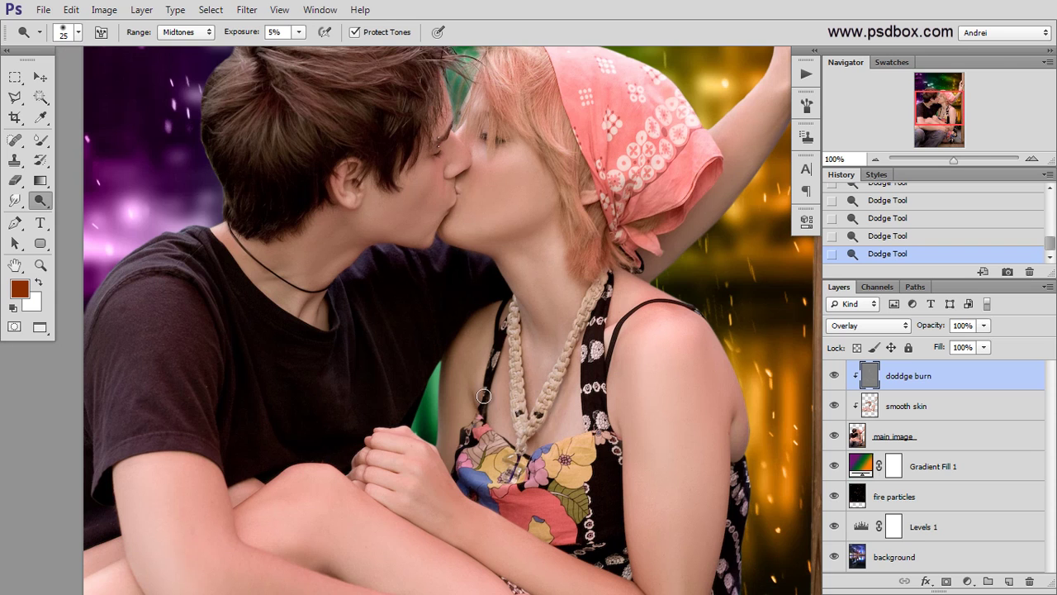
drag(480, 356, 449, 395)
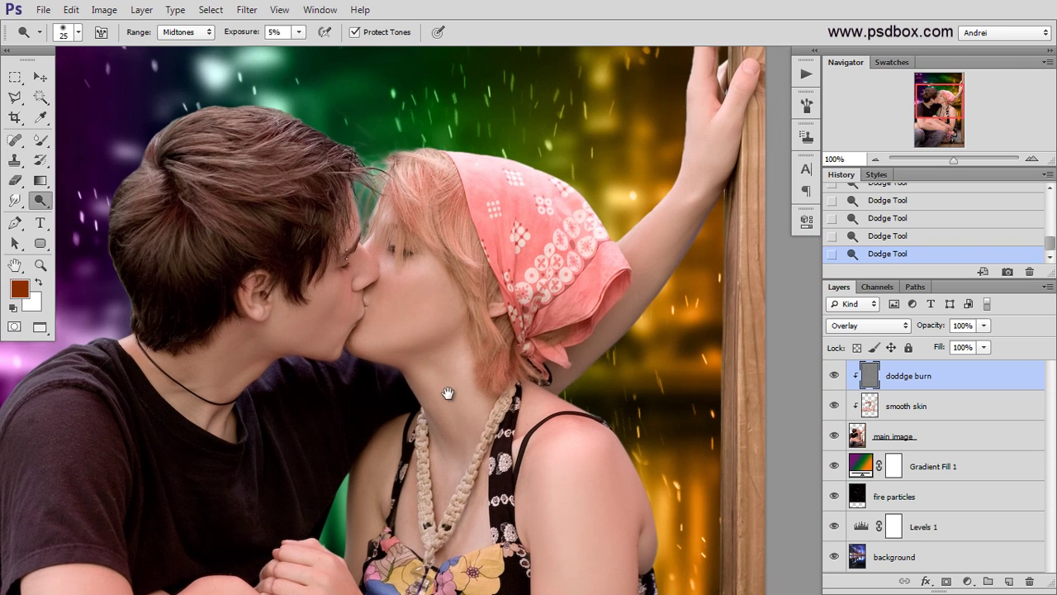
drag(692, 231, 650, 301)
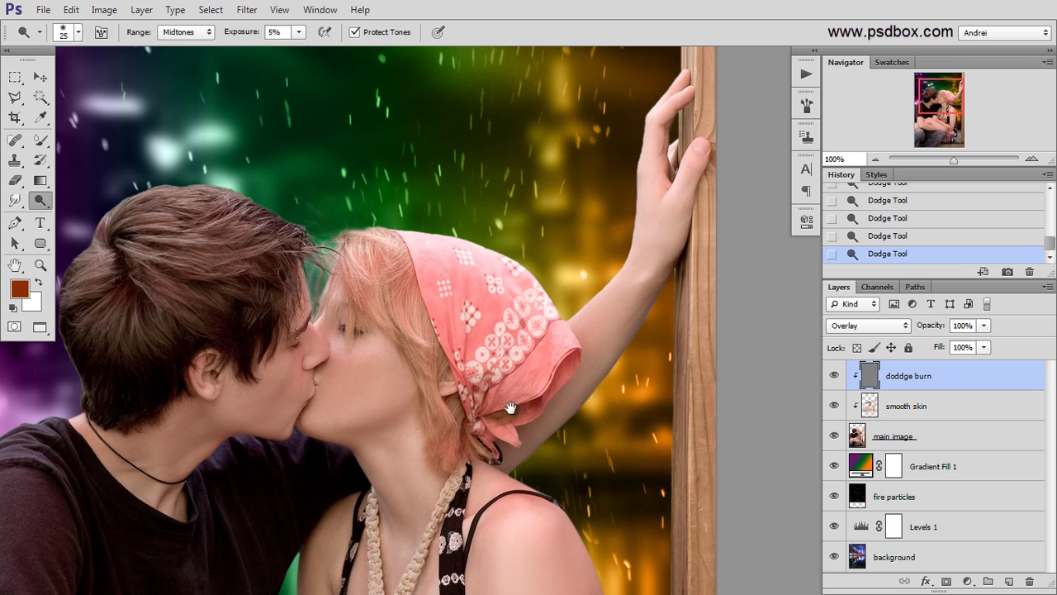
drag(510, 407, 578, 375)
Set the Dodge tool's exposure to 9%.
scroll(428, 297, up, 1)
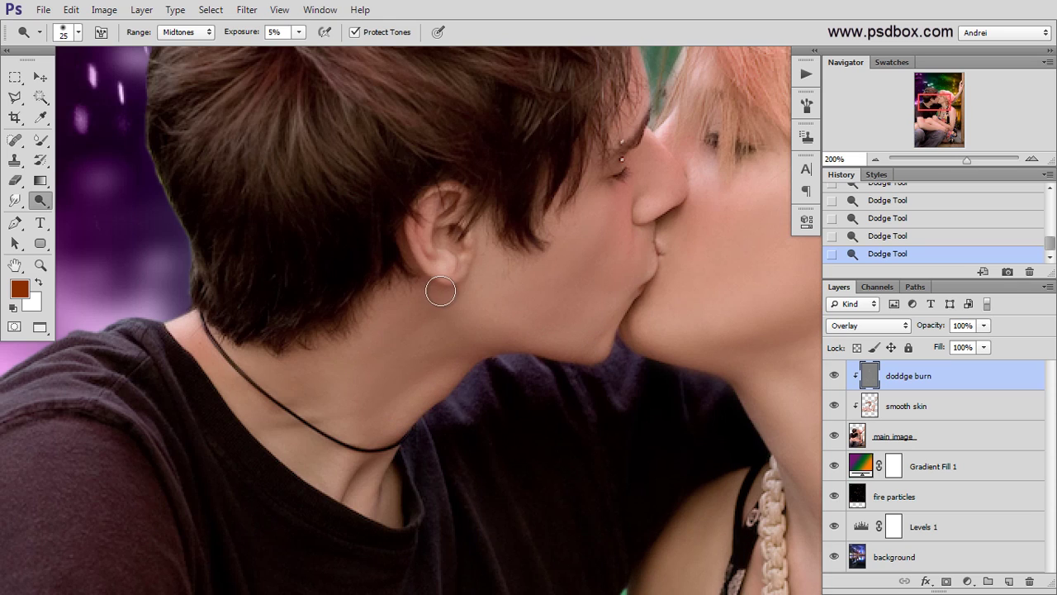
drag(393, 369, 403, 506)
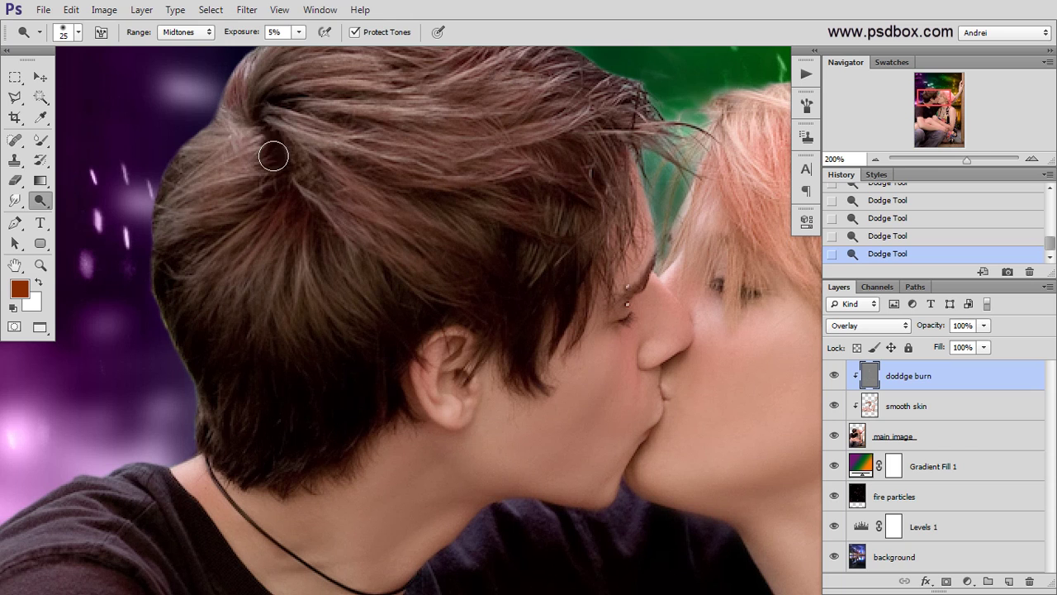
scroll(272, 154, down, 1)
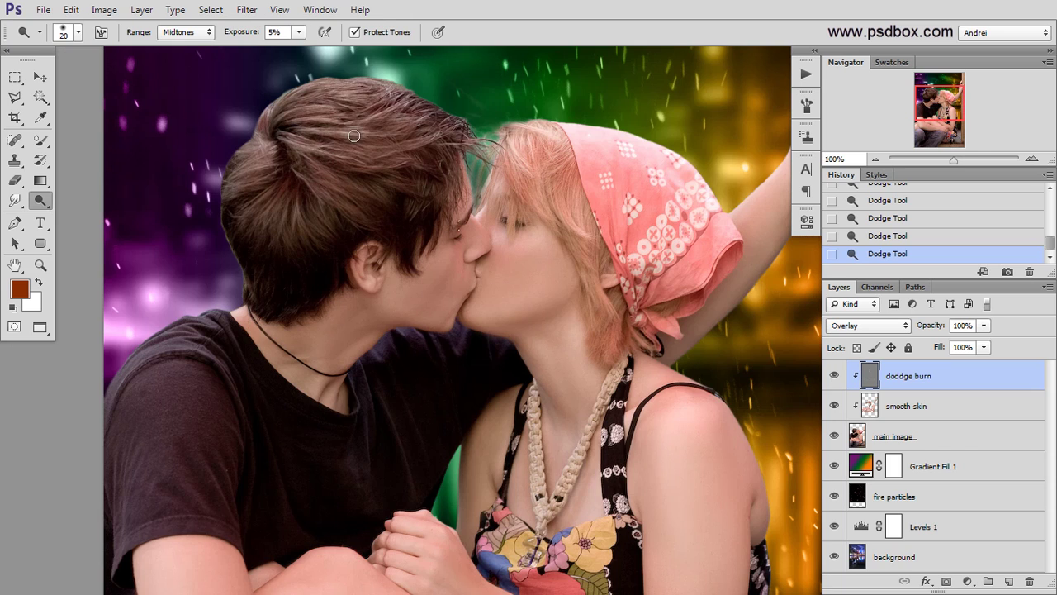
double_click(287, 32)
text(9)
key(Return)
drag(372, 268, 476, 294)
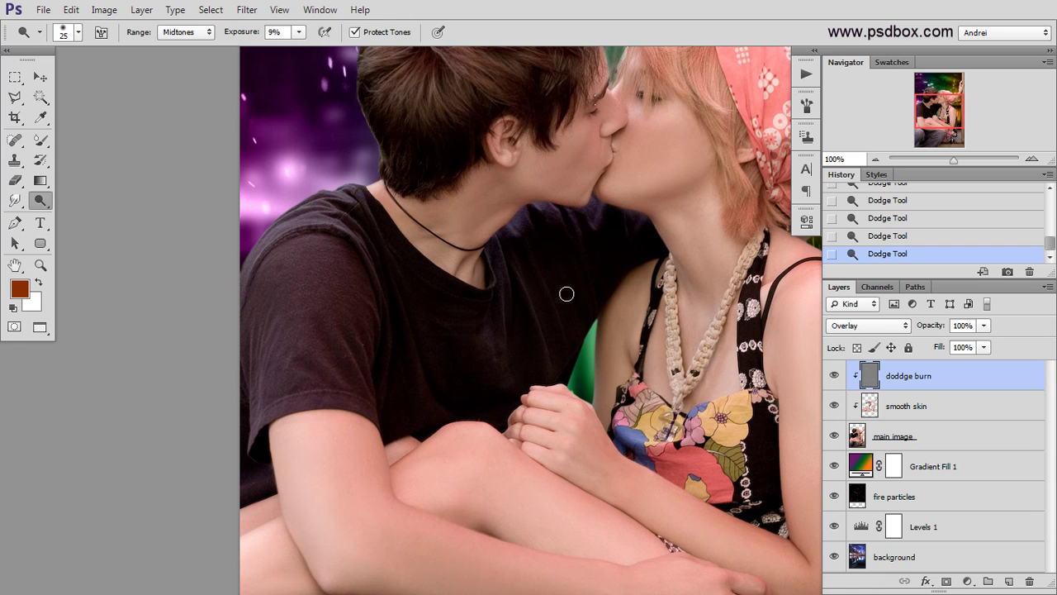
Compare the couple with the "doddge burn" layer hidden and shown.
key(ctrl+minus)
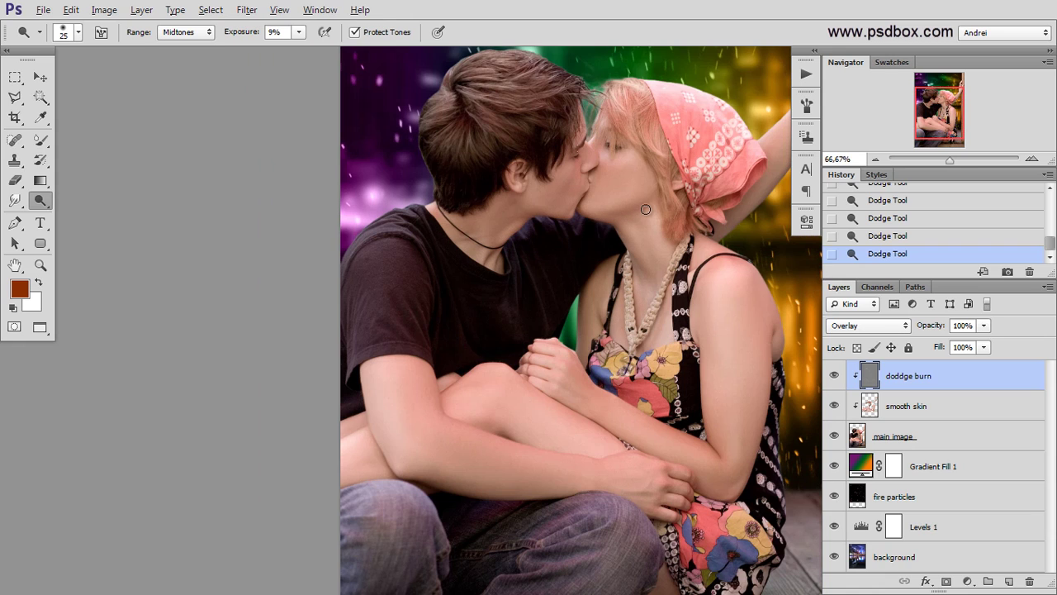
drag(607, 244, 530, 278)
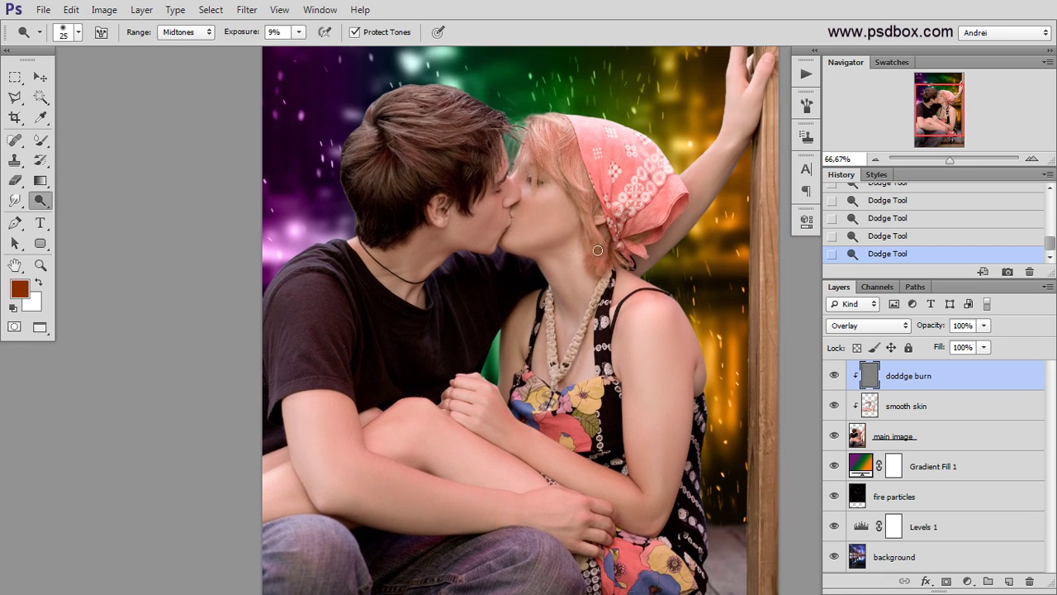
click(834, 377)
key(ctrl+plus)
click(835, 377)
click(835, 377)
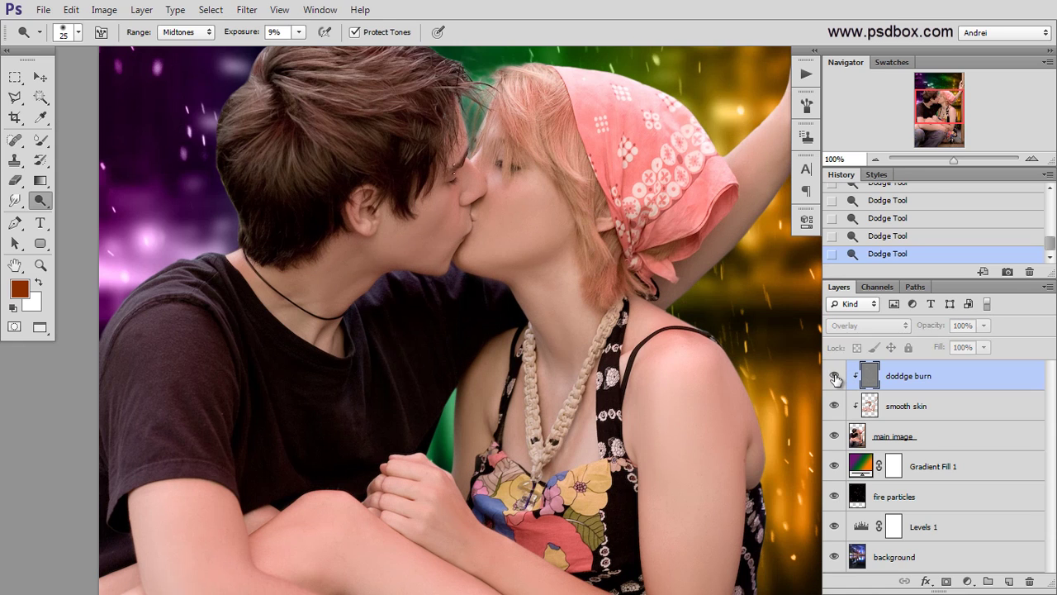
click(835, 378)
click(835, 378)
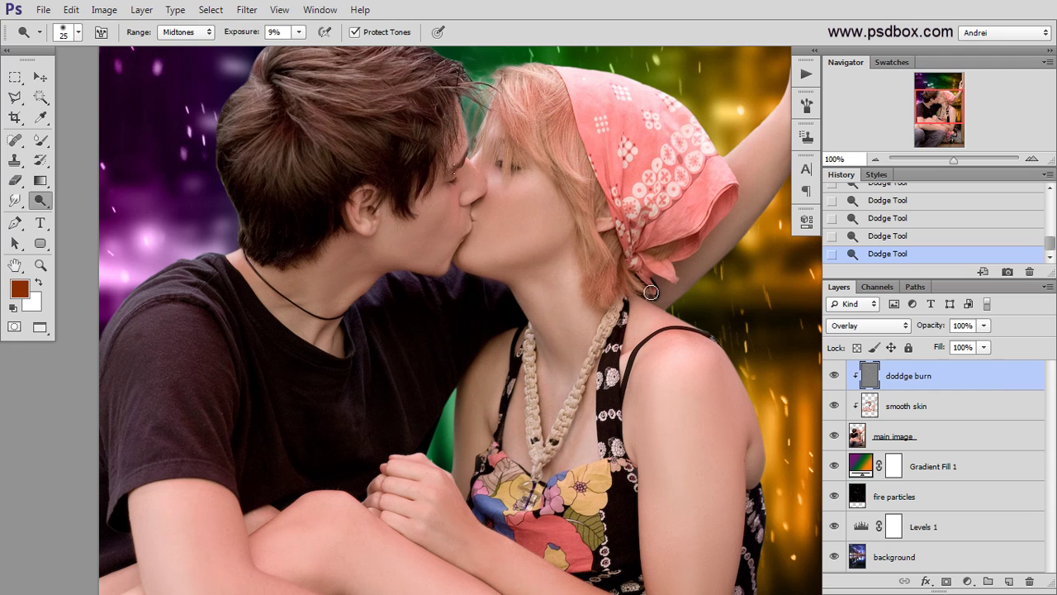
Set the Dodge exposure to 25%, reduce the brush to 7 px and lighten the fabric folds on the shoulder of the man's T-shirt.
drag(347, 195, 371, 152)
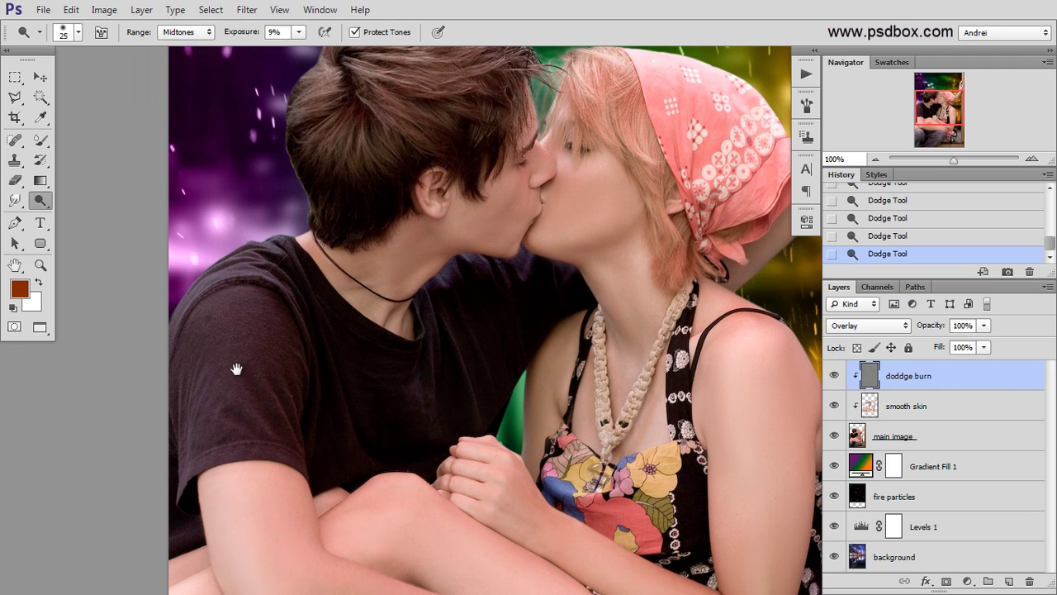
drag(268, 374, 303, 329)
scroll(289, 243, up, 1)
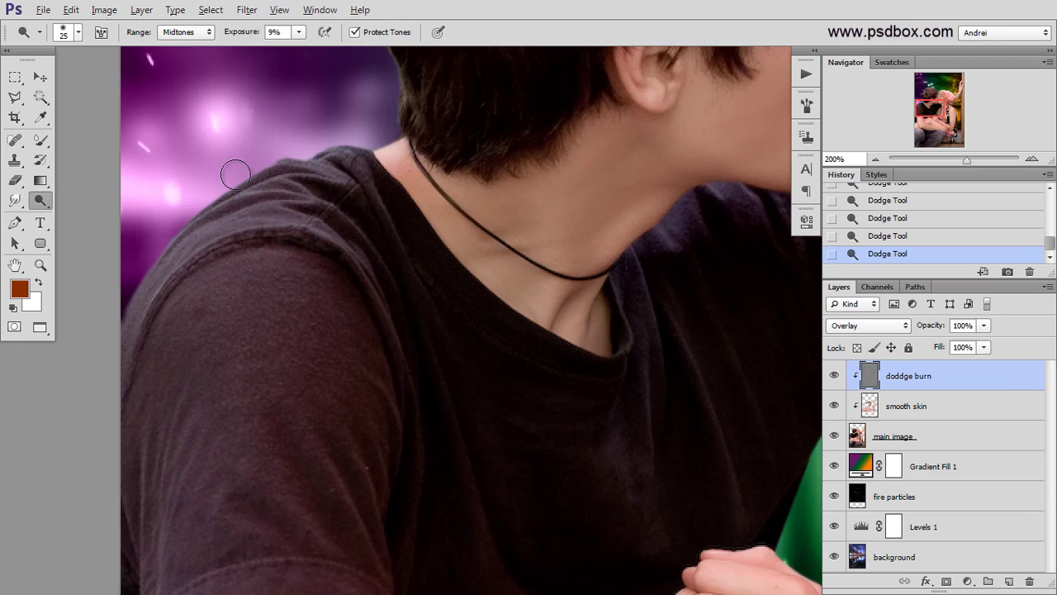
drag(469, 300, 469, 355)
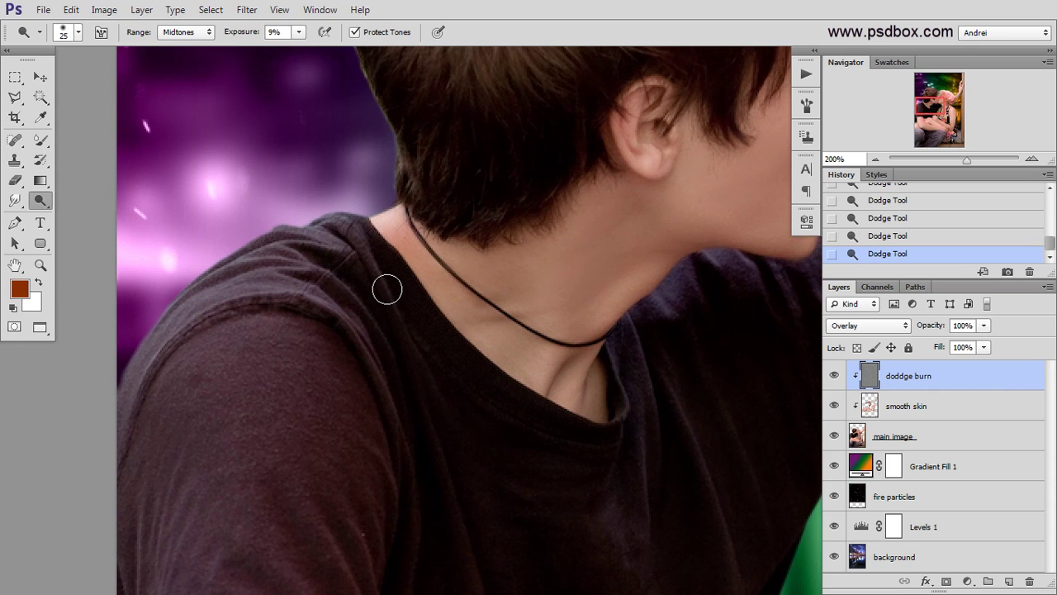
click(301, 31)
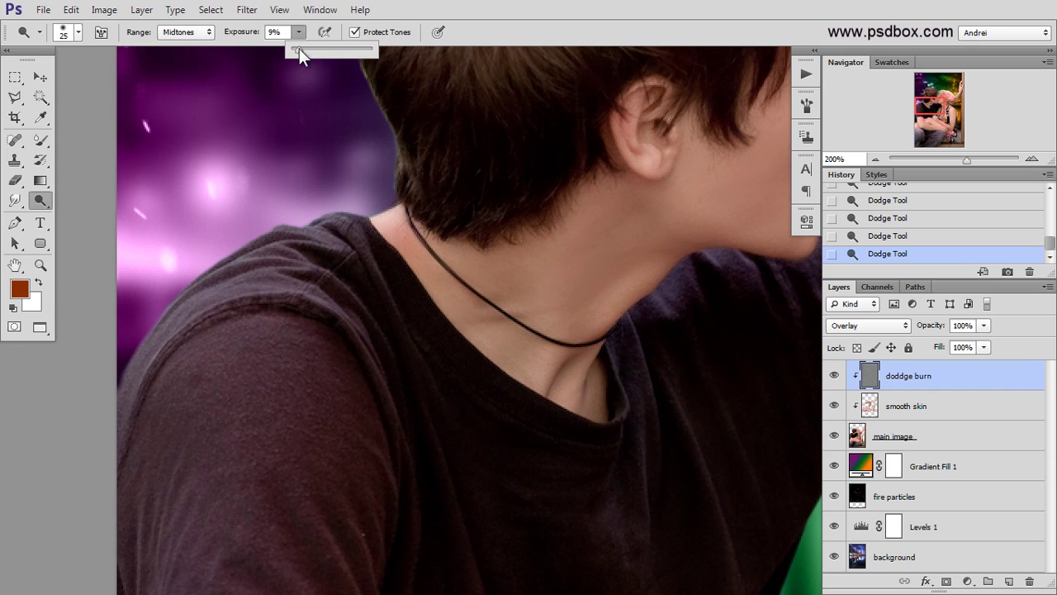
click(979, 383)
right_click(478, 332)
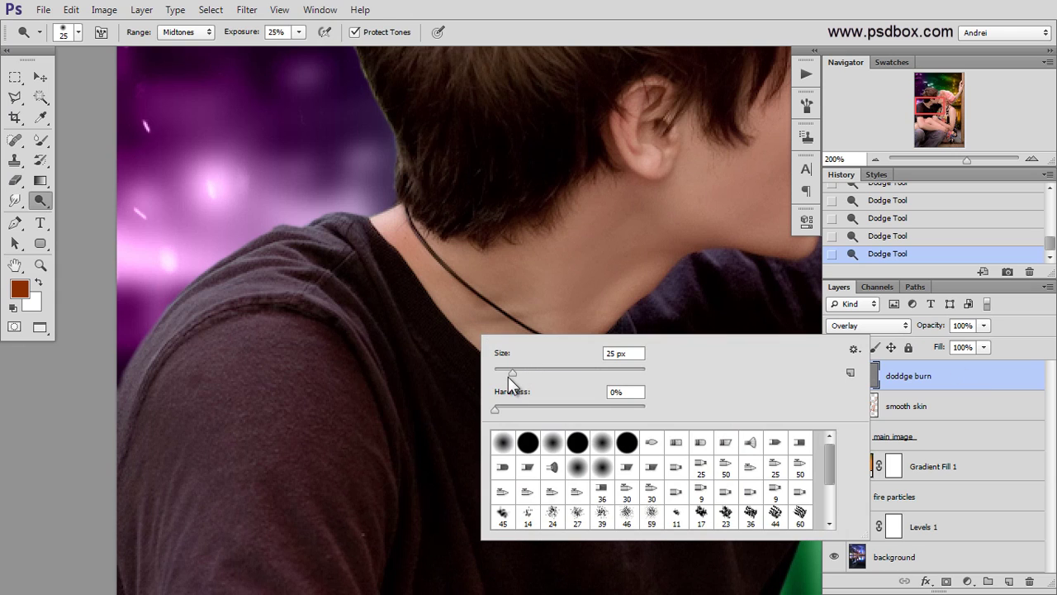
drag(508, 376, 505, 374)
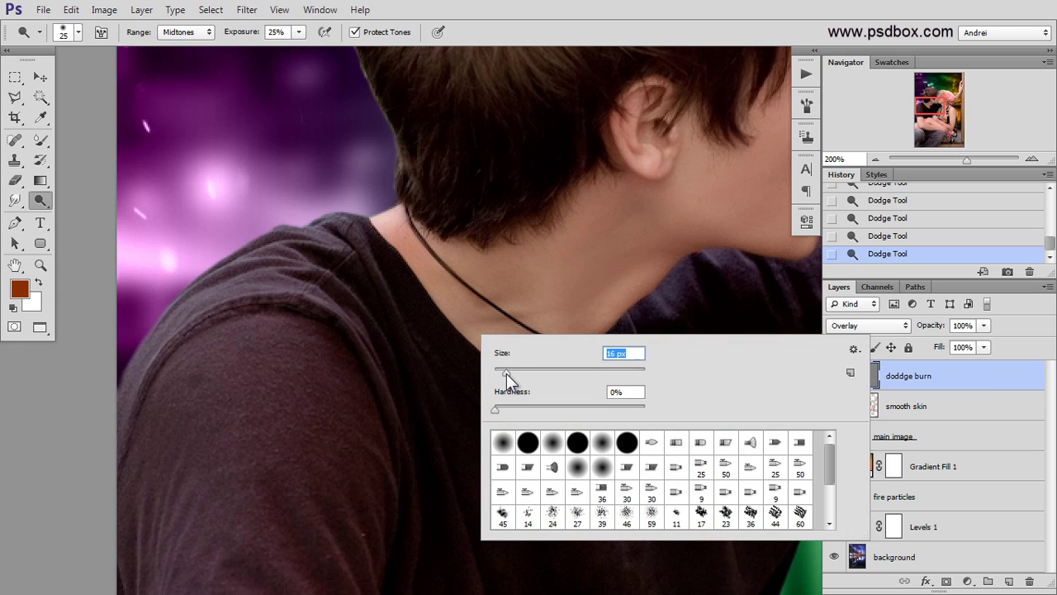
scroll(621, 361, down, 3)
click(294, 239)
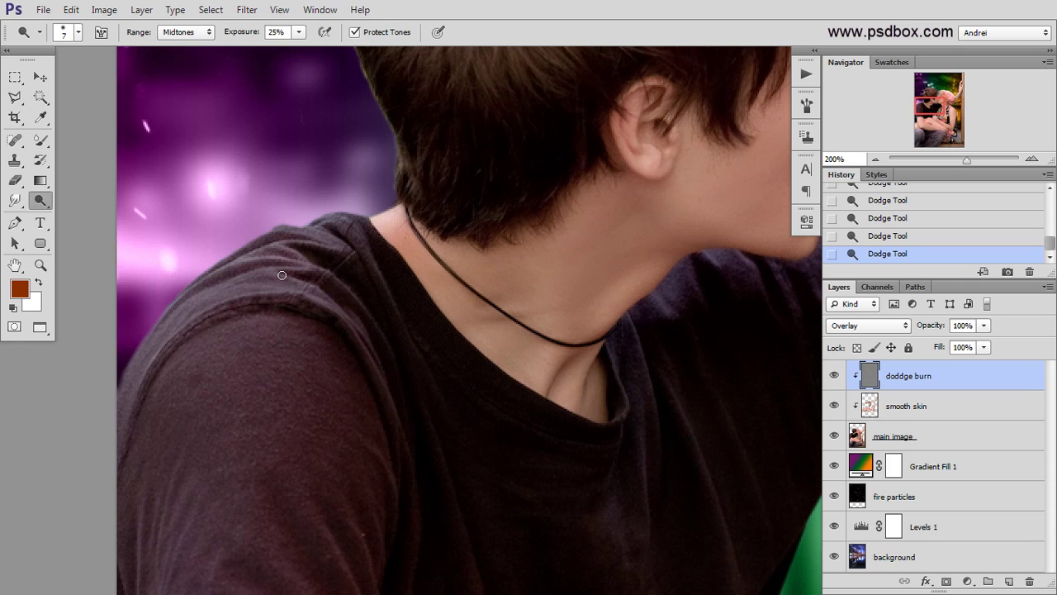
drag(198, 316, 117, 387)
Lighten the folds across the chest and sleeve of the man's T-shirt, varying the Dodge brush between 6 and 15 px.
drag(421, 483, 405, 337)
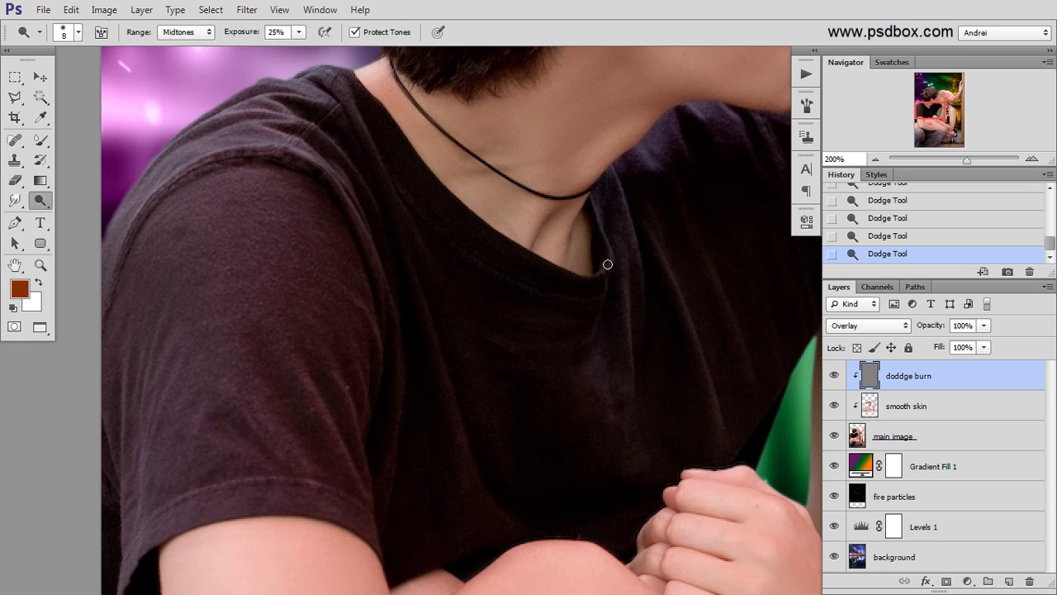
drag(696, 207, 559, 319)
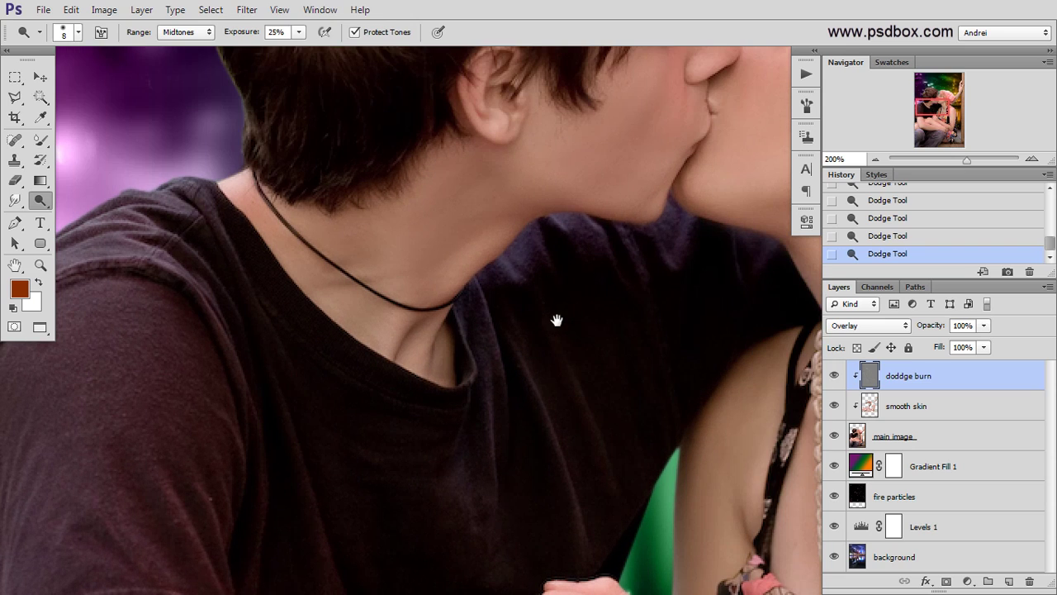
key(bracketright)
key(bracketright)
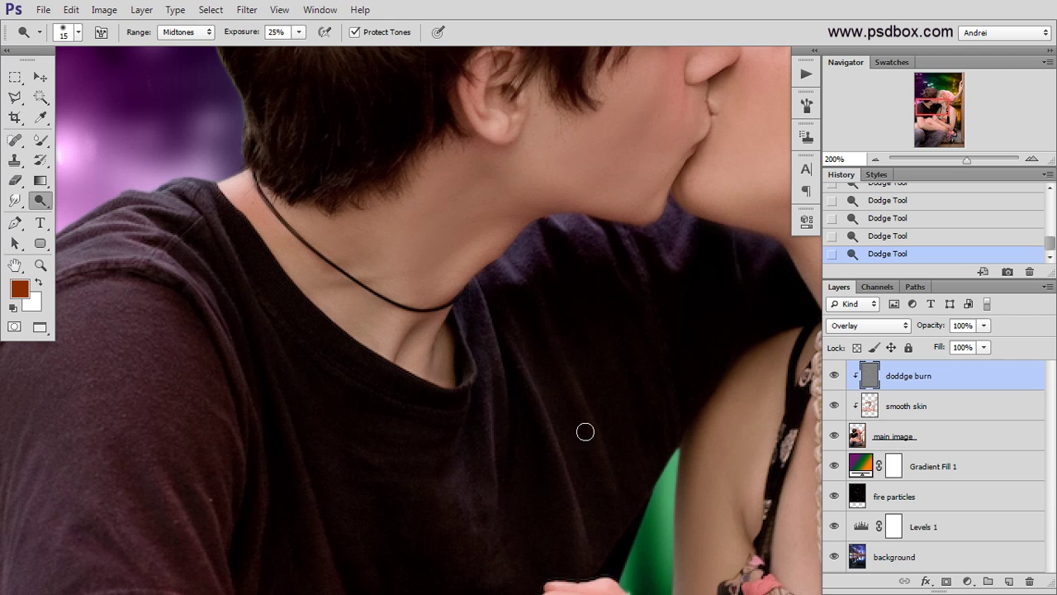
key(bracketleft)
drag(624, 391, 662, 292)
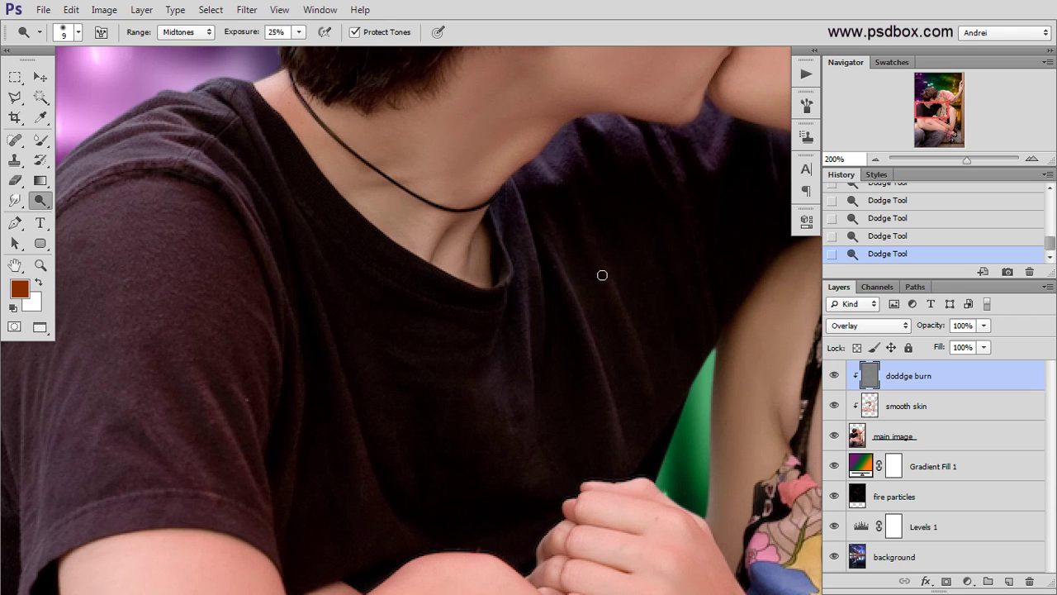
drag(599, 339, 600, 270)
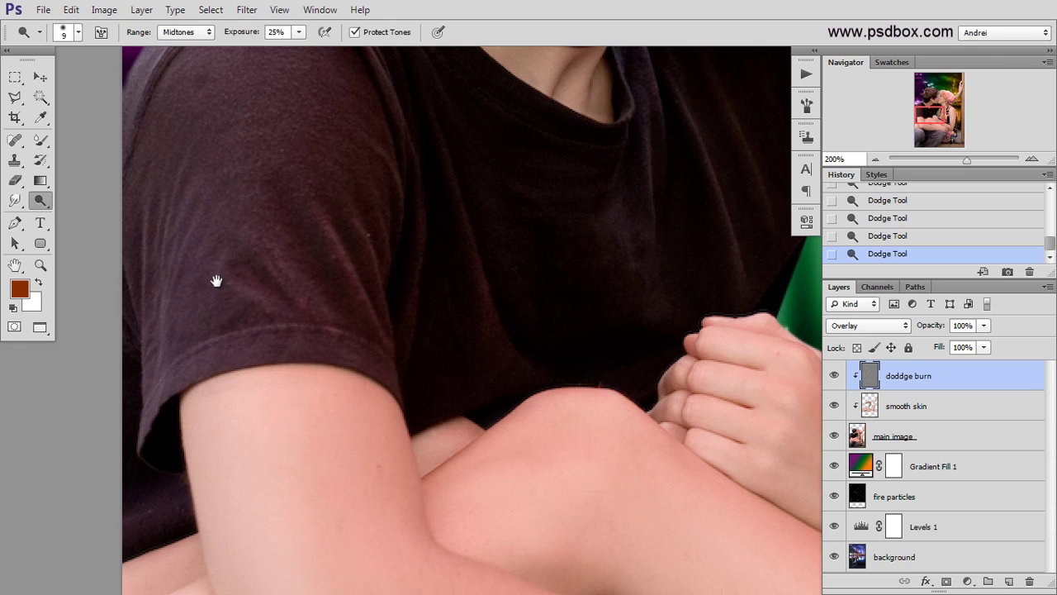
drag(200, 252, 324, 293)
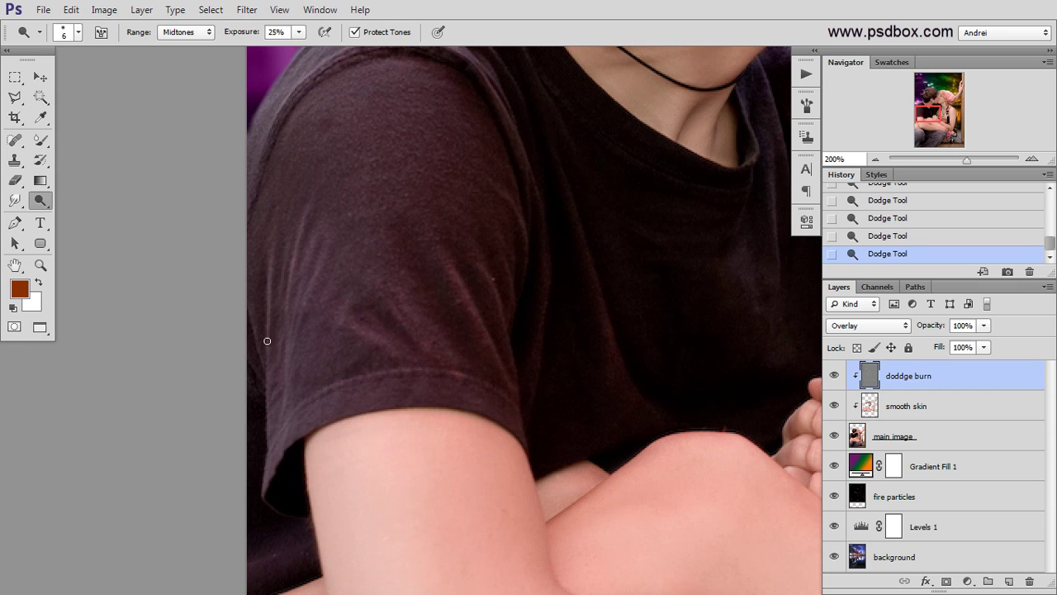
Enlarge the Dodge brush to 20 px and lighten the large lower fold on the jeans knee beneath the man's forearm.
scroll(288, 381, down, 2)
drag(452, 427, 378, 250)
scroll(464, 437, up, 3)
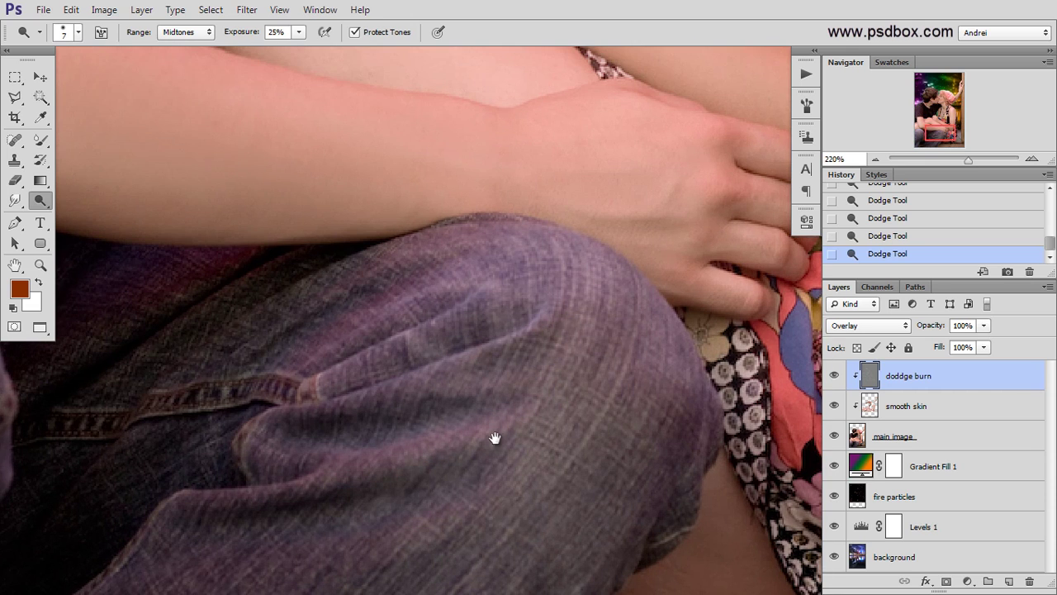
drag(495, 439, 503, 429)
key(bracketright)
key(bracketright)
key(bracketright)
key(bracketright)
key(bracketright)
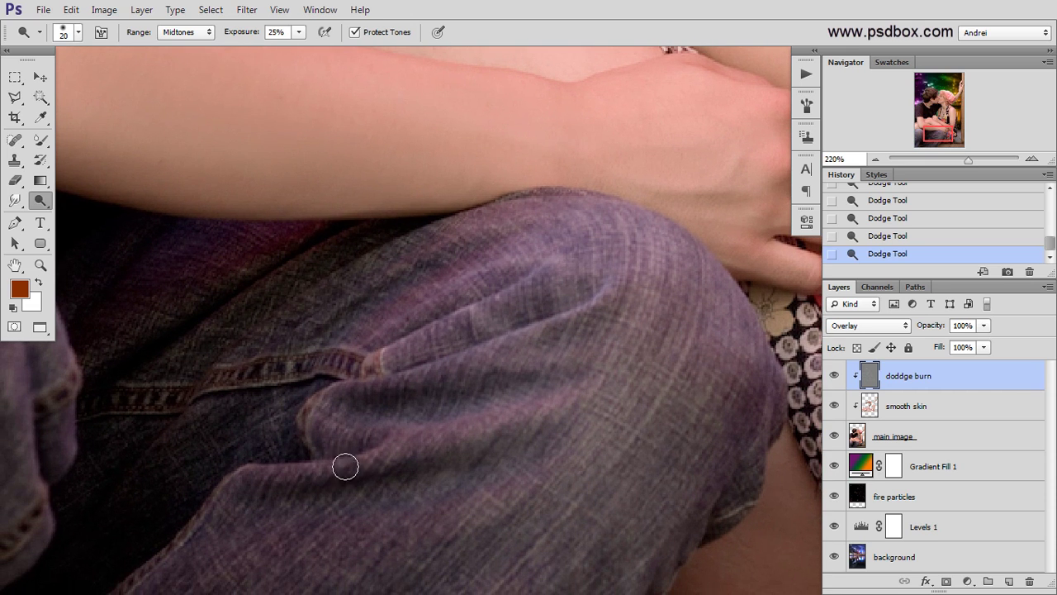
mouse_move(346, 467)
mouse_down()
mouse_move(451, 413)
mouse_move(493, 406)
mouse_up()
Reduce the Dodge brush to 9 px and lighten the thin creases running from the knee to the jeans seam.
key(bracketleft)
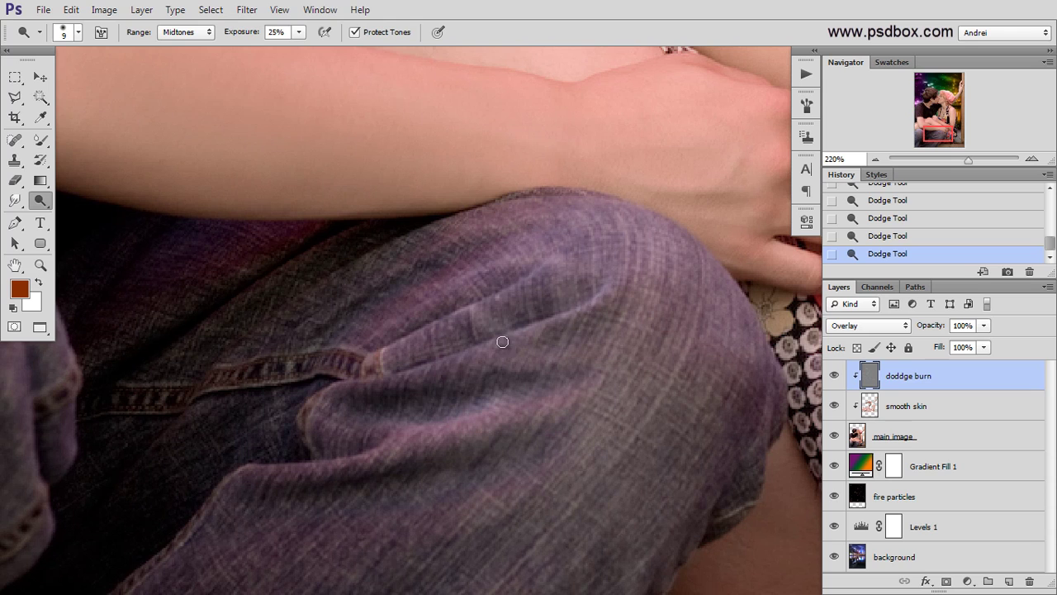
drag(589, 302, 502, 342)
drag(533, 329, 400, 370)
drag(540, 280, 405, 339)
drag(480, 308, 361, 369)
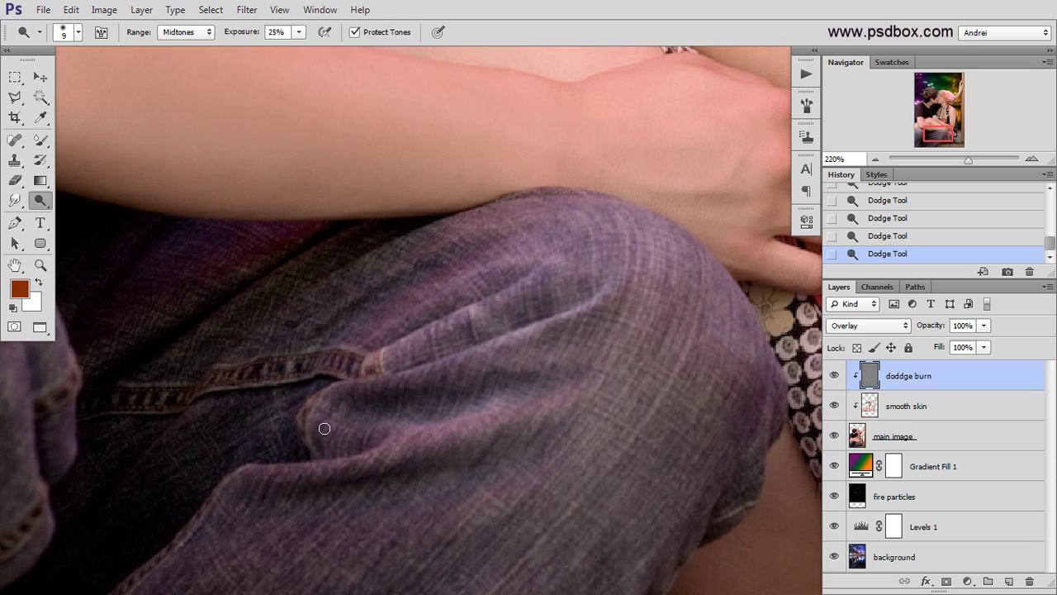
Lighten the man's other jeans knee with an enlarged Dodge brush and reduce the brush to 45 px for its inner edge.
drag(380, 441, 633, 322)
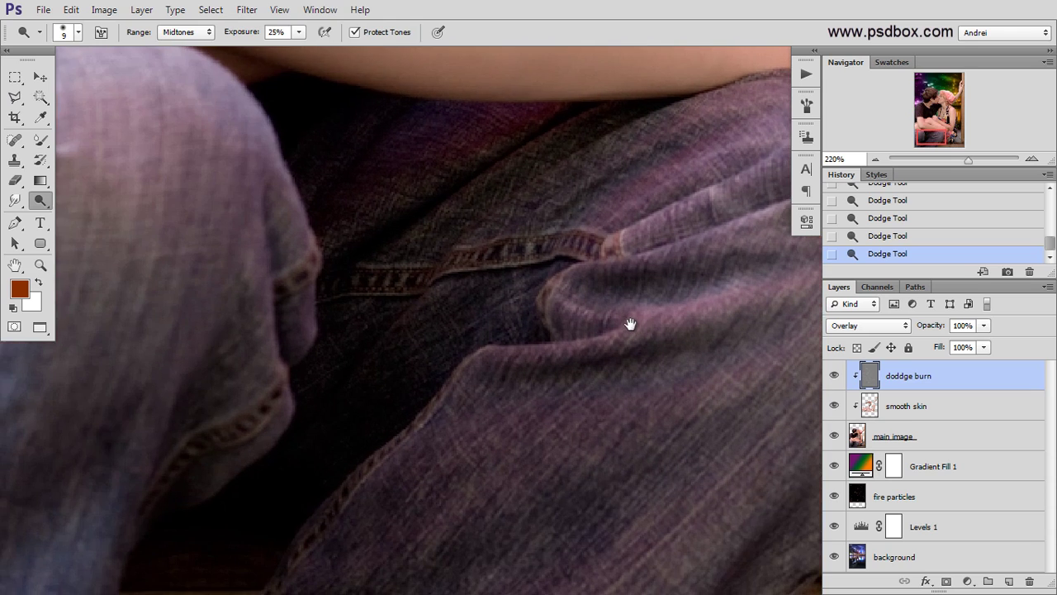
key(ctrl+1)
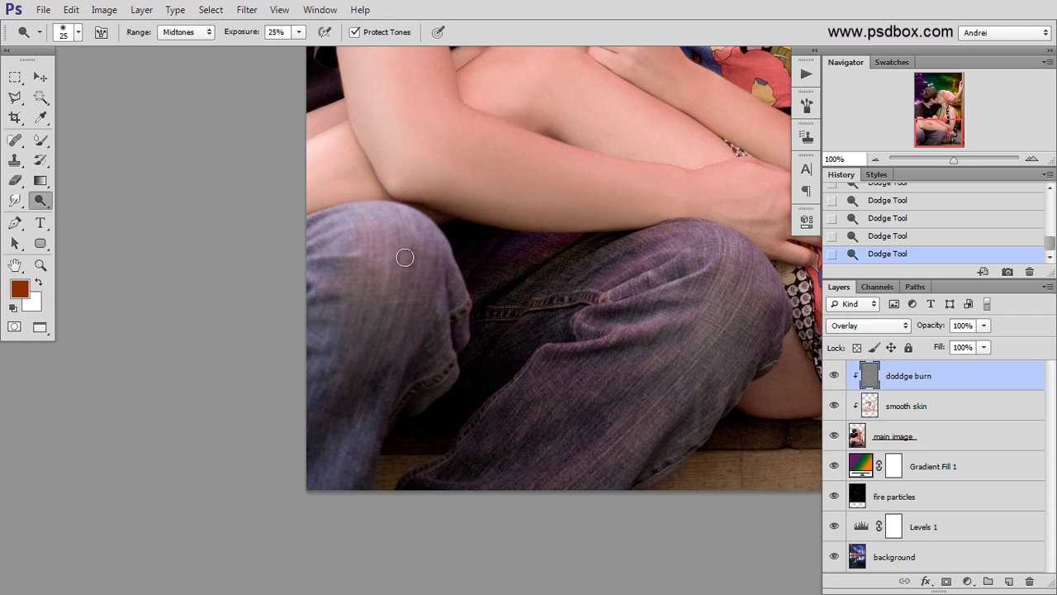
key(])
key(])
key(])
key(])
mouse_move(346, 230)
mouse_down()
mouse_move(415, 234)
mouse_move(447, 306)
mouse_up()
key([)
key([)
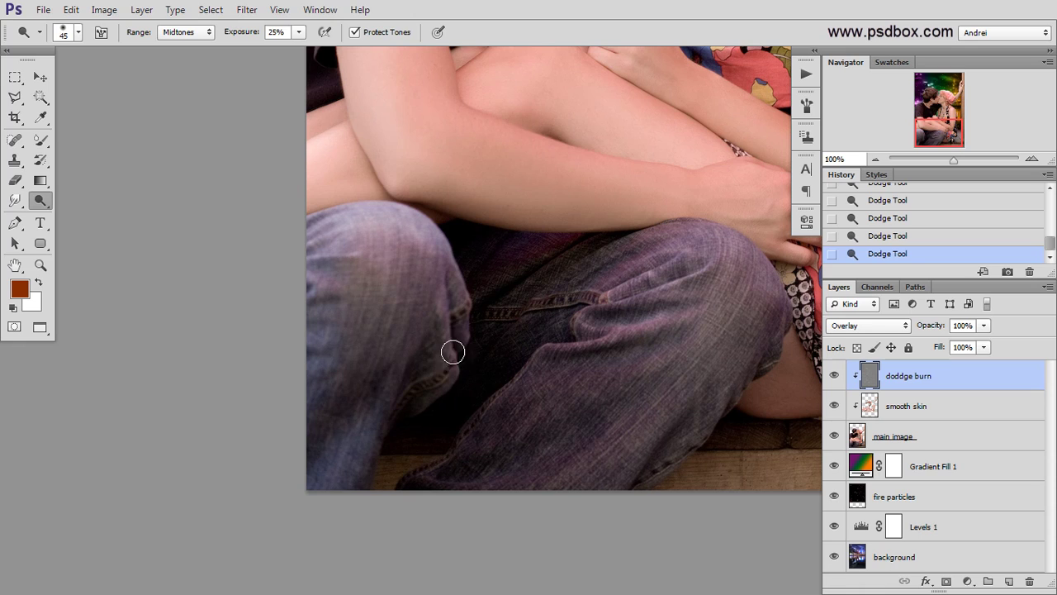
Dodge the highlights on the jeans' seams and folds with brush sizes of 15 and 20 px.
key([)
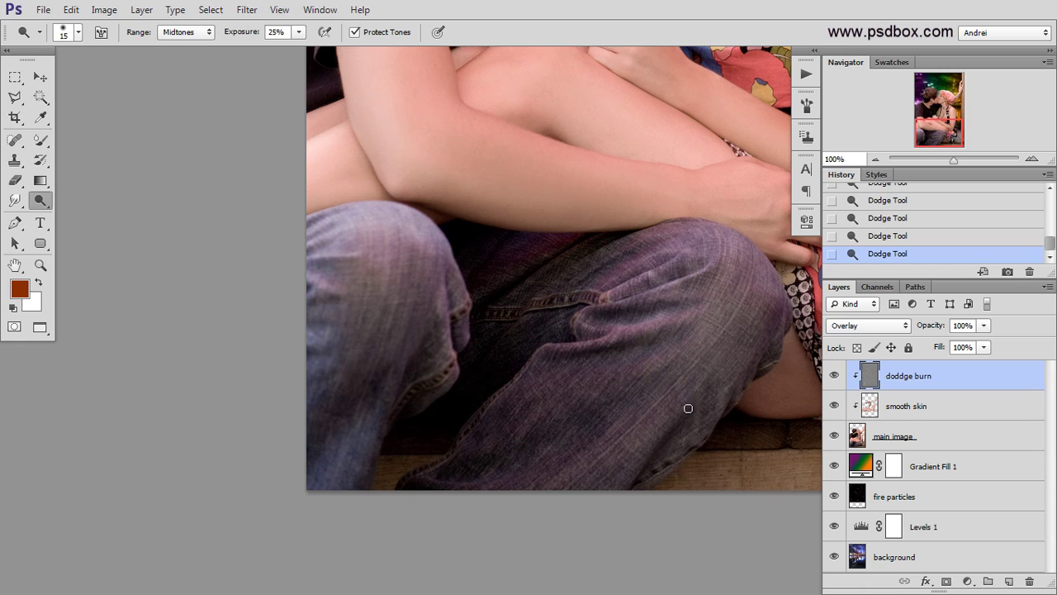
key(])
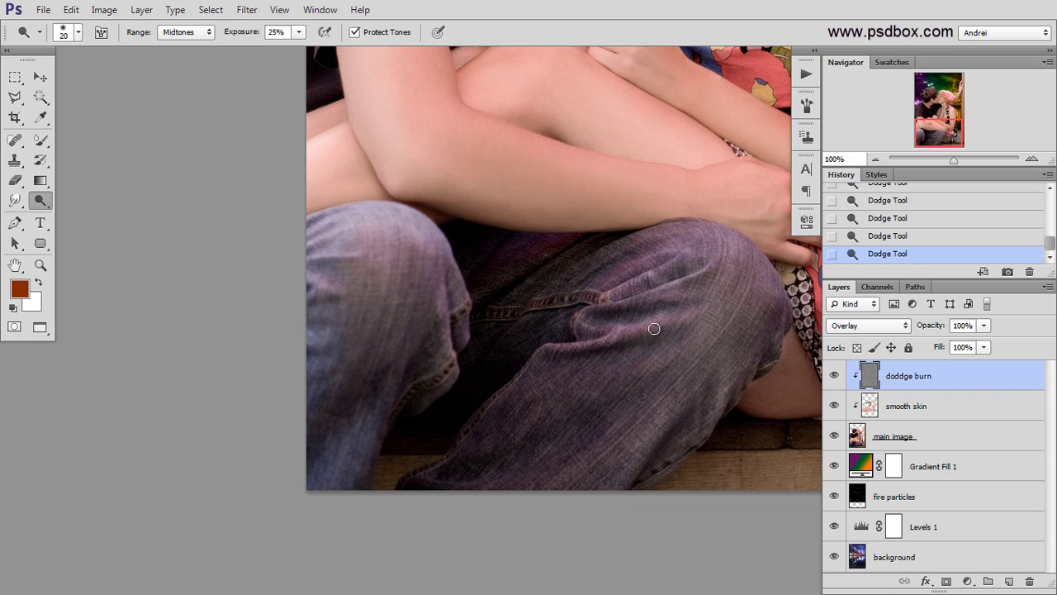
scroll(653, 361, down, 1)
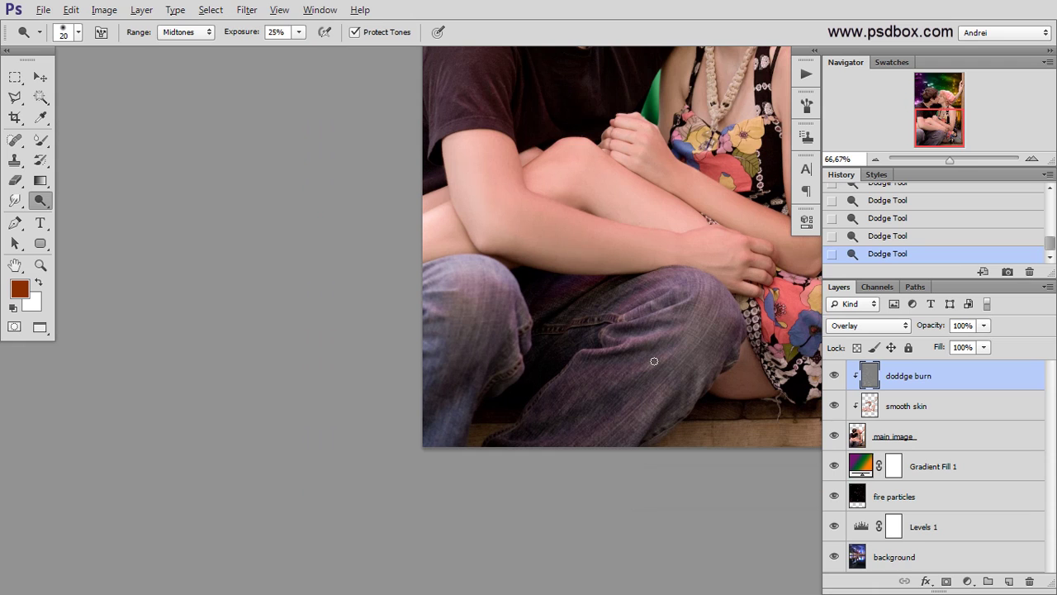
Compare the image with the doddge burn layer hidden and shown.
drag(725, 259, 539, 326)
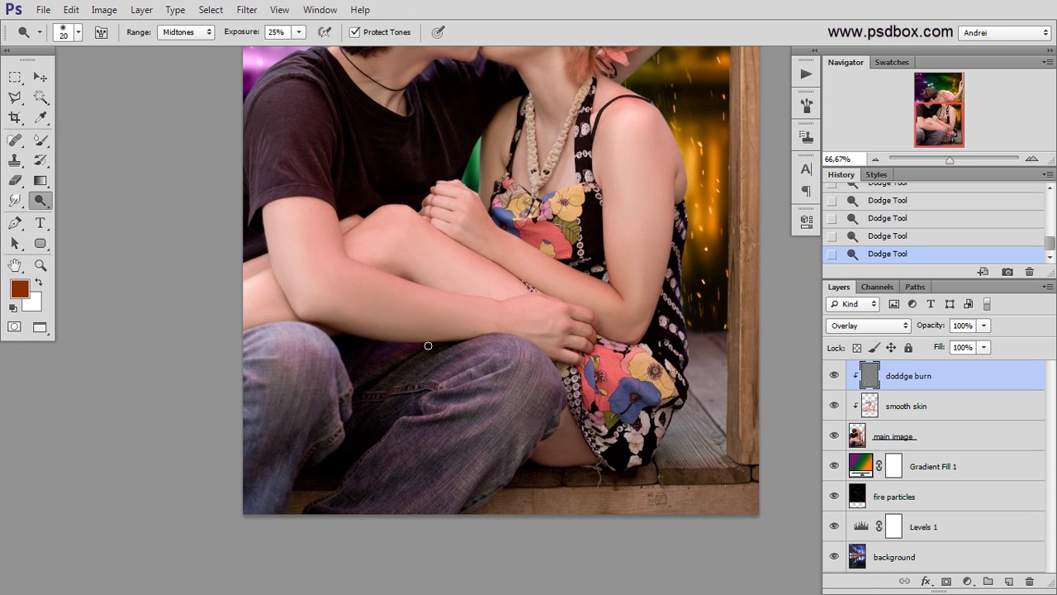
click(836, 374)
click(836, 374)
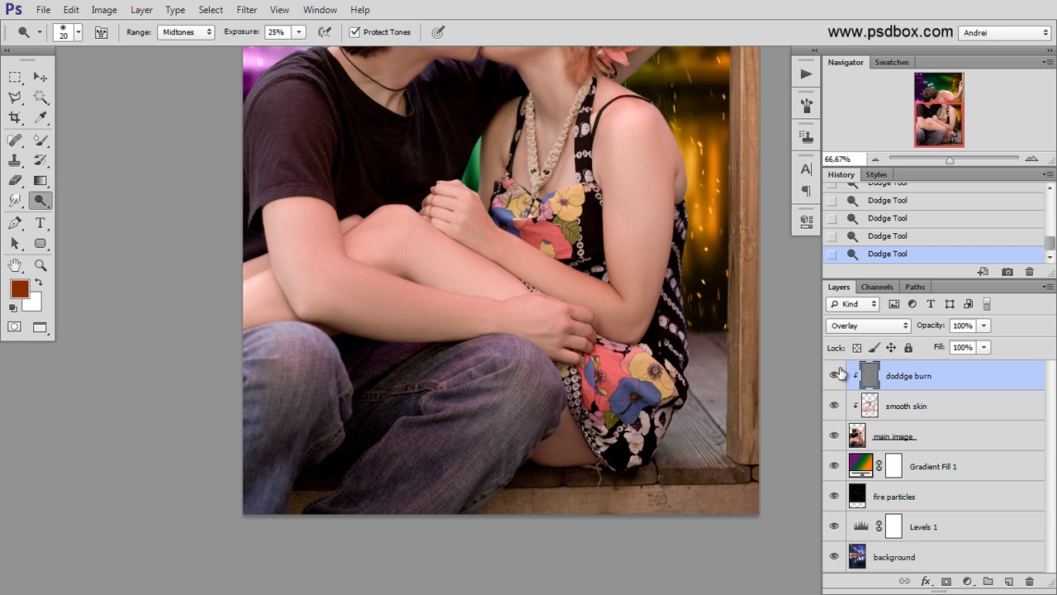
Dodge the floral print and light details of the woman's dress with a 9 px brush.
scroll(566, 175, up, 1)
scroll(566, 175, up, 2)
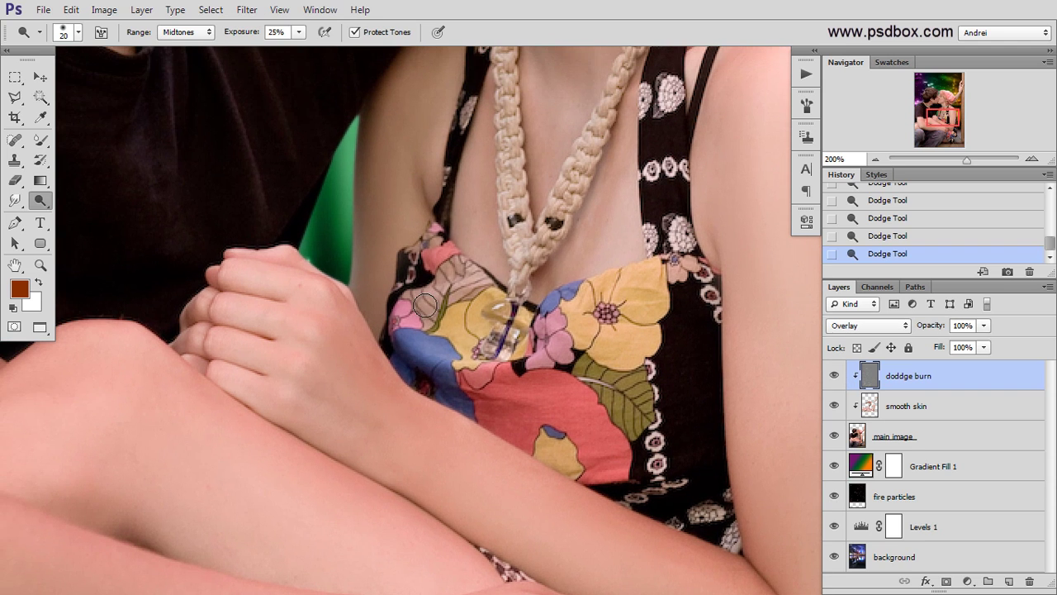
key([)
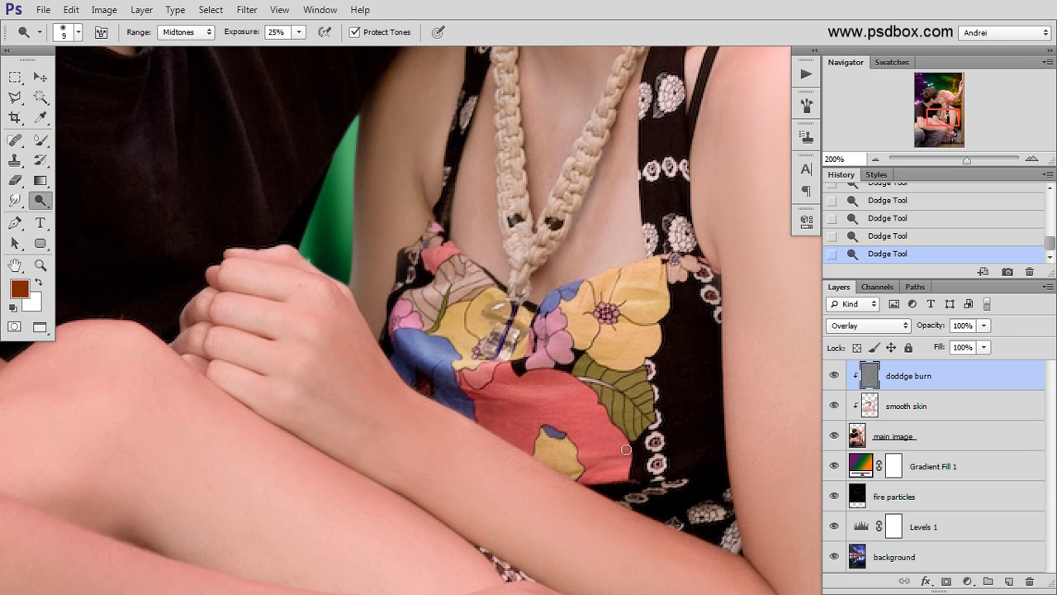
drag(692, 347, 597, 455)
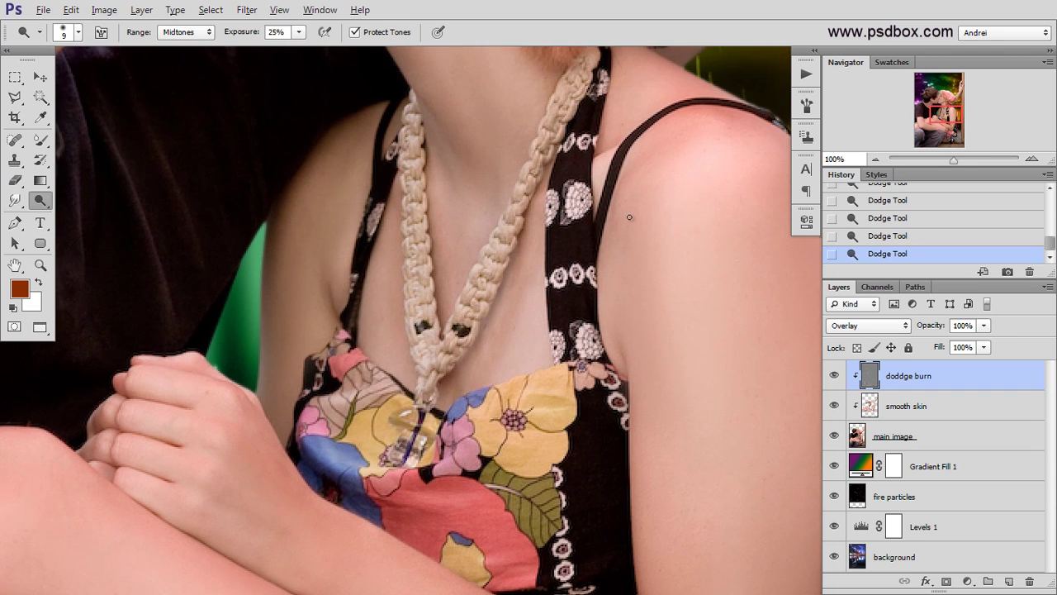
Dodge highlights along the strands of the man's hair with the 9 px brush.
scroll(629, 217, down, 1)
drag(629, 203, 628, 305)
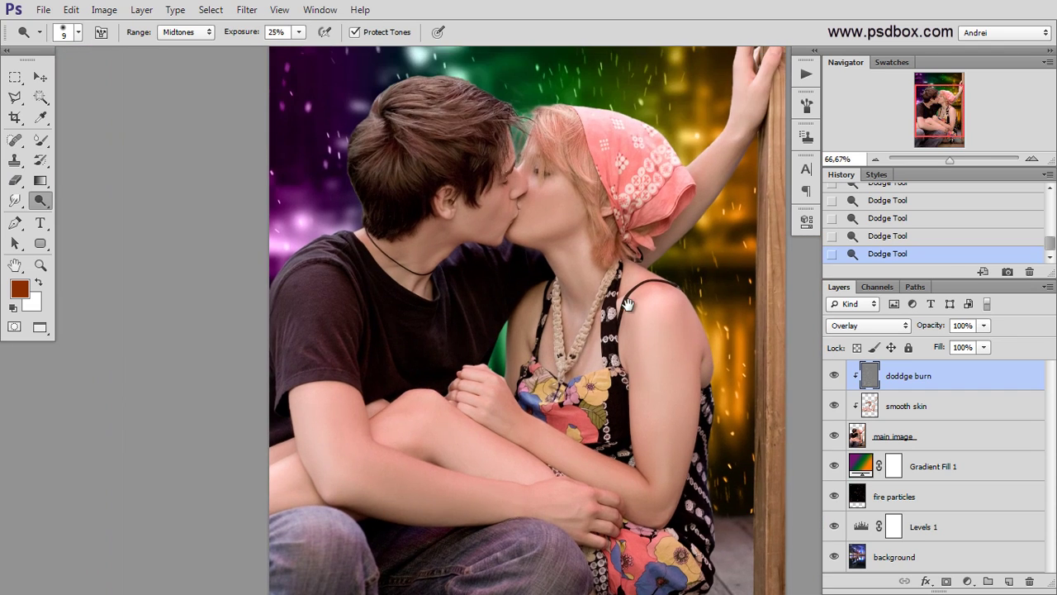
scroll(387, 112, up, 1)
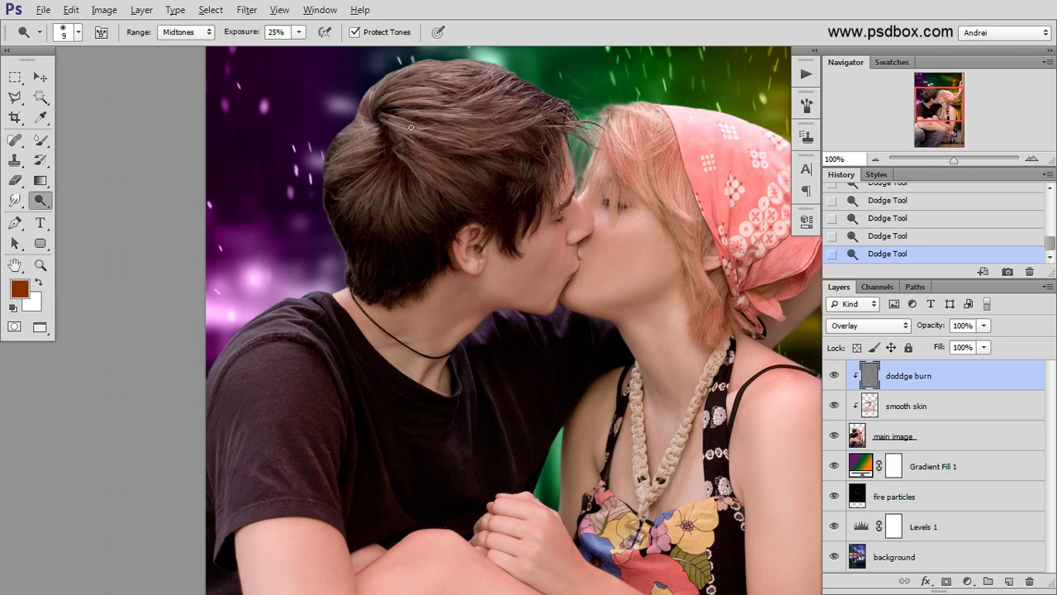
scroll(411, 128, up, 1)
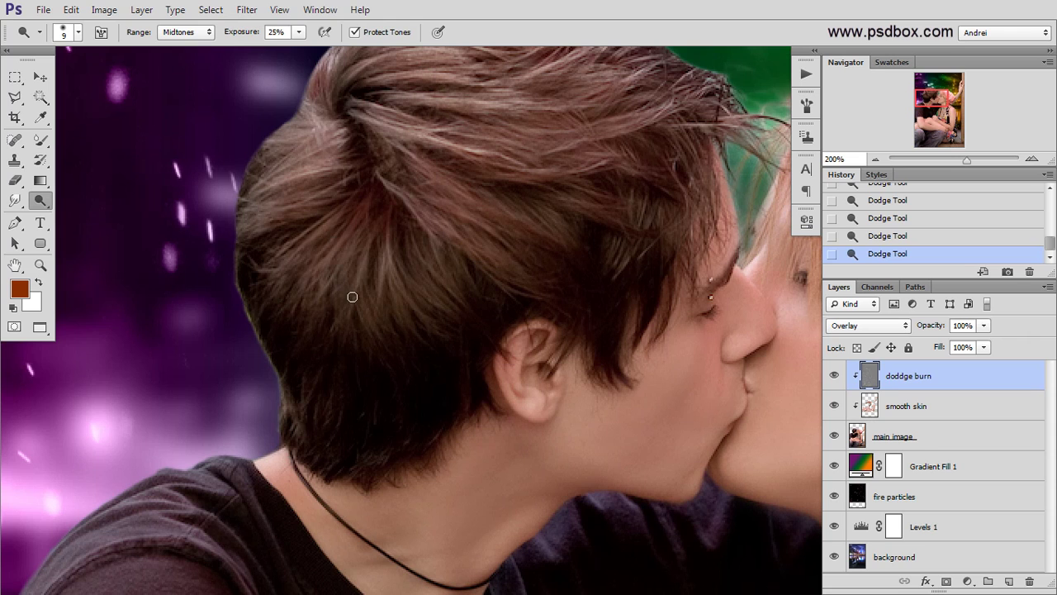
scroll(433, 323, up, 3)
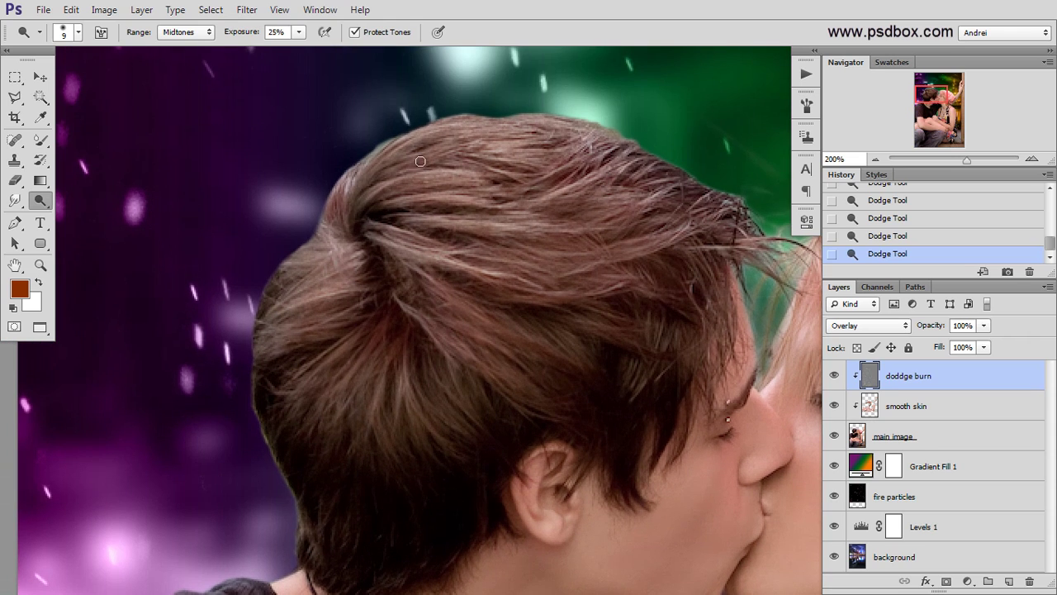
mouse_move(541, 131)
mouse_down()
mouse_move(427, 136)
mouse_move(398, 171)
mouse_move(390, 146)
mouse_up()
drag(570, 165, 505, 196)
drag(678, 234, 563, 265)
drag(635, 260, 504, 264)
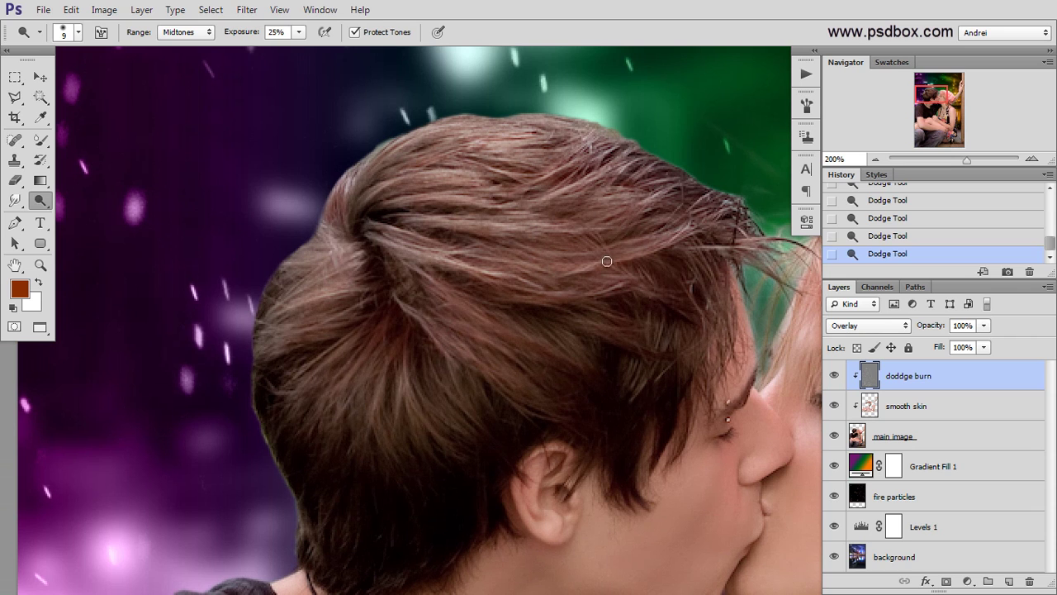
Dodge highlights along the strands of the woman's blonde hair at 25% exposure.
scroll(567, 289, down, 2)
drag(717, 392, 618, 386)
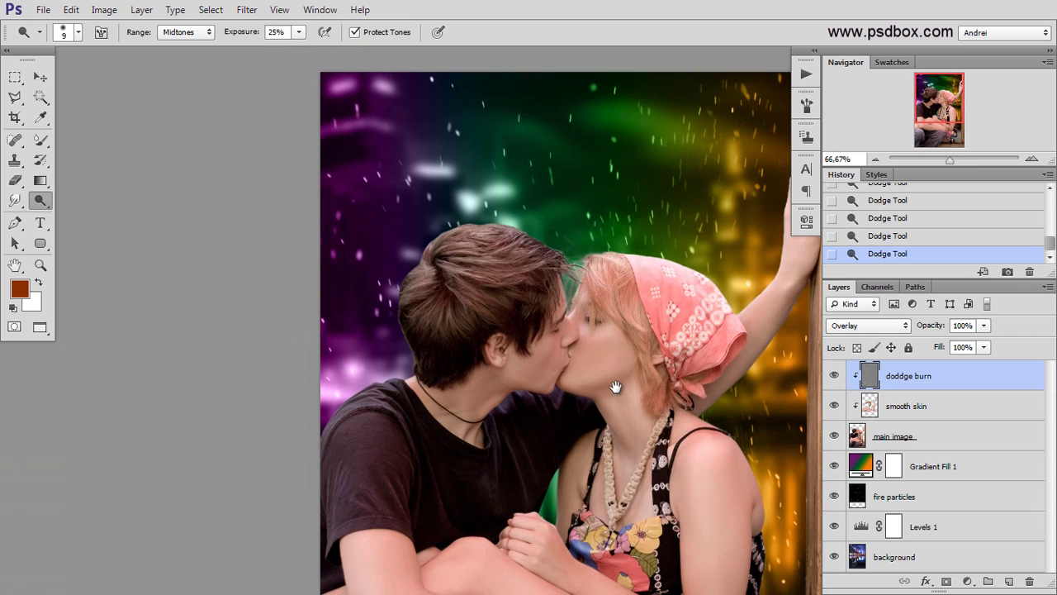
scroll(579, 325, up, 2)
drag(515, 274, 552, 349)
drag(472, 277, 545, 362)
drag(601, 459, 647, 522)
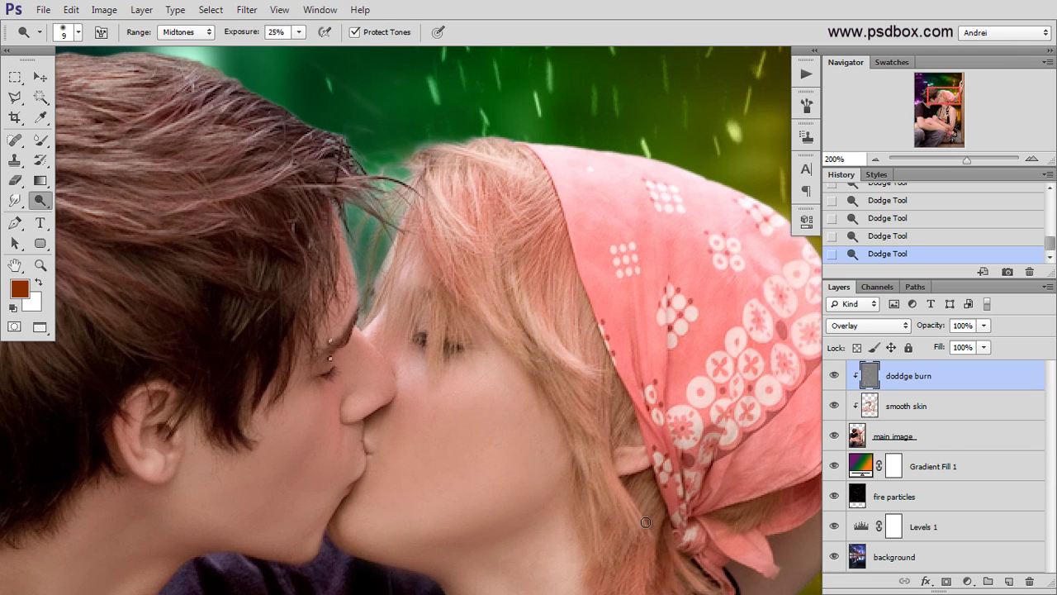
drag(581, 500, 593, 539)
Dodge the white pattern and folds of the pink headscarf with the 9 px brush.
scroll(579, 446, down, 1)
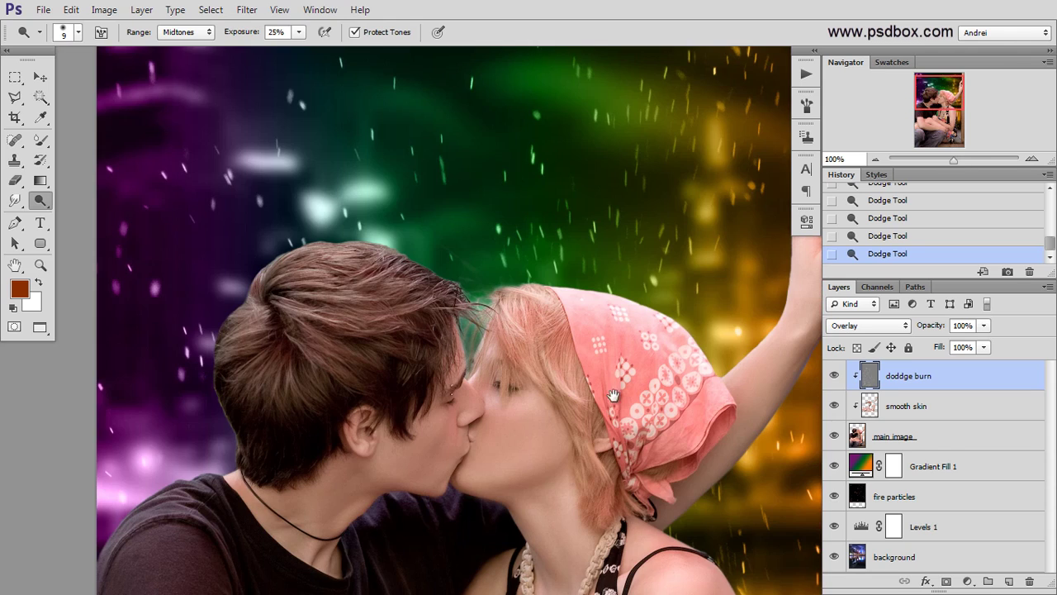
drag(612, 394, 601, 375)
scroll(650, 378, up, 1)
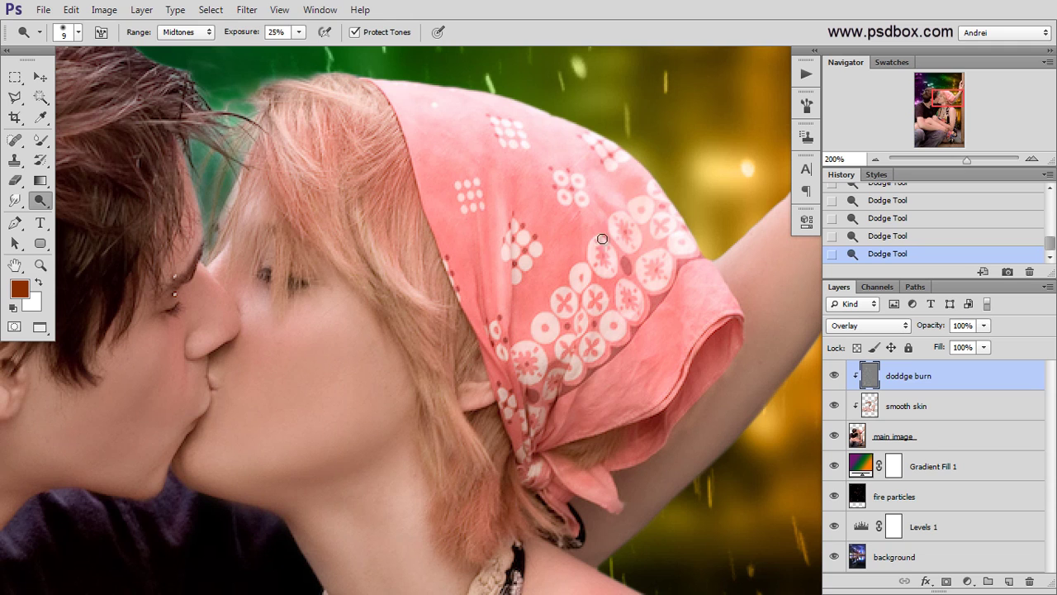
scroll(520, 195, down, 1)
drag(455, 261, 469, 286)
Switch to the Burn tool and set its exposure to 6%, working on midtones.
right_click(42, 201)
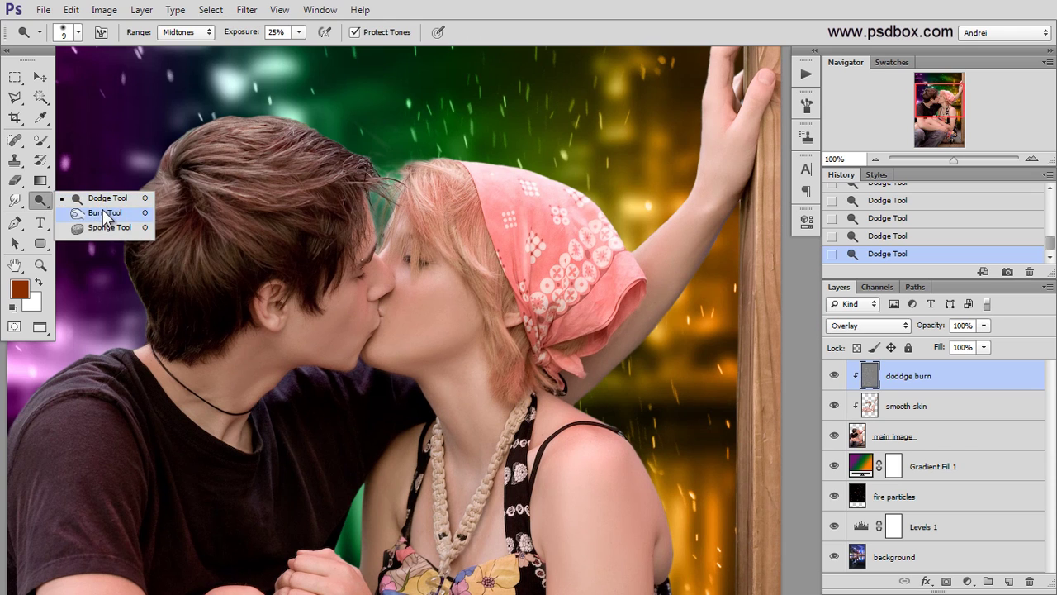
click(103, 214)
drag(251, 192, 273, 82)
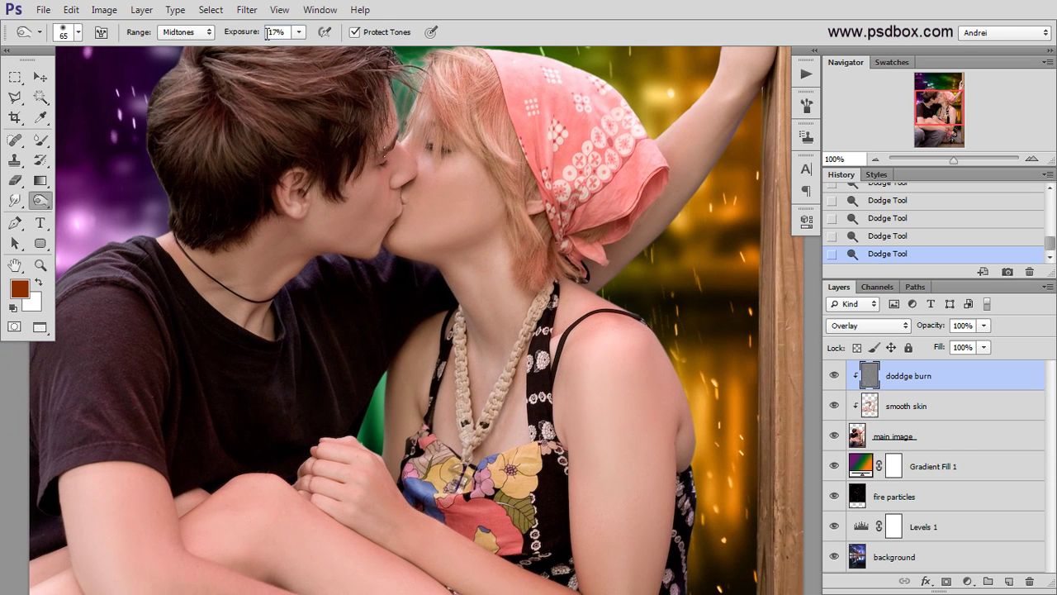
drag(284, 33, 157, 32)
key(Down)
key(Down)
key(Down)
key(Down)
key(Down)
key(Down)
key(Down)
Burn soft shadows across the woman's cheek and beside the man's nose with a 60 px brush.
drag(390, 218, 443, 290)
scroll(498, 270, up, 1)
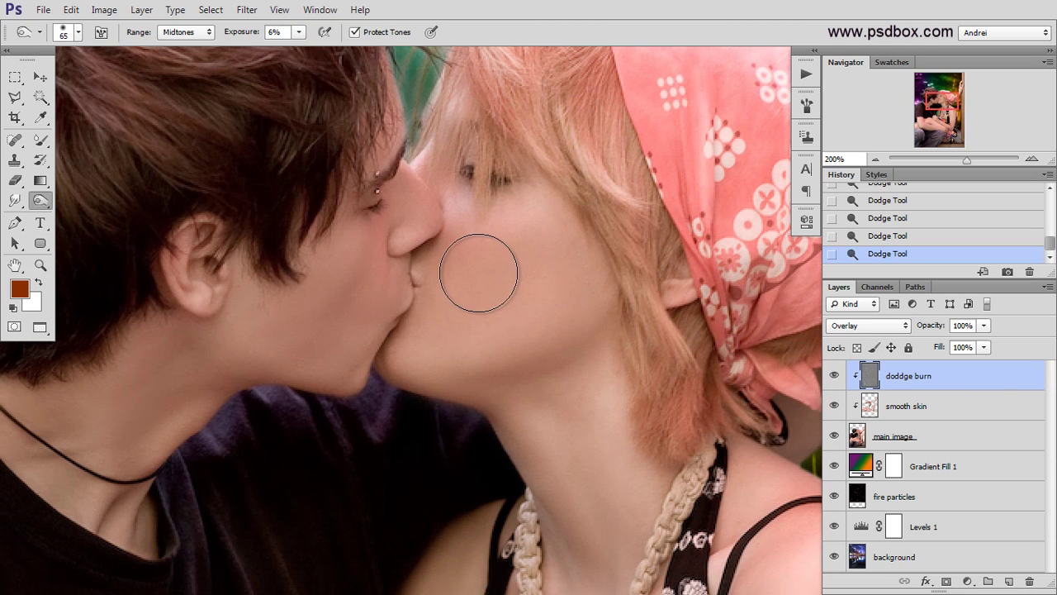
key(bracketleft)
drag(469, 276, 578, 248)
drag(464, 317, 448, 245)
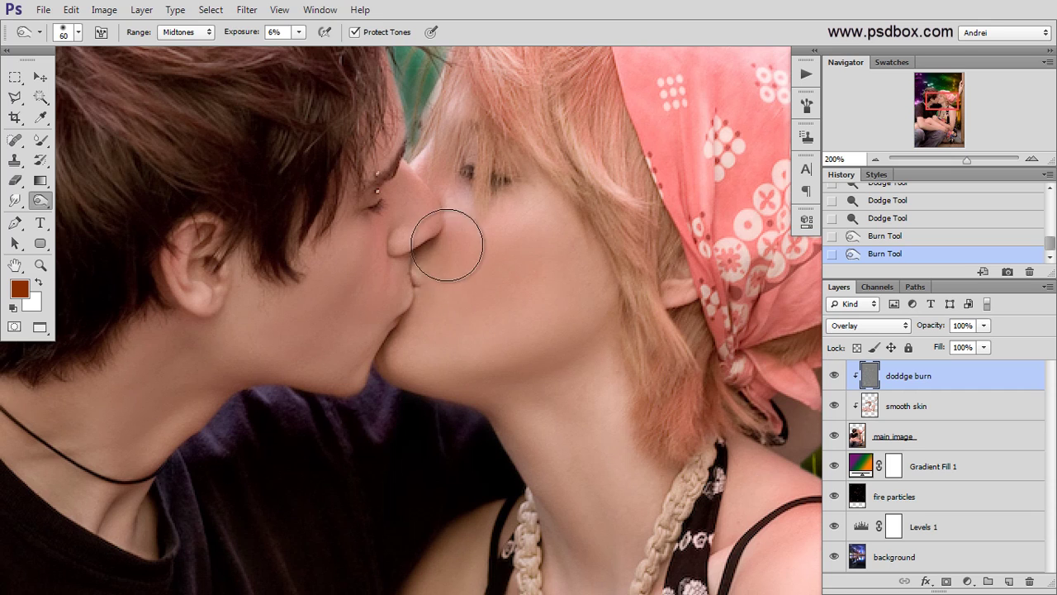
mouse_move(432, 309)
mouse_down()
mouse_move(446, 283)
mouse_move(445, 242)
mouse_up()
Reduce the burn brush to 20 px and darken the contour where the two faces meet around the lips.
key(bracketleft)
key(bracketleft)
key(bracketleft)
key(bracketleft)
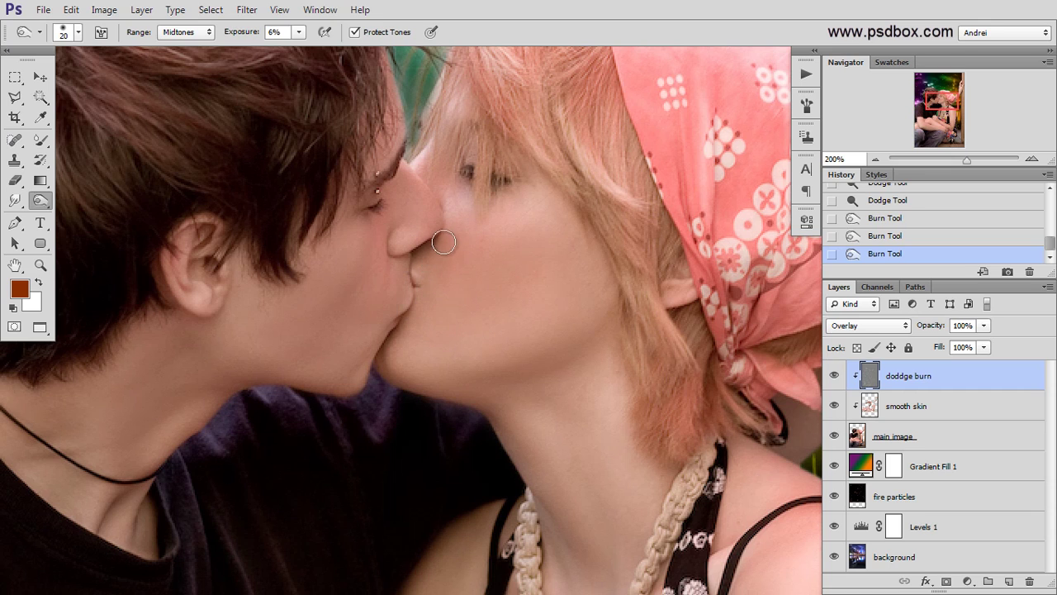
drag(365, 348, 407, 271)
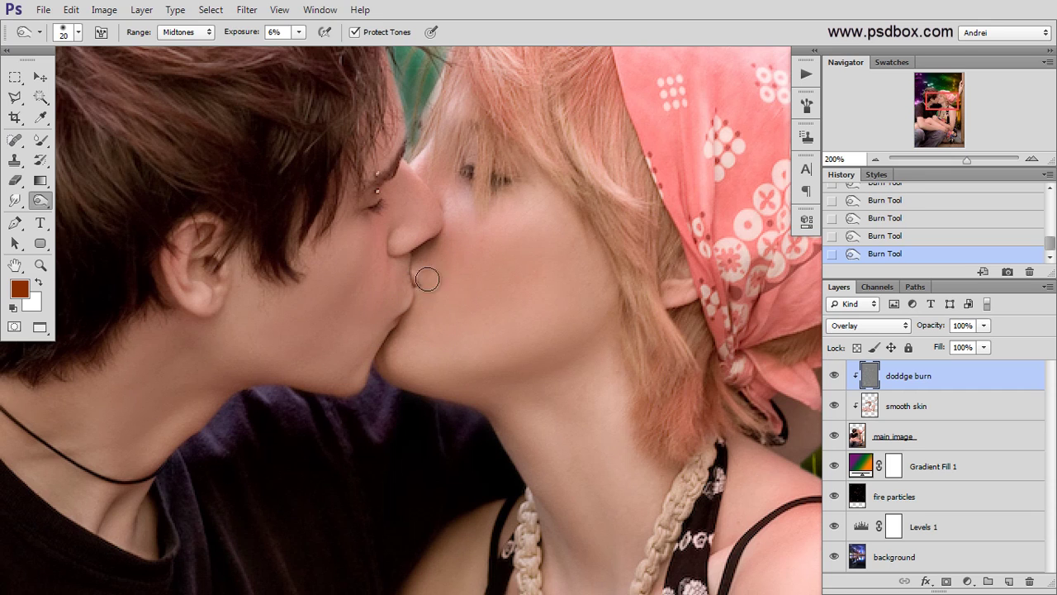
Enlarge the burn brush to 40 px and deepen the shadows on the woman's neck and jawline.
key(bracketright)
drag(568, 473, 526, 384)
key(bracketright)
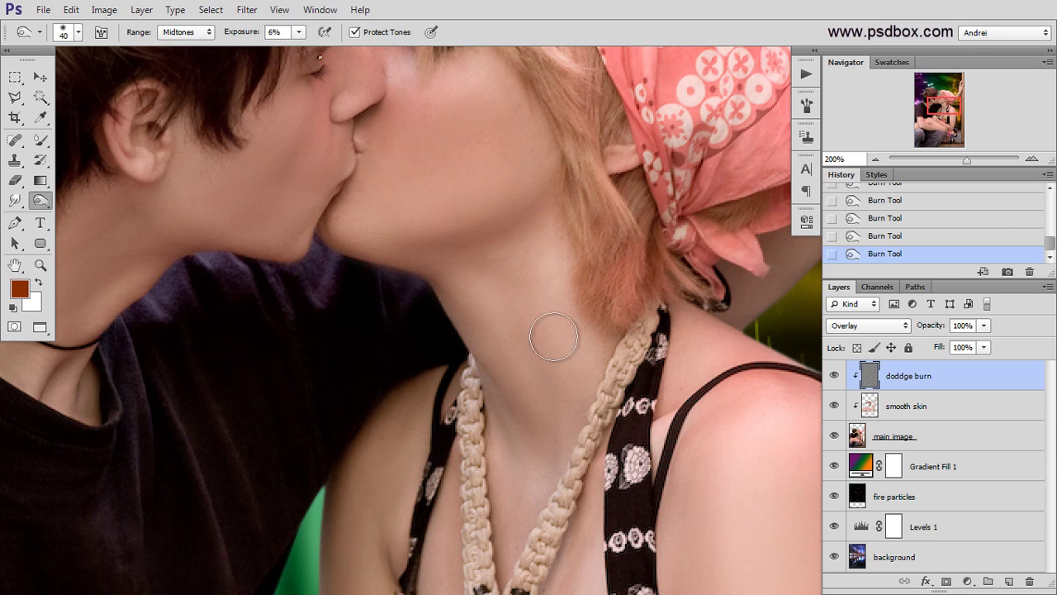
drag(389, 331, 600, 473)
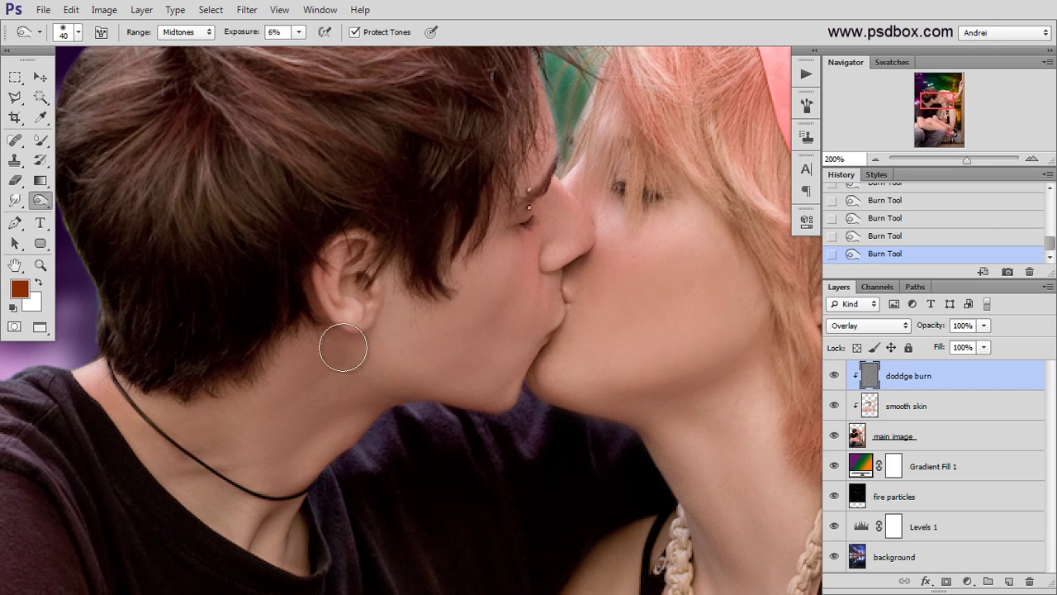
Reduce the burn brush to 10 px and shade the edges of the man's ear.
scroll(344, 278, up, 1)
key([)
key([)
key([)
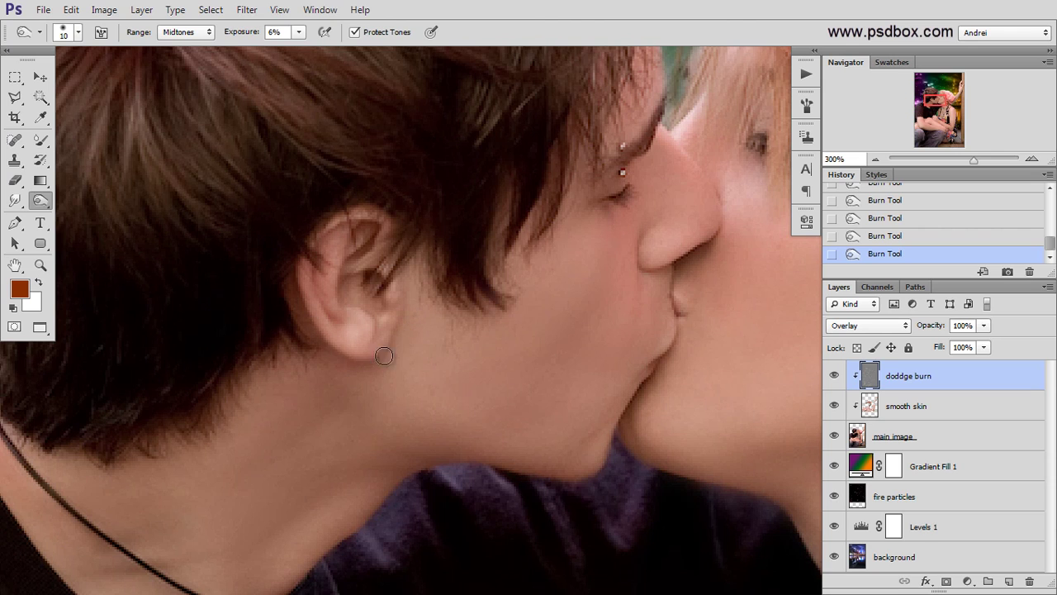
Burn fine shadows around the man's nose and lips with a 9 px brush.
drag(618, 252, 497, 284)
scroll(525, 274, up, 1)
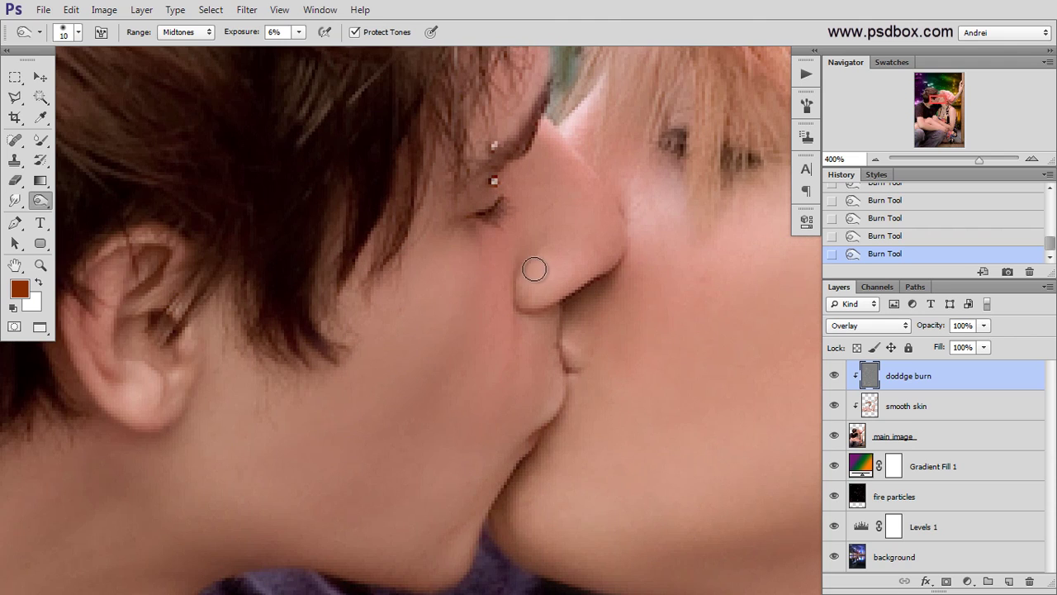
key([)
drag(590, 264, 551, 351)
key(])
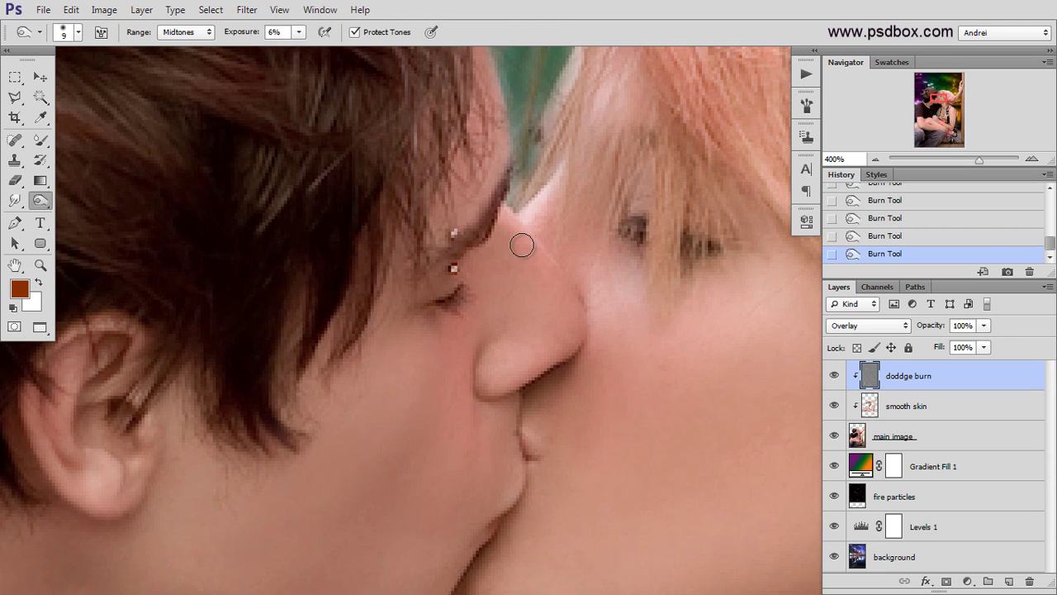
key(])
Undo the last two burn strokes and darken the man's closed eyelid with a 10 px brush.
key(ctrl+alt+z)
key(ctrl+alt+z)
drag(425, 305, 463, 296)
drag(443, 298, 470, 296)
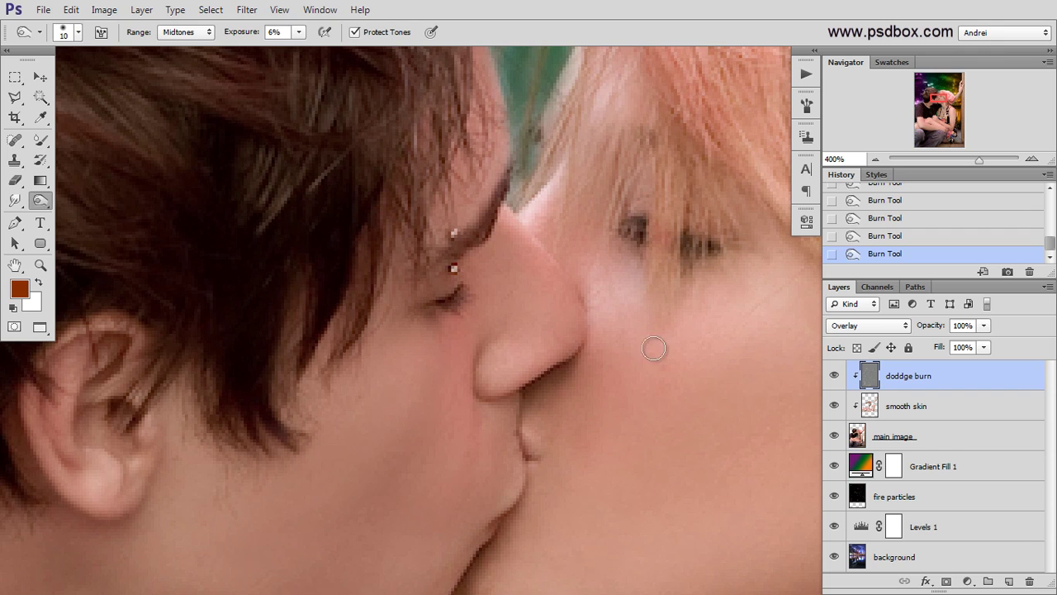
Enlarge the burn brush to 30 px and shade the man's nose and the adjoining part of the woman's face.
scroll(646, 294, down, 1)
key(bracketright)
key(bracketright)
key(bracketright)
key(bracketright)
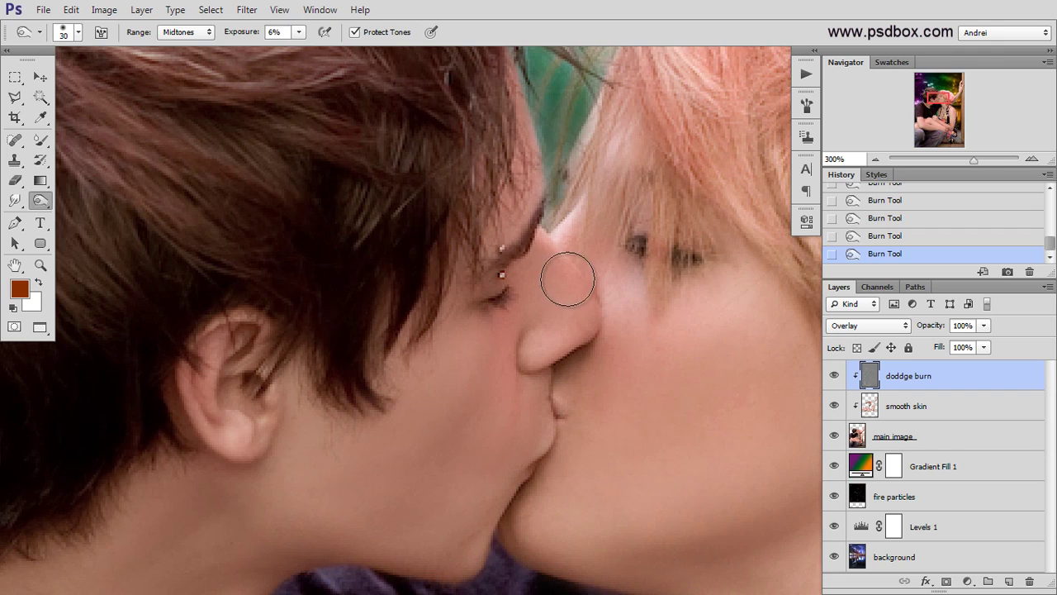
scroll(640, 246, down, 1)
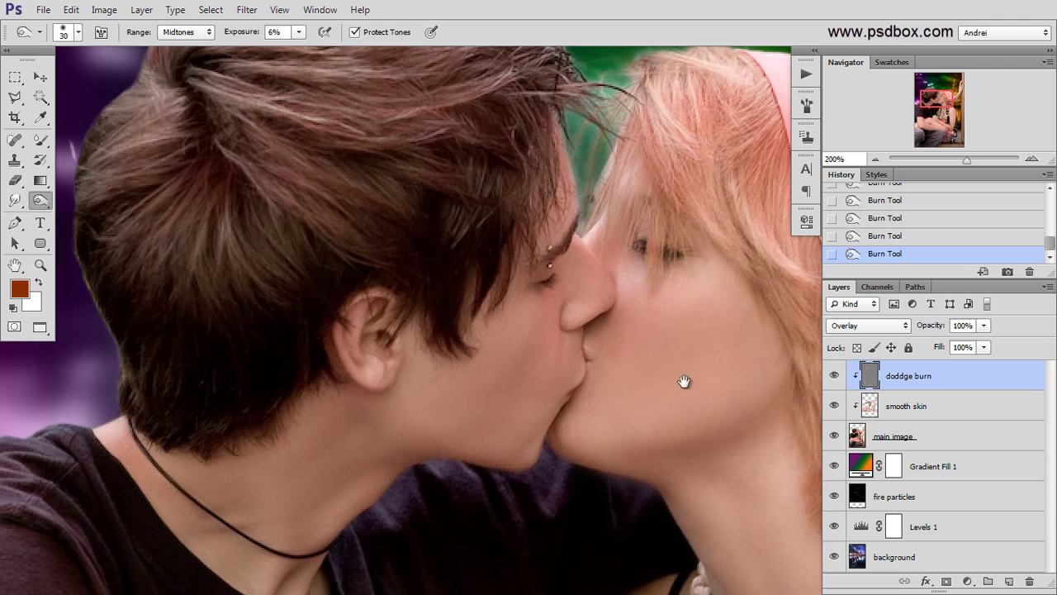
drag(684, 382, 516, 340)
scroll(516, 340, down, 2)
scroll(491, 365, up, 1)
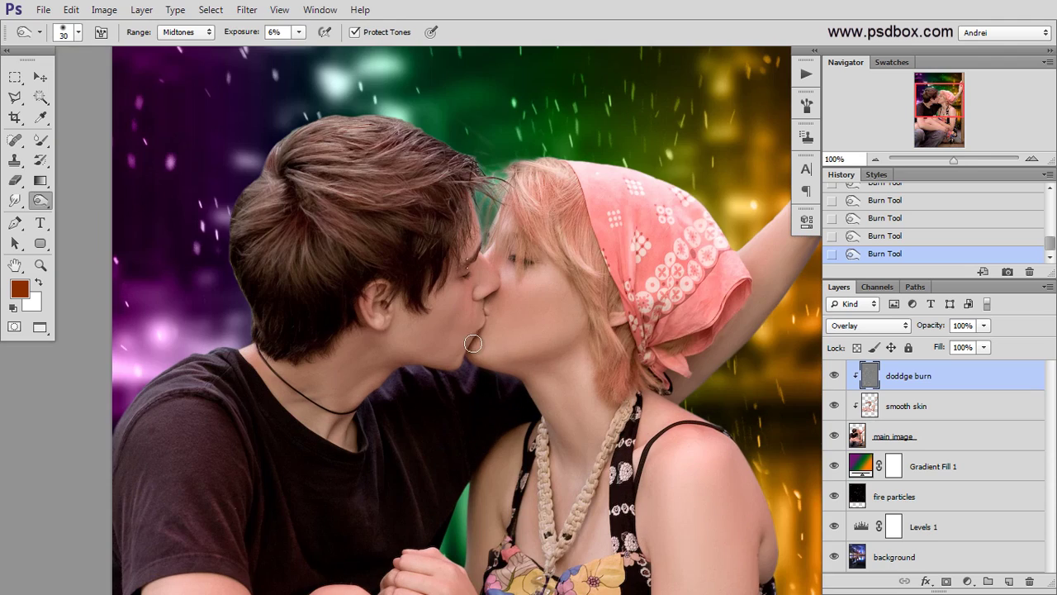
Burn shadows on the man's cheek and jaw with a 23 px brush, undoing one stroke along the way.
scroll(472, 338, up, 2)
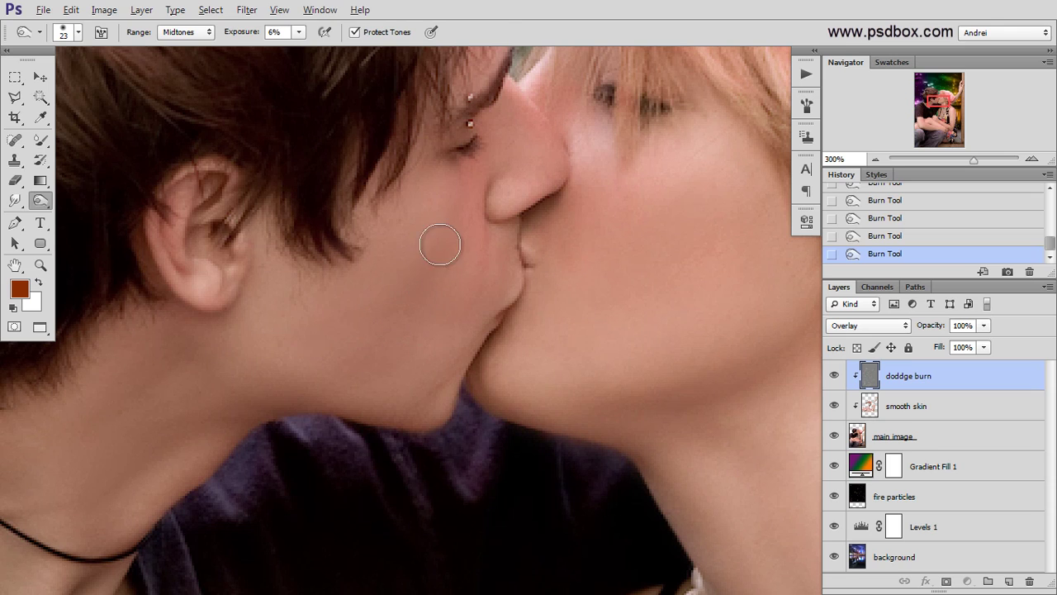
drag(407, 308, 437, 317)
key(ctrl+z)
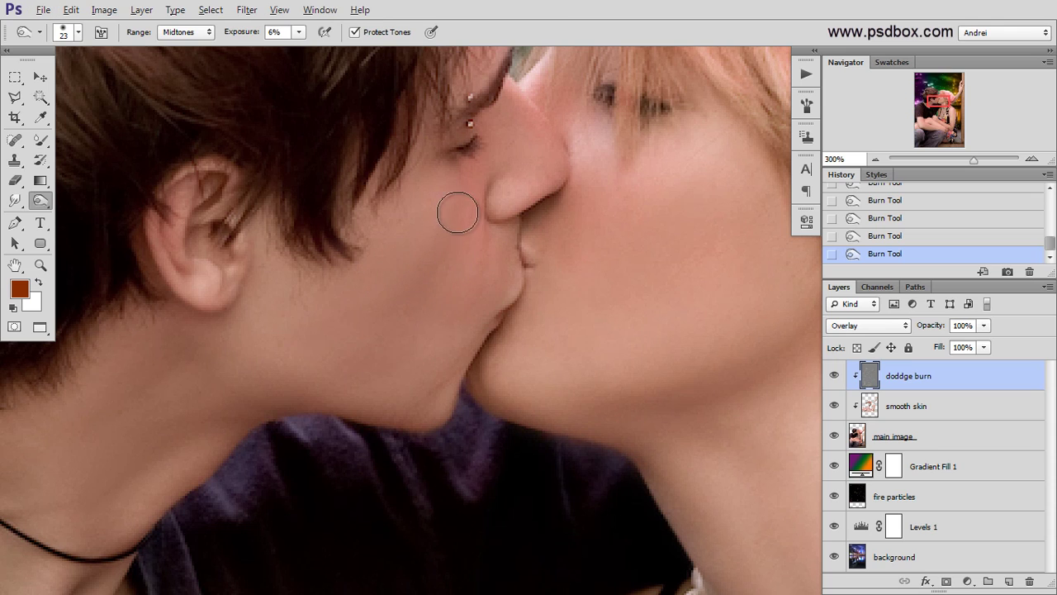
drag(400, 350, 441, 379)
click(484, 268)
key(bracketleft)
key(bracketleft)
key(bracketleft)
scroll(522, 308, down, 2)
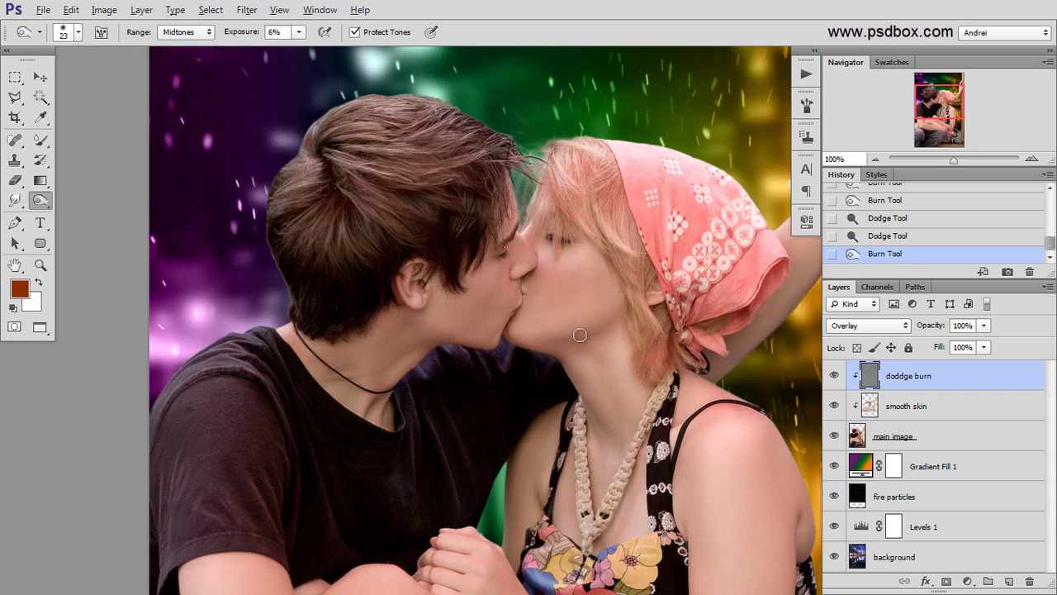
Retouch the shading on the man's jaw and compare the couple with the doddge burn layer hidden and shown.
scroll(526, 308, up, 1)
drag(450, 310, 447, 351)
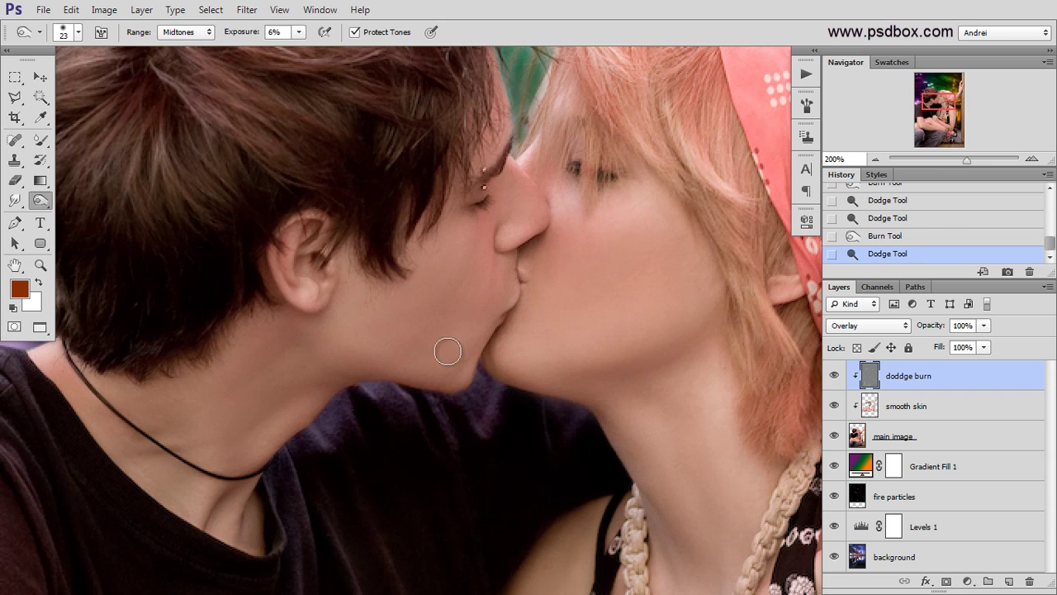
click(835, 376)
click(835, 376)
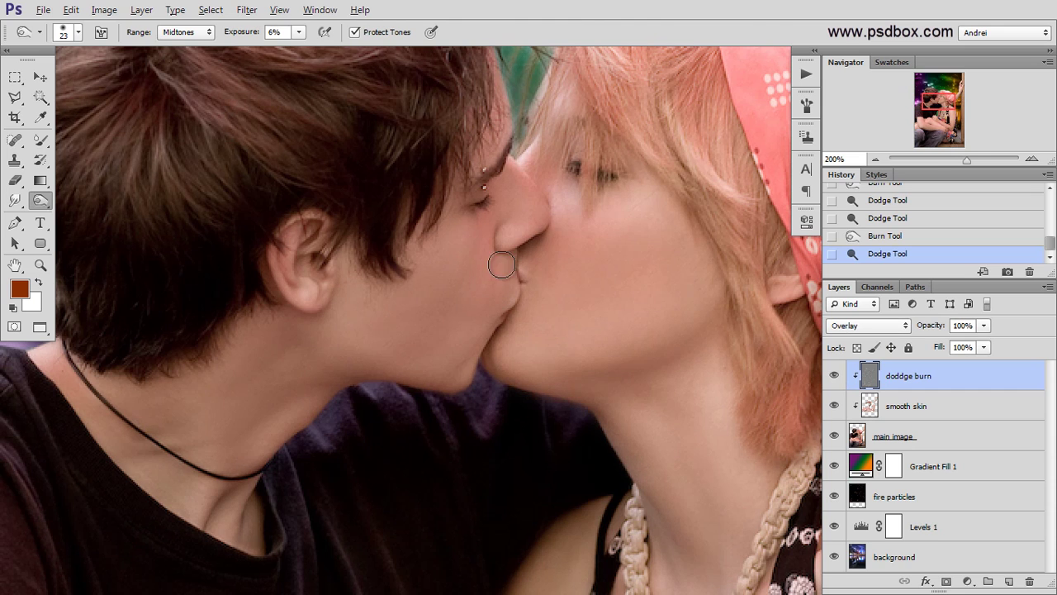
scroll(502, 272, down, 1)
click(832, 377)
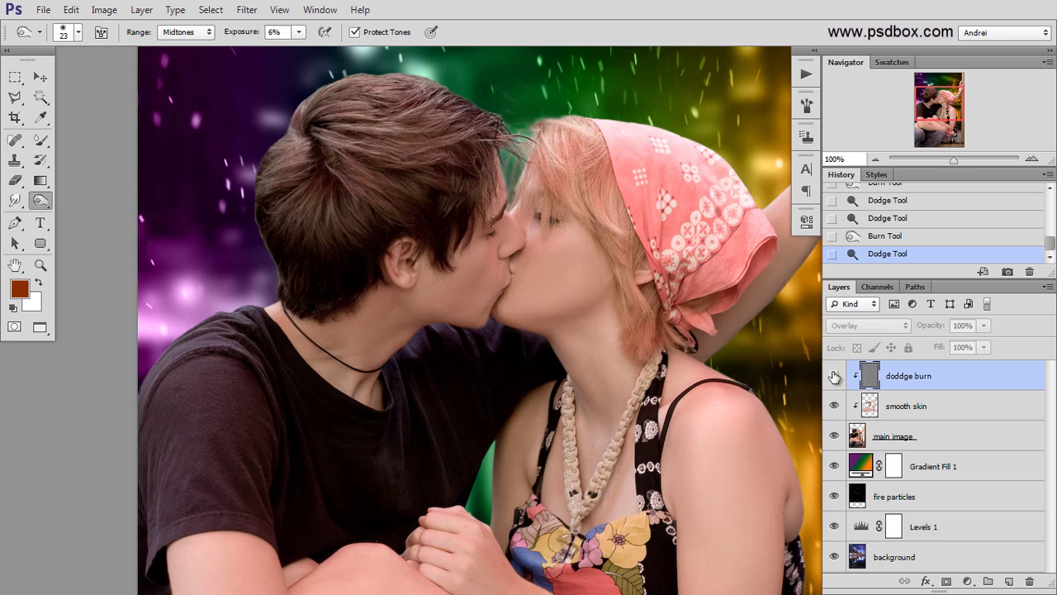
click(833, 377)
Enlarge the burn brush to 45 px and darken the man's neck below the hairline and around the necklace.
drag(625, 302, 541, 307)
scroll(271, 302, up, 1)
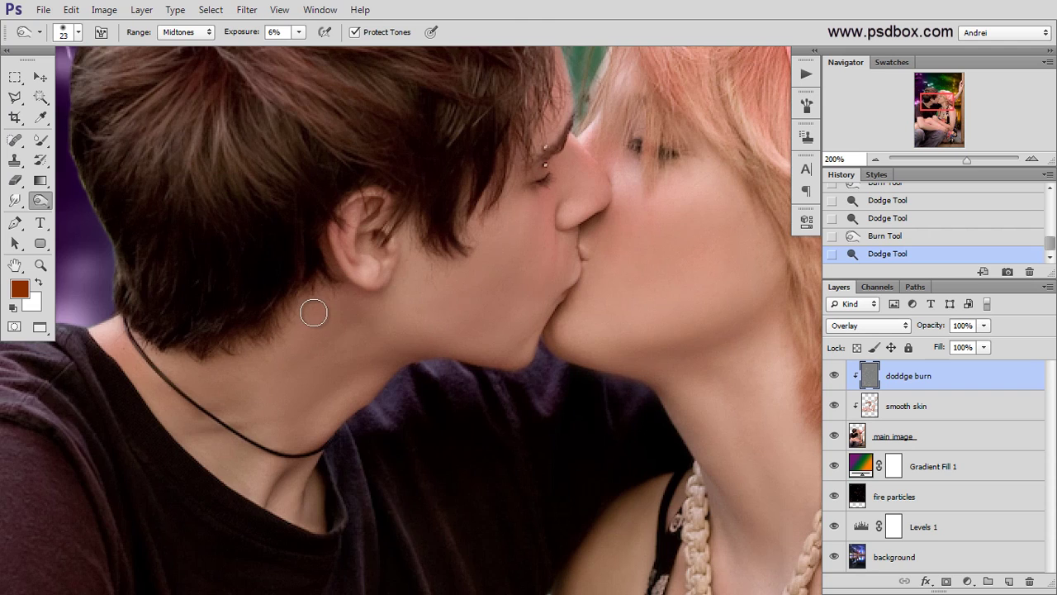
key(bracketright)
key(bracketright)
key(bracketright)
key(bracketright)
key(bracketright)
drag(262, 339, 238, 441)
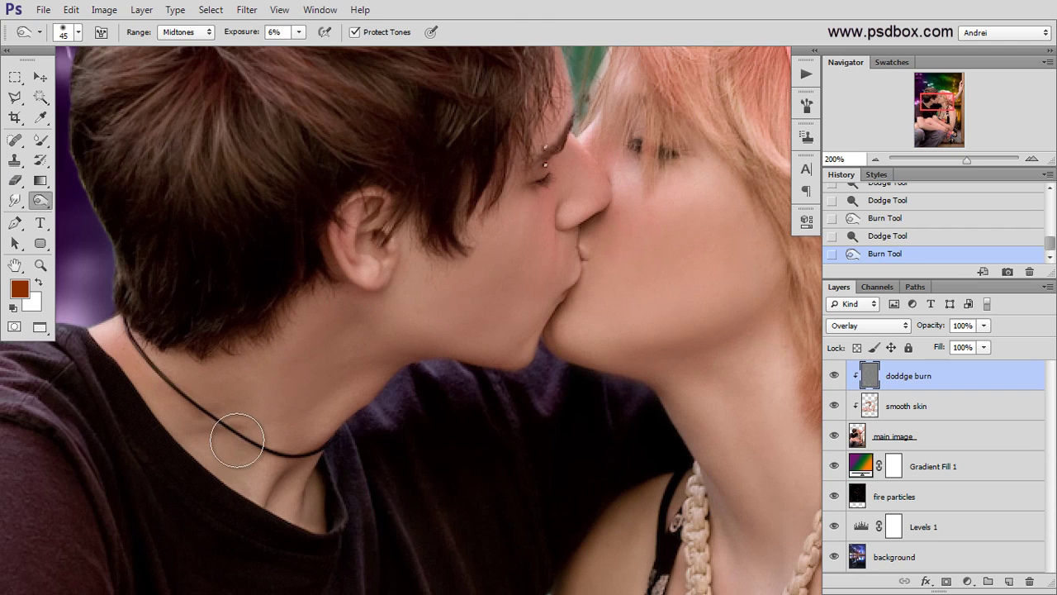
mouse_move(251, 396)
mouse_down()
mouse_move(213, 432)
mouse_move(349, 349)
mouse_up()
Raise the burn exposure to 12% and darken the shoulder and sleeve of the man's shirt with the 45 px brush.
scroll(224, 422, down, 1)
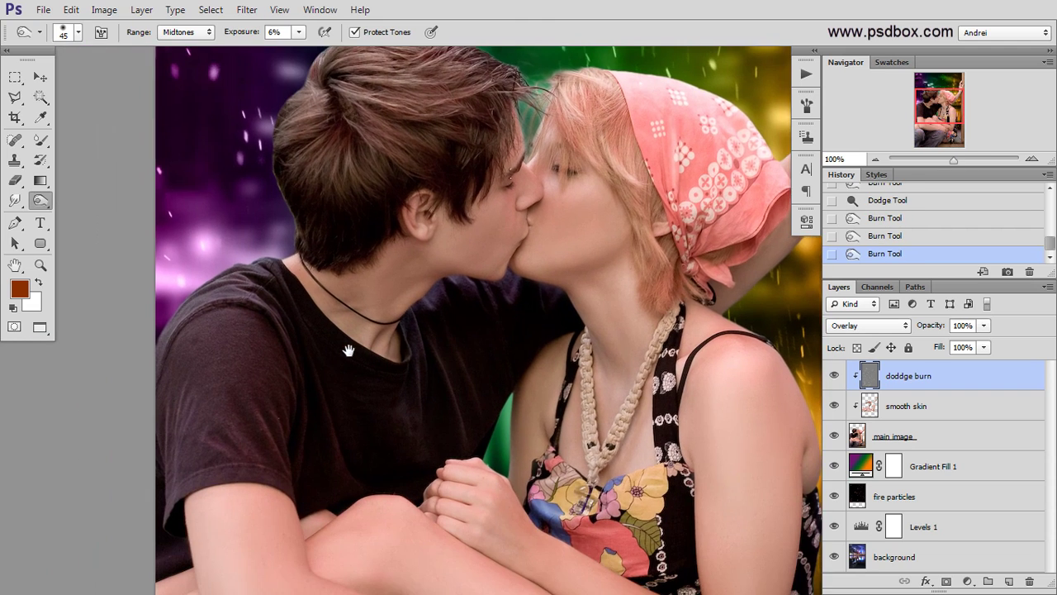
scroll(266, 342, up, 1)
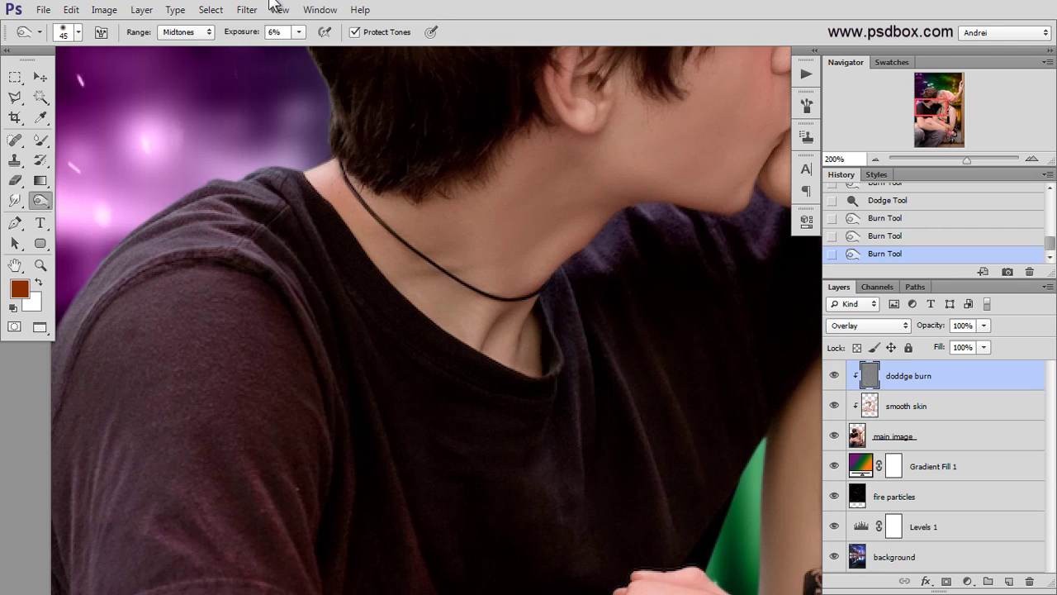
click(299, 33)
drag(298, 48, 303, 49)
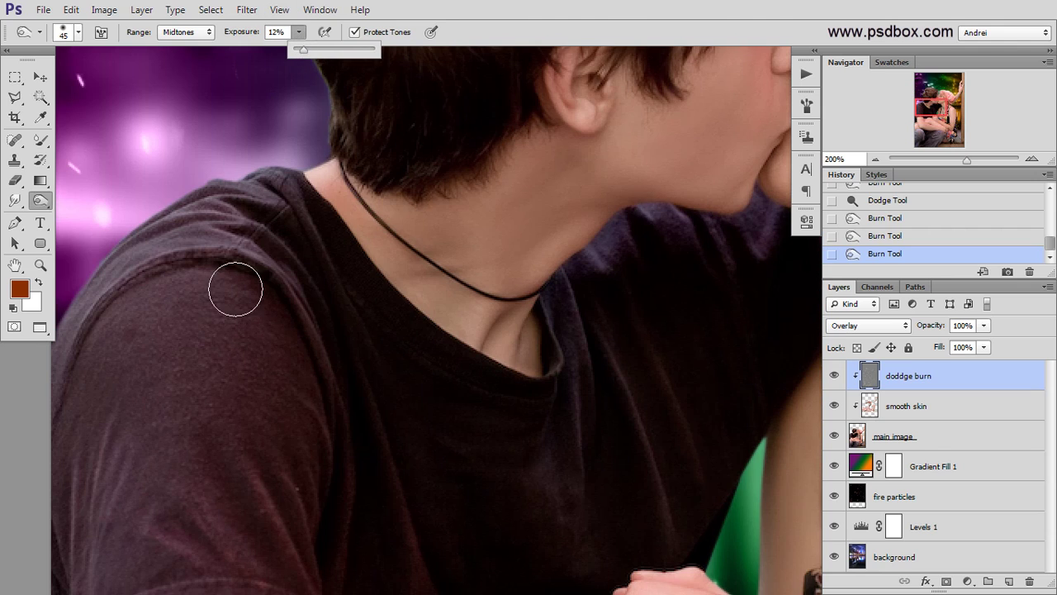
mouse_move(236, 290)
mouse_down()
mouse_move(209, 269)
mouse_move(266, 459)
mouse_up()
drag(266, 458, 274, 500)
drag(281, 483, 369, 292)
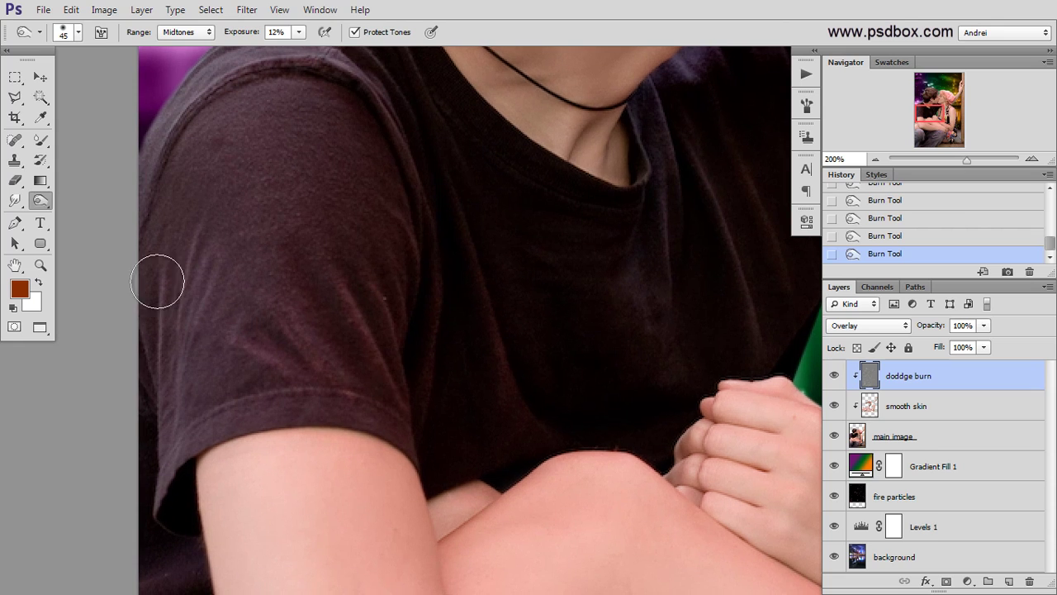
mouse_move(158, 281)
mouse_down()
mouse_move(168, 437)
mouse_move(202, 195)
mouse_move(257, 284)
mouse_up()
Reduce the burn brush to 15 px and deepen the fine creases and seams of the shirt sleeve.
key(bracketleft)
key(bracketleft)
key(bracketleft)
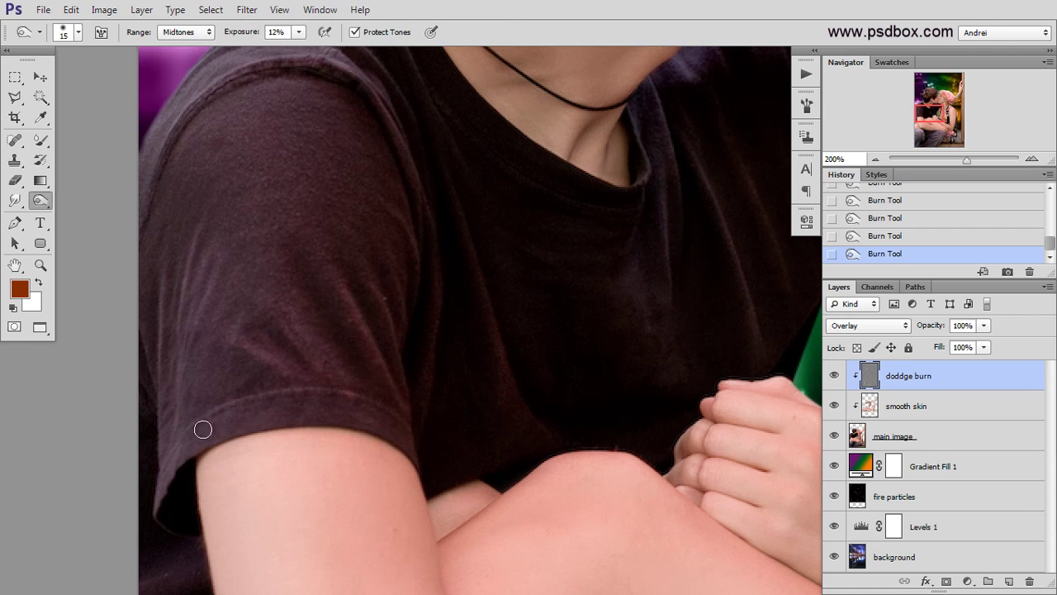
drag(304, 296, 347, 387)
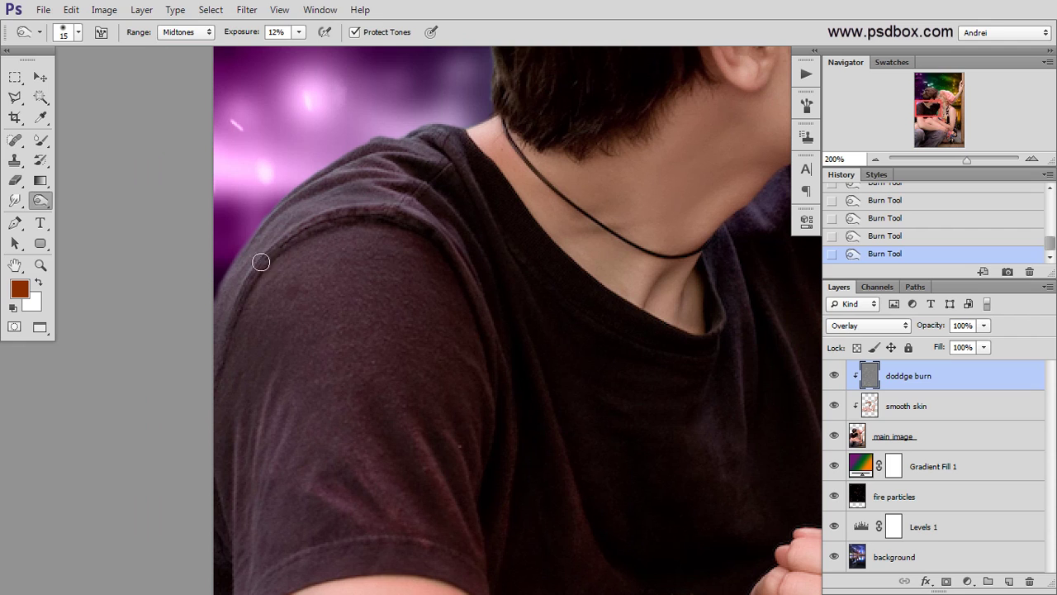
drag(485, 321, 417, 227)
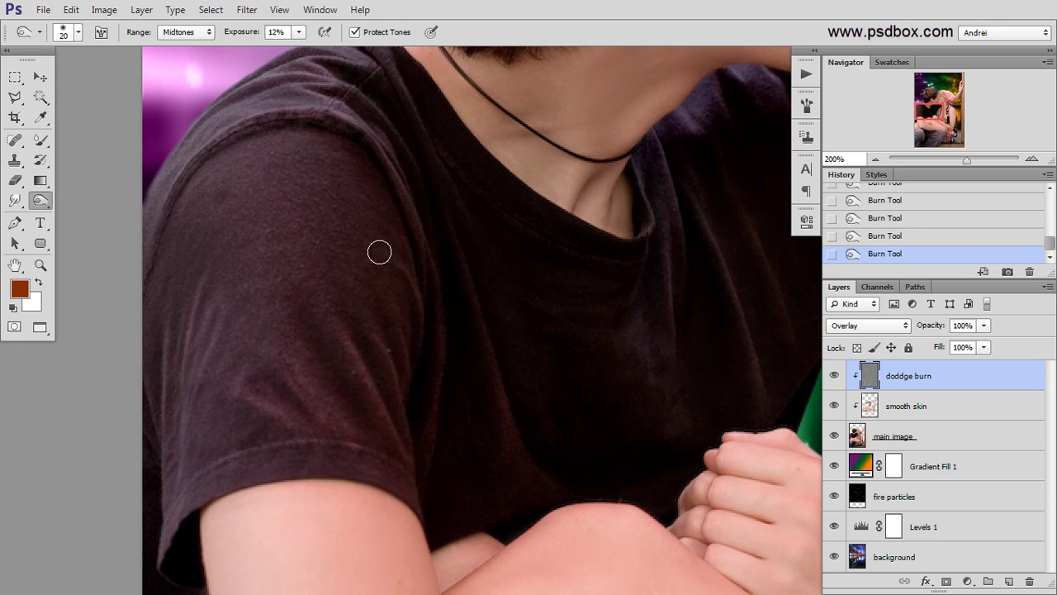
Undo the last two burn strokes and shade the shirt's sleeve and chest with a 45 px brush.
key(bracketright)
key(bracketright)
key(bracketright)
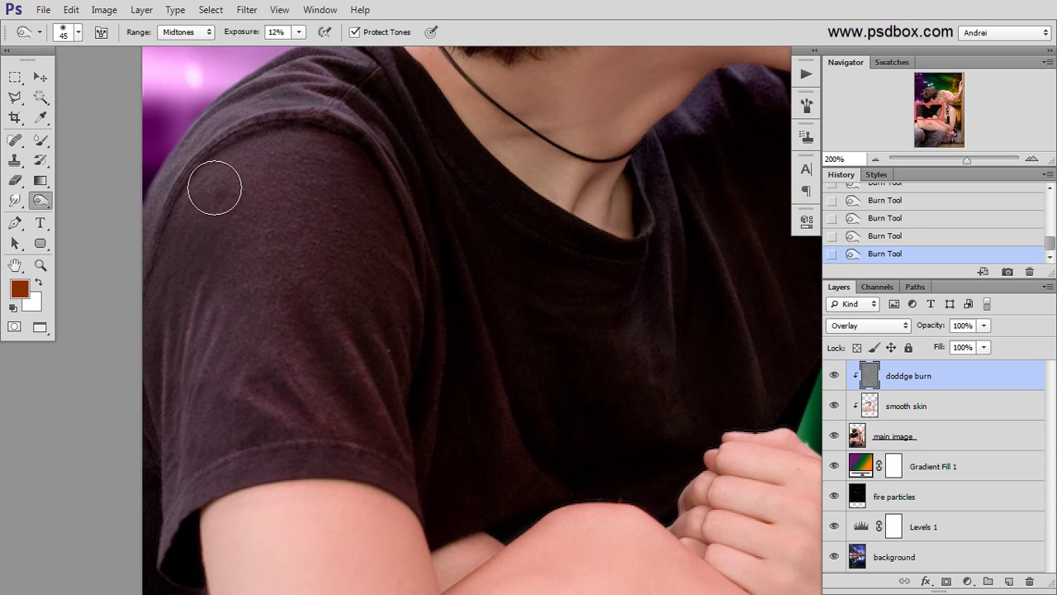
scroll(321, 322, down, 1)
key(ctrl+alt+z)
key(ctrl+alt+z)
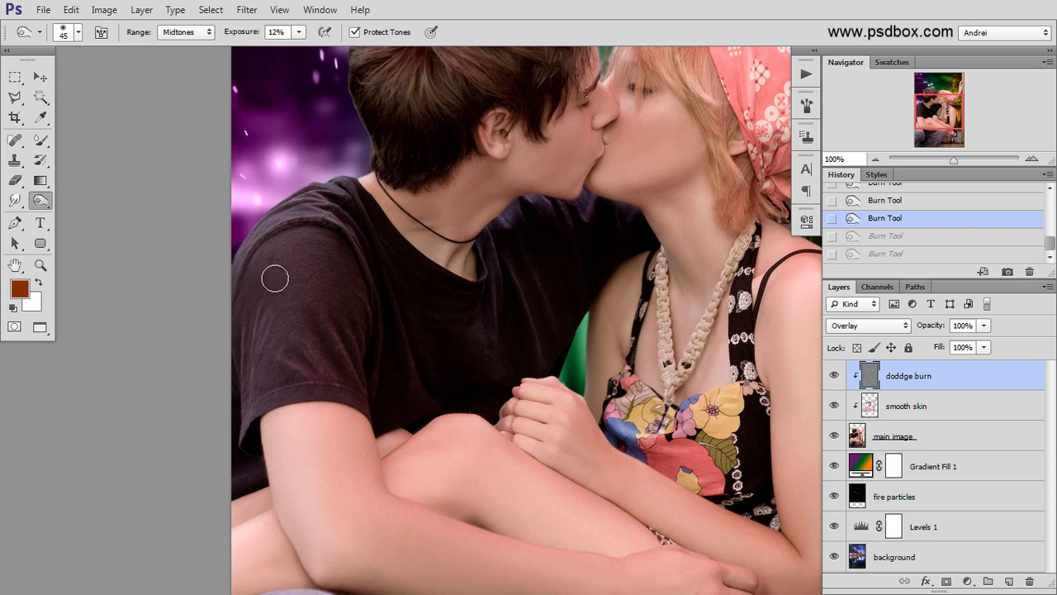
drag(275, 279, 264, 411)
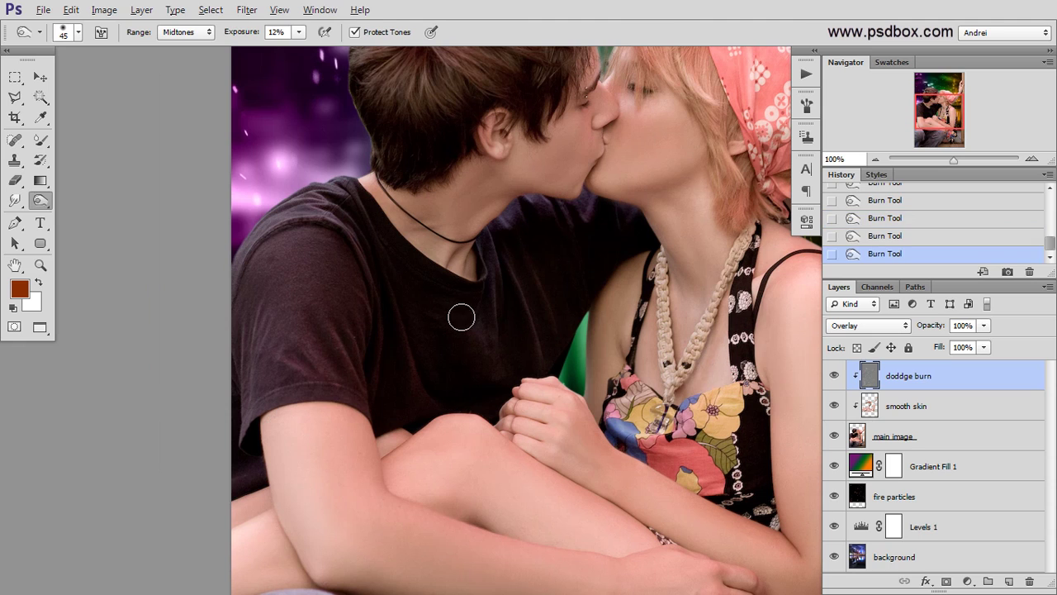
drag(458, 392, 407, 418)
drag(507, 327, 495, 215)
Burn the fabric folds around the knee of the man's jeans, reducing the brush in stages to 20 px.
drag(573, 490, 468, 304)
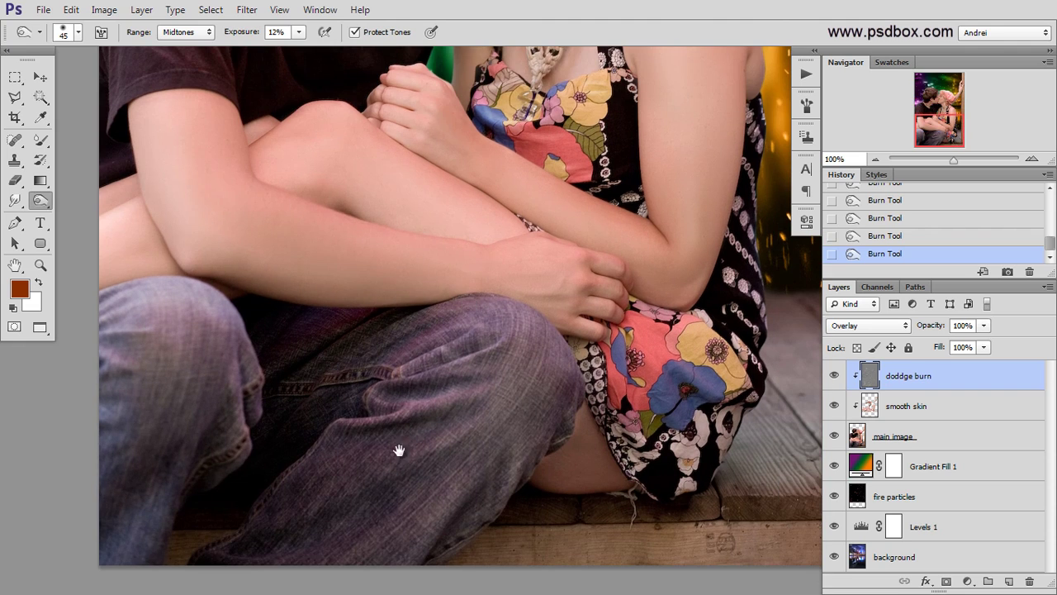
scroll(353, 452, up, 1)
drag(382, 482, 474, 441)
key([)
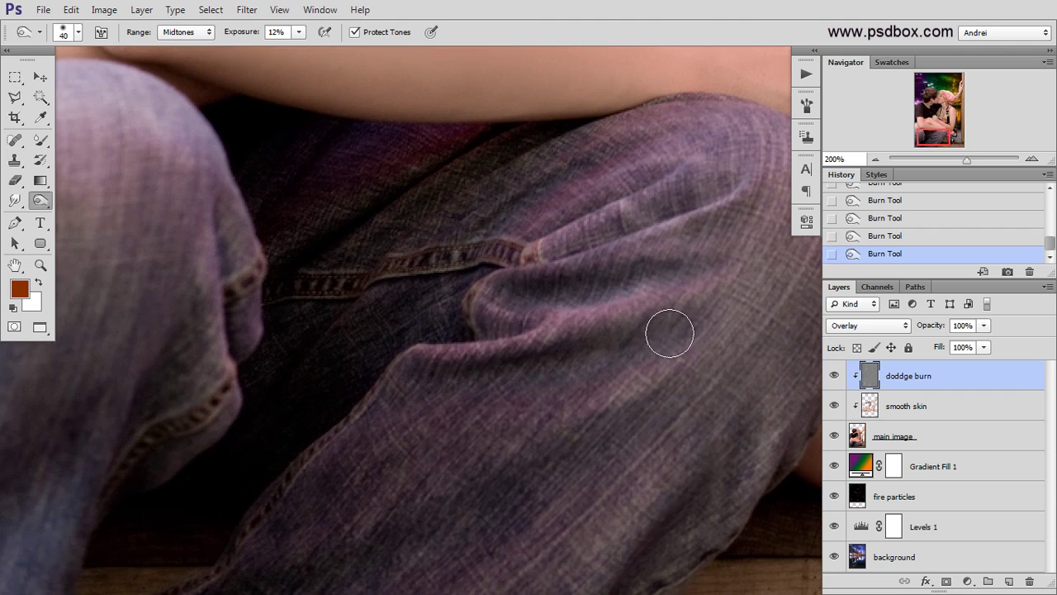
key([)
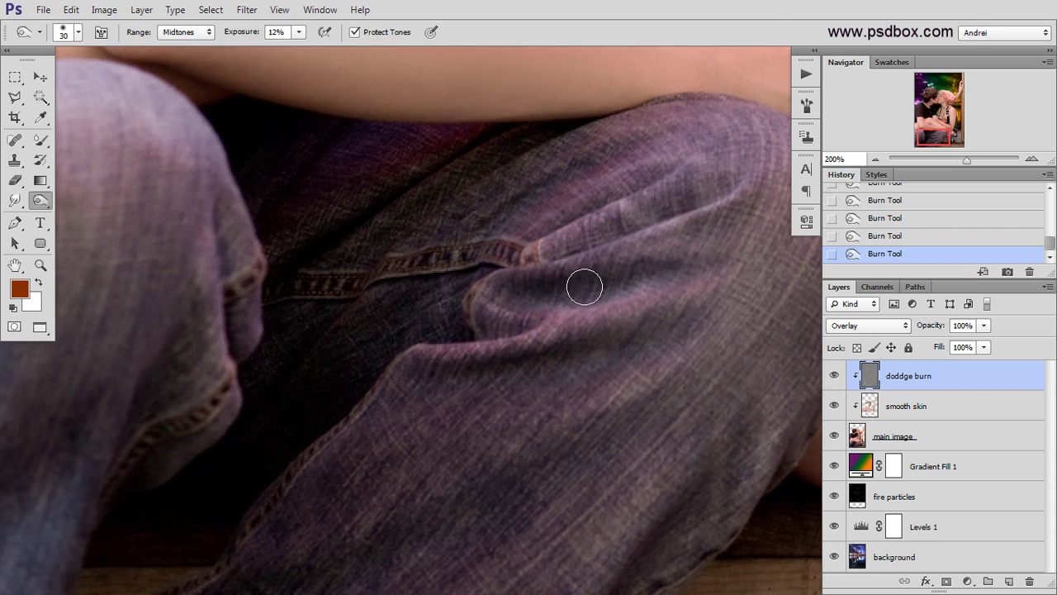
key([)
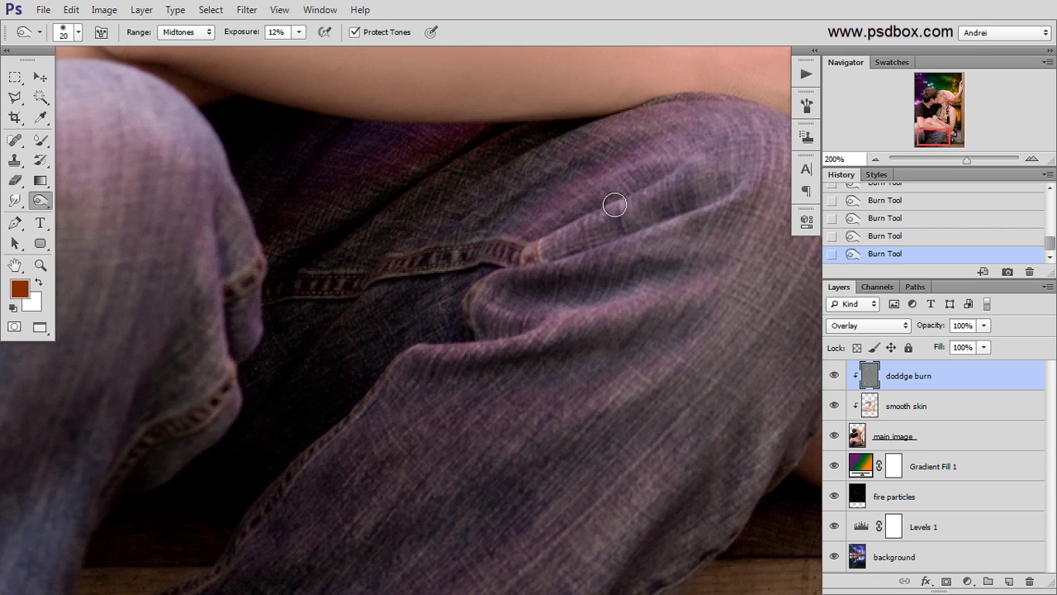
scroll(631, 390, down, 1)
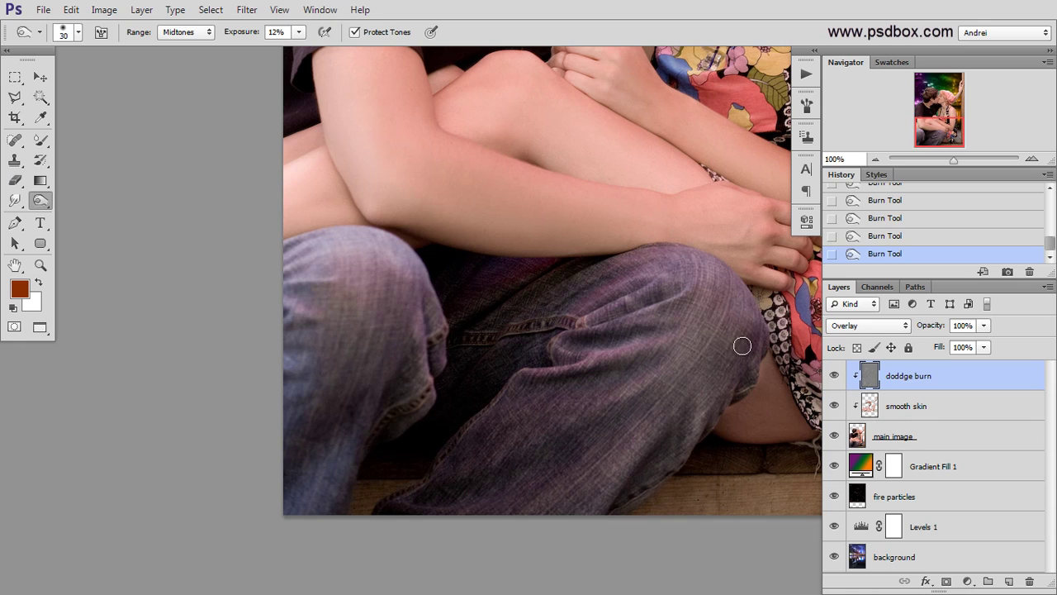
Enlarge the burn brush to 60 px, undo the last three strokes, and shade the knee and leg of the jeans.
key(bracketright)
key(bracketright)
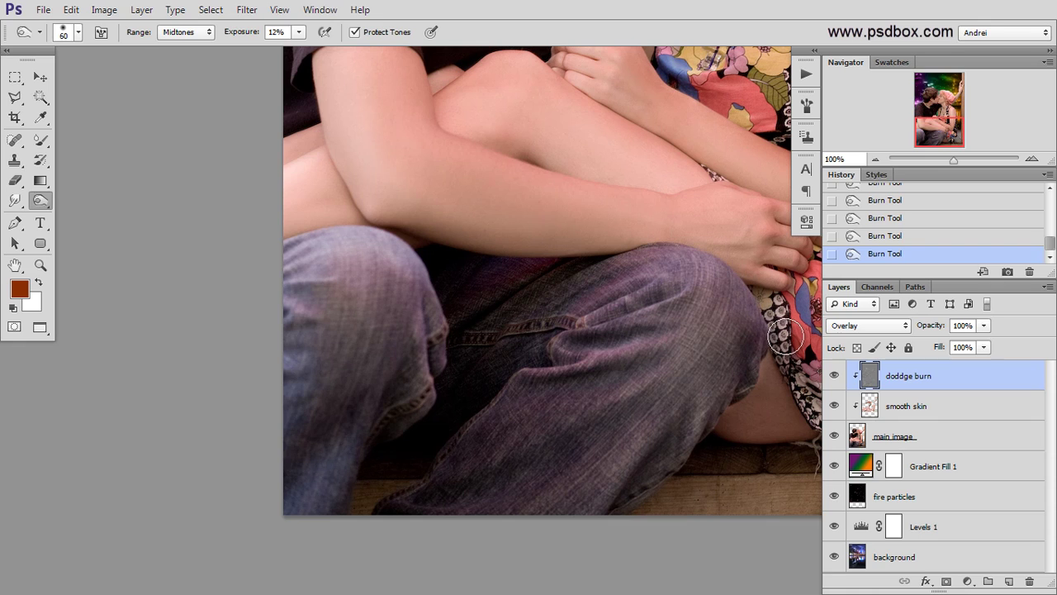
key(ctrl+alt+z)
key(ctrl+alt+z)
key(ctrl+alt+z)
drag(743, 289, 705, 396)
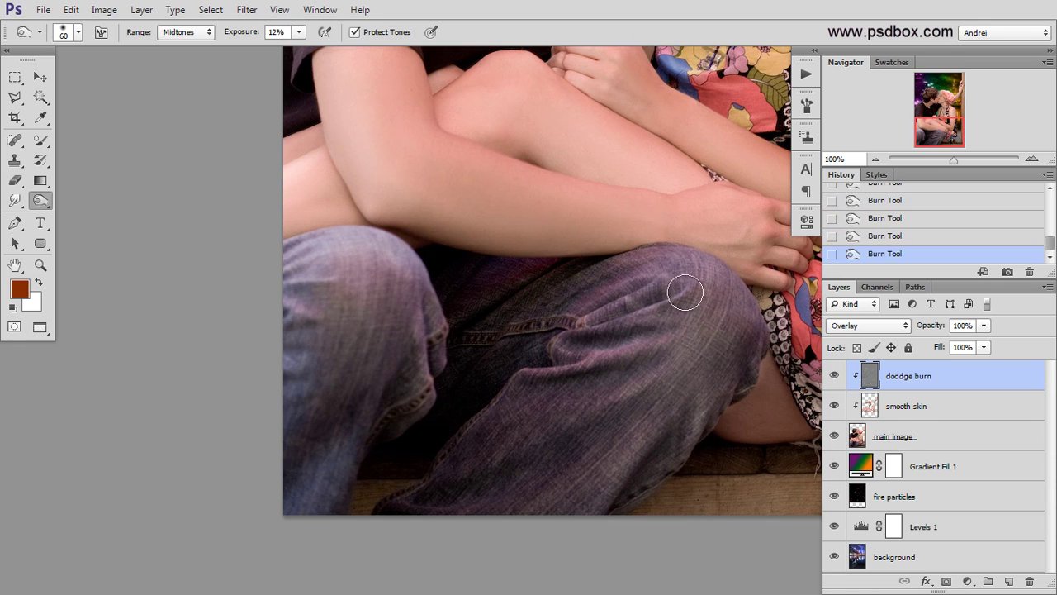
mouse_move(640, 280)
mouse_down()
mouse_move(475, 322)
mouse_move(573, 288)
mouse_move(445, 421)
mouse_move(422, 337)
mouse_move(345, 459)
mouse_move(396, 372)
mouse_move(293, 487)
mouse_move(337, 308)
mouse_move(375, 289)
mouse_move(403, 351)
mouse_move(398, 250)
mouse_move(392, 372)
mouse_move(379, 286)
mouse_move(262, 511)
mouse_move(344, 350)
mouse_move(294, 507)
mouse_move(341, 467)
mouse_move(362, 402)
mouse_move(422, 405)
mouse_up()
Toggle the visibility of the doddge burn layer to compare the jeans before and after shading.
scroll(422, 405, down, 1)
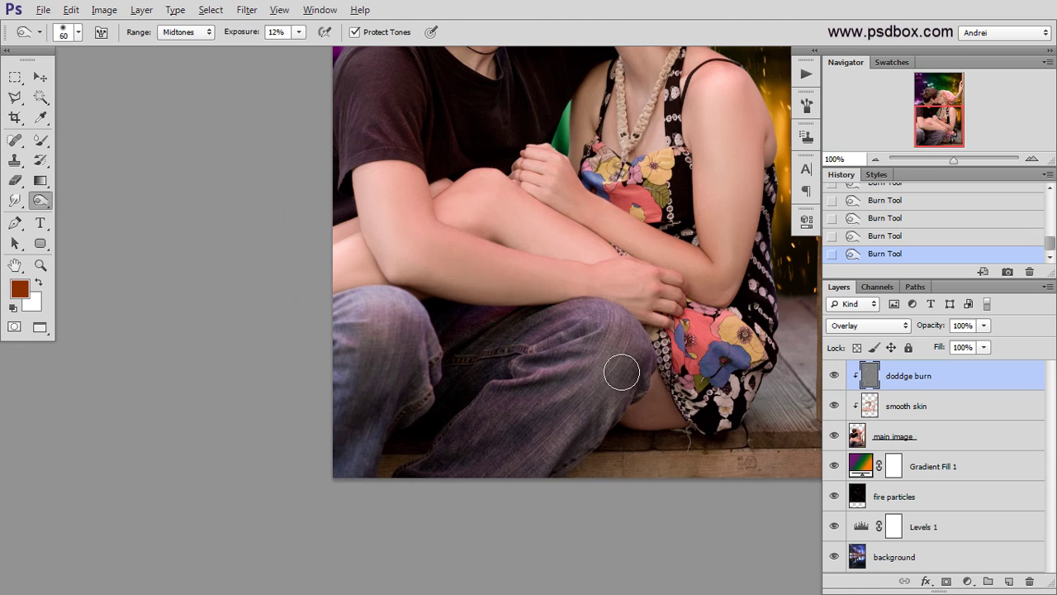
scroll(620, 371, up, 1)
click(834, 376)
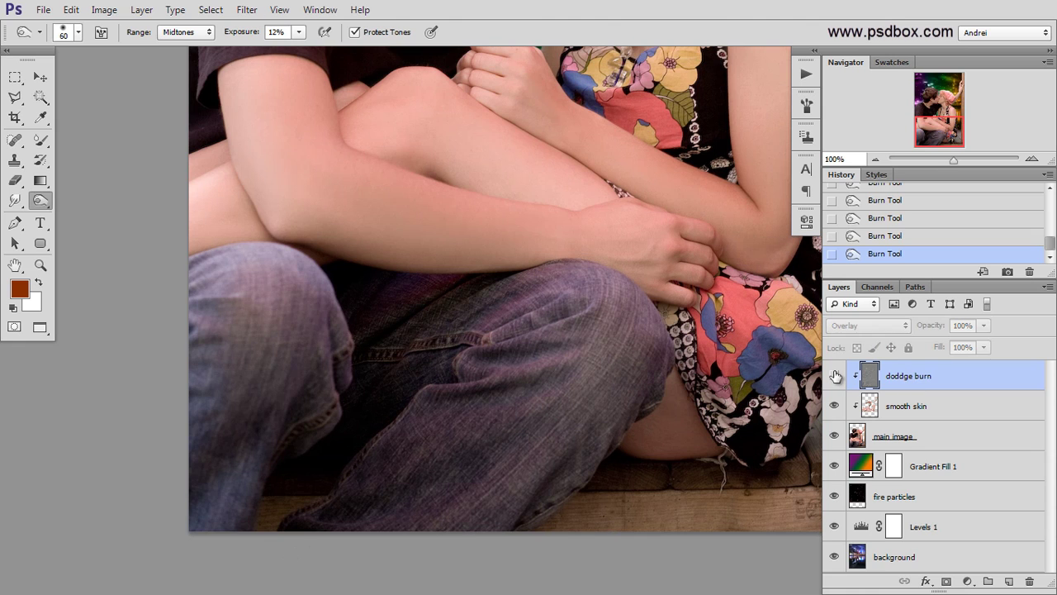
click(834, 376)
click(835, 376)
click(835, 376)
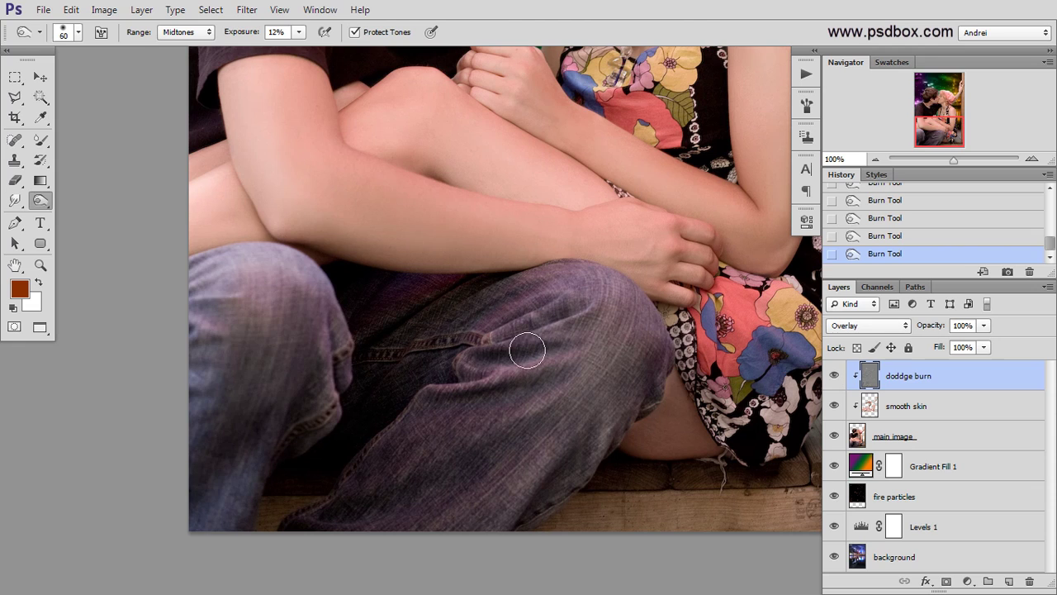
Lower the burn exposure to 6% and darken the underside of the man's forearm with the 60 px brush.
scroll(529, 347, down, 1)
scroll(583, 358, up, 3)
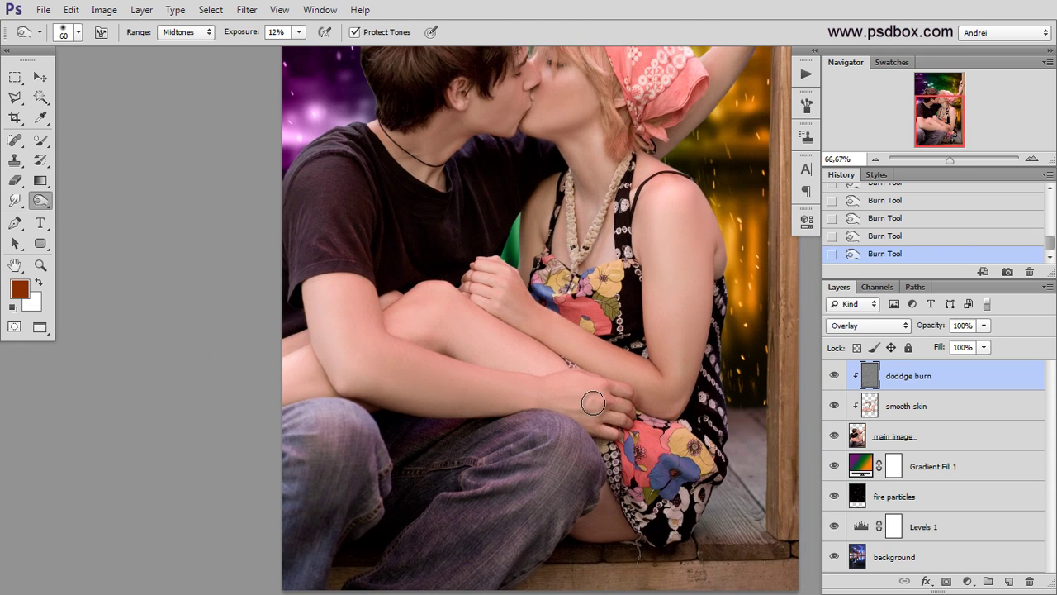
scroll(499, 396, up, 1)
scroll(446, 411, left, 1)
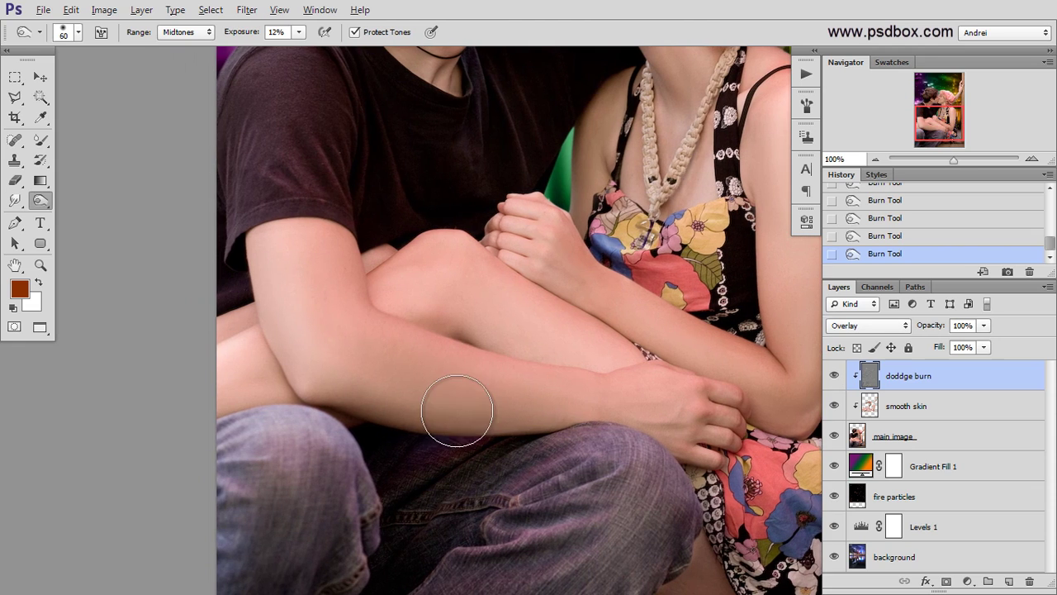
scroll(385, 229, up, 1)
scroll(383, 226, down, 2)
scroll(396, 262, up, 2)
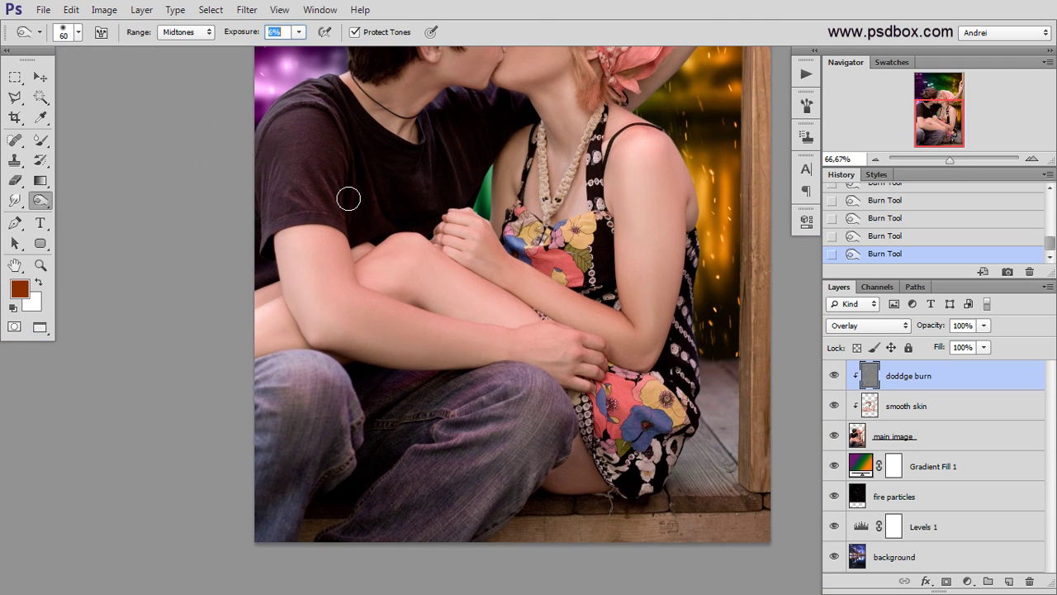
drag(365, 353, 465, 357)
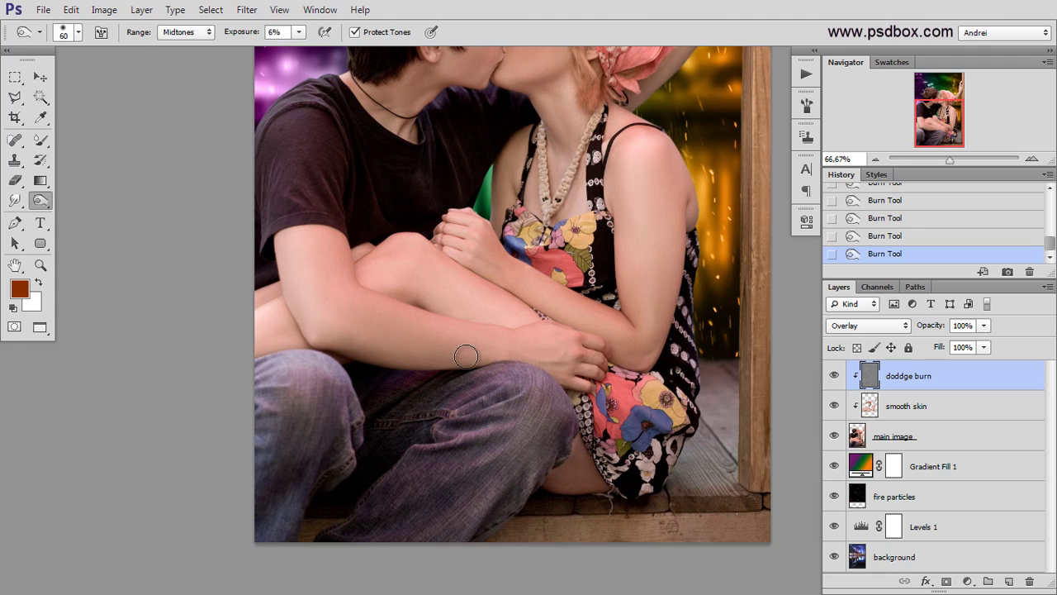
scroll(394, 377, up, 2)
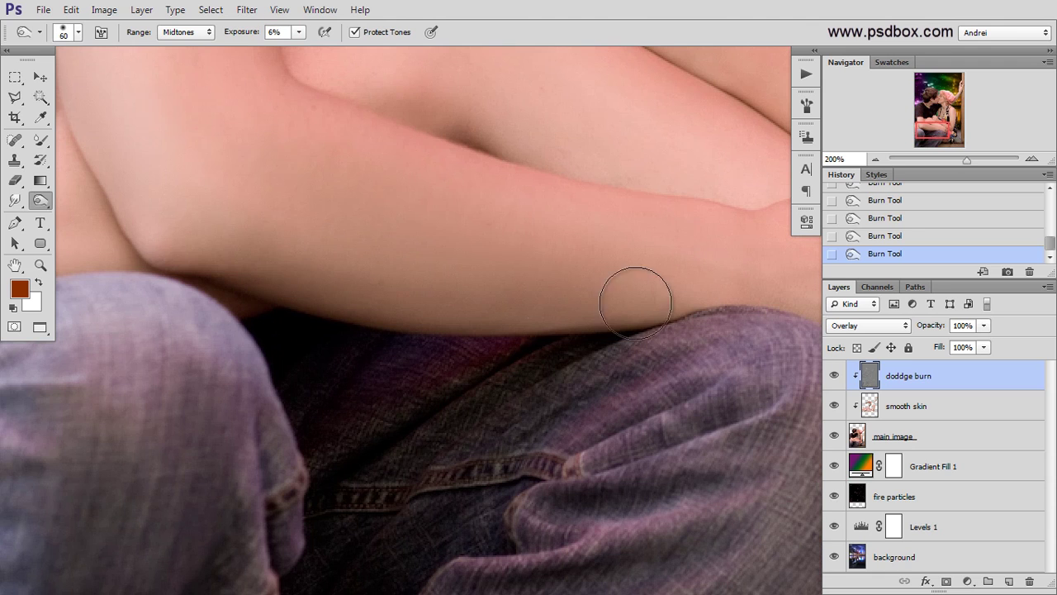
Reduce the burn brush to 35 px and shade along the man's forearm where it crosses the woman's leg.
scroll(434, 309, down, 1)
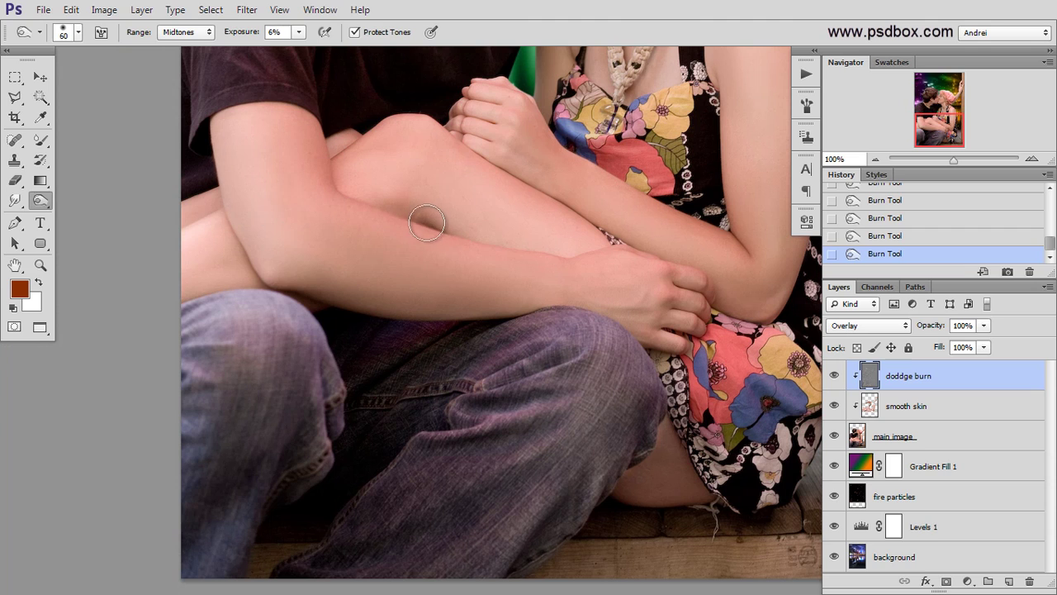
key(bracketleft)
key(bracketleft)
key(bracketleft)
key(bracketleft)
key(bracketleft)
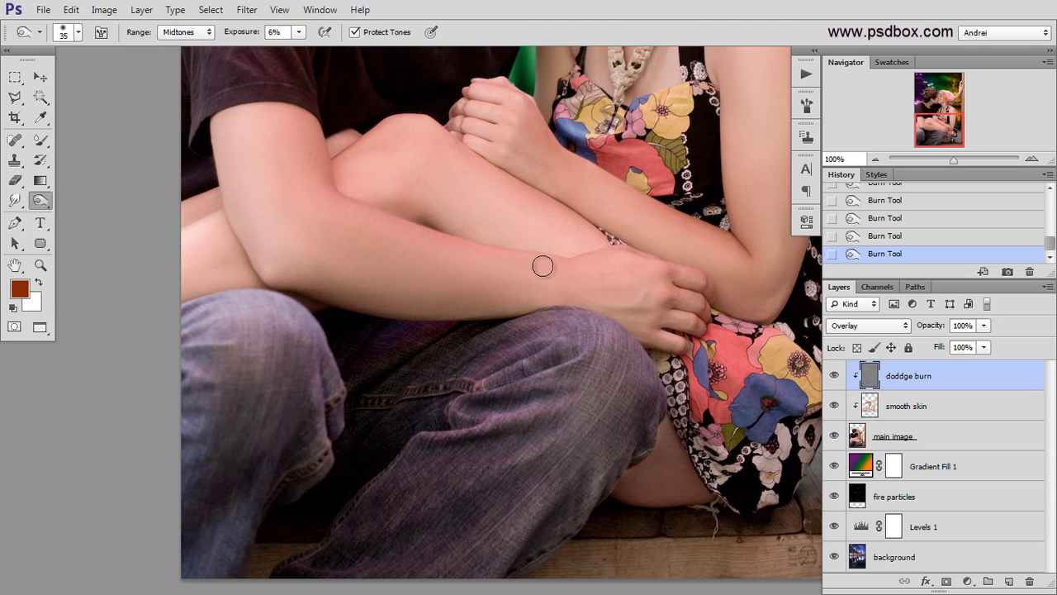
Reduce the burn brush to 20 px and shade the knuckles and fingers of the man's hand.
scroll(708, 339, up, 2)
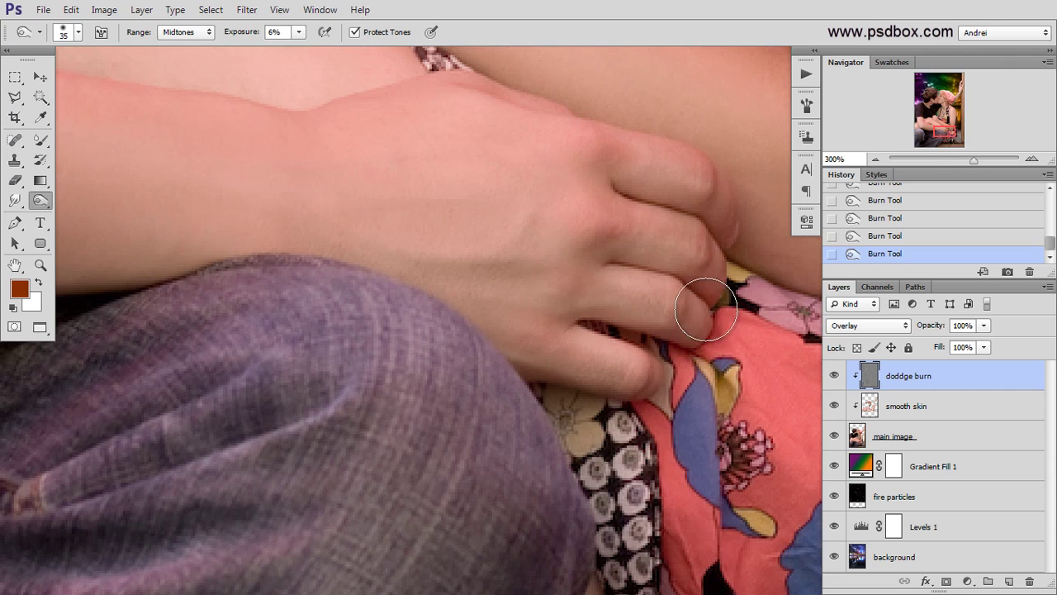
key(bracketleft)
key(bracketleft)
key(bracketleft)
key(bracketleft)
key(bracketleft)
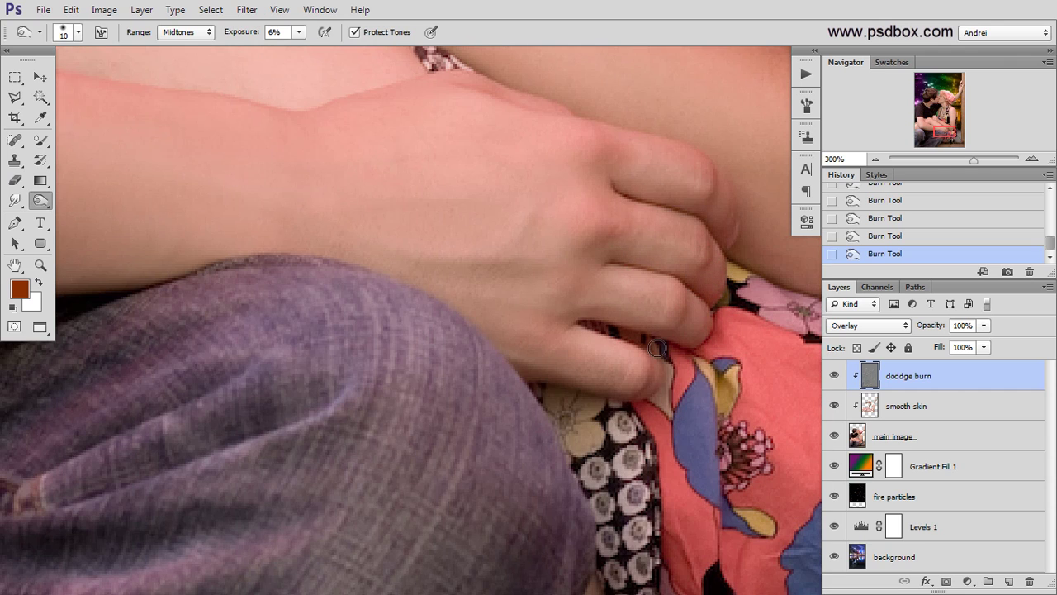
key(bracketright)
key(bracketright)
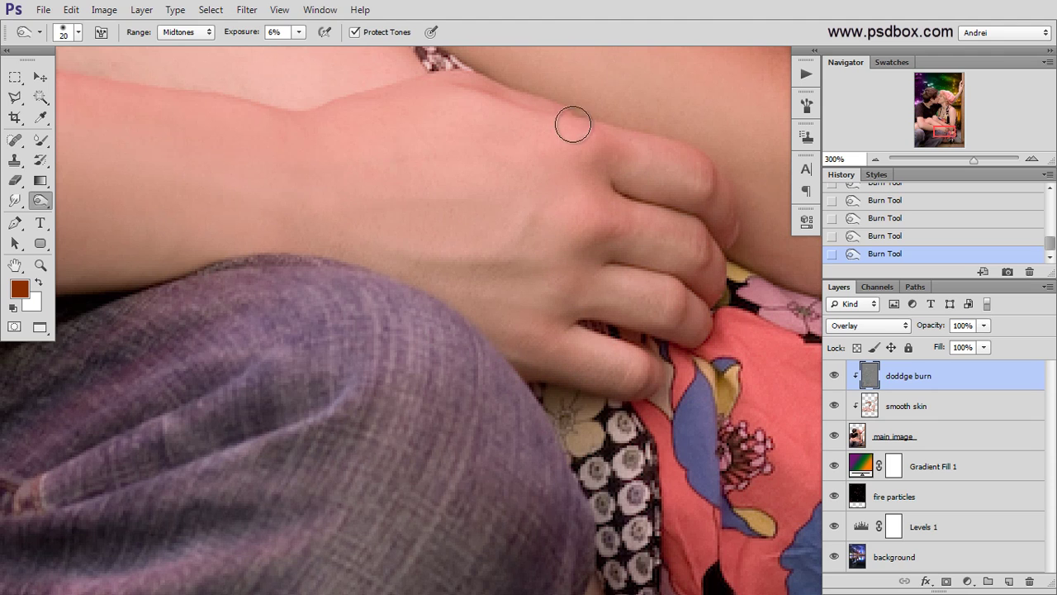
drag(544, 117, 498, 260)
scroll(571, 227, down, 1)
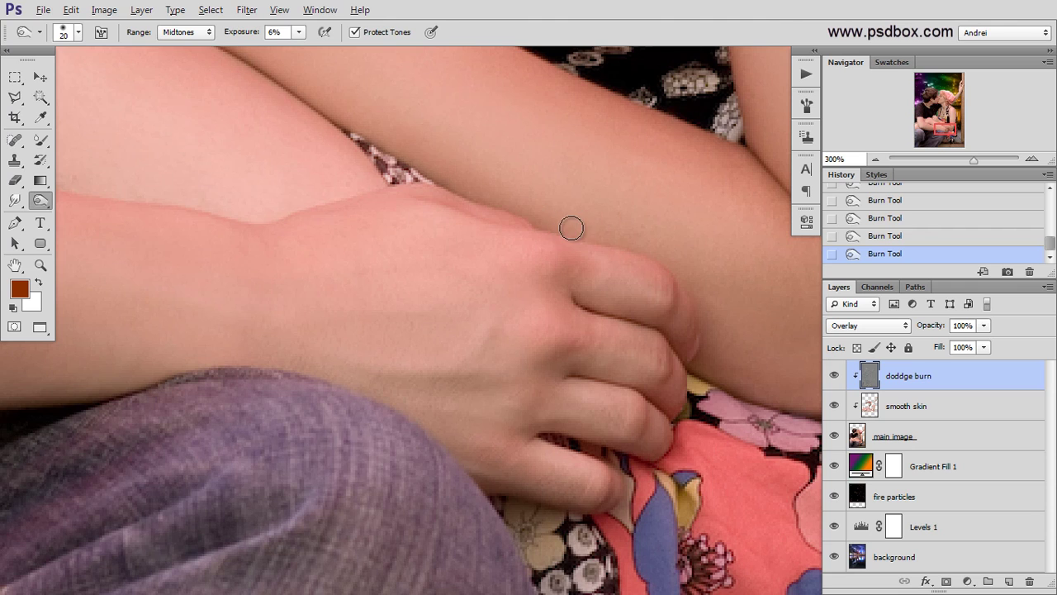
drag(514, 221, 597, 412)
Reduce the burn brush to 10 px and darken the creases between the fingers of the woman's hand.
key(bracketright)
key(bracketright)
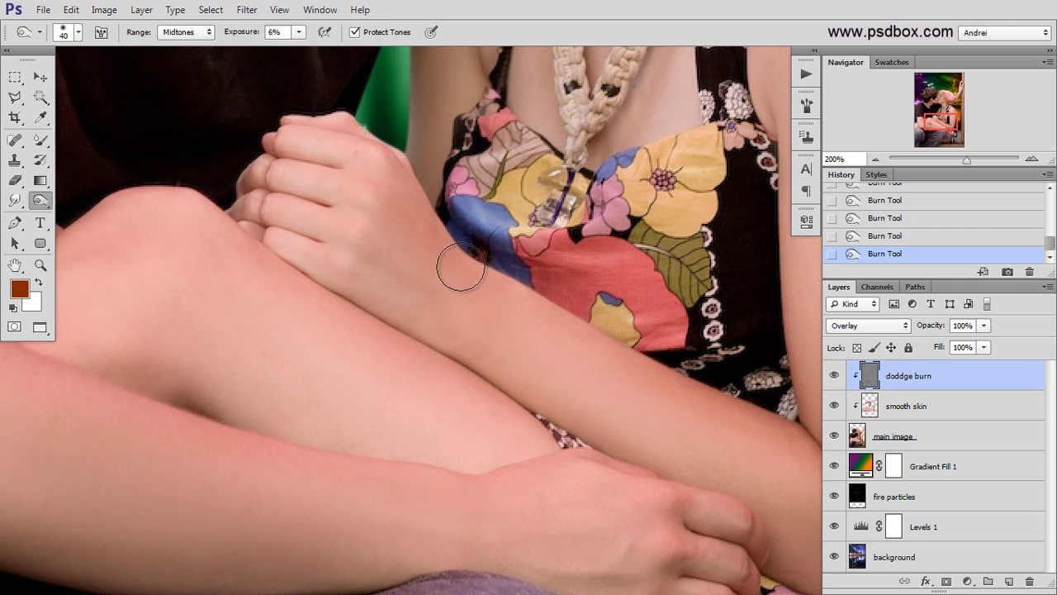
scroll(283, 165, up, 1)
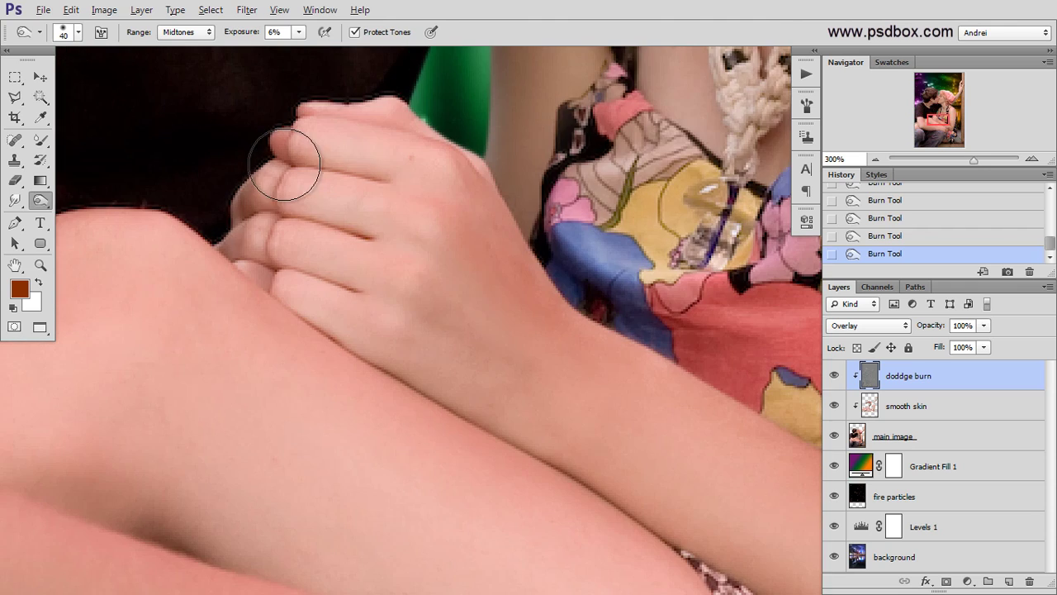
key(bracketleft)
key(bracketleft)
key(bracketleft)
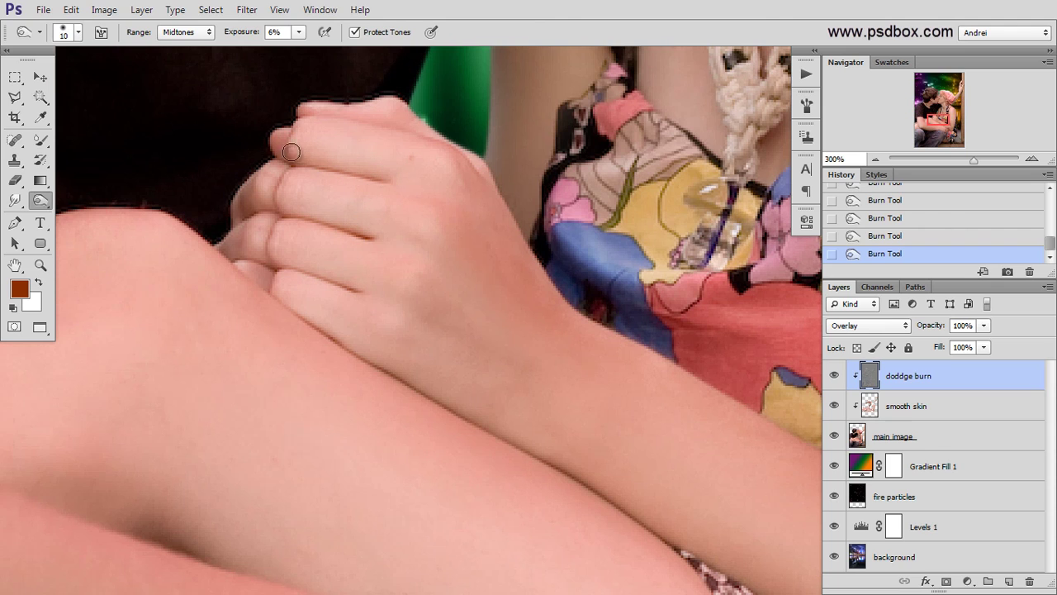
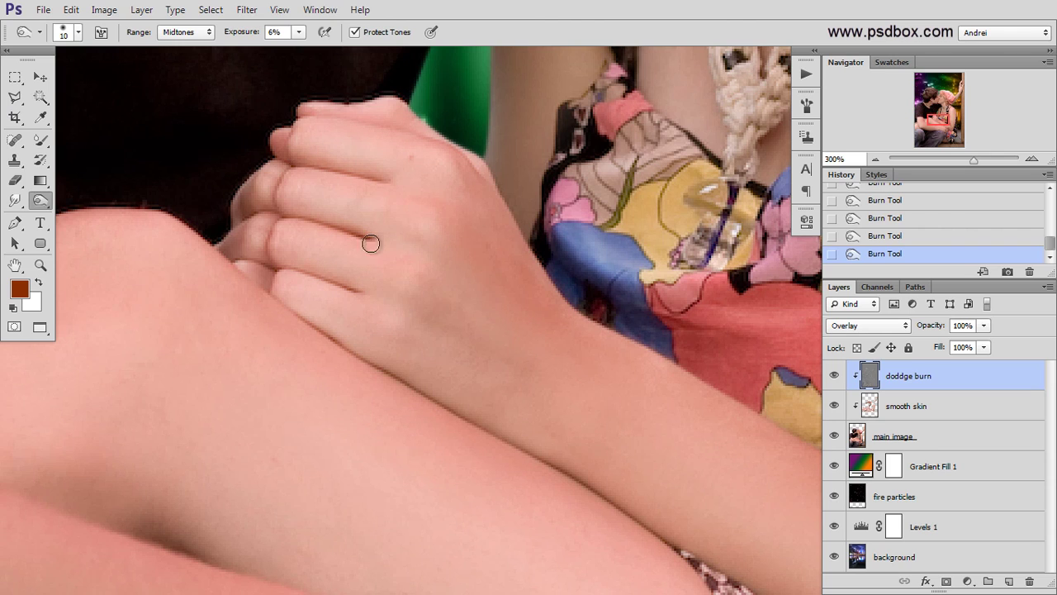
Enlarge the burn brush to 25 px and shade the lower edge of the woman's hand against her leg.
key(bracketright)
key(bracketright)
key(bracketright)
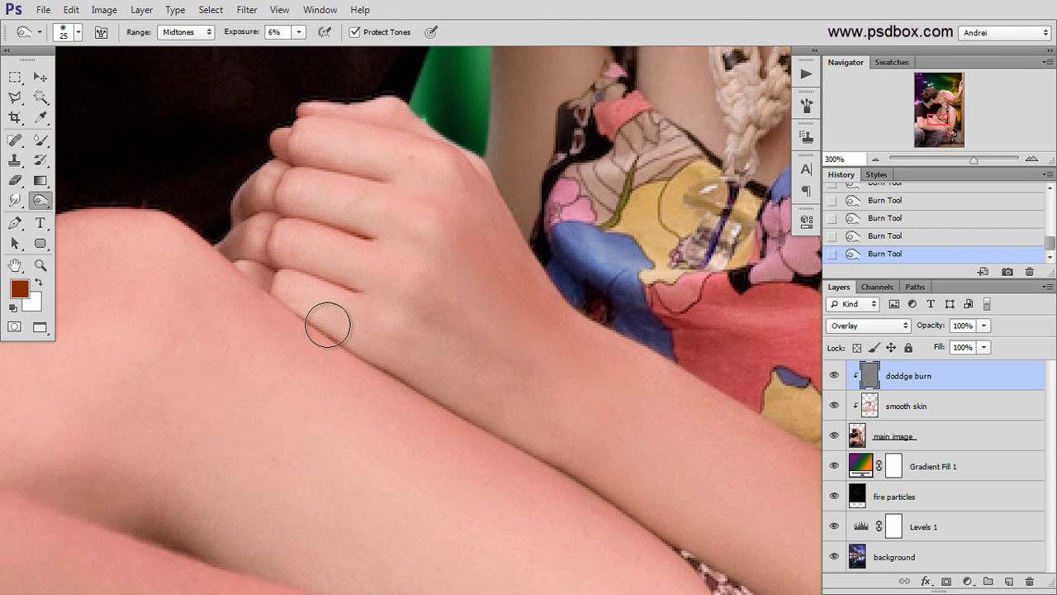
scroll(684, 493, down, 2)
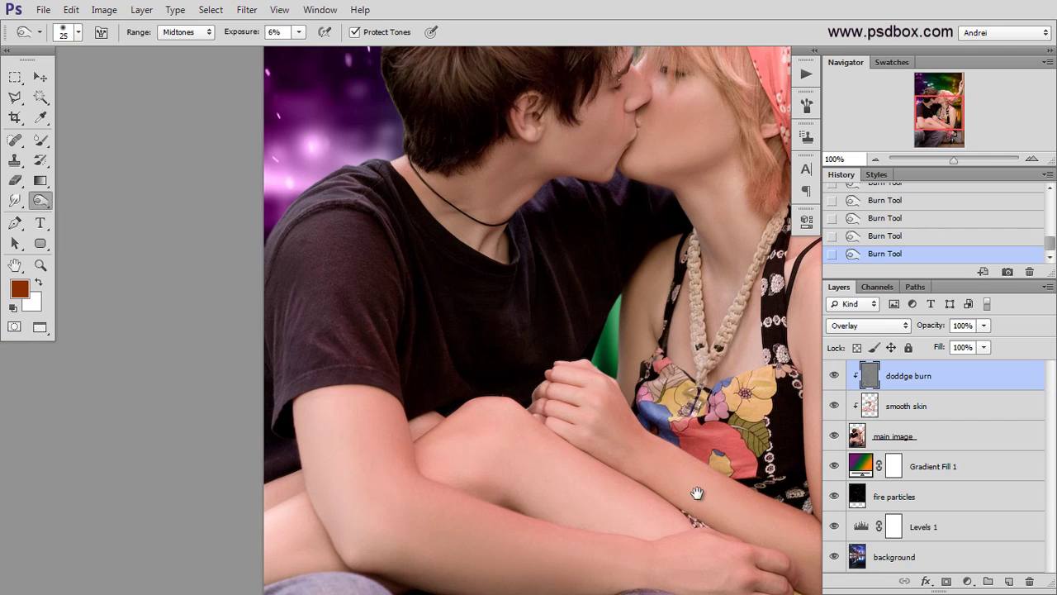
Enlarge the burn brush to 80 px and shade the woman's upper arms beside the dress.
drag(696, 490, 481, 441)
key(bracketright)
key(bracketright)
key(bracketright)
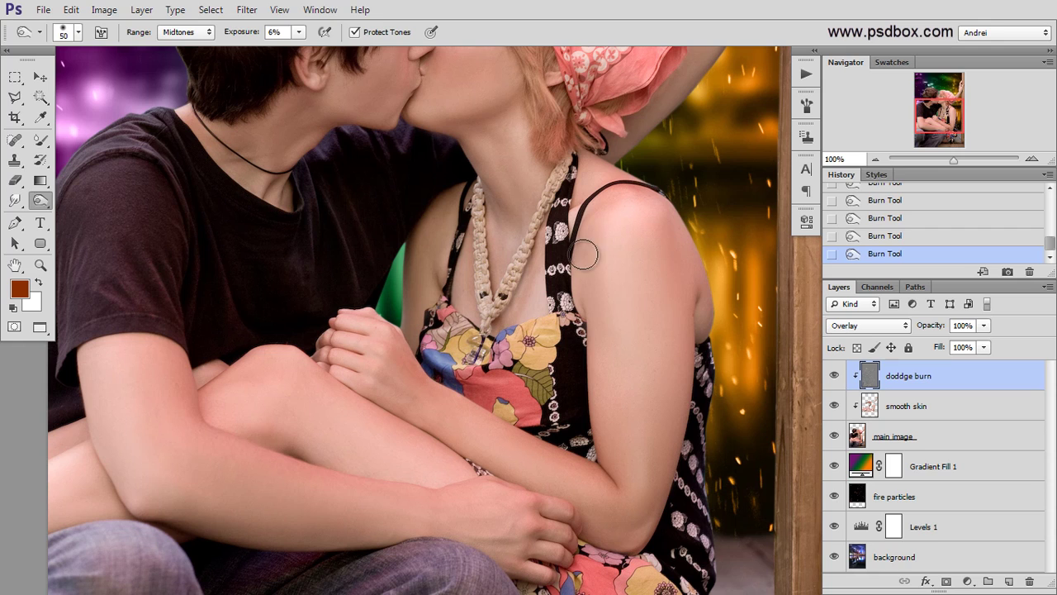
key(bracketright)
key(bracketright)
key(bracketright)
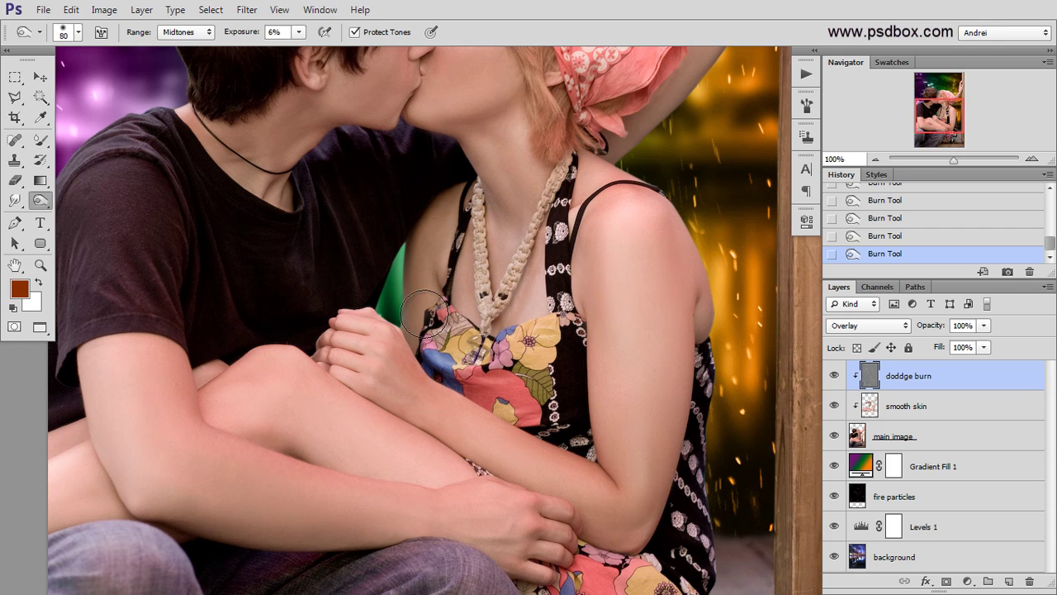
Reduce the burn brush to 60 px and shade the woman's raised hand and the wooden post it rests on.
key(ctrl+minus)
drag(529, 202, 481, 279)
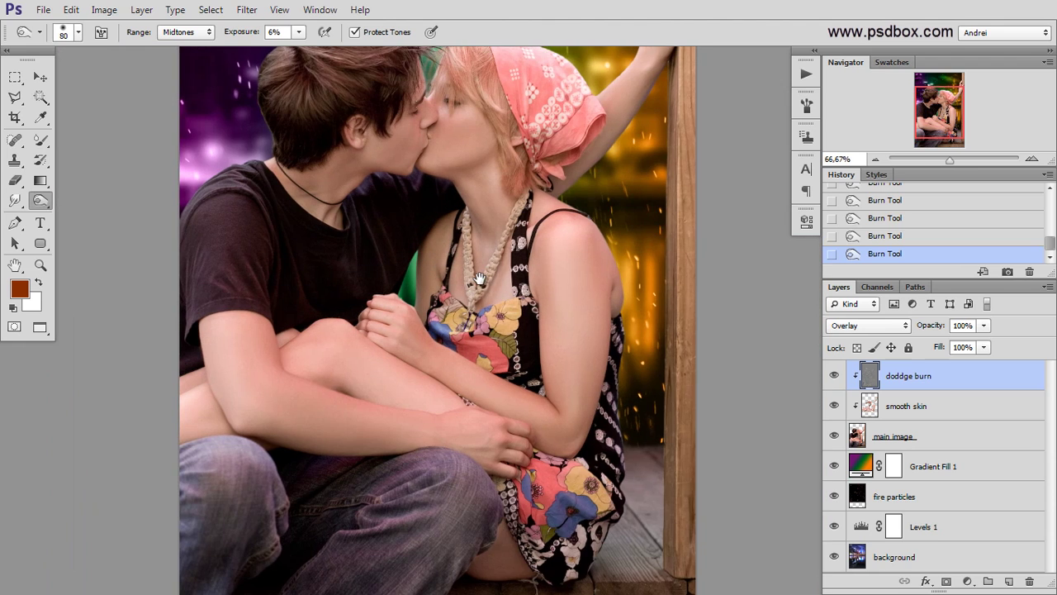
scroll(609, 137, up, 1)
drag(655, 137, 566, 372)
key(bracketleft)
key(bracketleft)
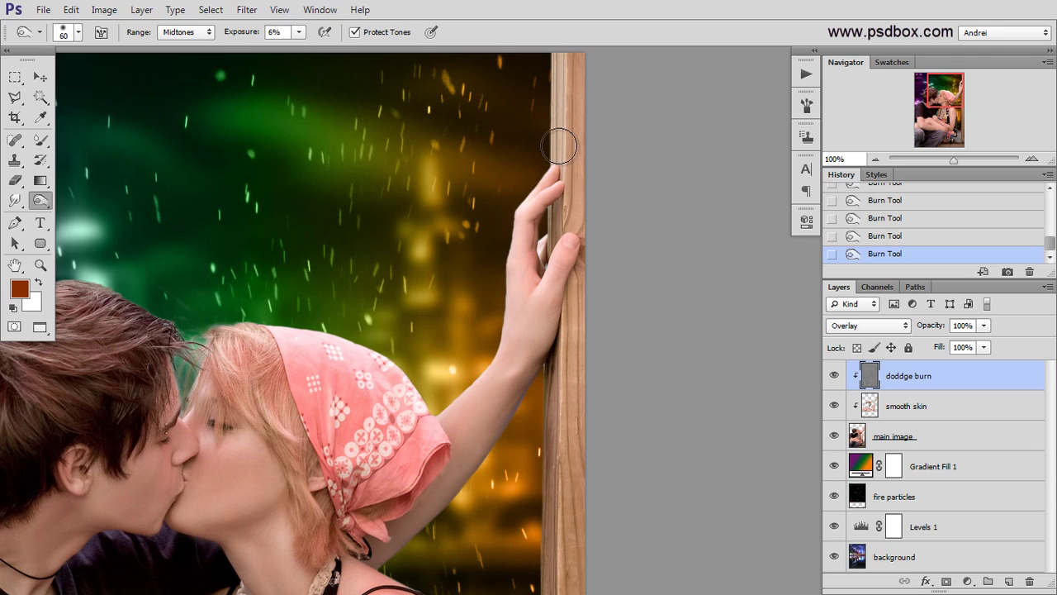
scroll(566, 319, down, 1)
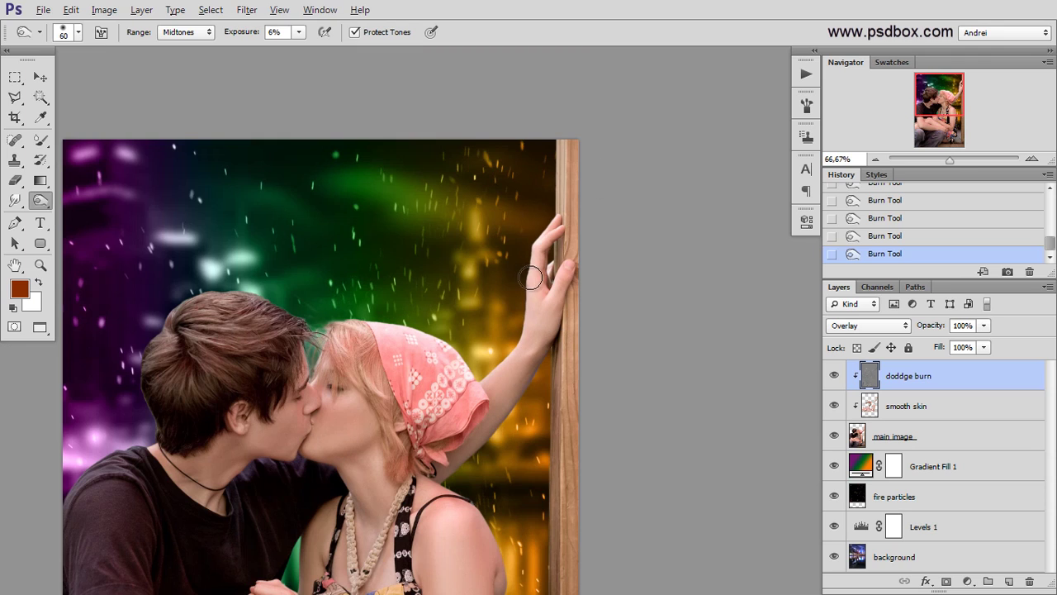
scroll(533, 284, up, 1)
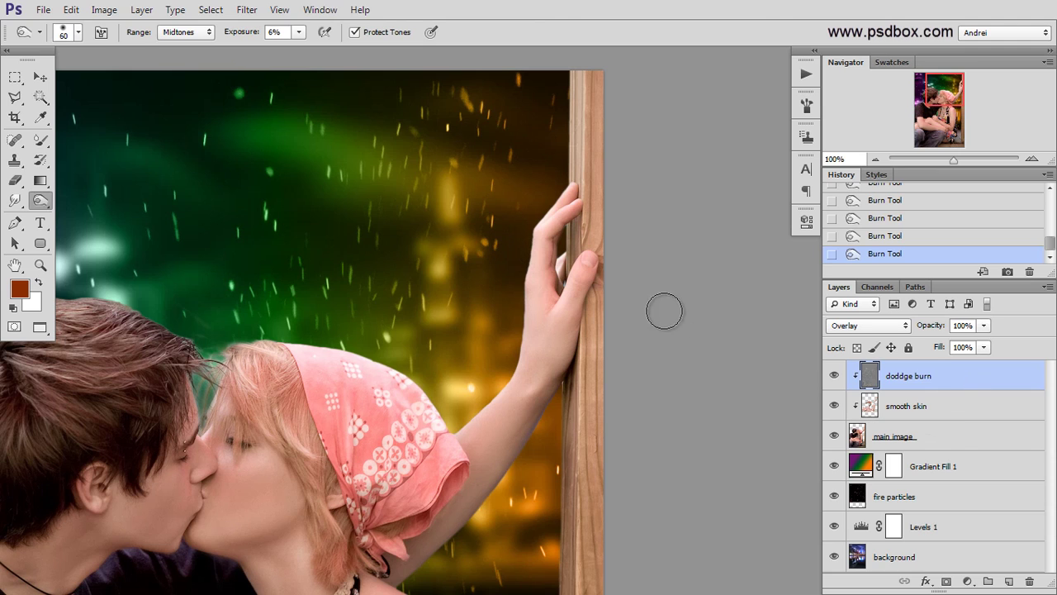
drag(613, 327, 579, 304)
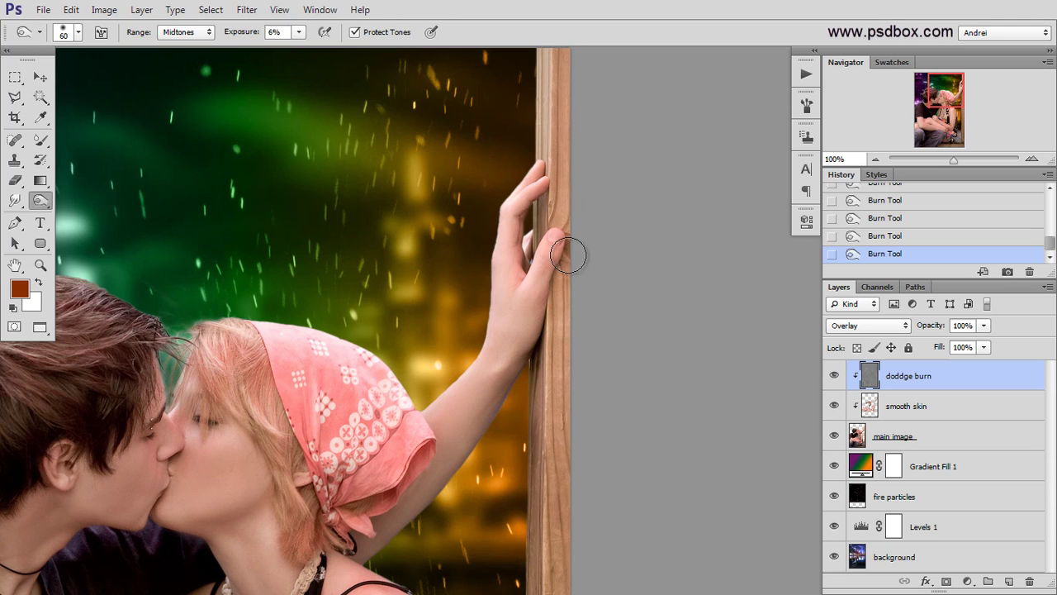
Burn down the wooden post and along the underside of the thigh and planks with the 60 px brush.
scroll(568, 165, down, 3)
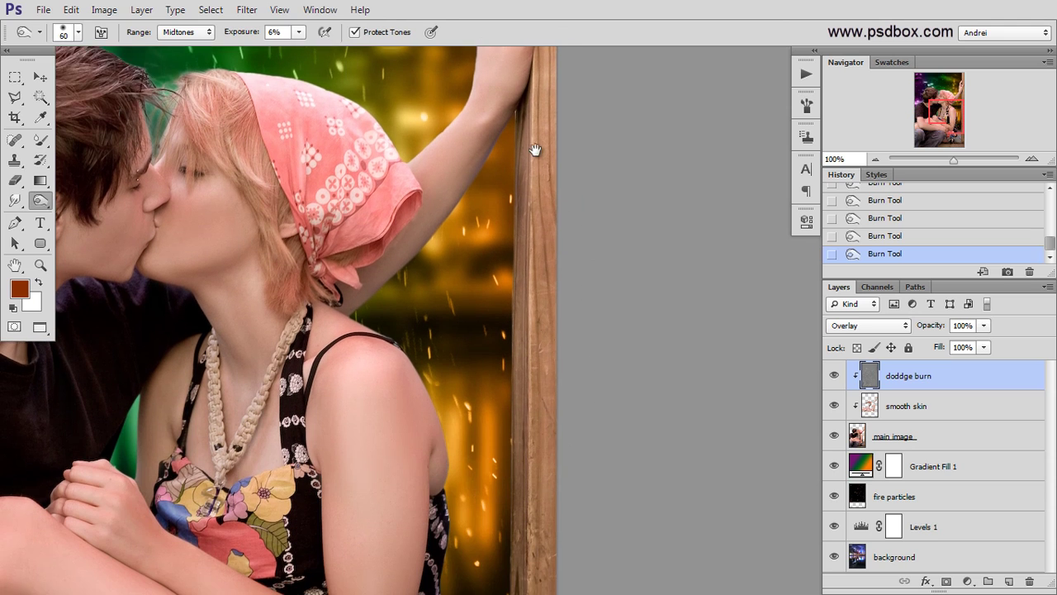
scroll(536, 149, down, 5)
drag(531, 514, 561, 370)
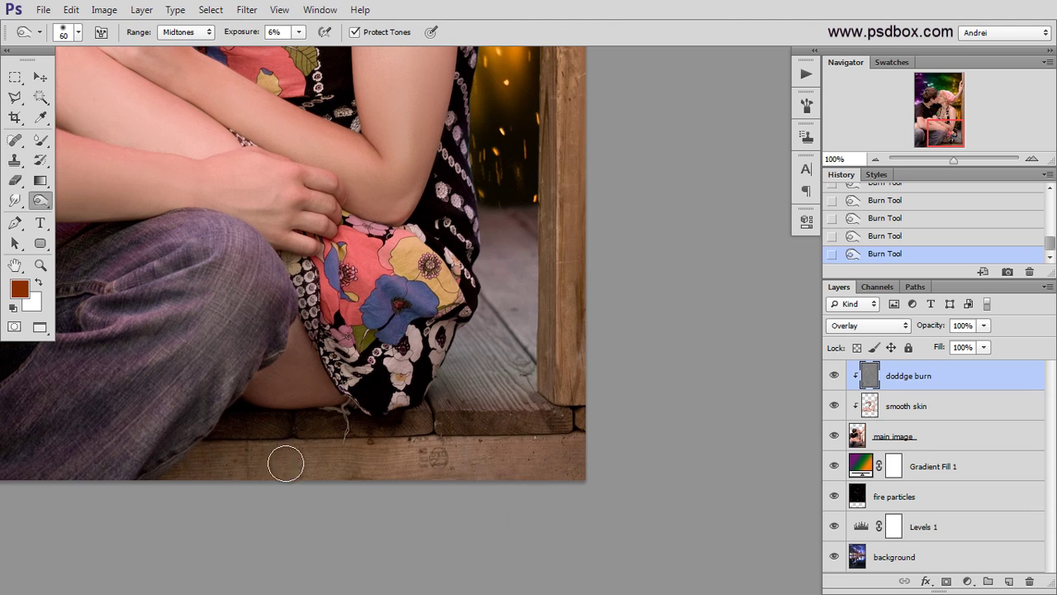
drag(245, 381, 398, 393)
Toggle the visibility of the doddge burn layer to compare the whole couple before and after shading.
drag(533, 357, 448, 465)
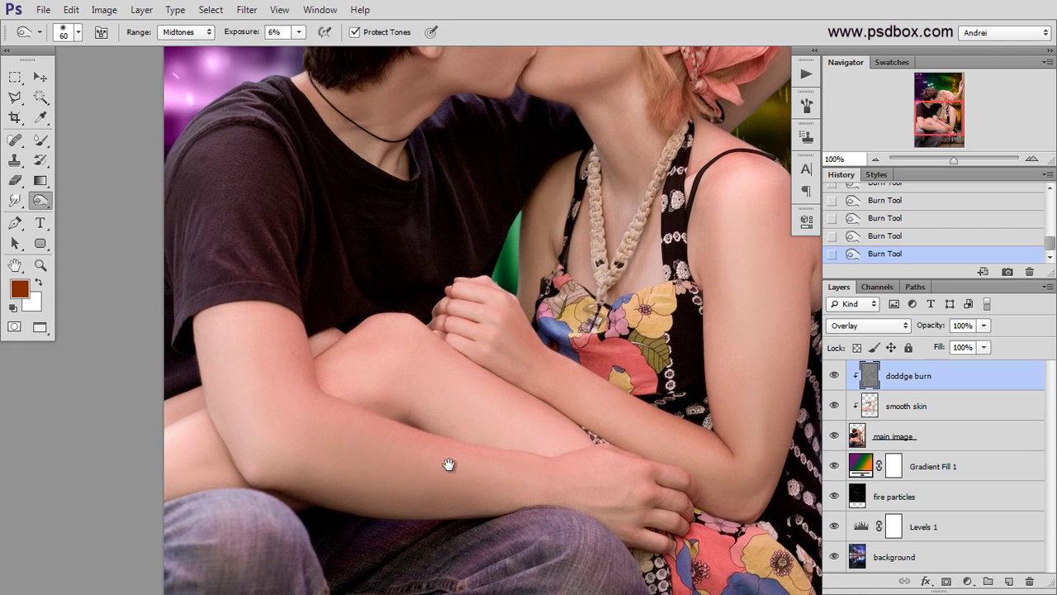
drag(397, 370, 372, 446)
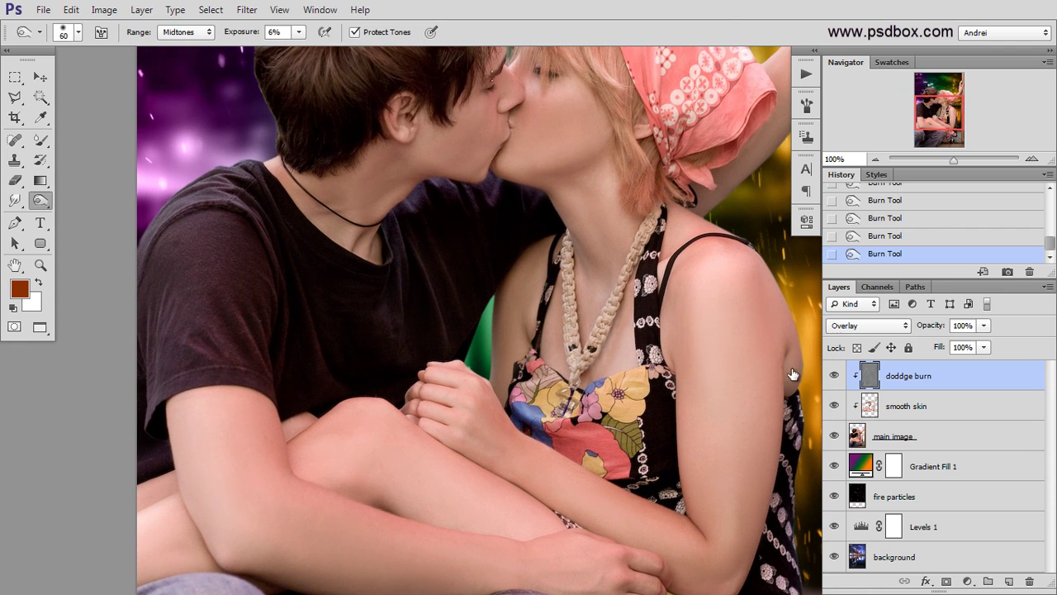
key(ctrl+minus)
drag(665, 357, 552, 320)
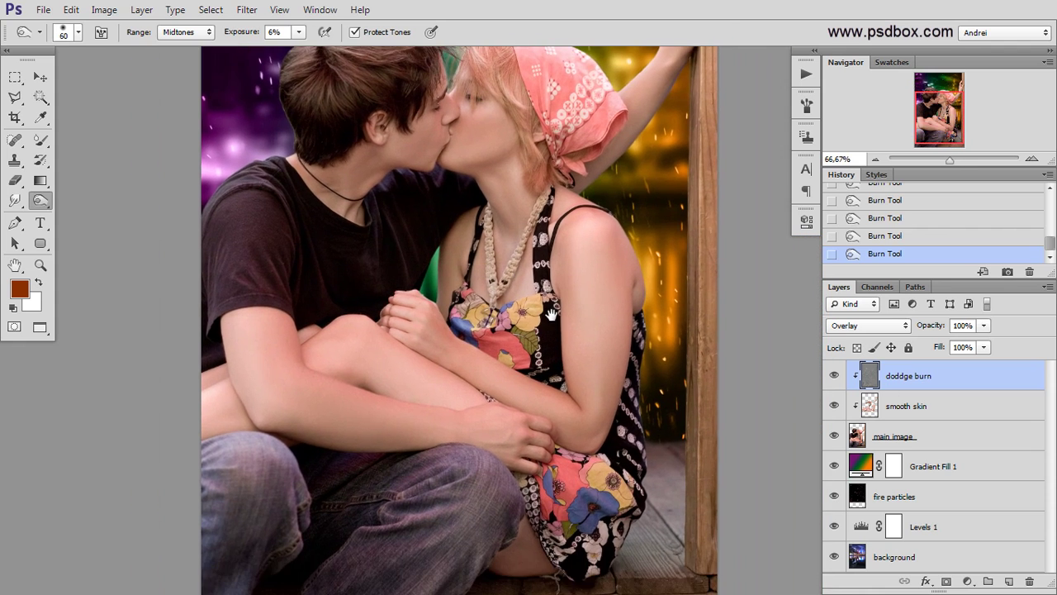
click(834, 375)
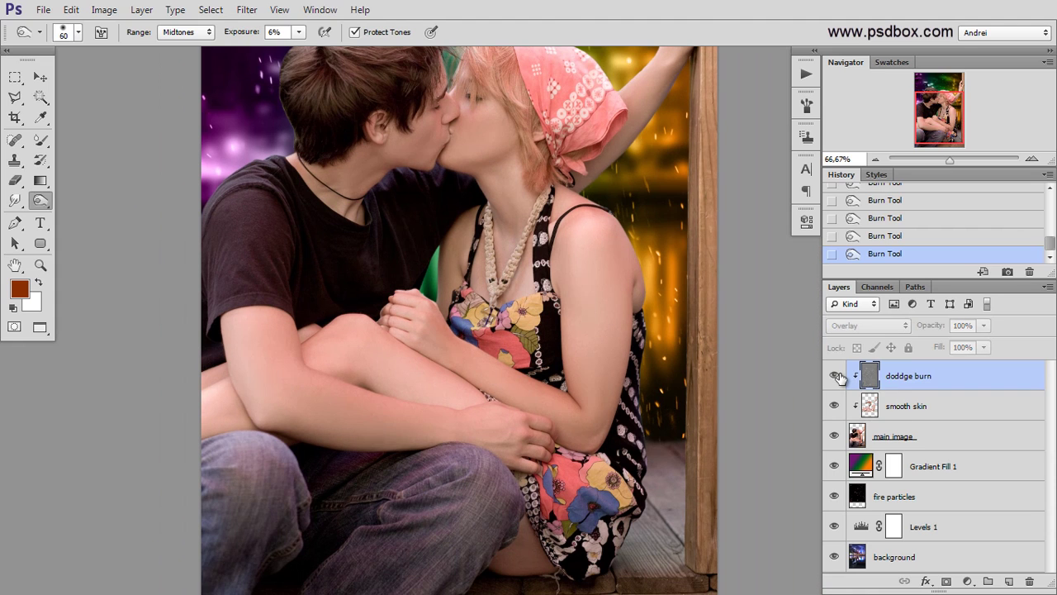
click(834, 375)
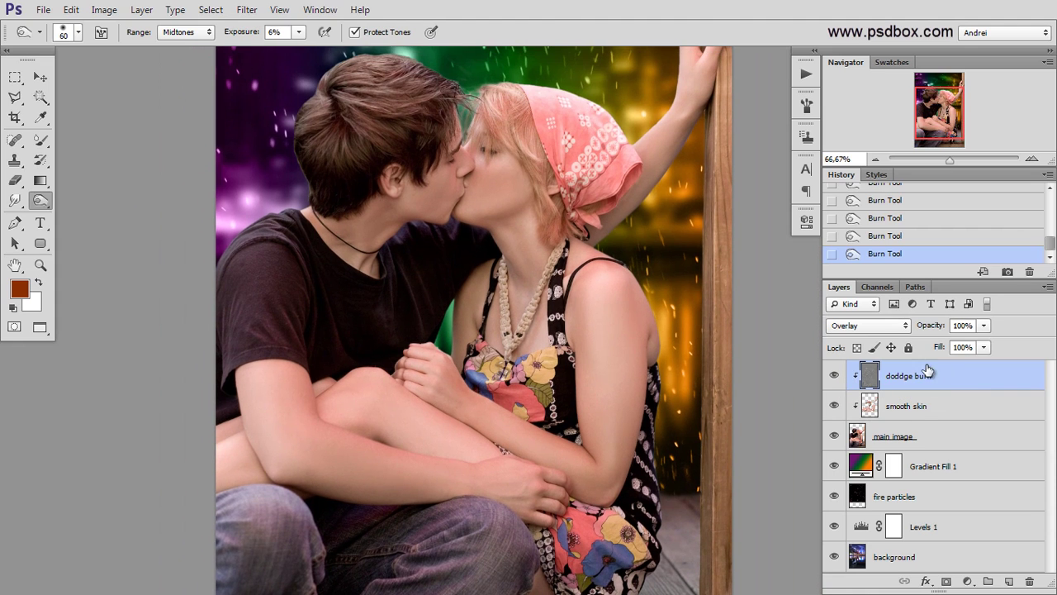
Duplicate the doddge burn layer and toggle both layers' visibility to compare the doubled effect.
drag(969, 381, 969, 393)
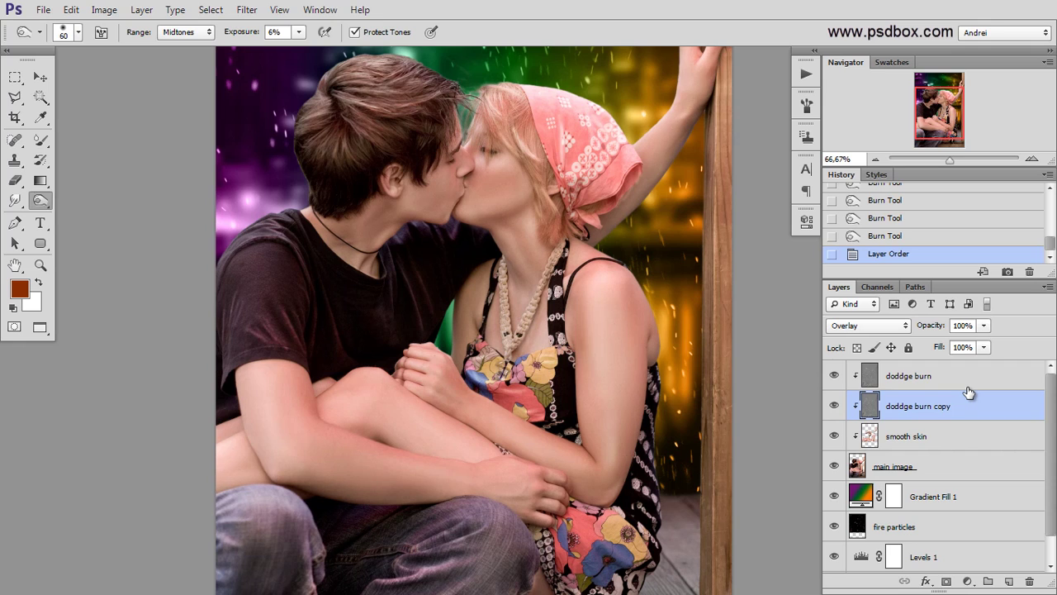
shift+click(963, 388)
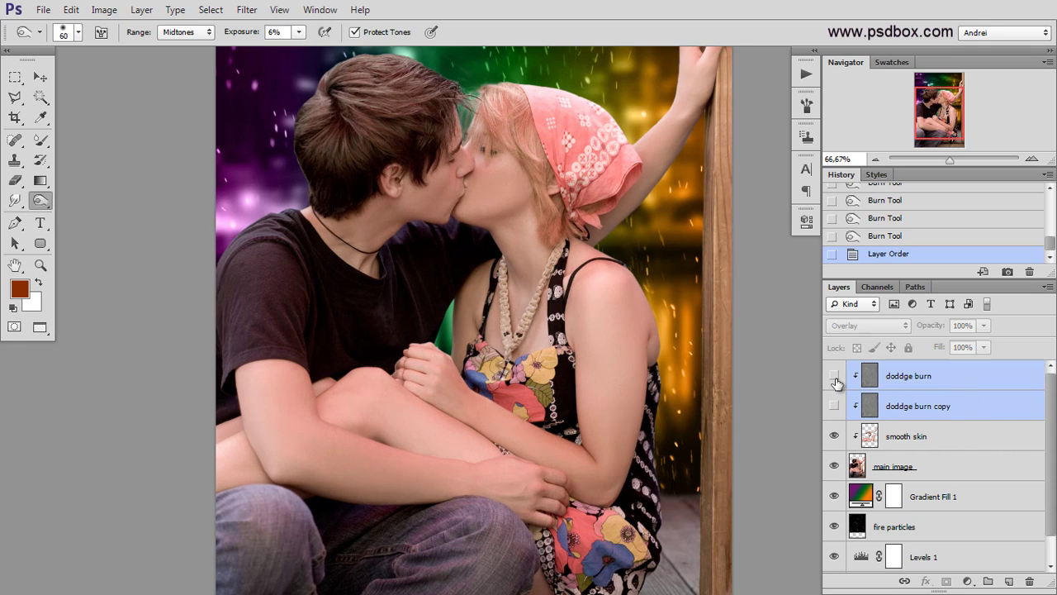
click(834, 405)
Undo the deletion of both doddge burn layers, delete only the copy, and select the original doddge burn layer.
drag(988, 411, 1029, 581)
scroll(957, 388, up, 3)
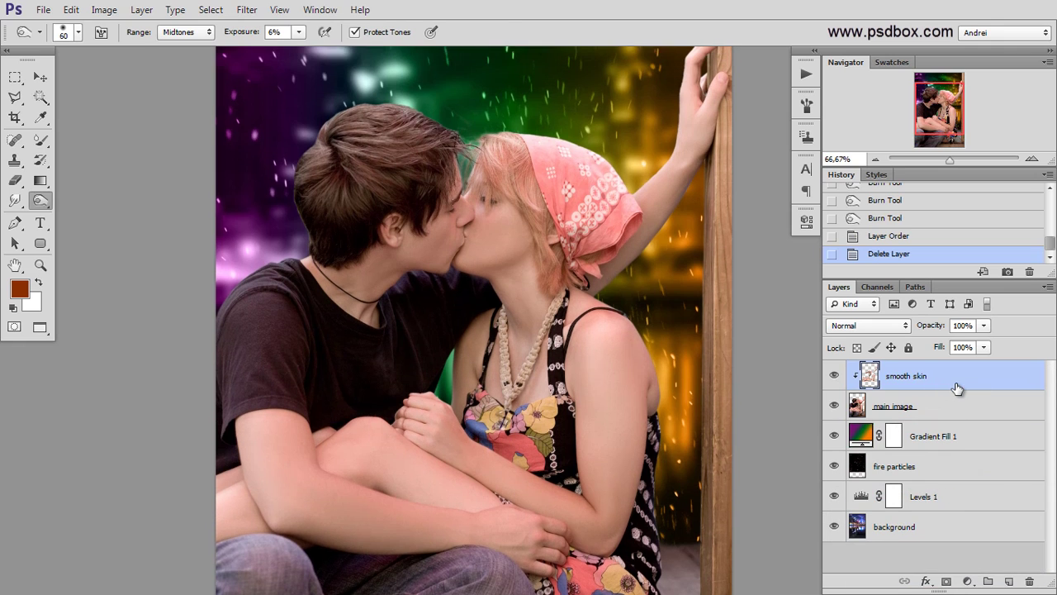
key(ctrl+z)
click(987, 404)
mouse_move(1001, 407)
mouse_down()
mouse_move(1012, 537)
mouse_move(1029, 581)
mouse_up()
click(933, 386)
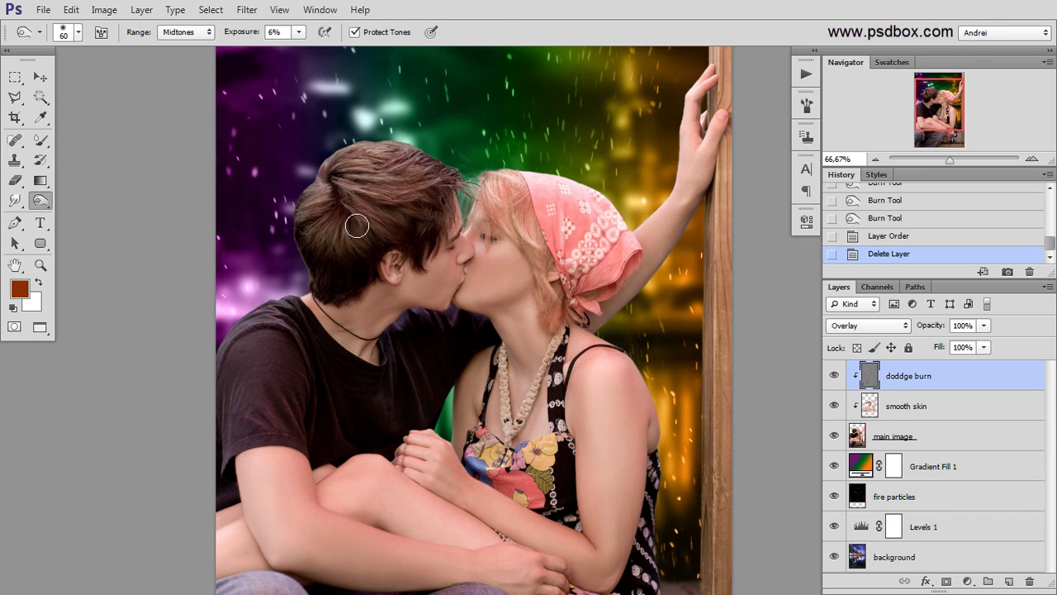
Switch to the Dodge tool and set its exposure to 57% for midtones.
scroll(372, 235, up, 1)
click(33, 206)
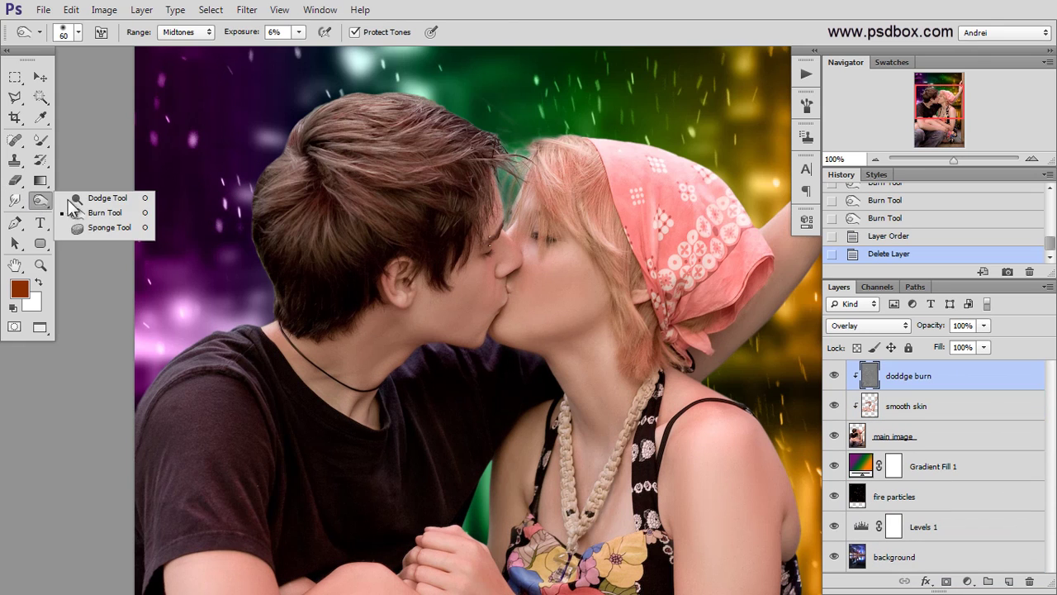
click(87, 199)
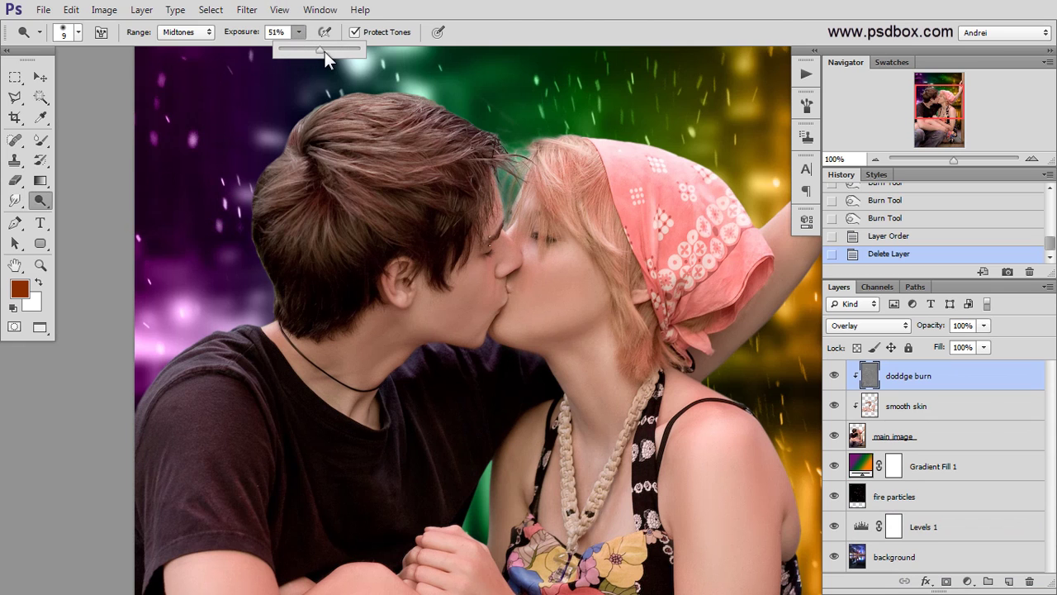
right_click(542, 280)
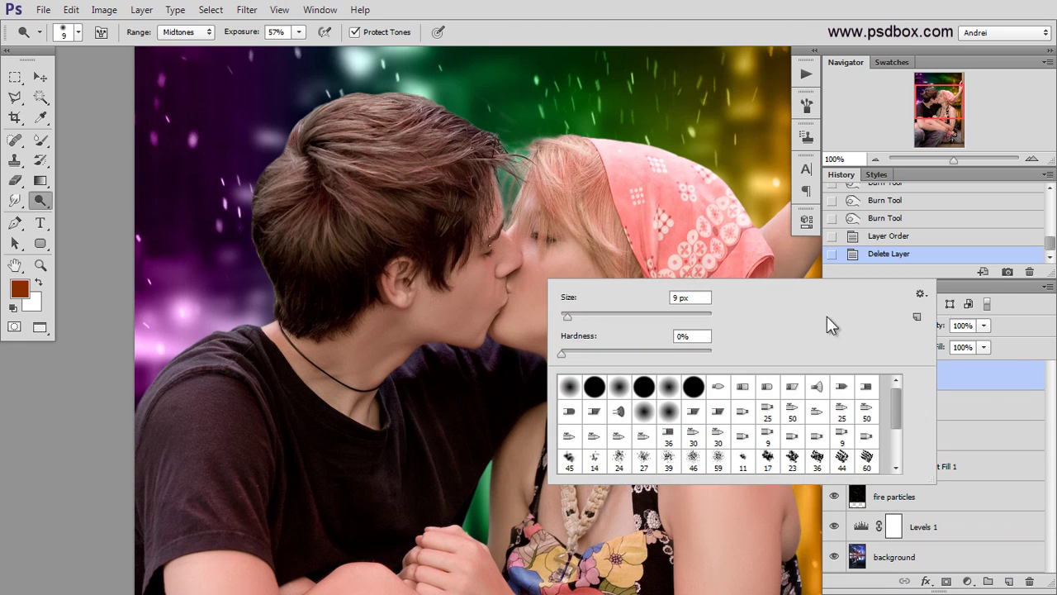
click(1008, 375)
Set the dodge brush to 2 px and try a thin highlight along the bridge of the man's nose.
scroll(514, 279, up, 3)
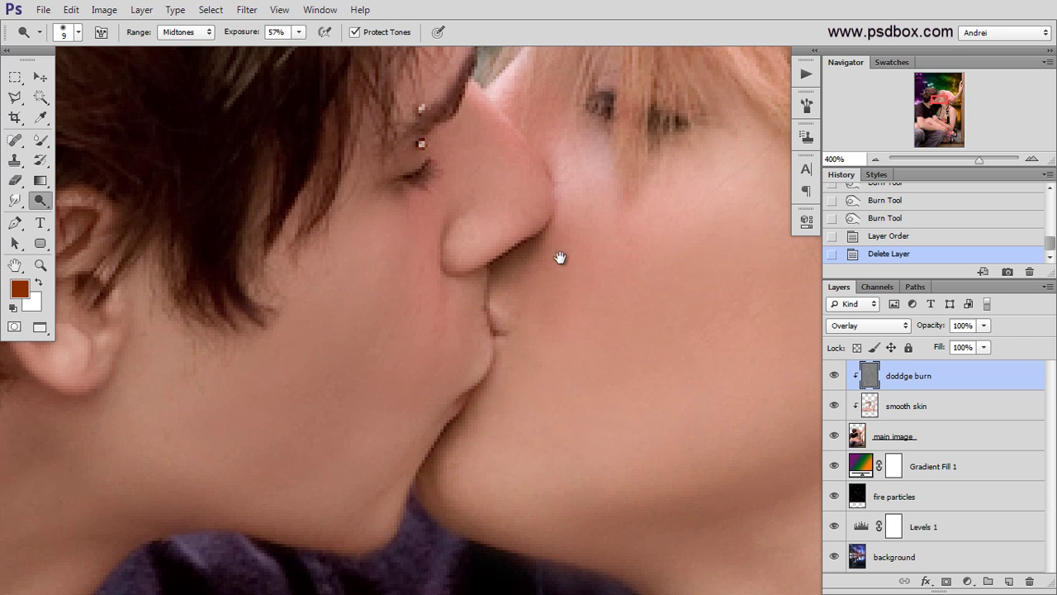
drag(561, 258, 533, 205)
right_click(658, 234)
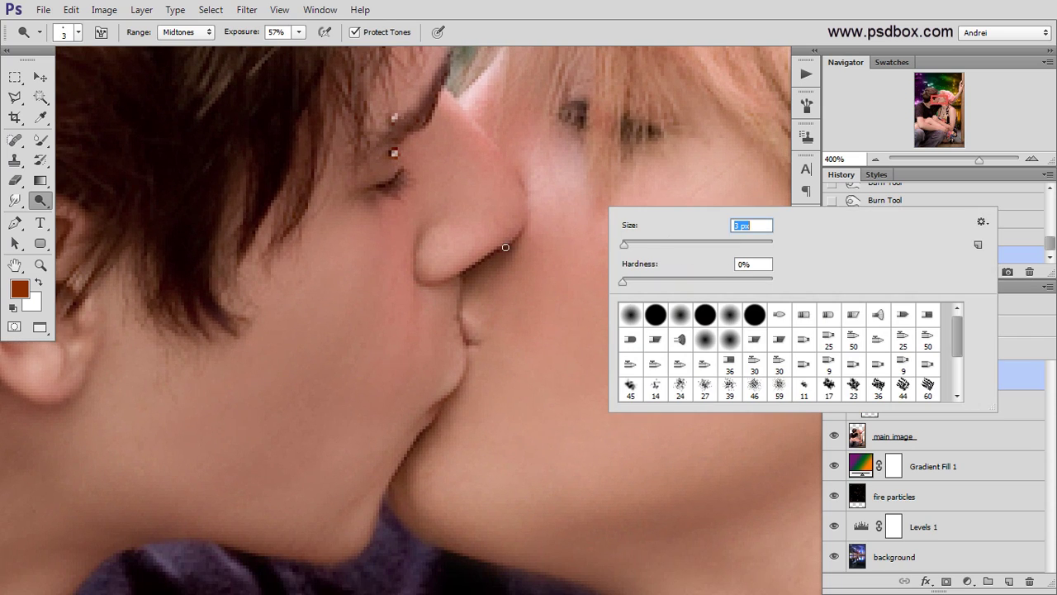
click(742, 265)
click(461, 103)
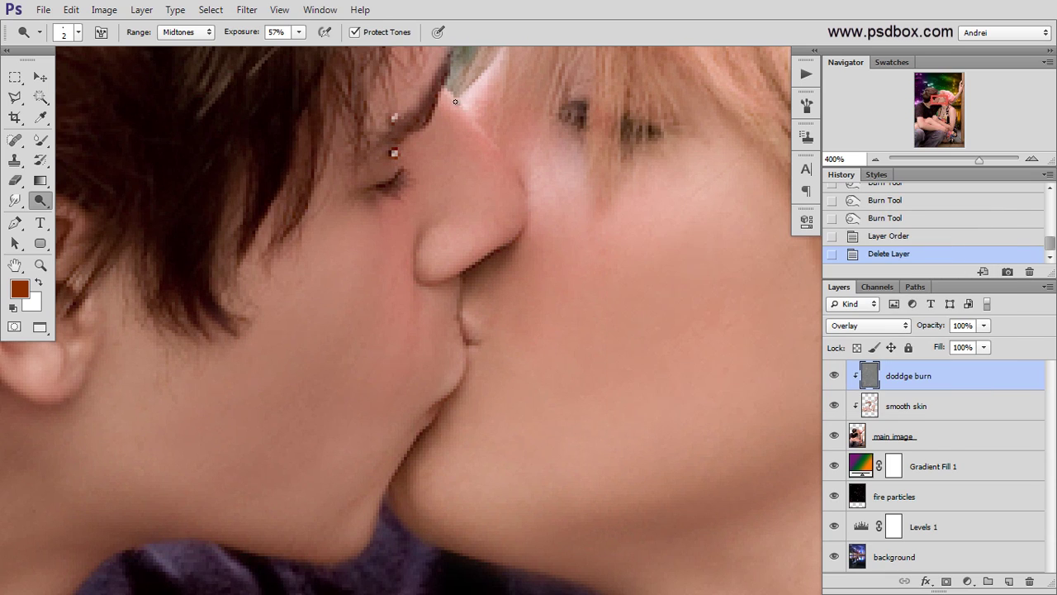
drag(455, 102, 526, 190)
key(ctrl+z)
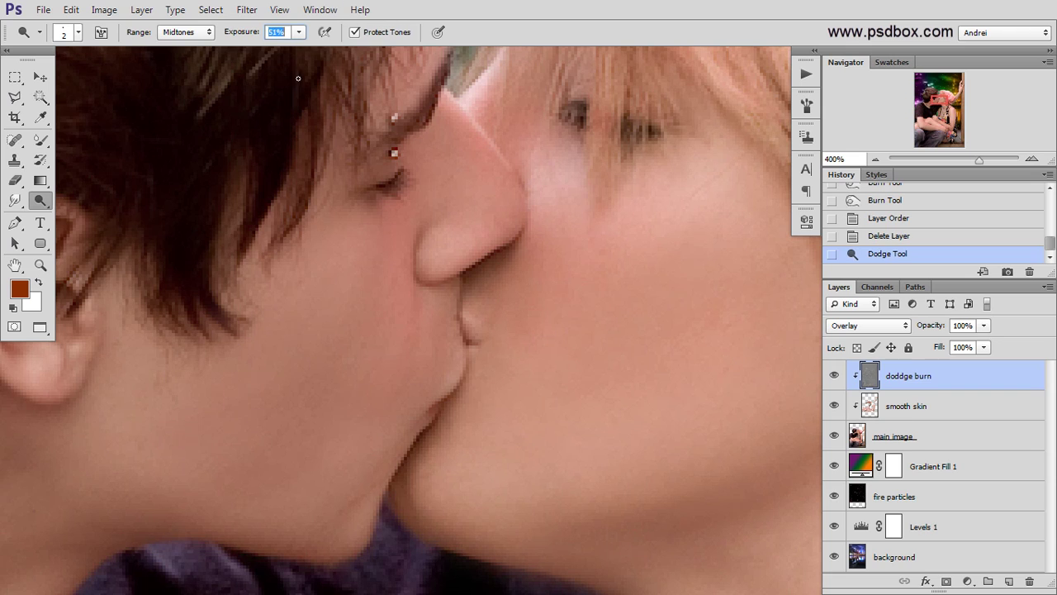
Try another dodge stroke along the bridge of the man's nose and undo the nose highlights.
drag(451, 105, 520, 123)
key(ctrl+alt+z)
key(ctrl+alt+z)
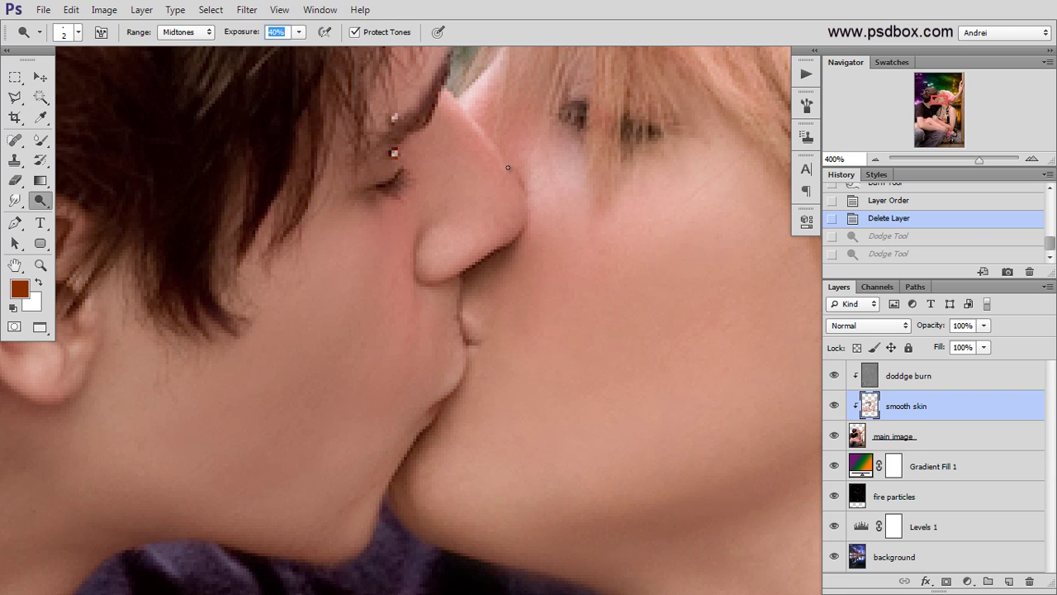
Set the dodge exposure to 40% and brush a thin highlight along the bridge of the man's nose.
drag(508, 168, 511, 157)
key(ctrl+z)
drag(454, 100, 485, 127)
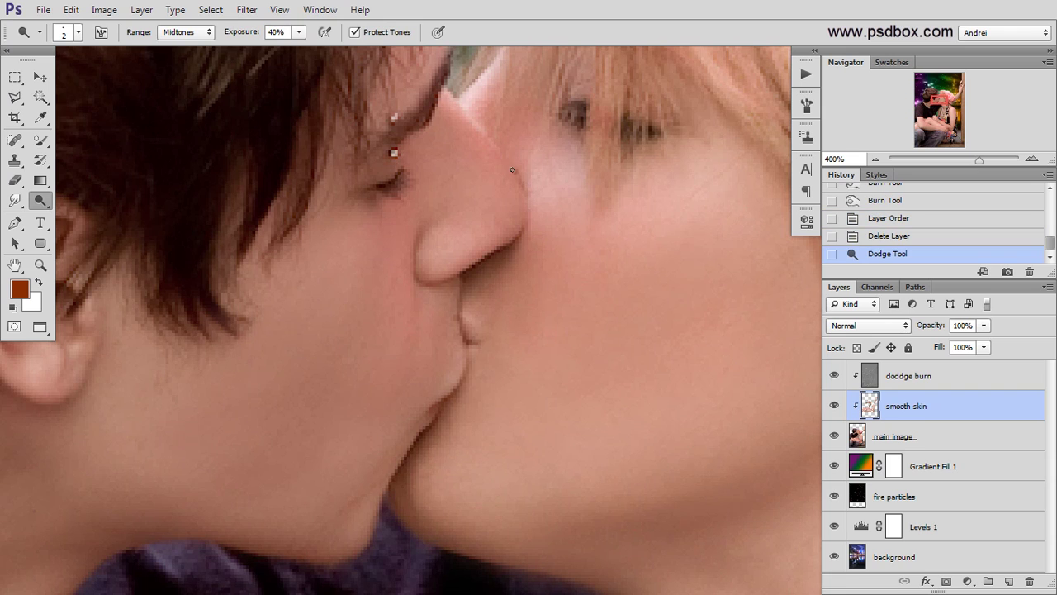
drag(512, 170, 517, 180)
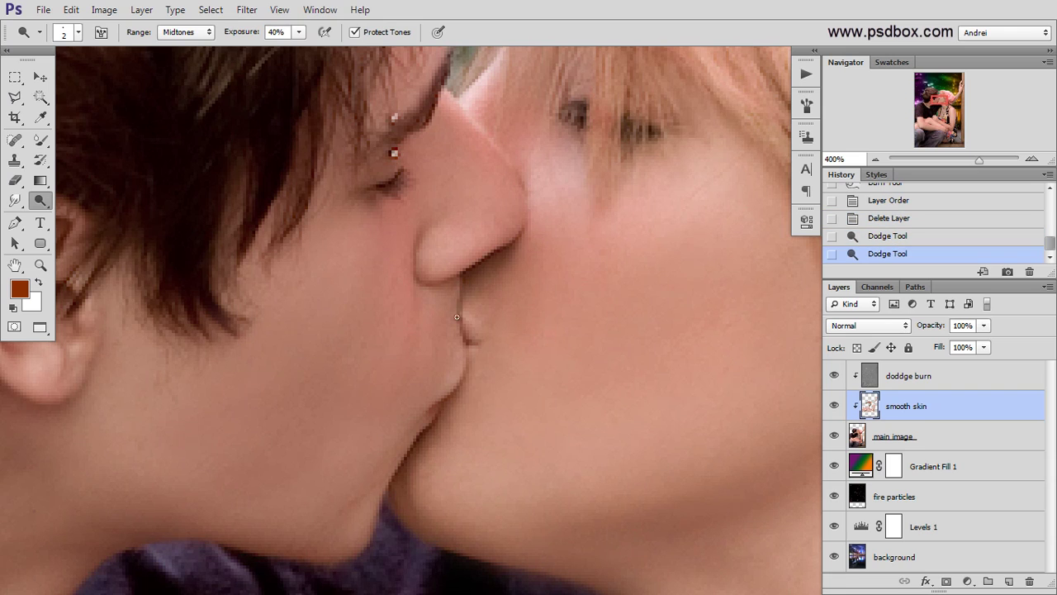
Dodge thin highlights along the edges of the man's upper and lower lips.
drag(457, 317, 459, 333)
drag(465, 391, 517, 267)
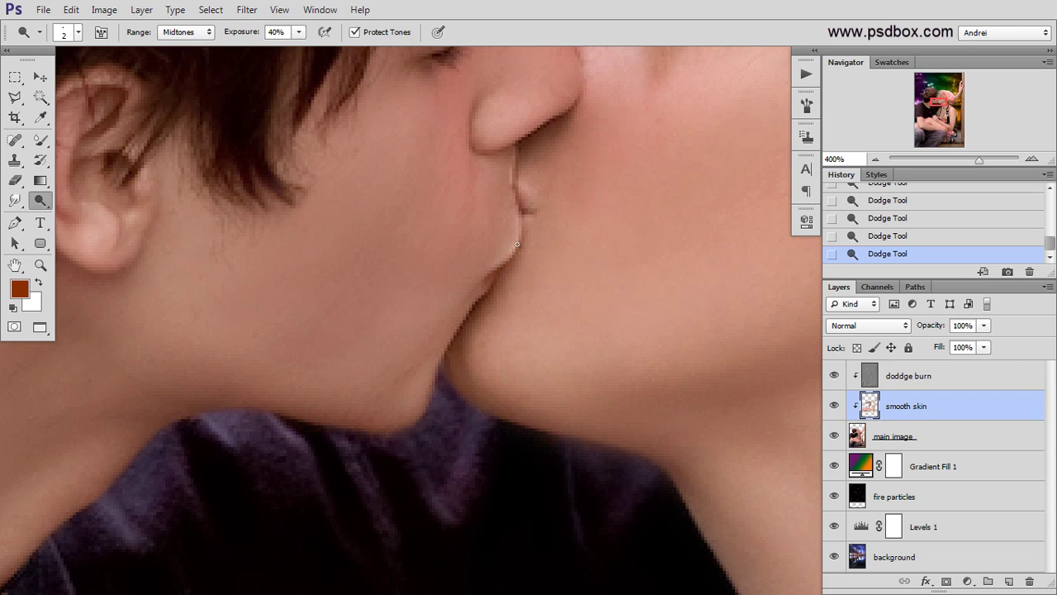
drag(517, 244, 498, 279)
drag(385, 431, 492, 430)
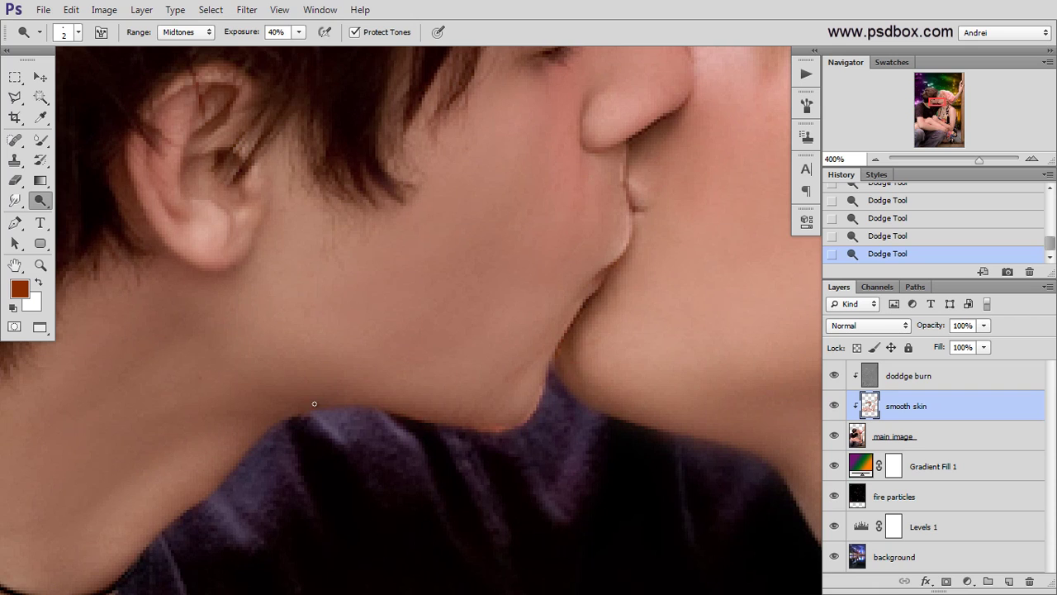
drag(388, 340, 474, 315)
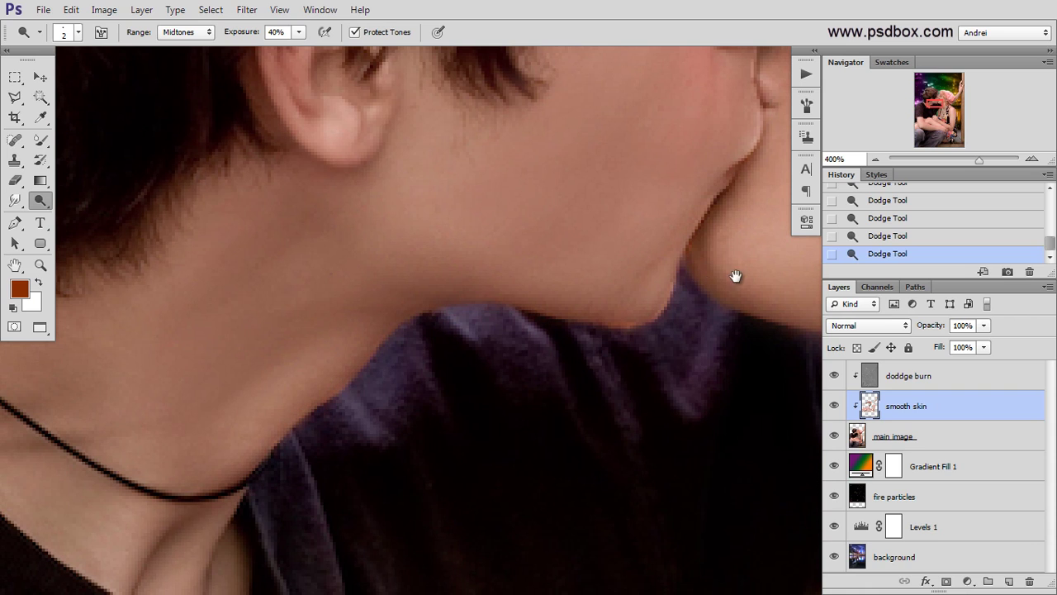
drag(736, 278, 477, 281)
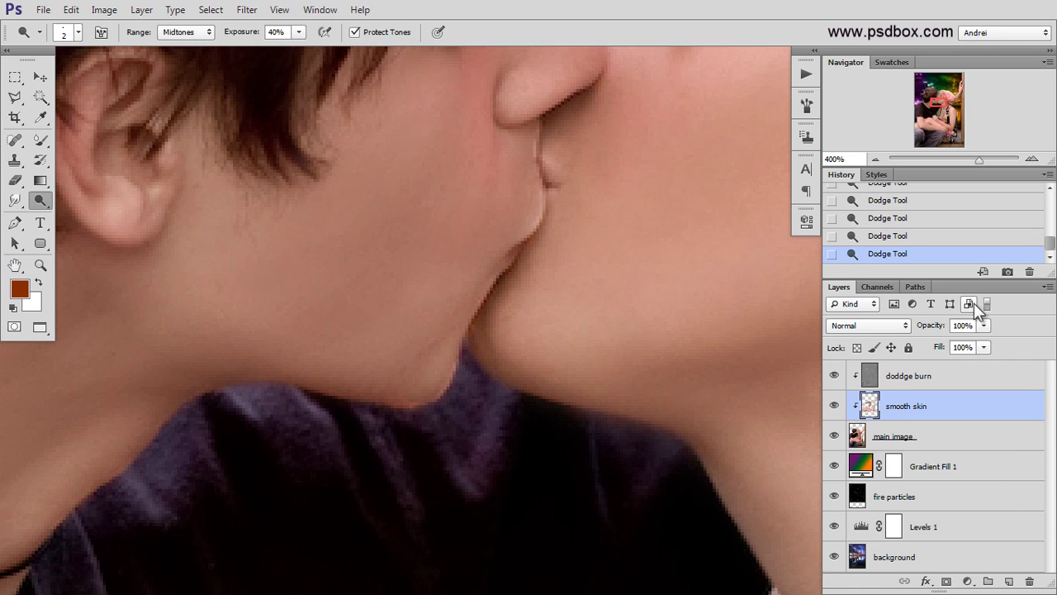
Create a new layer above the doddge burn layer and choose a soft 1 px brush with 0% hardness.
click(981, 376)
click(1012, 580)
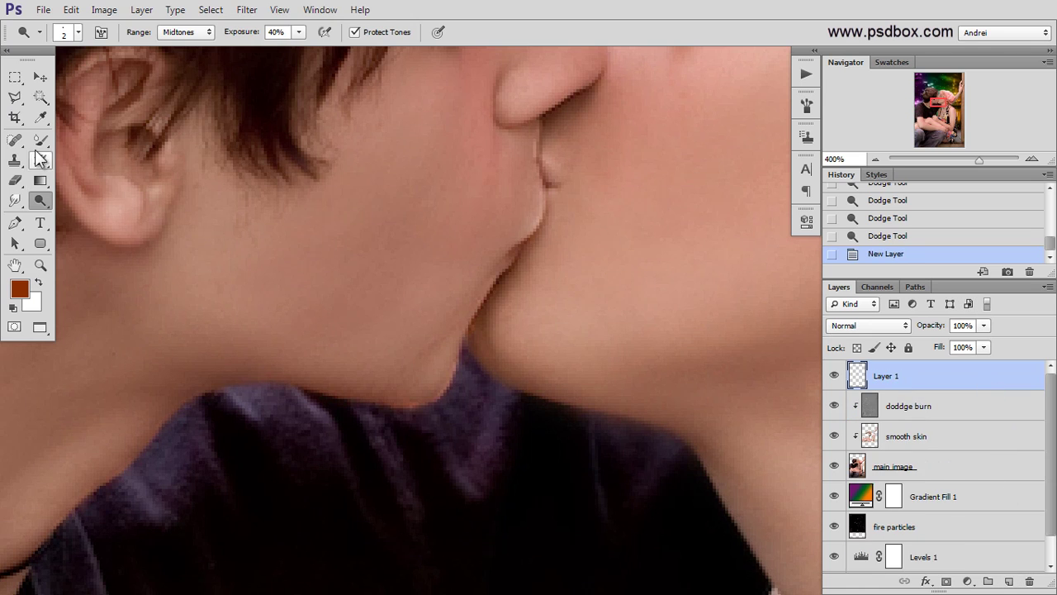
drag(39, 140, 90, 137)
right_click(485, 206)
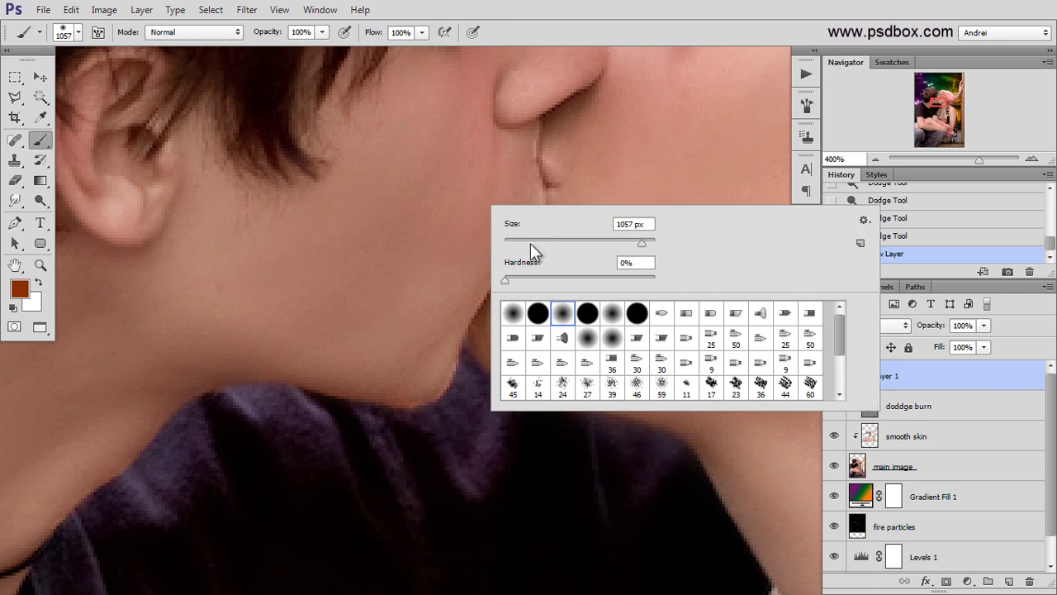
drag(626, 240, 441, 257)
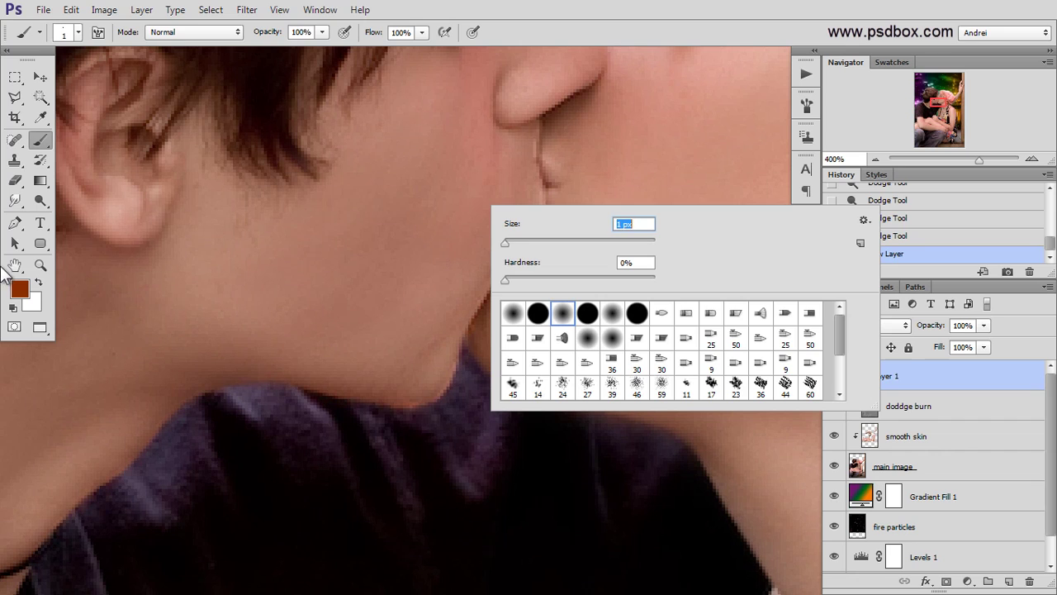
Reset the foreground colour to white and try a brush stroke on the man's lower lip at 39% opacity and 37% flow.
click(13, 308)
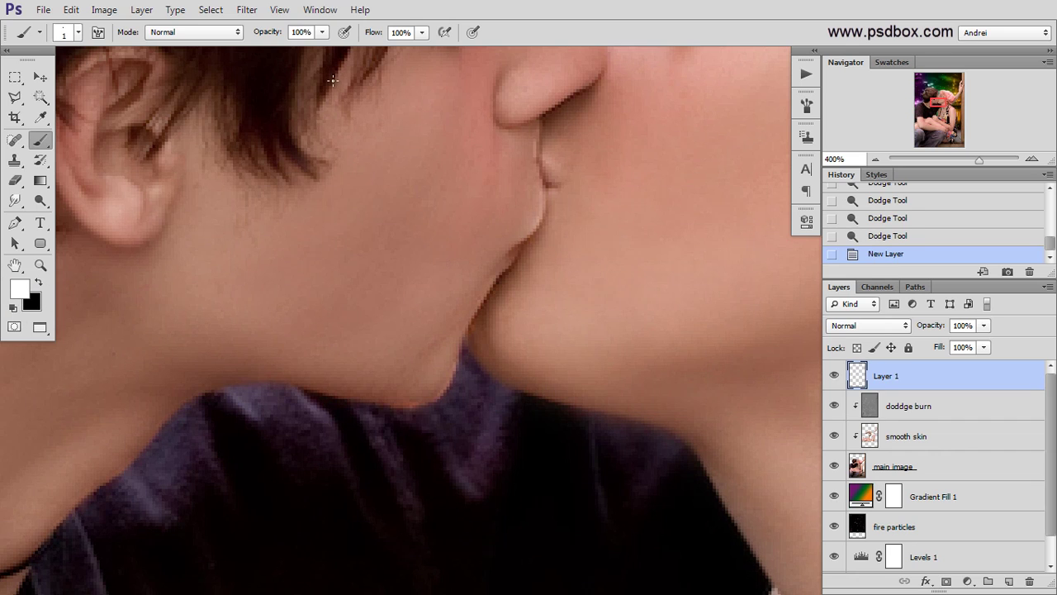
drag(321, 33, 276, 50)
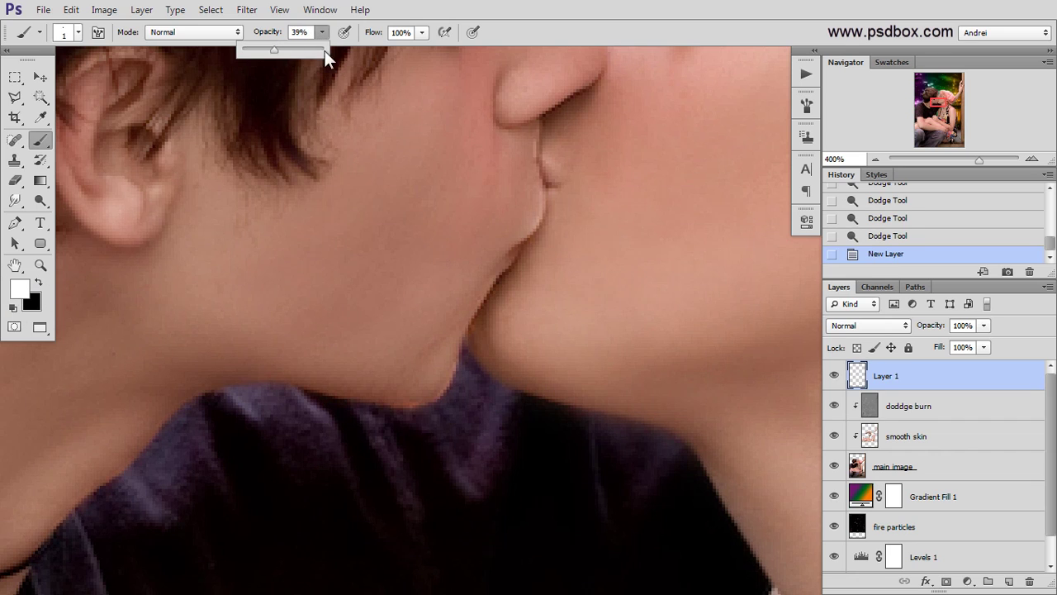
click(420, 33)
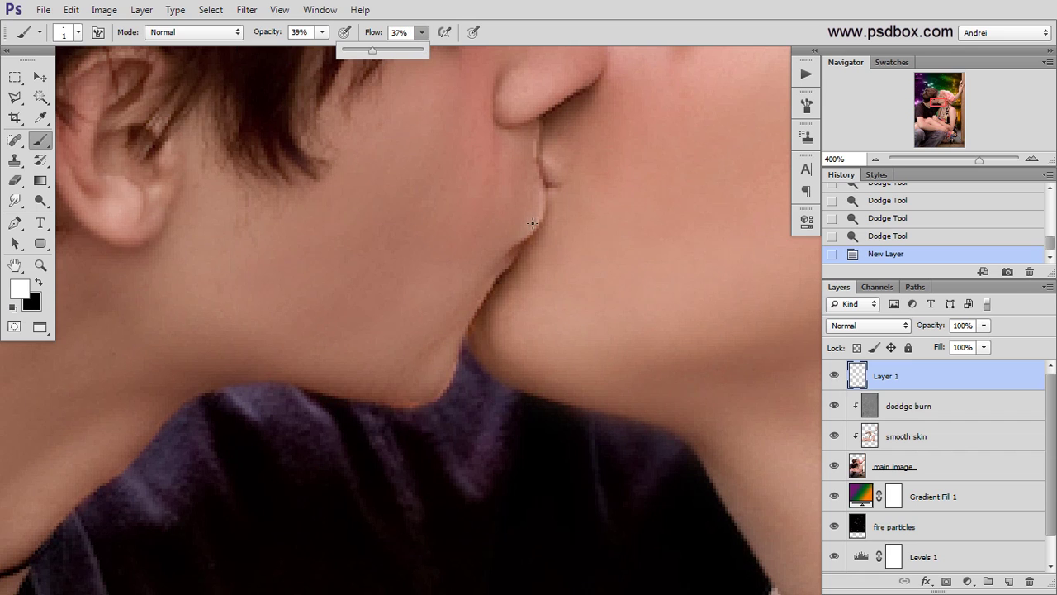
drag(514, 239, 536, 230)
key(ctrl+z)
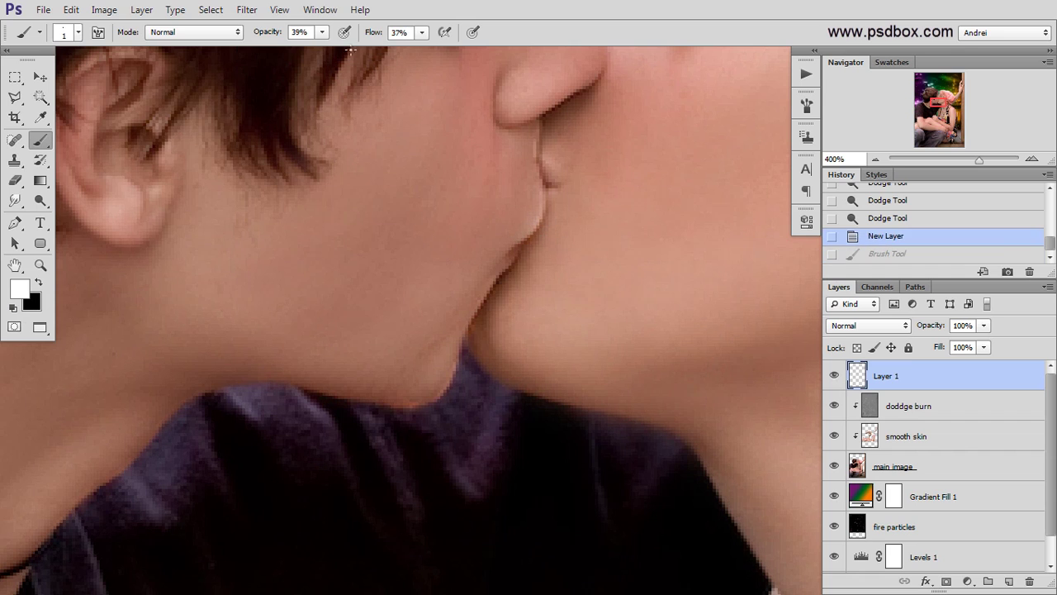
Set the brush to 16% opacity and 21% flow, and paint thin white highlights along the man's lips, chin and neck edges.
drag(324, 33, 303, 51)
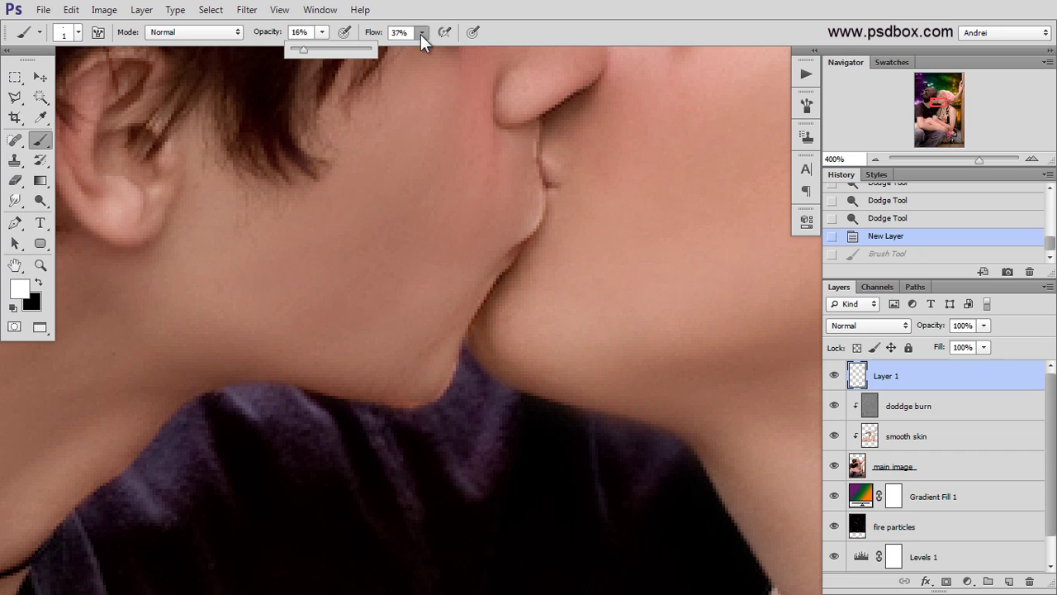
drag(421, 33, 409, 51)
mouse_move(540, 223)
mouse_down()
mouse_move(489, 271)
mouse_move(428, 408)
mouse_up()
scroll(492, 333, up, 1)
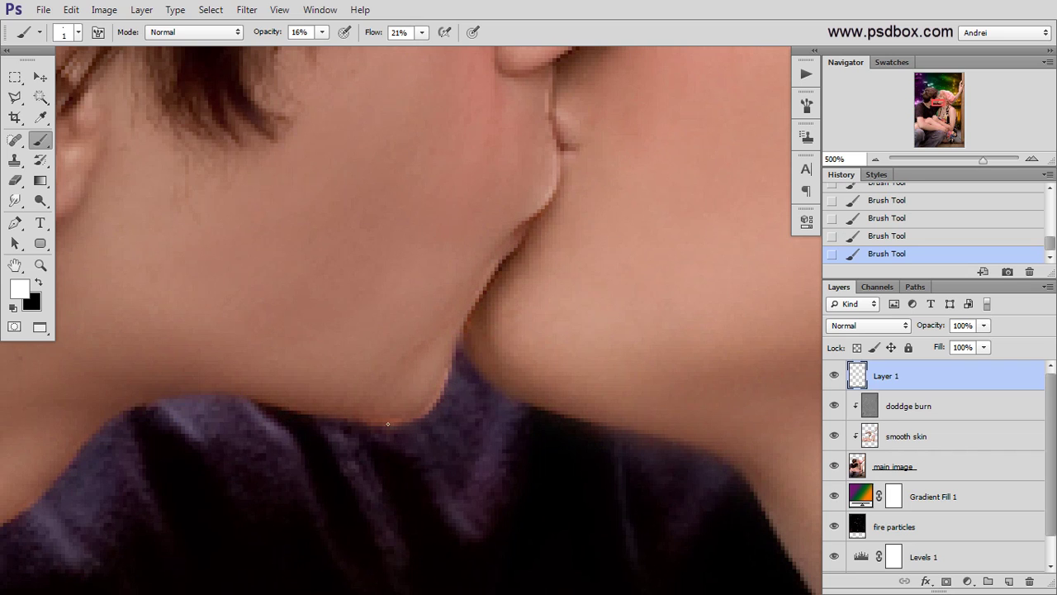
drag(293, 430, 472, 338)
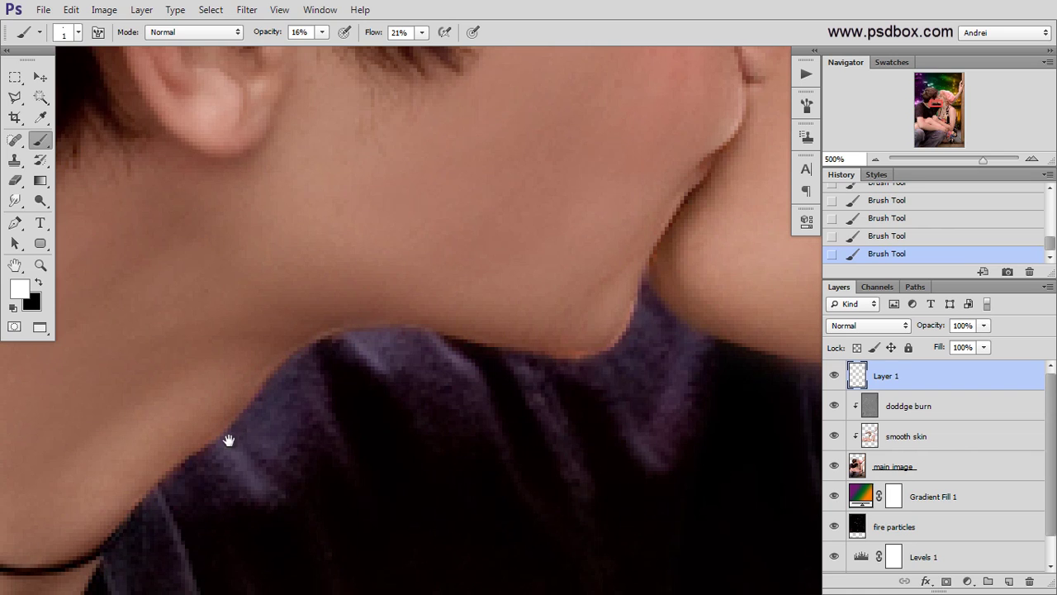
drag(228, 439, 549, 220)
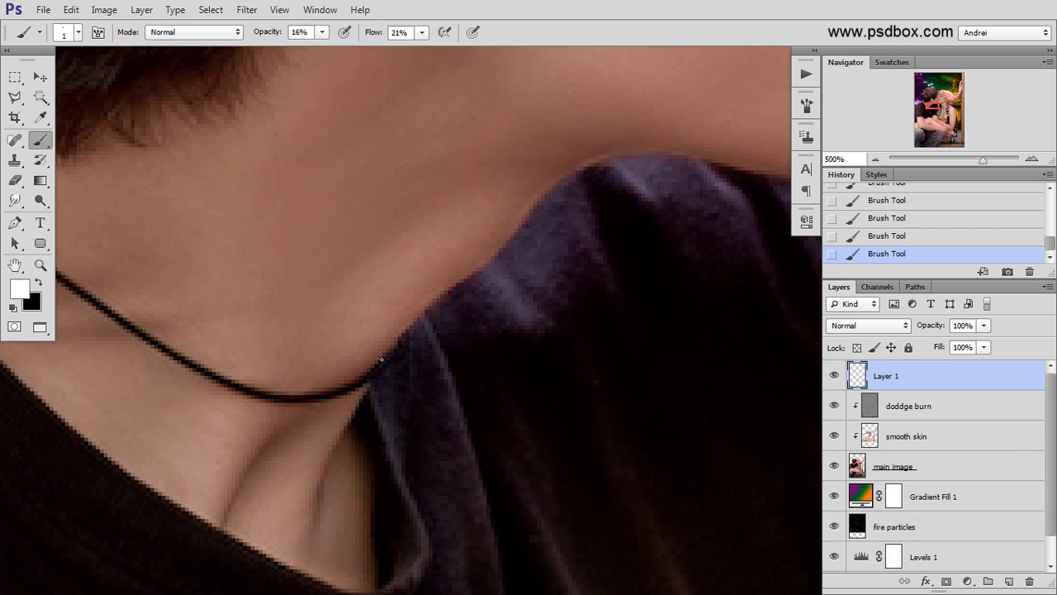
scroll(450, 334, down, 3)
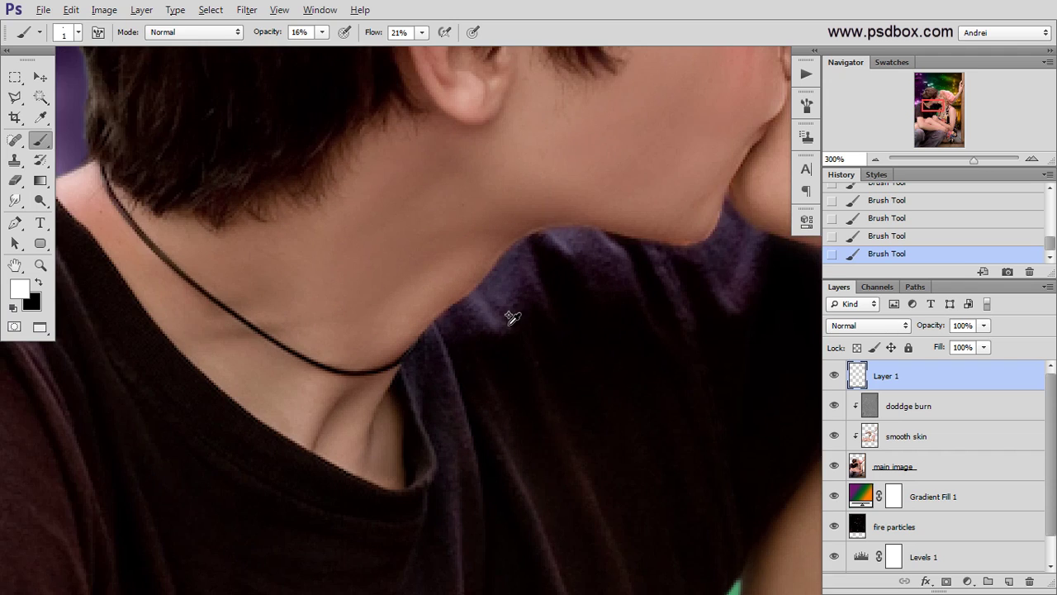
drag(642, 271, 365, 388)
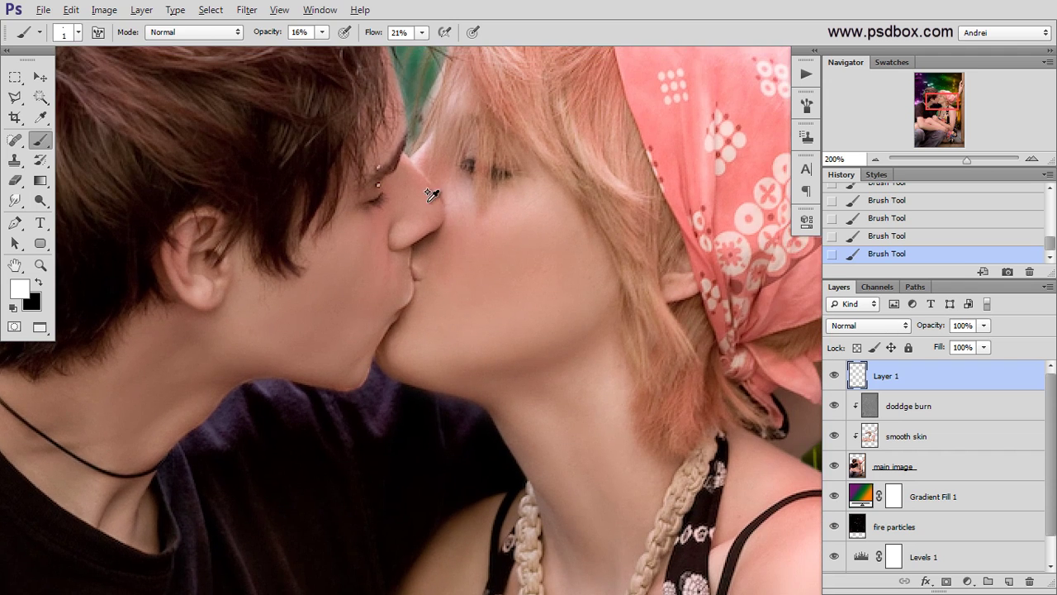
scroll(425, 211, up, 3)
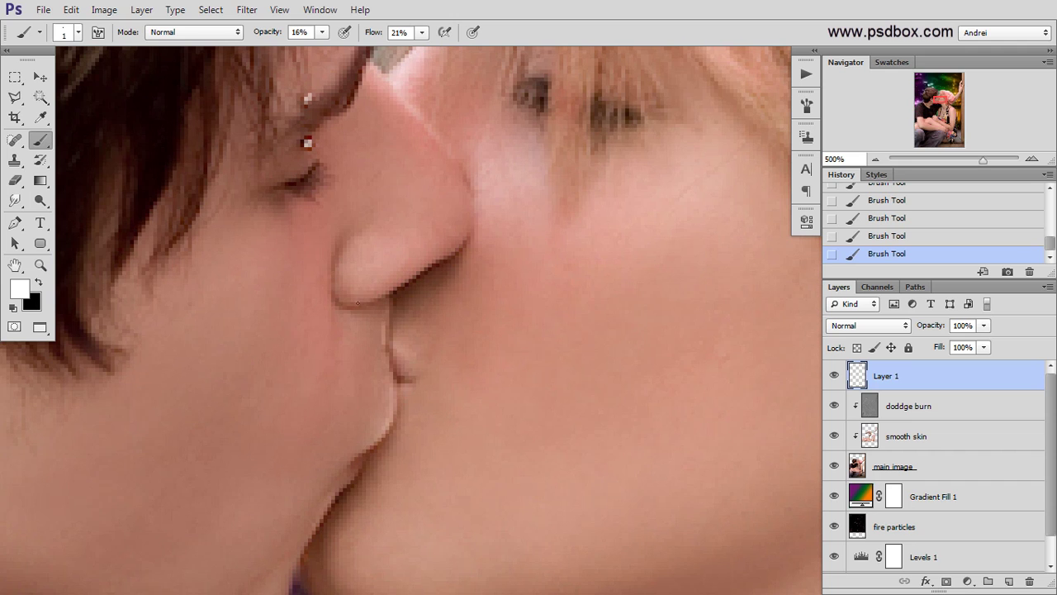
scroll(437, 217, down, 3)
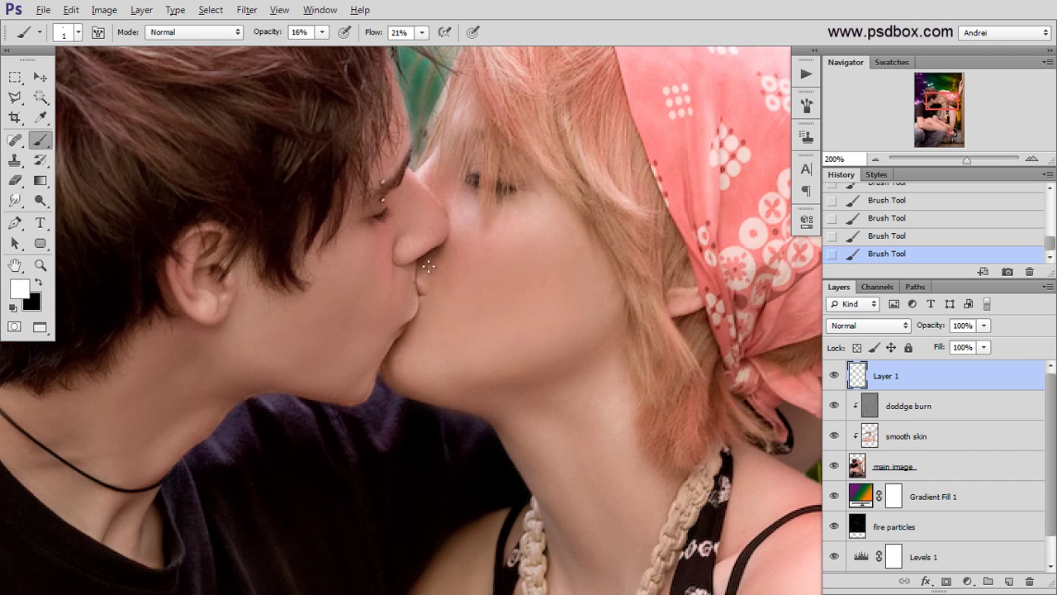
drag(384, 313, 402, 327)
Raise the brush to 30% opacity and 28% flow, and paint a fine highlight along the upper rim of the man's ear.
scroll(339, 264, up, 2)
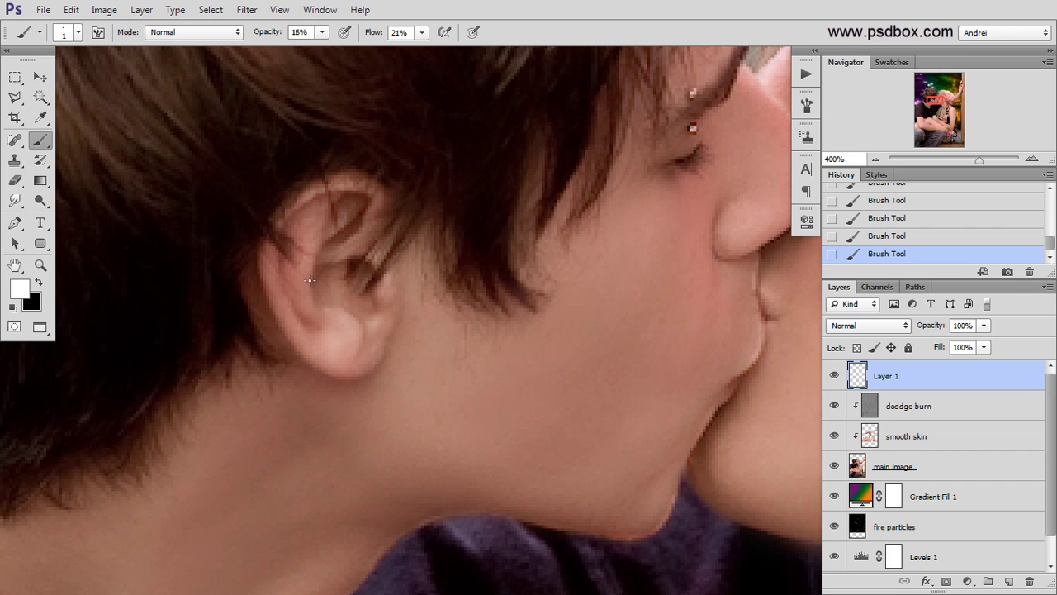
click(322, 32)
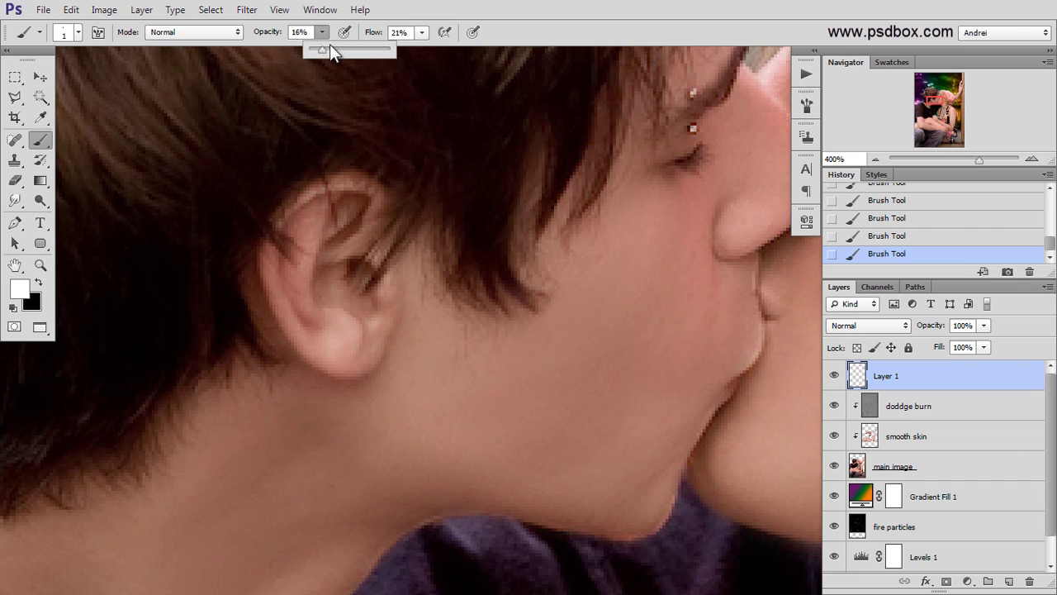
drag(323, 49, 333, 49)
click(423, 34)
drag(423, 50, 427, 51)
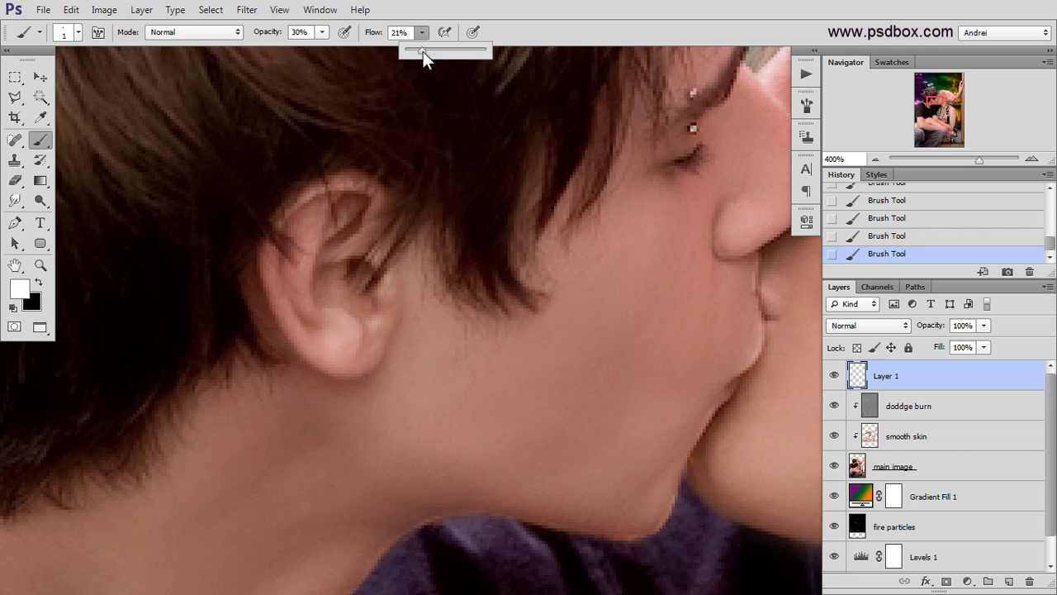
click(302, 197)
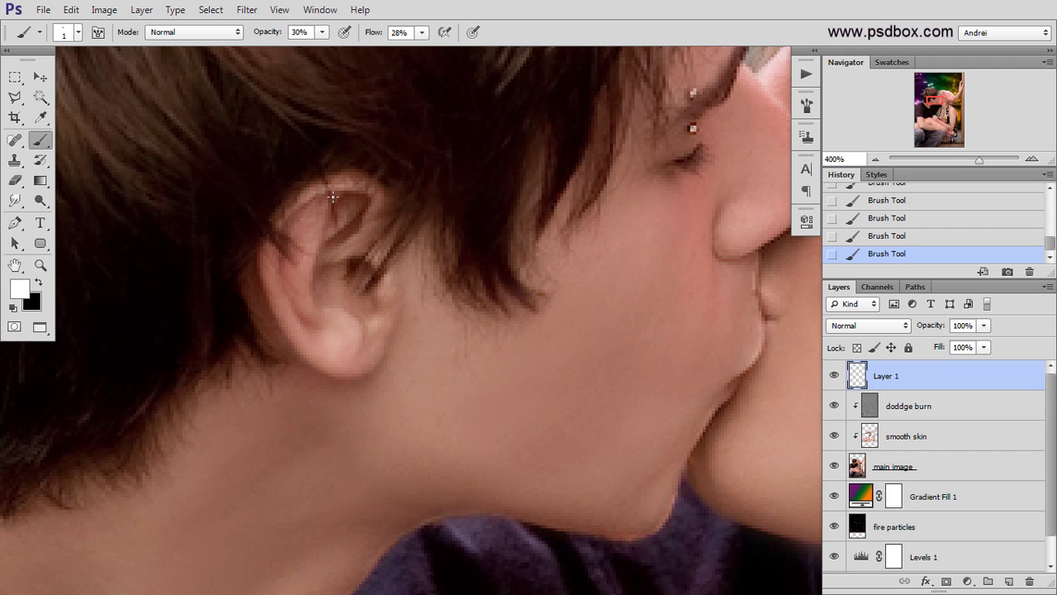
scroll(372, 261, down, 2)
scroll(421, 275, down, 3)
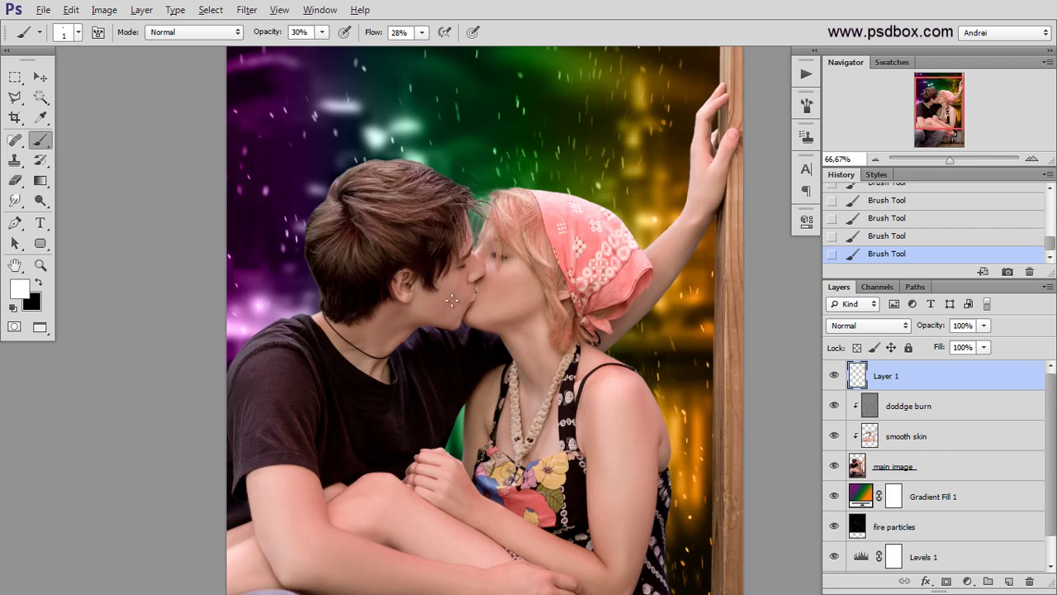
Paint thin edge highlights along the woman's chin and neck, undoing and redoing the strokes to compare the effect.
scroll(355, 259, up, 3)
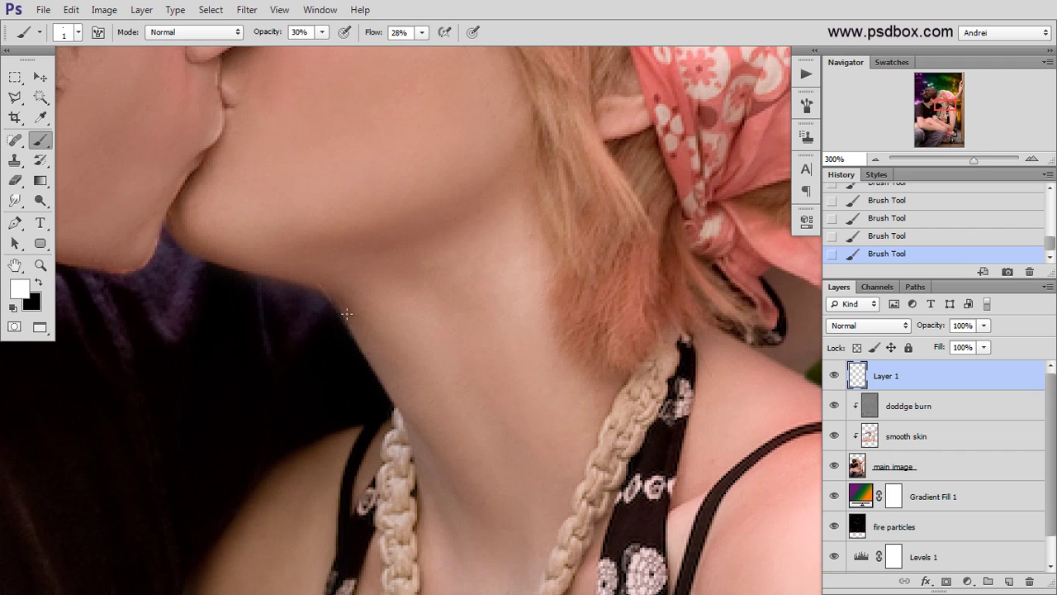
key(ctrl+alt+z)
key(ctrl+alt+z)
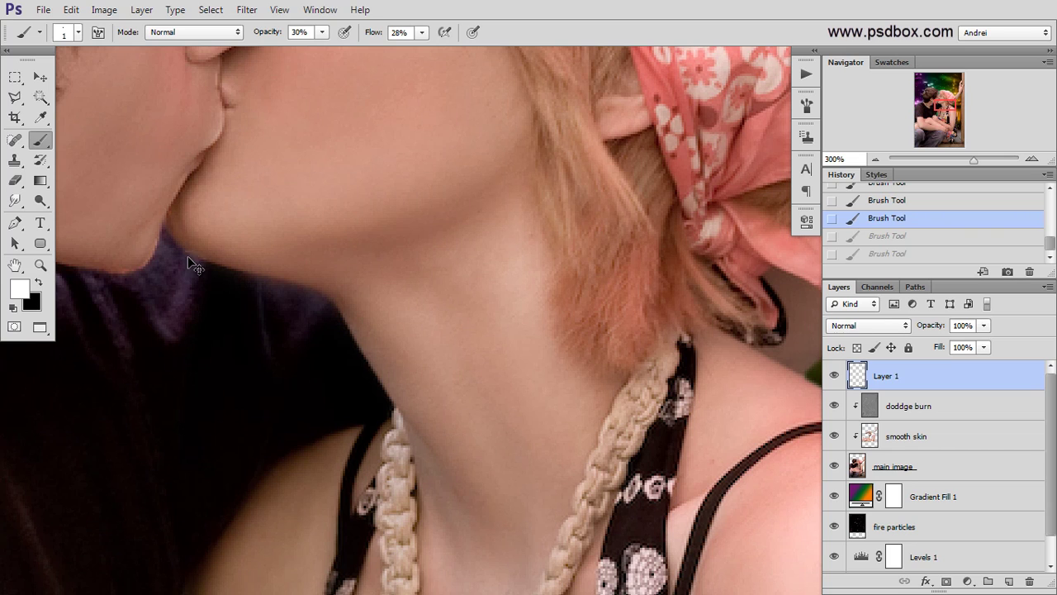
key(ctrl+shift+z)
key(ctrl+shift+z)
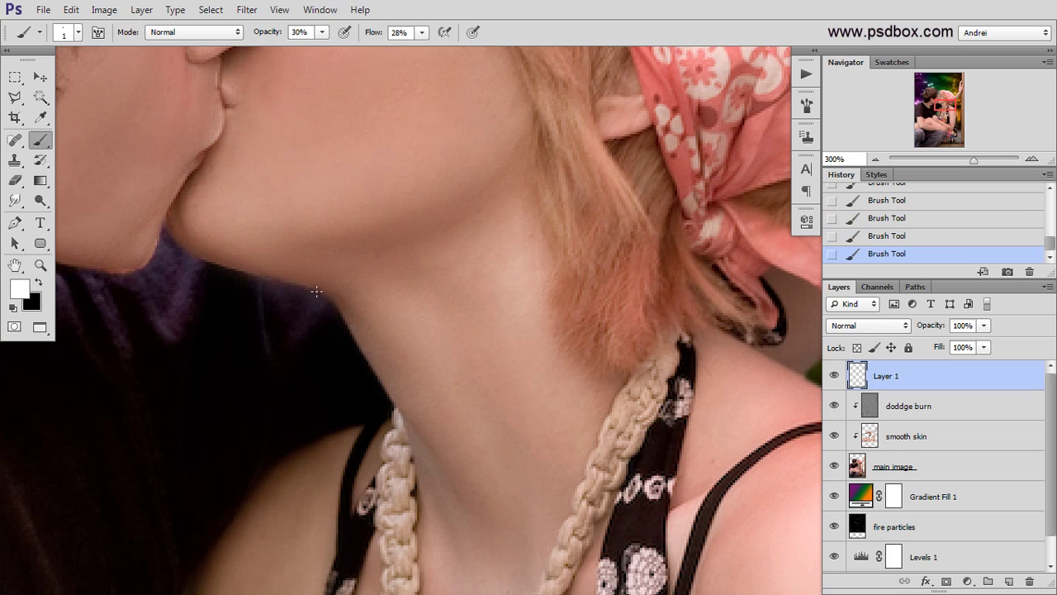
key(ctrl+alt+z)
key(ctrl+alt+z)
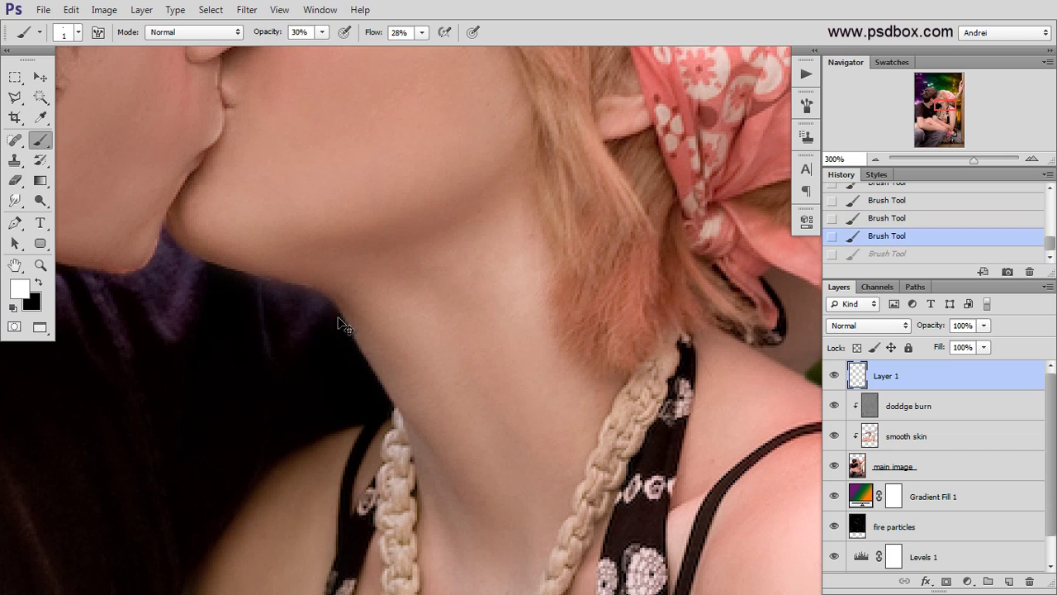
scroll(302, 283, up, 1)
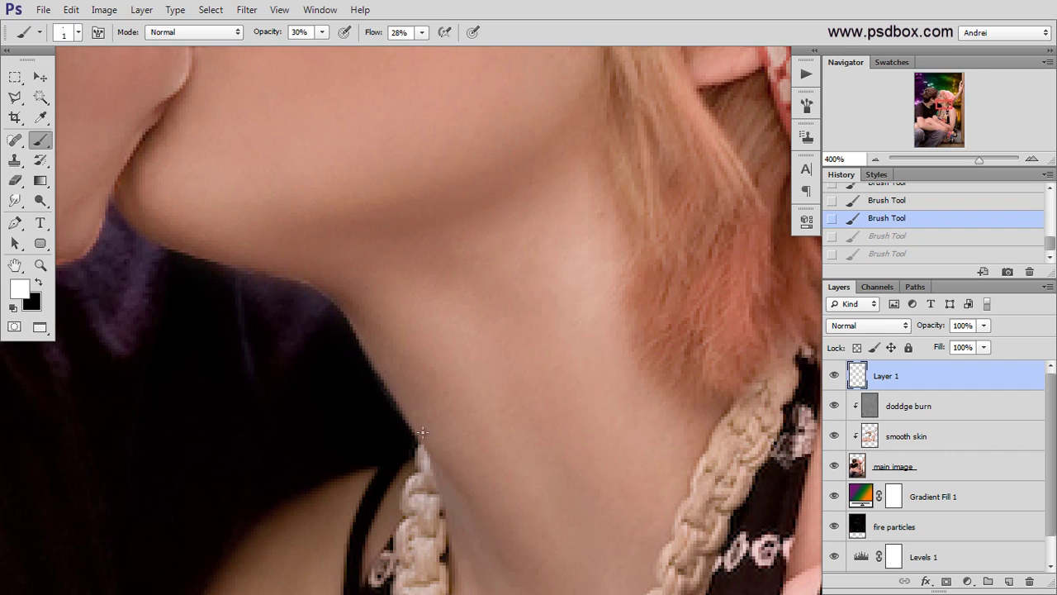
key(ctrl+shift+z)
key(ctrl+shift+z)
Examine the skin edges of the woman's neck and hand and the man's neckline for further places to highlight.
scroll(432, 397, down, 3)
drag(494, 470, 407, 227)
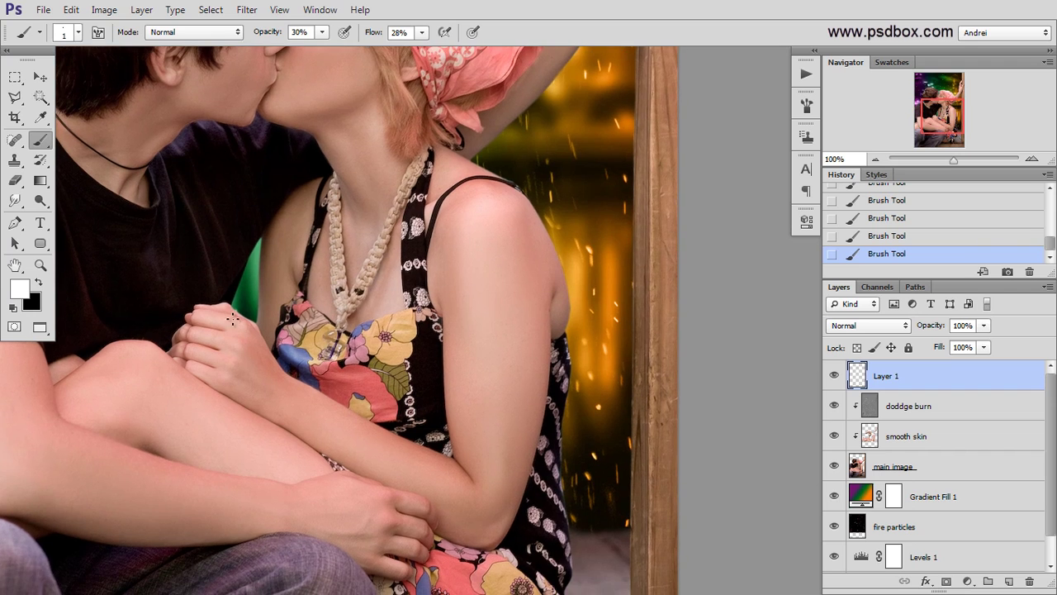
scroll(200, 305, up, 3)
drag(460, 531, 488, 368)
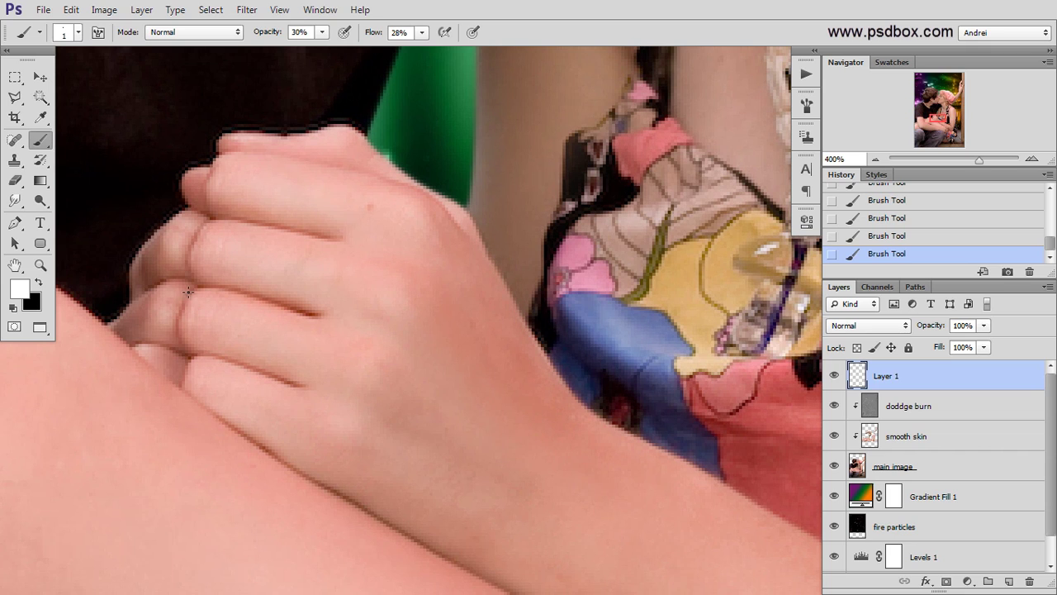
drag(189, 266, 296, 260)
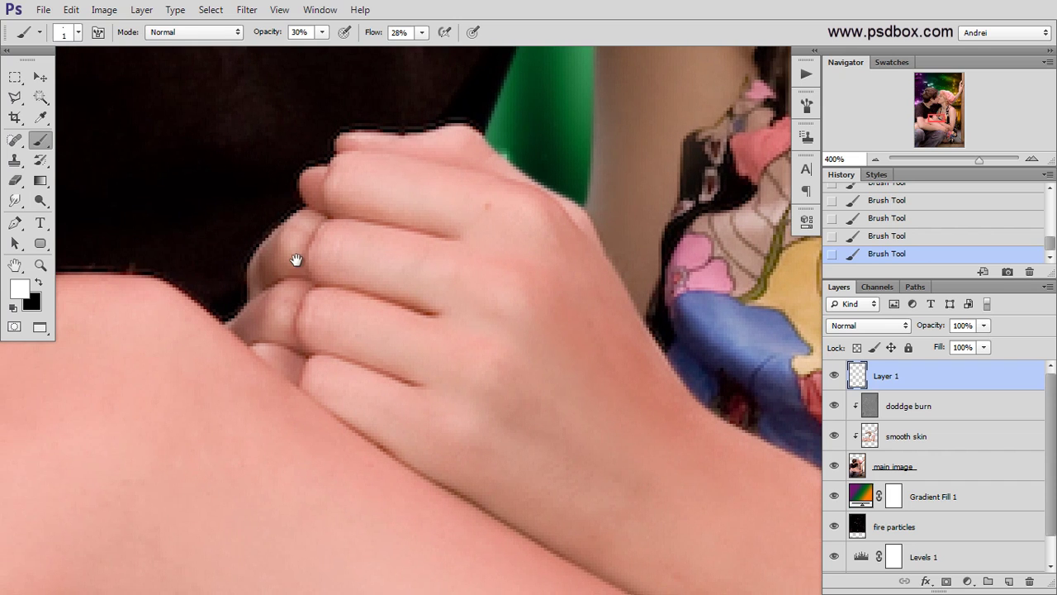
key(ctrl+0)
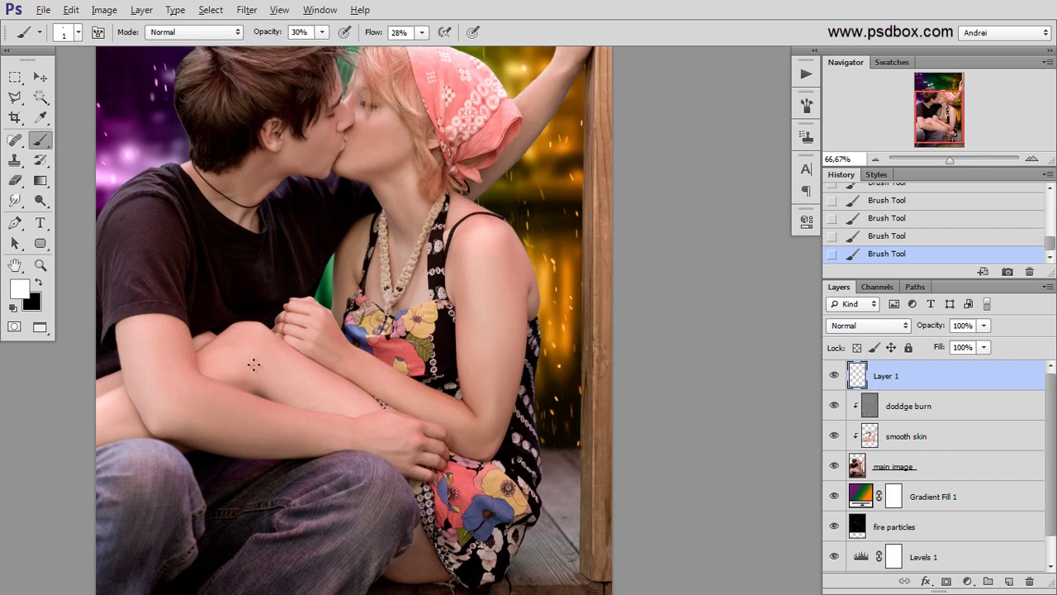
drag(290, 438, 354, 472)
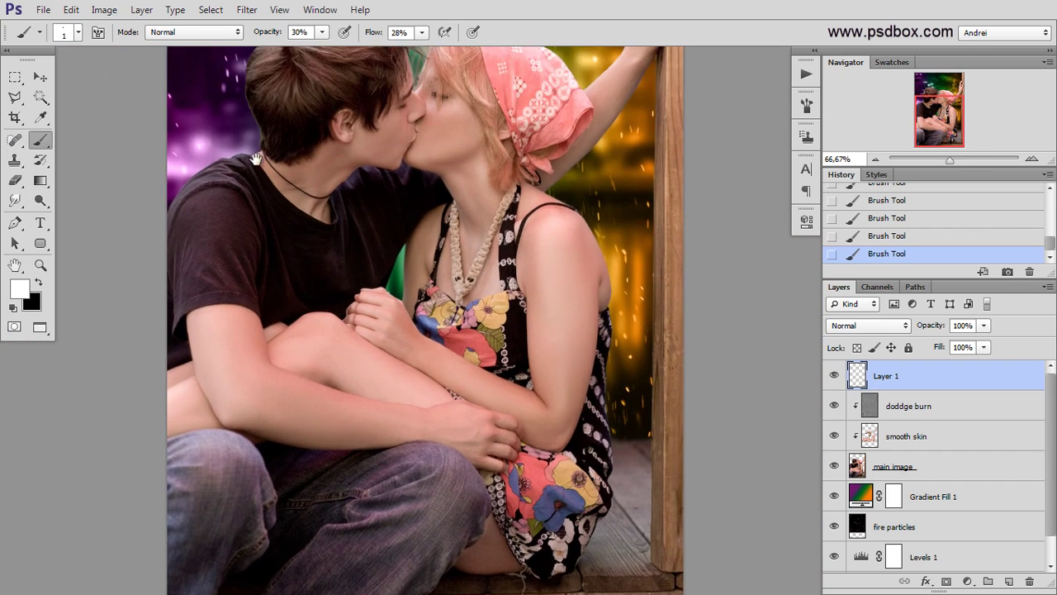
drag(256, 159, 260, 218)
scroll(259, 222, up, 2)
drag(255, 357, 332, 318)
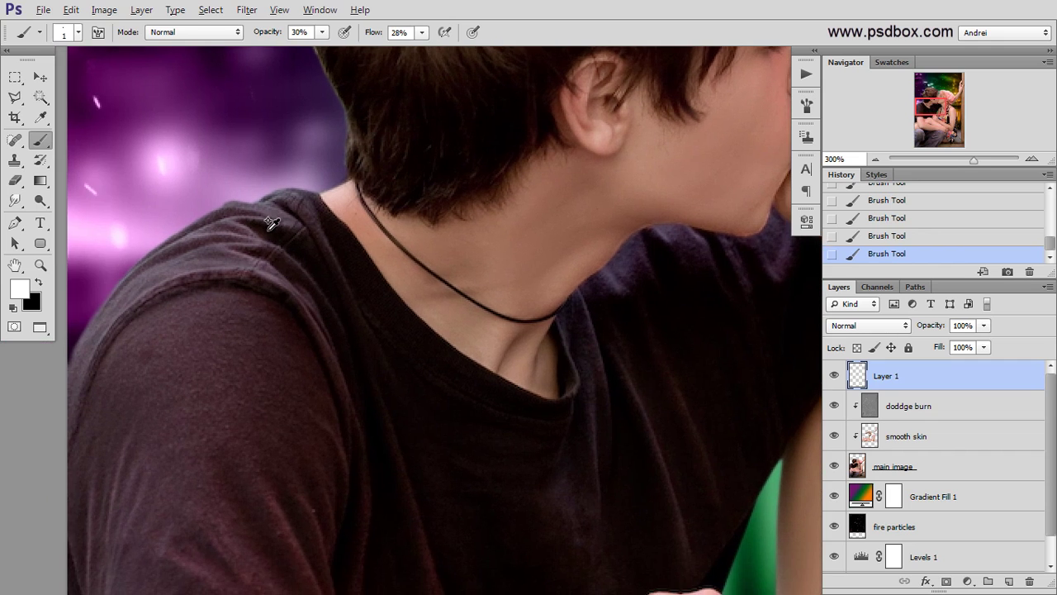
Paint fine white highlights along the shoulder folds and the collar edge of the man's T-shirt.
scroll(273, 223, up, 1)
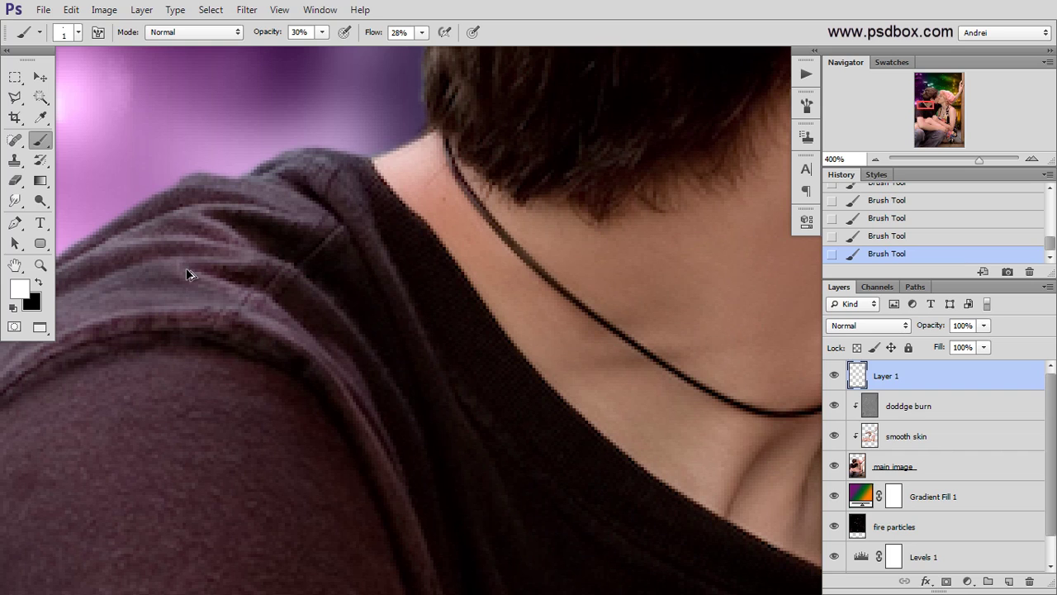
key(ctrl+z)
drag(192, 267, 221, 262)
drag(123, 242, 248, 237)
scroll(267, 244, down, 1)
mouse_move(252, 346)
mouse_down()
mouse_move(418, 292)
mouse_move(417, 316)
mouse_up()
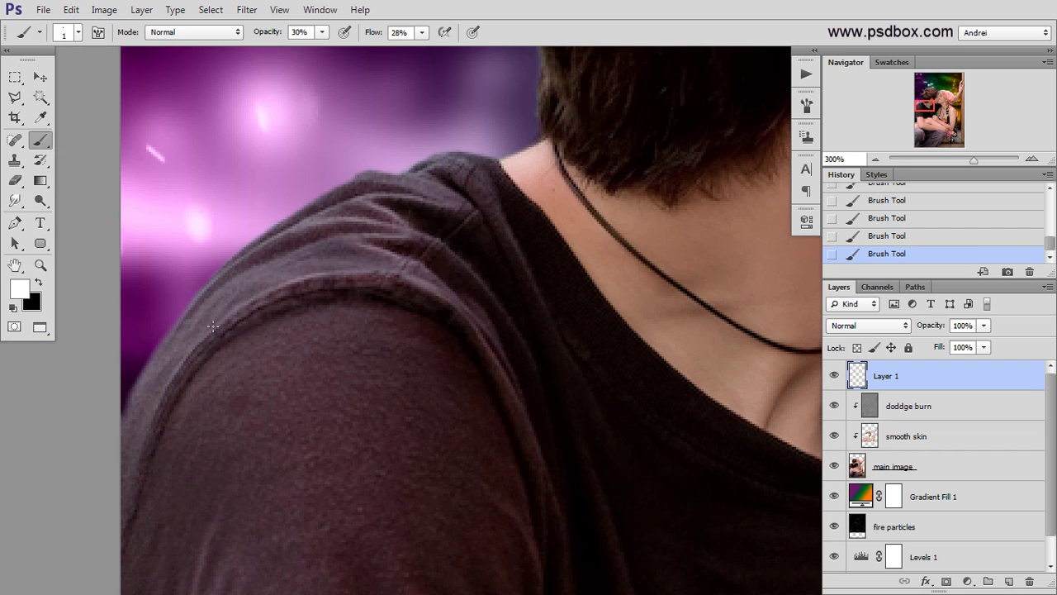
drag(549, 322, 236, 184)
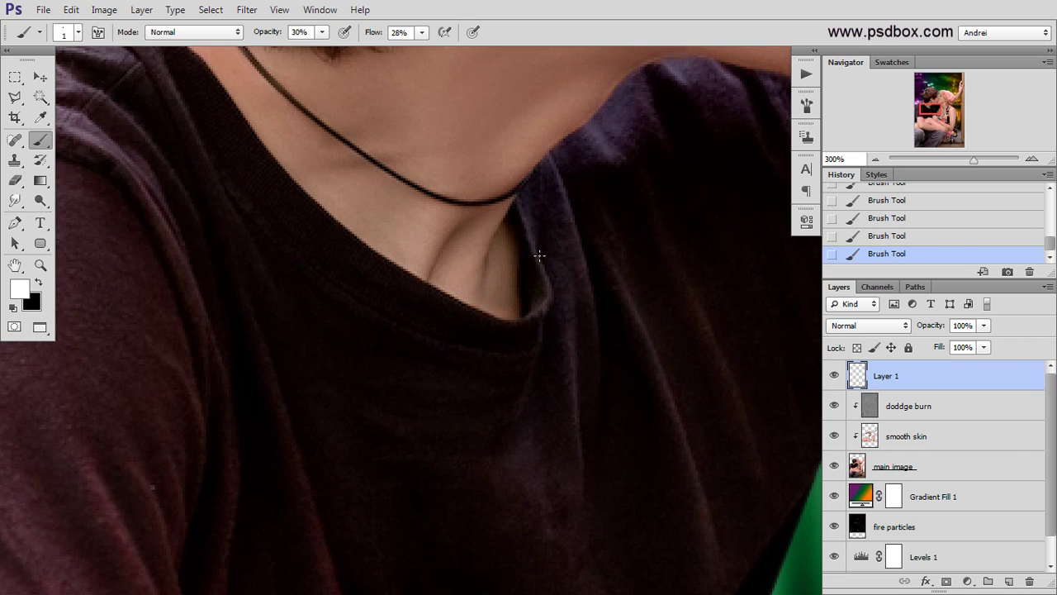
drag(548, 289, 536, 311)
Try thin strokes at 30% opacity down the T-shirt fold beside the collar, undoing and redoing them to compare.
drag(585, 254, 588, 371)
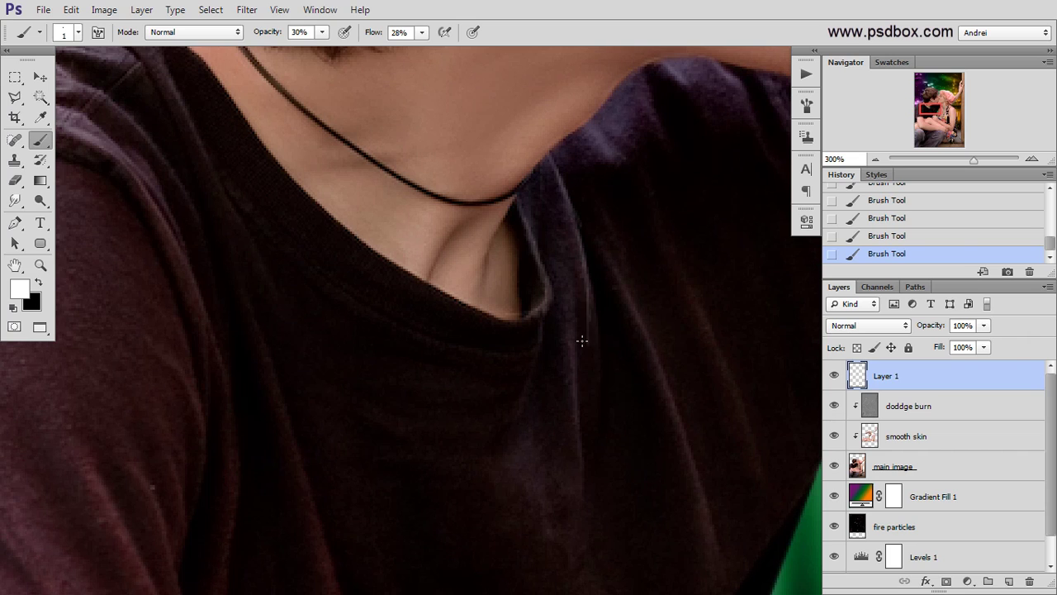
drag(570, 286, 569, 382)
key(ctrl+alt+z)
key(ctrl+alt+z)
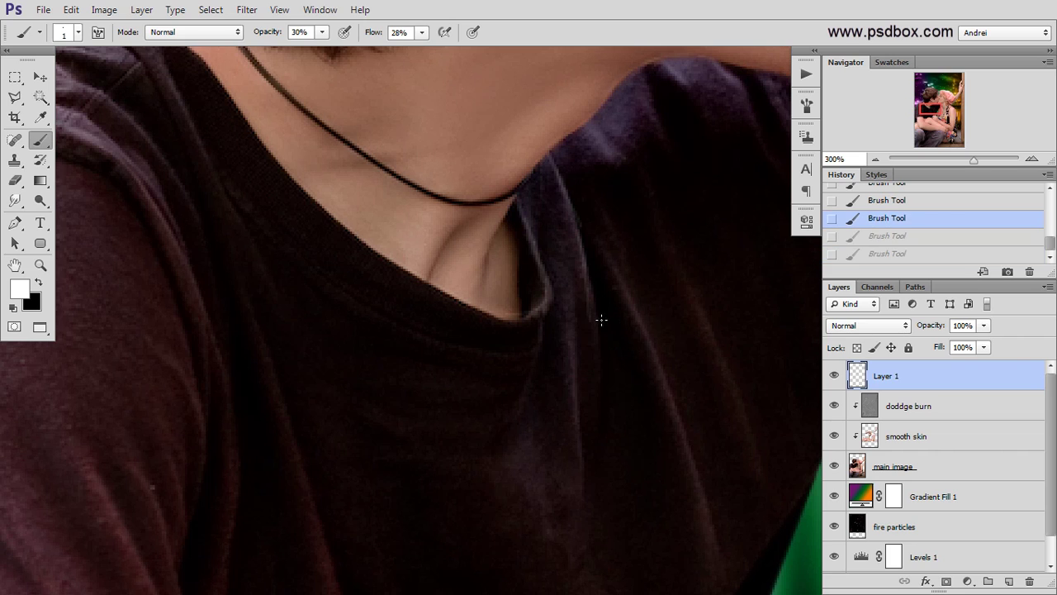
key(shift+ctrl+z)
key(shift+ctrl+z)
key(ctrl+alt+z)
key(ctrl+alt+z)
drag(594, 309, 597, 377)
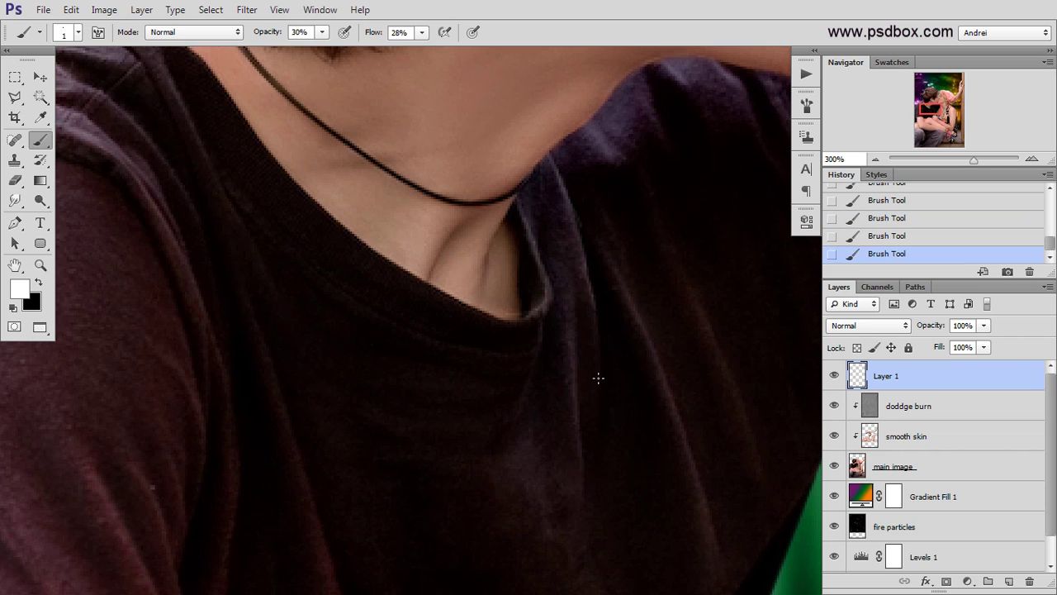
key(ctrl+alt+z)
key(ctrl+alt+z)
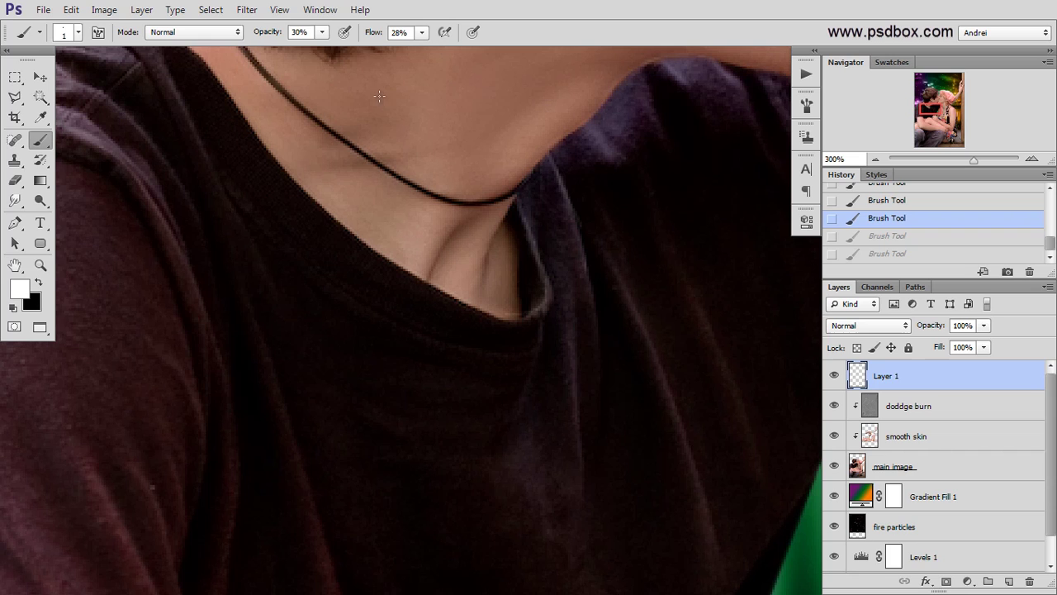
Lower the brush opacity to 22% and paint a thin highlight down the T-shirt fold beside the collar.
click(322, 32)
click(594, 301)
drag(594, 304, 595, 405)
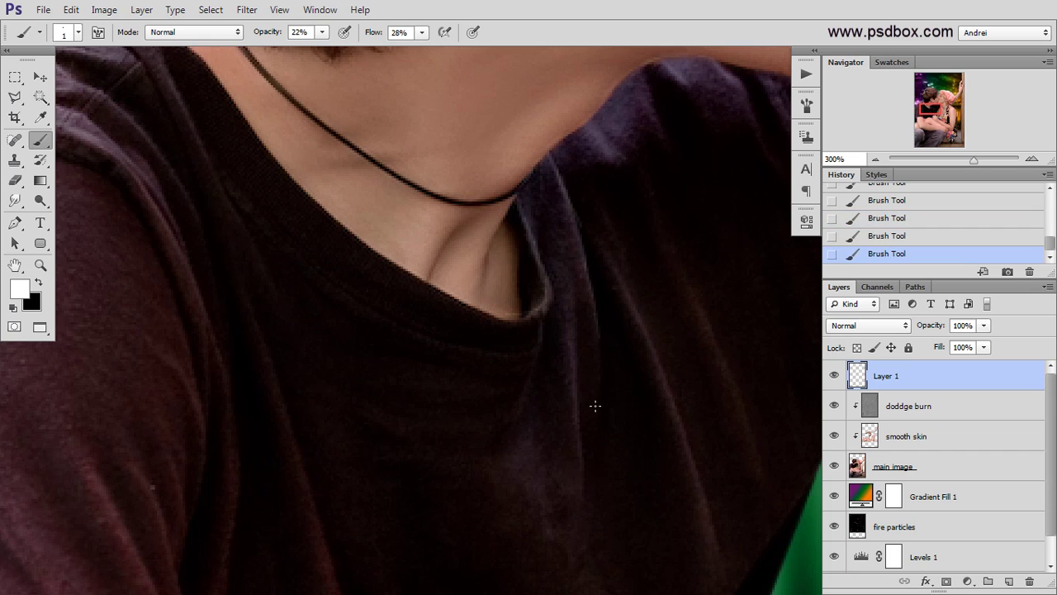
key(ctrl+alt+z)
key(ctrl+shift+z)
Paint a thin highlight down the next fold on the T-shirt's chest, undoing and redoing strokes to compare the effect.
drag(646, 384, 550, 323)
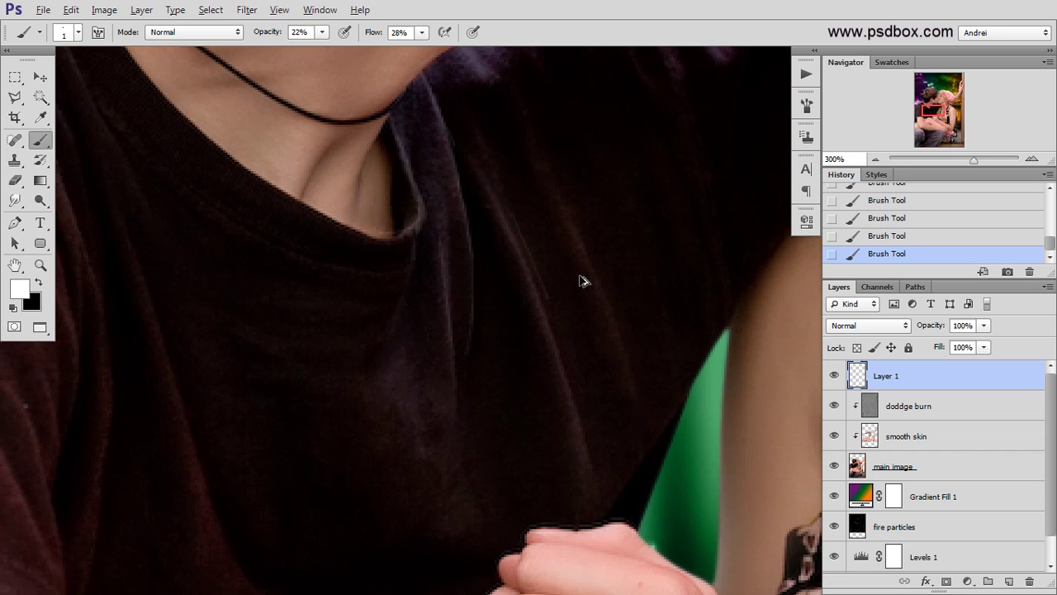
key(ctrl+alt+z)
key(ctrl+minus)
scroll(595, 316, up, 2)
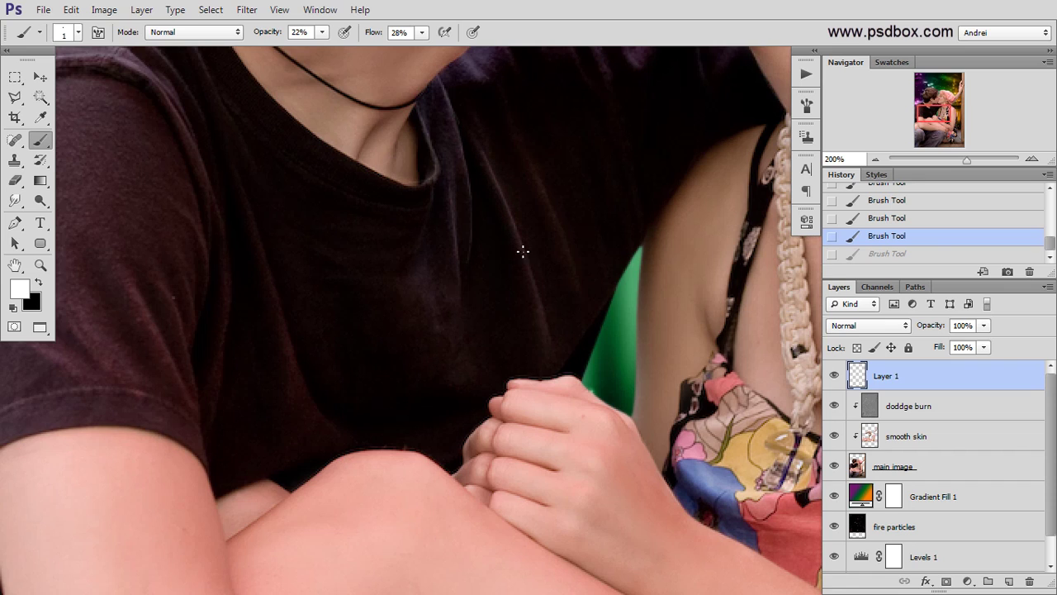
drag(543, 380, 546, 384)
key(ctrl+alt+z)
key(ctrl+z)
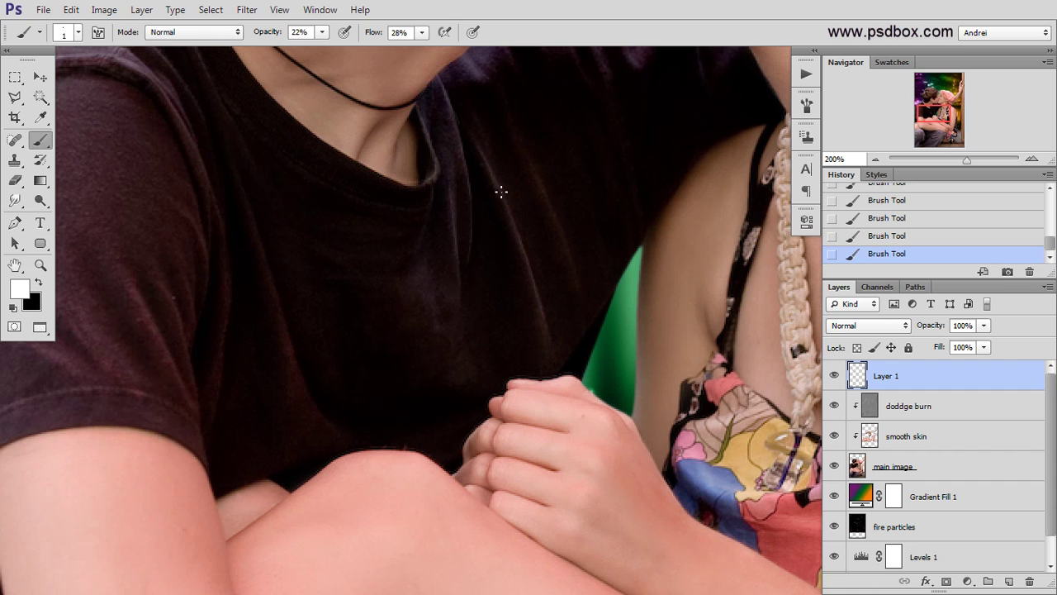
scroll(526, 279, down, 2)
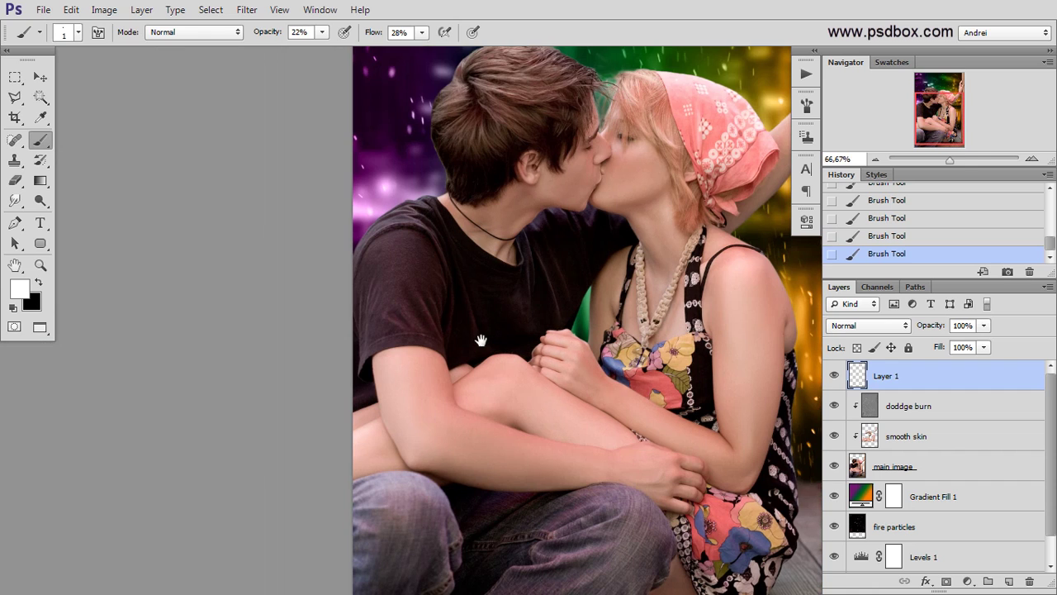
Examine the edges of the hands, the woman's bent arm and her necklace up close.
scroll(518, 400, up, 3)
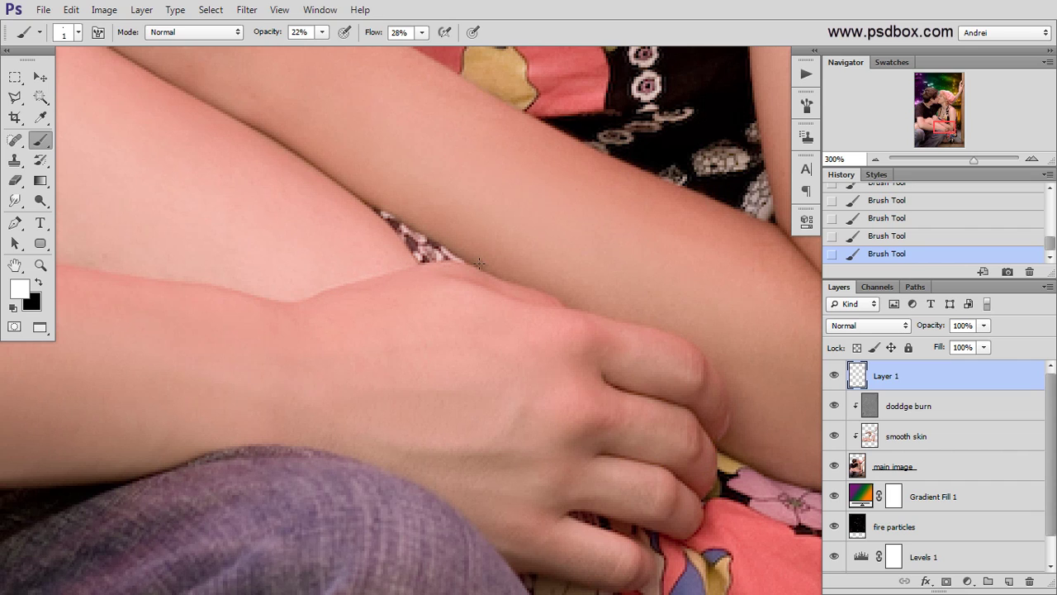
drag(649, 265, 352, 313)
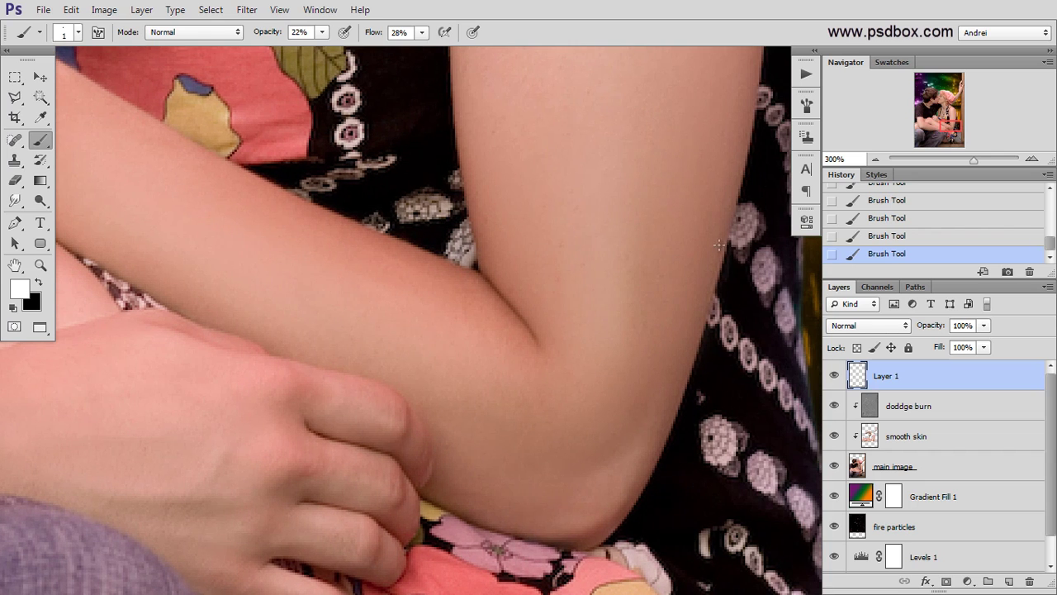
scroll(695, 291, down, 2)
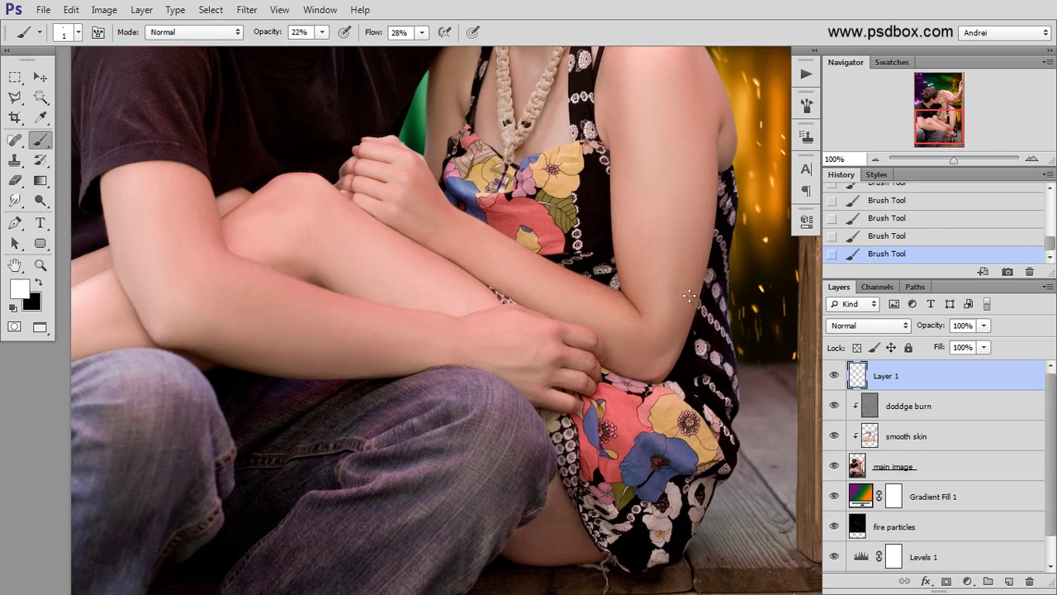
drag(608, 154, 613, 384)
scroll(567, 287, up, 1)
scroll(568, 286, up, 3)
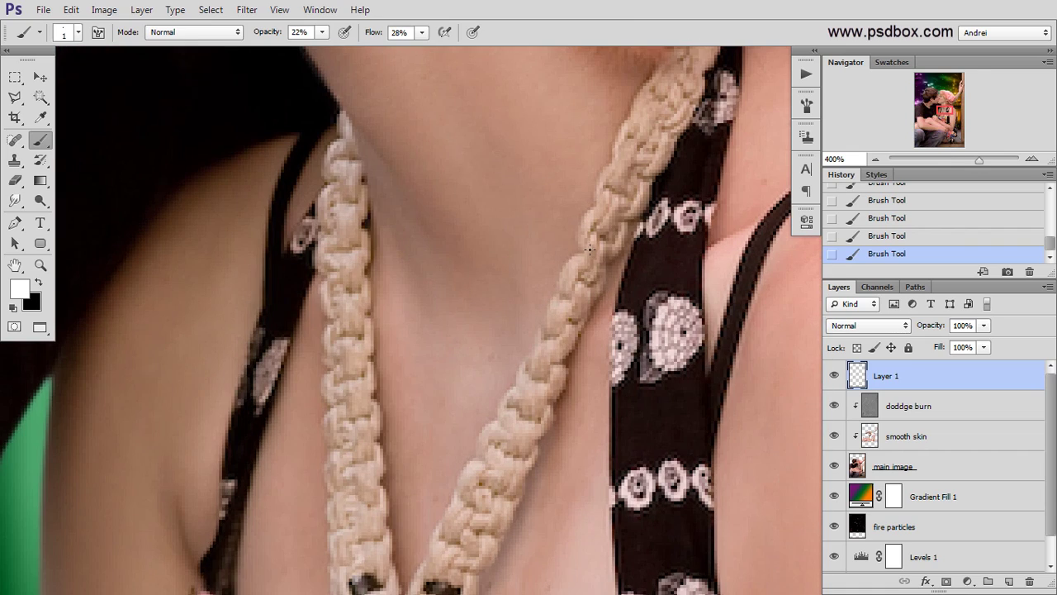
scroll(558, 250, down, 2)
scroll(559, 256, down, 2)
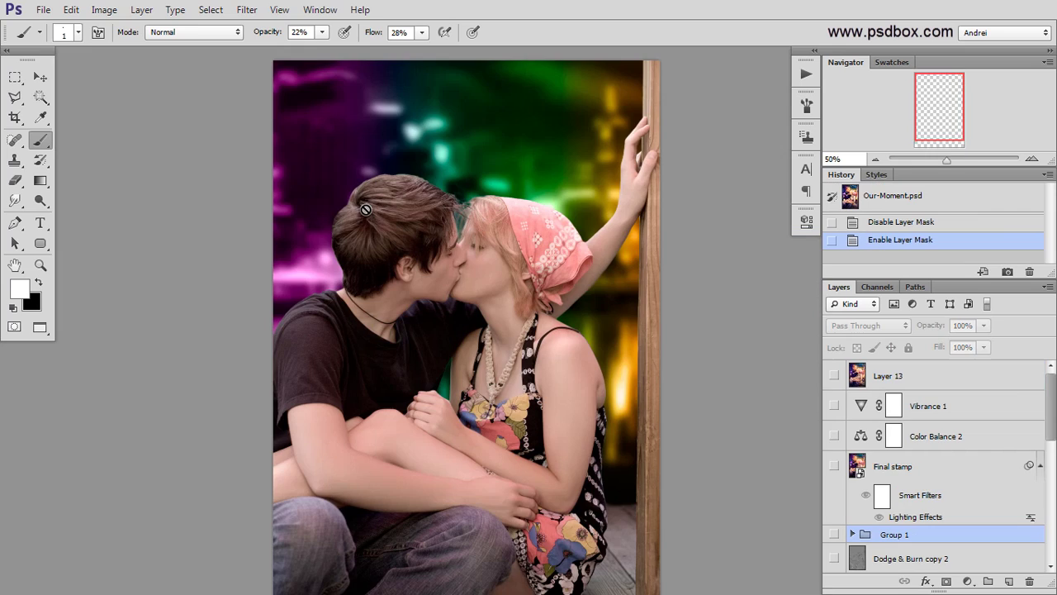
In the finished file Our-Moment.psd, select the softlight highlights layer and make it and the Normal highlights layer visible.
scroll(900, 492, down, 2)
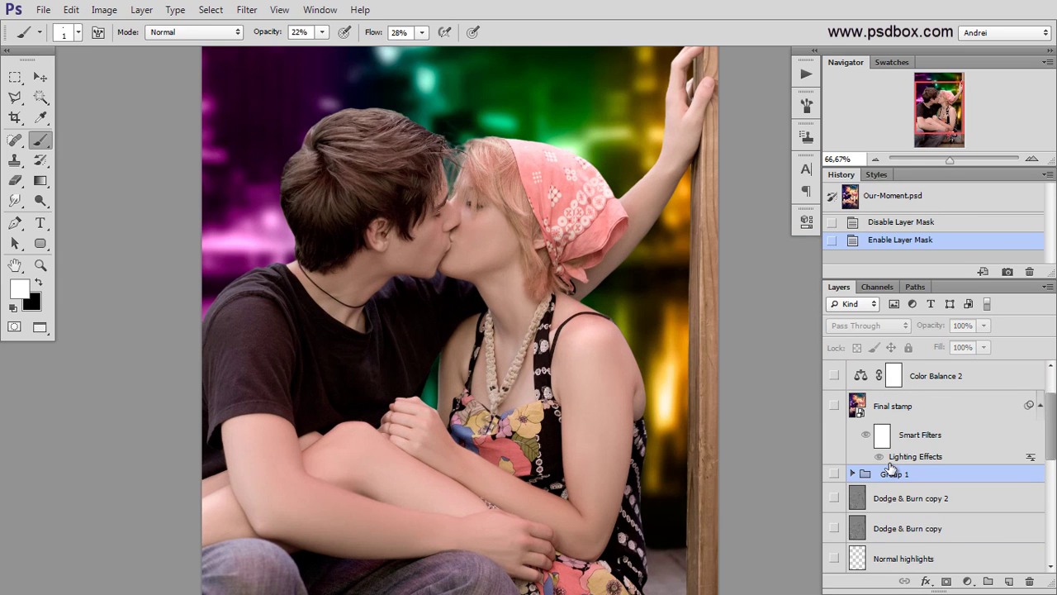
scroll(892, 464, up, 2)
scroll(892, 464, down, 6)
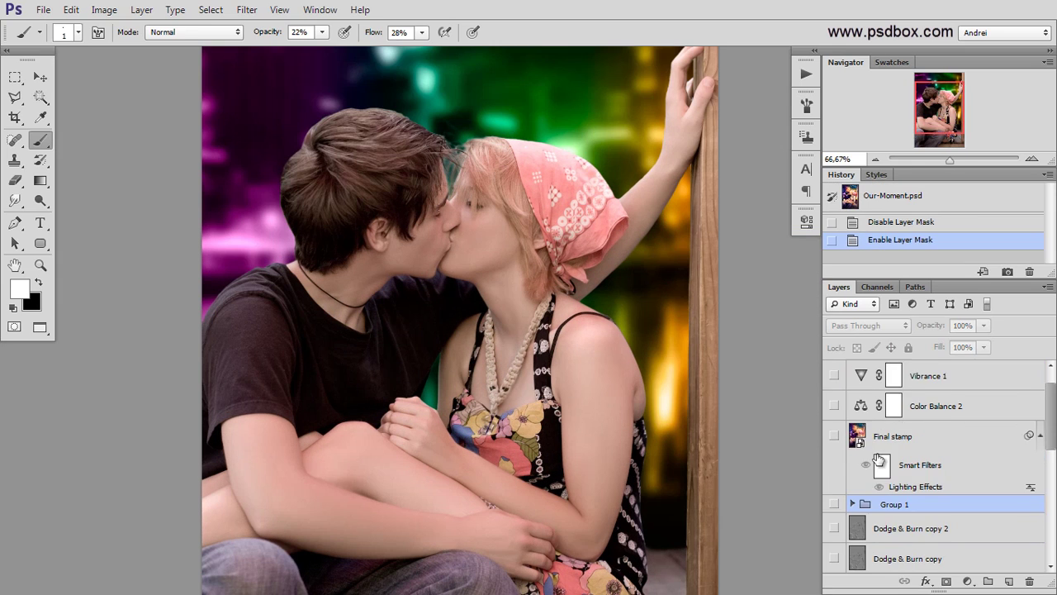
click(868, 477)
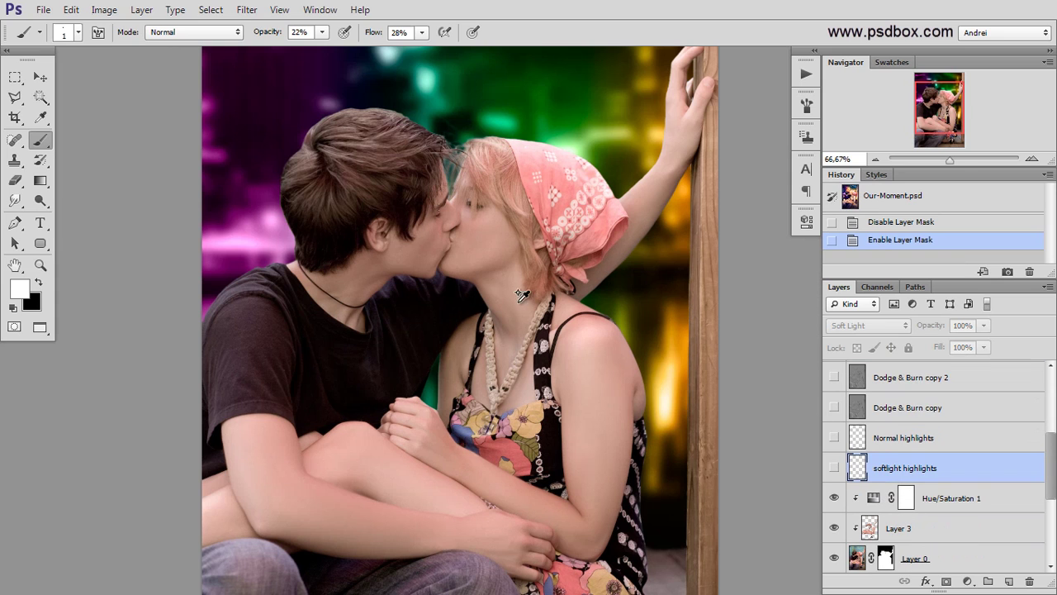
scroll(495, 287, up, 2)
drag(355, 223, 450, 335)
click(834, 467)
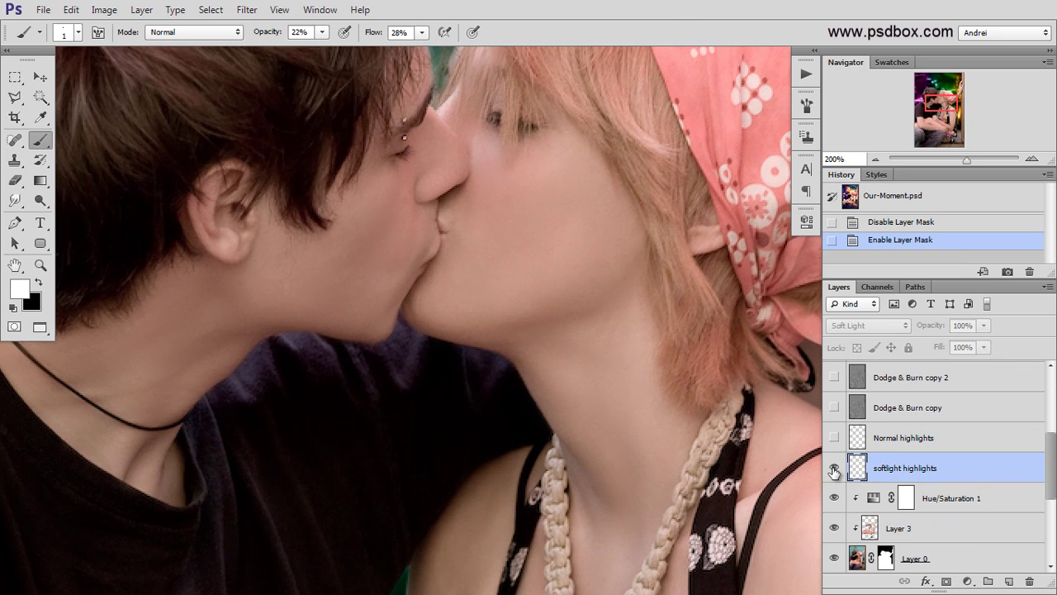
click(834, 439)
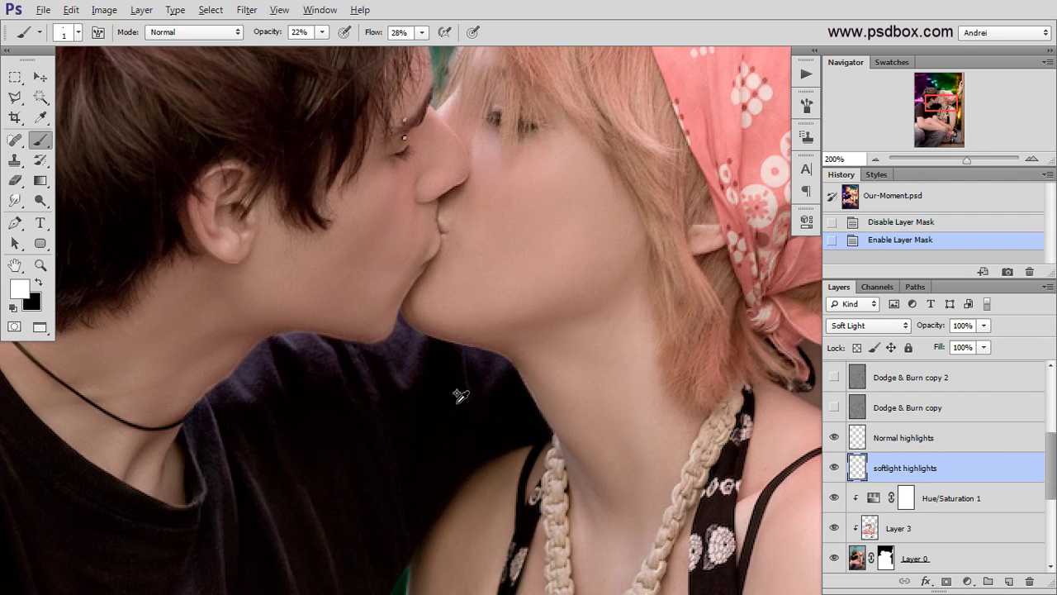
Compare the chins and the man's T-shirt with the softlight highlights layer hidden and shown.
scroll(461, 396, up, 1)
drag(426, 406, 568, 404)
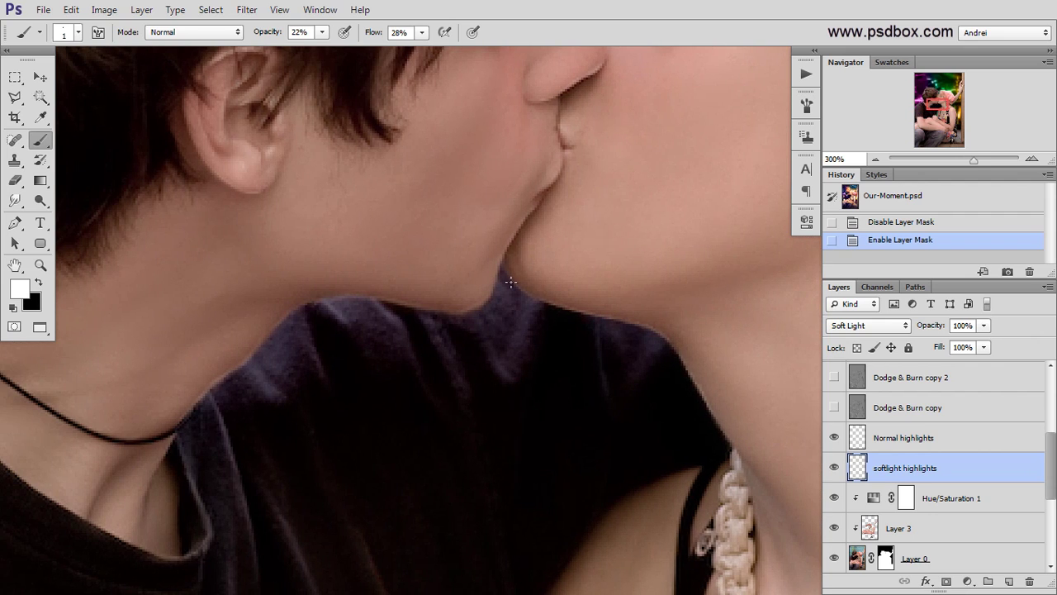
click(834, 468)
click(833, 468)
drag(346, 504, 397, 279)
click(835, 469)
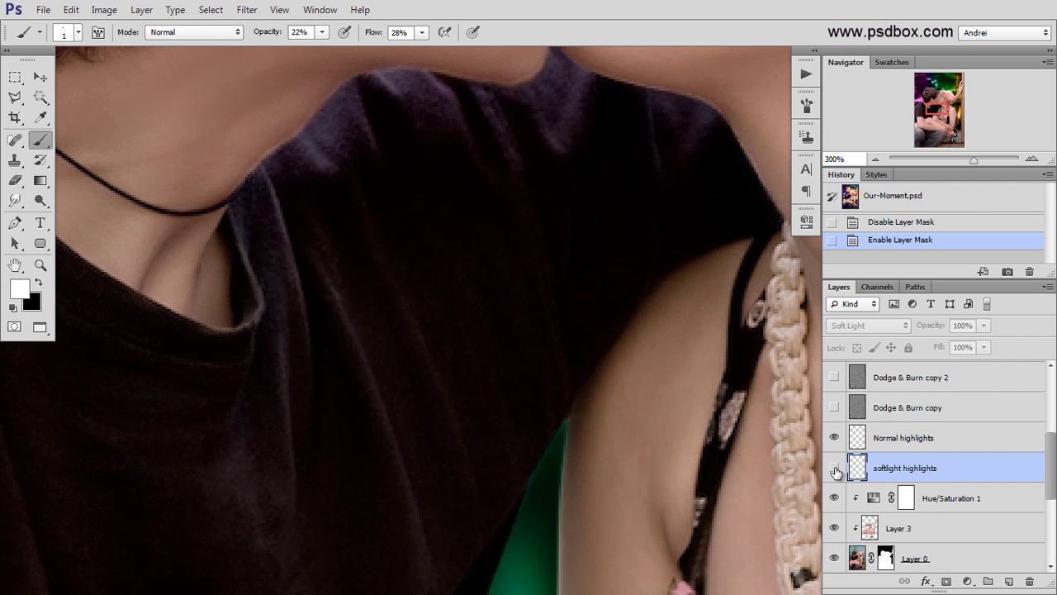
click(834, 469)
Compare the woman's neckline, necklace and headscarf with the highlight layers hidden and shown.
scroll(599, 361, down, 2)
drag(674, 423, 497, 387)
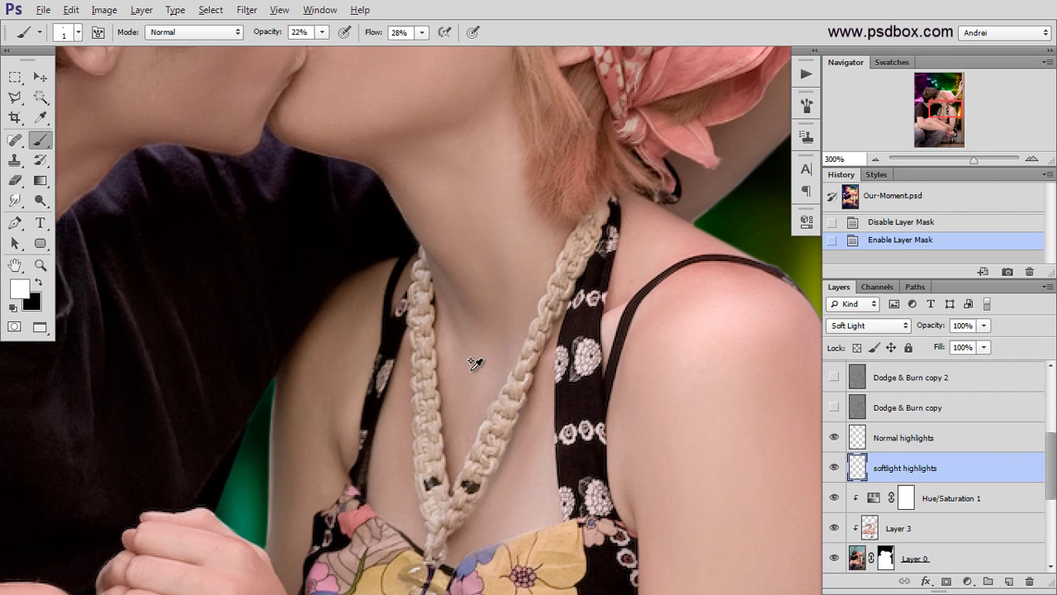
scroll(472, 365, up, 1)
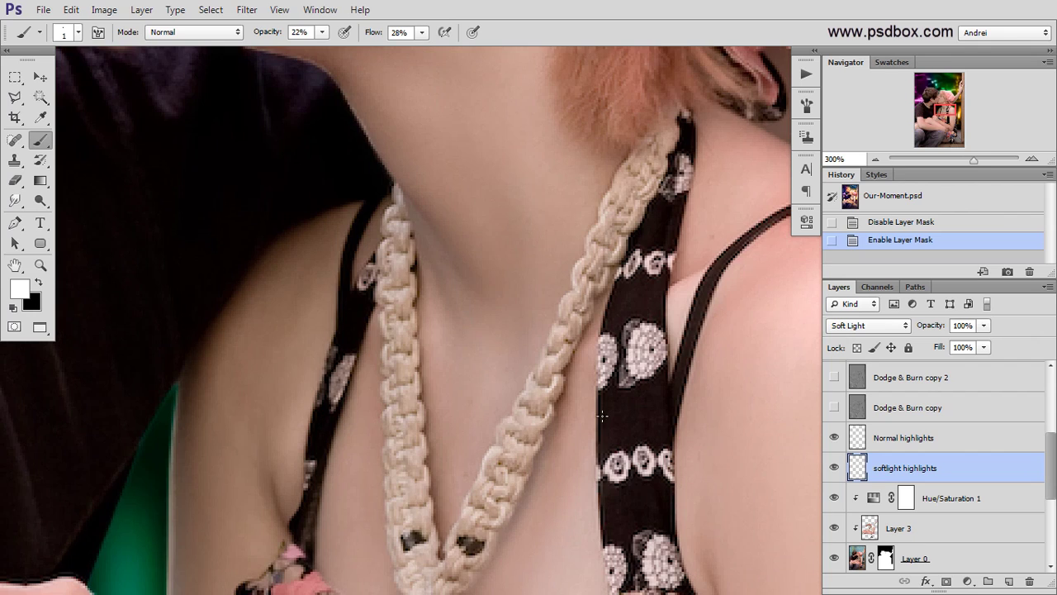
click(834, 437)
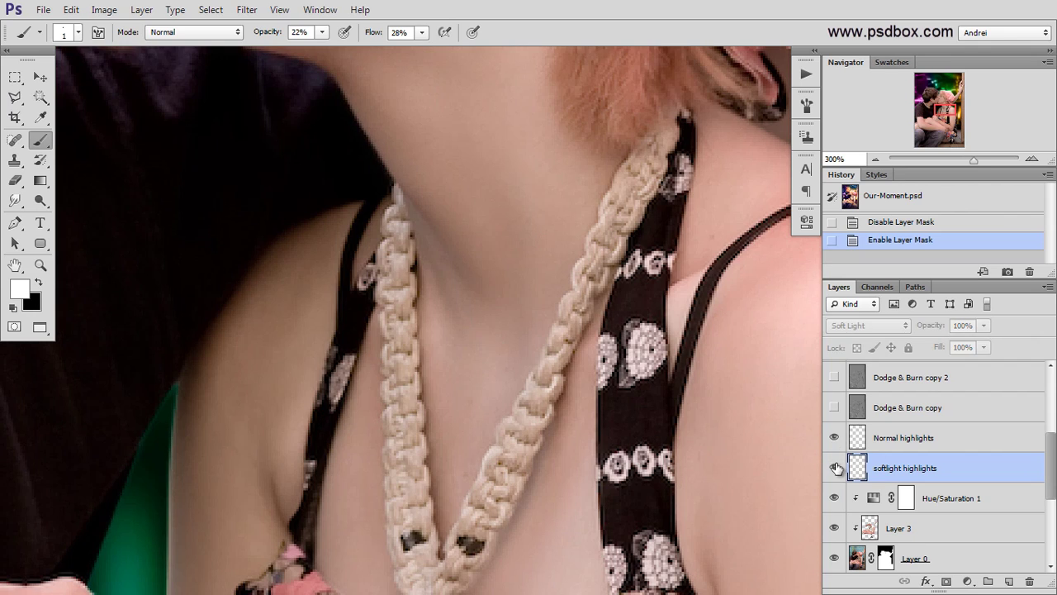
scroll(590, 307, down, 5)
scroll(564, 314, up, 5)
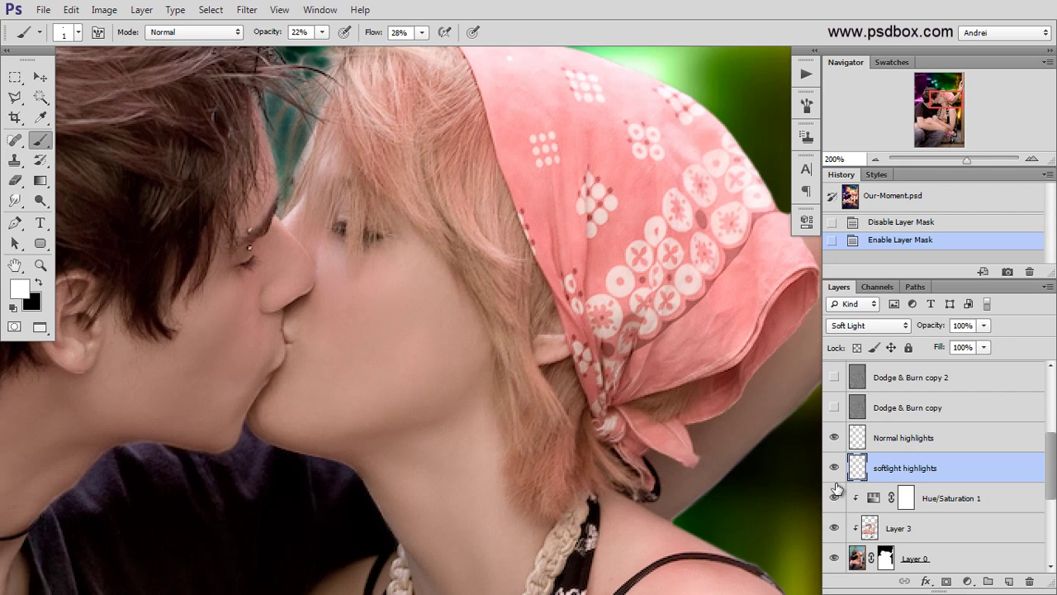
click(835, 471)
click(835, 471)
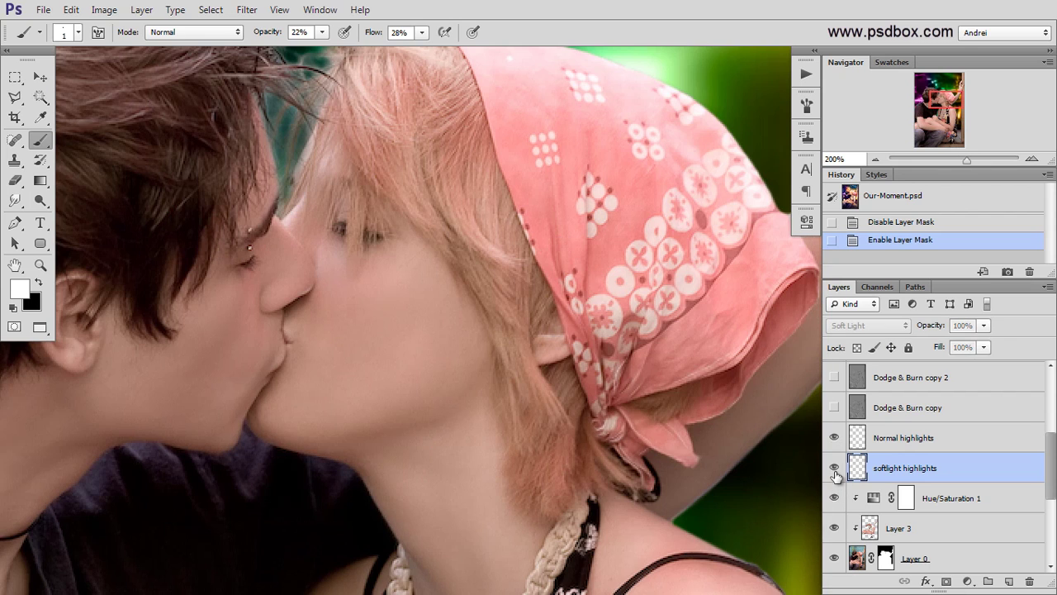
Compare the woman's raised arm and headscarf edges with the Normal highlights layer hidden and shown.
drag(720, 413, 392, 448)
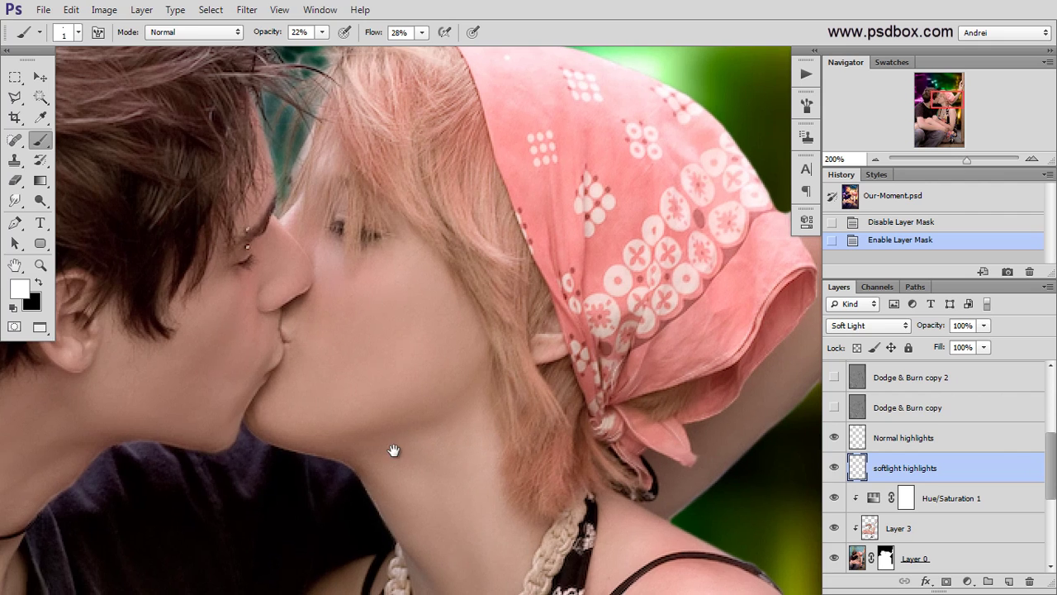
click(835, 437)
click(834, 439)
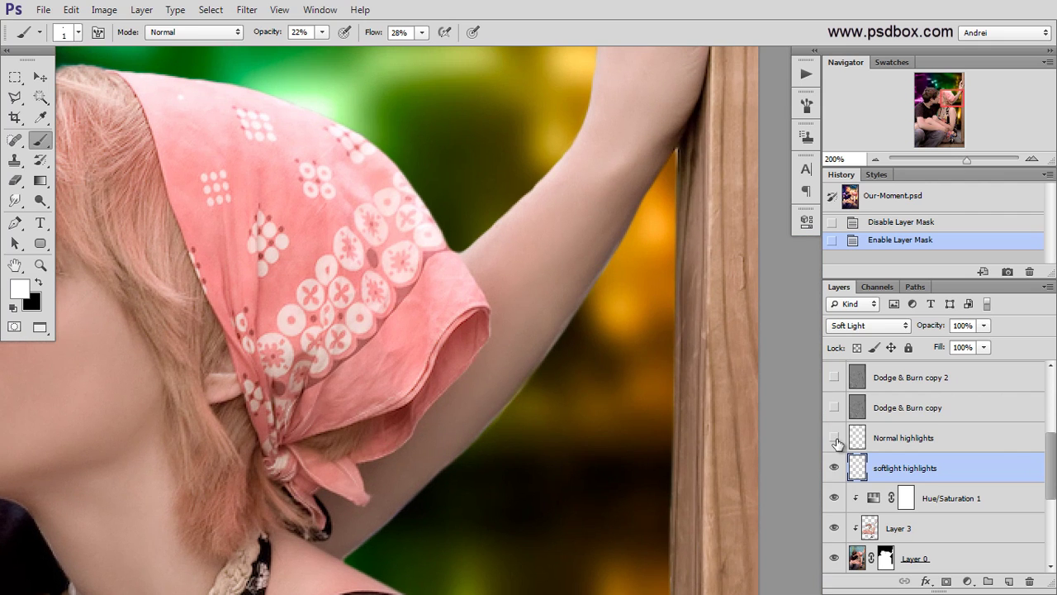
click(835, 440)
Compare the couple's hands, arms and jeans with the Normal highlights layer hidden and shown.
scroll(517, 420, down, 2)
drag(369, 509, 508, 225)
scroll(464, 497, up, 1)
drag(560, 412, 557, 327)
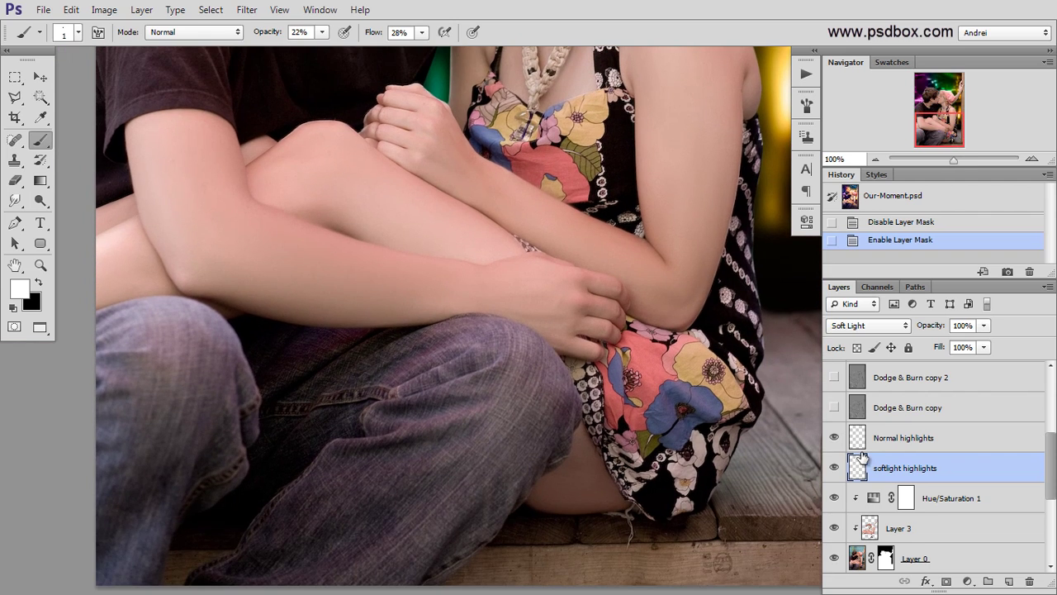
click(835, 438)
click(835, 439)
Compare the couple's faces and chins with the Normal highlights and softlight highlights layers hidden and shown.
drag(332, 428, 359, 557)
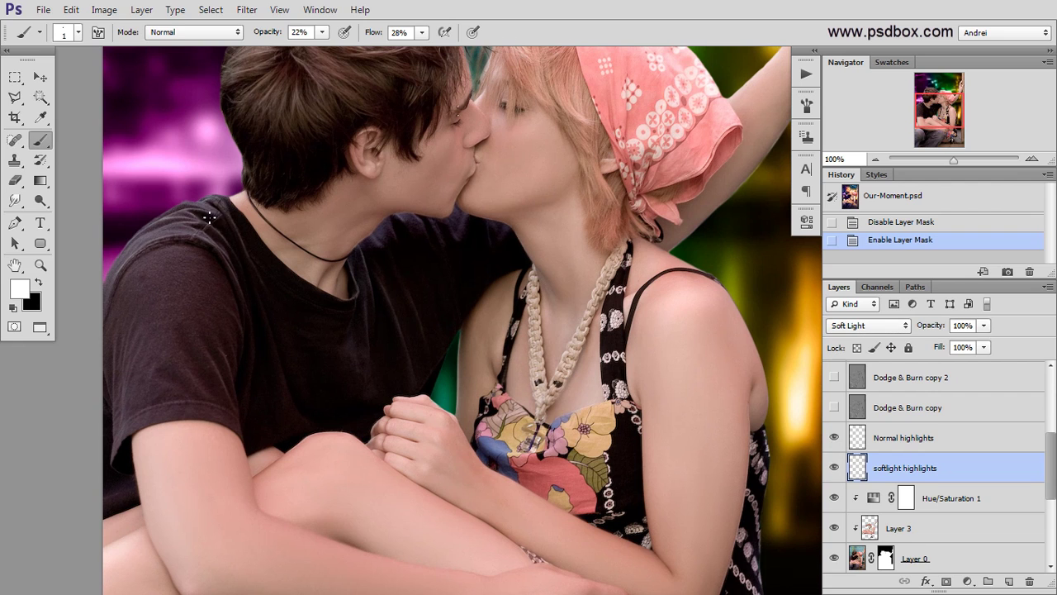
drag(438, 188, 438, 238)
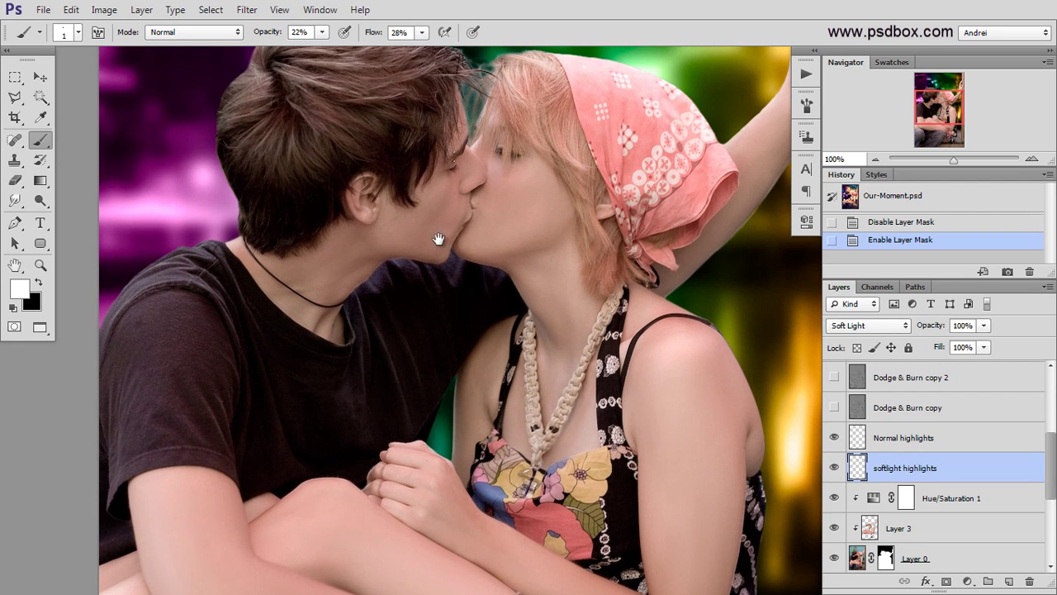
scroll(521, 173, up, 2)
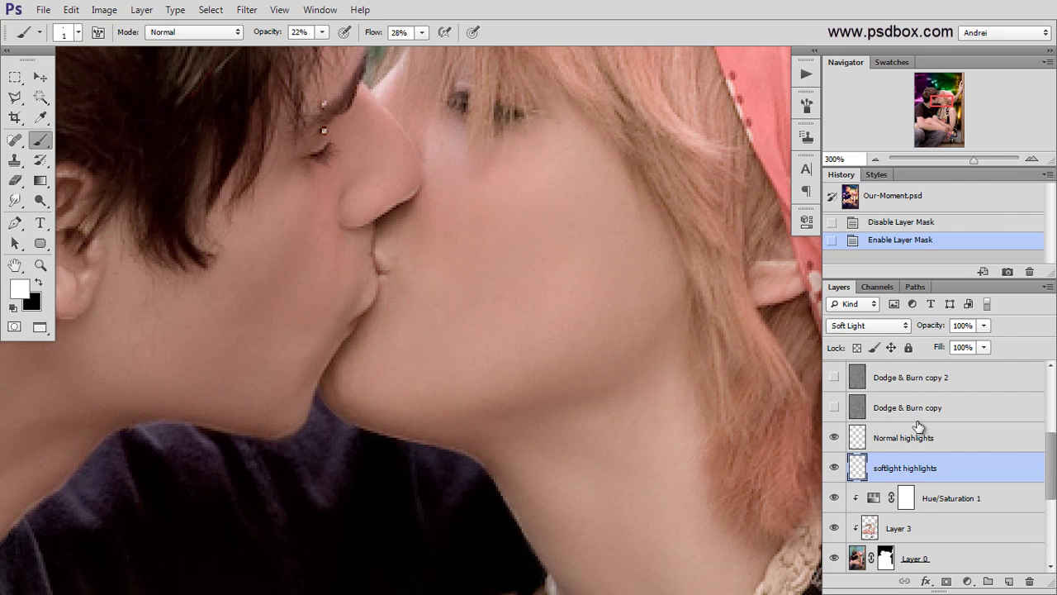
click(833, 440)
click(833, 440)
click(834, 467)
scroll(468, 398, down, 1)
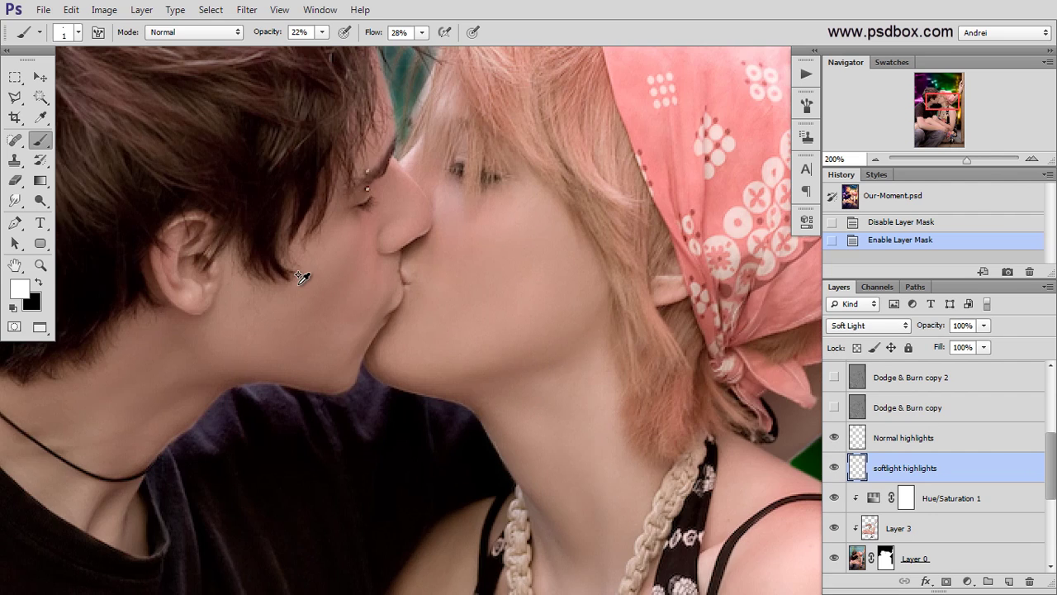
scroll(302, 278, down, 1)
drag(388, 198, 397, 241)
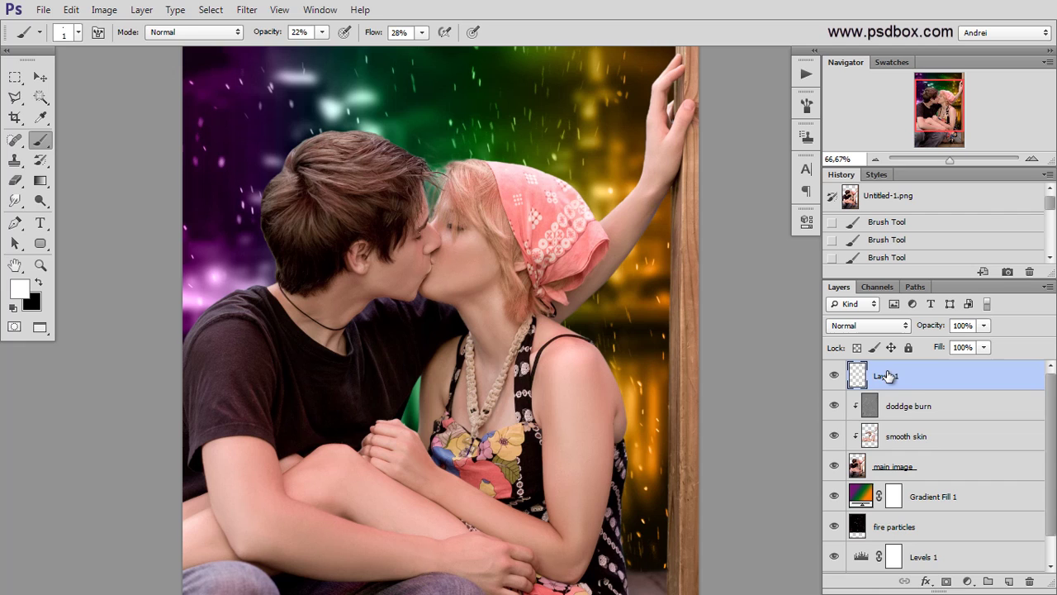
In the working composite, rename the topmost painted layer as "edge highlights".
double_click(888, 376)
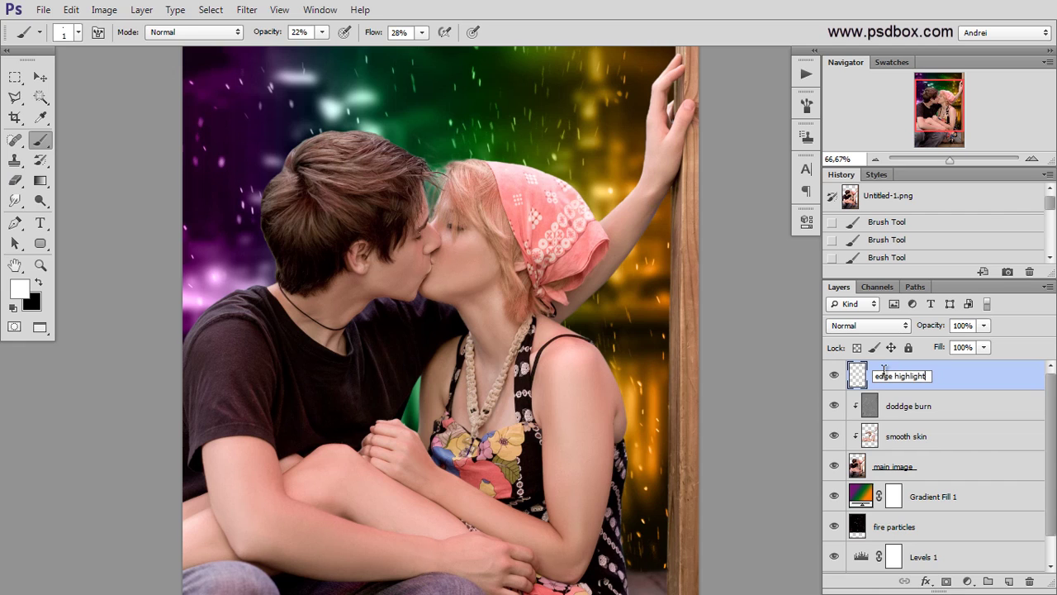
text(edge highlights)
key(Return)
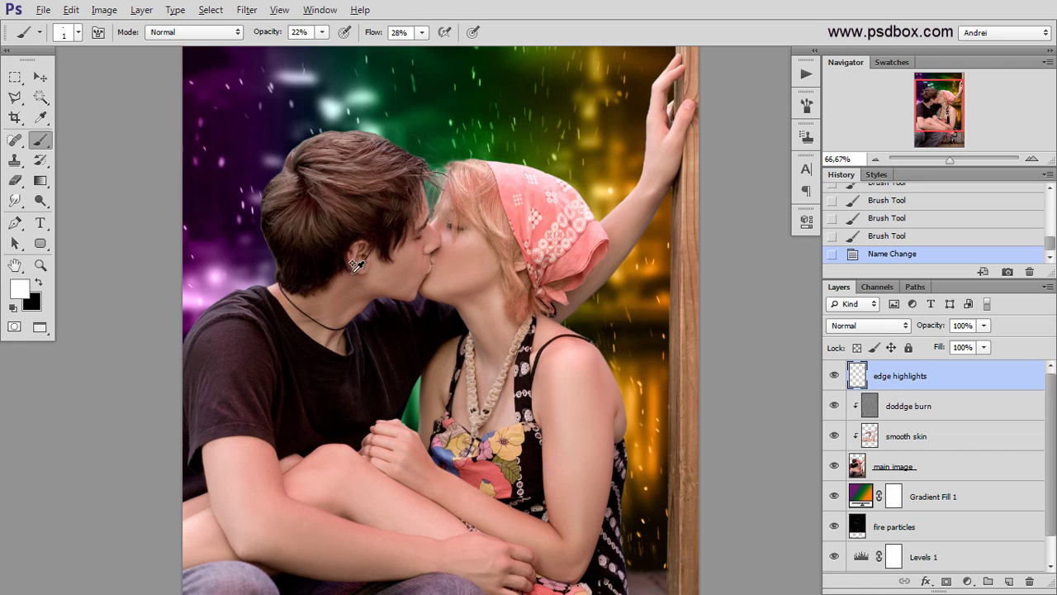
Try the Soft Light blend mode on the edge highlights layer and return it to Normal.
scroll(363, 269, up, 1)
click(867, 325)
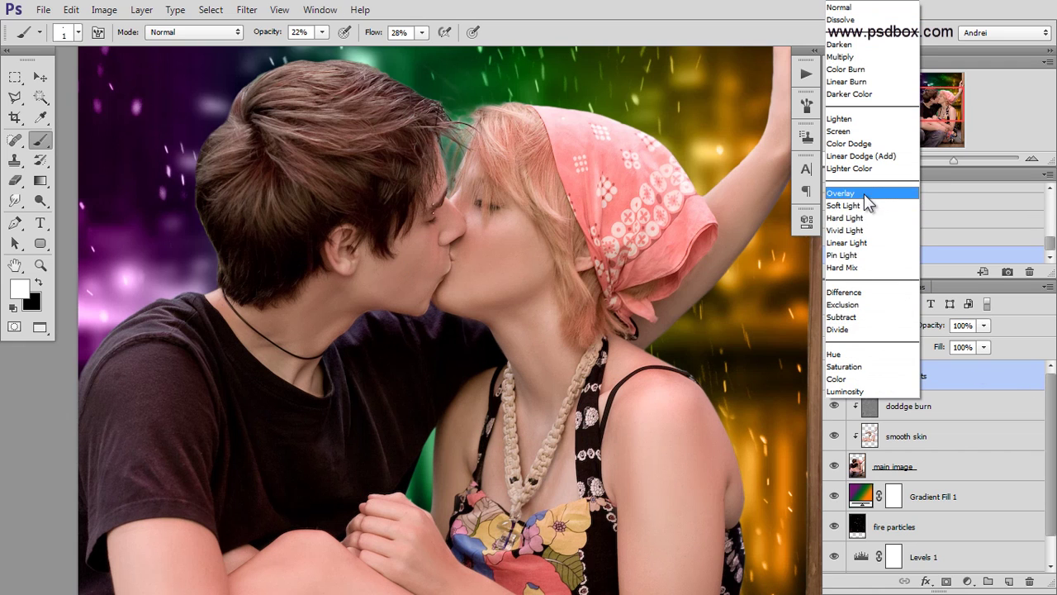
click(864, 203)
click(865, 327)
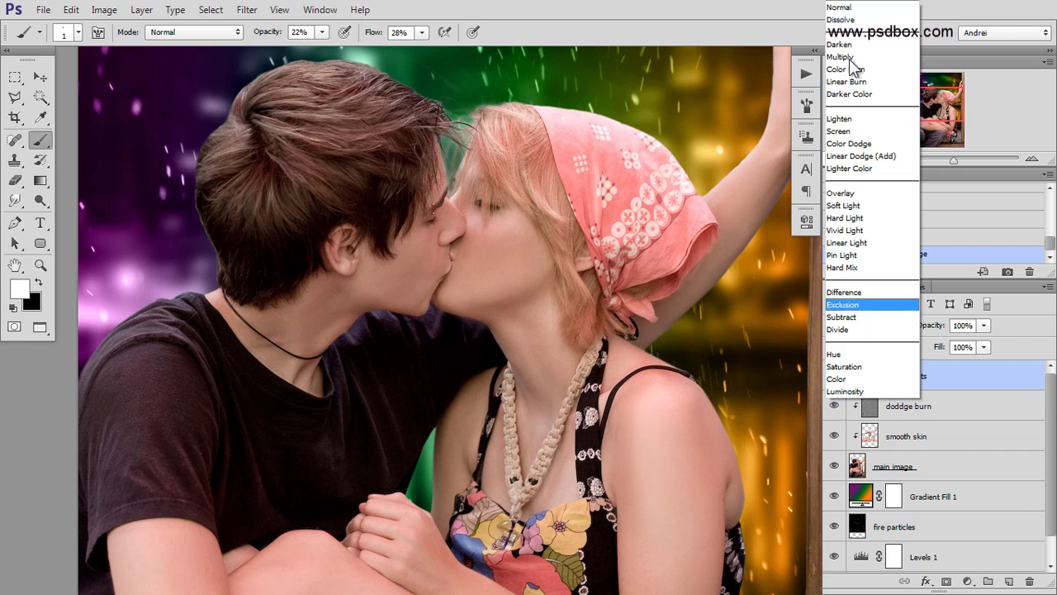
click(847, 5)
drag(933, 110, 936, 111)
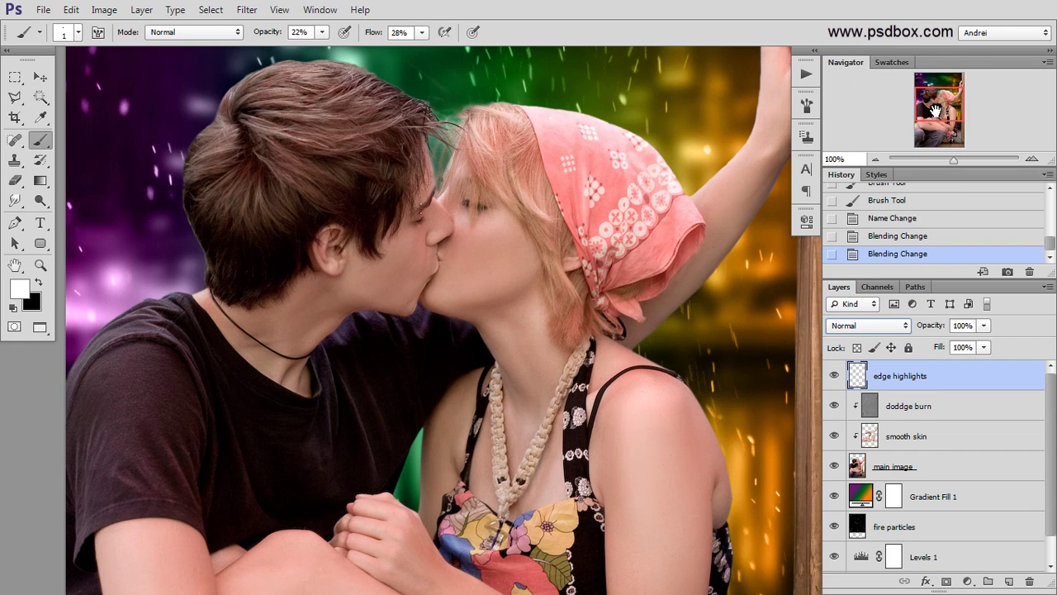
key(ctrl+minus)
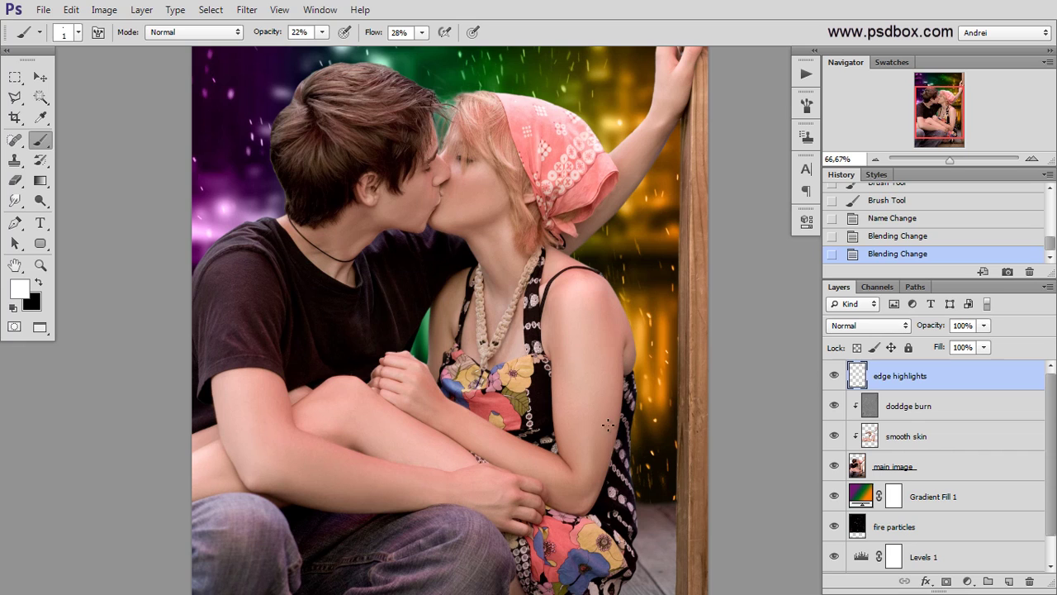
scroll(725, 443, down, 3)
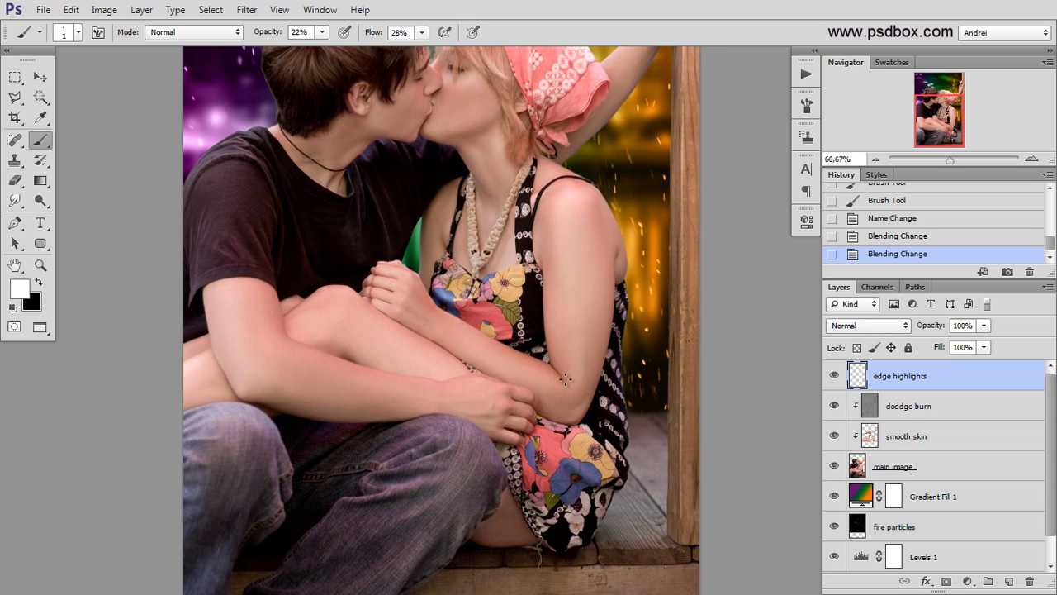
scroll(487, 261, up, 5)
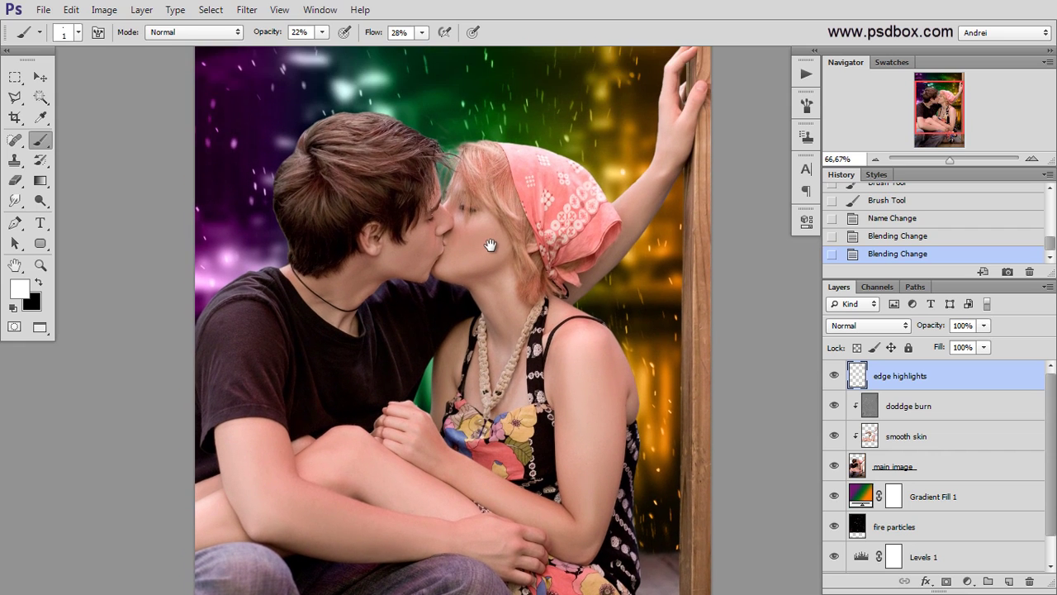
drag(491, 245, 495, 226)
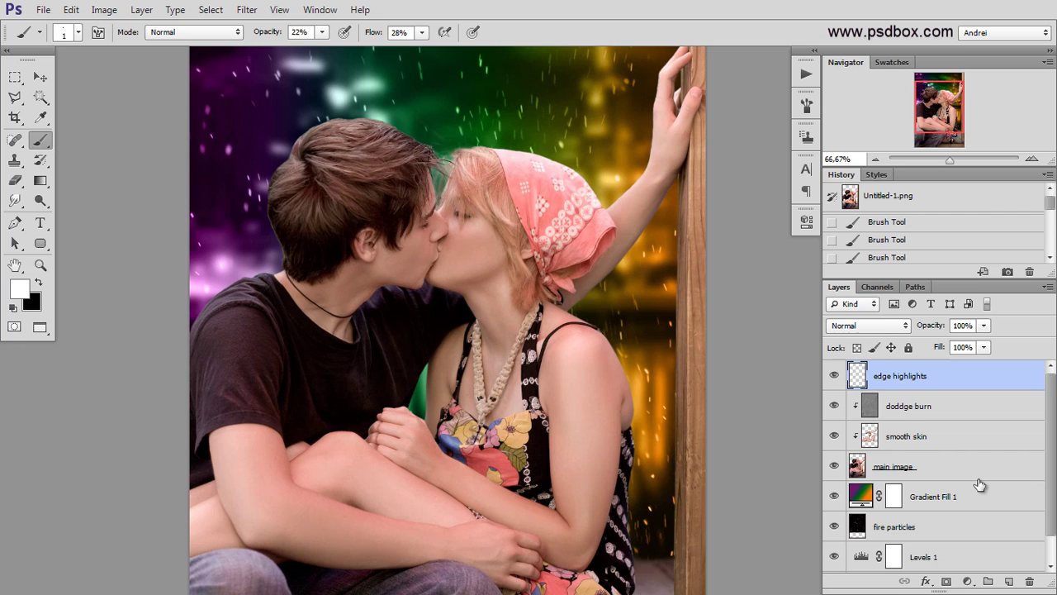
Add a Hue/Saturation adjustment clipped above the smooth skin layer and set its saturation to -15.
click(970, 470)
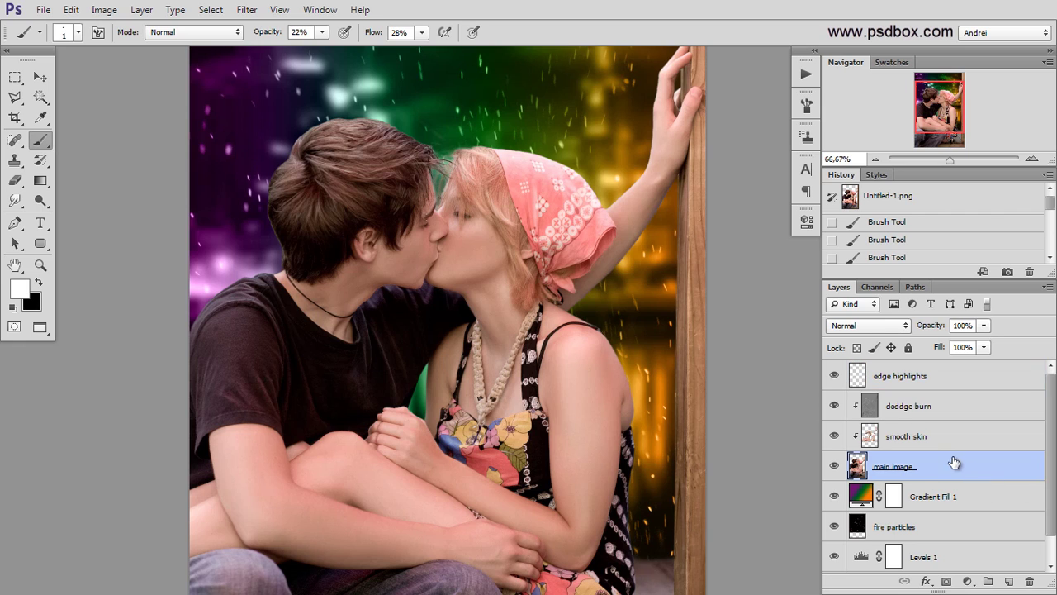
click(928, 439)
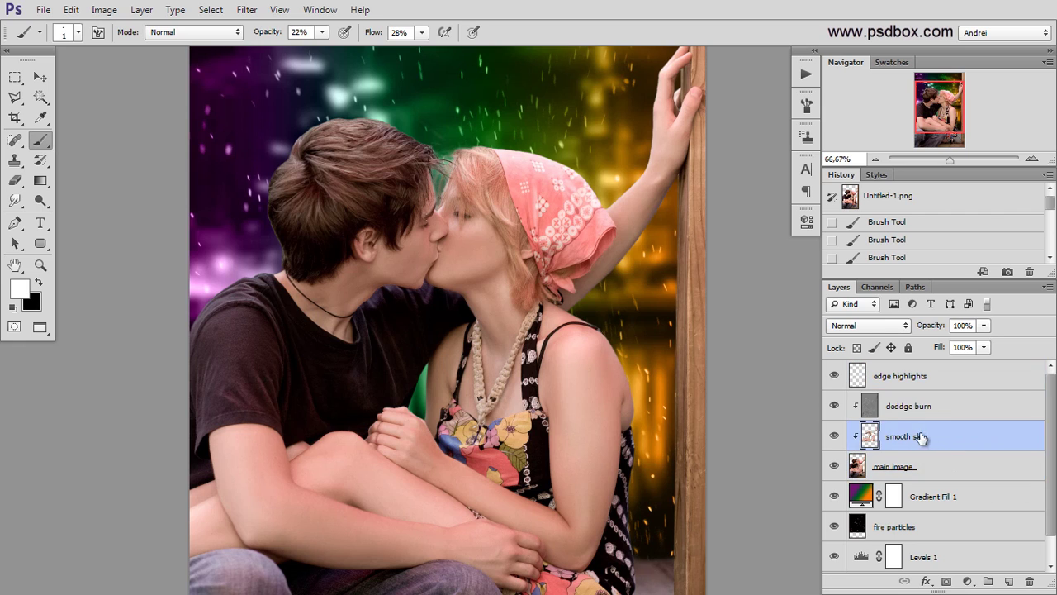
click(968, 581)
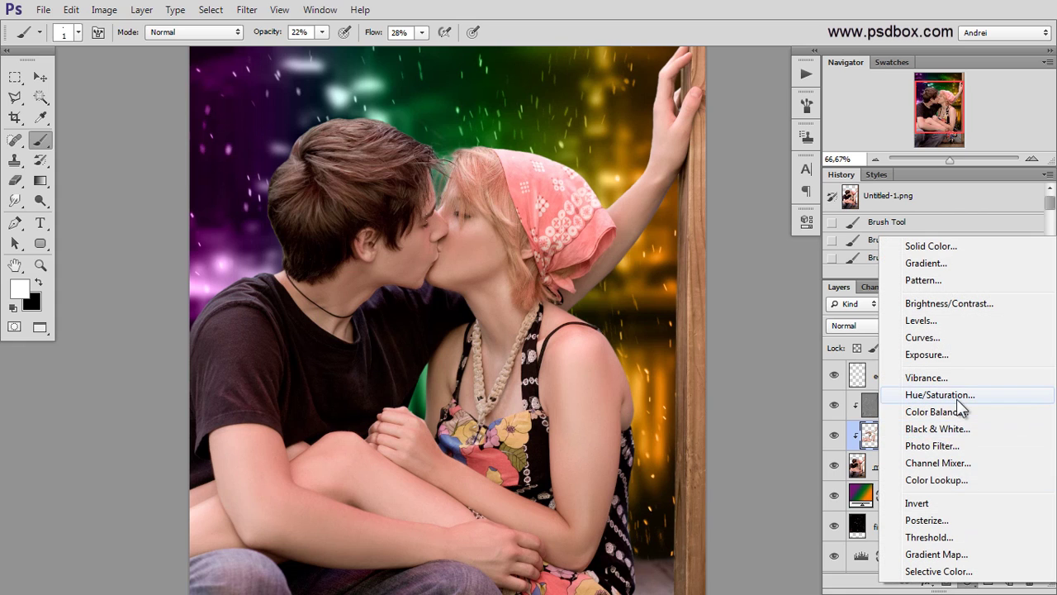
click(942, 394)
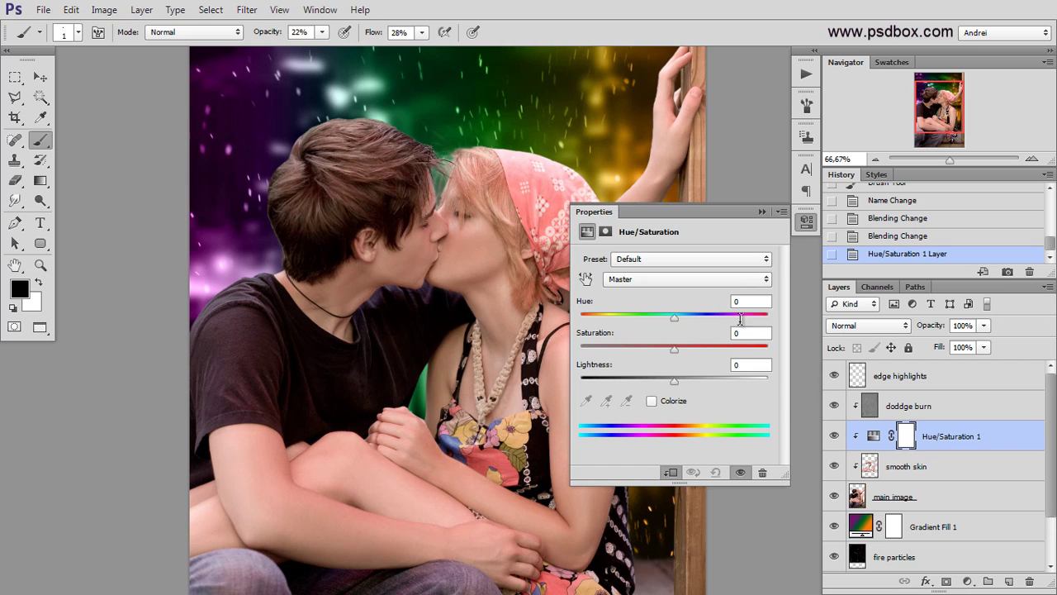
drag(715, 332, 708, 332)
text(-15)
click(1004, 443)
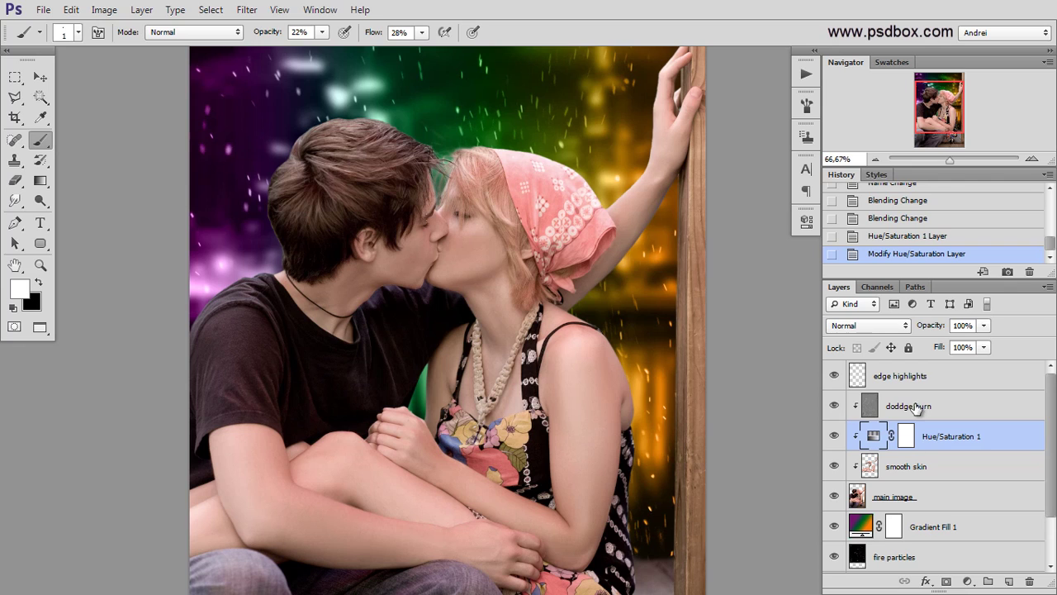
Create a layer named "screen colors" above the edge highlights layer and set its blend mode to Screen.
click(957, 382)
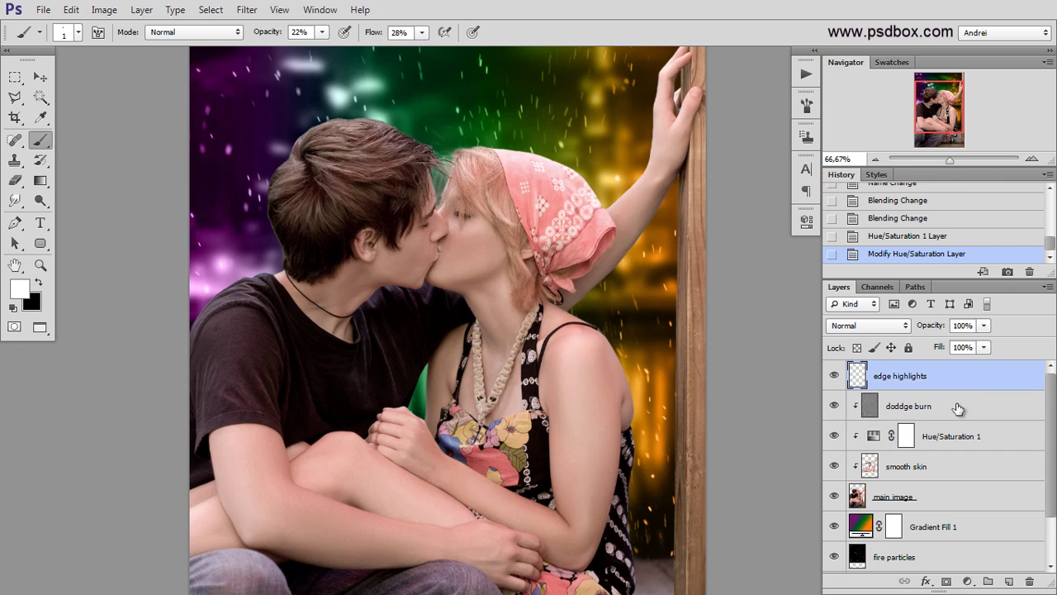
click(1008, 583)
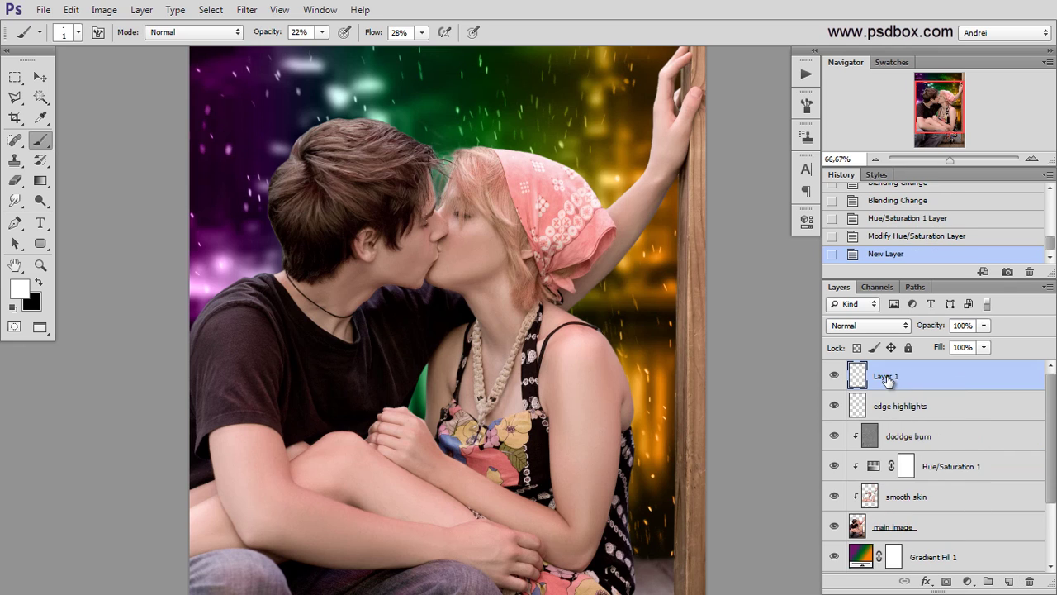
double_click(888, 377)
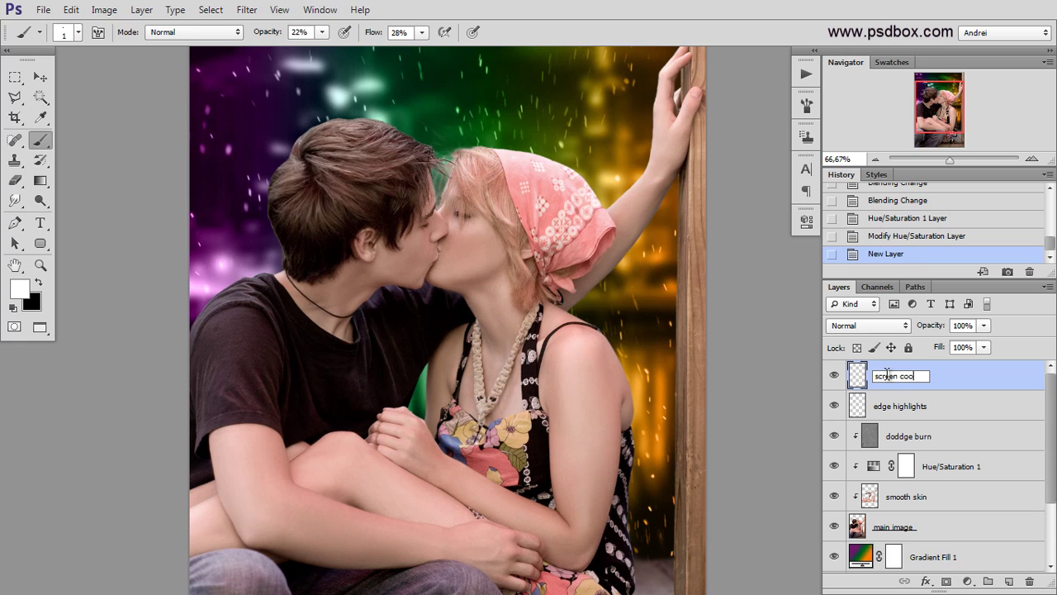
text(screen colors)
key(Return)
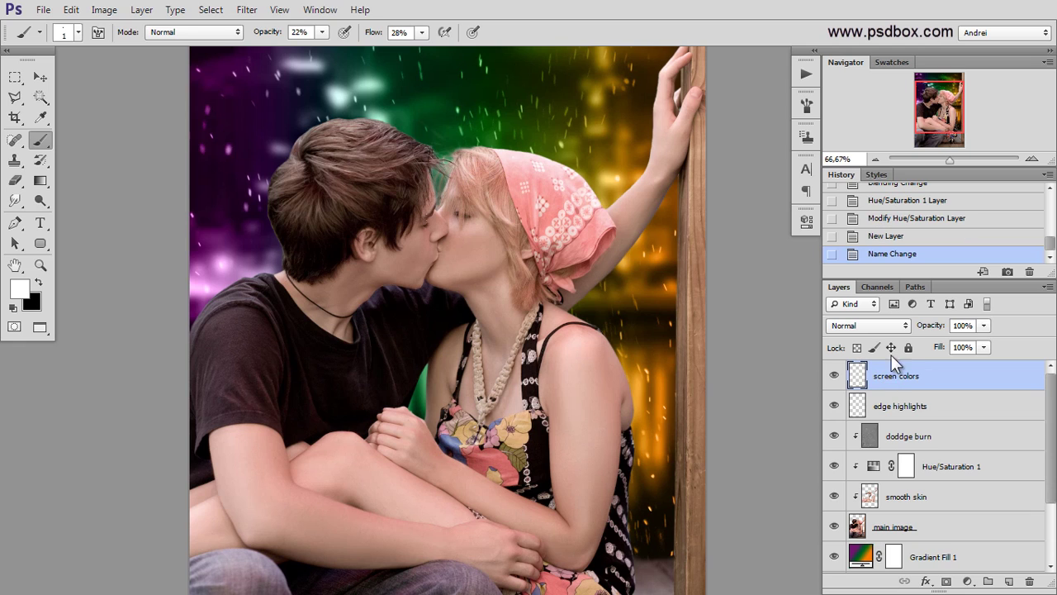
click(869, 326)
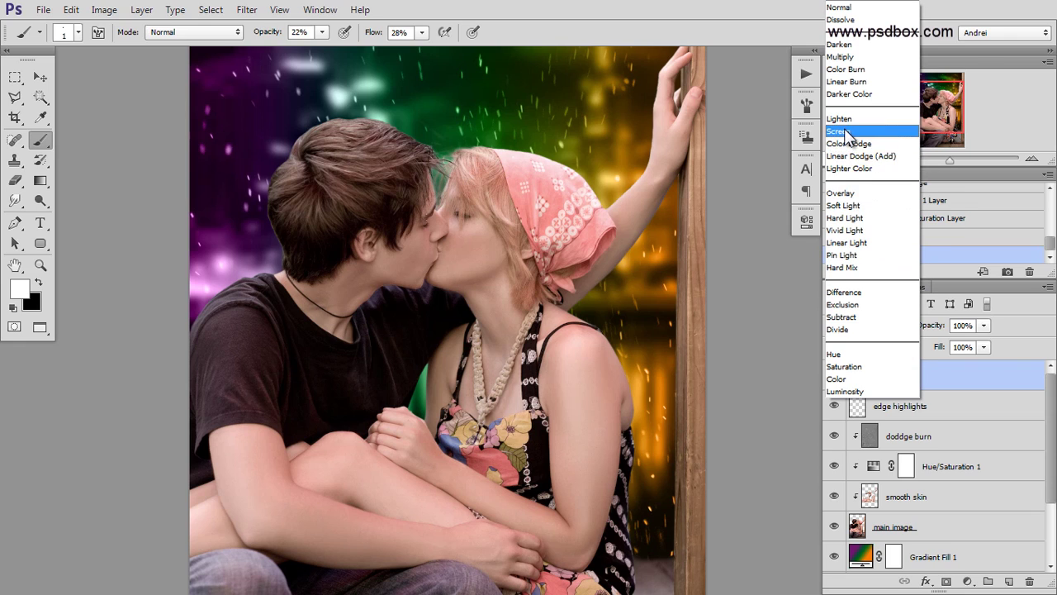
click(846, 134)
drag(947, 127, 946, 129)
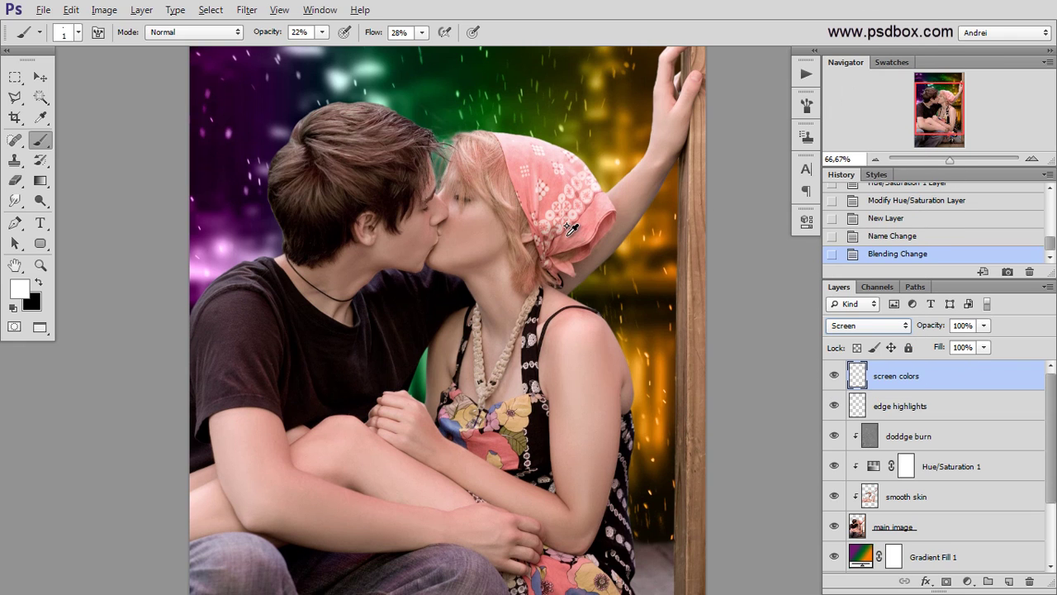
Set up a soft 319 px brush with 0% hardness and dark brown #56220b as the foreground colour.
click(12, 78)
drag(478, 166, 474, 166)
scroll(475, 167, down, 1)
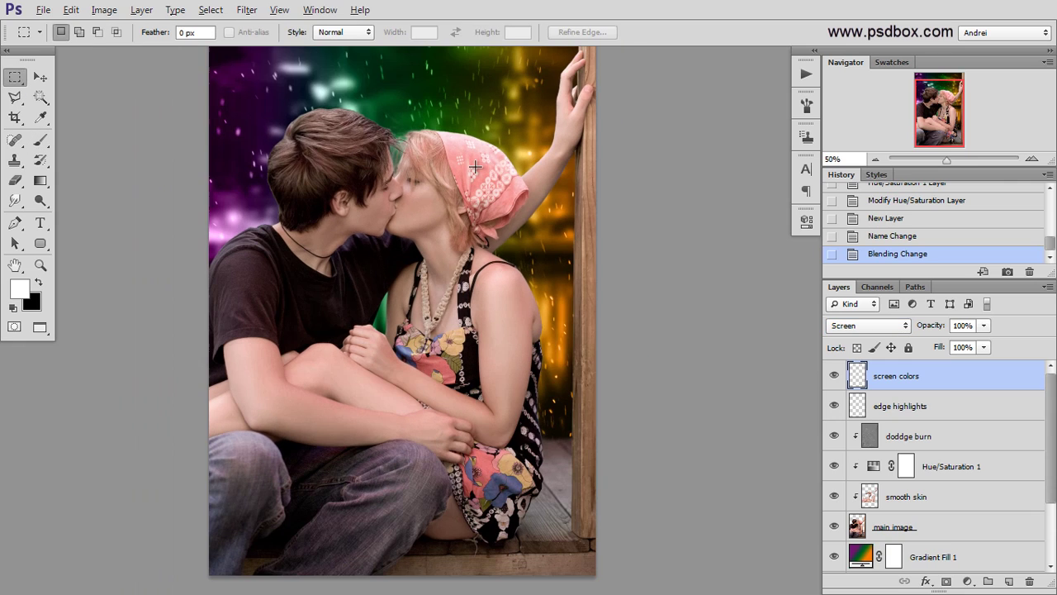
click(41, 142)
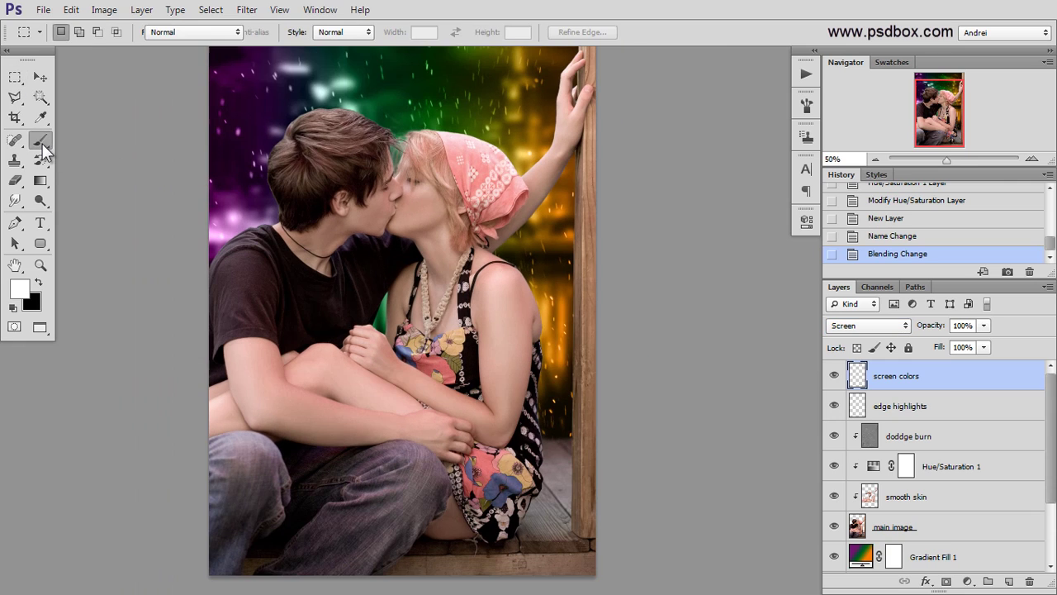
click(99, 143)
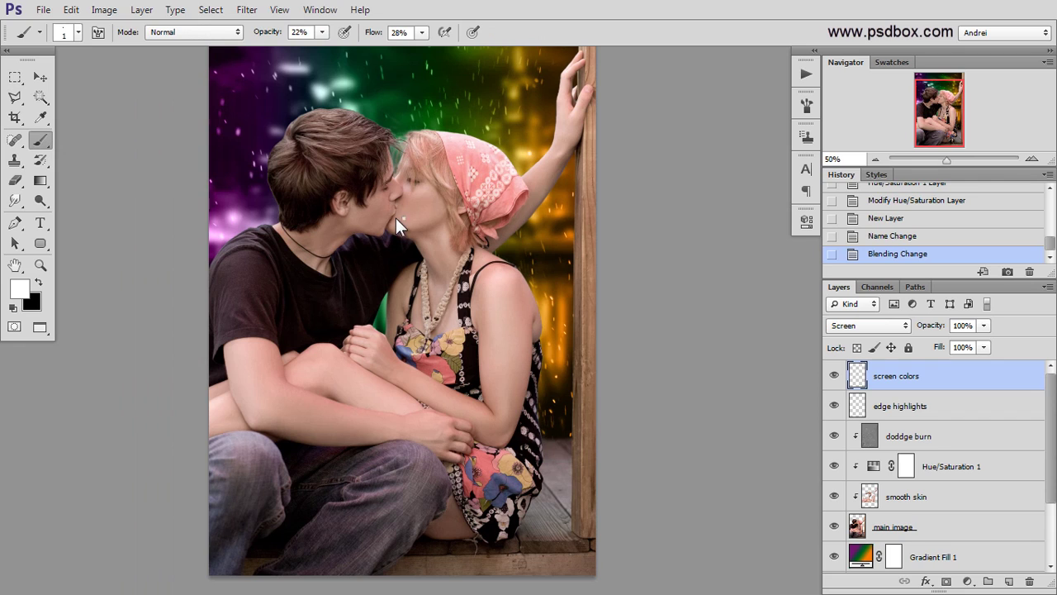
right_click(398, 218)
click(417, 291)
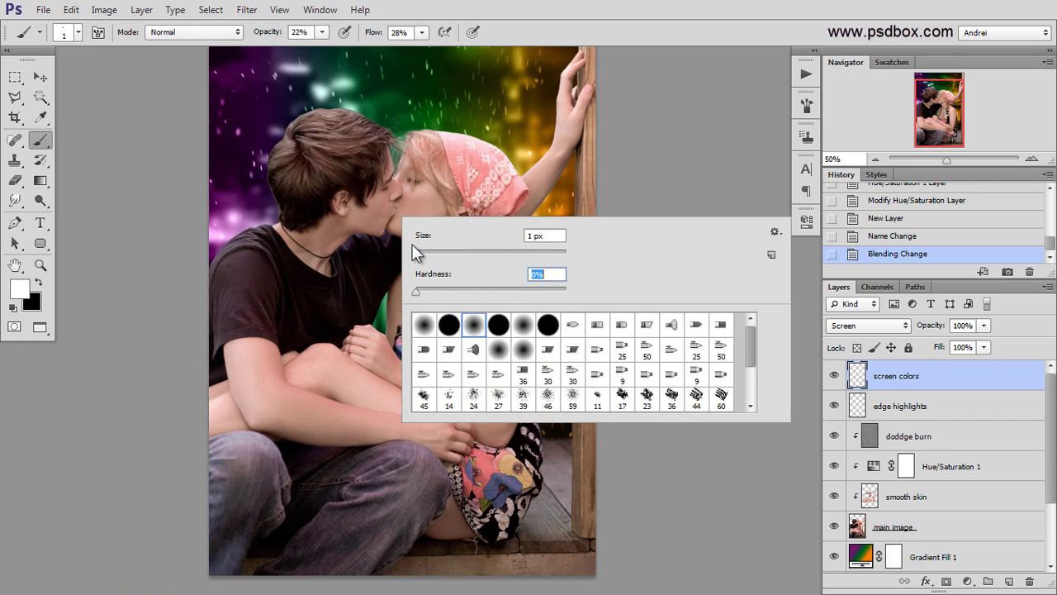
drag(416, 254, 435, 254)
drag(515, 254, 530, 253)
click(967, 379)
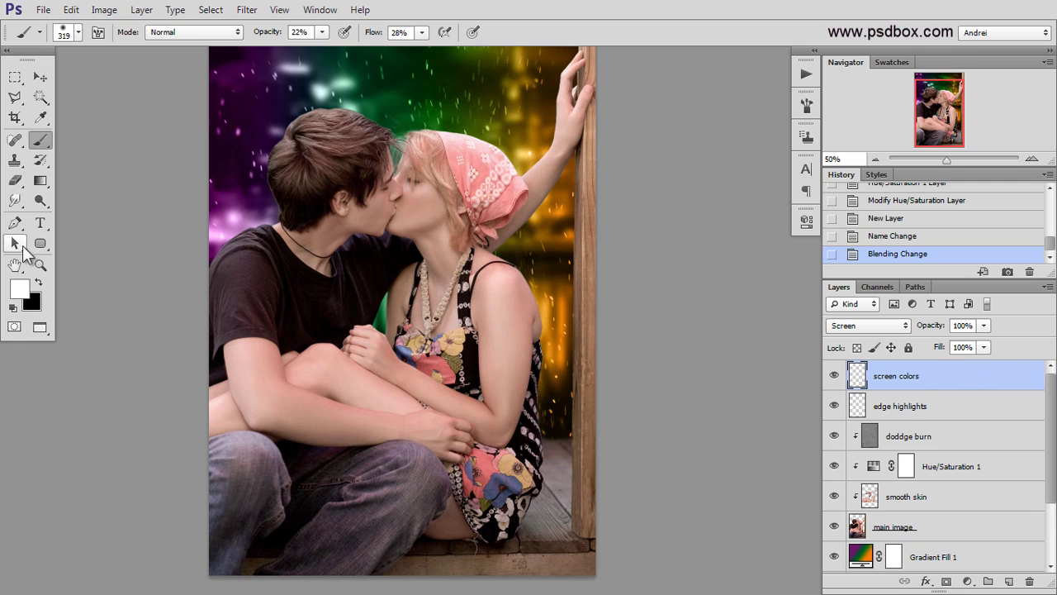
click(18, 291)
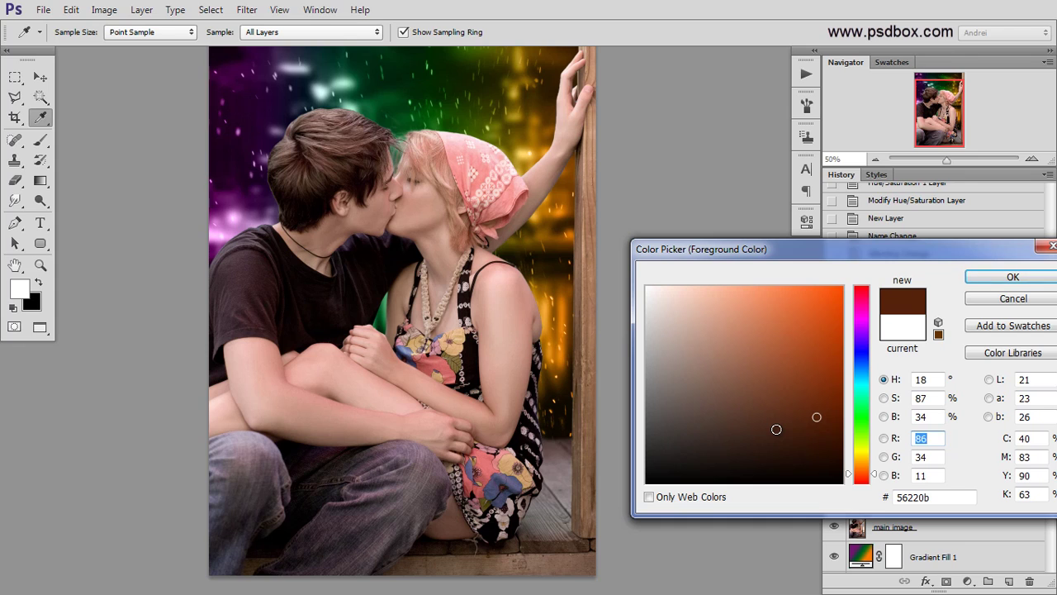
click(1004, 278)
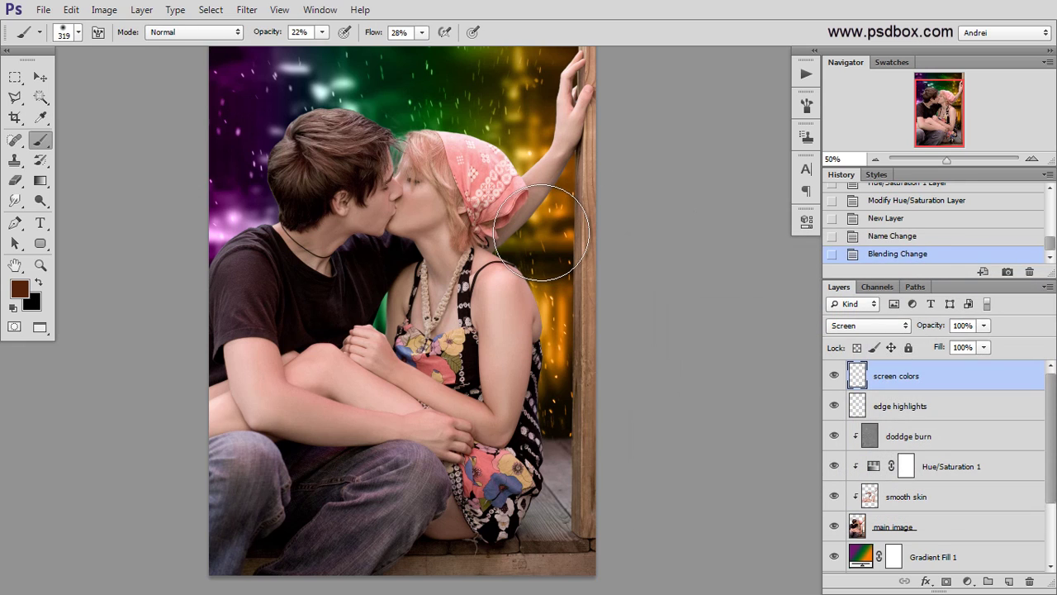
Dab brown light beside the woman's headscarf and raise the brush's opacity and flow to 100%.
click(546, 237)
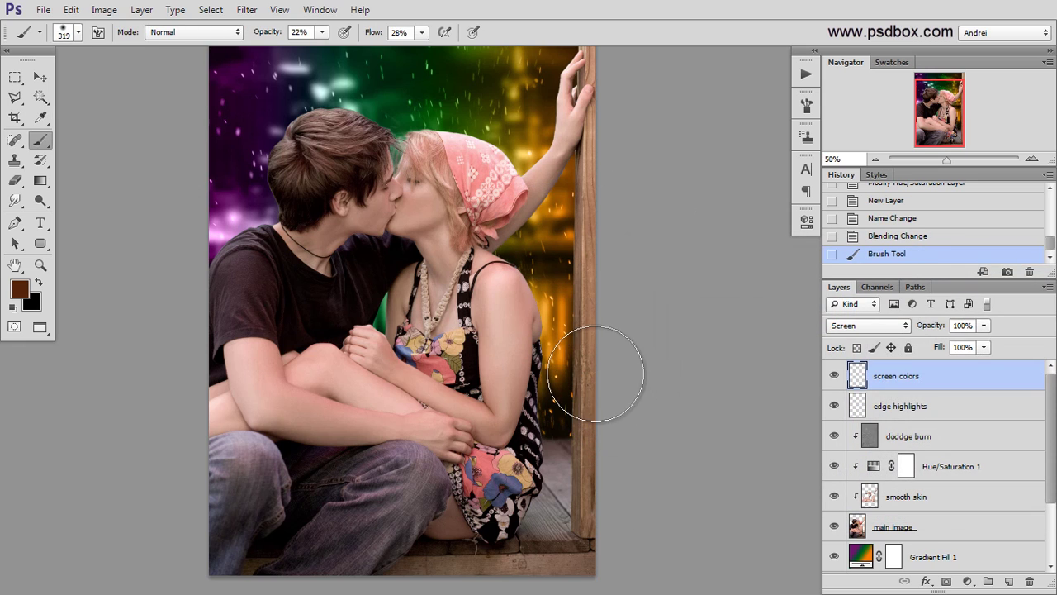
click(322, 33)
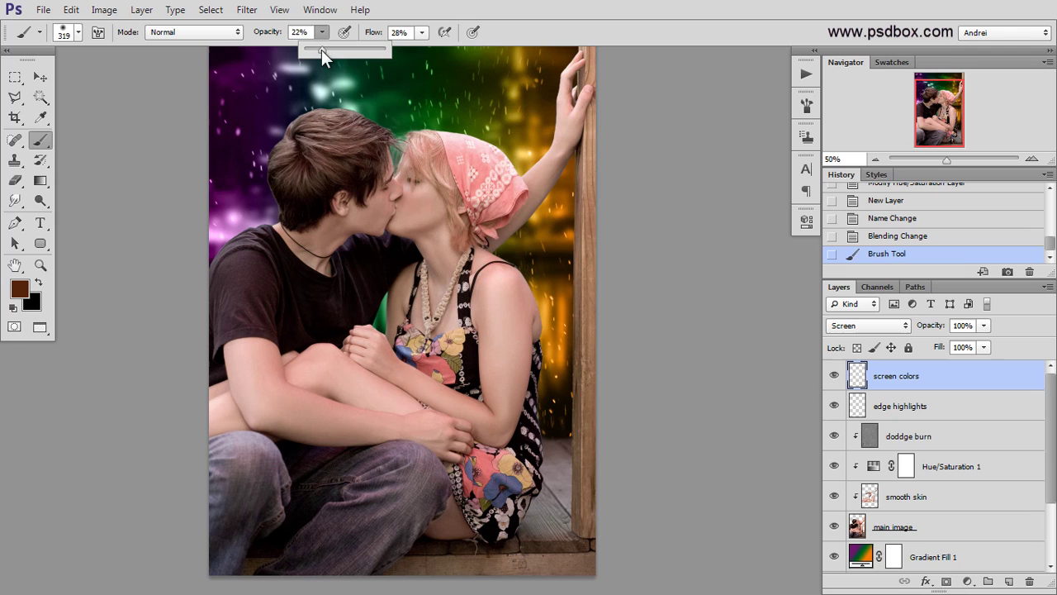
click(423, 34)
drag(463, 52, 489, 57)
Paint brown light on the "screen colors" layer along the woman's back and the background near the wooden post.
click(537, 279)
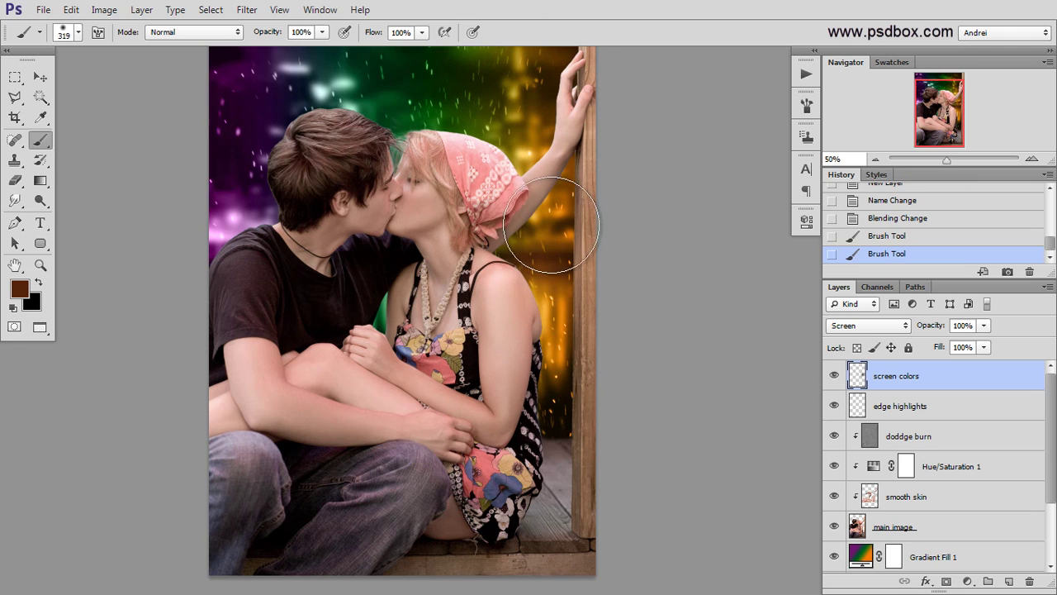
click(561, 171)
scroll(293, 211, up, 2)
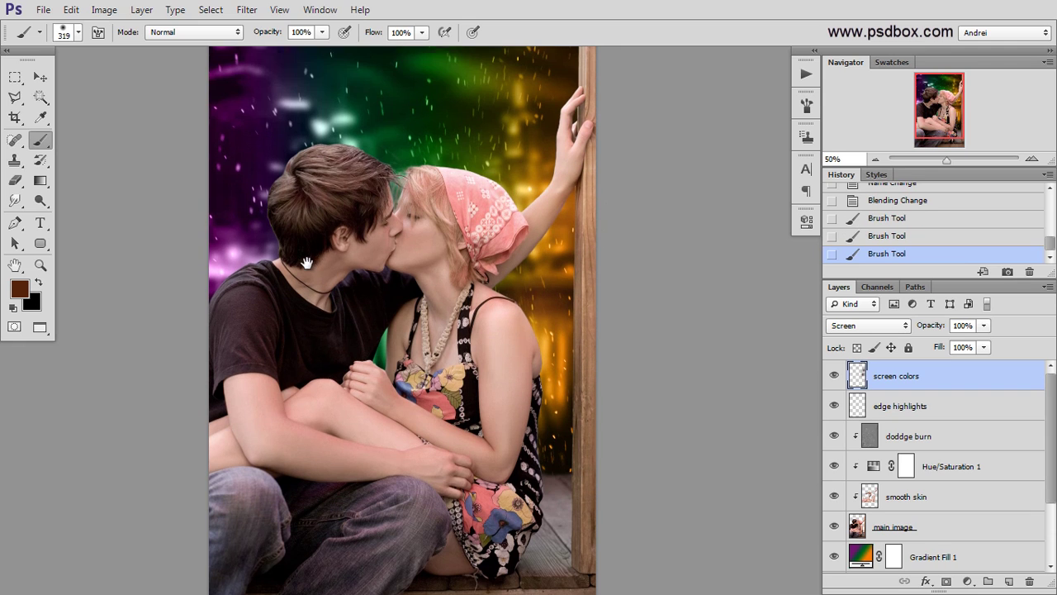
click(262, 284)
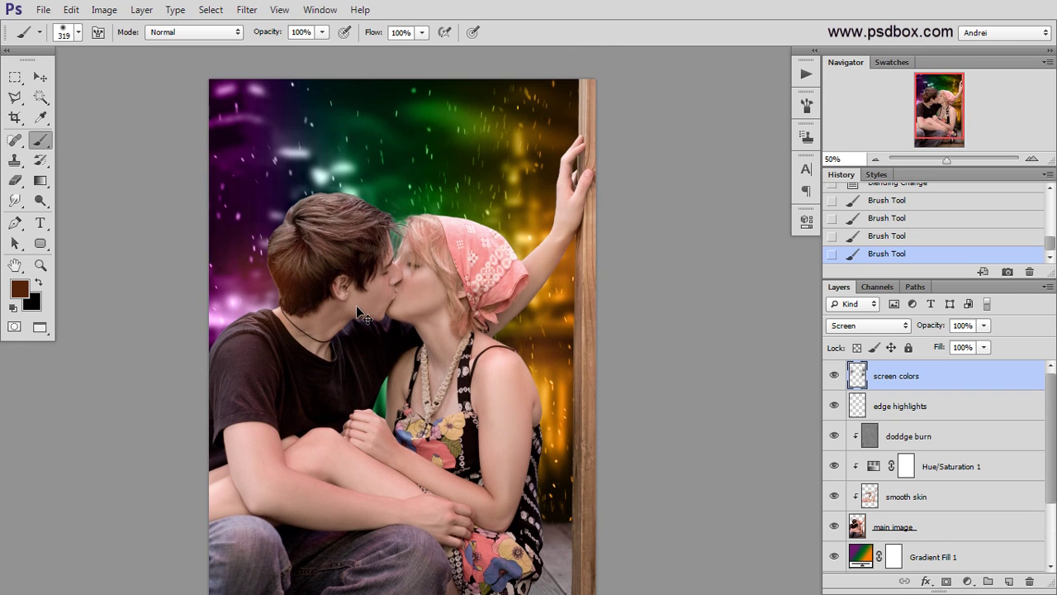
key(ctrl+z)
drag(453, 364, 423, 252)
click(512, 399)
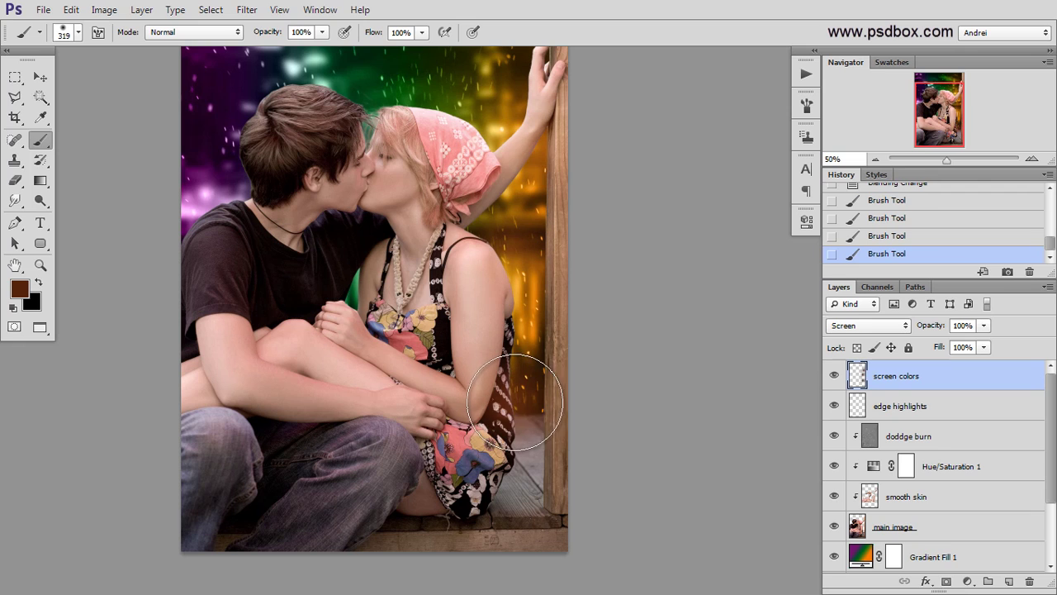
mouse_move(523, 132)
mouse_down()
mouse_move(548, 238)
mouse_move(543, 220)
mouse_up()
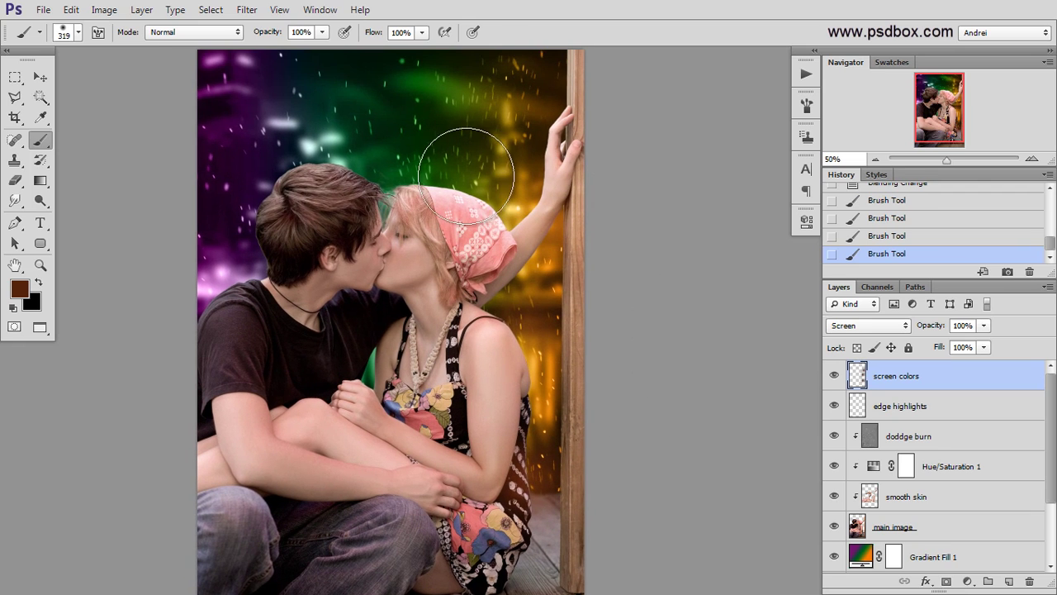
Try brown light behind the man's head and undo the dabs.
click(256, 181)
key(ctrl+z)
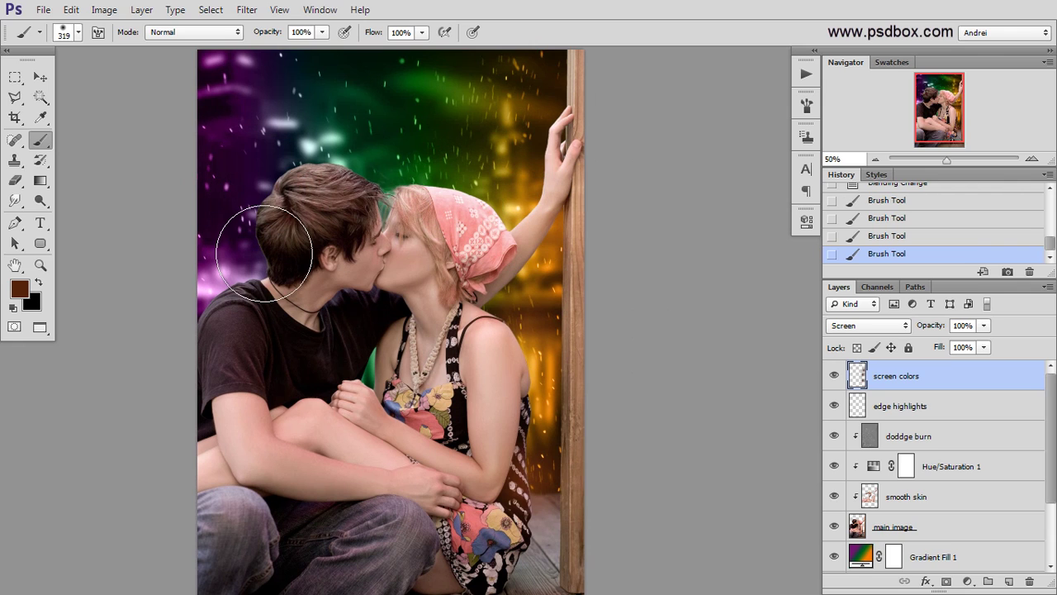
click(264, 256)
key(ctrl+z)
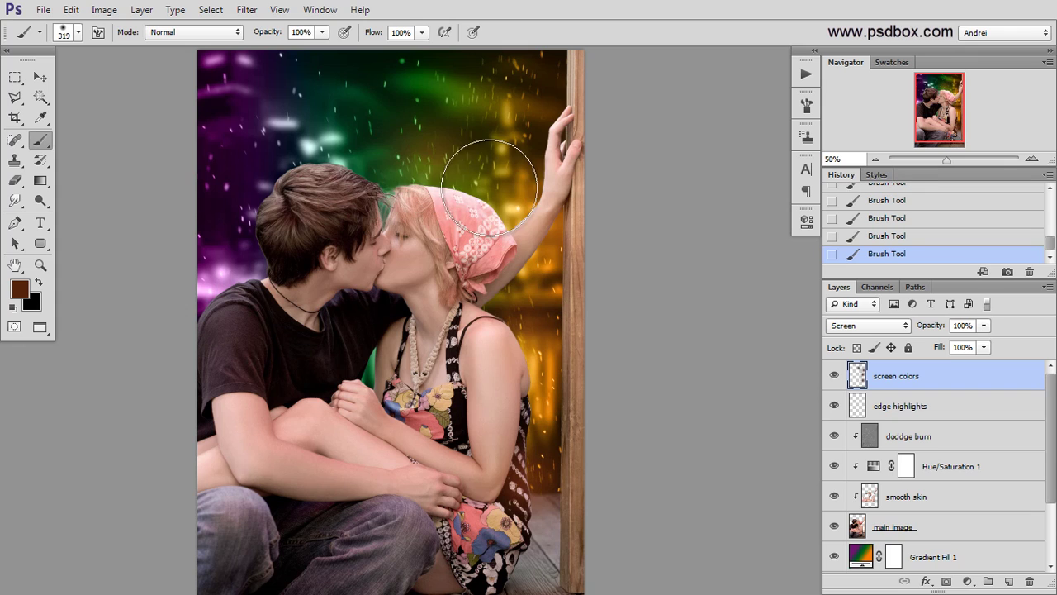
Set the brush size to 422 px and the foreground colour to dark teal #00403c.
right_click(377, 191)
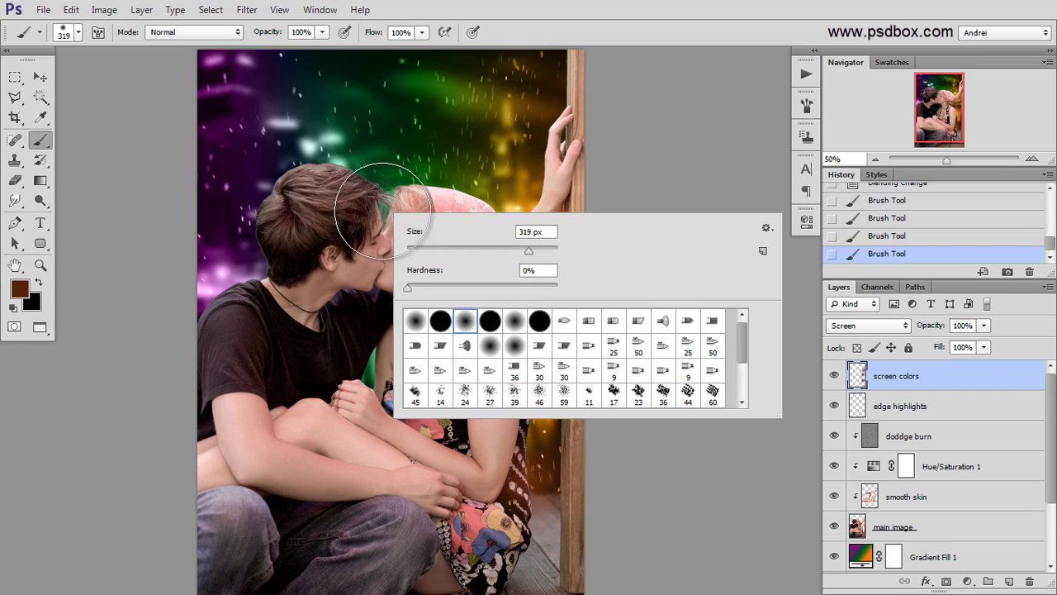
drag(534, 253, 538, 255)
click(912, 370)
click(18, 289)
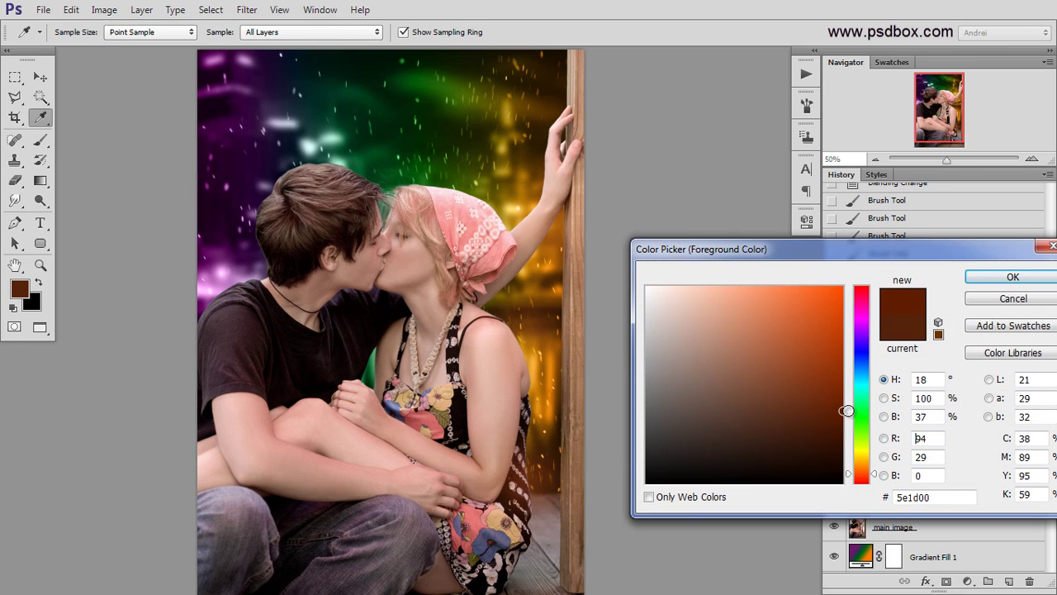
click(865, 381)
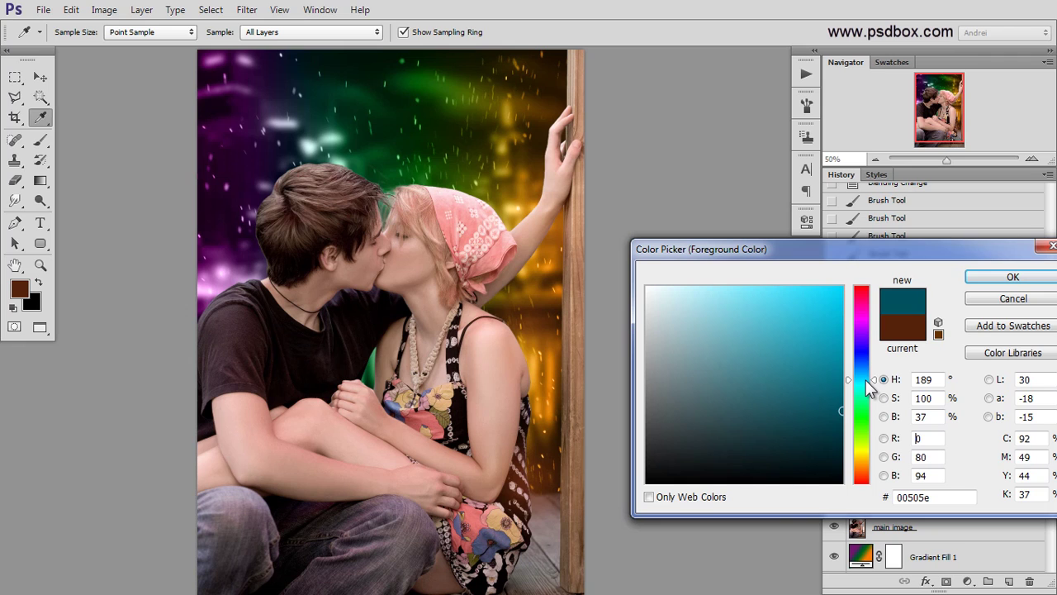
drag(865, 381, 865, 387)
drag(834, 424, 847, 435)
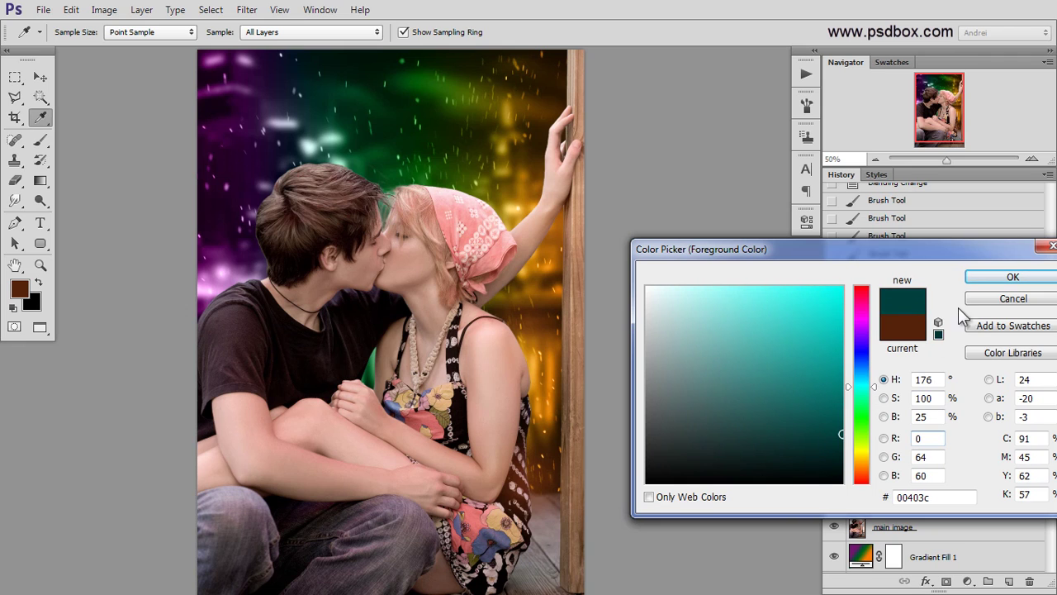
click(982, 278)
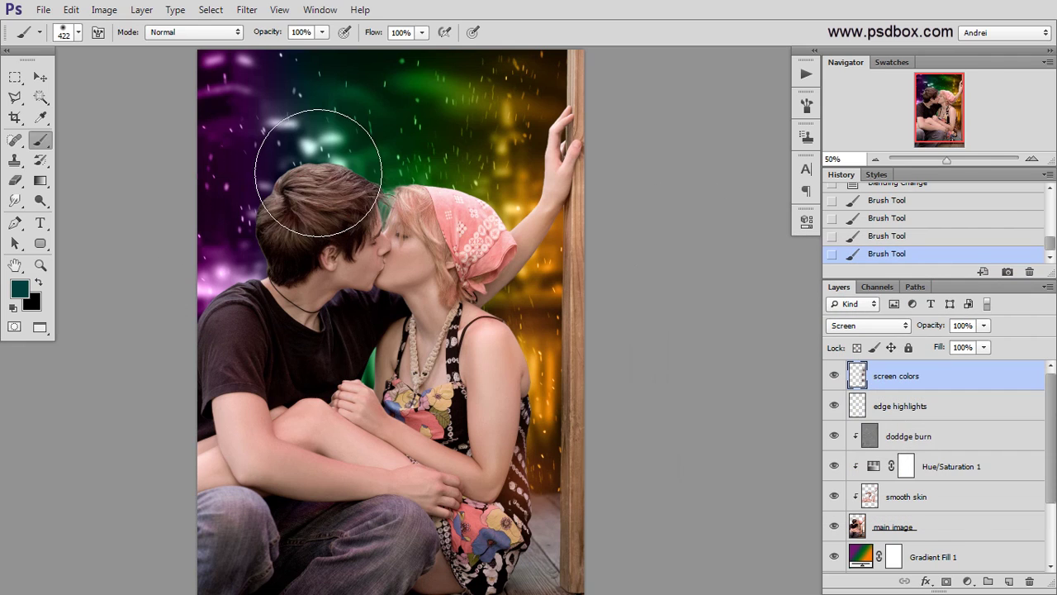
Paint a dab of dark teal light on the green background above the woman's headscarf, undoing the dab on the man's hair.
click(319, 161)
key(ctrl+z)
click(425, 148)
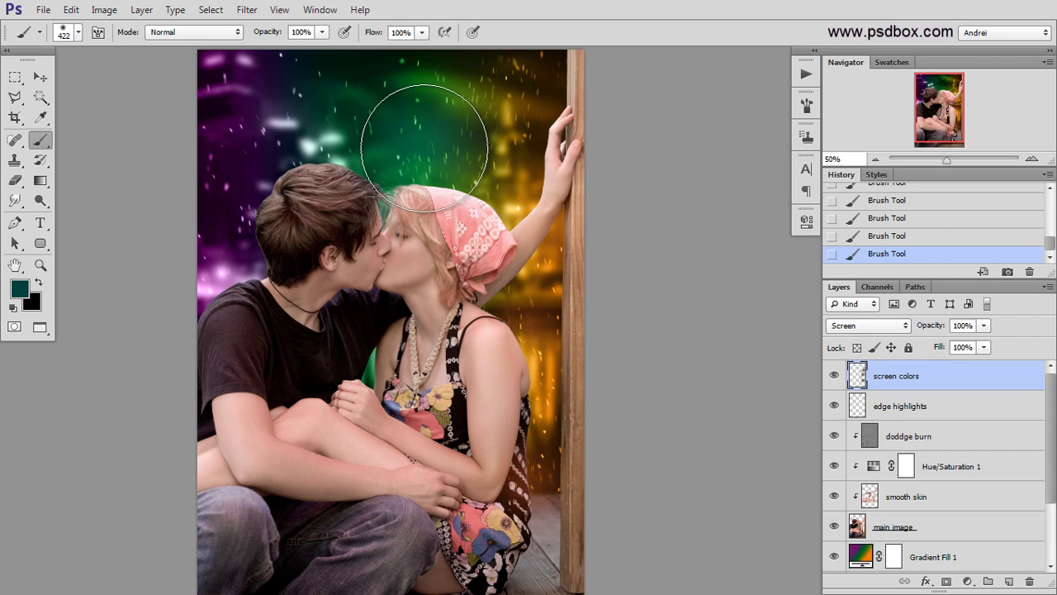
Try dark teal light on the man's hair and undo it.
drag(528, 418, 508, 376)
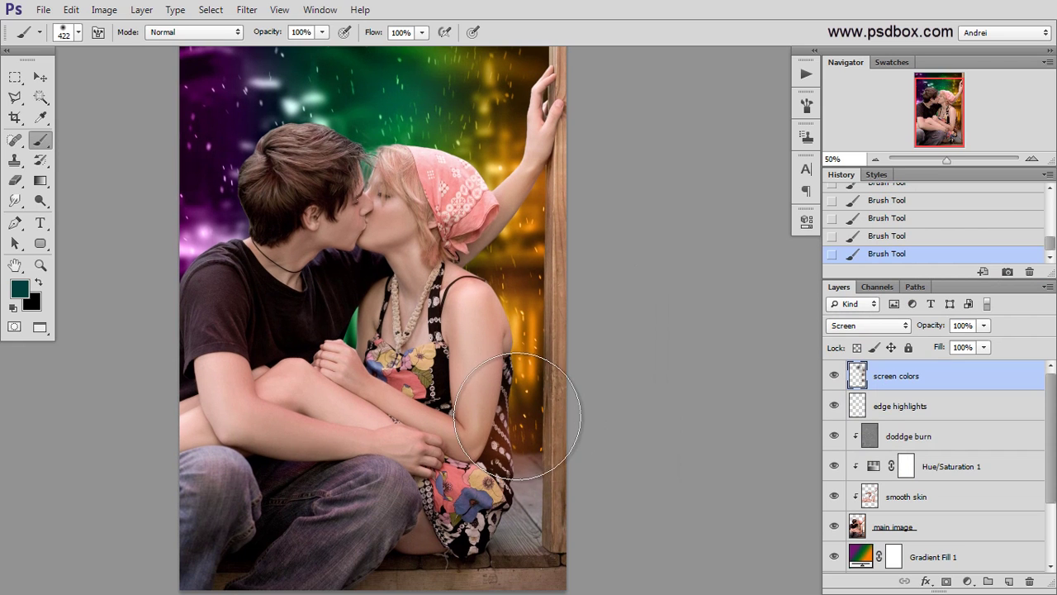
click(238, 203)
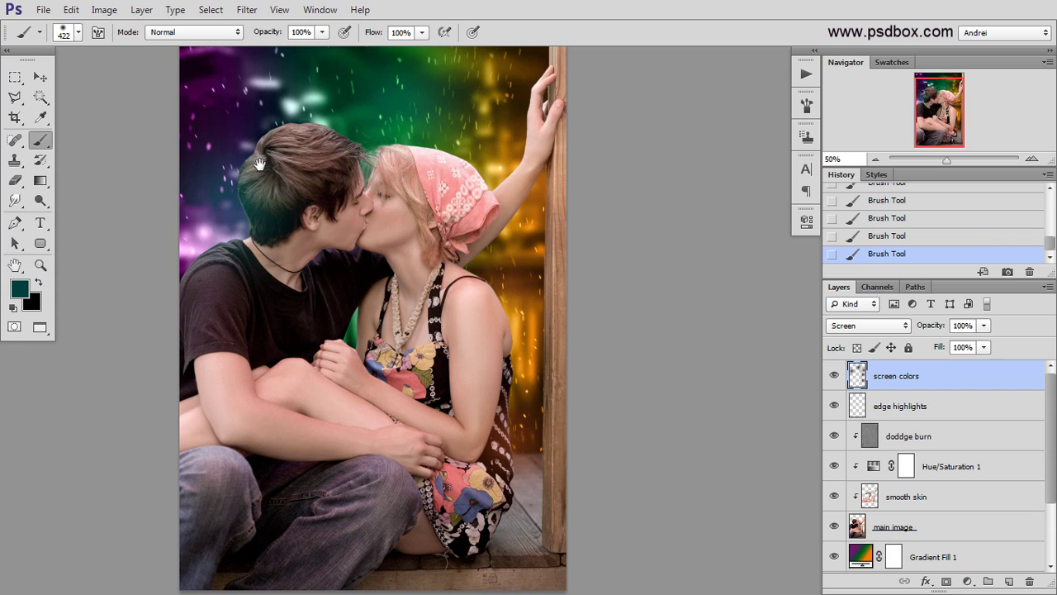
drag(257, 165, 259, 256)
key(ctrl+z)
click(286, 192)
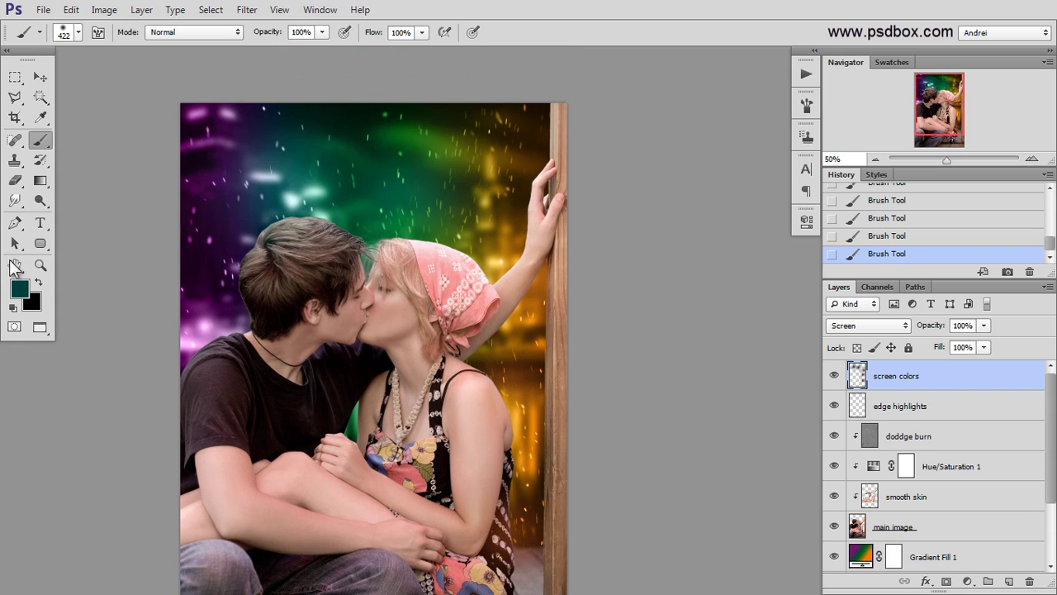
key(ctrl+z)
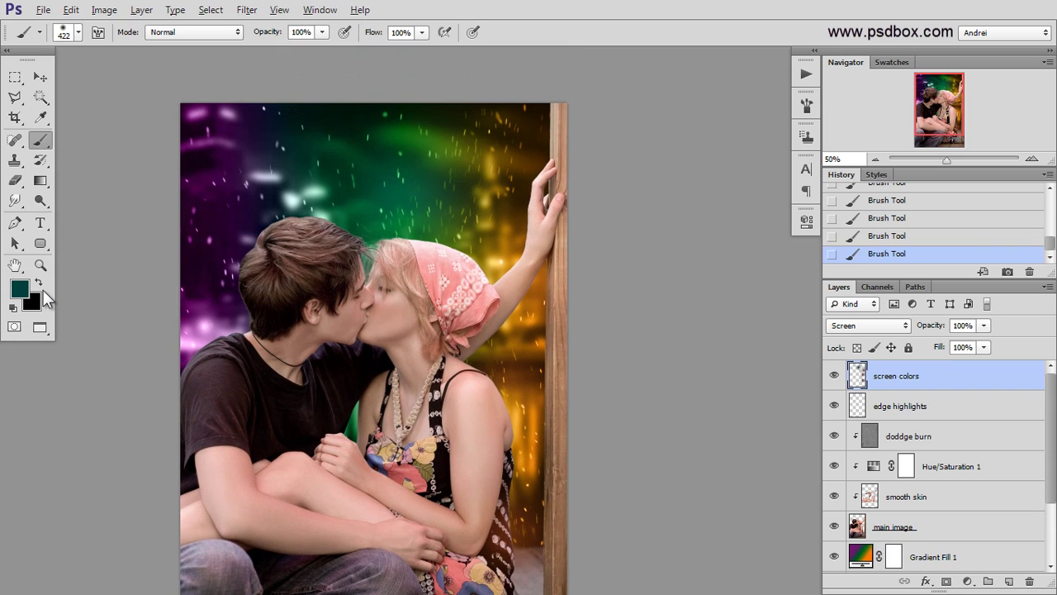
key(ctrl+z)
Set the foreground colour to orange #a85300 and paint a glow over the front of the man's hair and the background behind it.
click(19, 289)
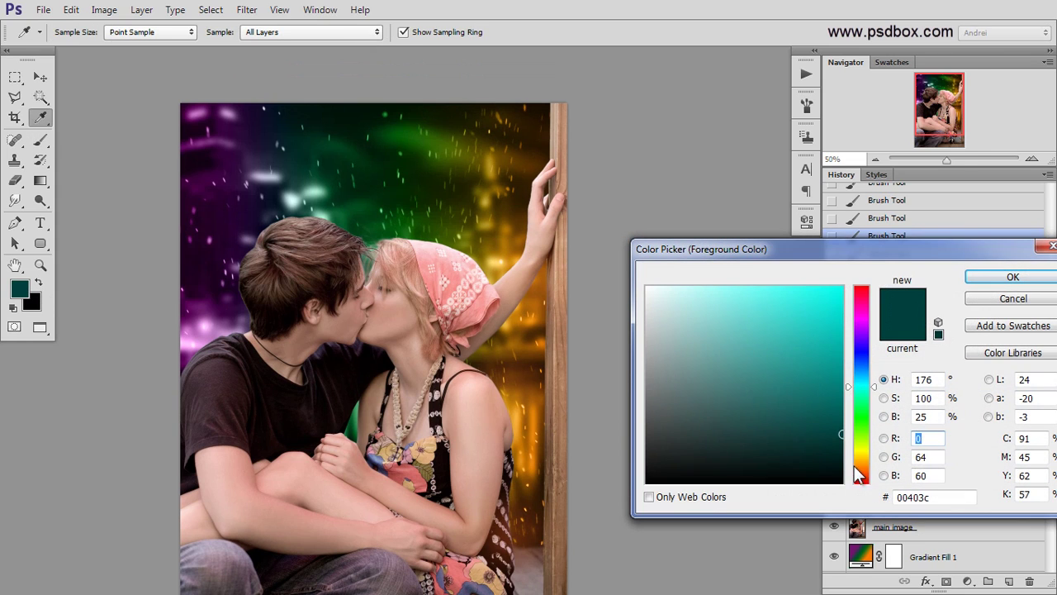
click(857, 468)
click(1013, 277)
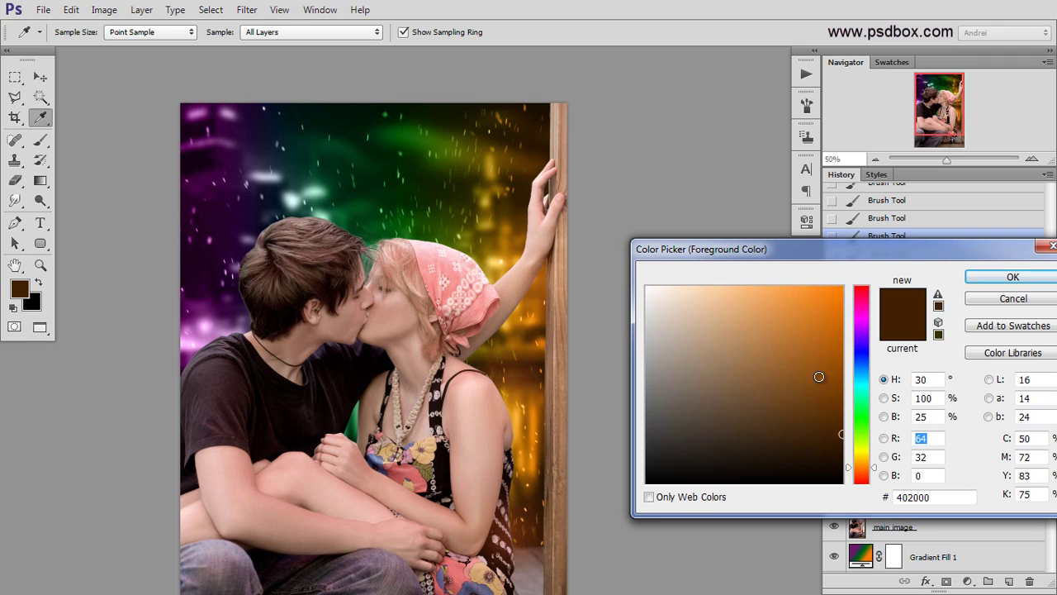
drag(834, 354, 850, 352)
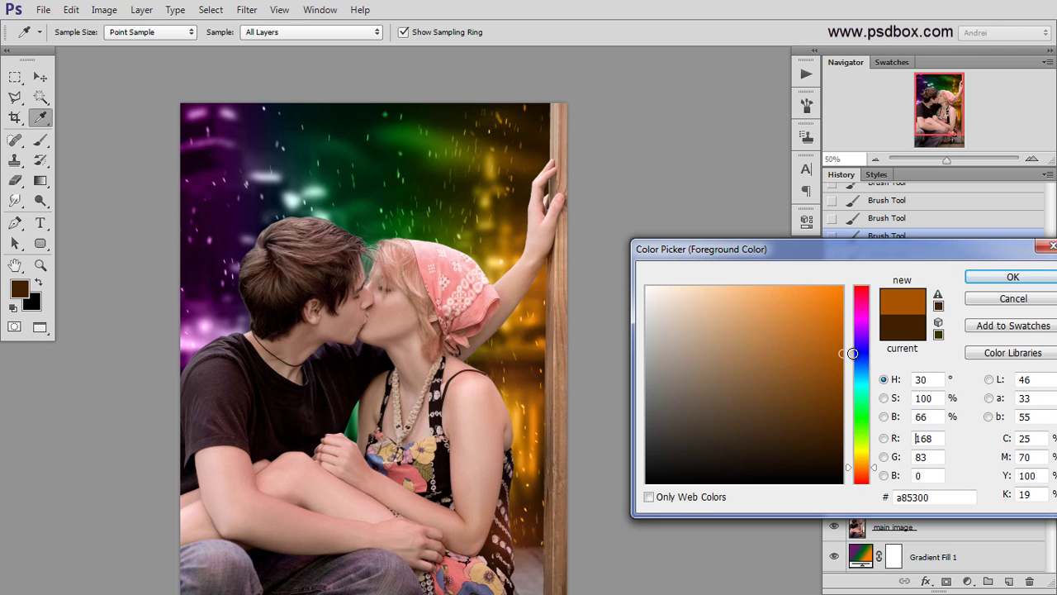
click(1013, 278)
key(b)
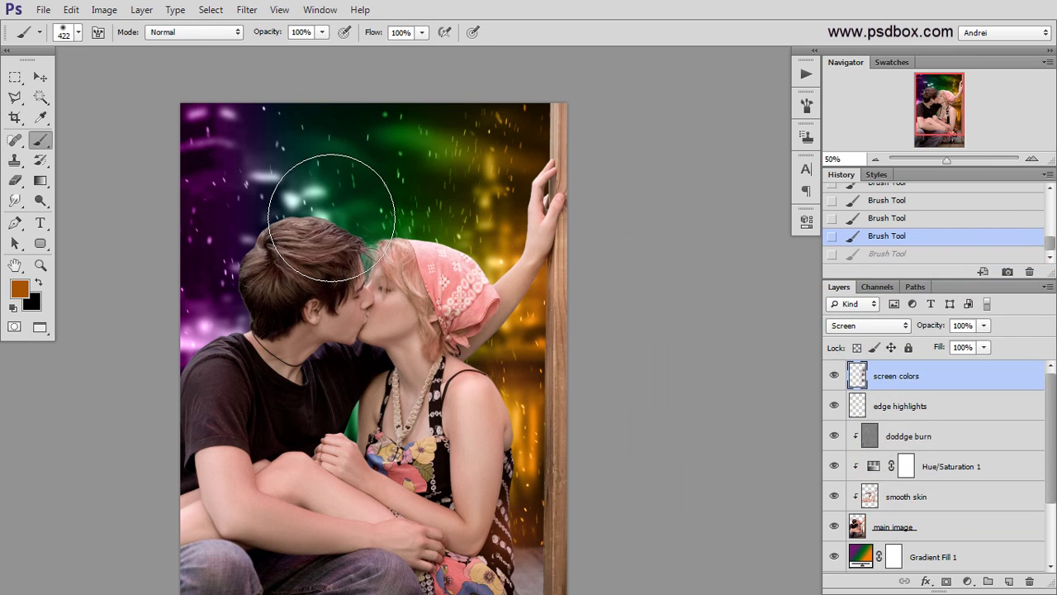
click(346, 219)
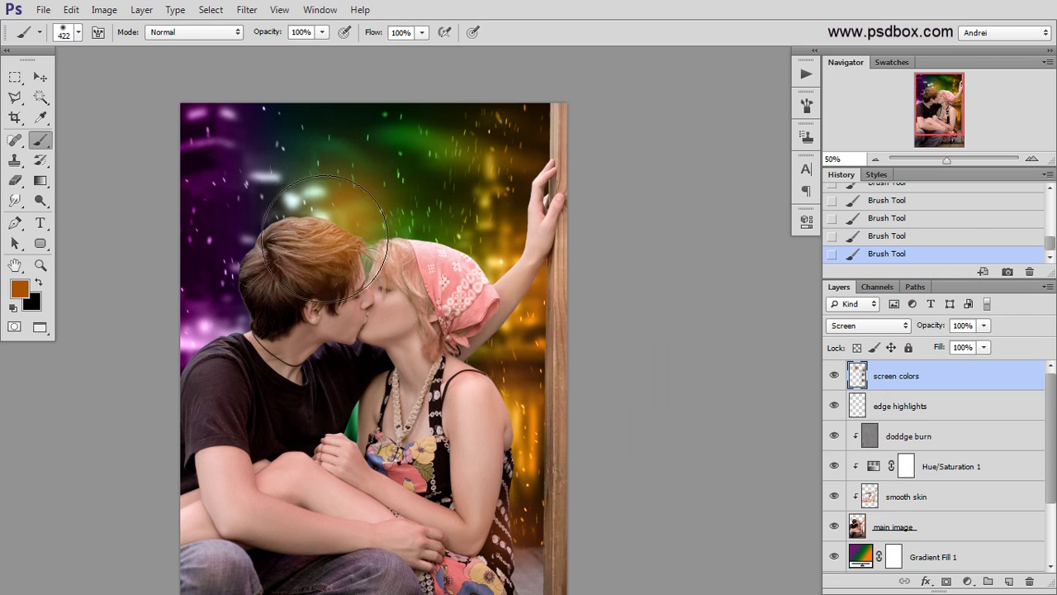
Dab pale orange #dba979 at the front of the man's hair with a smaller 187 px brush.
click(20, 294)
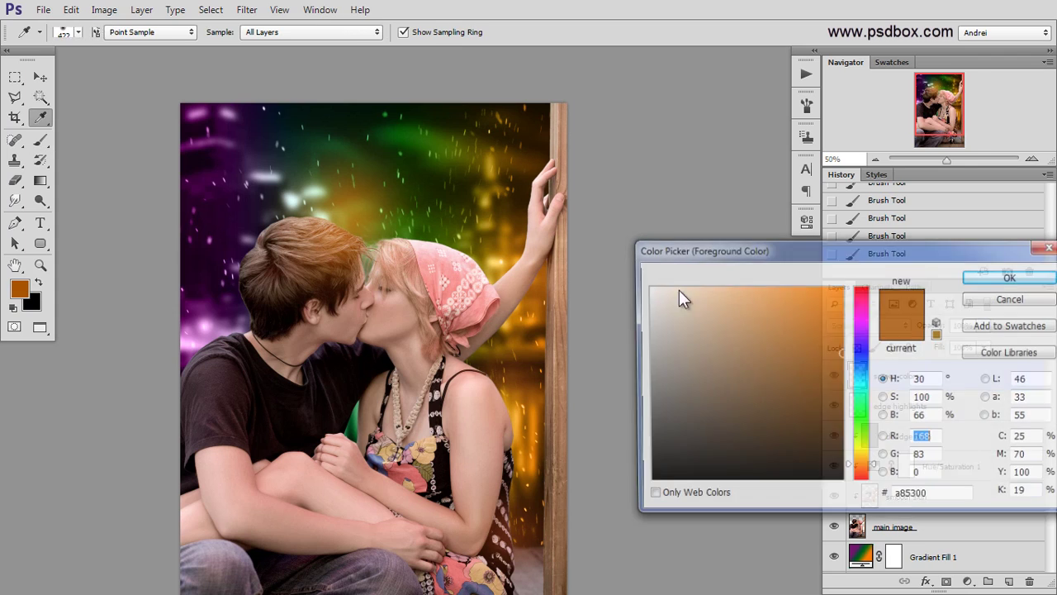
drag(758, 335, 734, 321)
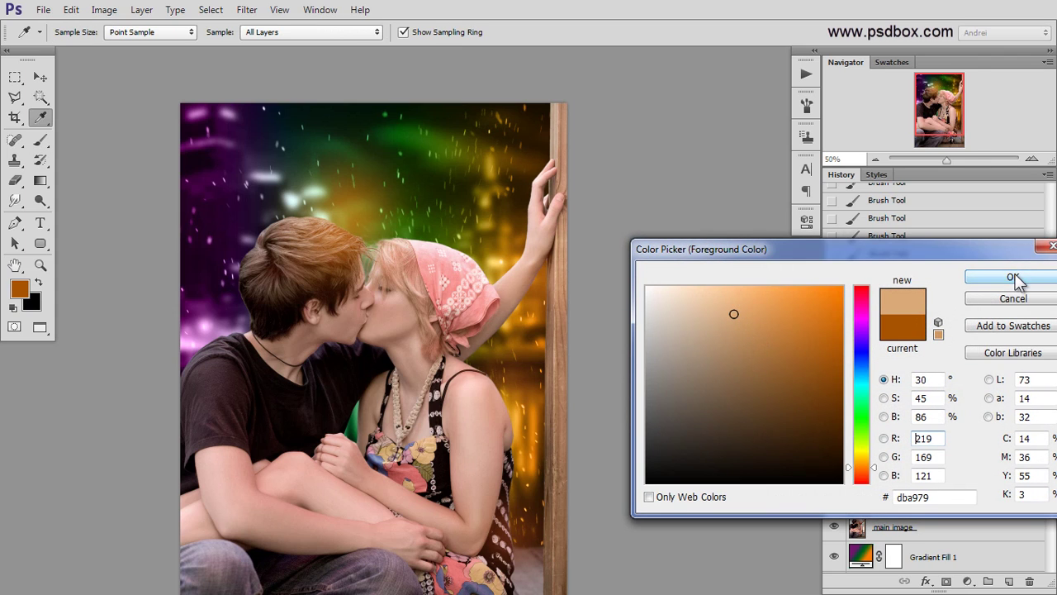
click(1014, 278)
right_click(576, 279)
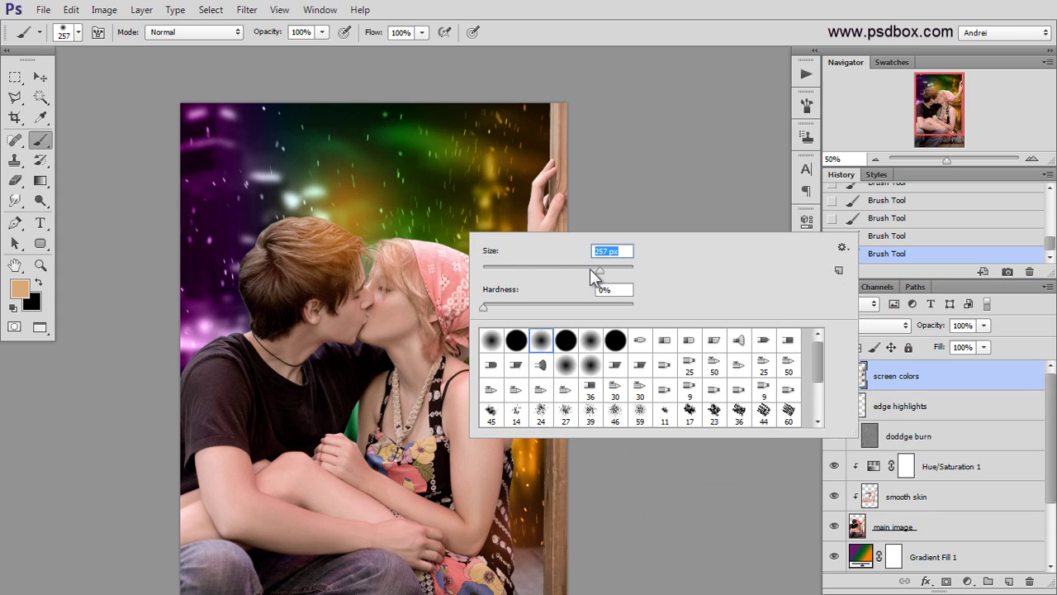
click(349, 232)
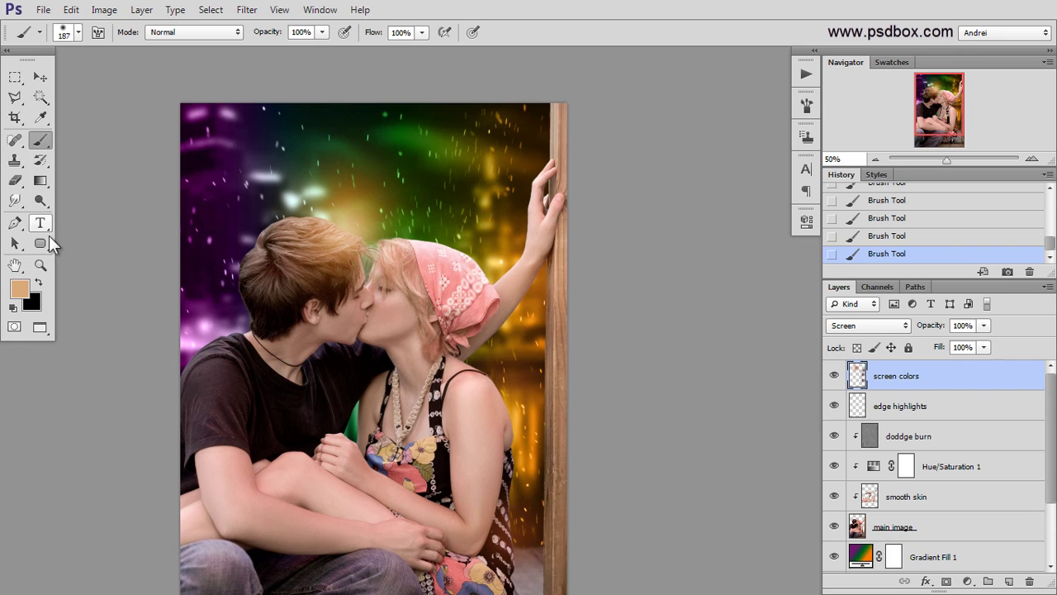
Paint dark purple #1b0a39 light on the background behind the man's head with a 432 px brush.
click(19, 288)
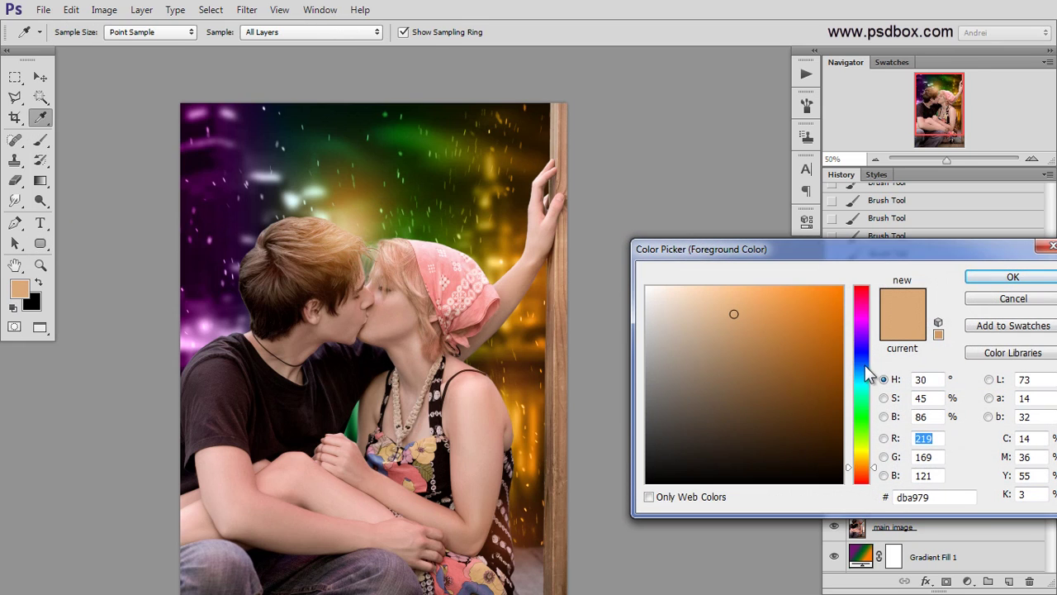
click(864, 340)
mouse_move(805, 340)
mouse_down()
mouse_move(833, 401)
mouse_move(807, 438)
mouse_up()
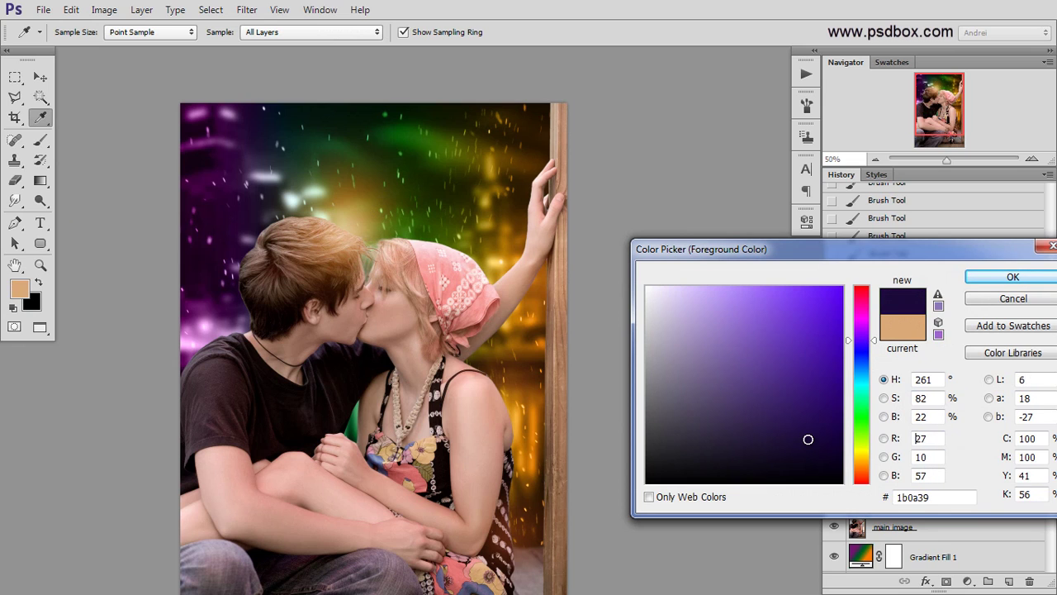
click(1012, 278)
right_click(493, 239)
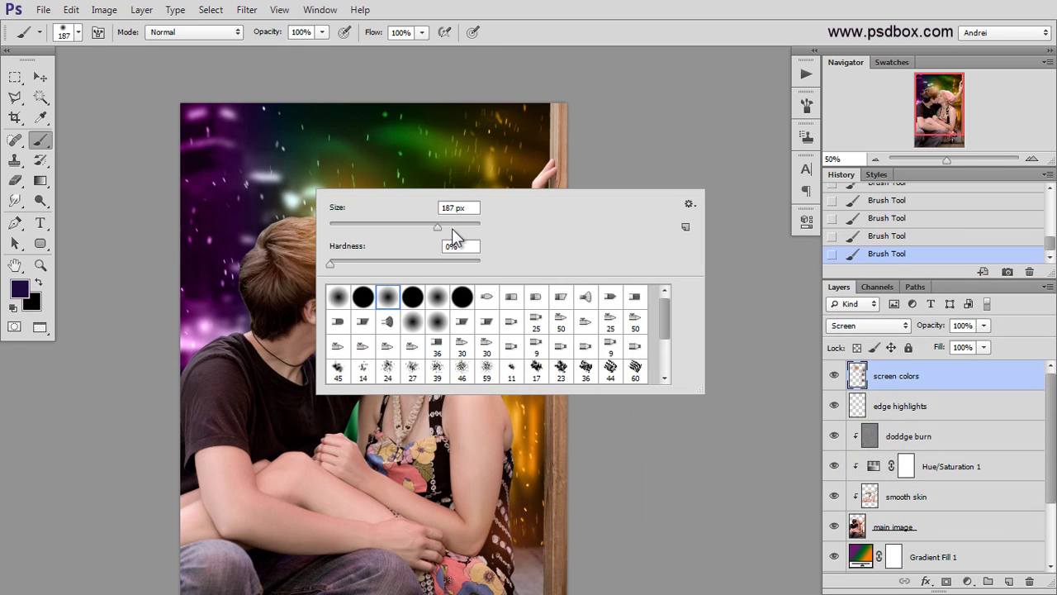
click(451, 226)
click(460, 225)
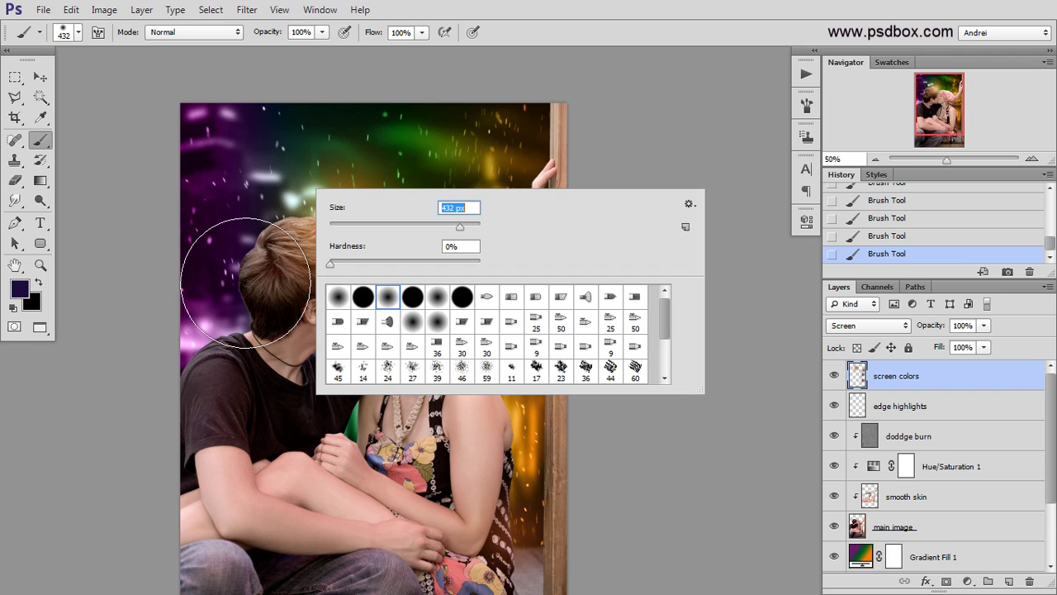
click(211, 224)
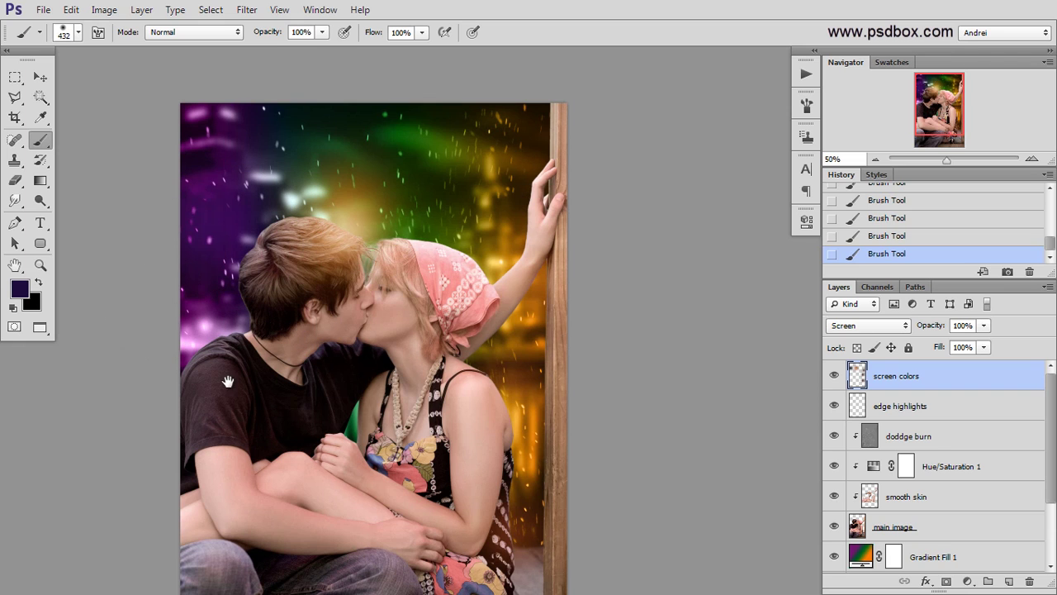
Paint coloured light over the couple on the "dodge colors" layer in Color Dodge mode.
drag(227, 382, 221, 304)
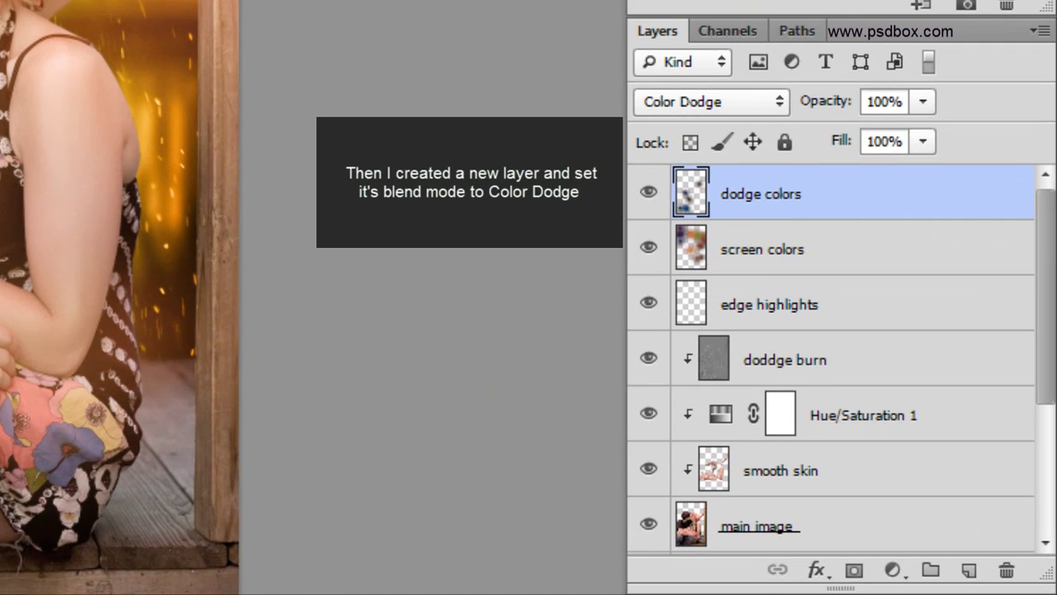
drag(490, 318, 519, 370)
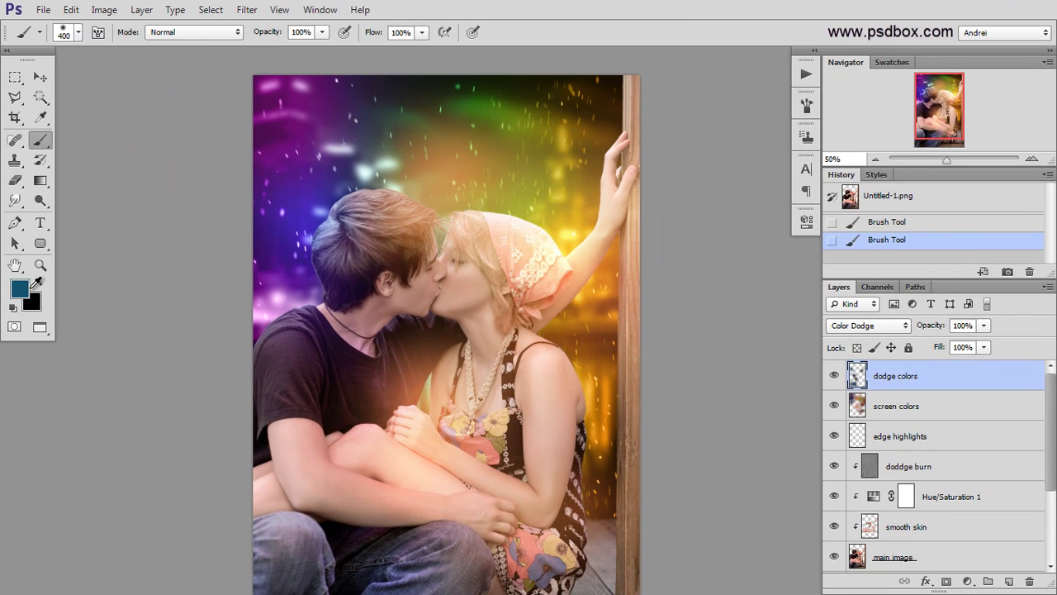
Set the foreground colour to dark orange #5d3307 and dab light over the front of the man's hair with a 308 px brush.
click(19, 288)
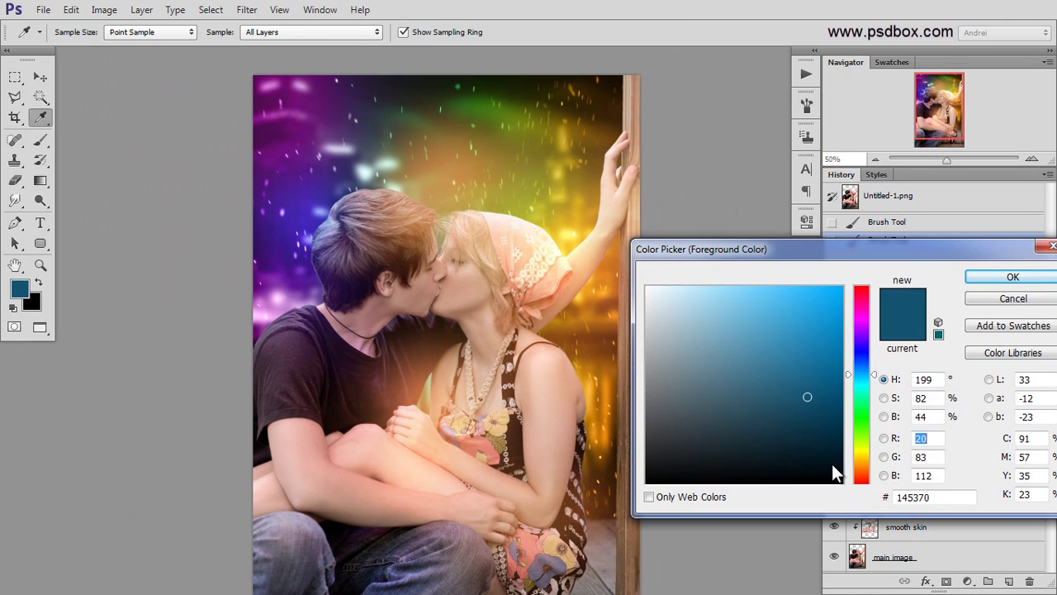
click(860, 468)
click(829, 412)
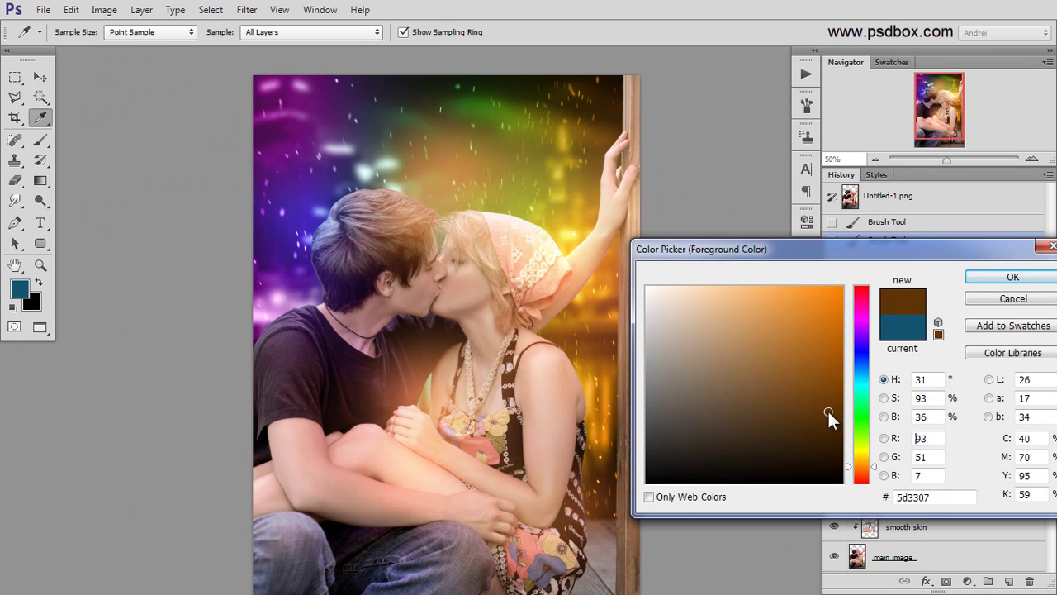
click(1014, 280)
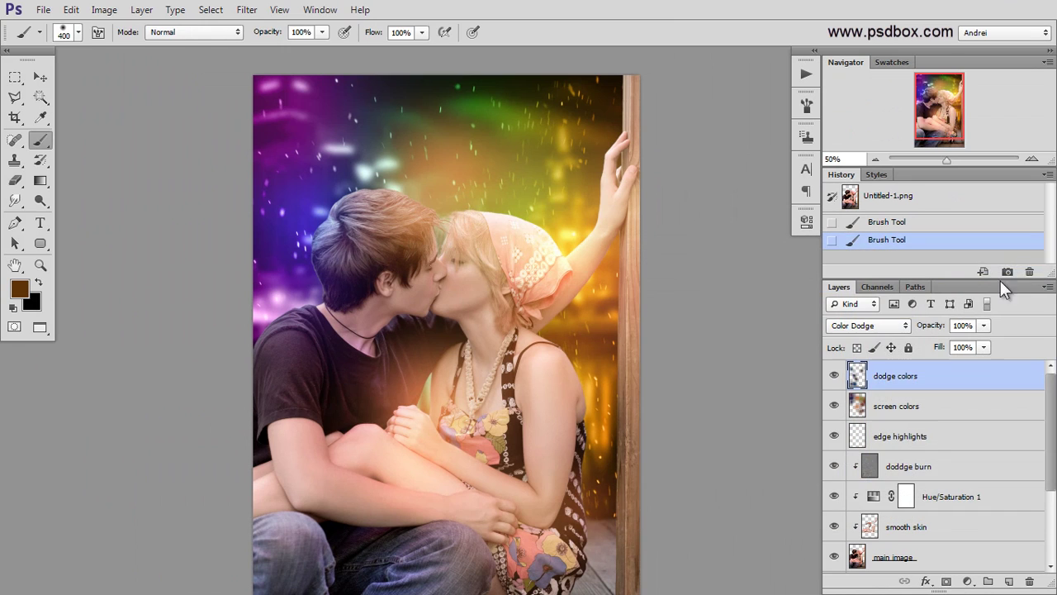
click(413, 213)
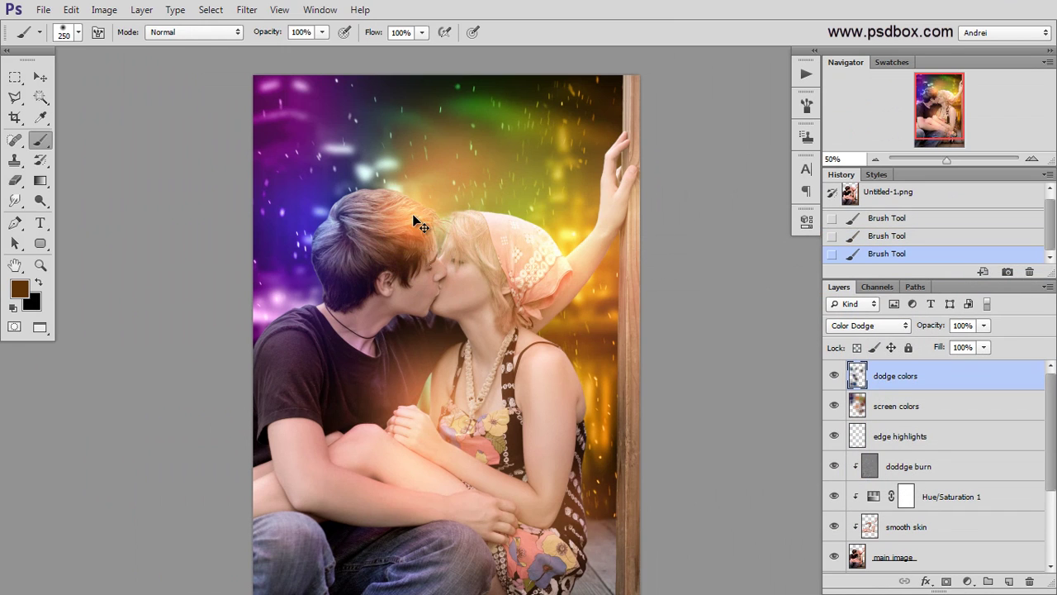
key(ctrl+z)
right_click(414, 211)
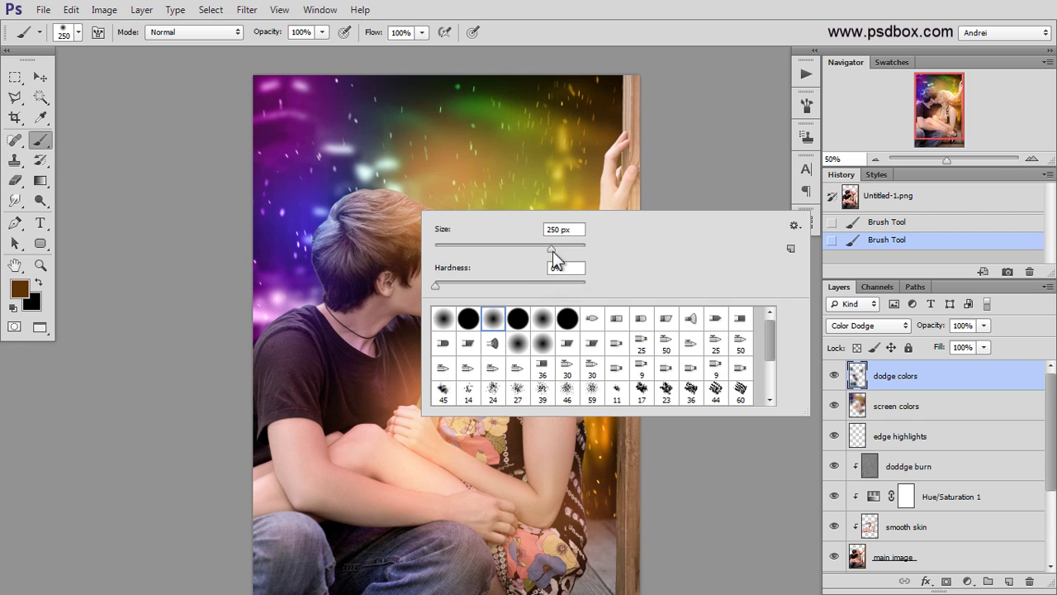
drag(552, 251, 556, 251)
click(419, 199)
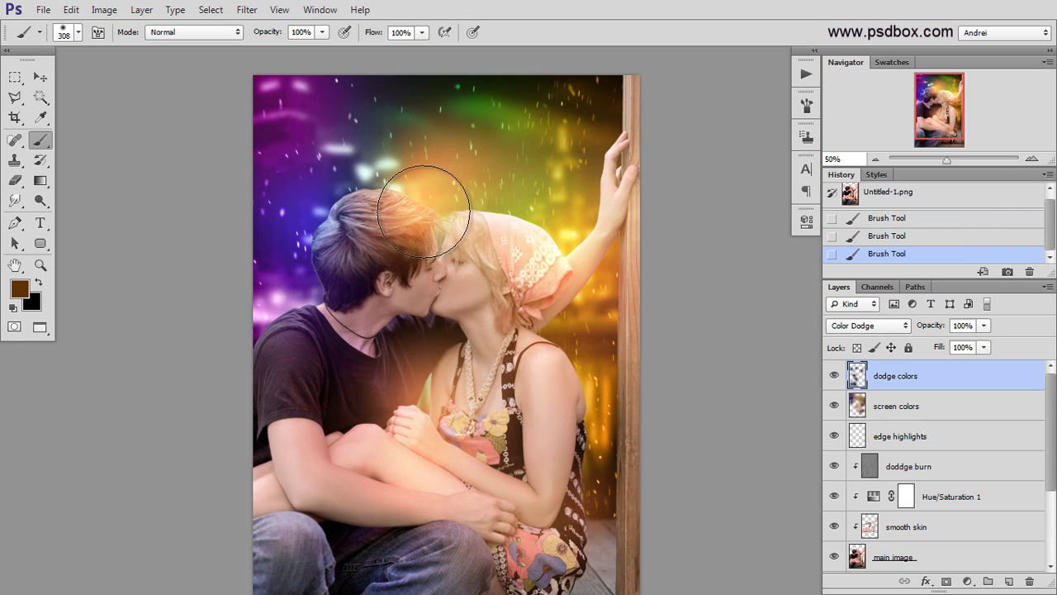
Set the foreground colour to dark brown #4e371d and dab light onto the wooden floor beside the woman's dress.
drag(423, 210, 409, 181)
click(19, 288)
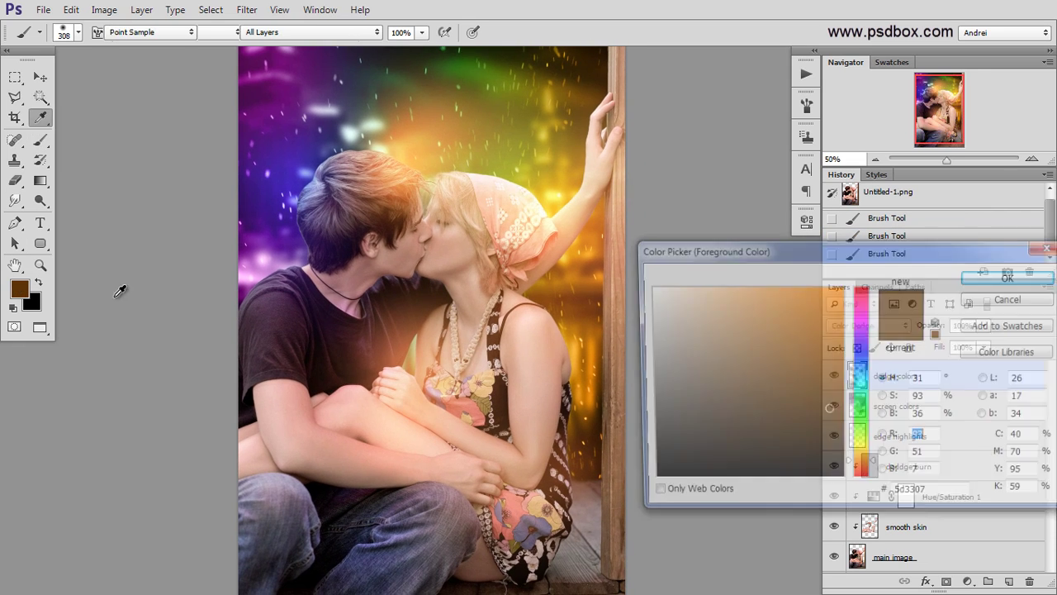
click(797, 427)
click(775, 424)
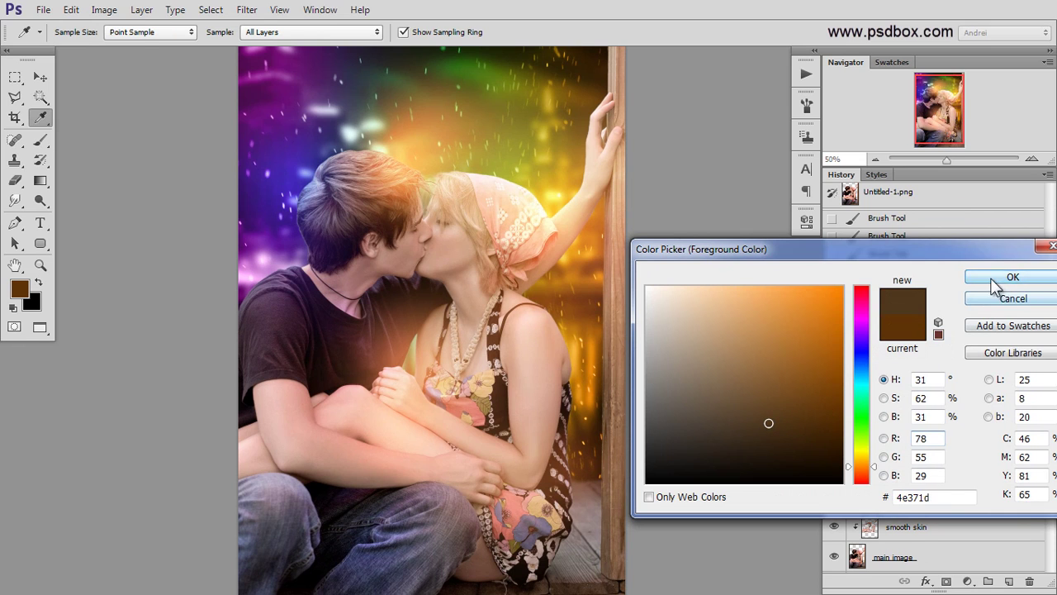
click(1011, 277)
drag(404, 377, 396, 331)
click(512, 308)
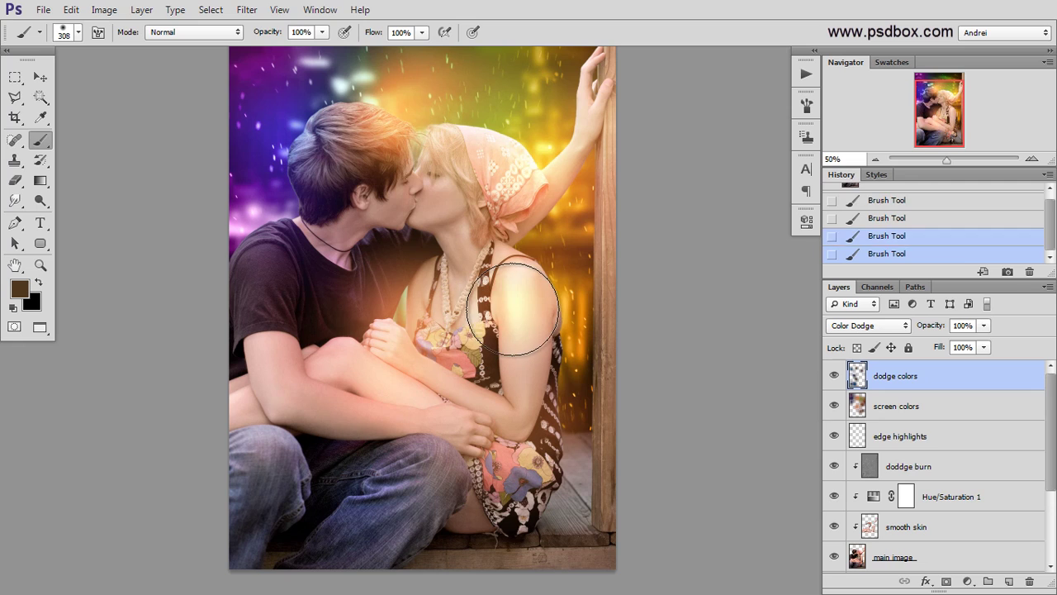
key(ctrl+z)
click(529, 462)
key(ctrl+z)
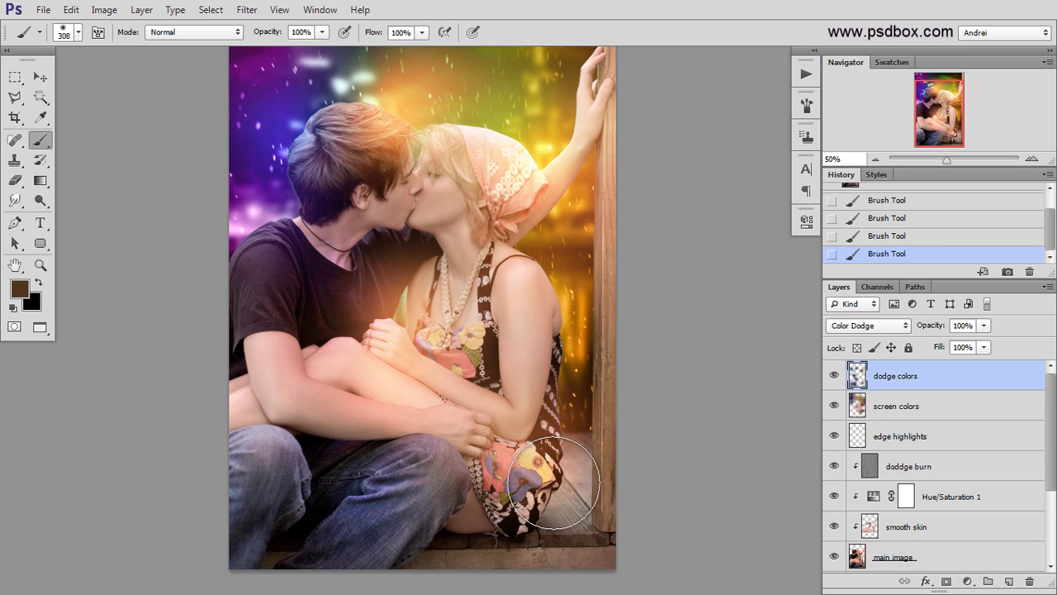
Paint blue #153873 light over the man's jeans with a 401 px brush.
click(19, 286)
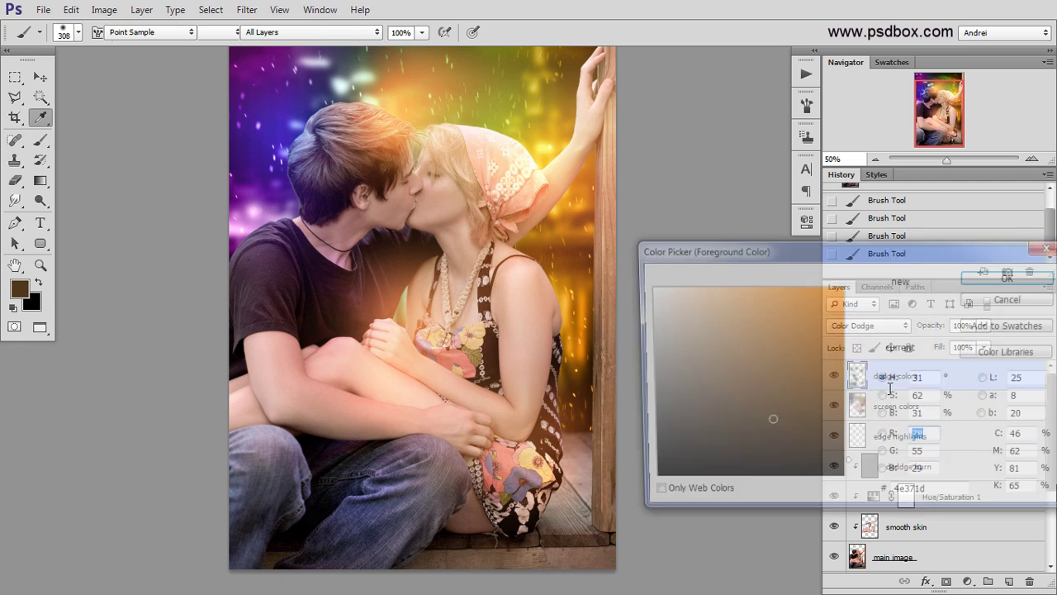
click(866, 364)
click(810, 418)
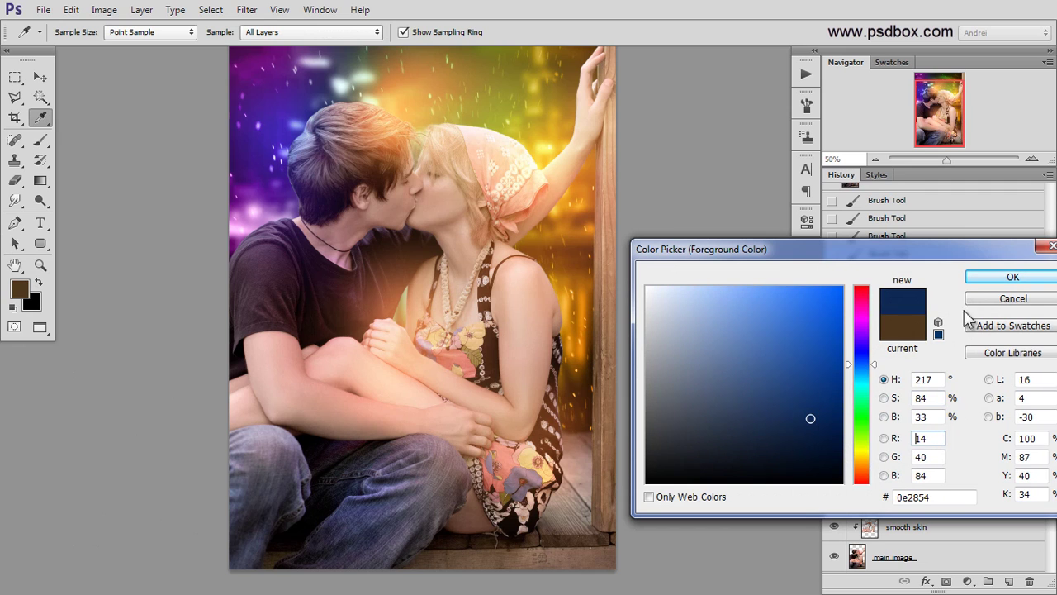
click(1009, 277)
right_click(381, 411)
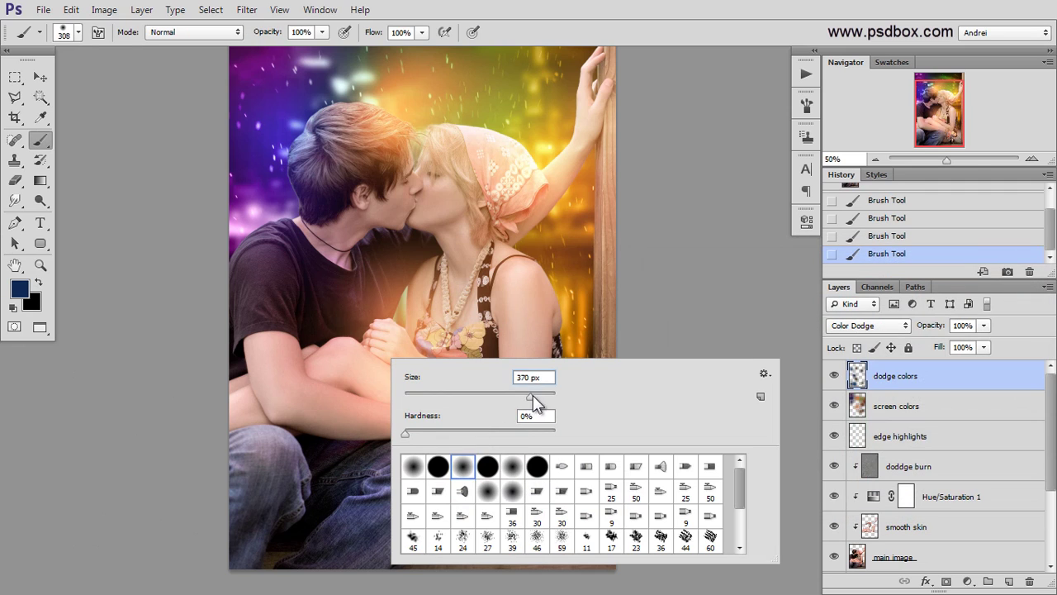
drag(533, 394, 536, 395)
click(327, 505)
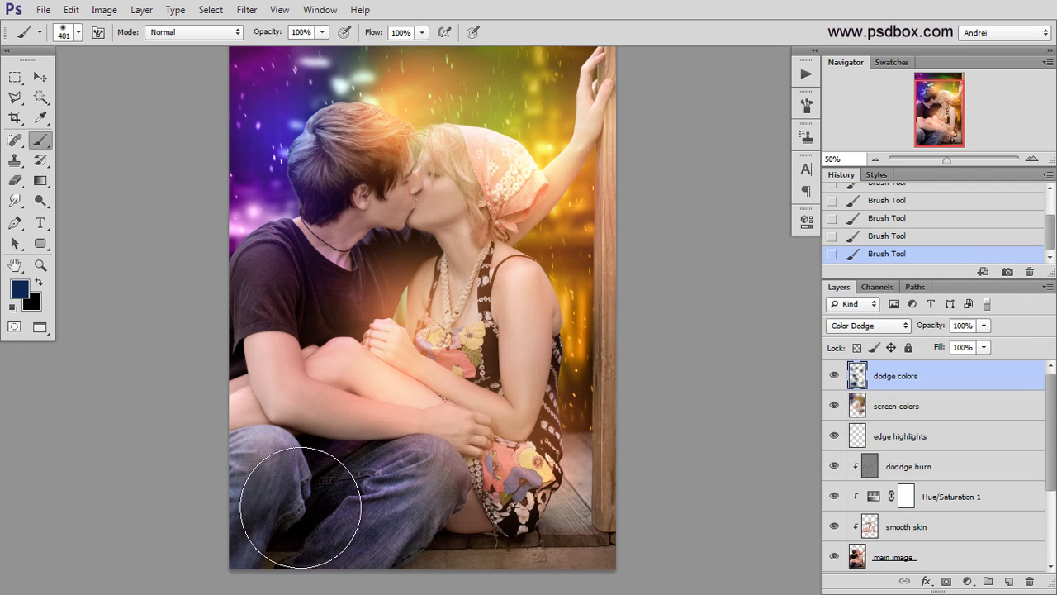
click(20, 289)
click(807, 394)
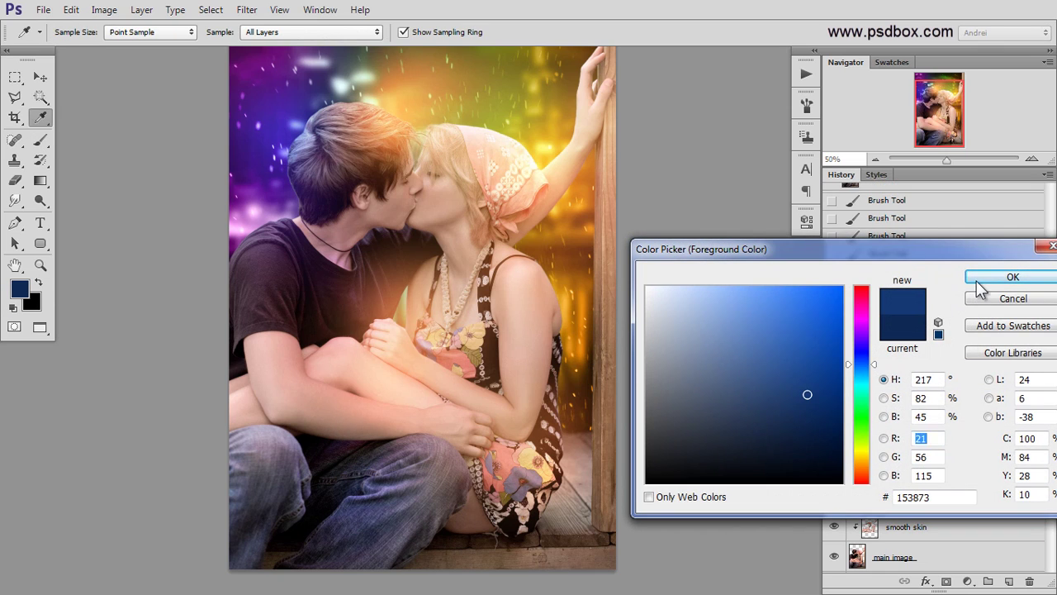
click(980, 282)
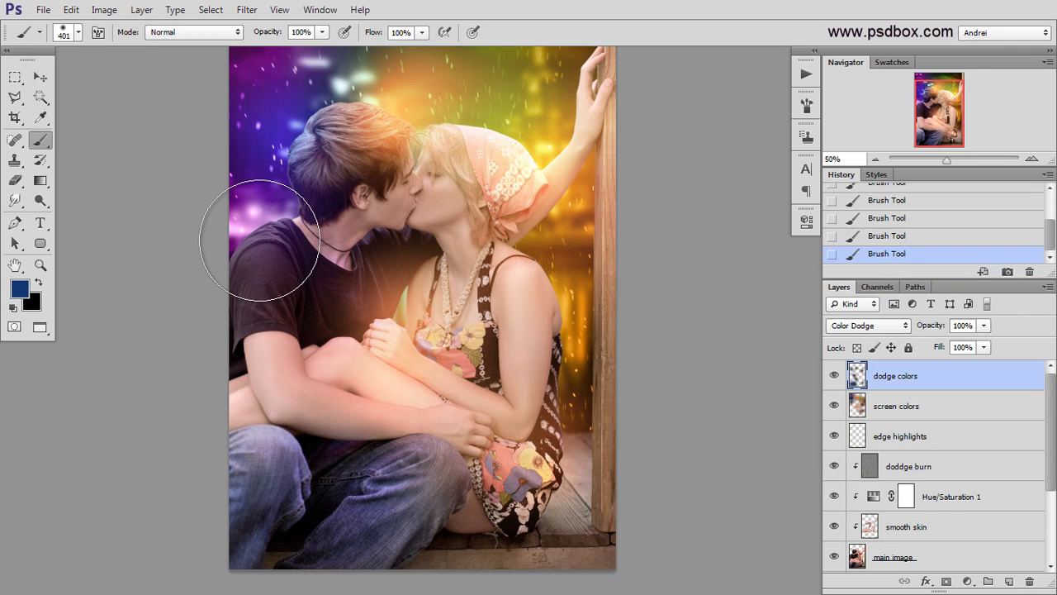
Set the foreground colour to dark teal #094057 and paint light over the background above the man's head with a 432 px brush.
scroll(275, 314, up, 3)
click(20, 289)
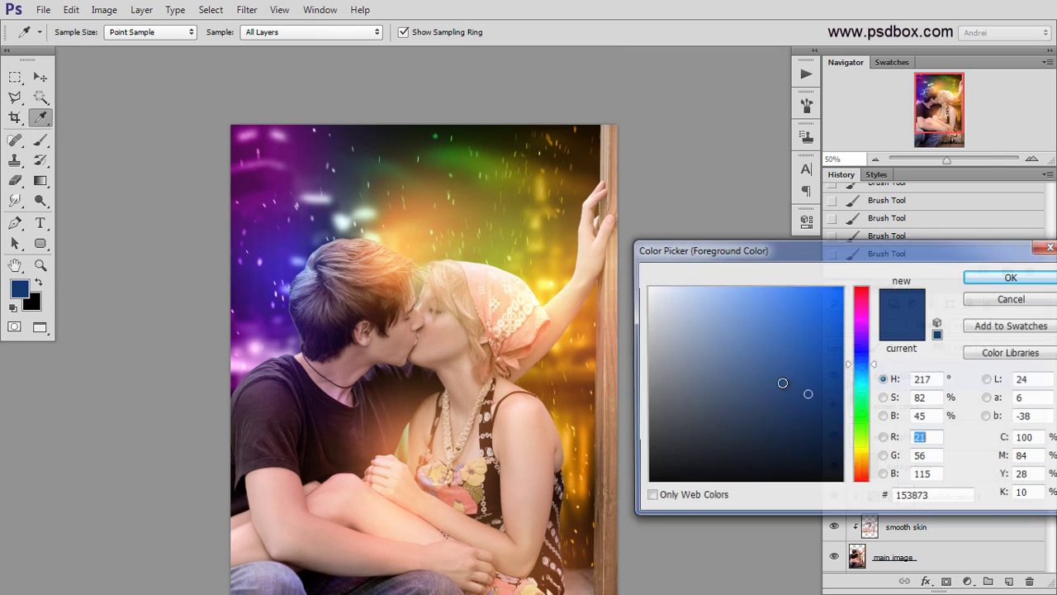
click(861, 376)
click(823, 416)
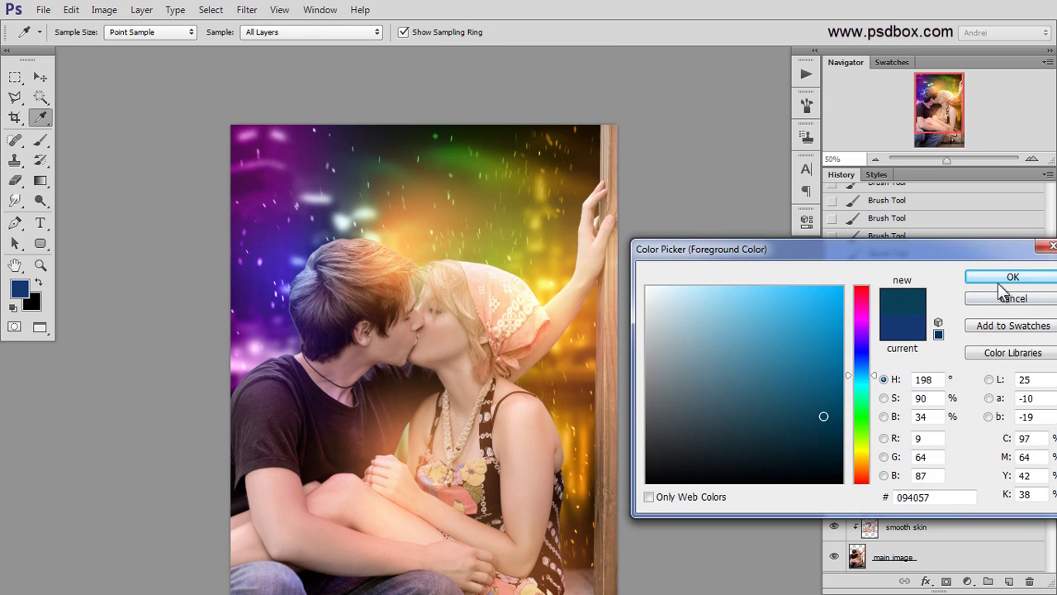
click(1001, 279)
right_click(467, 192)
drag(611, 228, 617, 229)
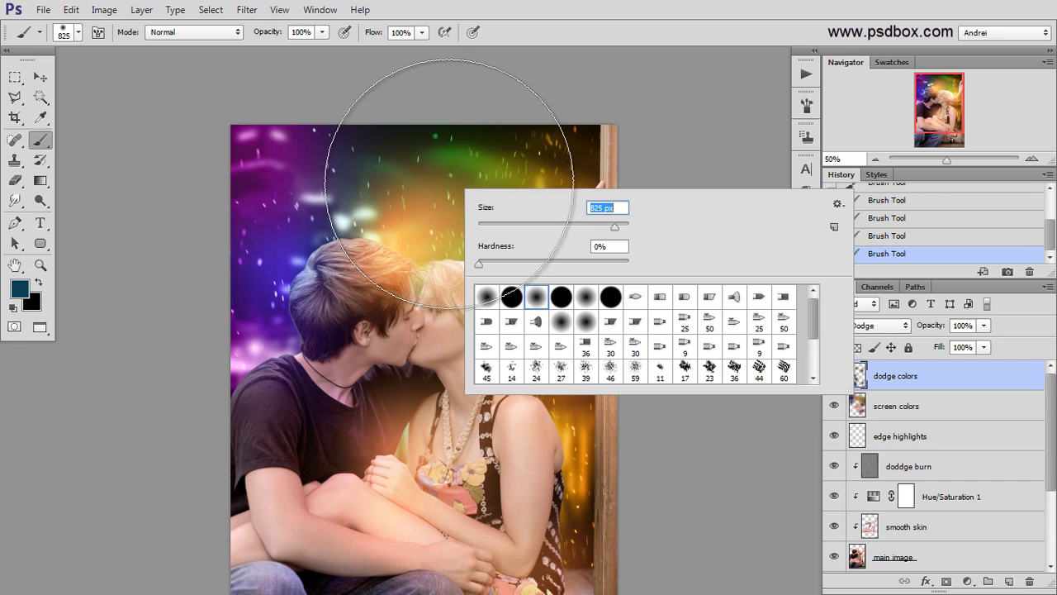
click(444, 182)
key(ctrl+z)
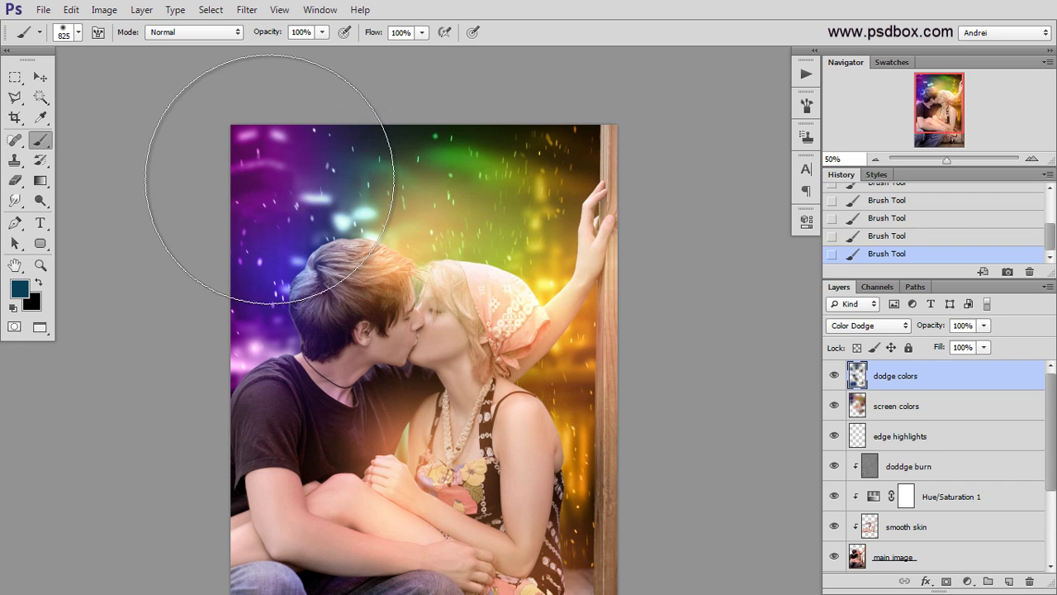
right_click(515, 196)
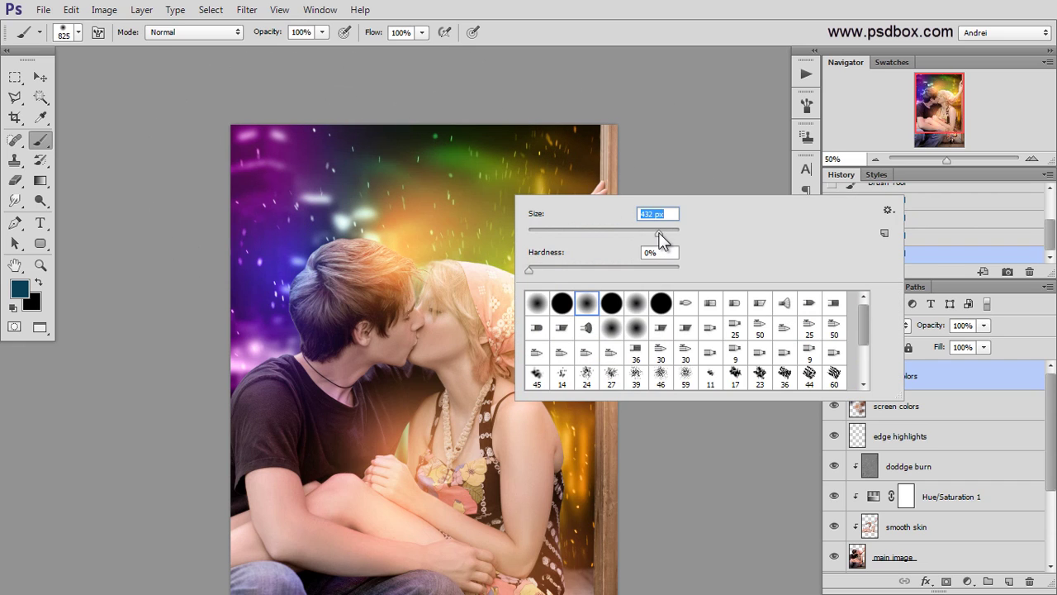
click(366, 177)
click(288, 158)
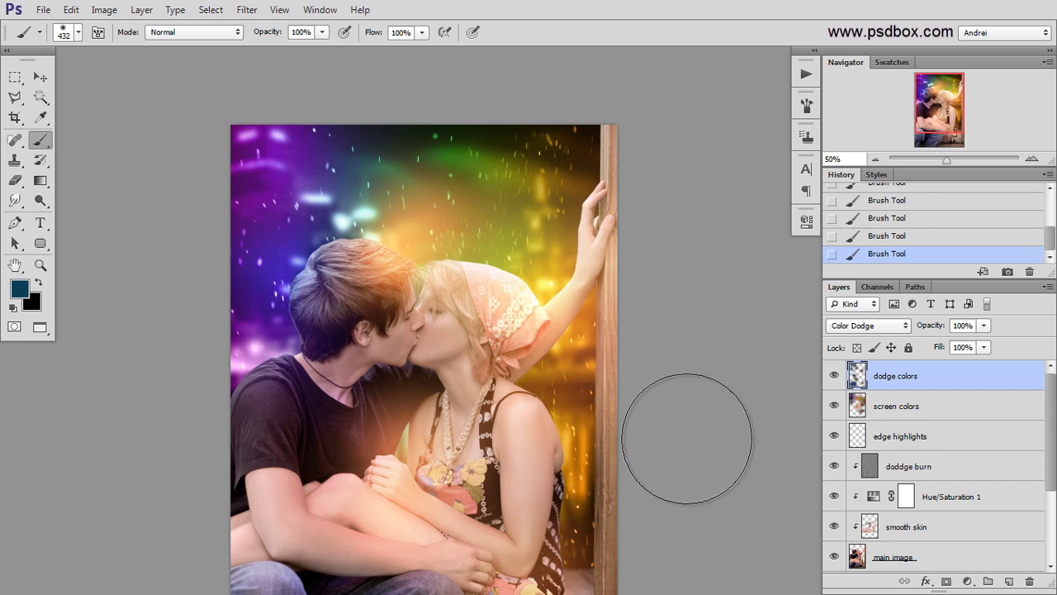
Switch to the "screen colors" layer and try a dab of saturated dark blue on the man's T-shirt.
drag(525, 404, 517, 390)
click(914, 413)
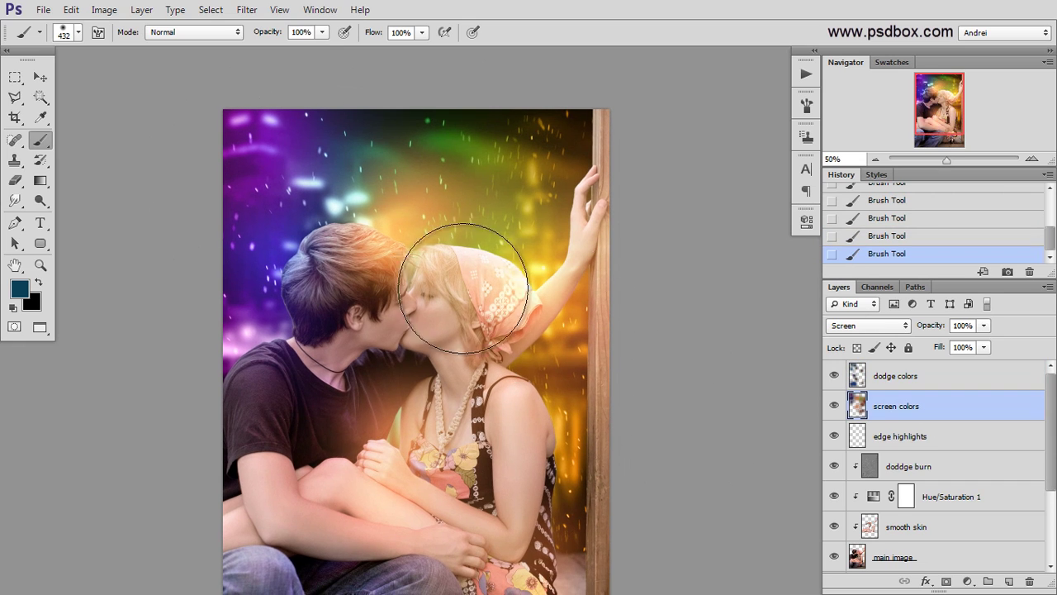
click(19, 289)
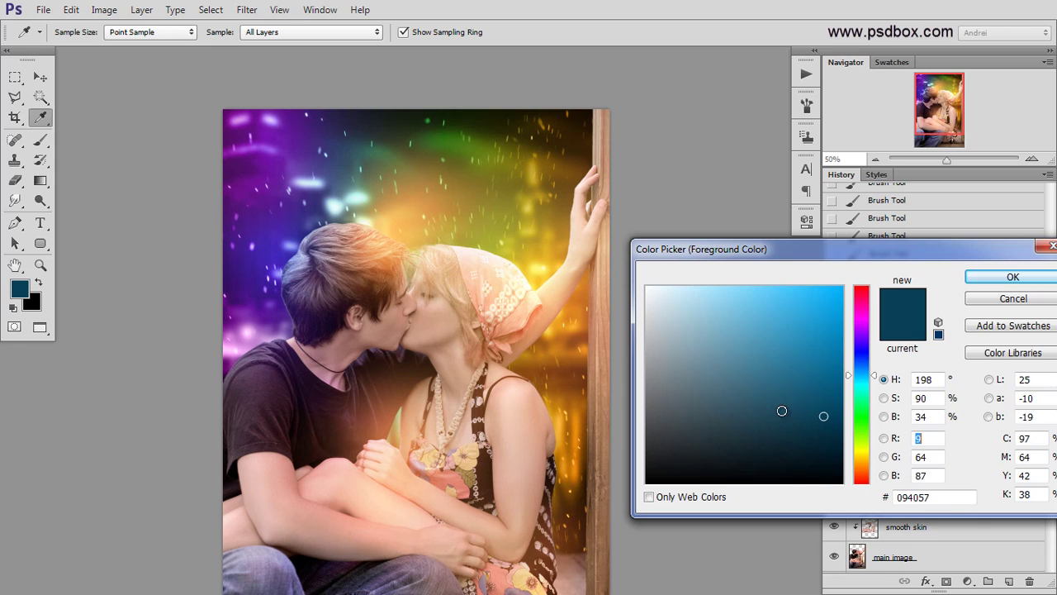
click(860, 369)
click(832, 424)
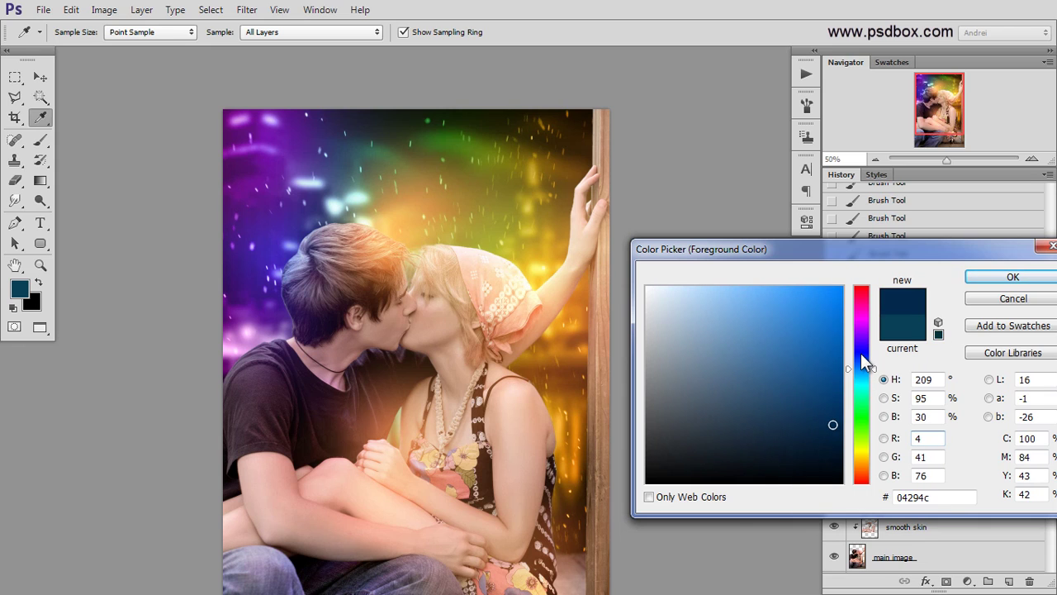
click(861, 356)
click(982, 276)
click(339, 400)
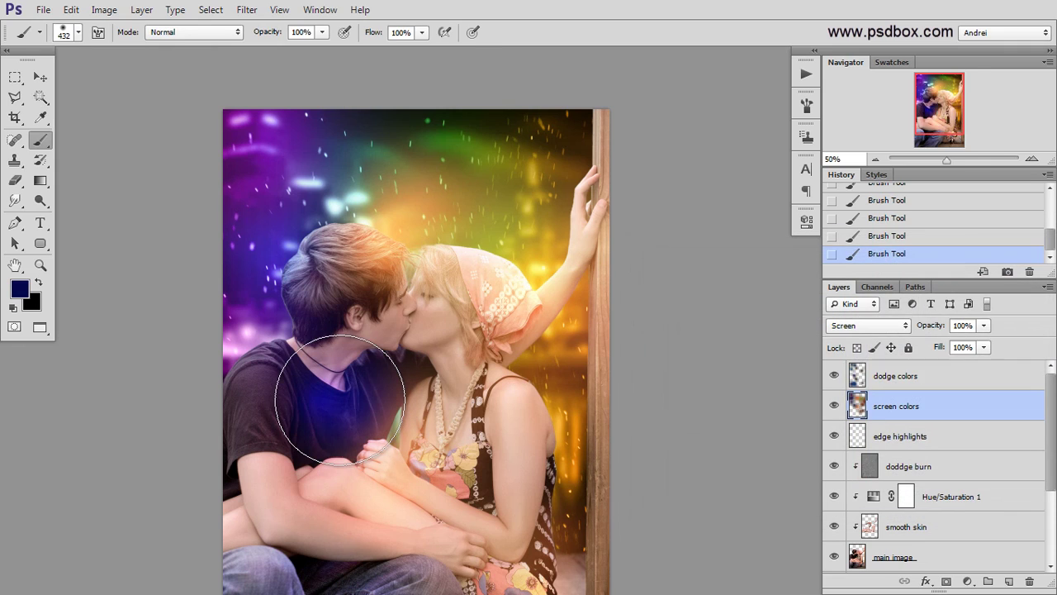
key(ctrl+z)
key(ctrl+z)
key(ctrl+z)
Set the foreground colour to muted dark blue #0f0f2b and paint light over the man's T-shirt.
click(18, 289)
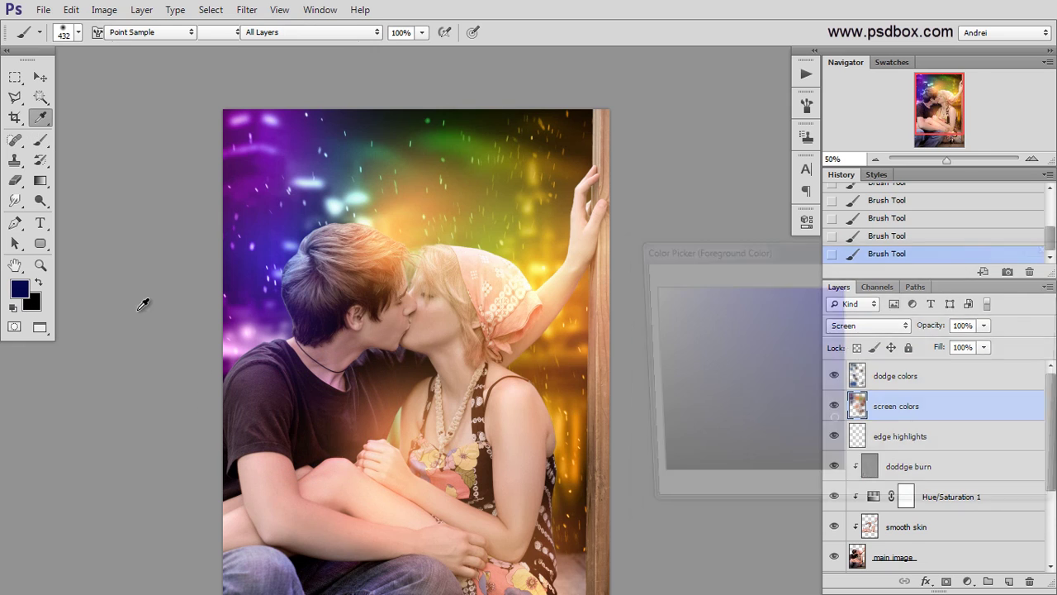
click(759, 435)
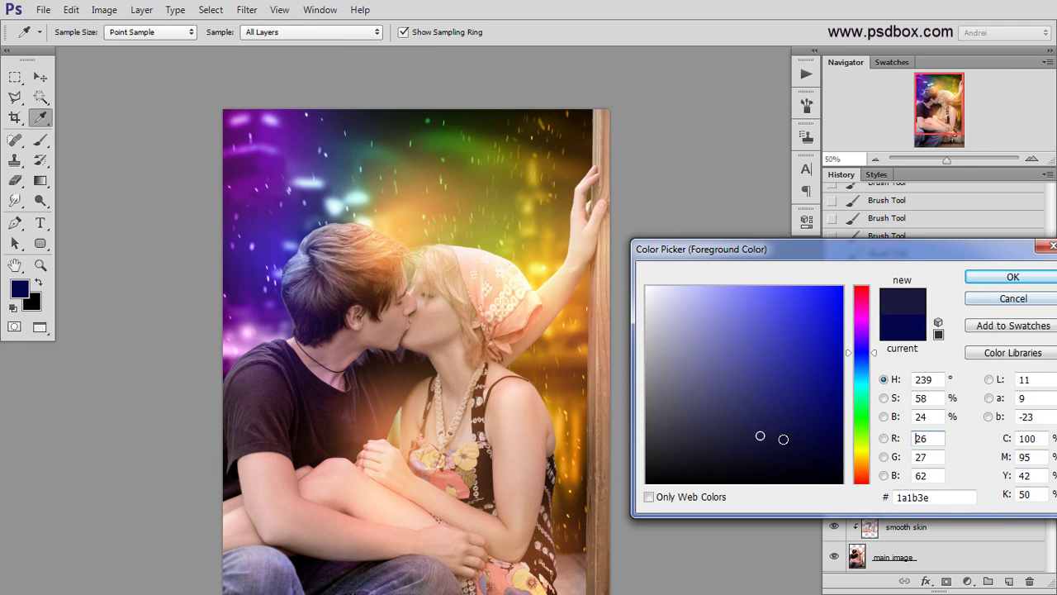
click(775, 448)
click(981, 275)
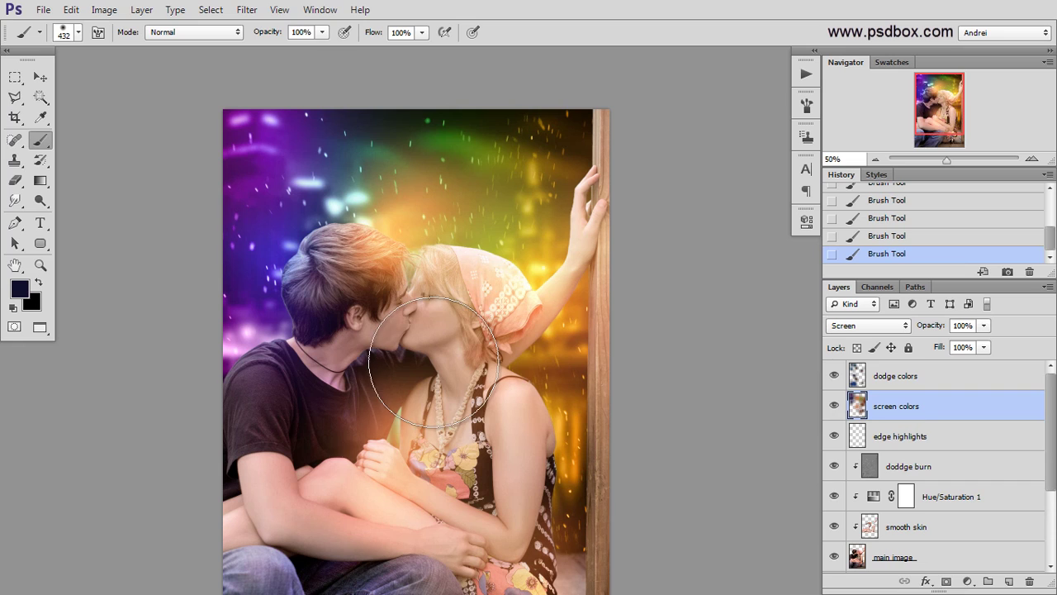
click(327, 407)
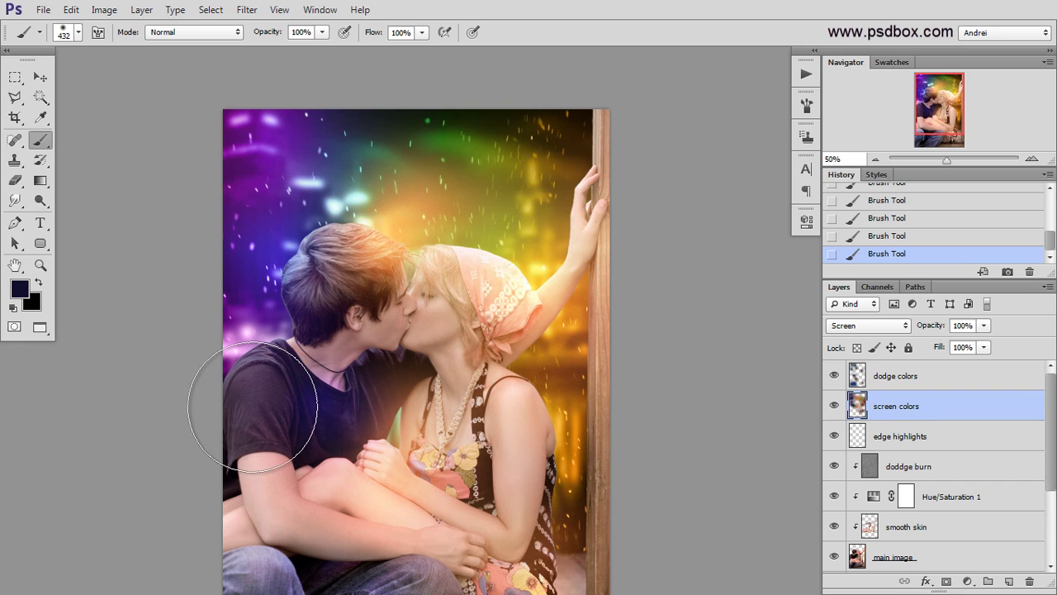
Set the foreground colour to a dark brown and select the "dodge colors" layer for painting.
scroll(328, 401, down, 1)
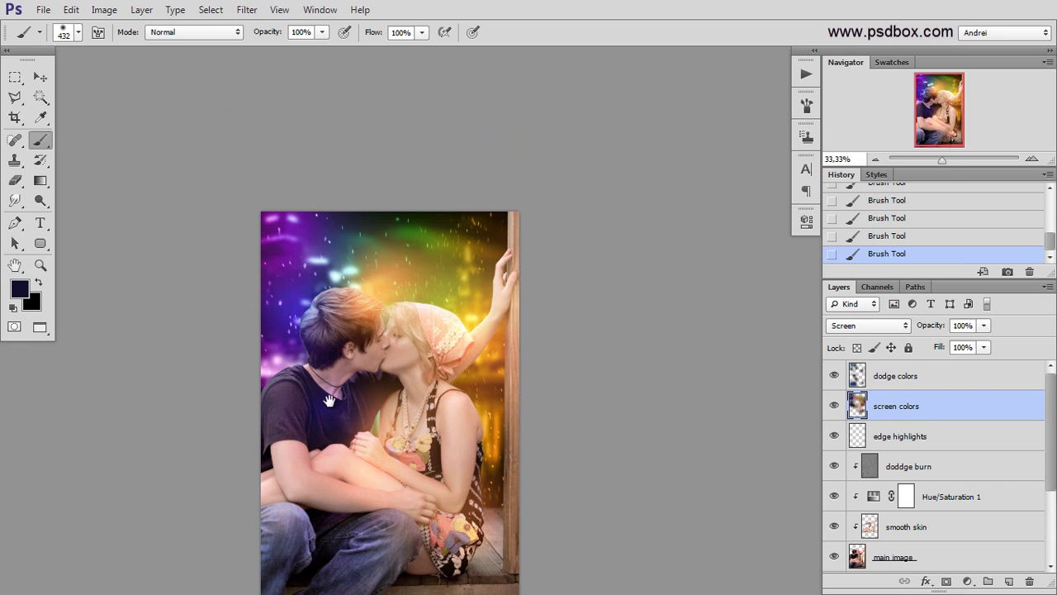
drag(329, 400, 327, 382)
click(20, 289)
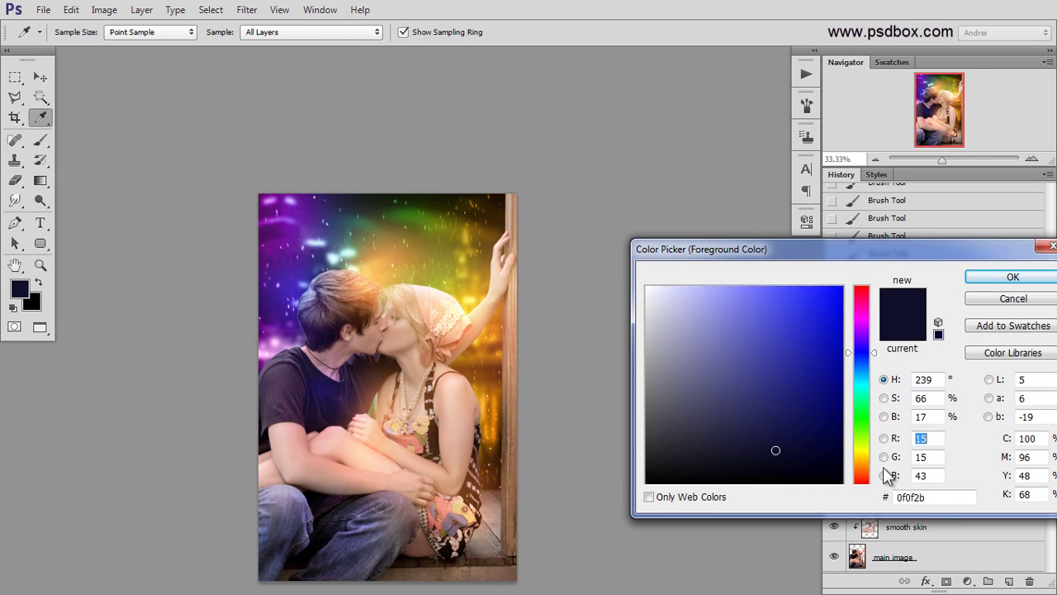
click(859, 463)
click(1013, 280)
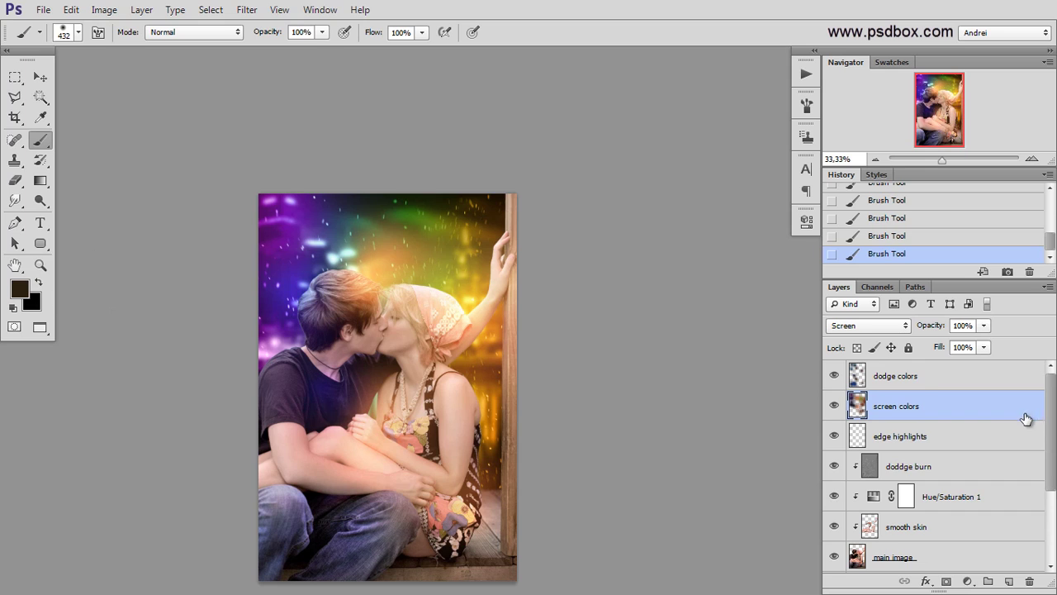
click(916, 378)
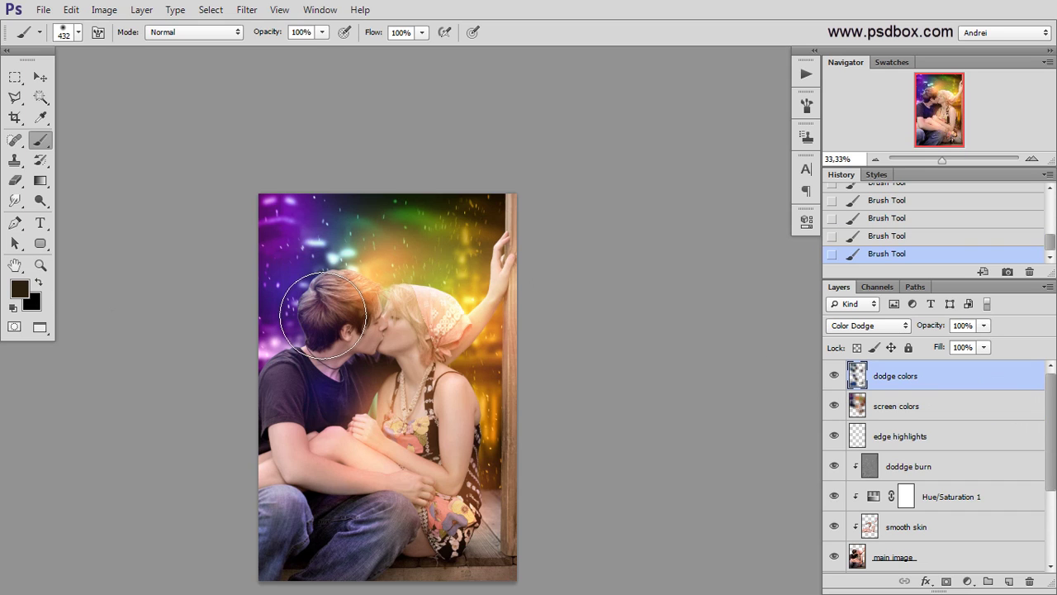
Try a dab of dark brown light over the couple's faces and undo it.
scroll(330, 301, up, 1)
scroll(365, 330, right, 2)
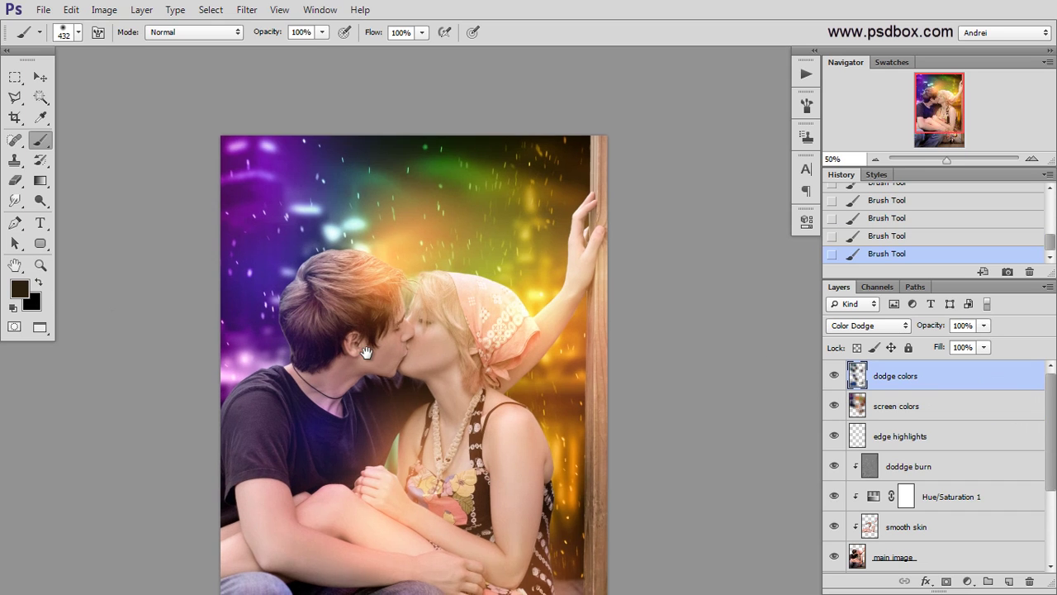
click(375, 345)
key(ctrl+z)
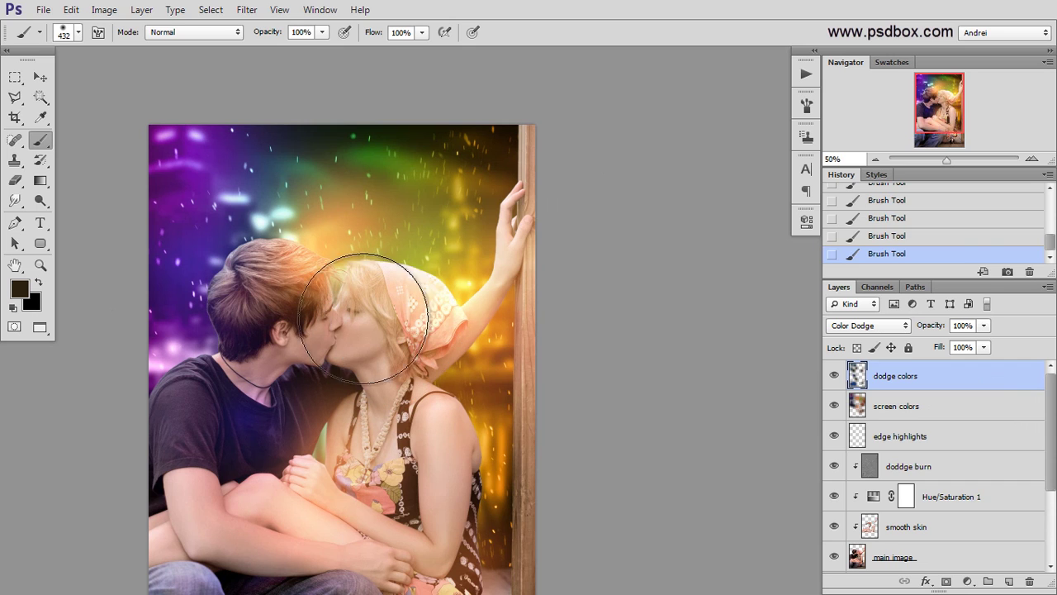
Set the foreground colour to darker brown #221706 and dab light over the woman's face with the 432 px brush.
click(19, 287)
click(806, 457)
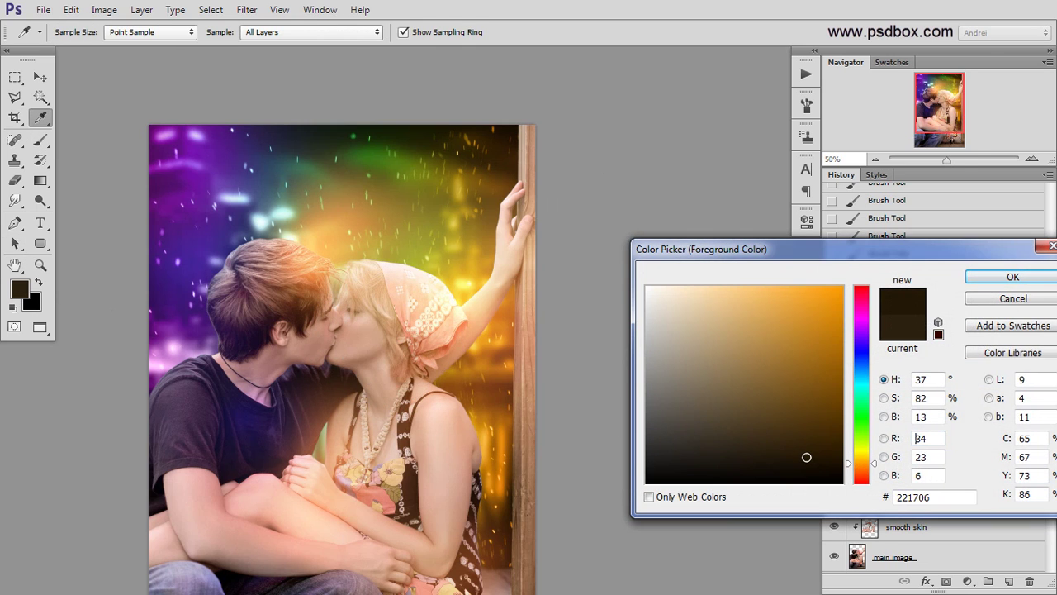
click(1039, 275)
click(362, 339)
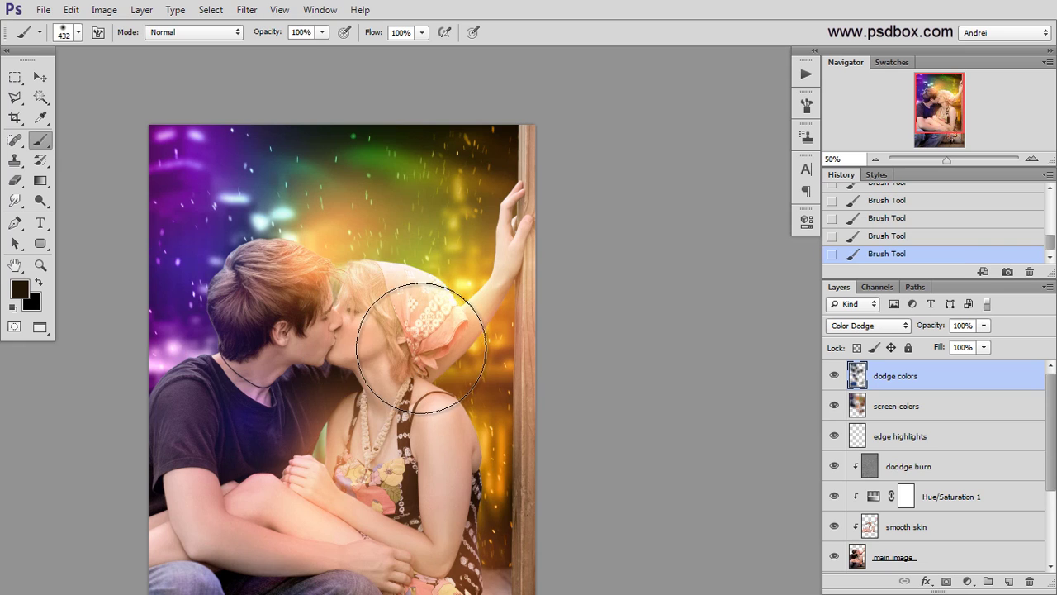
Group the "dodge colors" and "screen colors" layers.
scroll(263, 335, up, 1)
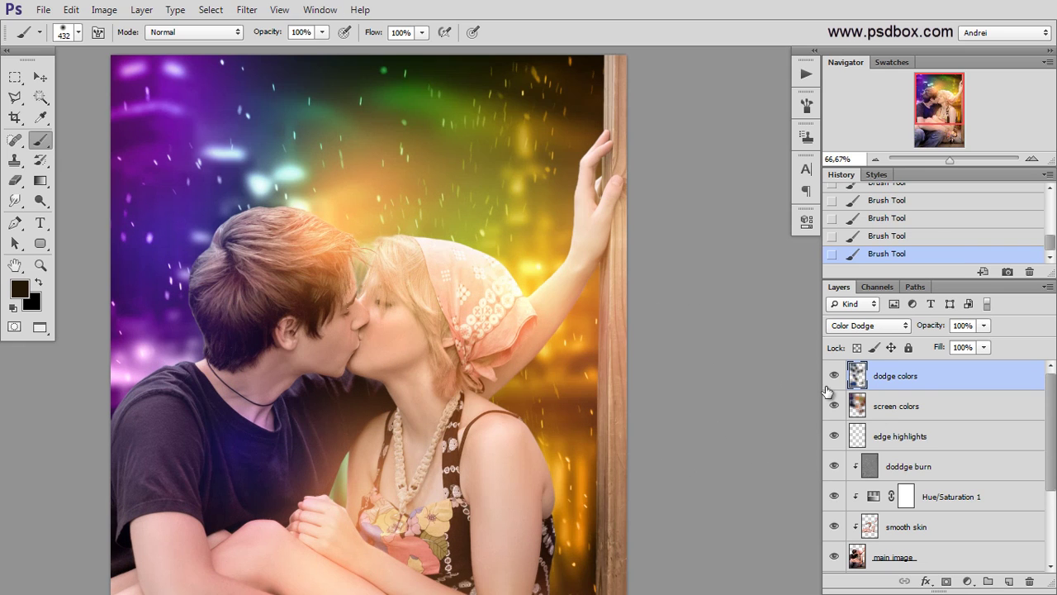
shift+click(931, 410)
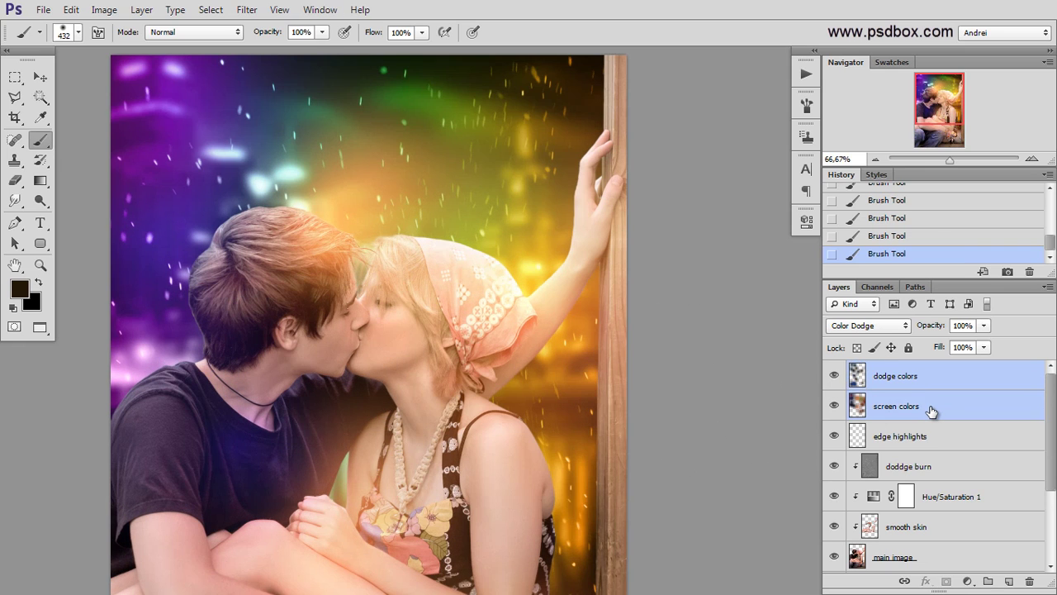
key(ctrl+g)
Compare the image with and without the painted light by toggling the new group's visibility.
click(834, 369)
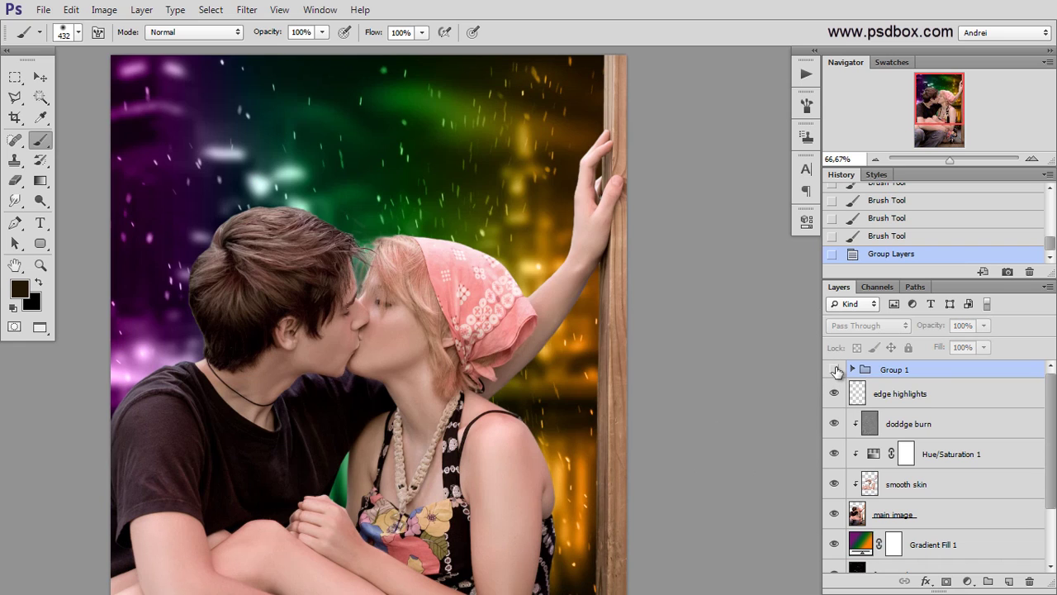
click(834, 369)
click(834, 369)
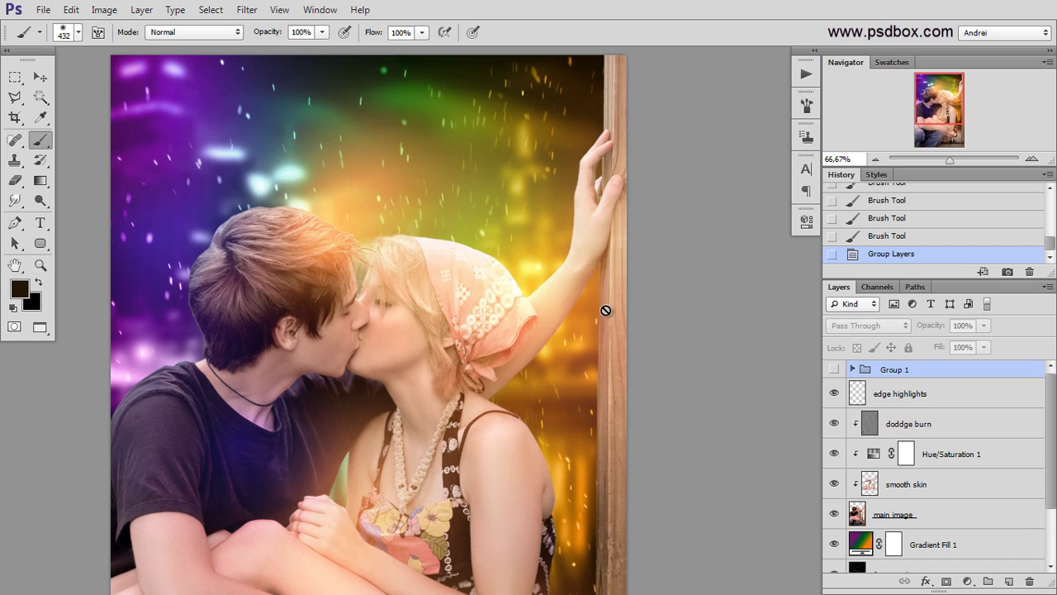
scroll(357, 232, down, 1)
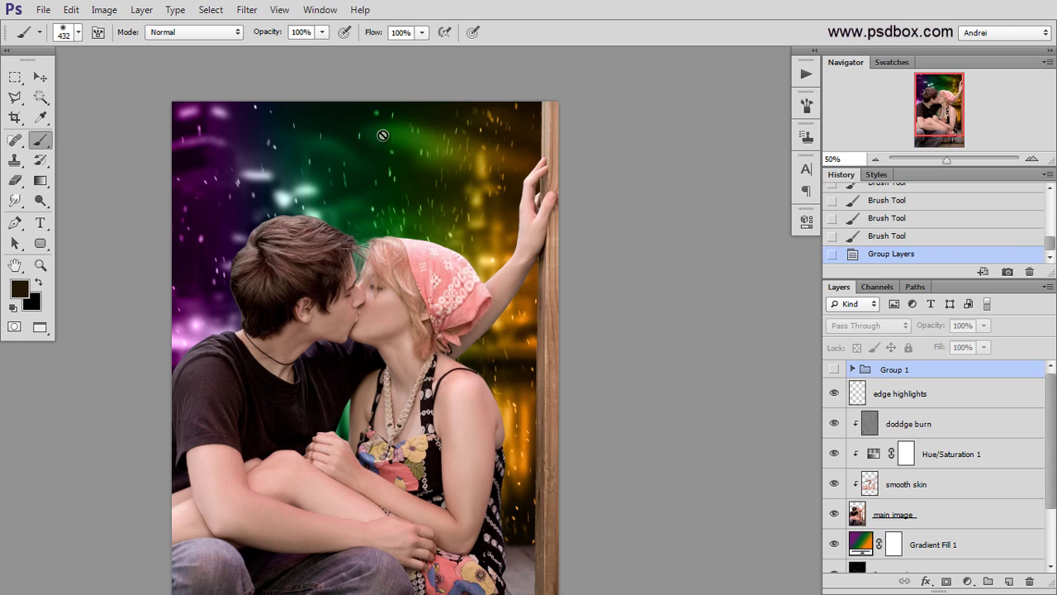
click(834, 369)
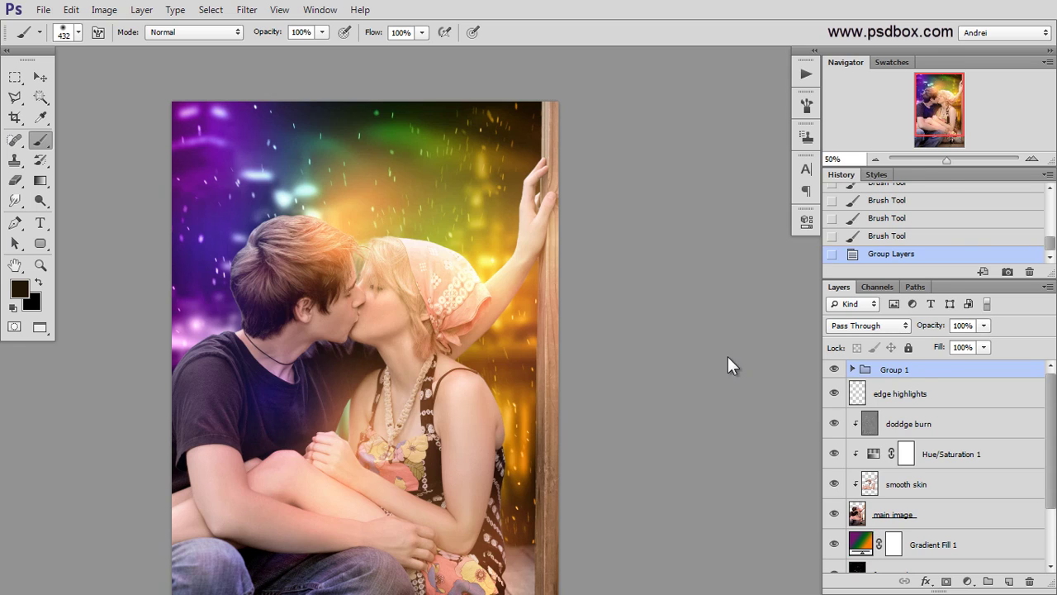
Open the light effects image 4-3 from the Our Moment folder and copy the whole picture.
key(ctrl+o)
click(537, 169)
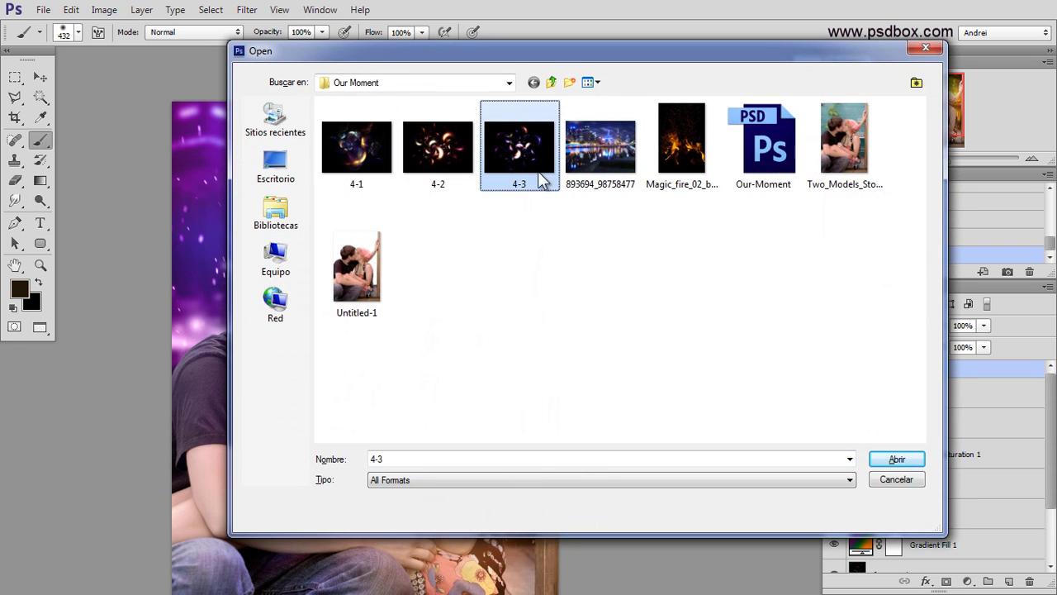
click(898, 460)
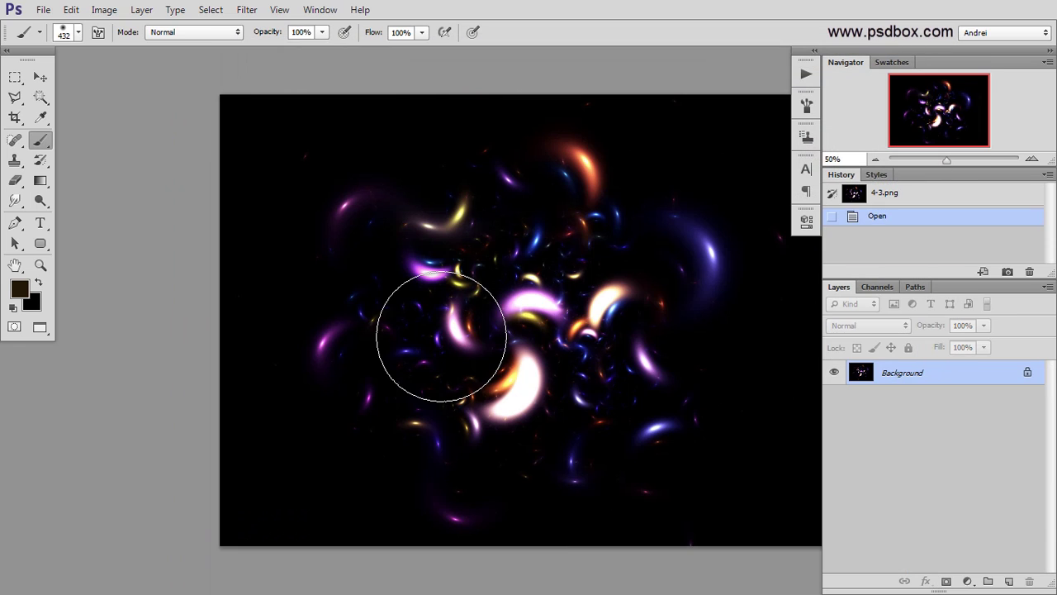
drag(410, 389, 397, 386)
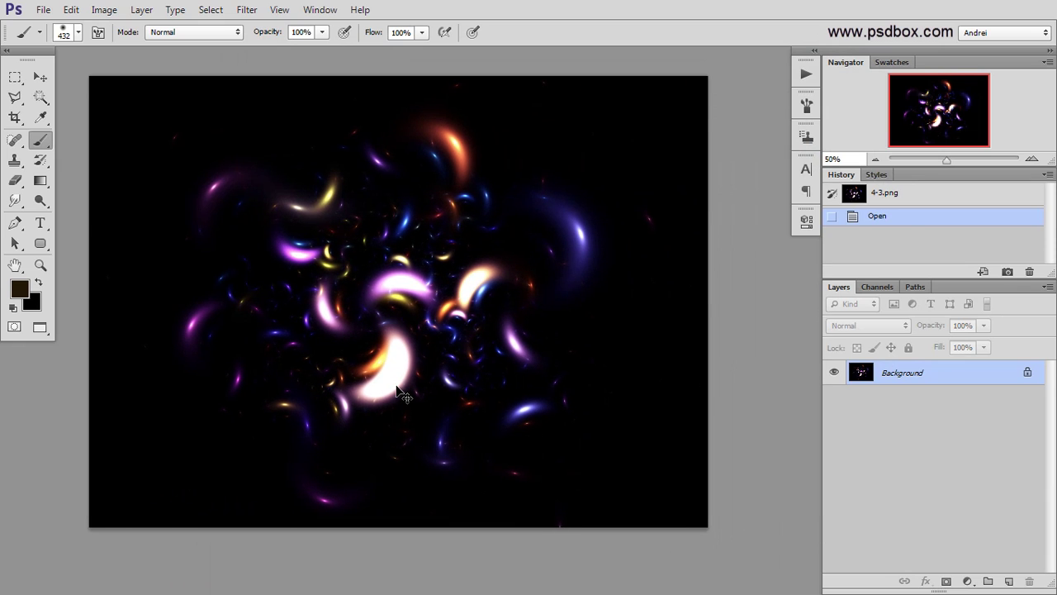
key(ctrl+a)
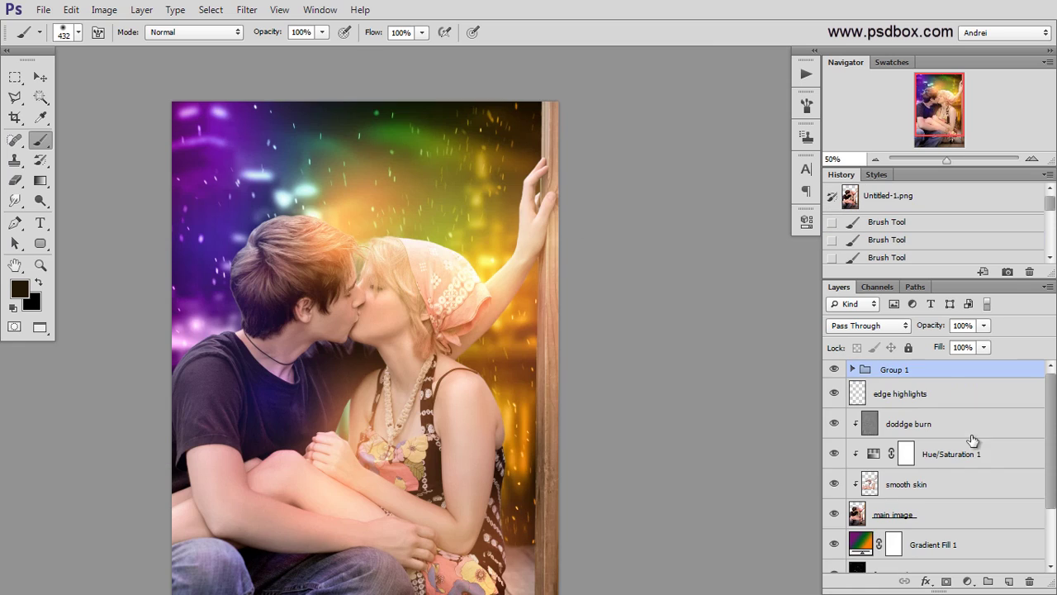
Paste the copied 4-3 image into the couple's composite as a new layer above Group 1.
scroll(976, 495, down, 3)
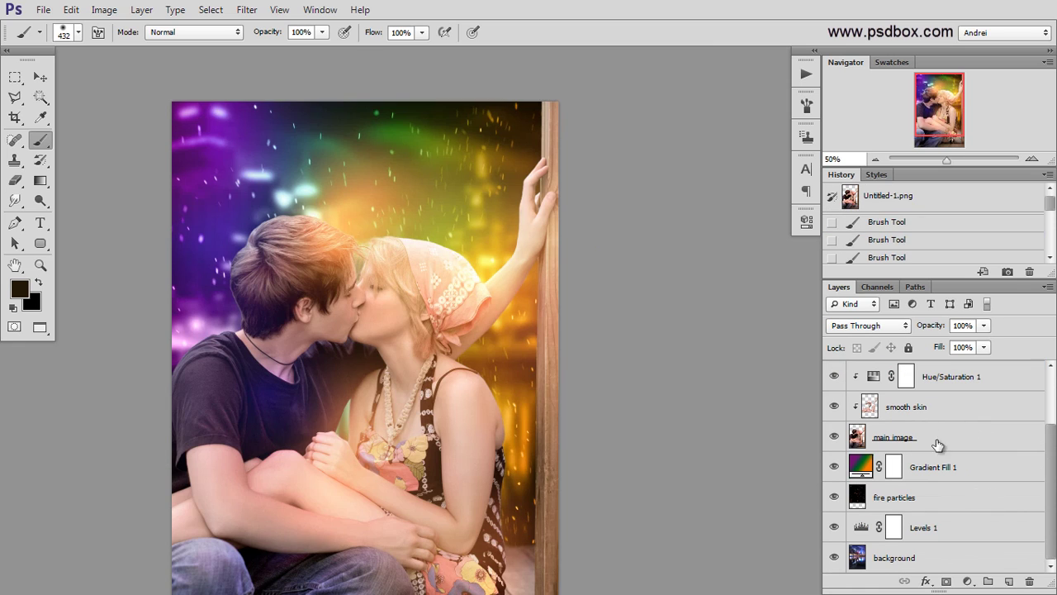
click(958, 462)
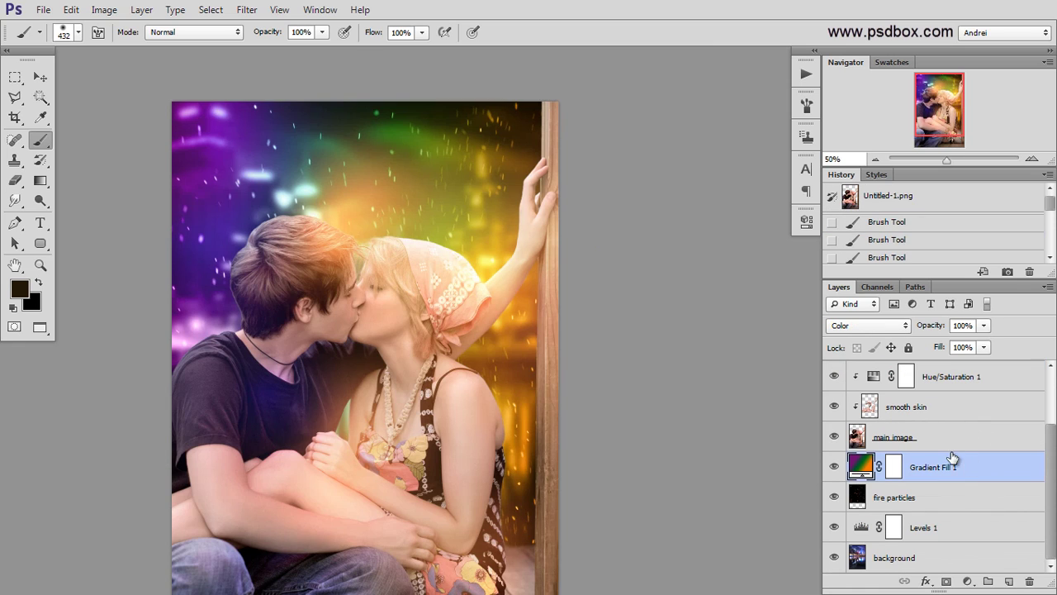
scroll(963, 477, up, 2)
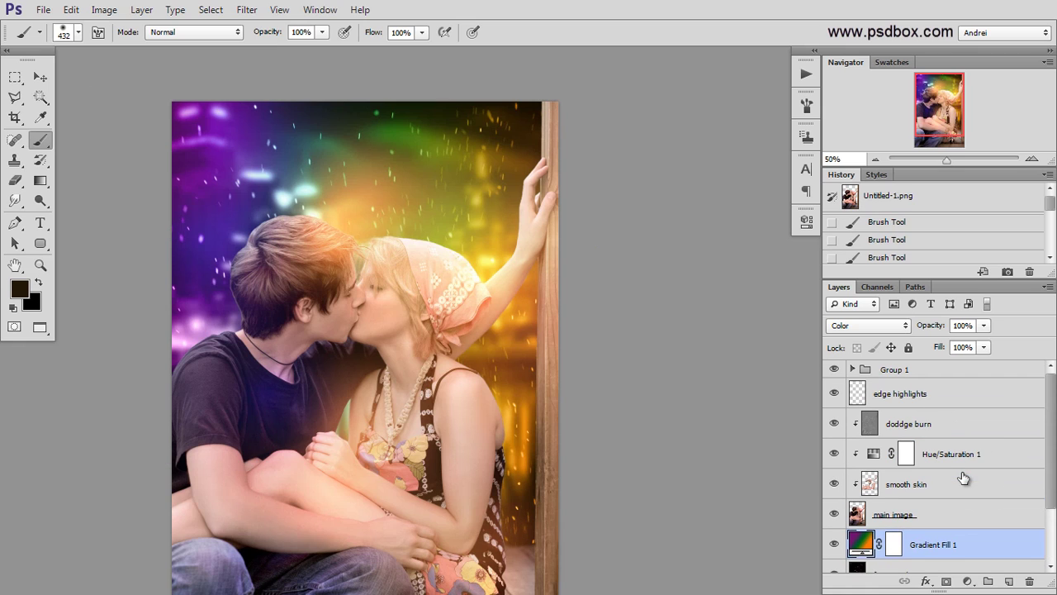
click(926, 369)
key(ctrl+v)
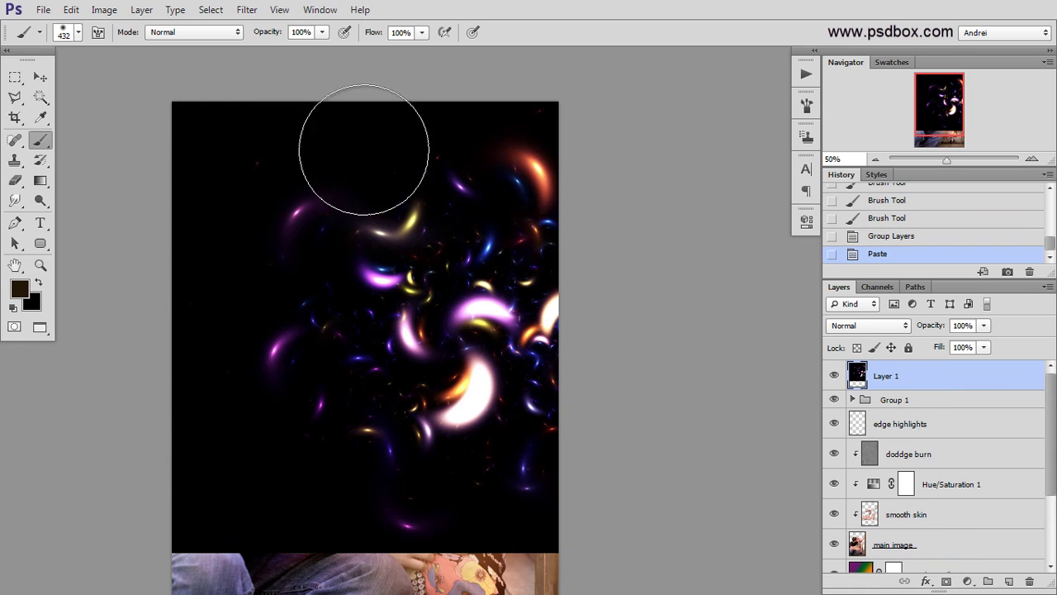
Set the pasted layer's blend mode to Screen and move its light shapes over the man's T-shirt and jeans.
click(865, 327)
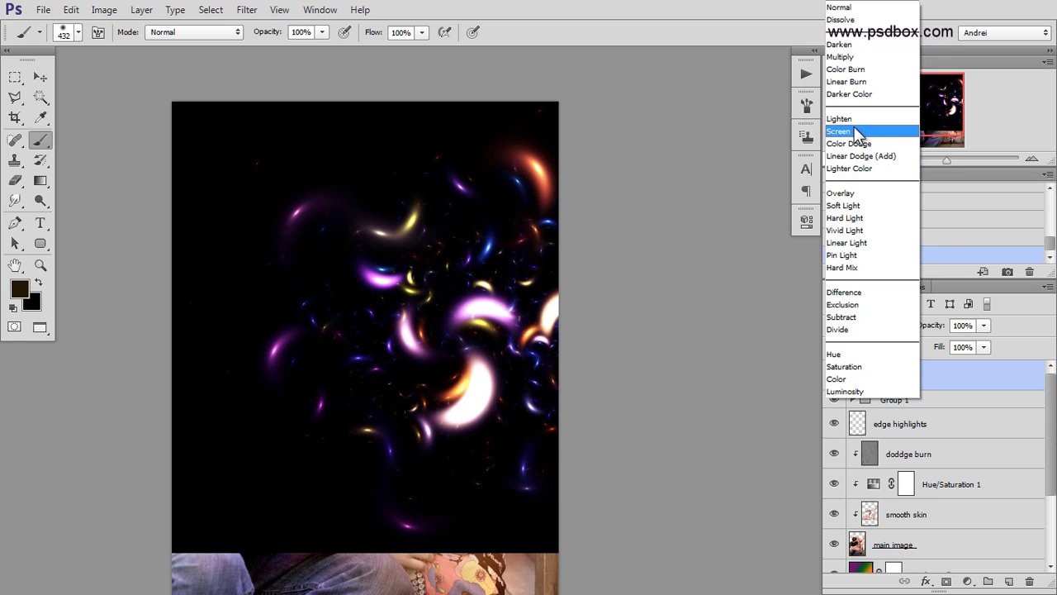
click(854, 132)
click(40, 77)
drag(313, 300, 60, 207)
mouse_move(314, 326)
mouse_down()
mouse_move(222, 304)
mouse_move(178, 456)
mouse_move(238, 376)
mouse_move(235, 313)
mouse_move(229, 360)
mouse_up()
mouse_move(259, 433)
mouse_down()
mouse_move(305, 377)
mouse_move(289, 366)
mouse_up()
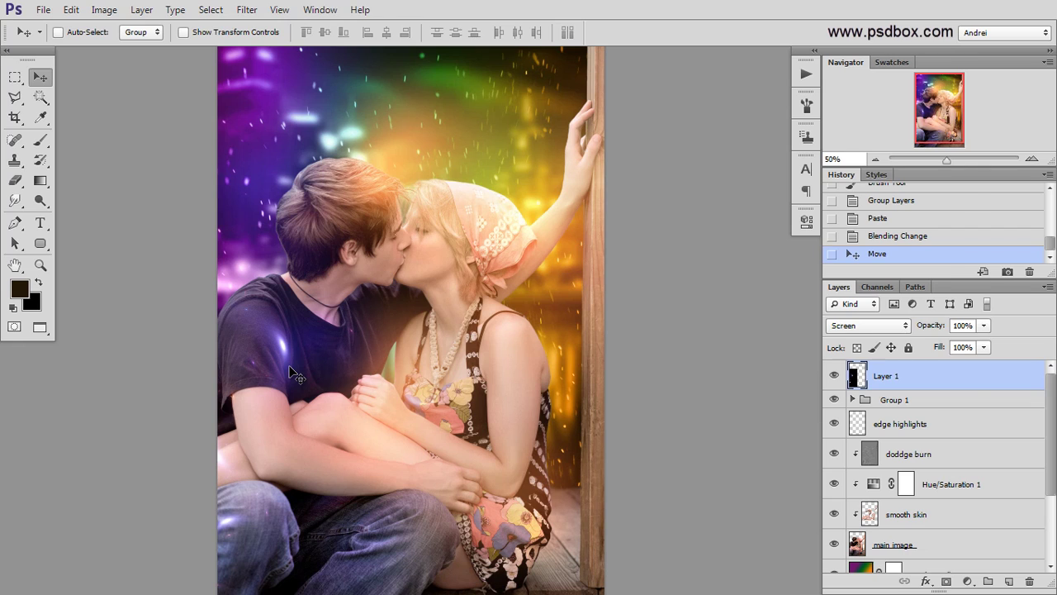
Apply Hue/Saturation to the light effects layer with hue +128 and saturation +36.
key(ctrl+u)
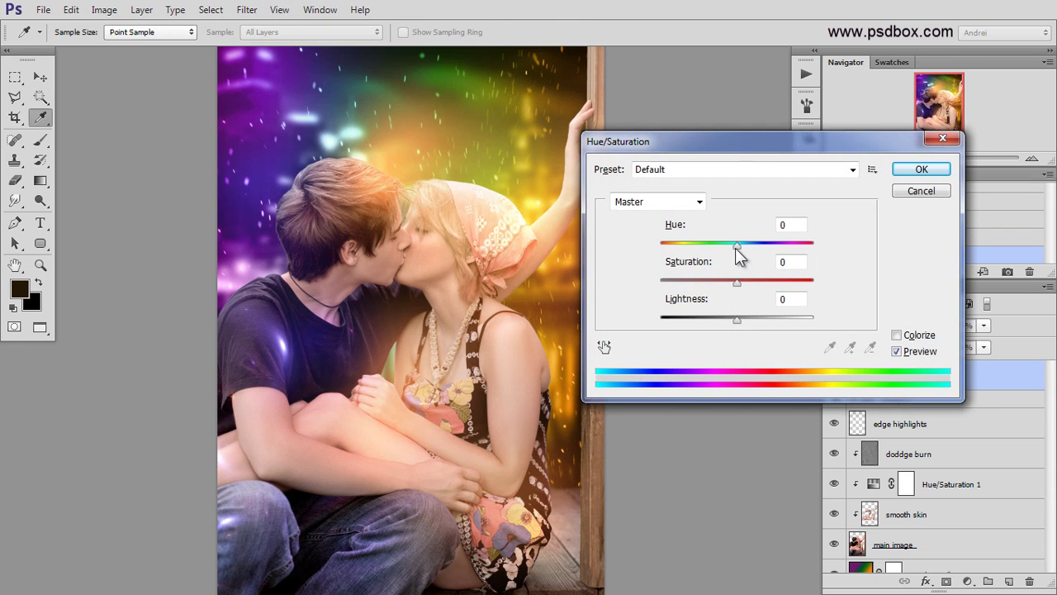
drag(739, 257, 765, 282)
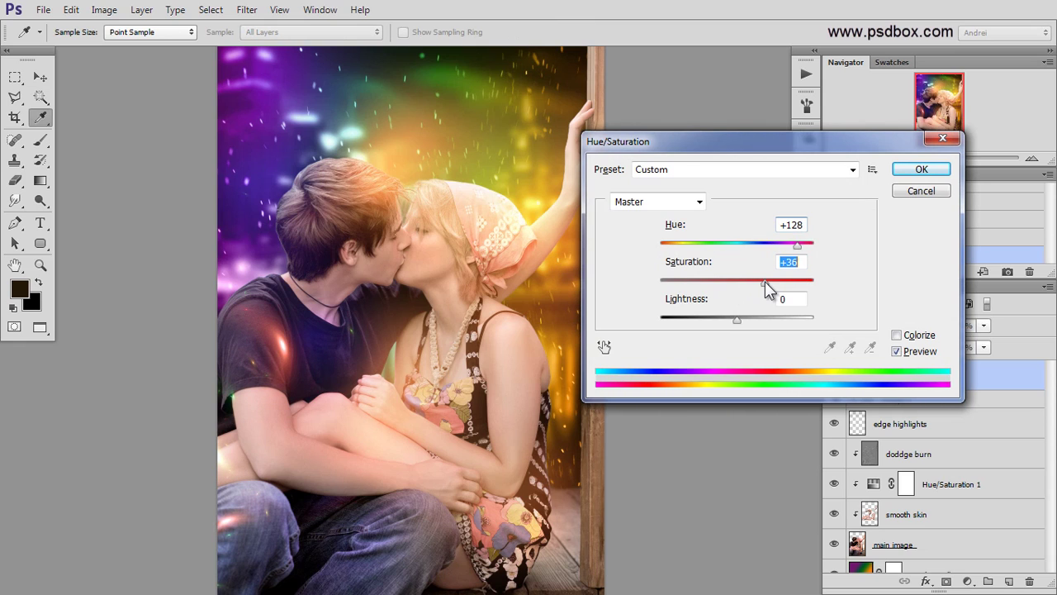
drag(797, 247, 799, 250)
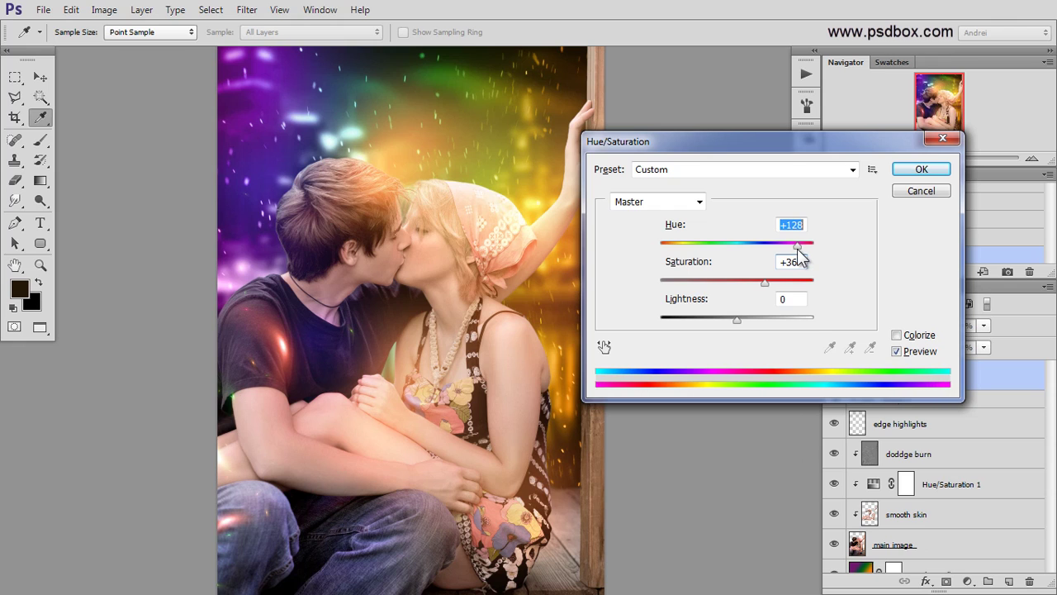
click(907, 173)
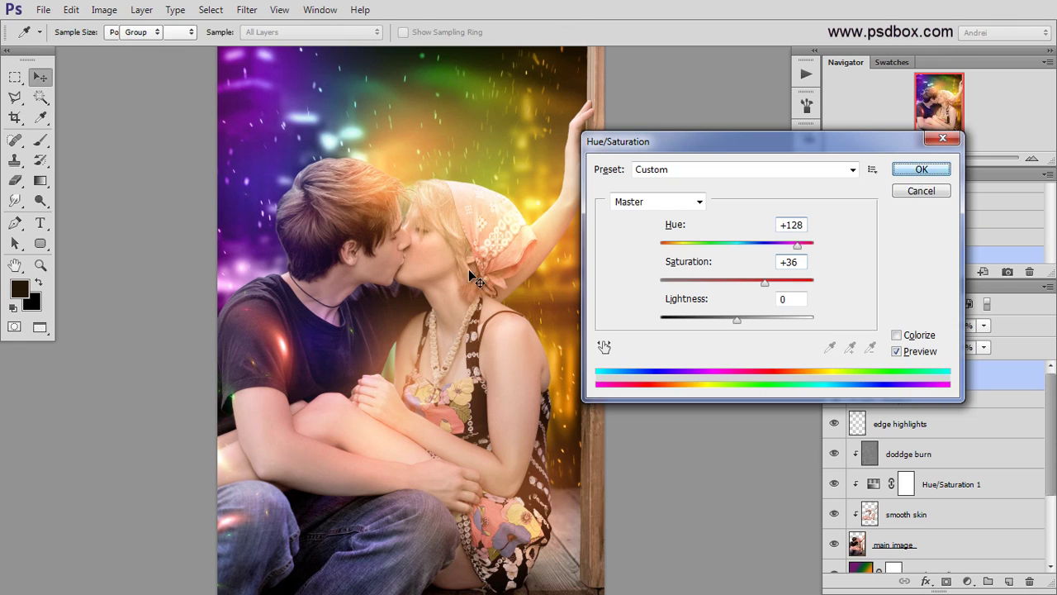
Nudge the light effects on the man's T-shirt slightly and shift their hue by +16 with Hue/Saturation.
drag(312, 412, 314, 416)
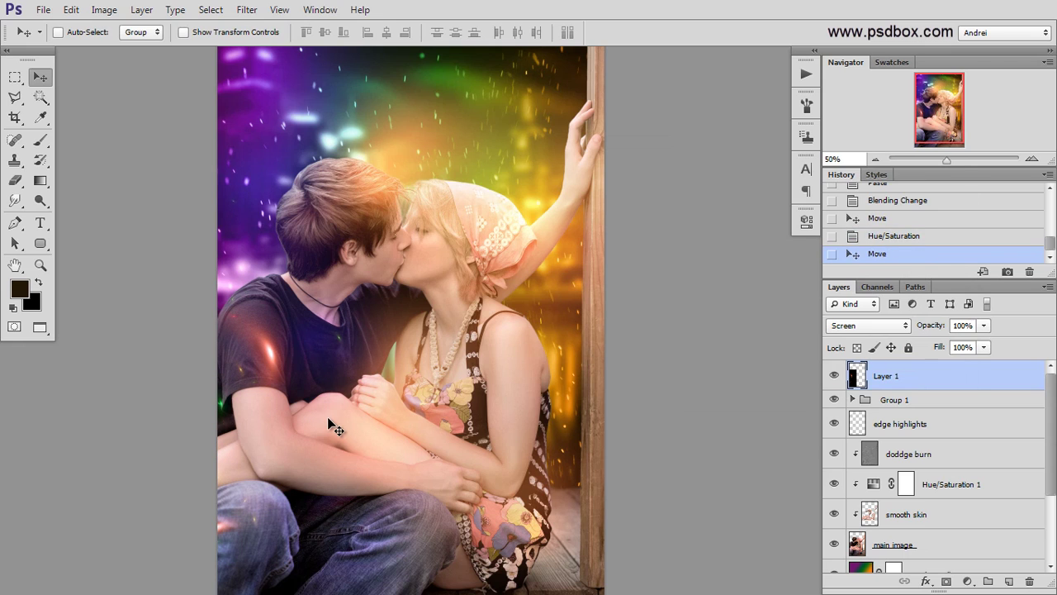
key(ctrl+u)
mouse_move(735, 247)
mouse_down()
mouse_move(724, 247)
mouse_move(763, 250)
mouse_move(750, 256)
mouse_up()
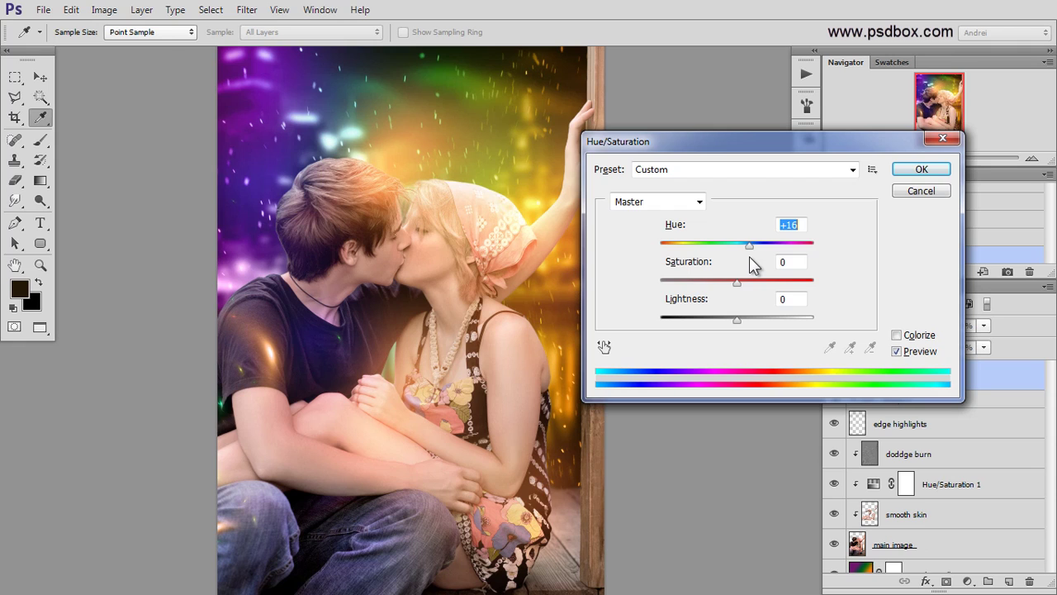
click(920, 170)
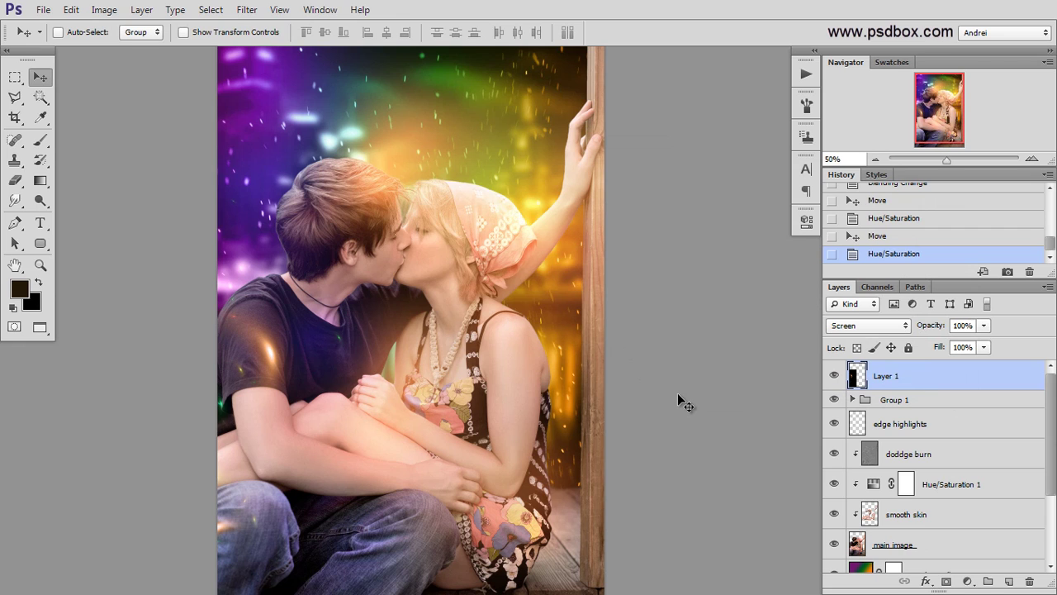
Open the image 4-1, copy all of it and paste it into the composite as a new layer above Layer 1.
key(ctrl+o)
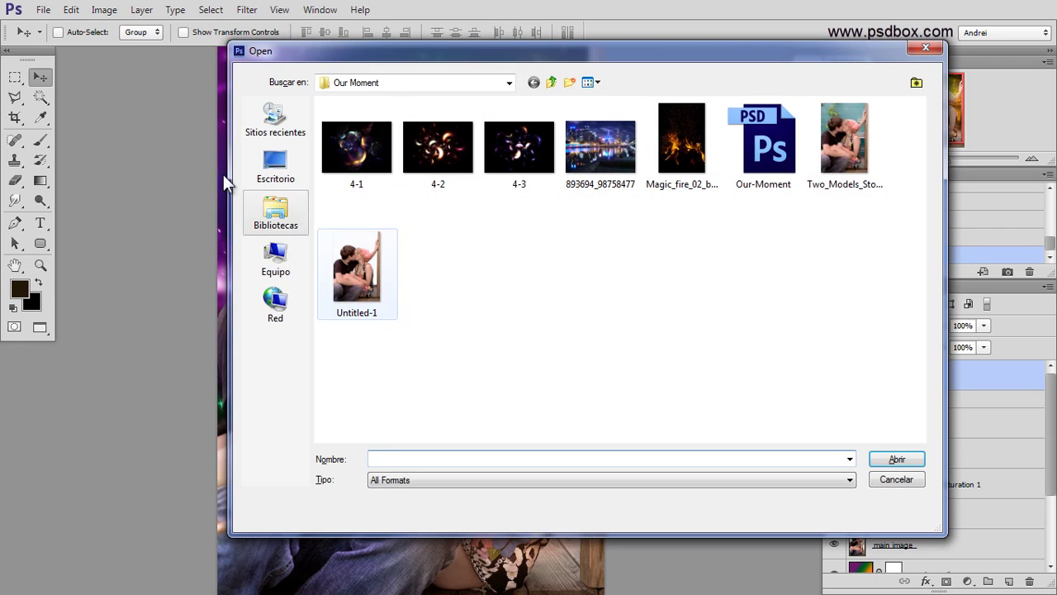
click(348, 159)
click(894, 458)
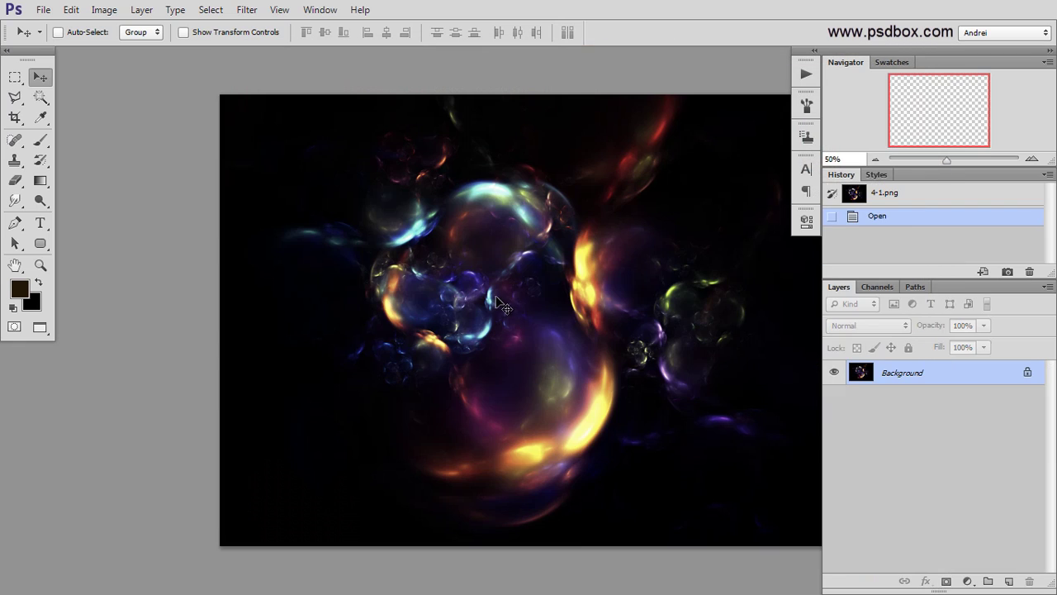
key(ctrl+a)
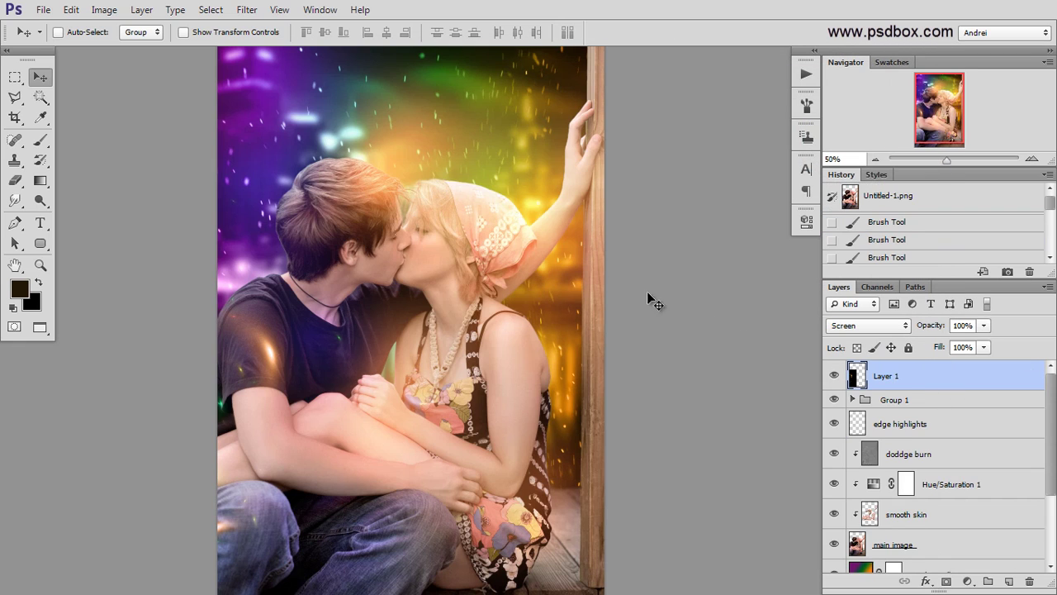
key(ctrl+v)
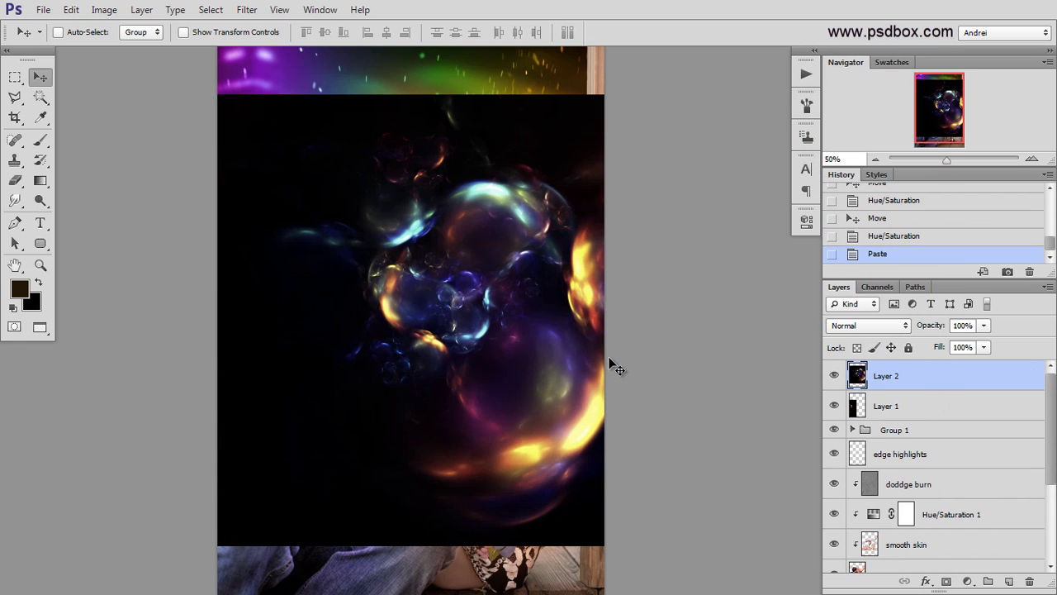
Set Layer 2's blend mode to Screen, then rotate and move it so its glowing arcs fall over the woman's dress and arm.
click(850, 325)
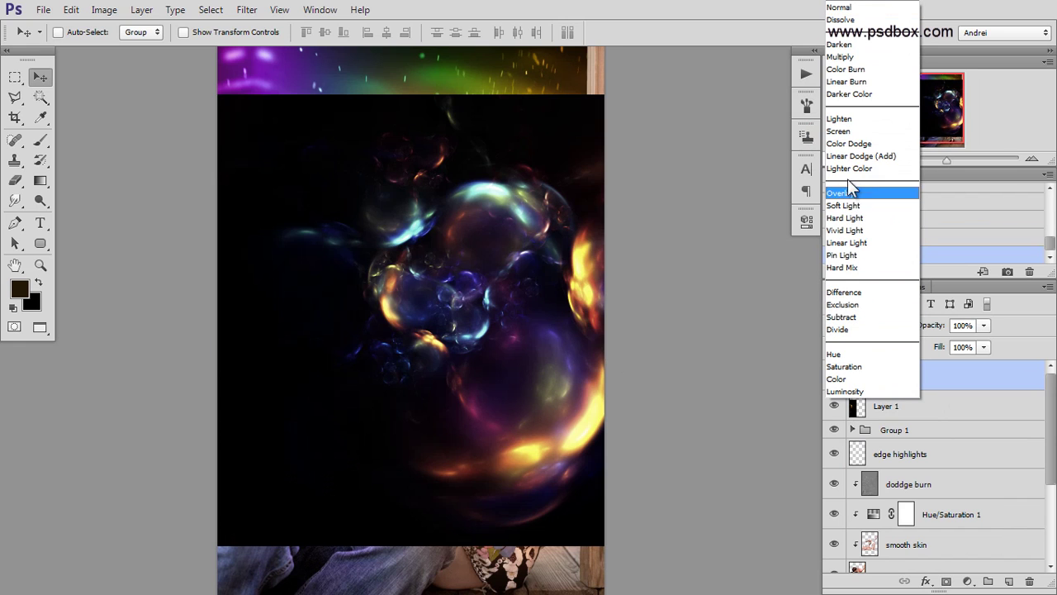
click(838, 136)
key(ctrl+t)
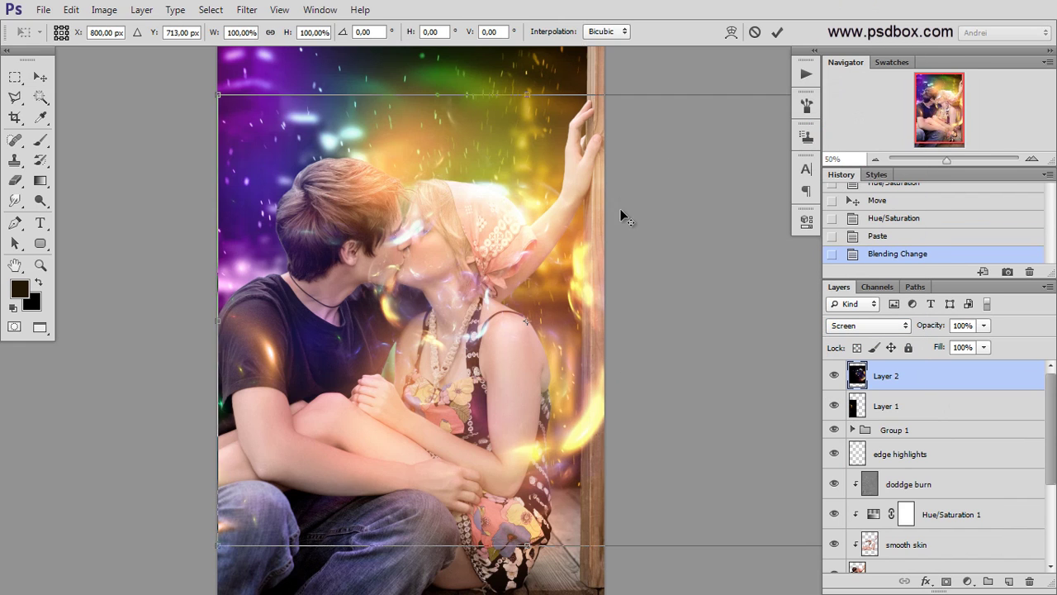
key(ctrl+minus)
drag(758, 121, 683, 437)
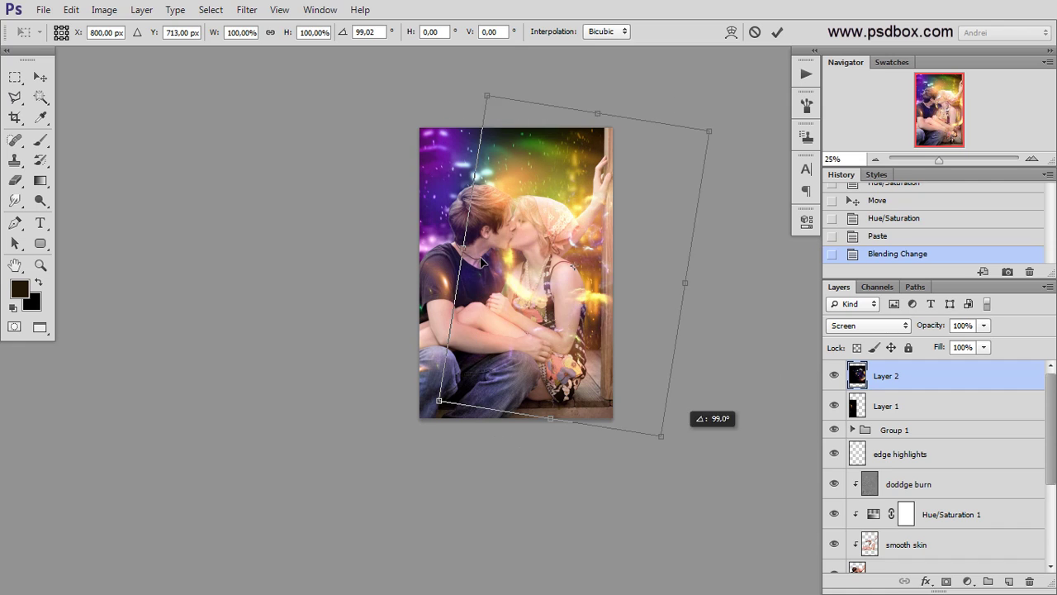
drag(475, 243, 557, 258)
drag(513, 227, 788, 427)
drag(605, 218, 533, 321)
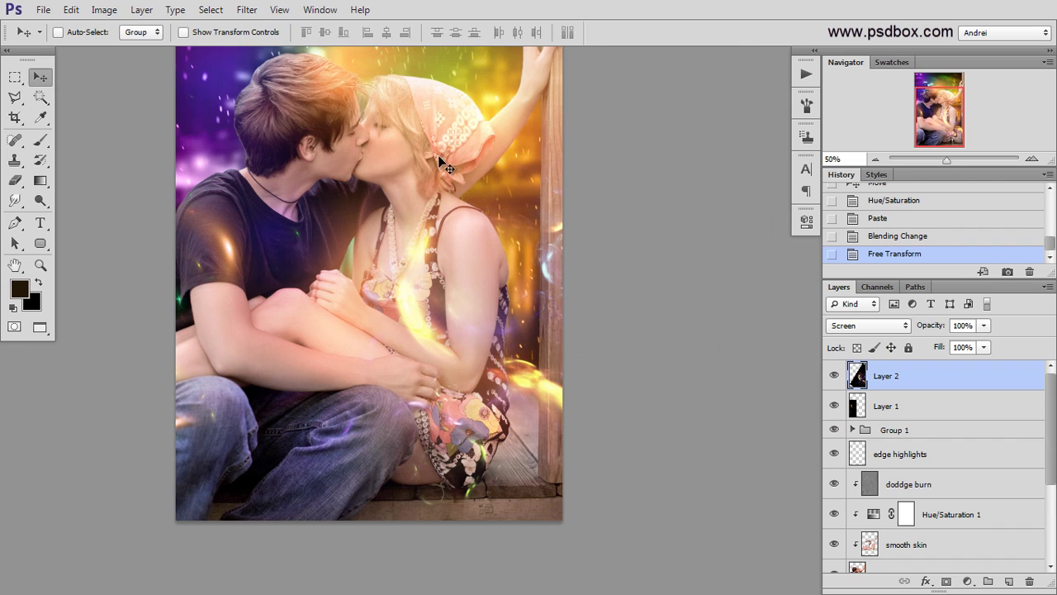
Apply a Gaussian Blur with a 26.4 pixel radius to Layer 2 and move its glow down onto the woman's lap.
click(247, 10)
mouse_move(275, 180)
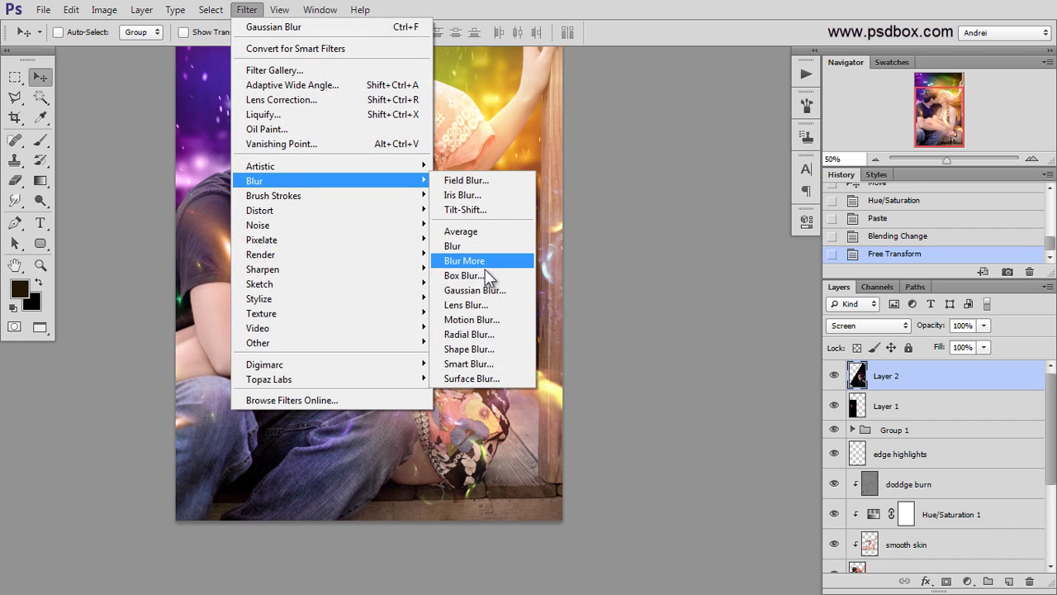
click(486, 289)
click(762, 426)
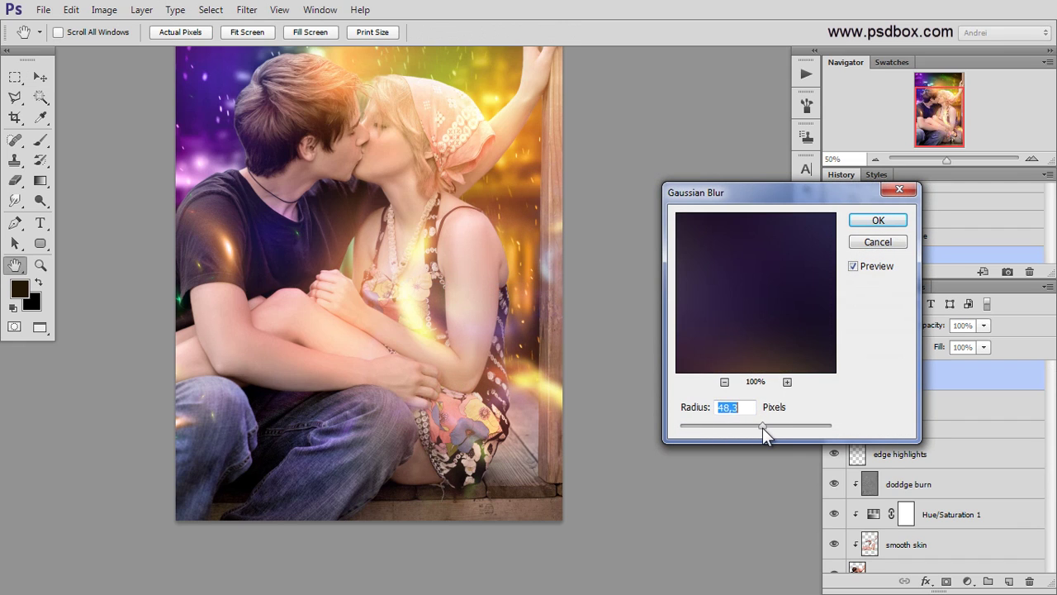
drag(747, 424, 749, 423)
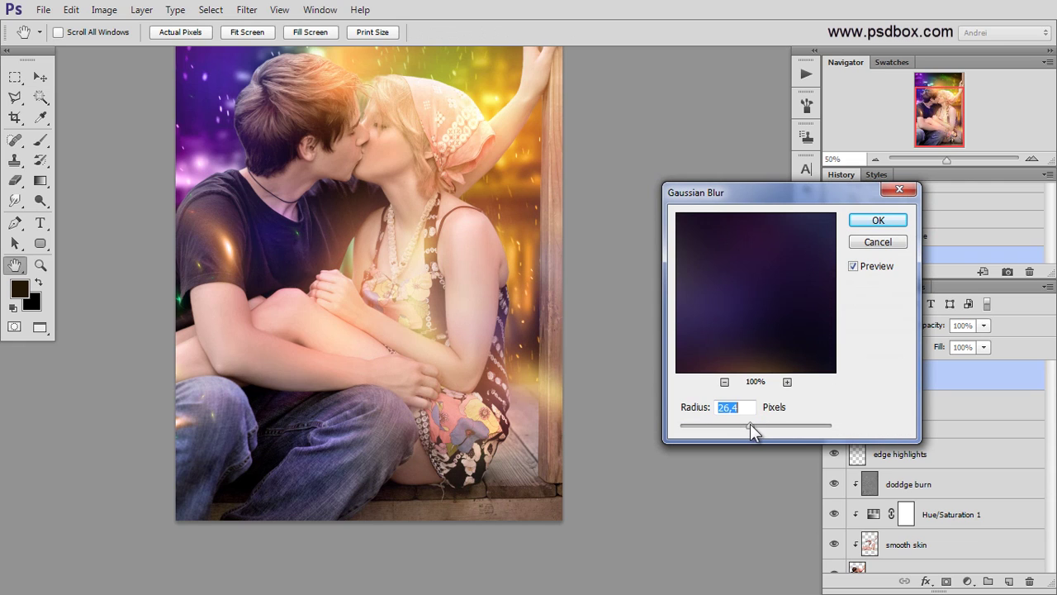
click(877, 220)
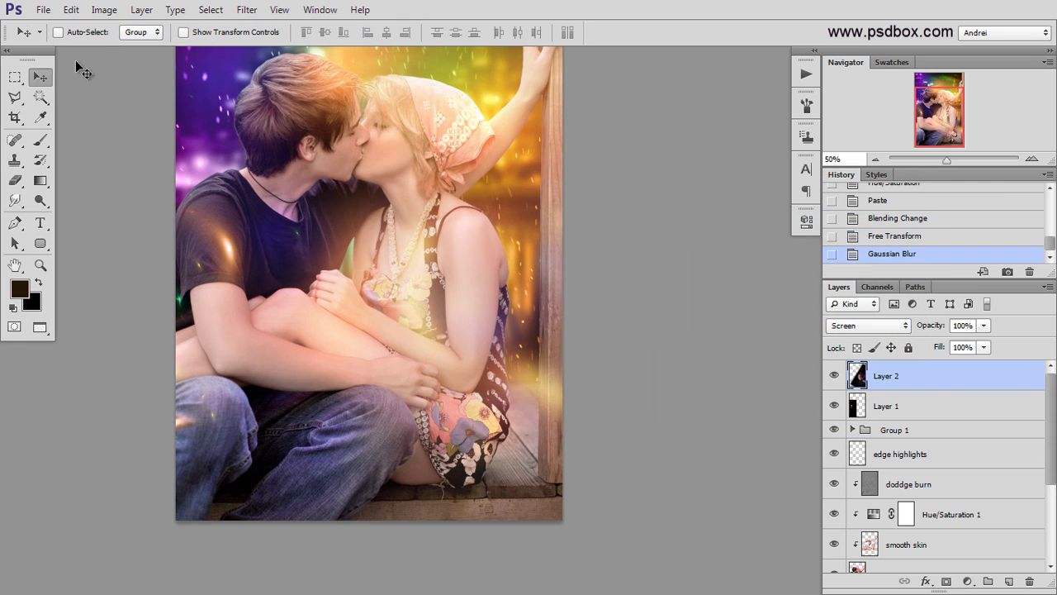
drag(479, 239, 497, 362)
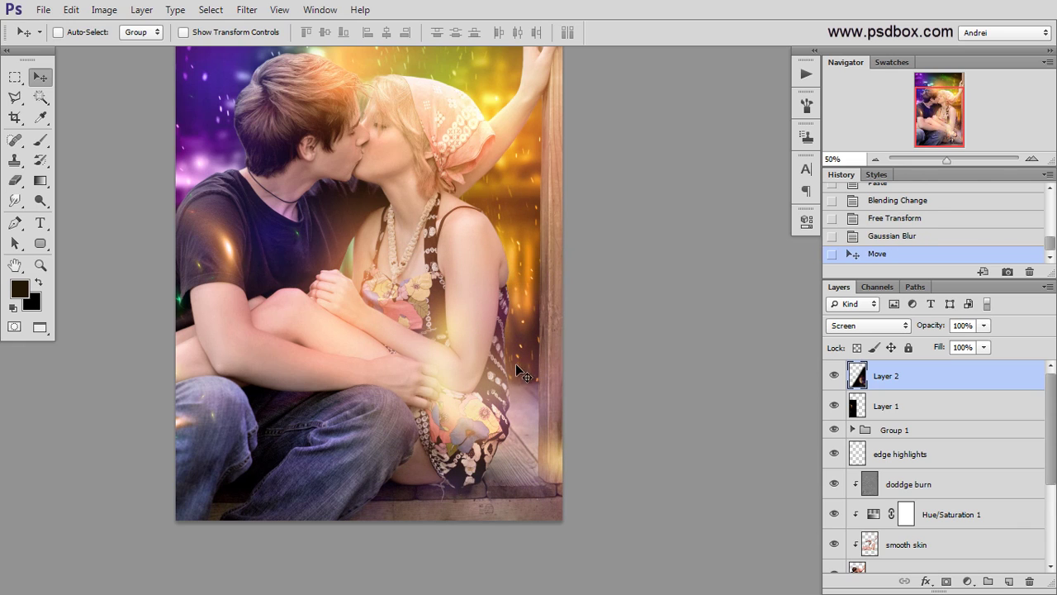
key(ctrl+o)
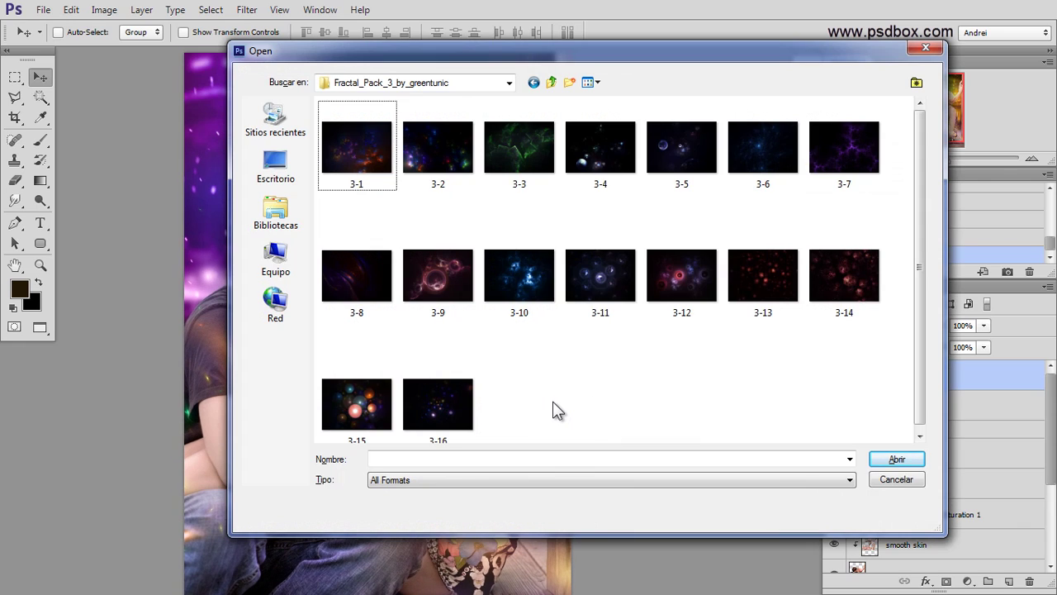
click(440, 409)
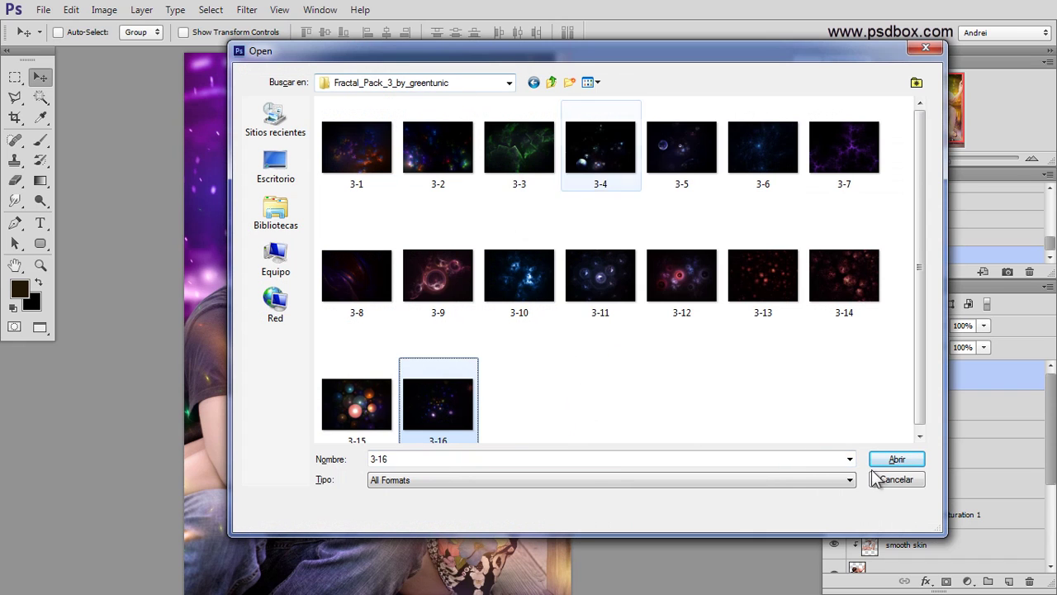
click(897, 460)
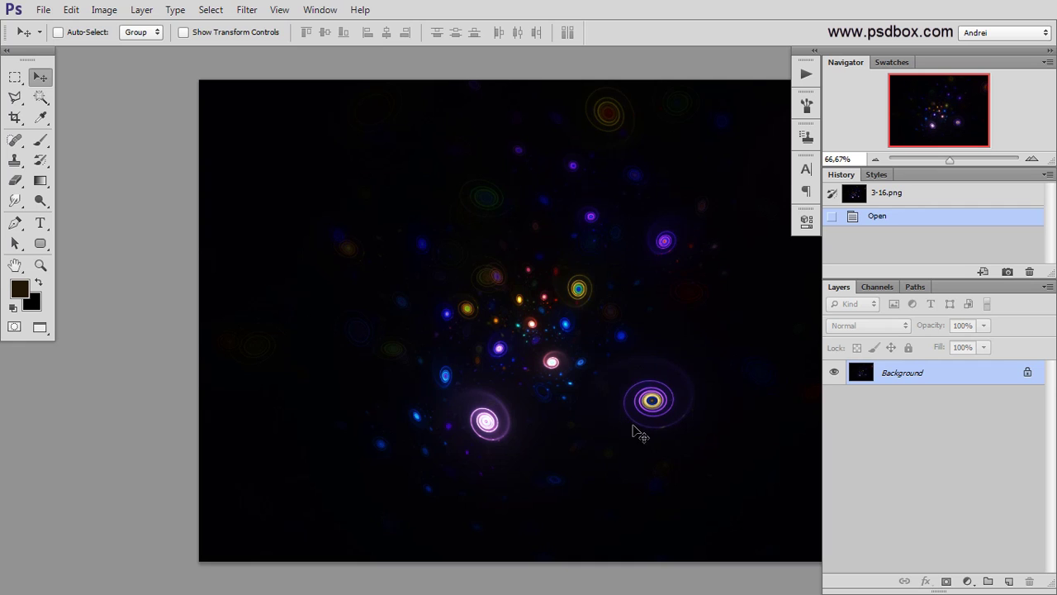
drag(612, 417, 602, 415)
key(ctrl+w)
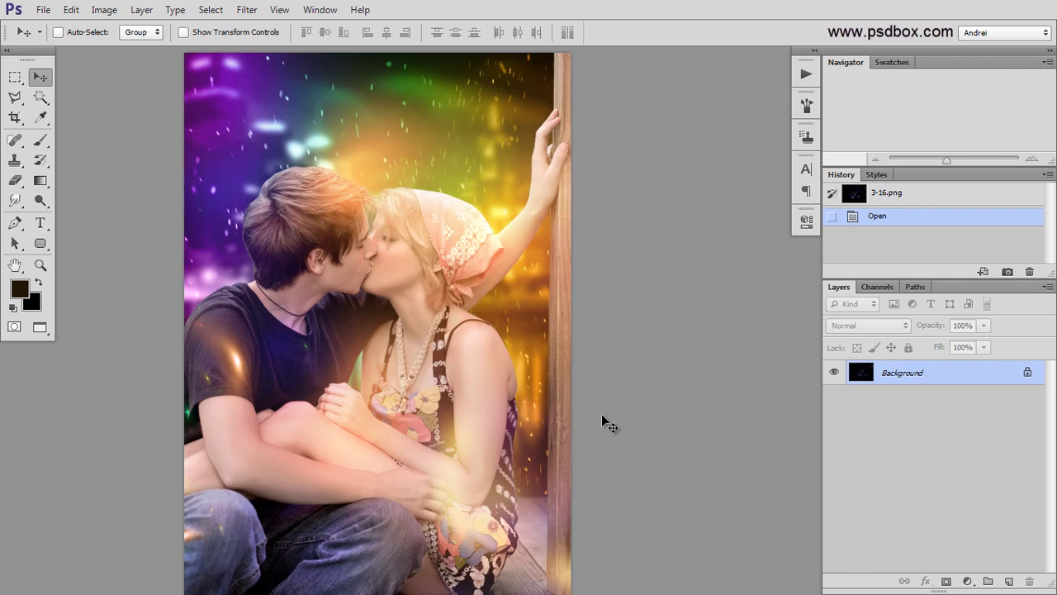
Open the image 4-12 from the Fractal_Pack_4_by_greentunic folder and copy all of it.
key(ctrl+o)
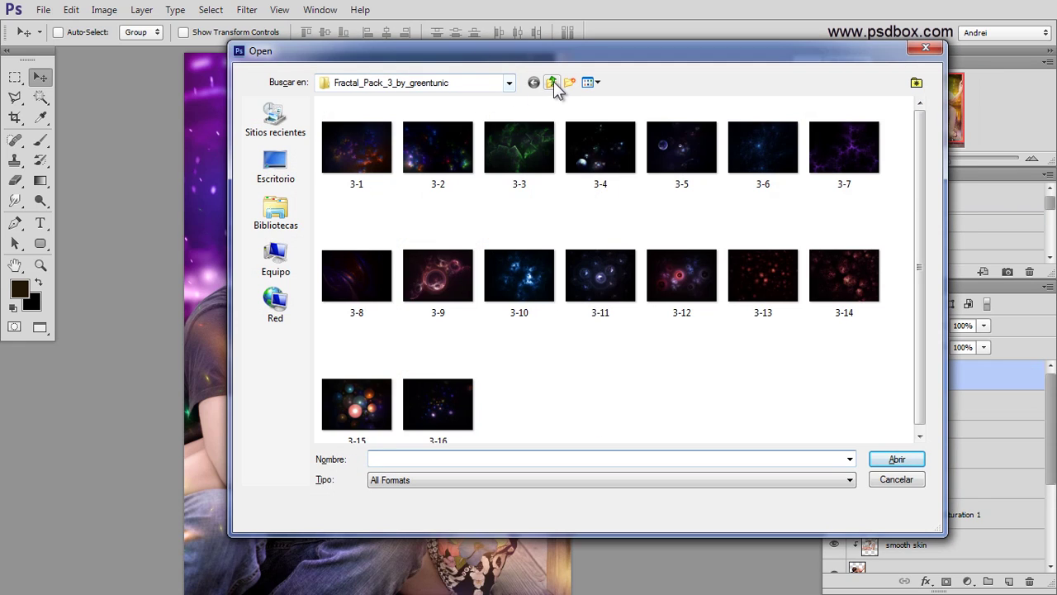
click(551, 82)
double_click(519, 157)
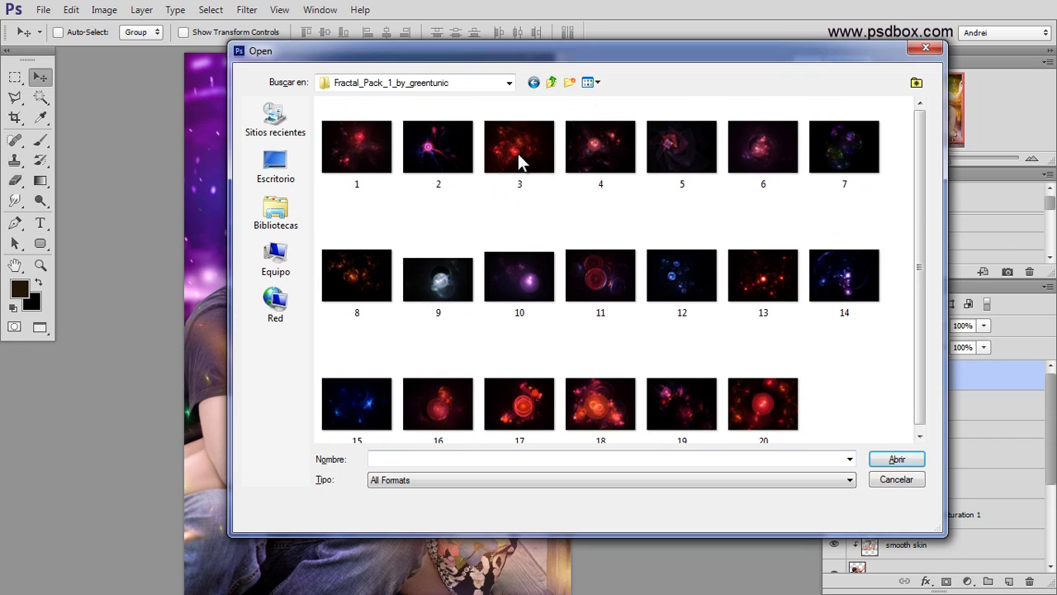
click(551, 82)
double_click(681, 145)
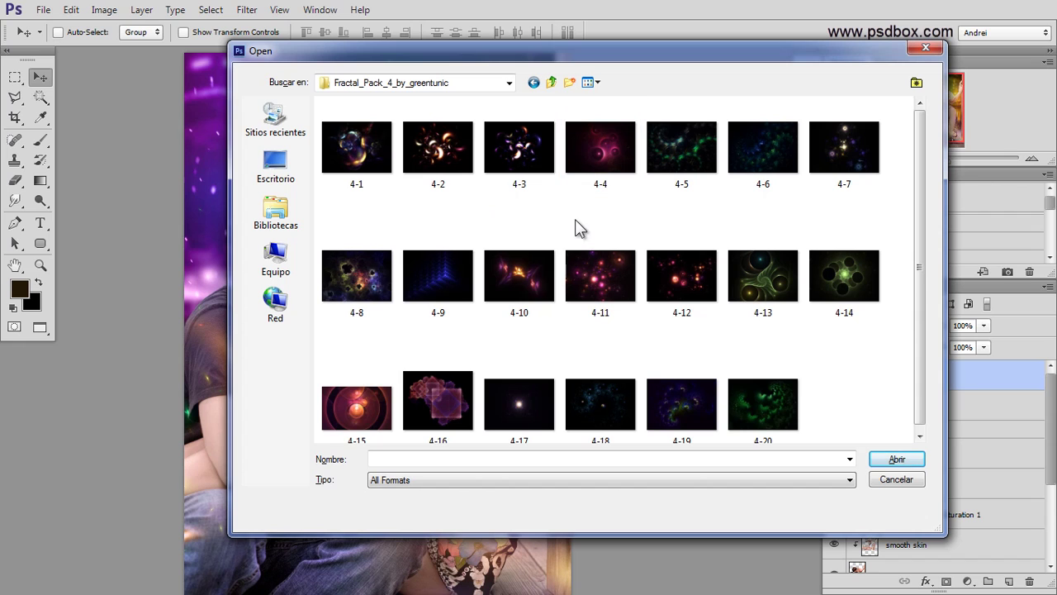
click(679, 293)
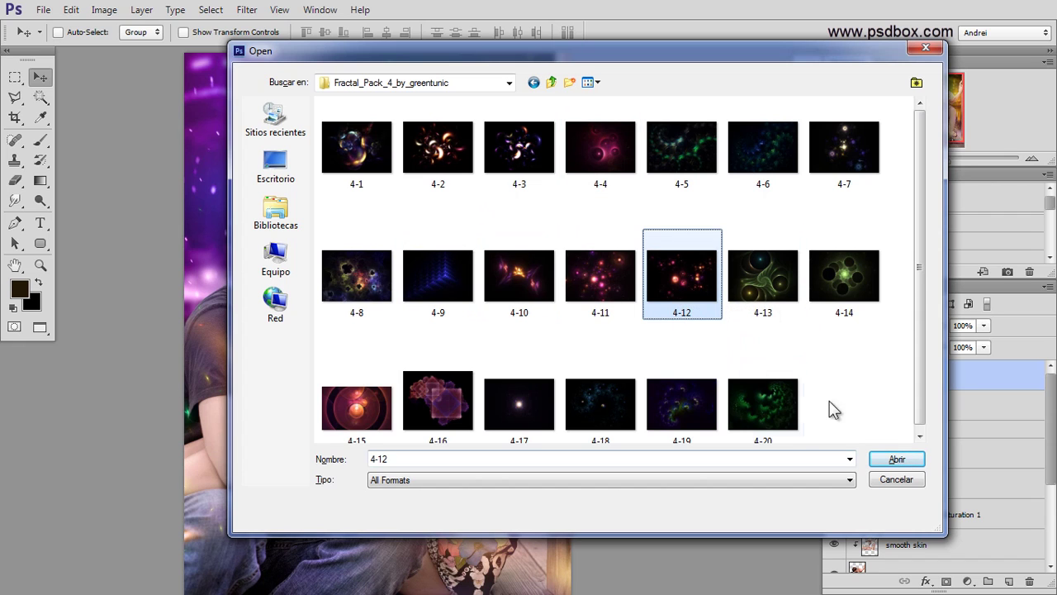
click(900, 460)
key(ctrl+a)
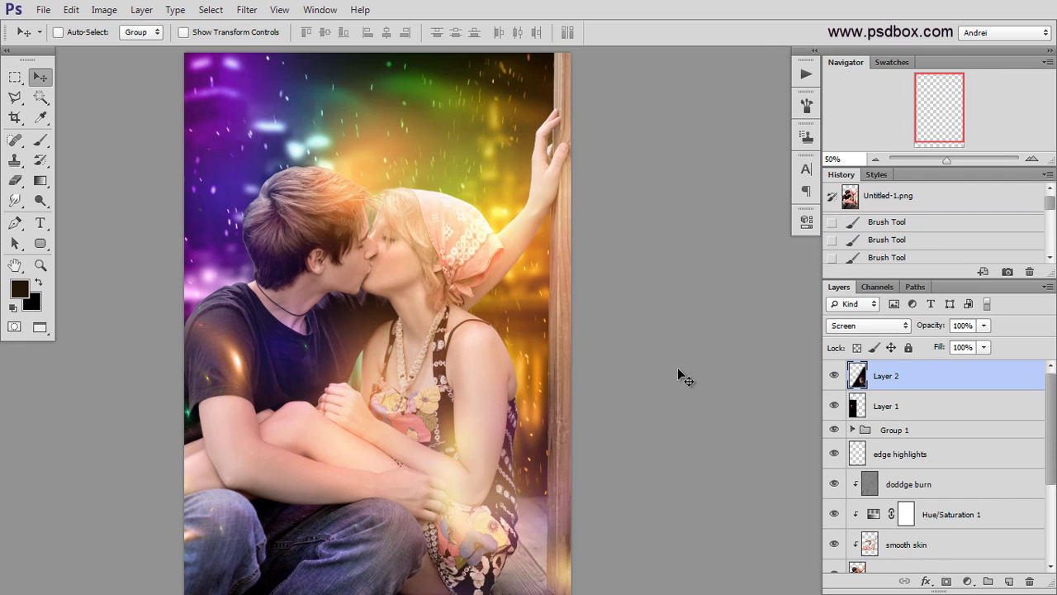
Paste the copied lights as a new layer directly above Gradient Fill 1 and move them over the background behind the couple.
scroll(943, 449, down, 3)
scroll(939, 466, up, 1)
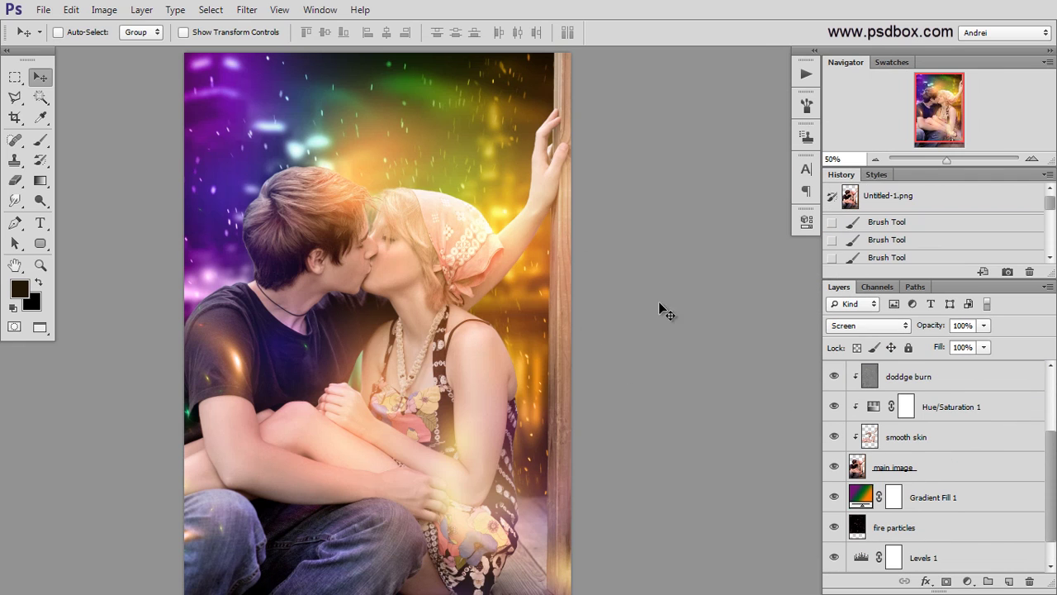
click(962, 495)
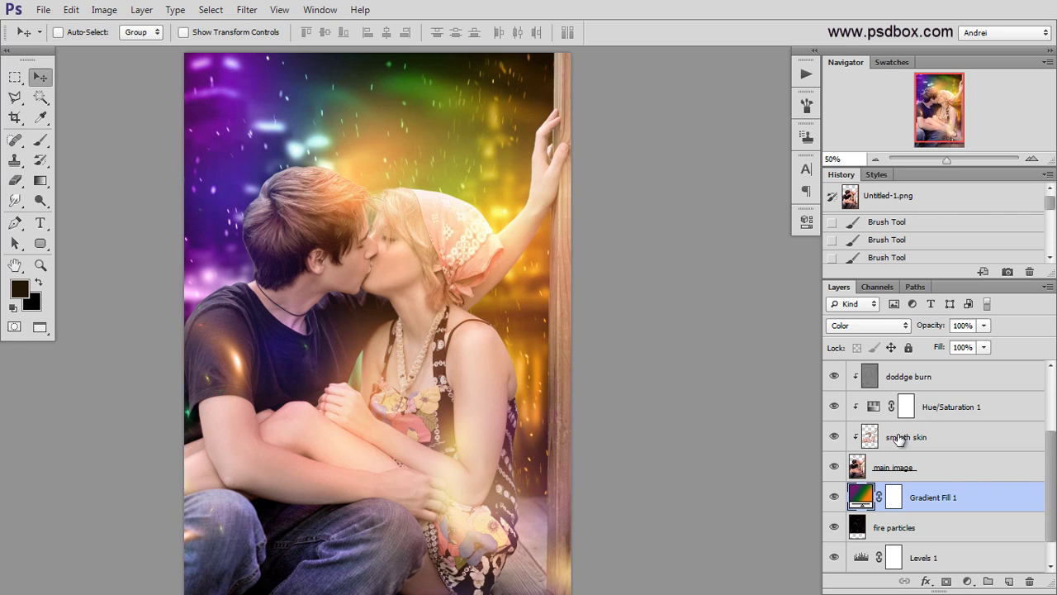
key(ctrl+v)
drag(417, 242, 264, 97)
Set the pasted lights layer's blend mode to Screen and move its lights into the background below the woman's raised arm.
click(863, 325)
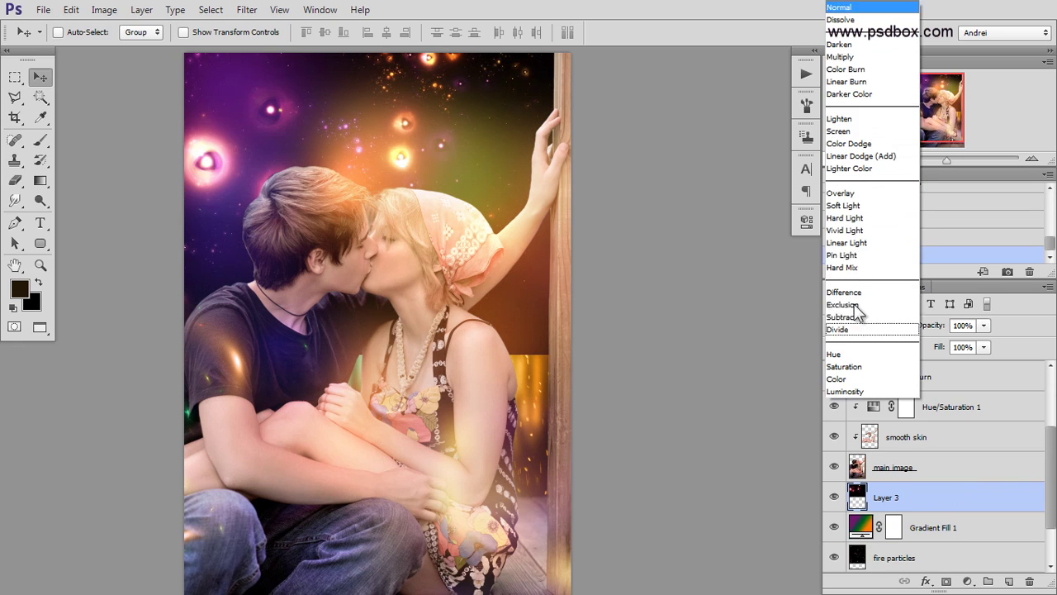
click(858, 140)
drag(518, 263, 573, 490)
Duplicate the lights layer and move the copy's lights to the purple background above the man.
drag(538, 454, 194, 56)
key(ctrl+j)
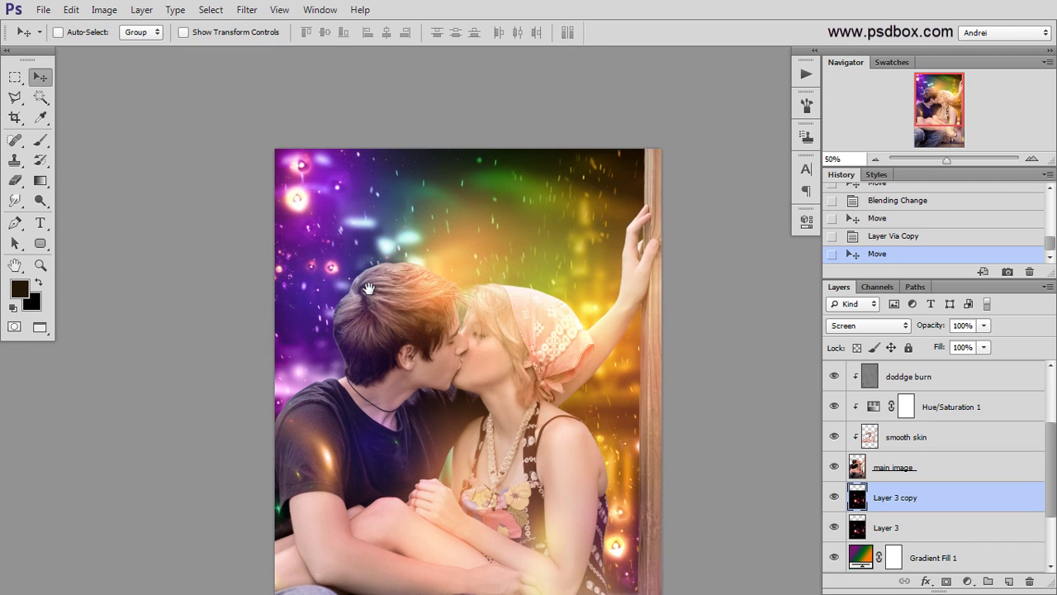
drag(357, 285, 381, 315)
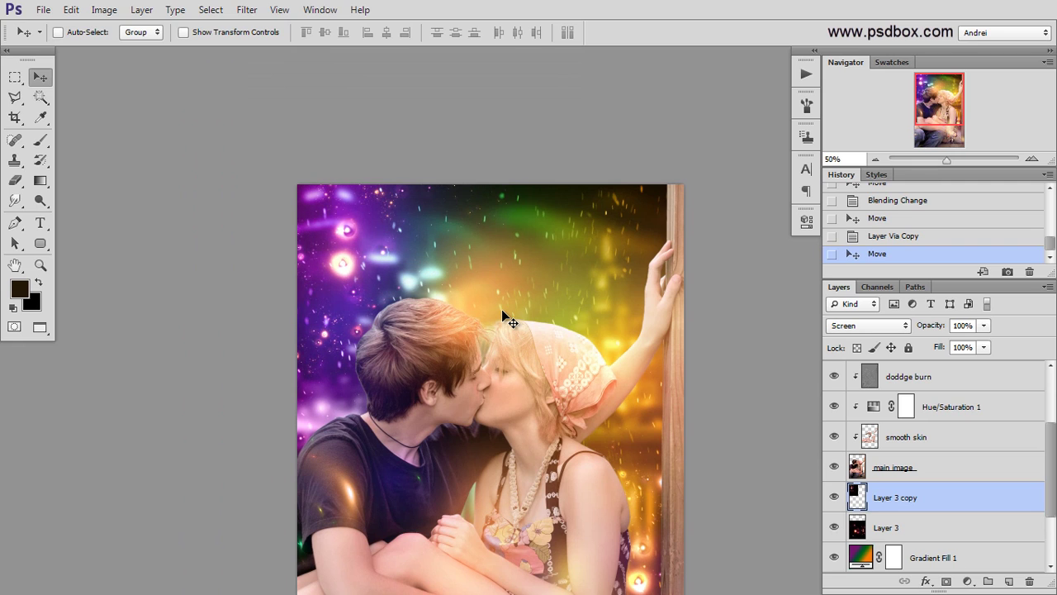
Shift the hue of the duplicated lights layer by -61 with Hue/Saturation.
key(ctrl+u)
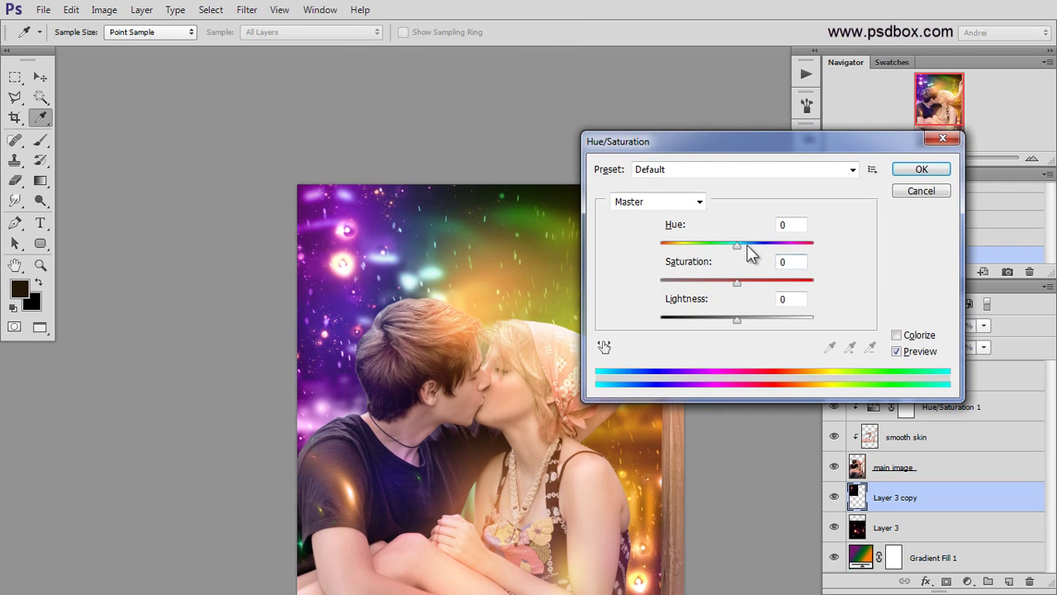
drag(736, 246, 698, 273)
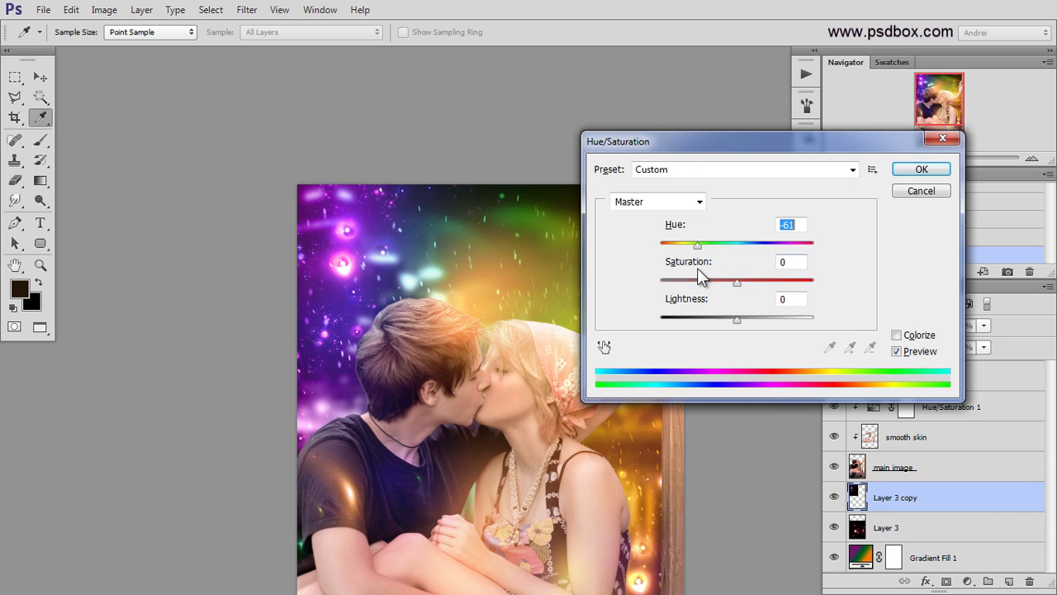
click(921, 169)
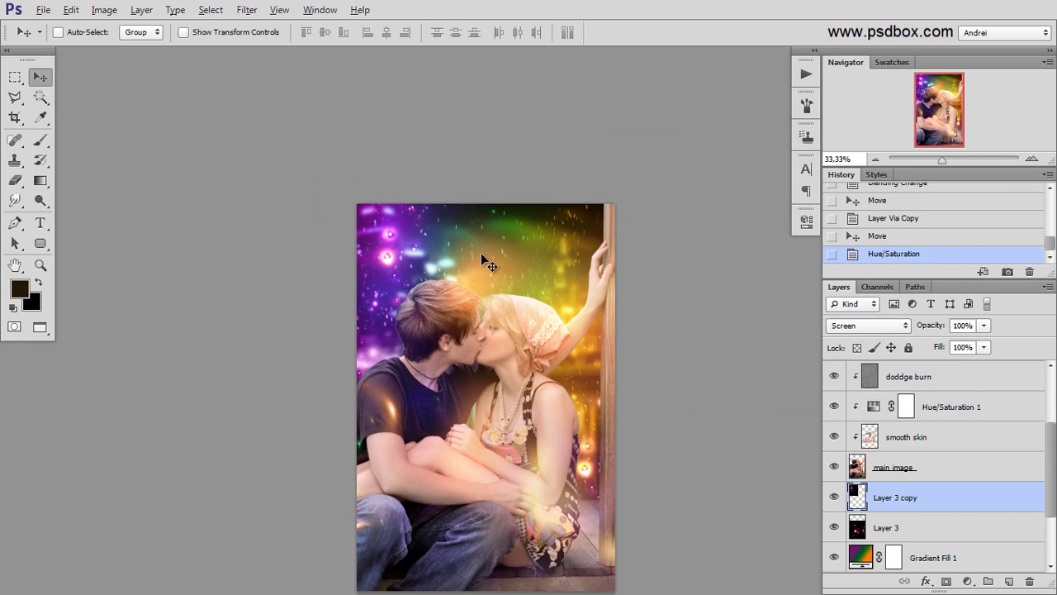
Merge the Color Balance 1 adjustment layer with the final layer beneath it.
drag(528, 380, 479, 304)
key(ctrl+plus)
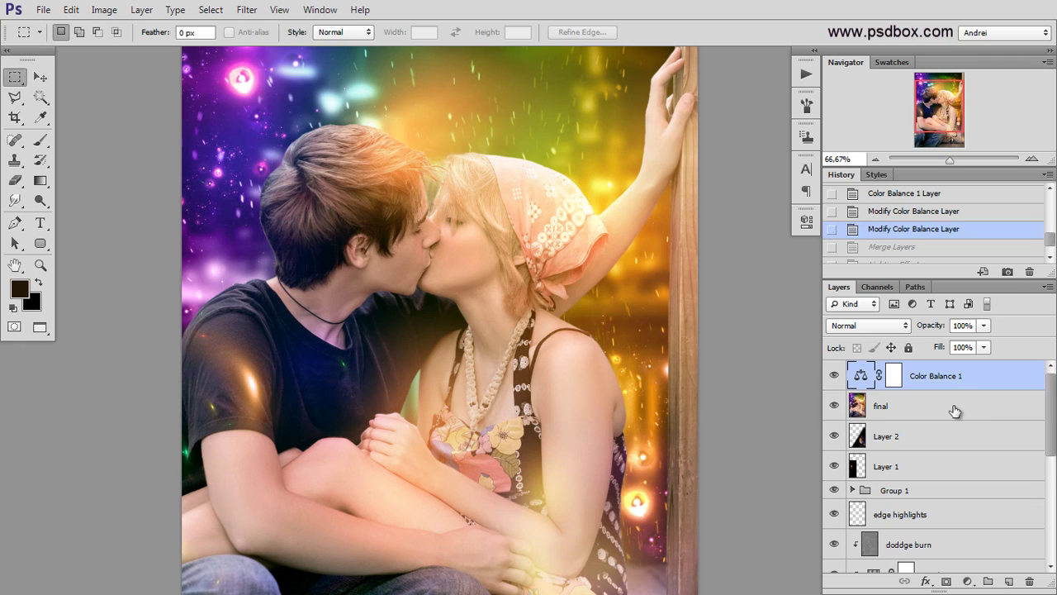
shift+click(942, 412)
key(ctrl+e)
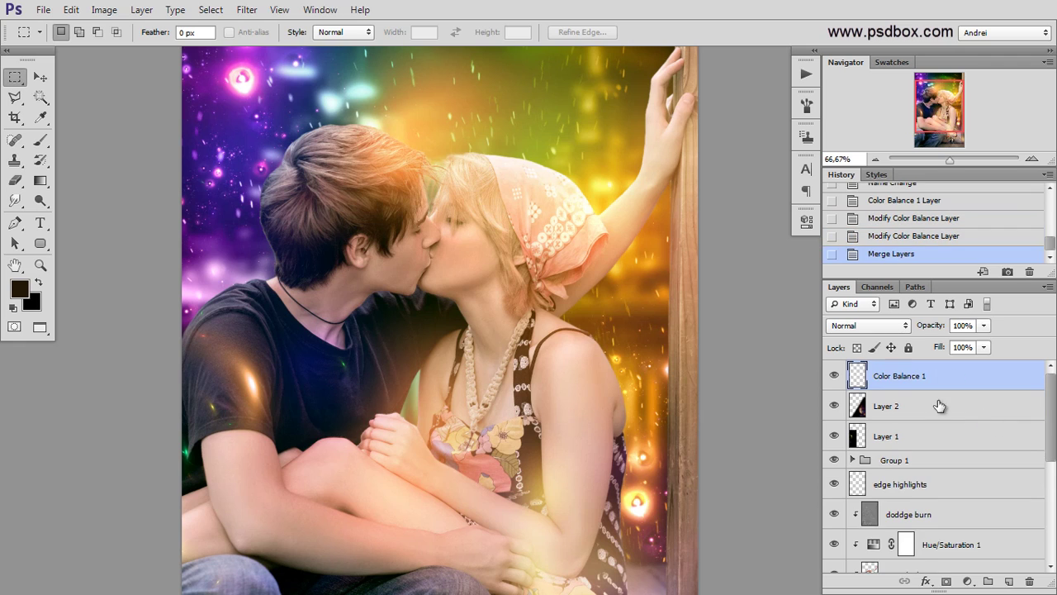
Open the Lighting Effects filter with a spot light on the merged Color Balance 1 layer.
drag(654, 406, 627, 401)
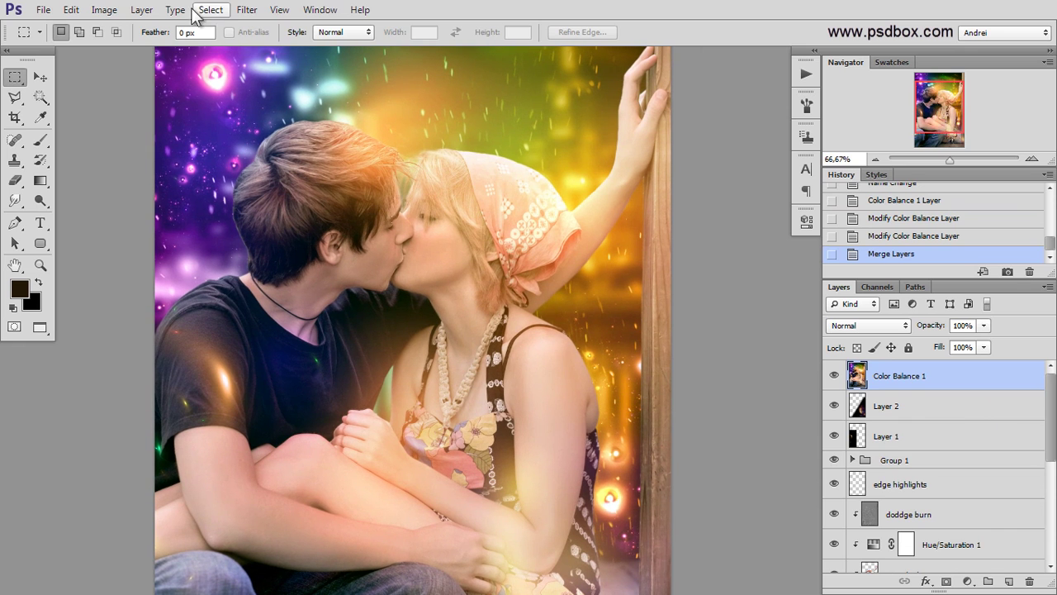
click(104, 10)
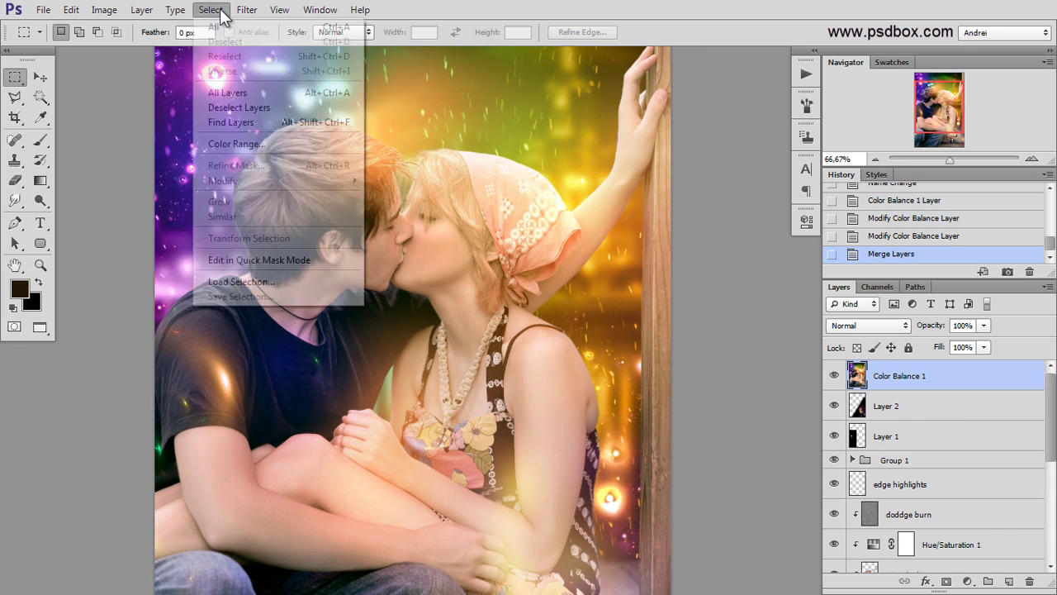
mouse_move(247, 10)
mouse_move(278, 262)
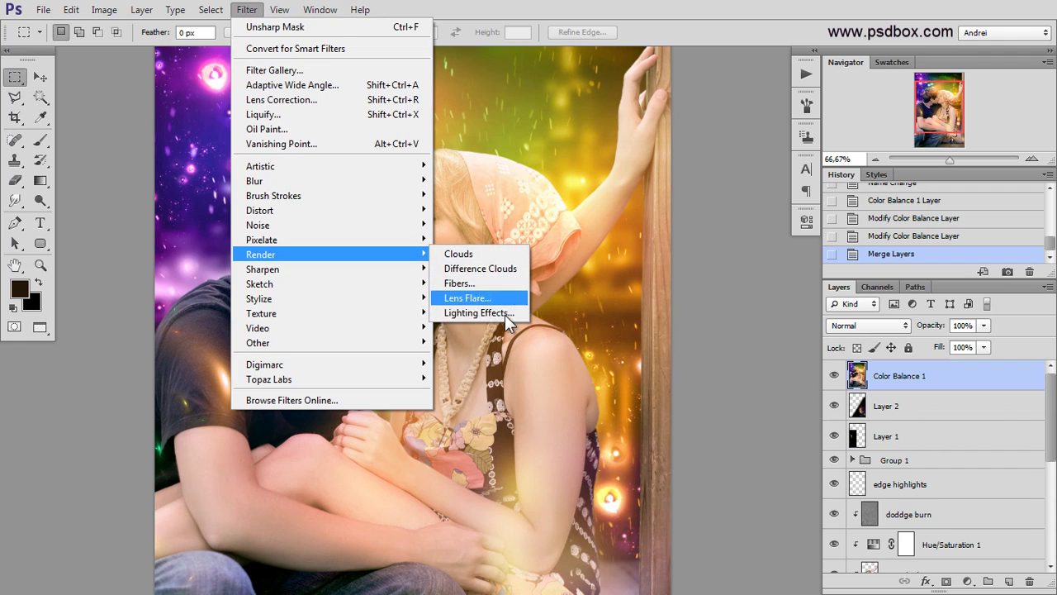
click(496, 313)
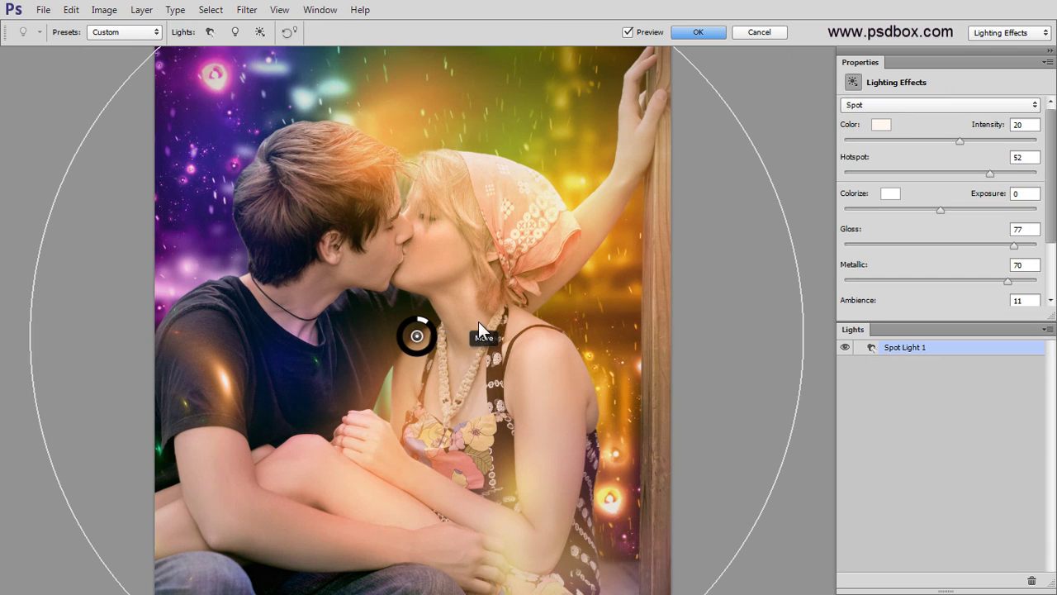
scroll(487, 291, down, 1)
scroll(486, 290, down, 1)
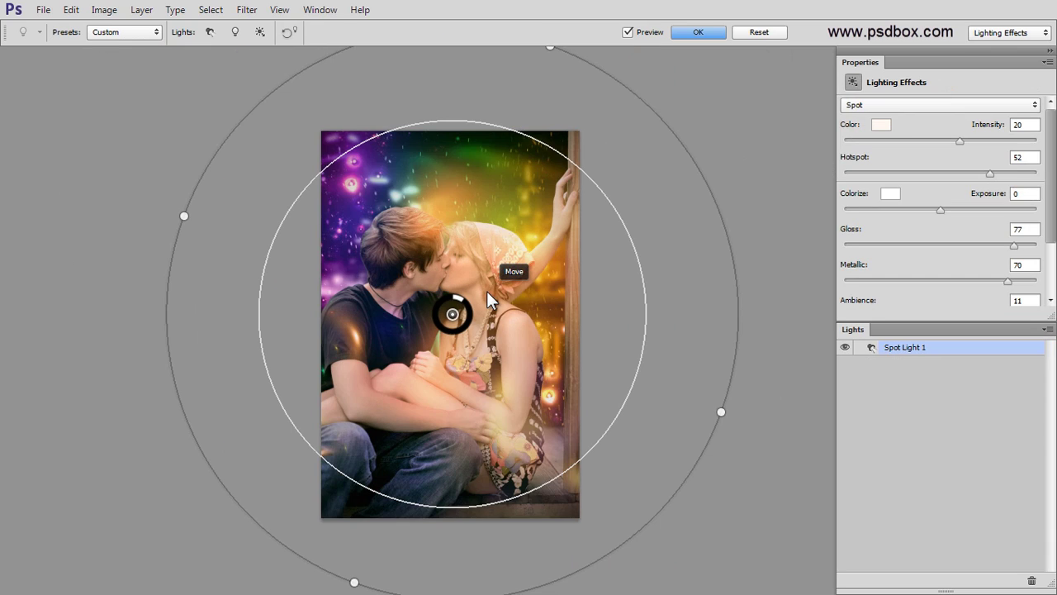
scroll(487, 295, down, 1)
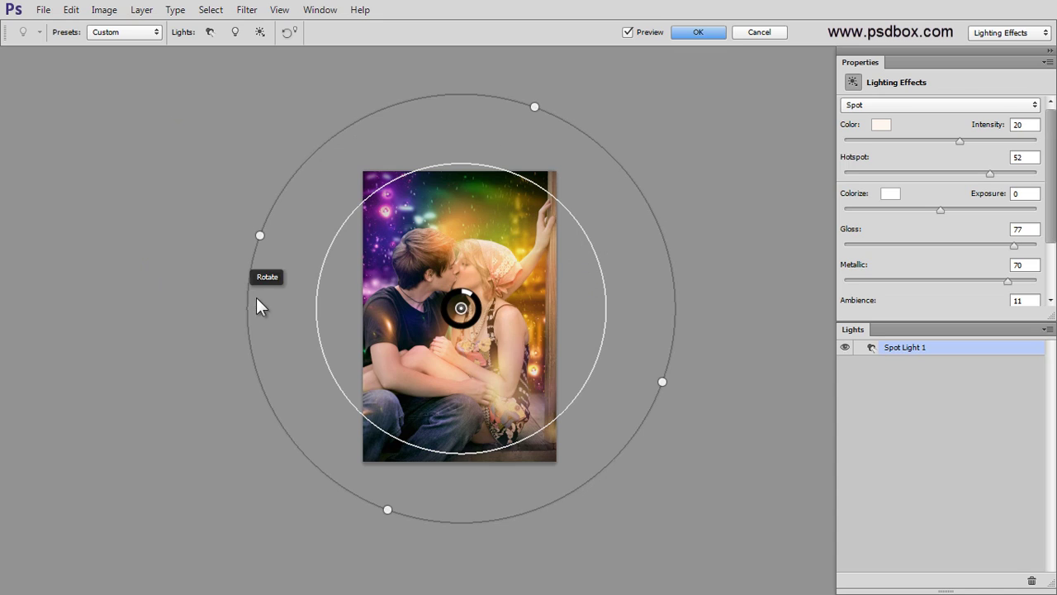
Reshape and enlarge the spot light into a wide circle centred on the couple, with its outer edge well beyond the photo.
drag(526, 122, 536, 87)
drag(456, 302, 461, 308)
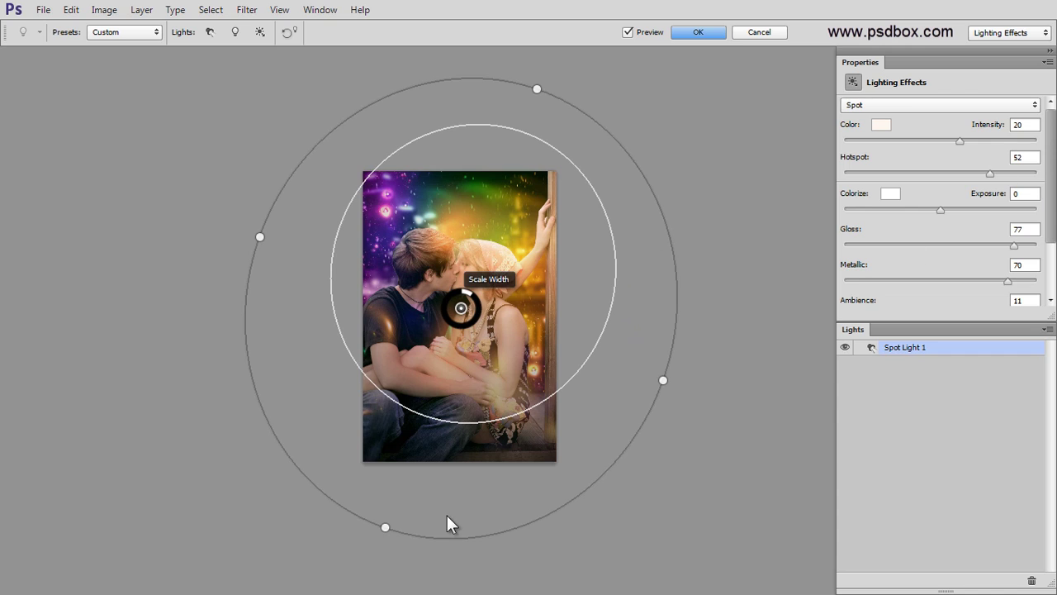
drag(406, 510, 395, 510)
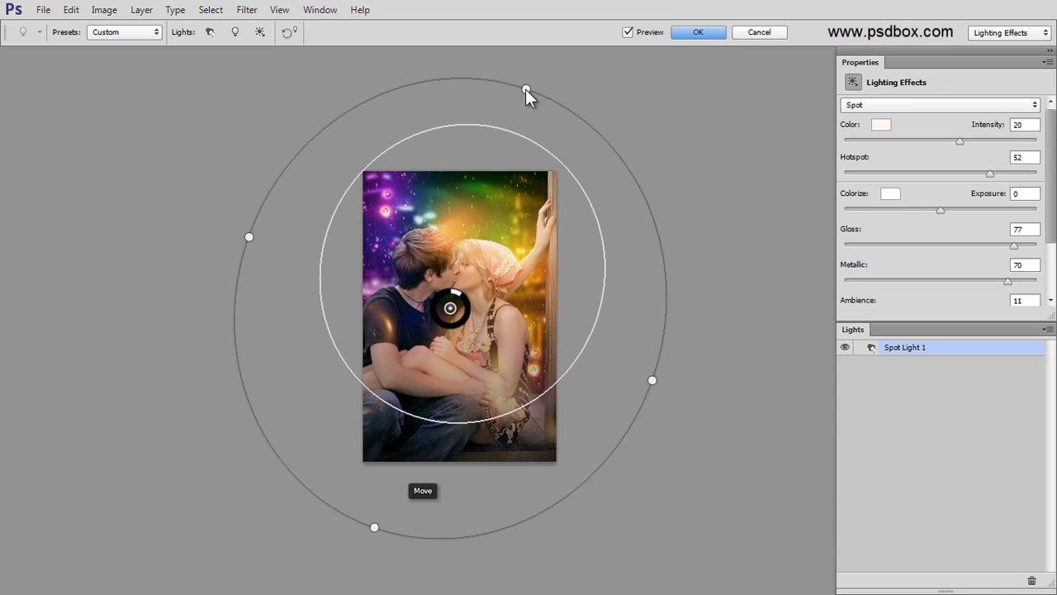
drag(509, 132, 507, 134)
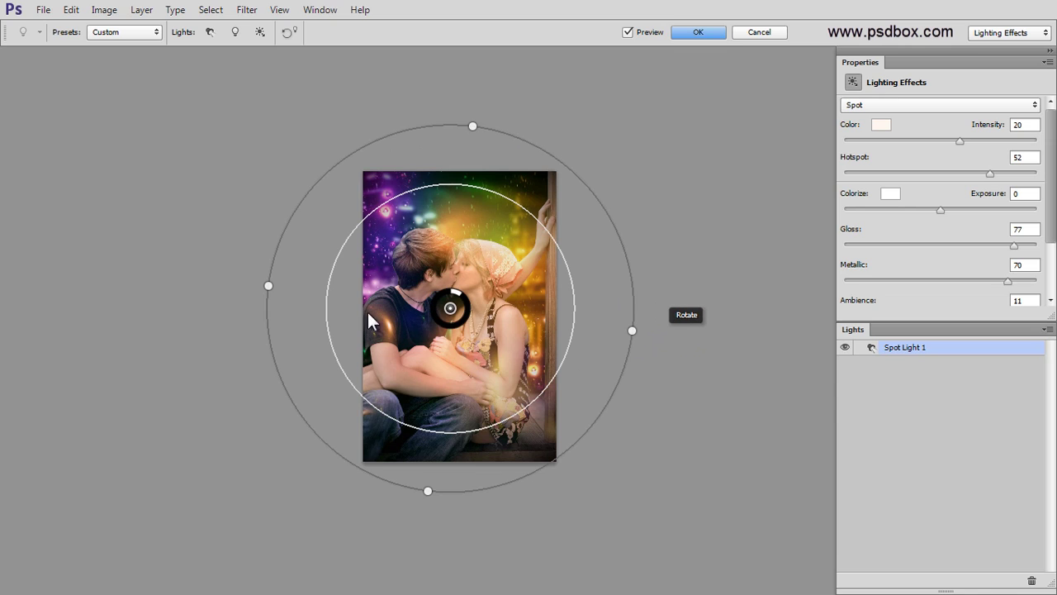
drag(267, 317, 198, 317)
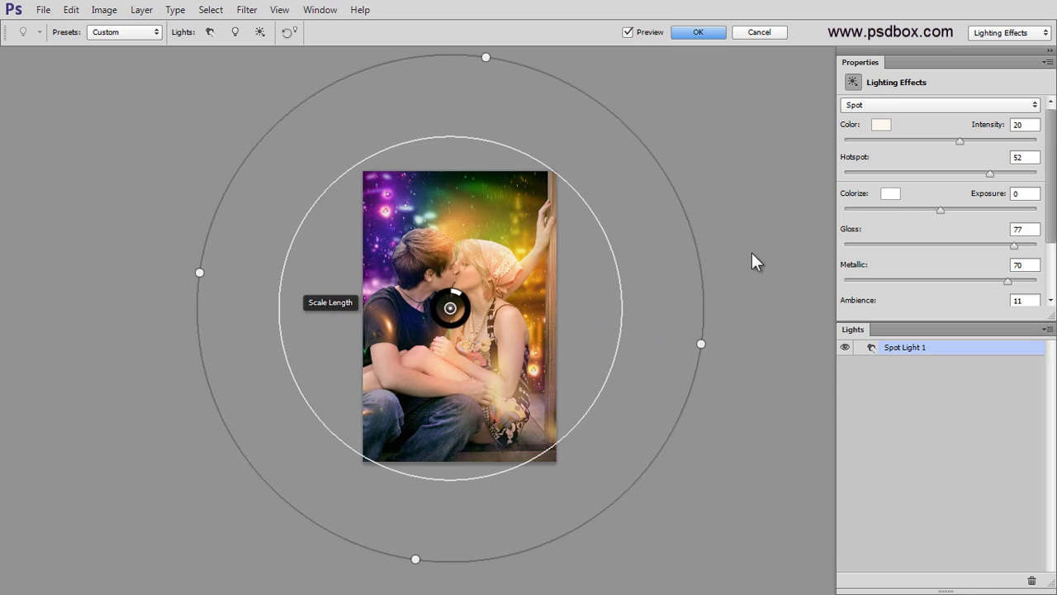
Set the spot light's Hotspot to 45, Metallic to 98 and Exposure to 1, recentre it on the couple and apply the filter.
click(983, 175)
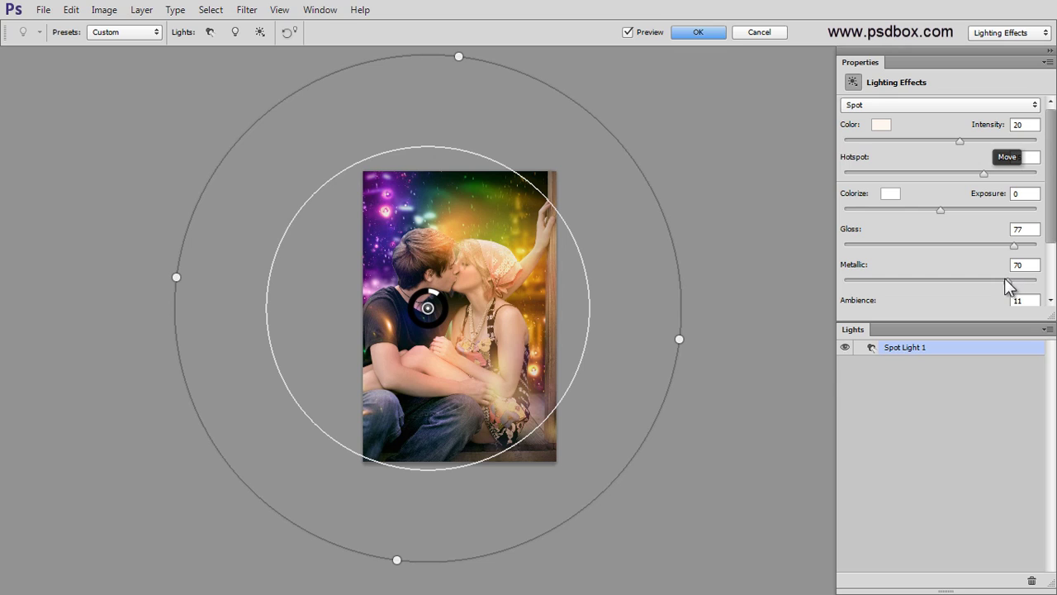
drag(1008, 282, 1033, 280)
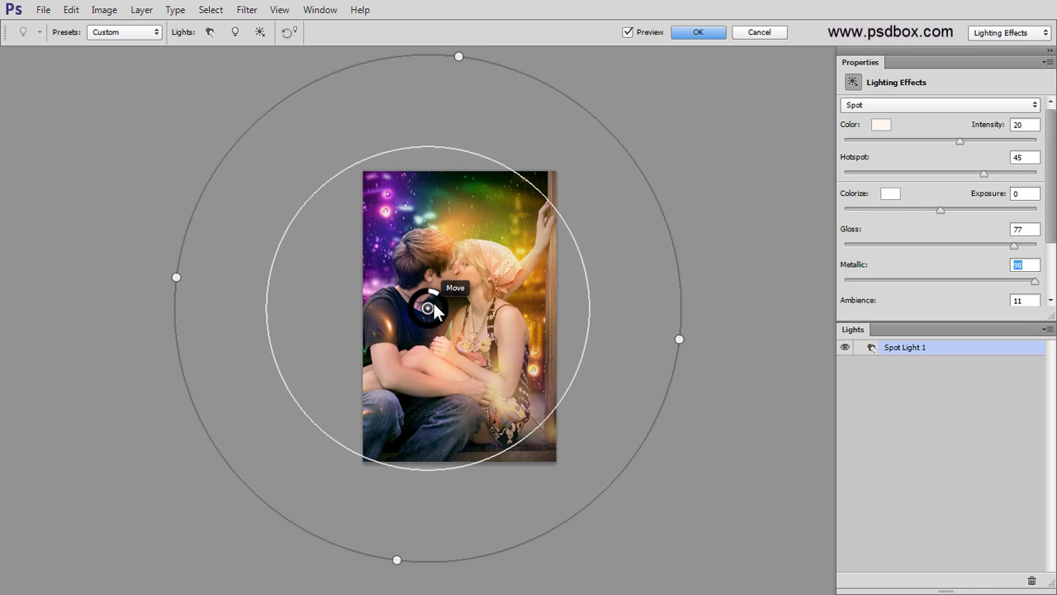
drag(432, 307, 453, 299)
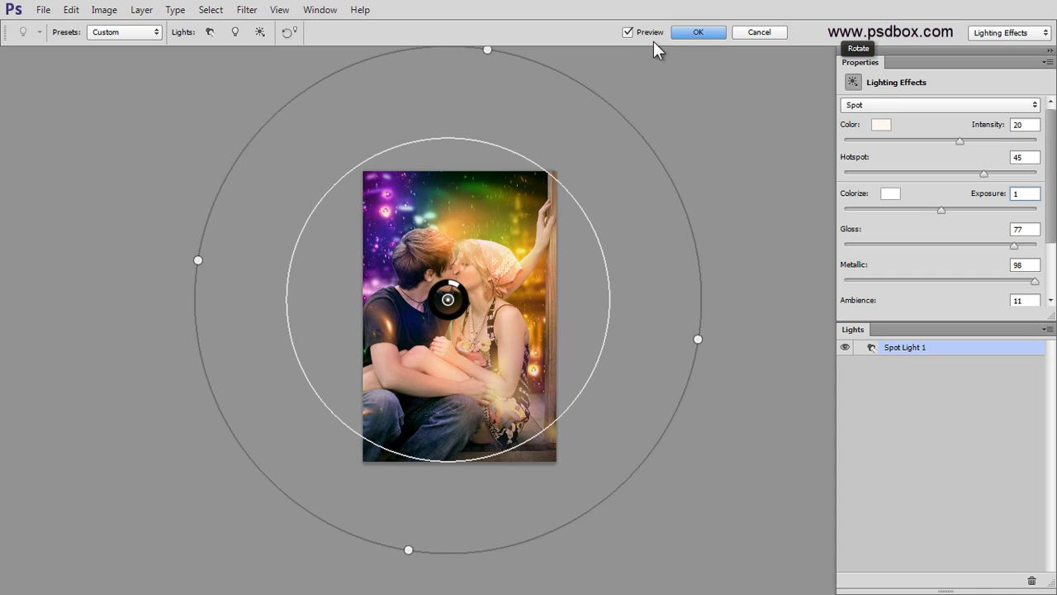
click(697, 33)
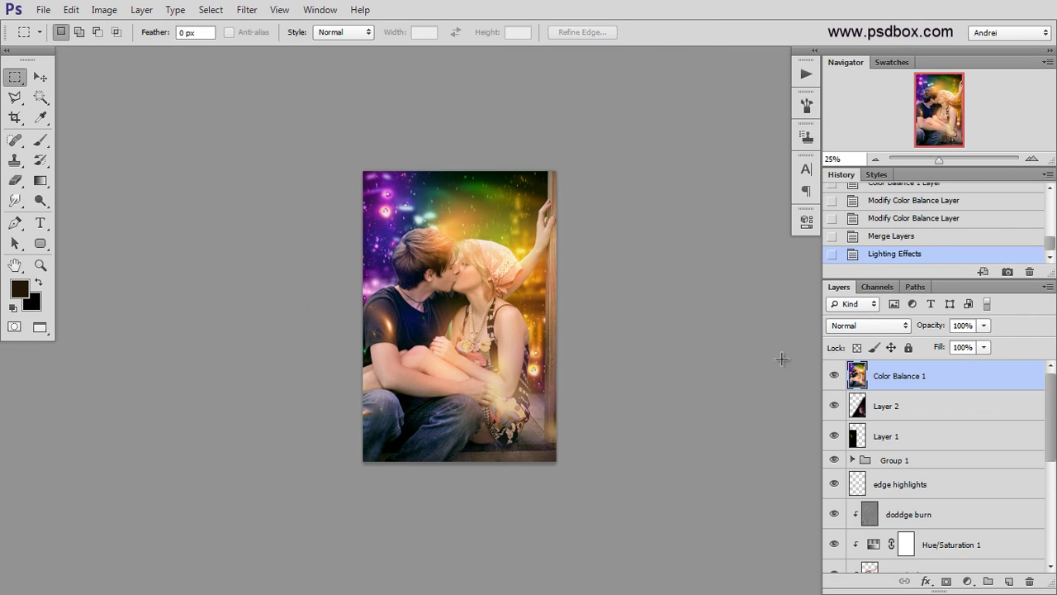
Compare the image with and without the lighting effect by toggling the Color Balance 1 layer's visibility.
click(834, 376)
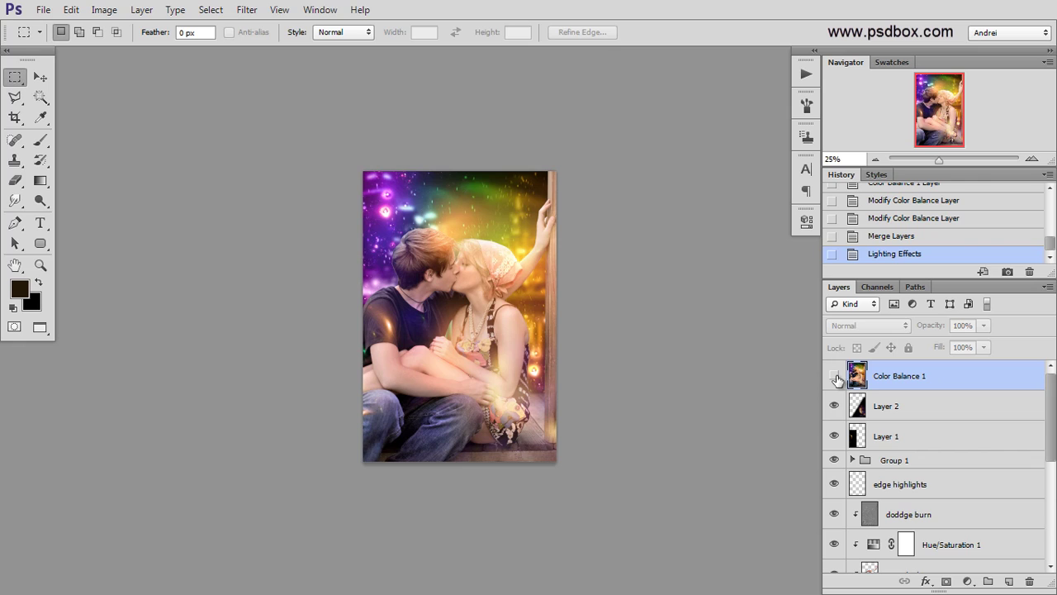
click(834, 375)
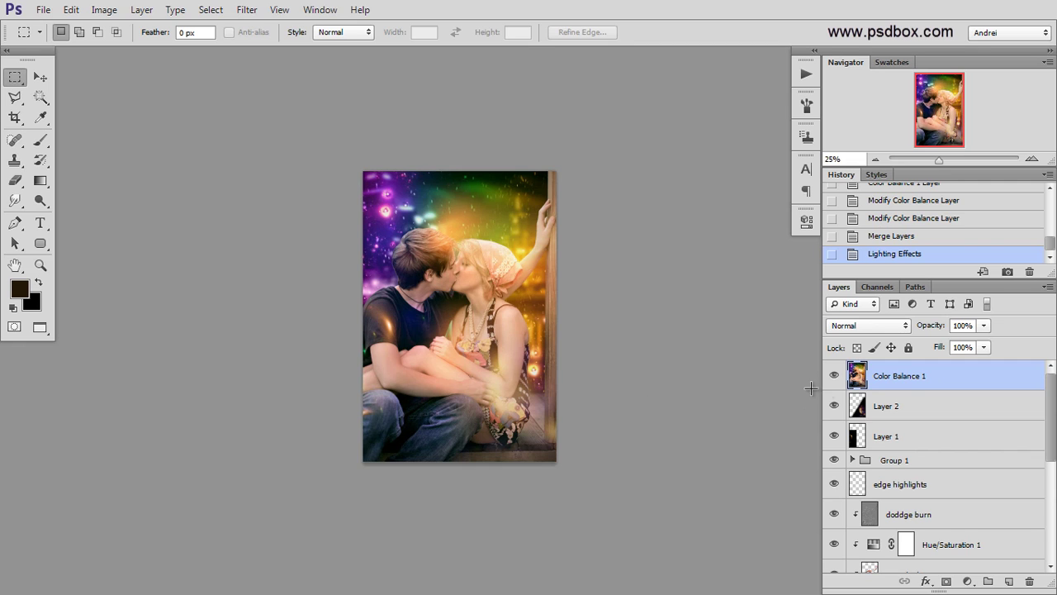
click(834, 375)
click(834, 376)
Sharpen the Color Balance 1 layer with Unsharp Mask at amount 180%, radius 0,6 pixels and threshold 0.
scroll(439, 203, up, 2)
drag(487, 228, 479, 200)
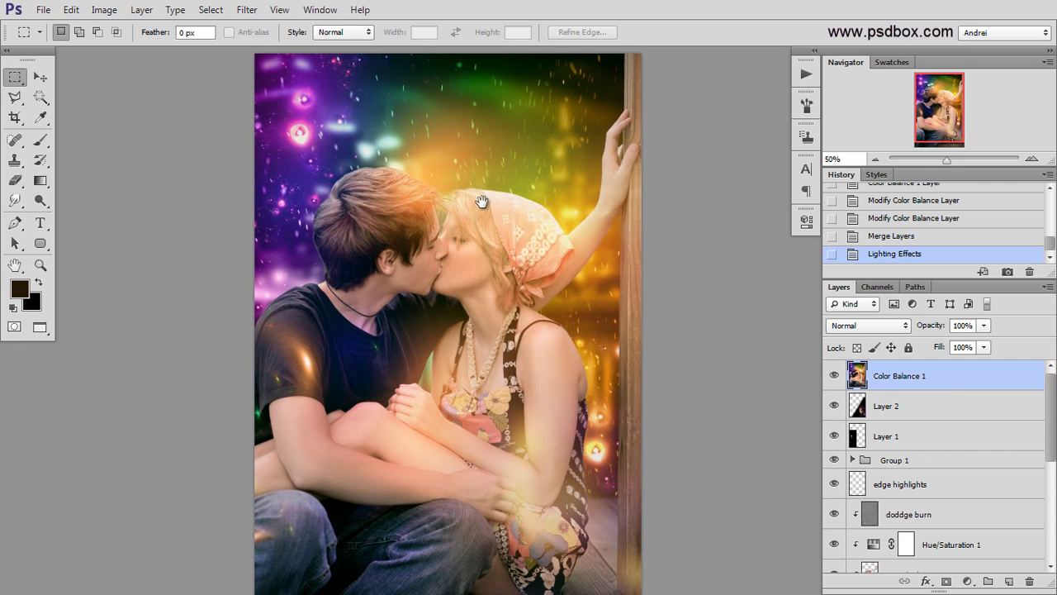
click(246, 9)
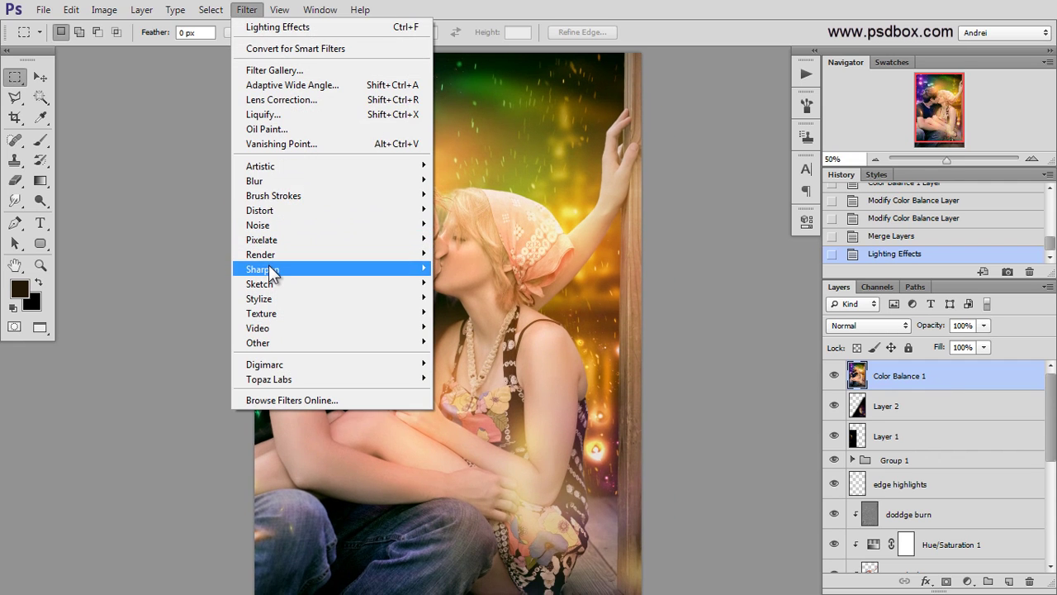
mouse_move(273, 269)
click(475, 327)
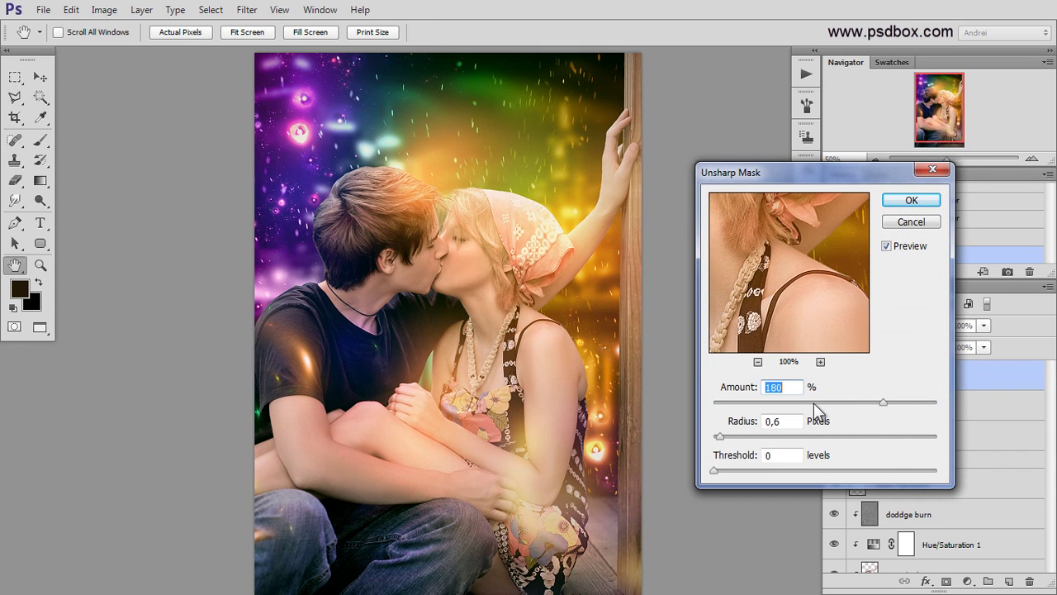
click(926, 203)
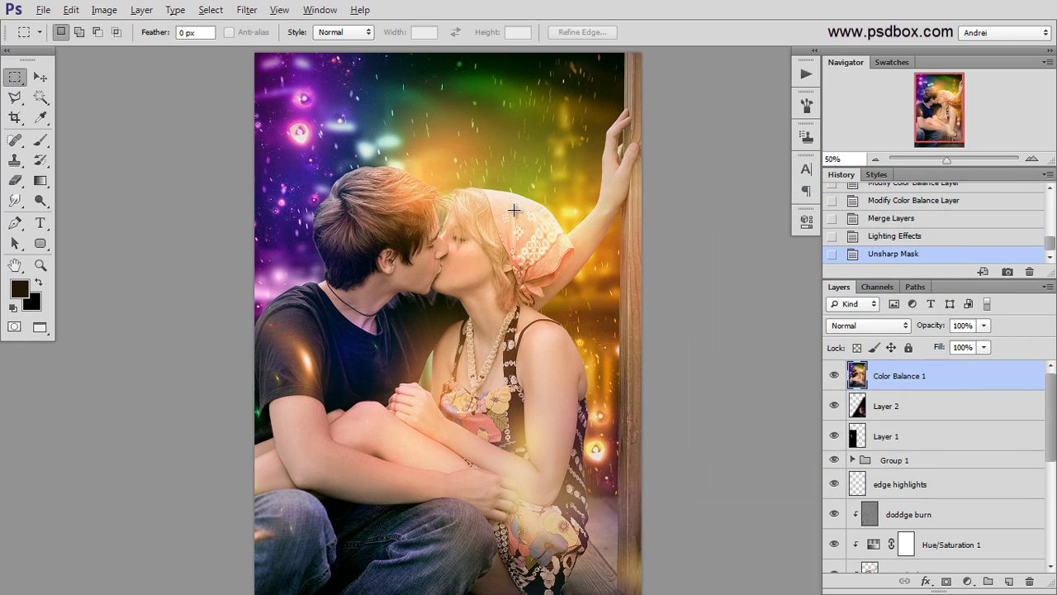
Examine the sharpened detail on the couple up close and compare it with the Color Balance 1 layer hidden and shown.
scroll(514, 210, up, 1)
drag(419, 307, 422, 263)
scroll(381, 203, up, 1)
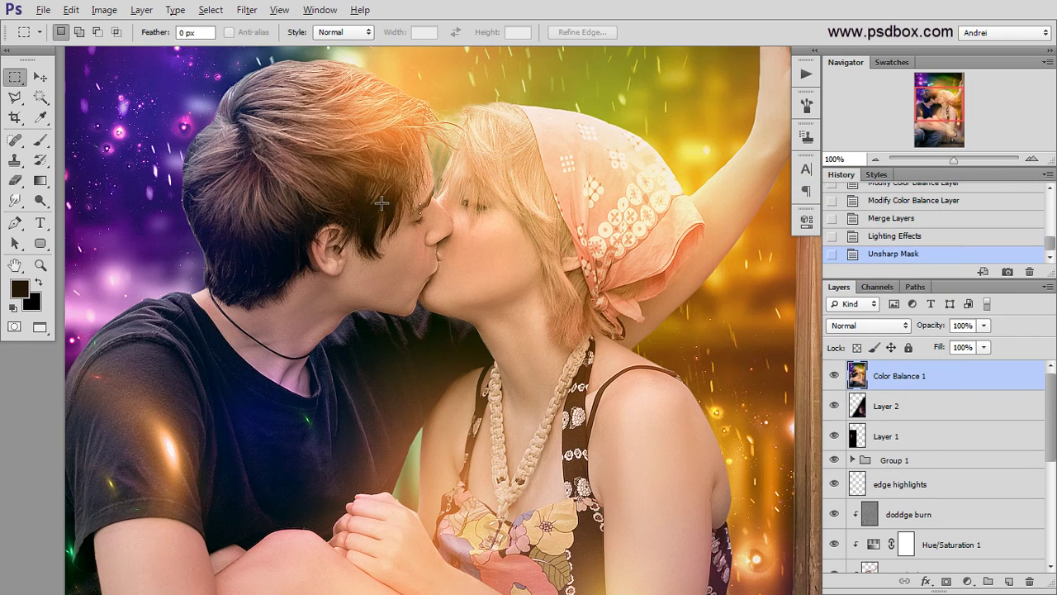
drag(487, 271, 450, 258)
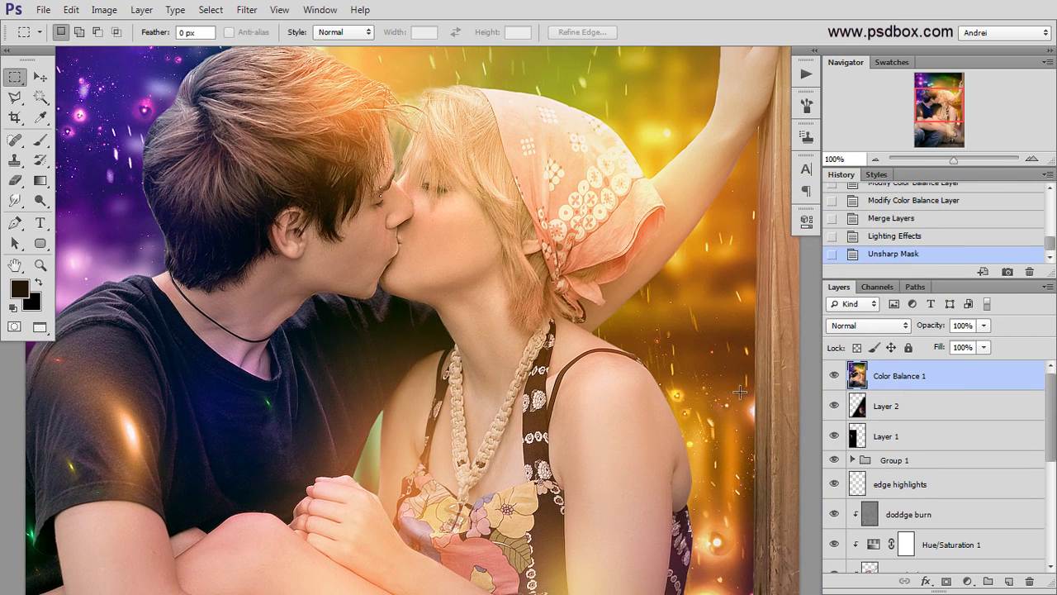
click(833, 376)
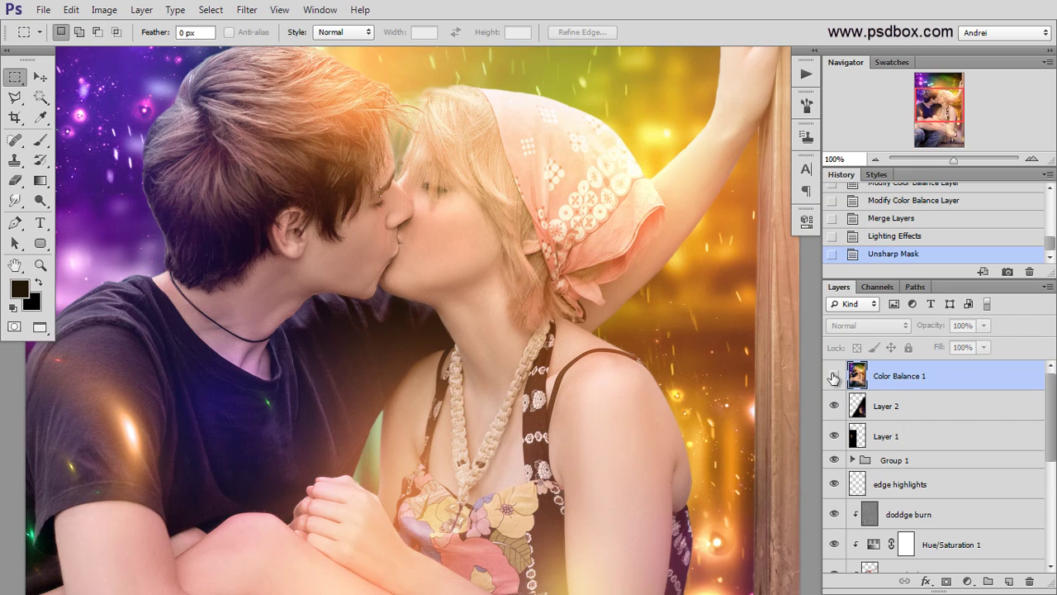
click(833, 377)
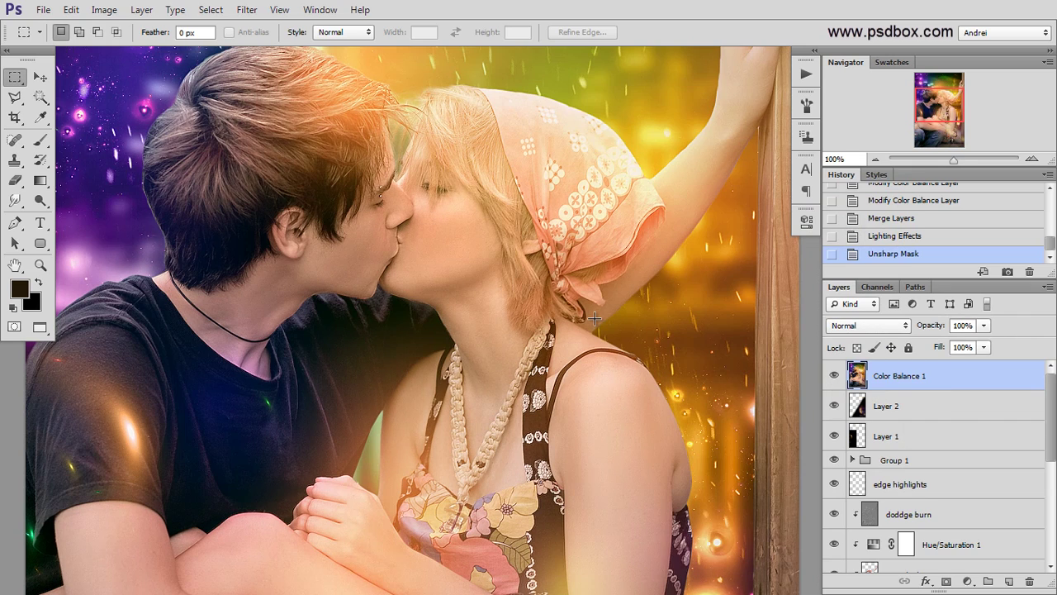
scroll(594, 318, down, 1)
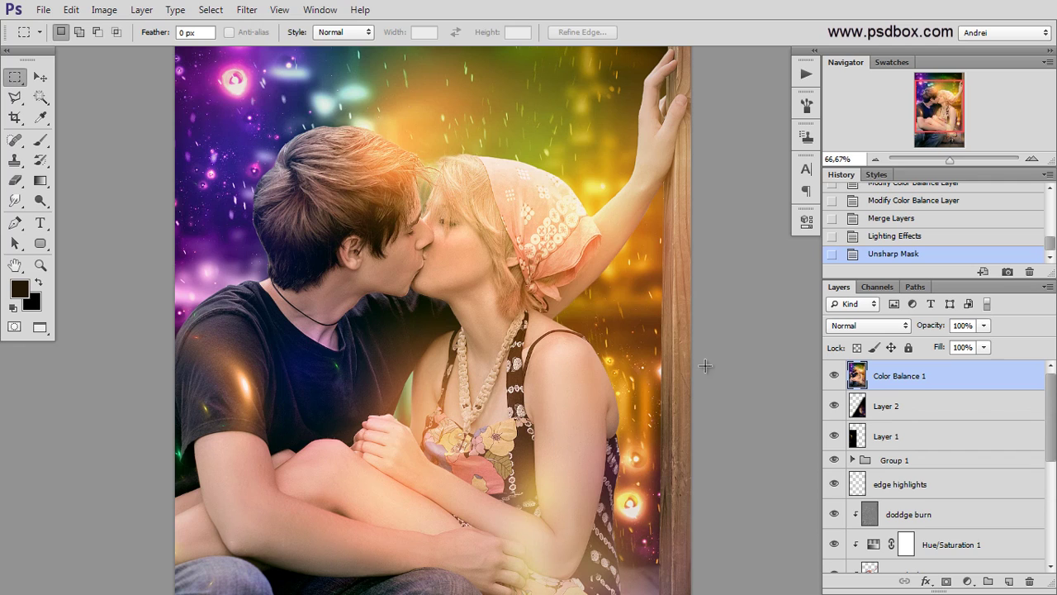